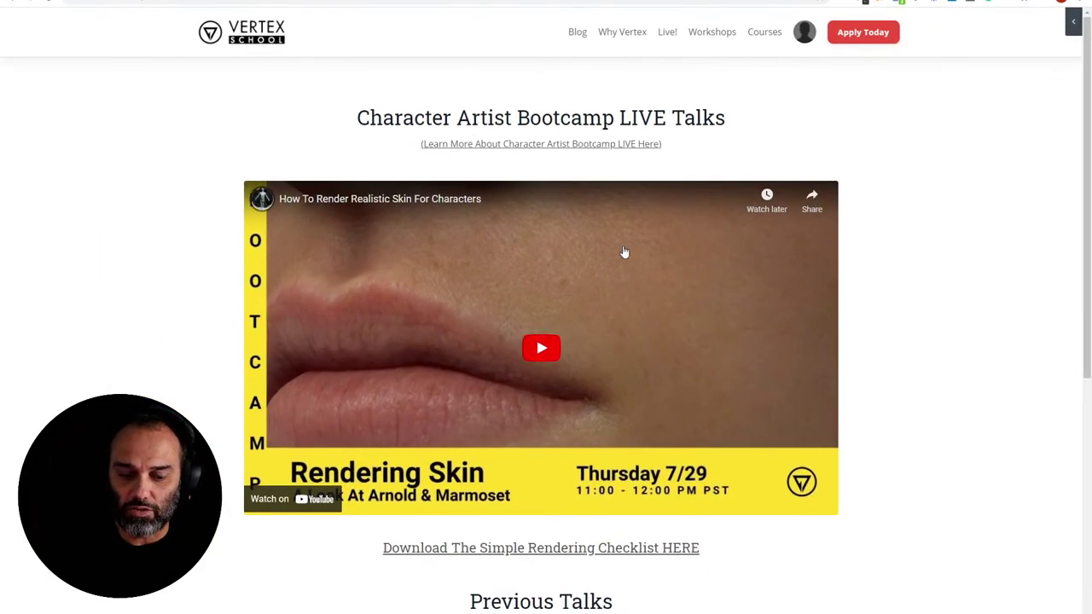
Step: Open the Simple Rendering Checklist from the LIVE Talks page and check the document's sharing settings
scroll(558, 224, "down", 3)
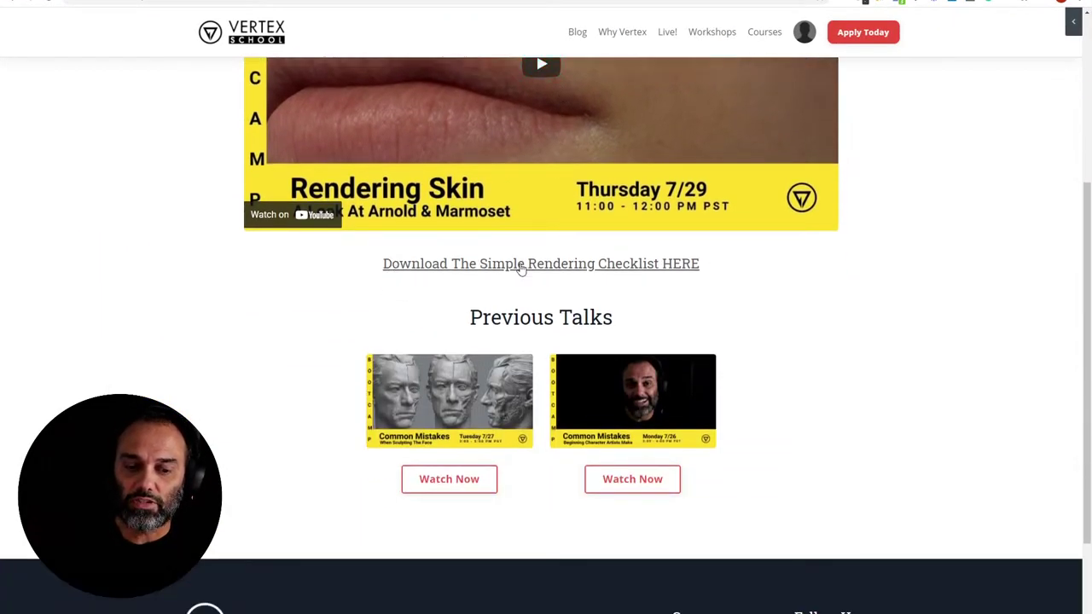
left_click(518, 264)
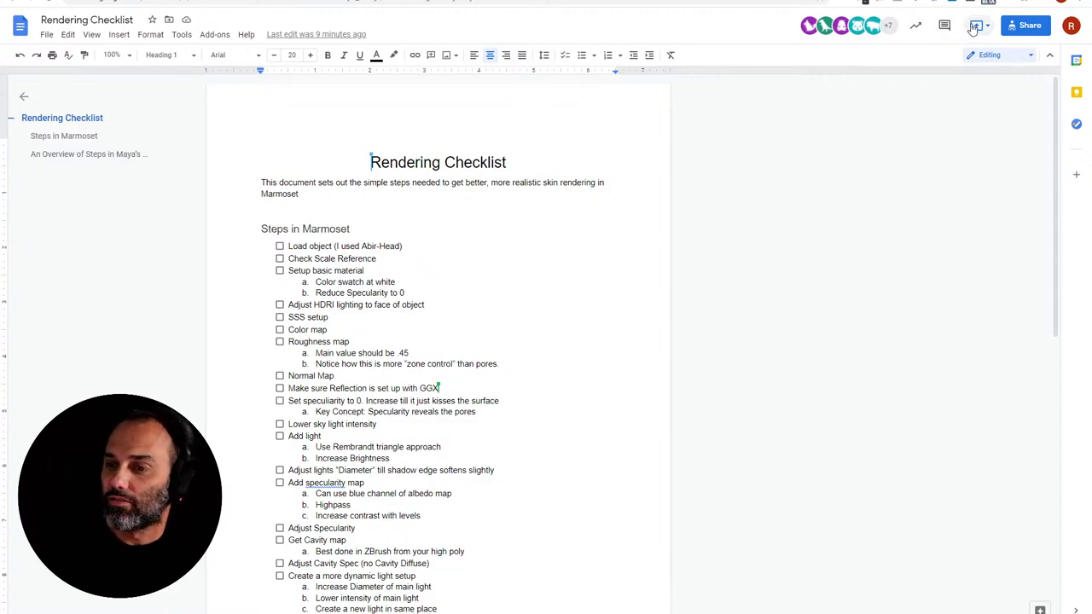
left_click(1022, 29)
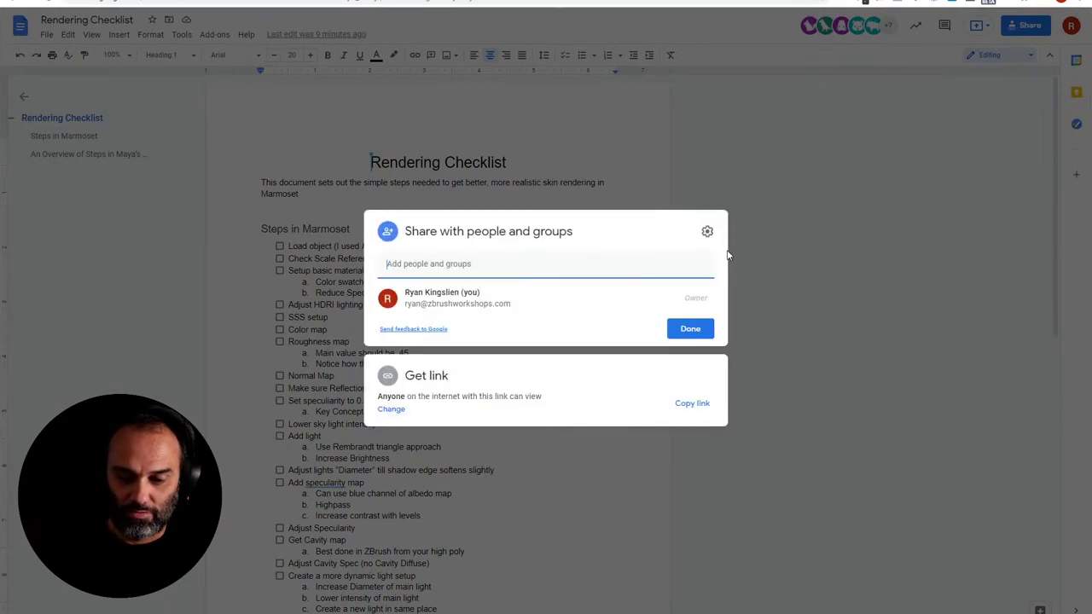
left_click(814, 244)
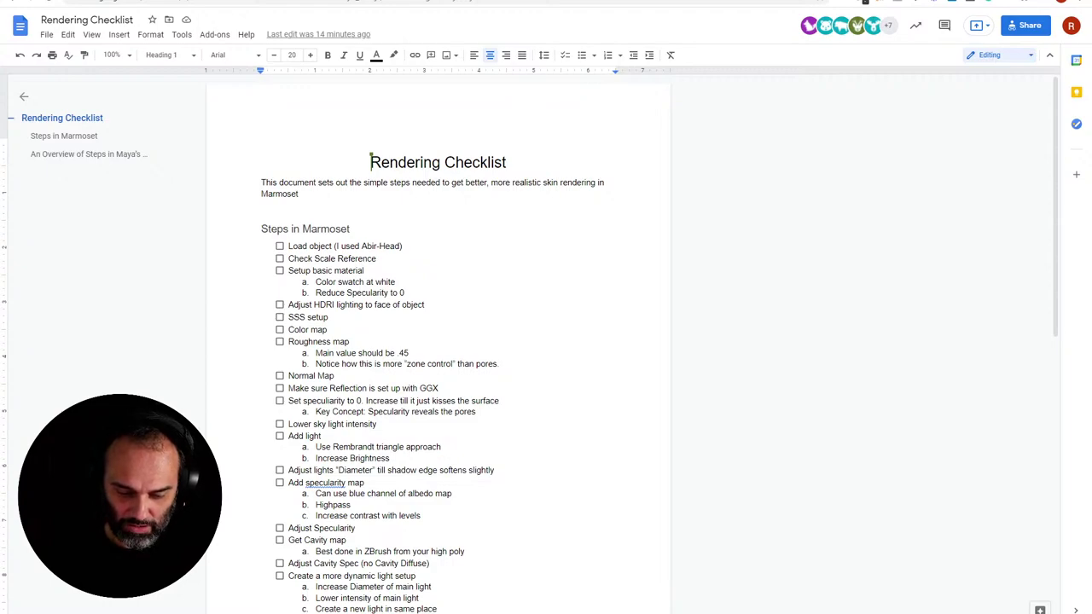
Step: Switch to Substance Painter, review the texture export list for the head, and close the export window
left_click(475, 575)
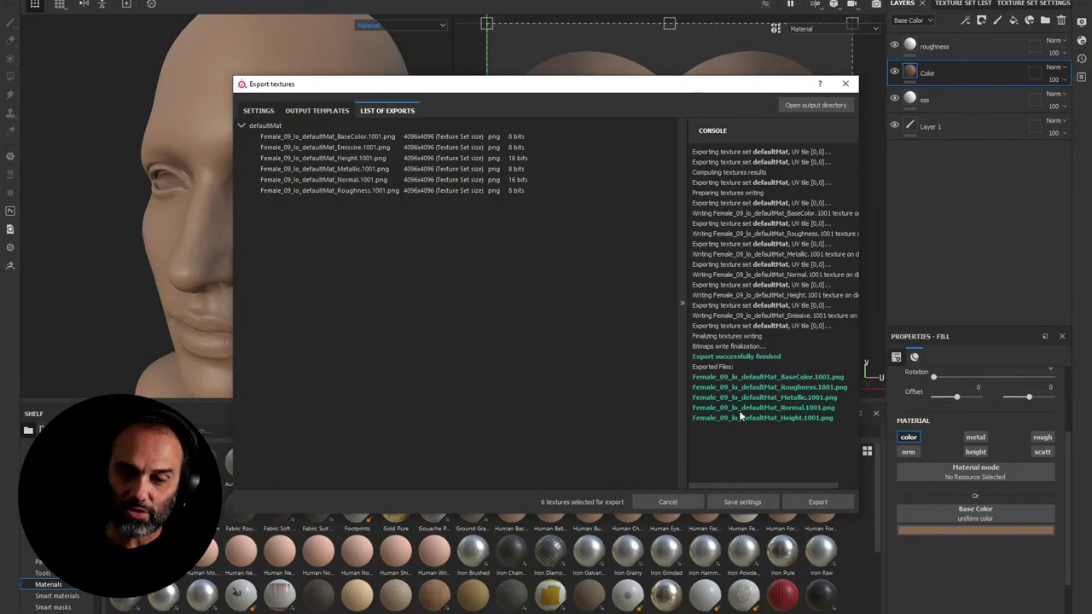
left_click(812, 502)
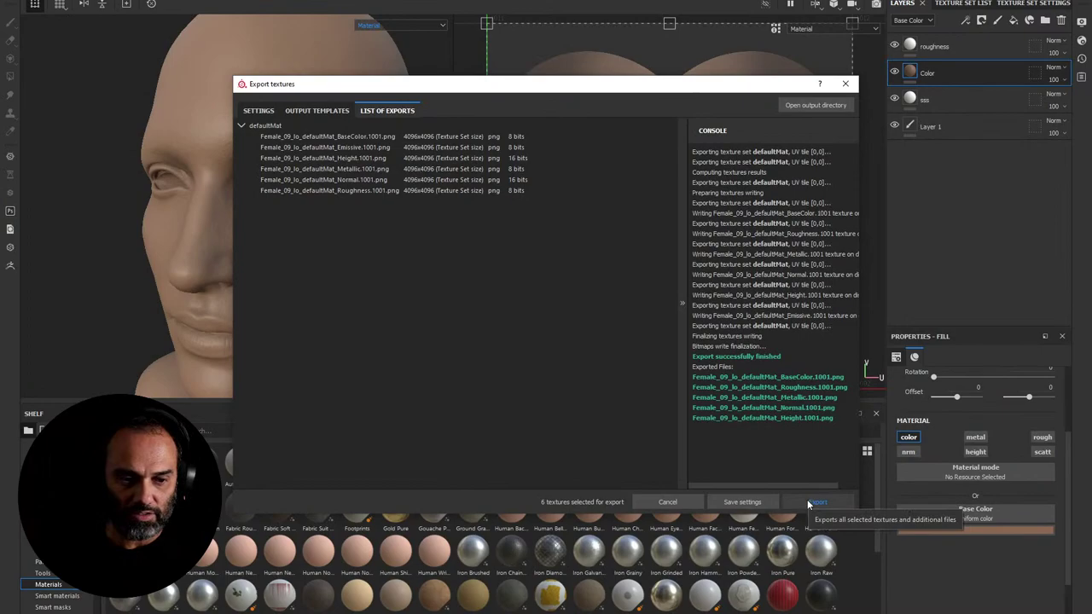
left_click(846, 84)
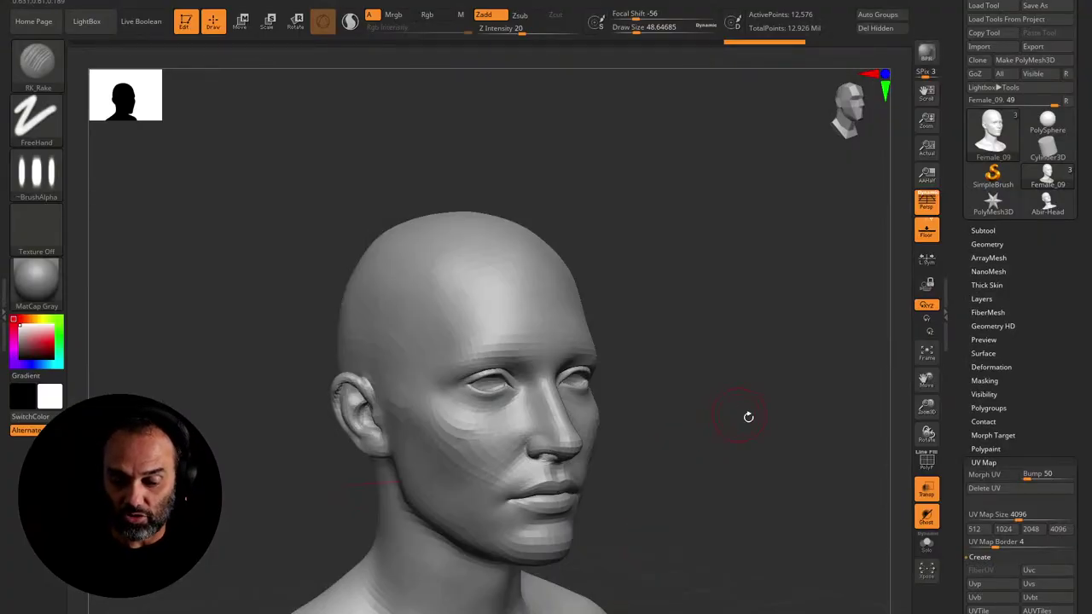
Step: Preview the female head's UV layout by morphing the mesh flat, and restore its 3D shape
left_click_drag(750, 417, 788, 407)
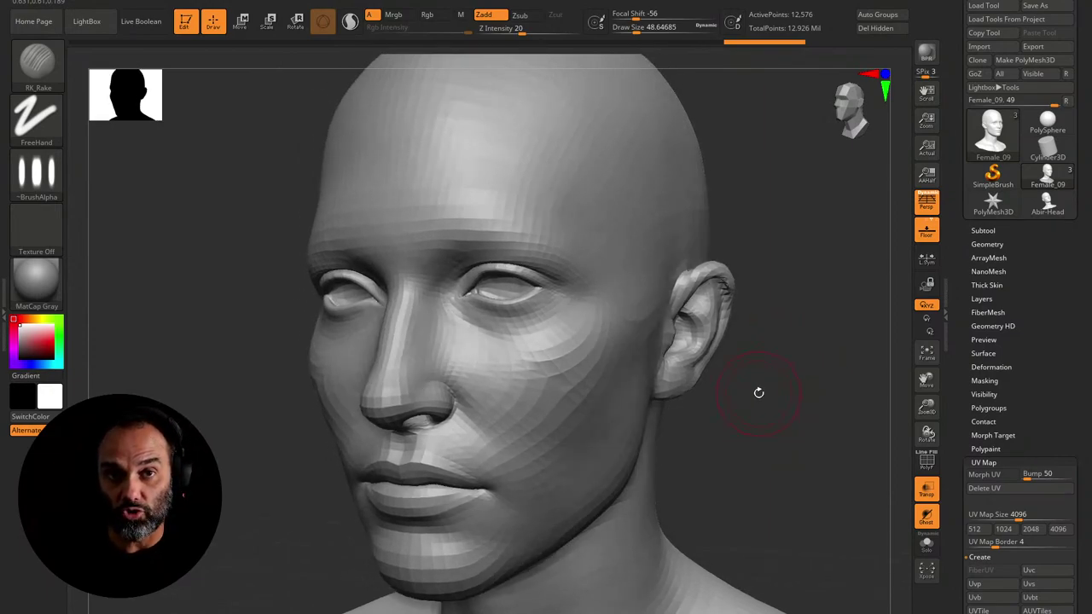
left_click_drag(1067, 425, 1063, 350)
left_click(985, 322)
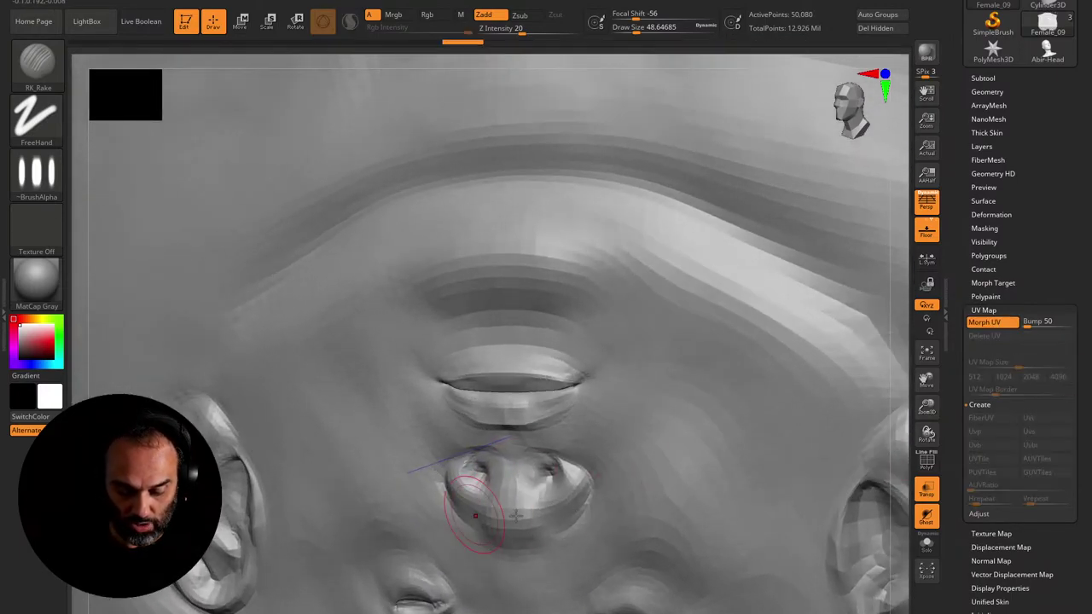
key("f")
mouse_move(862, 376)
left_mouse_down("shift")
mouse_move(882, 366)
mouse_move(901, 376)
left_mouse_up("shift")
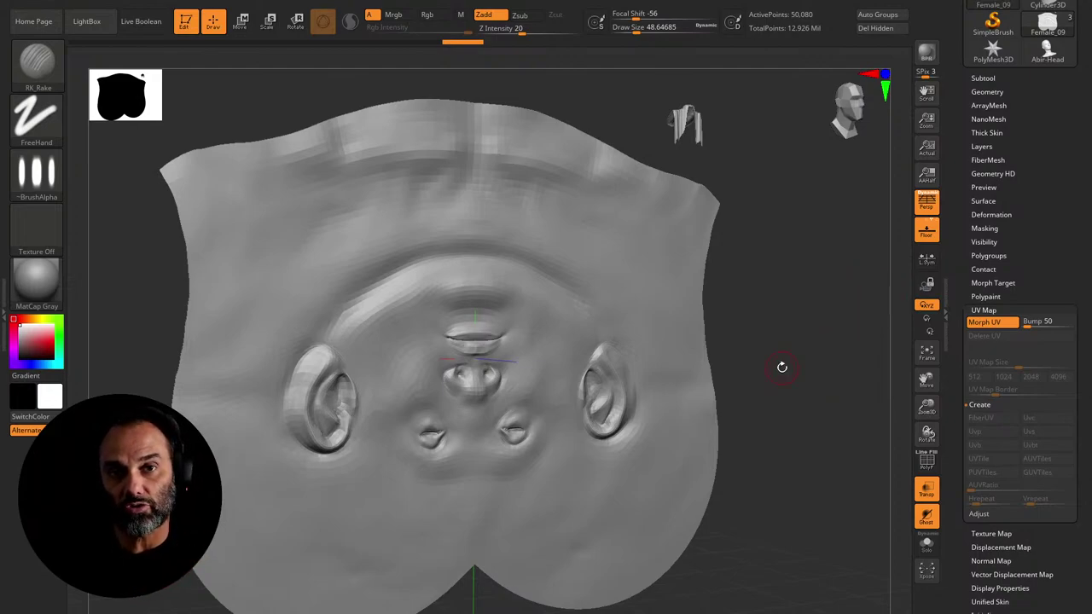
left_click(986, 311)
left_click(985, 310)
left_click(985, 322)
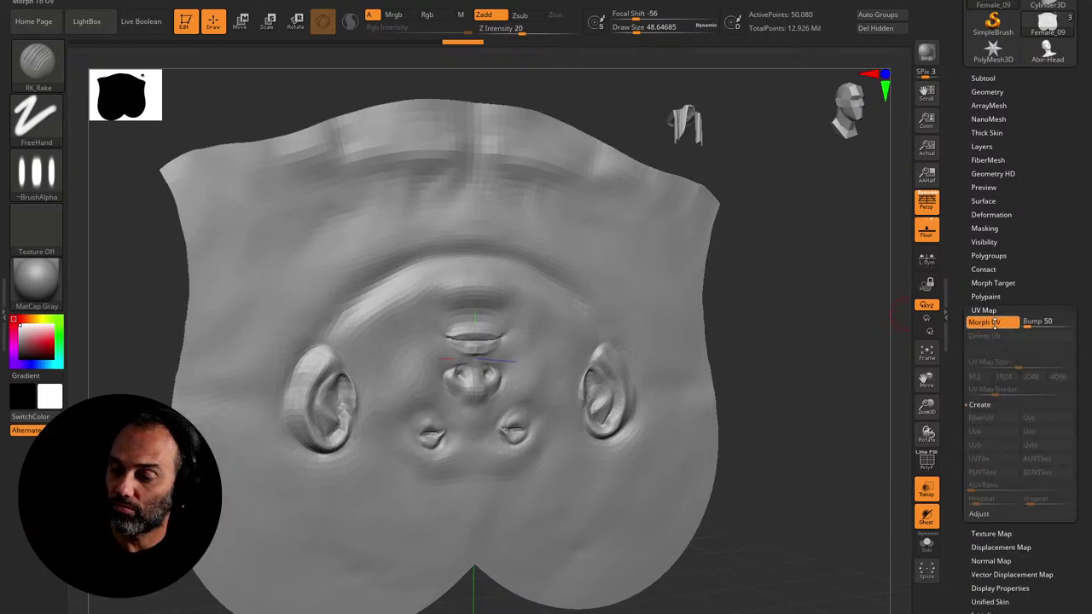
Step: Set the female head to subdivision level 5 and examine the skin detail on the face
left_click(987, 91)
left_click_drag(986, 117, 1012, 119)
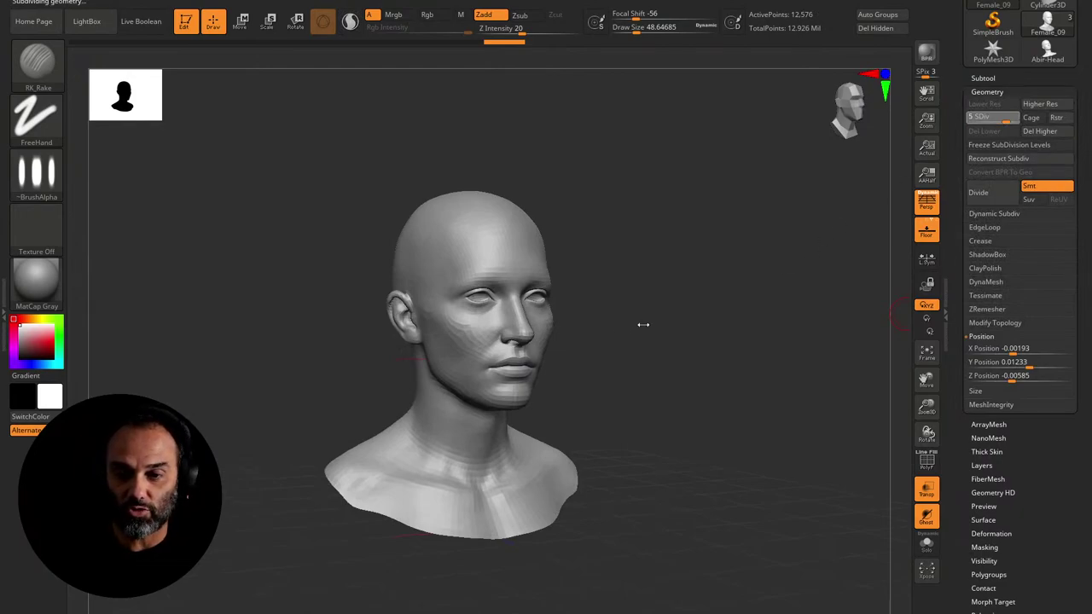
left_click_drag(641, 305, 863, 362)
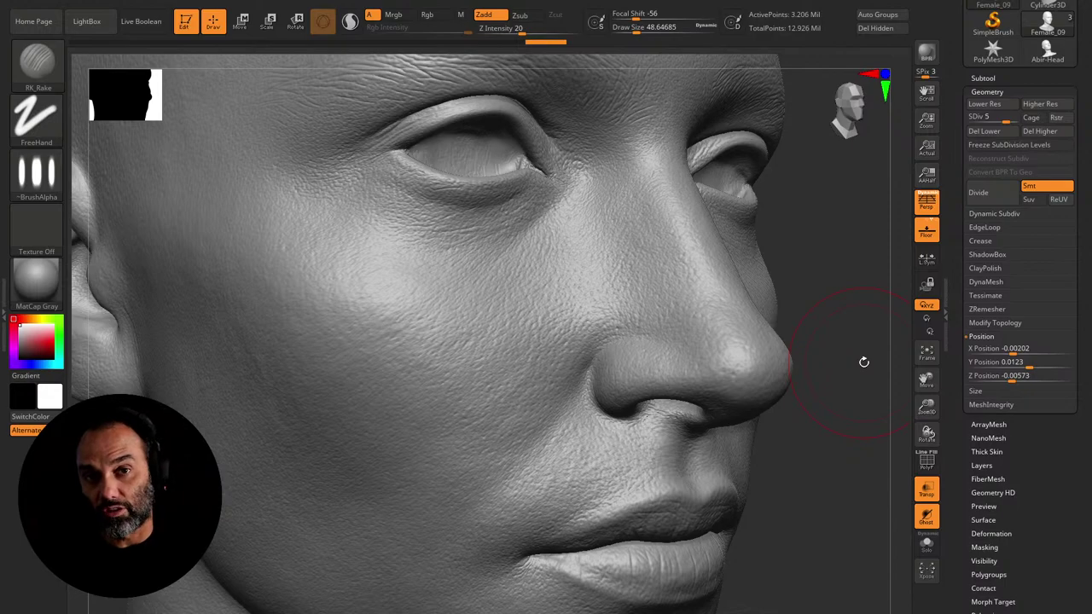
left_click_drag(868, 263, 829, 248)
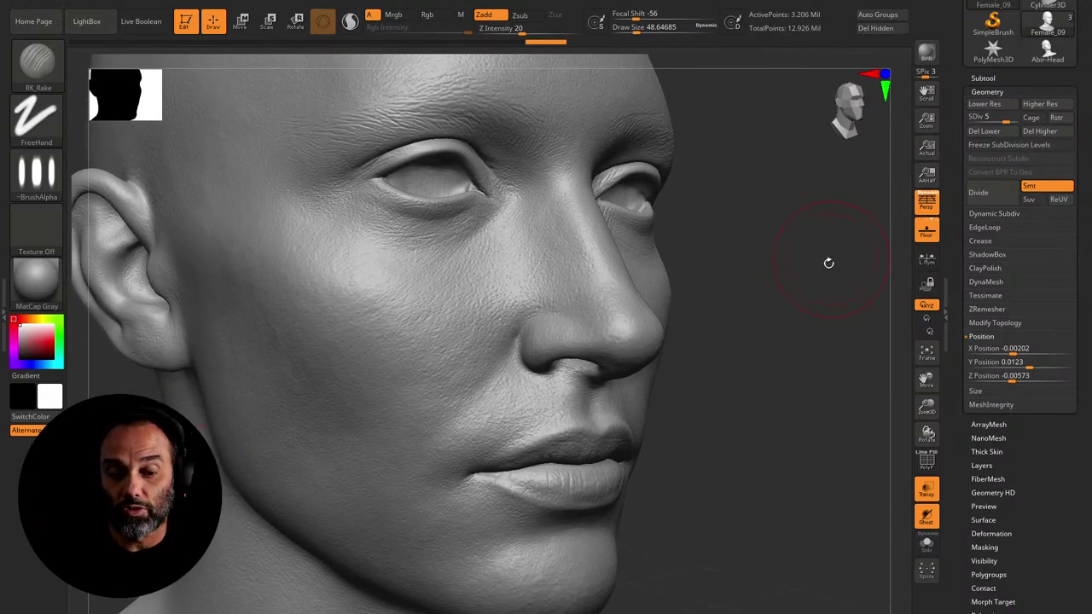
left_click_drag(859, 282, 824, 295)
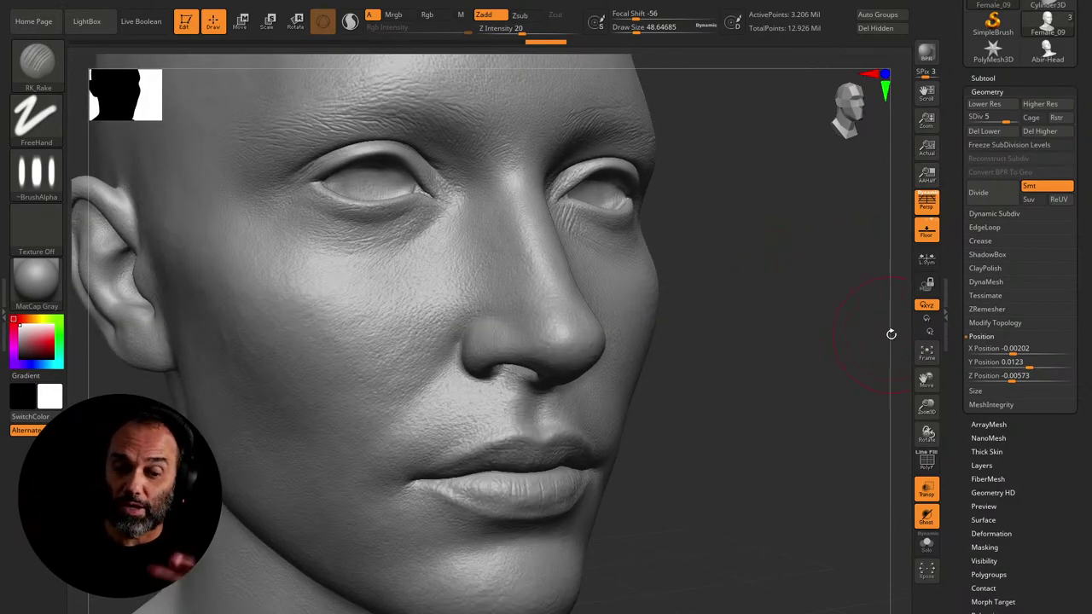
Step: Leave a canvas snapshot of the detailed head beside the live model and lower the model to subdivision level 1
left_click_drag(806, 339, 856, 333)
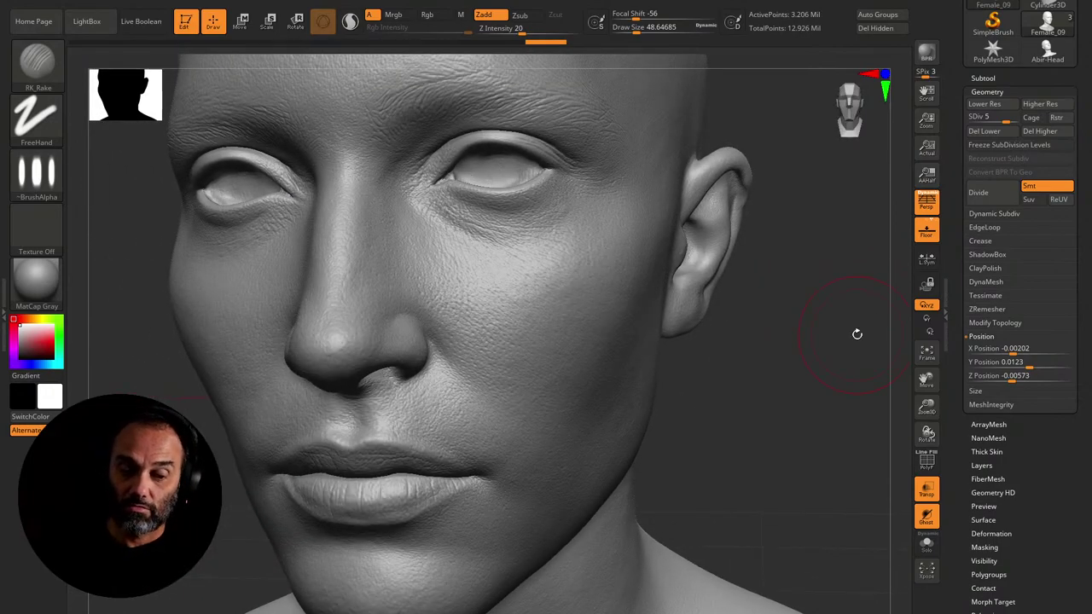
left_click_drag(785, 385, 873, 383)
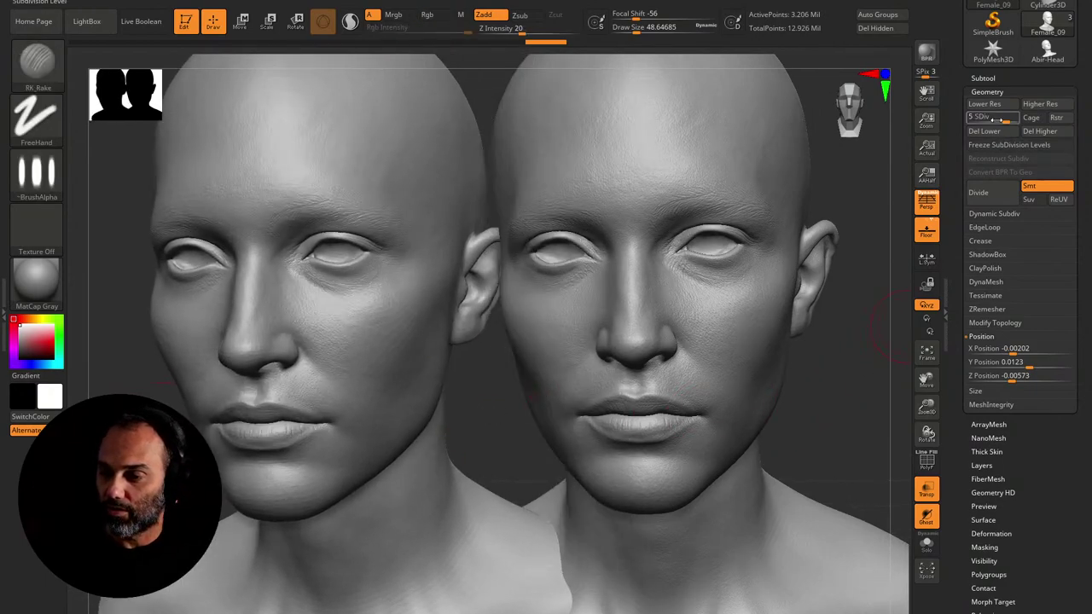
left_click_drag(995, 119, 970, 119)
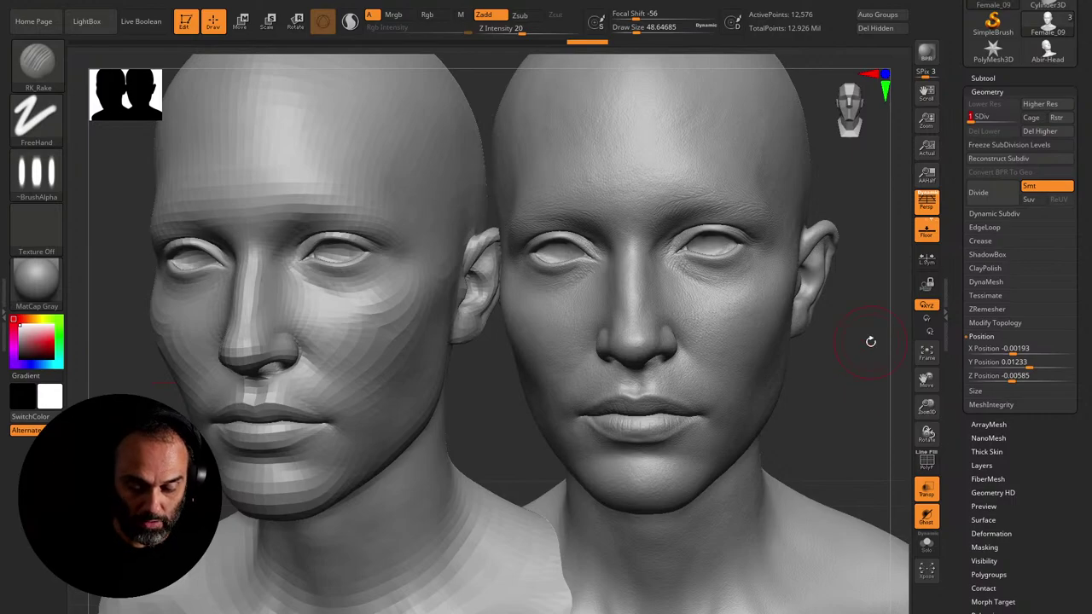
Step: Switch to Chrome and open the Character Artist Bootcamp LIVE information page linked from the LIVE Talks page
key("alt+Tab")
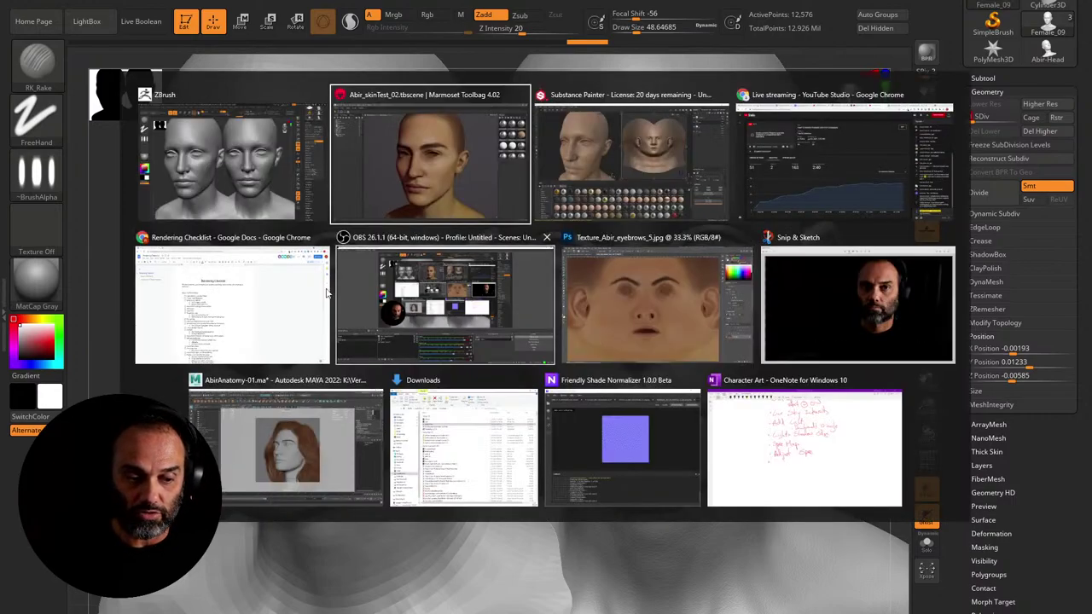
left_click(256, 308)
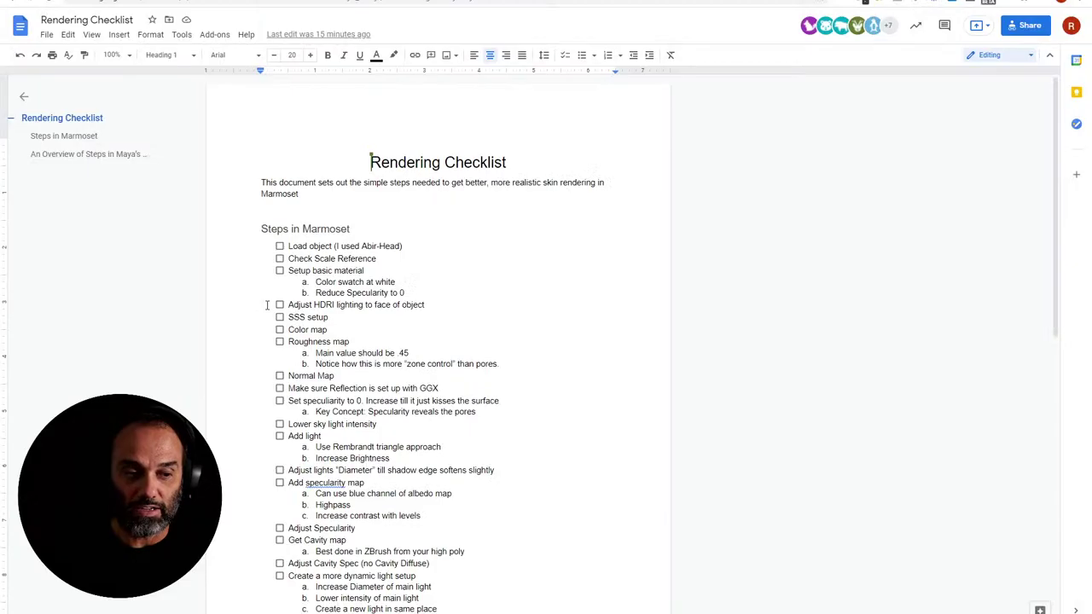
left_click(13, 4)
scroll(549, 219, "up", 3)
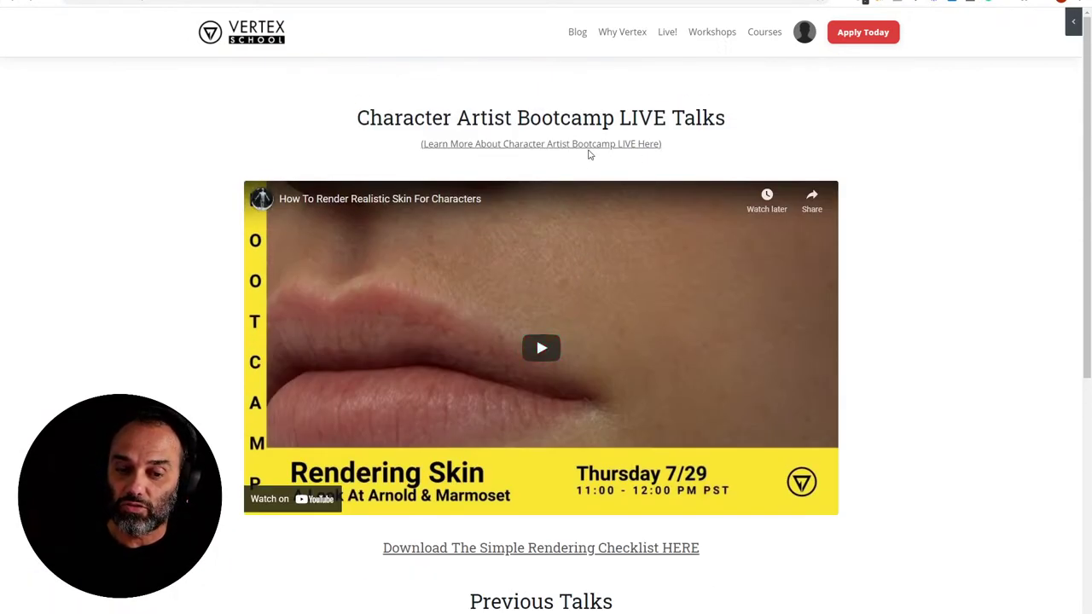
left_click(589, 147)
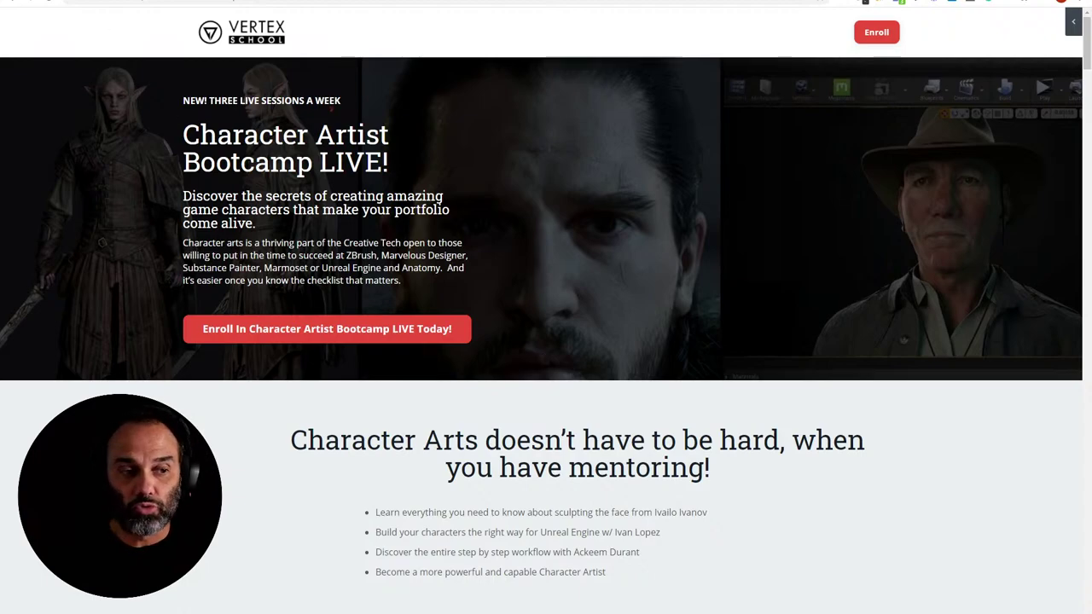
left_click(166, 10)
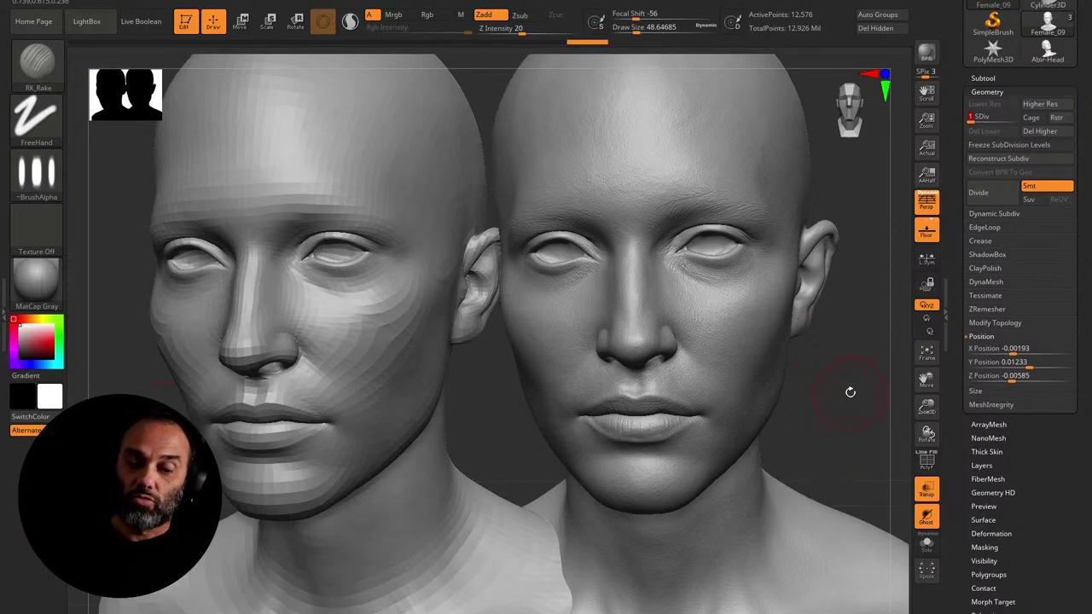
Step: Load the ZBrush tool Ryan_06_Check-rk from the Scenes folder of the DigitalAvatar project's Ryan folder
left_click_drag(483, 422, 517, 424)
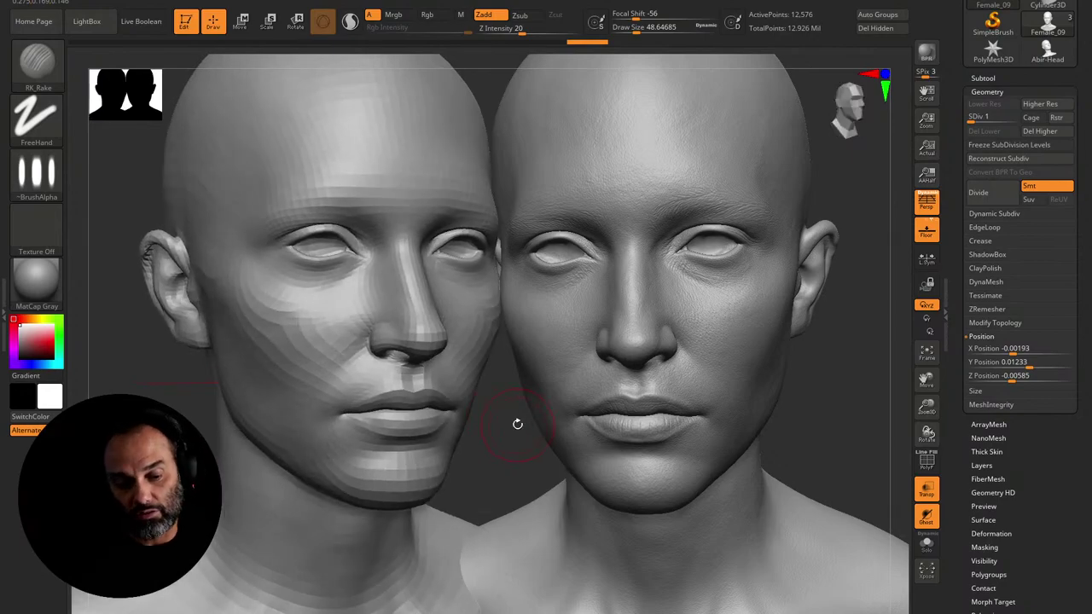
scroll(958, 208, "up", 3)
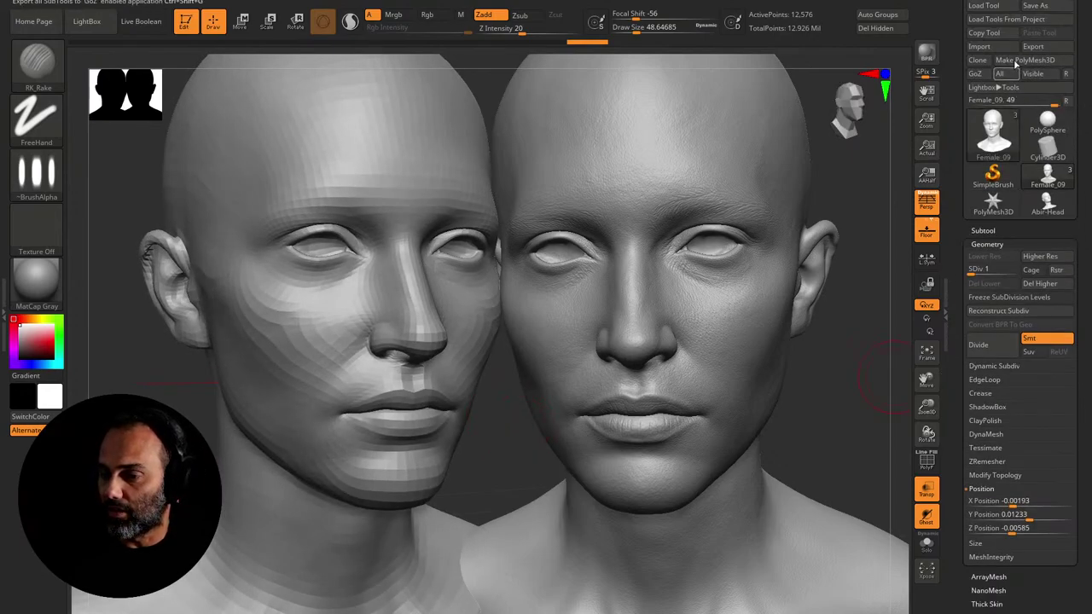
left_click(982, 6)
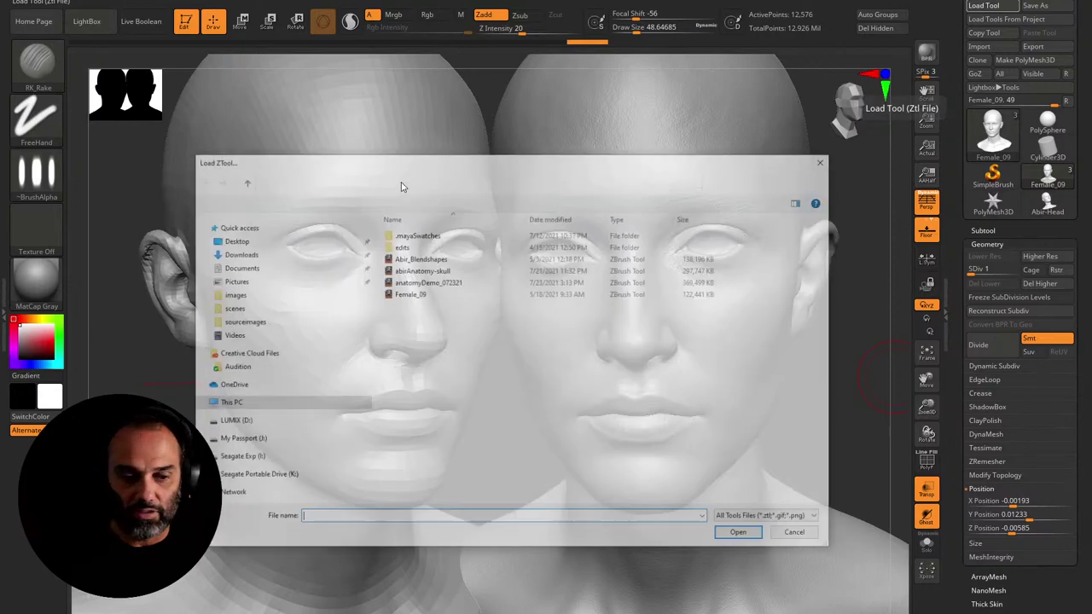
left_click(470, 181)
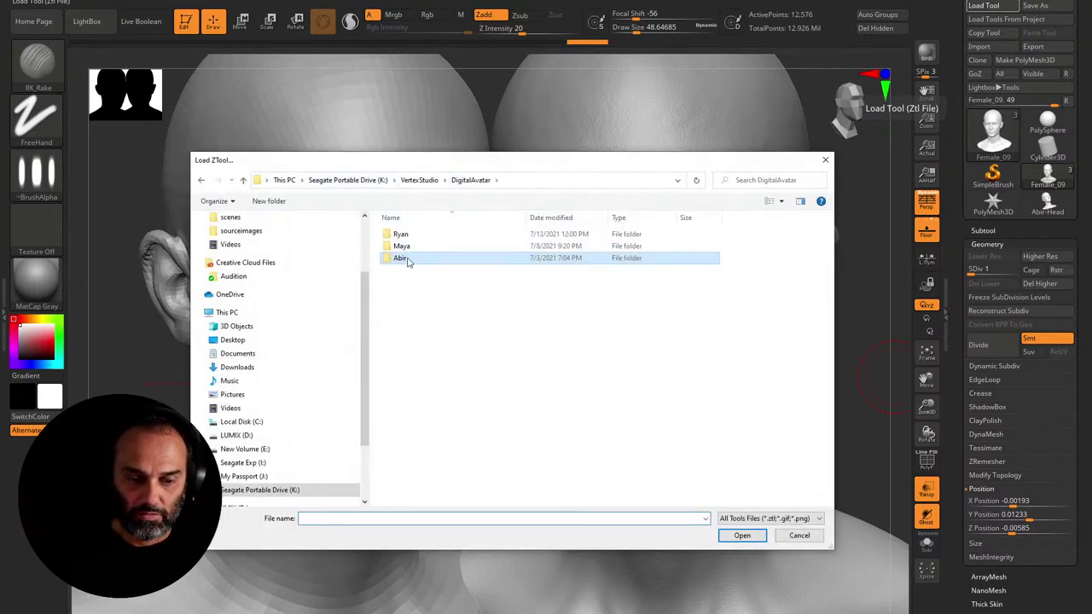
double_click(406, 258)
double_click(405, 377)
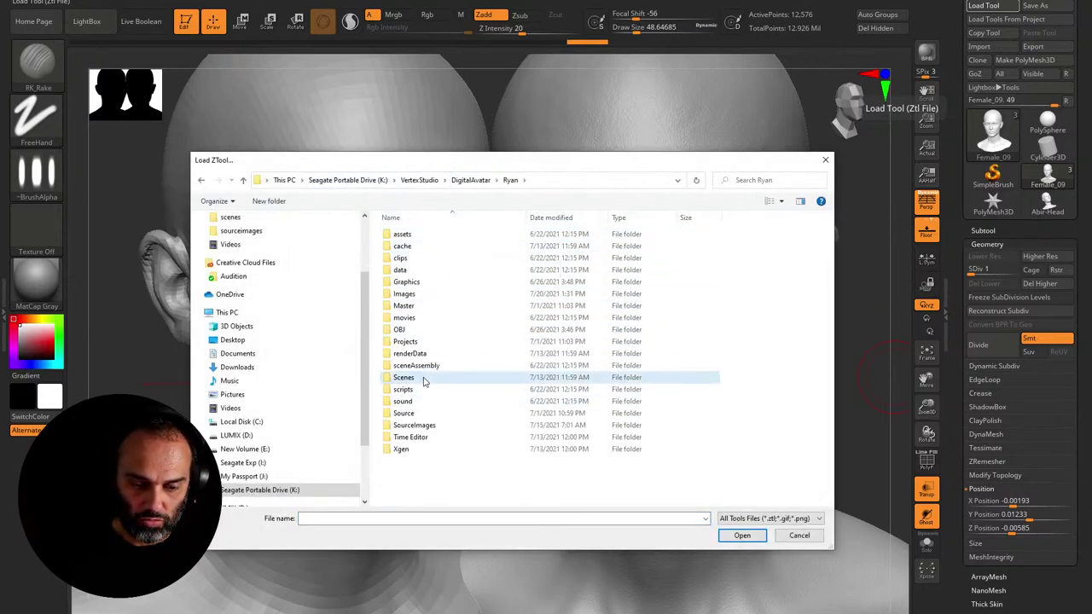
left_click(421, 294)
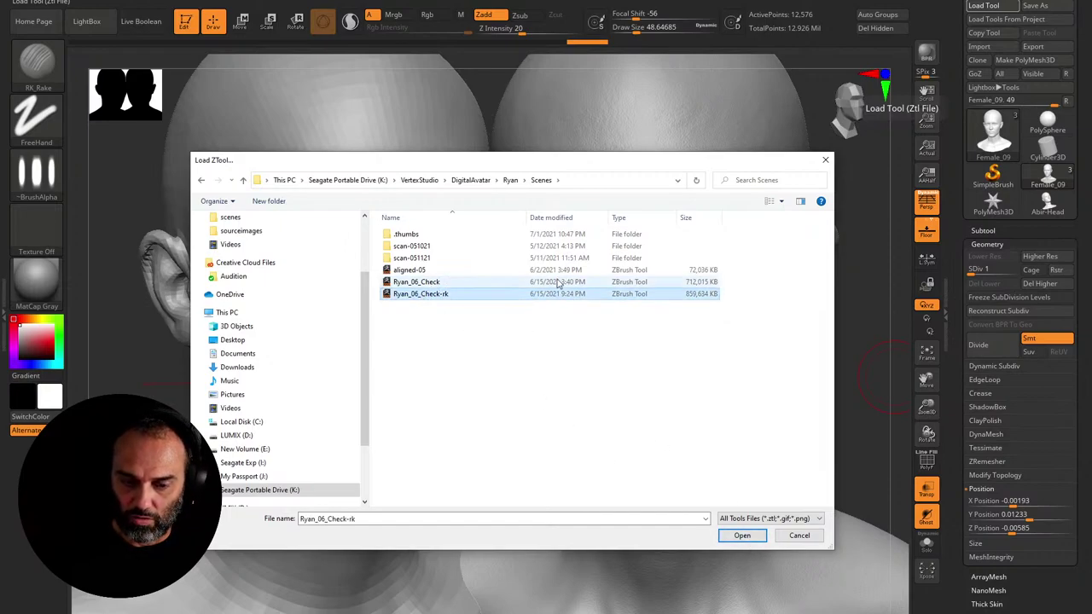
left_click(742, 535)
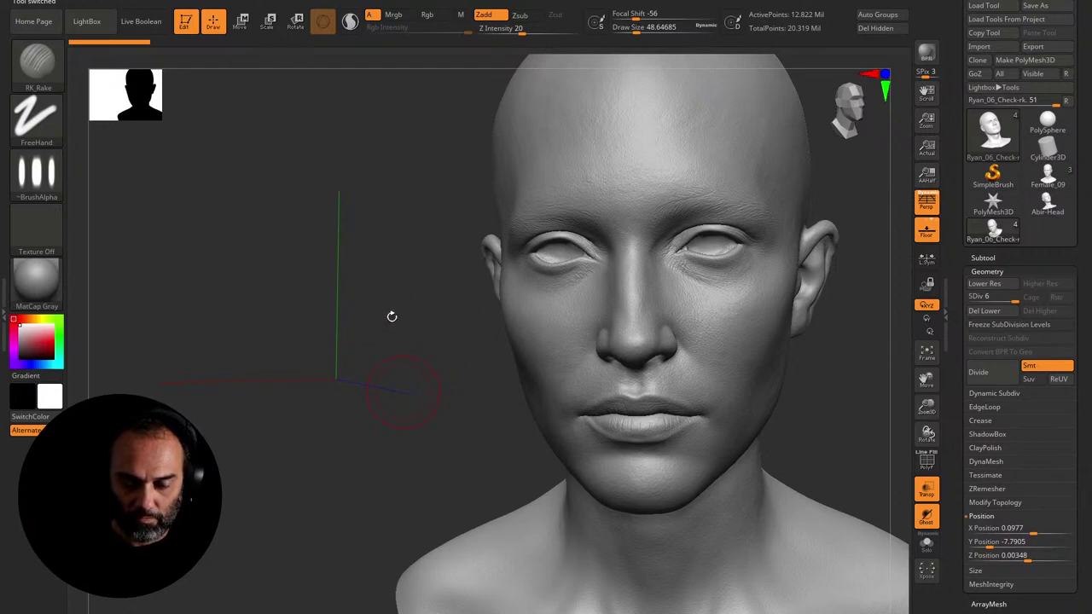
Step: Show the loaded tool's subtool list and isolate the male head with Solo
left_click(987, 271)
left_click(983, 258)
key("ctrl+shift+s")
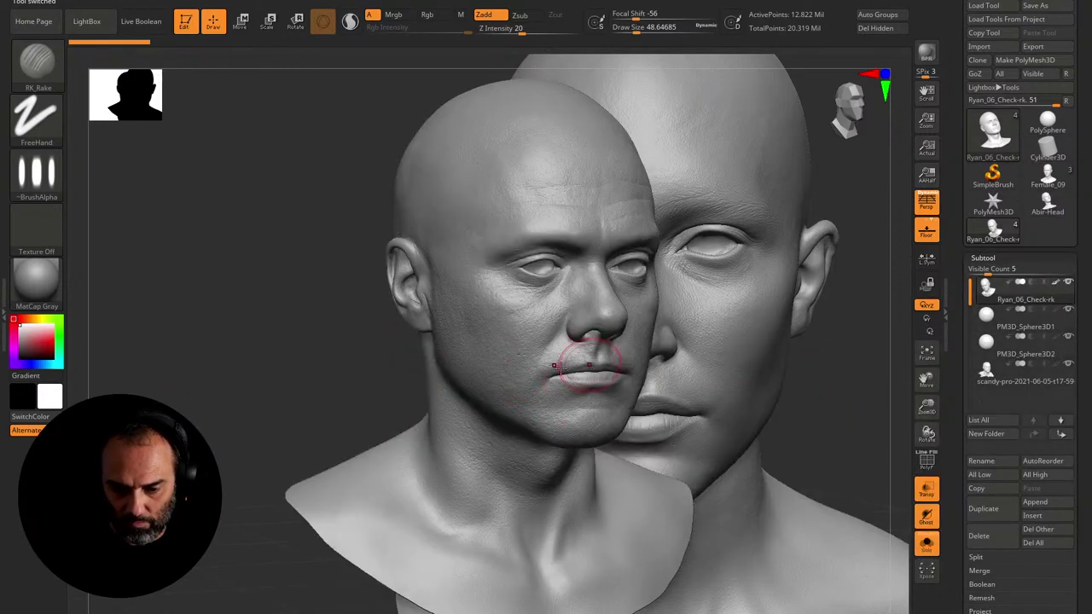
left_click_drag(844, 353, 727, 379)
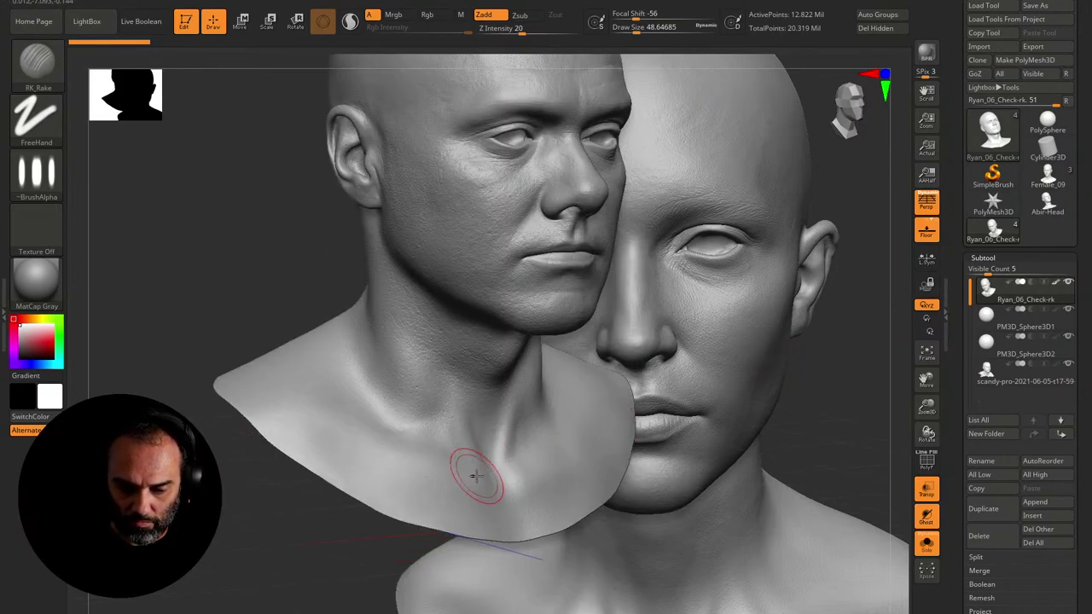
left_click_drag(821, 419, 844, 356)
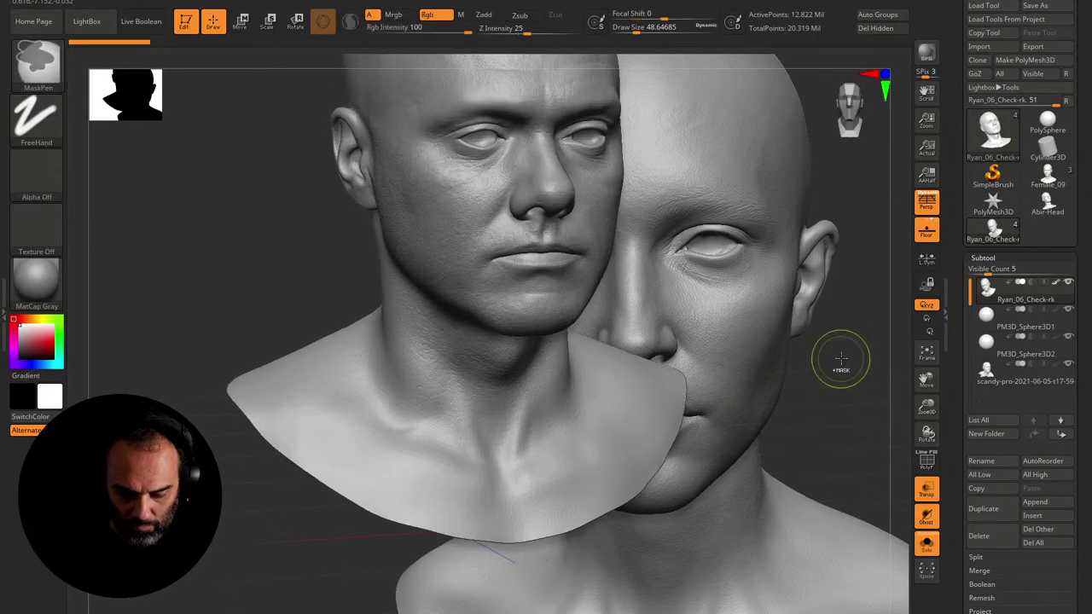
Step: Clear the leftover female head snapshot from the canvas and hide the floor grid to inspect the male face's pores
scroll(731, 282, "up", 3)
left_click_drag(735, 262, 883, 231)
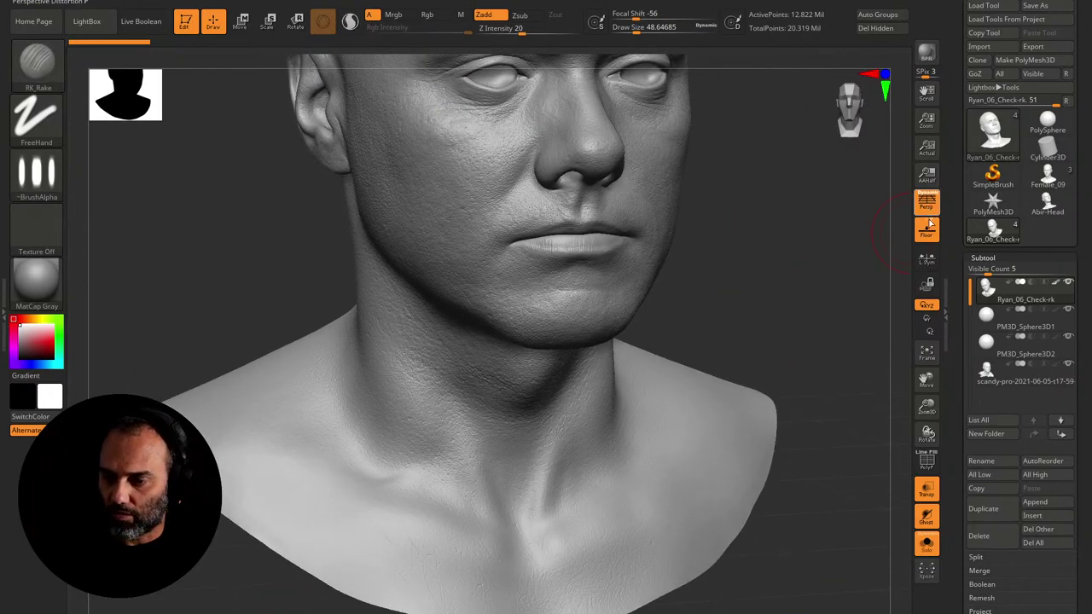
left_click(928, 230)
mouse_move(768, 358)
left_mouse_down()
mouse_move(819, 324)
mouse_move(806, 290)
mouse_move(849, 375)
mouse_move(861, 371)
left_mouse_up()
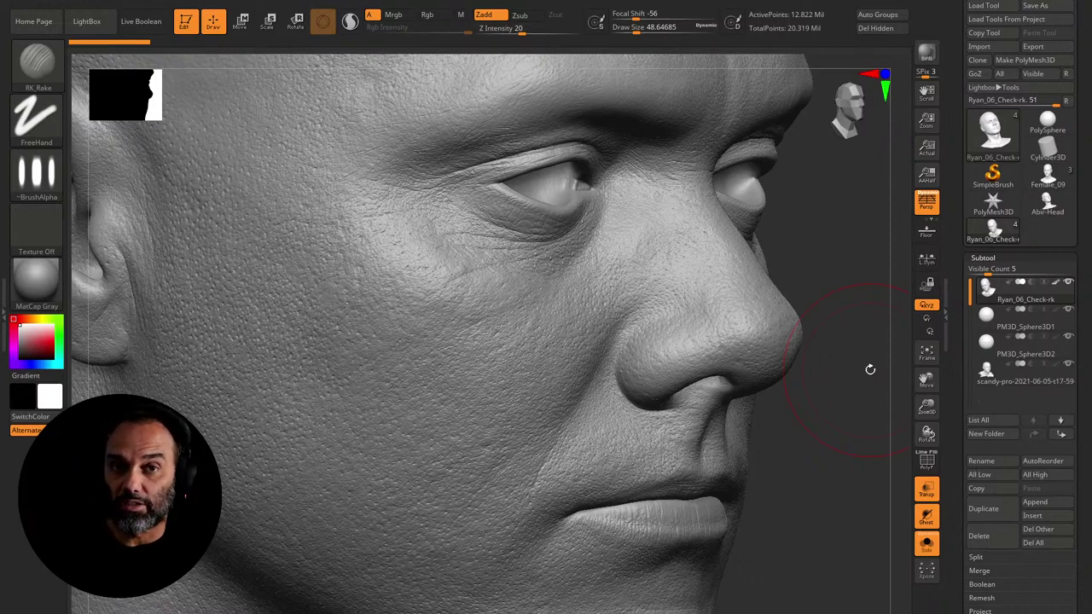
Step: Examine the male face's pores, then reduce the head to its lowest subdivision level
left_click_drag(885, 370, 876, 350)
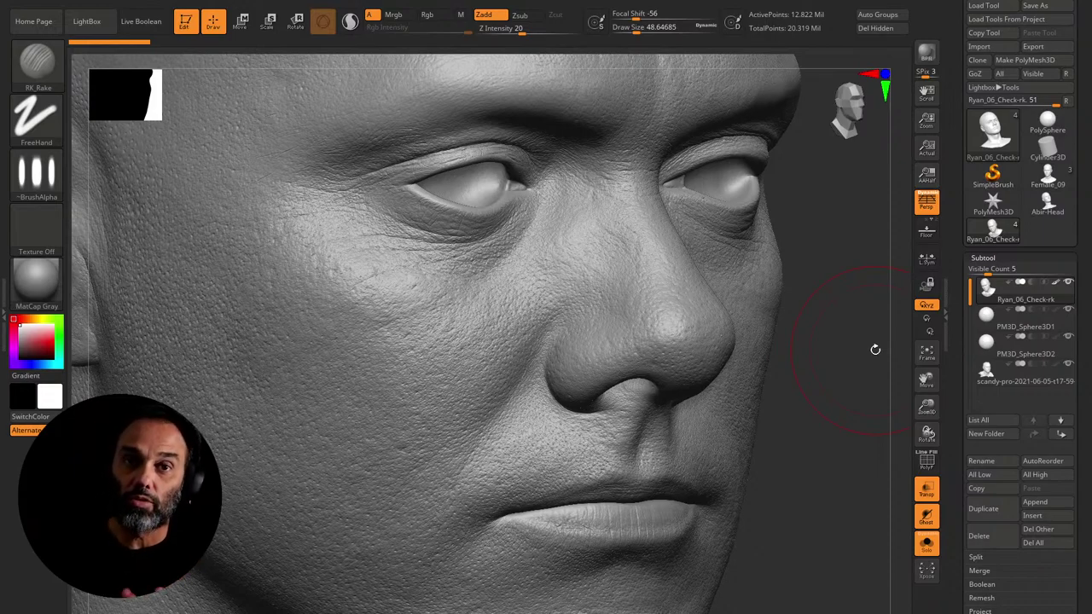
left_click_drag(845, 367, 848, 366)
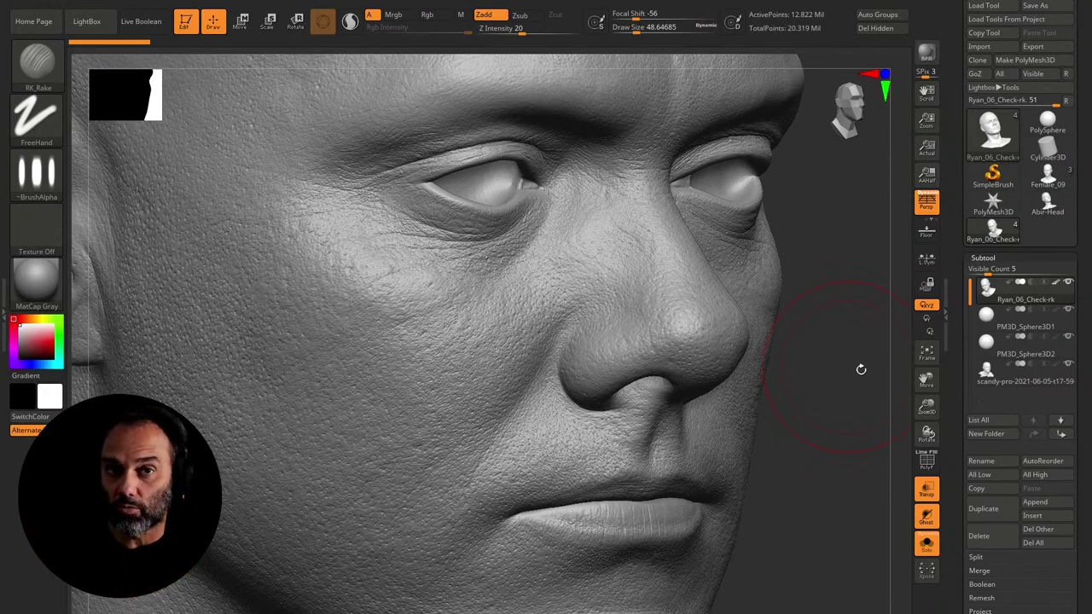
left_click_drag(816, 411, 821, 410)
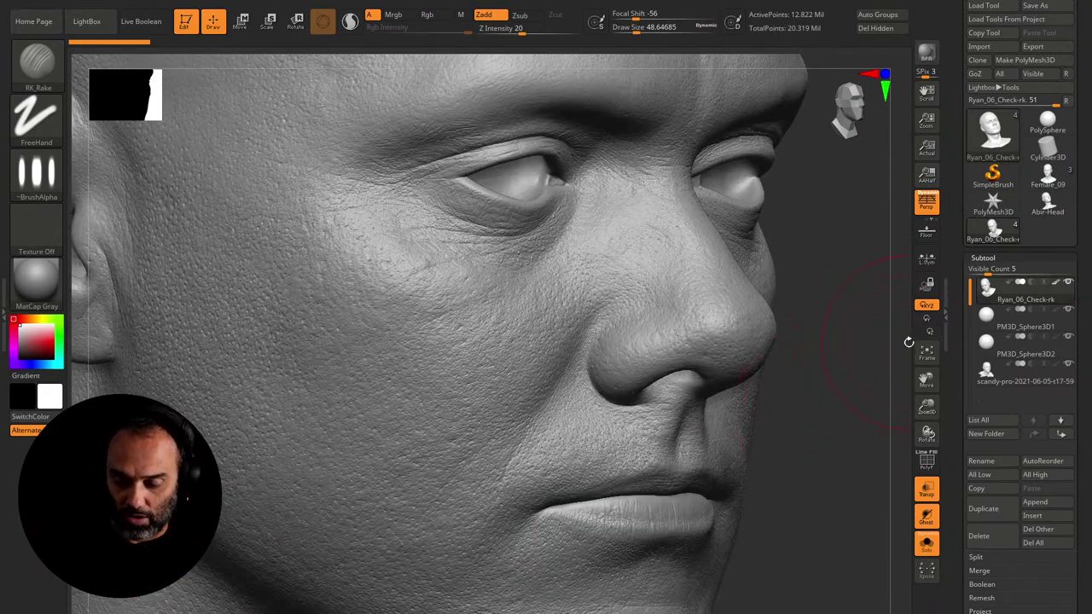
key("shift")
key("shift+d")
key("shift+d")
key("shift+d")
key("shift+d")
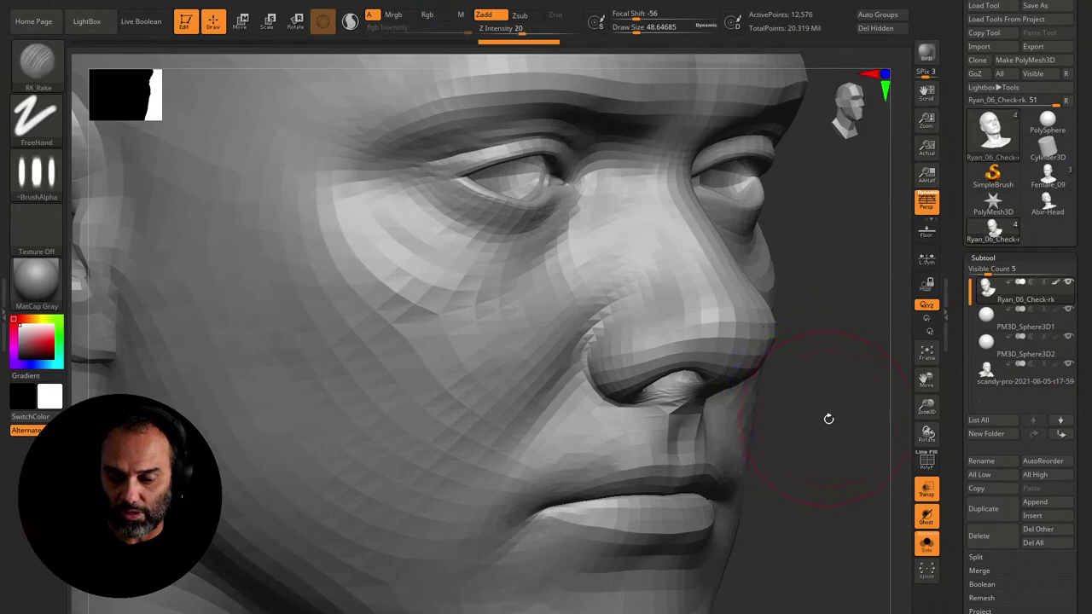
Step: Show the male head's wireframe and place the Abir-Head model beside it to compare their topology
key("shift+f")
left_click_drag(838, 420, 656, 290)
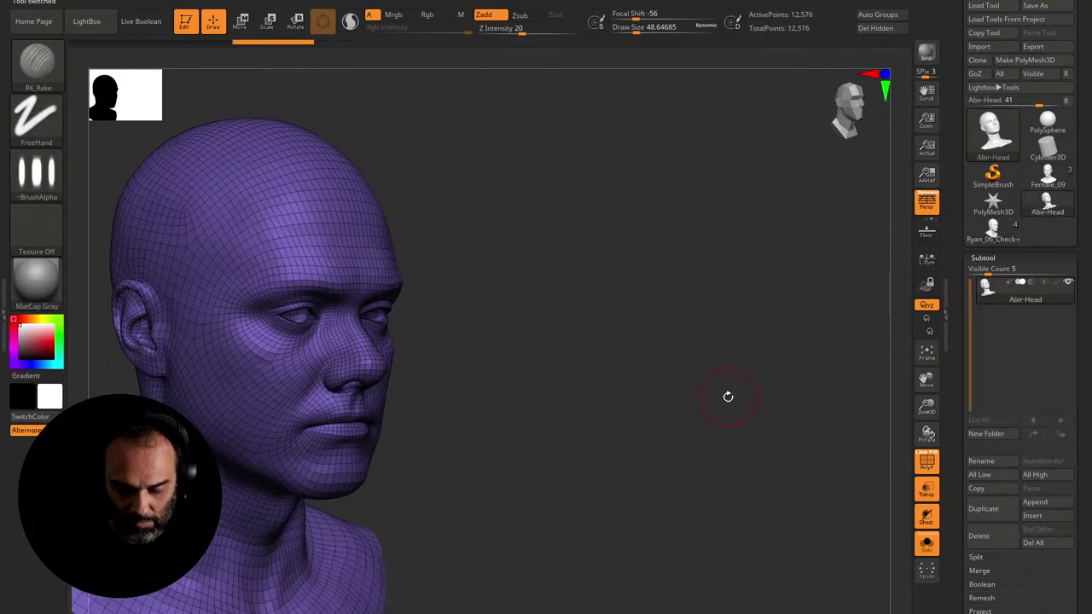
left_click_drag(789, 351, 856, 363)
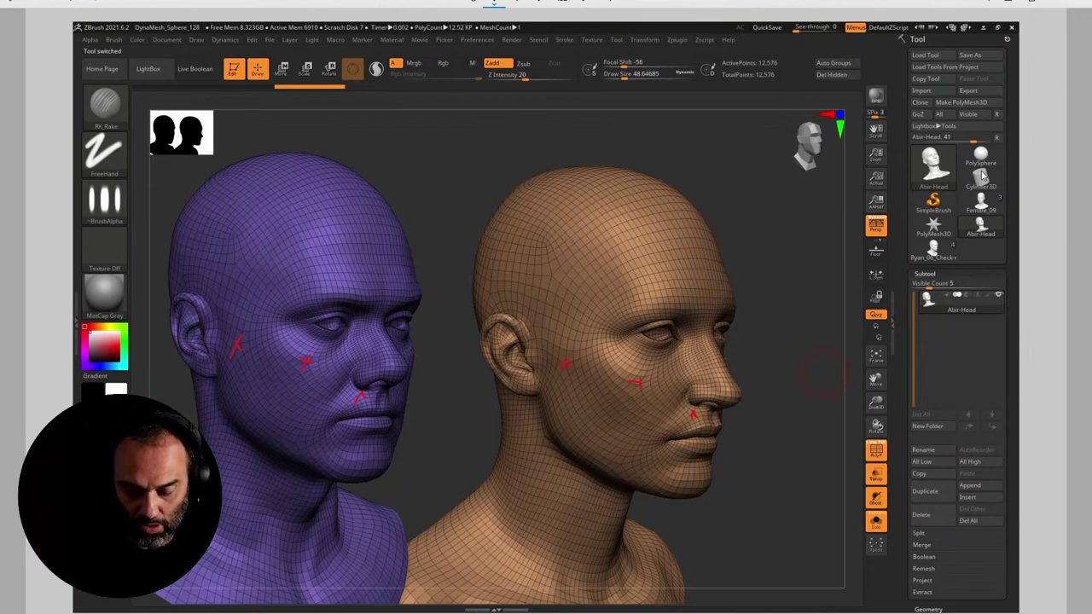
Step: Return to ZBrush from the annotated snip and look up the ZWrap plugin
key("alt+Tab")
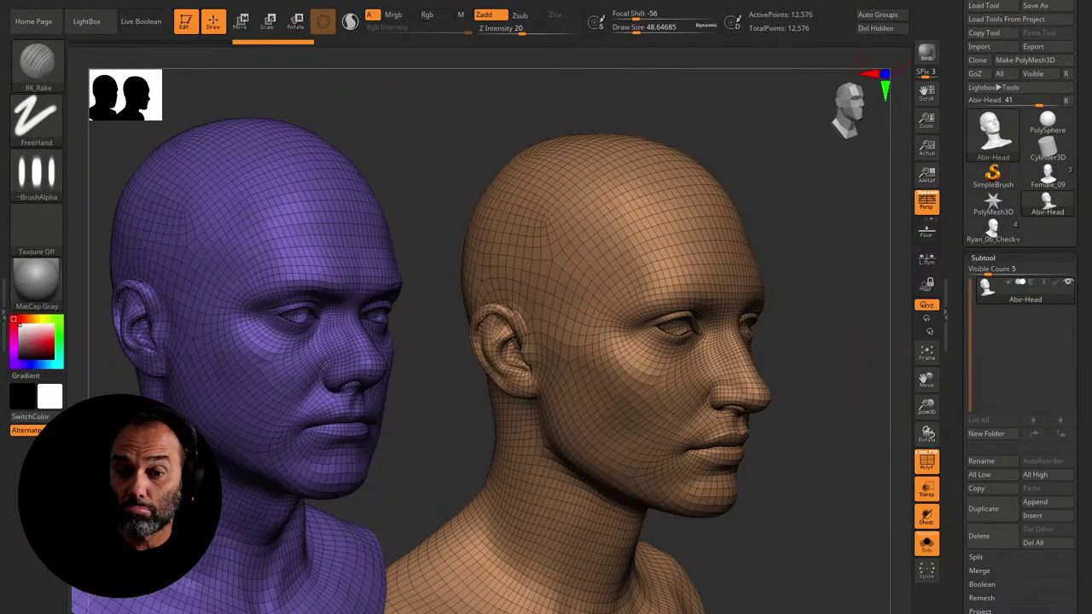
left_click(704, 2)
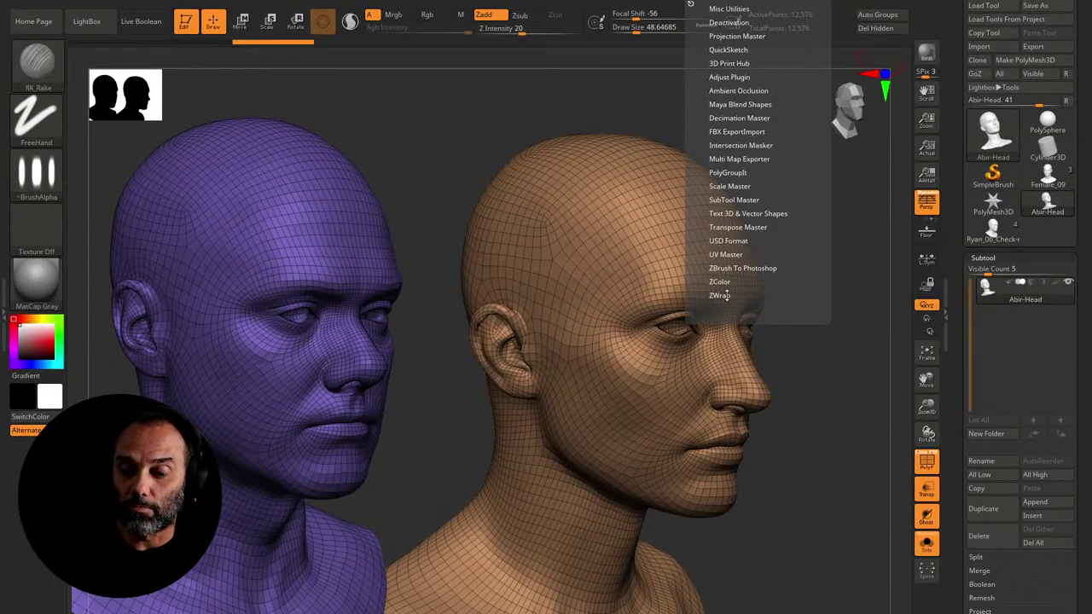
left_click(719, 296)
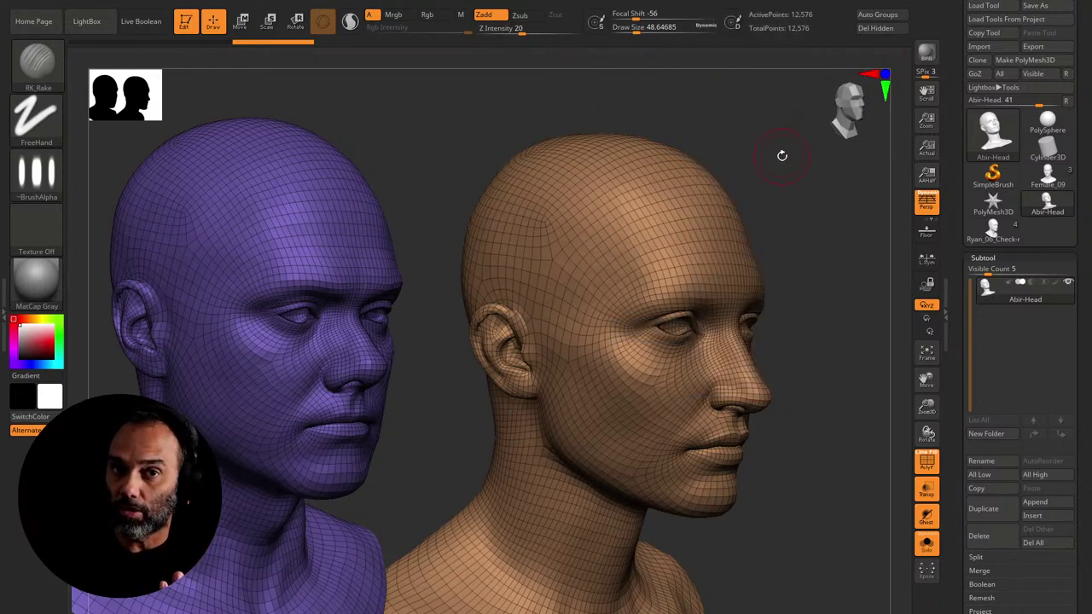
Step: Clear the male head snapshot from the canvas, centre the Abir-Head model and hide its wireframe
left_click(798, 188, "ctrl+shift")
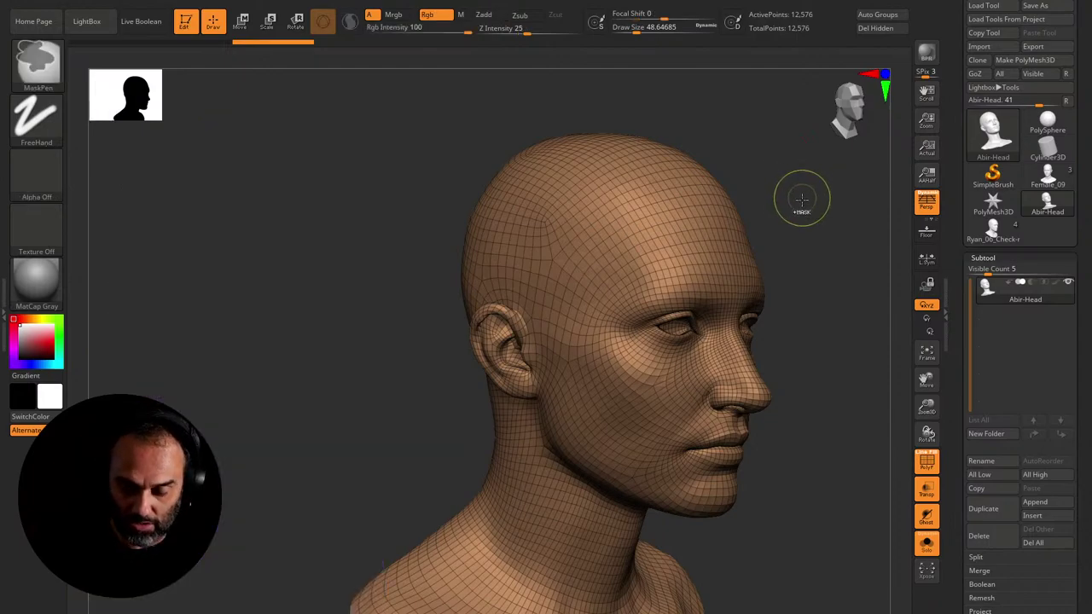
left_click_drag(821, 211, 736, 203)
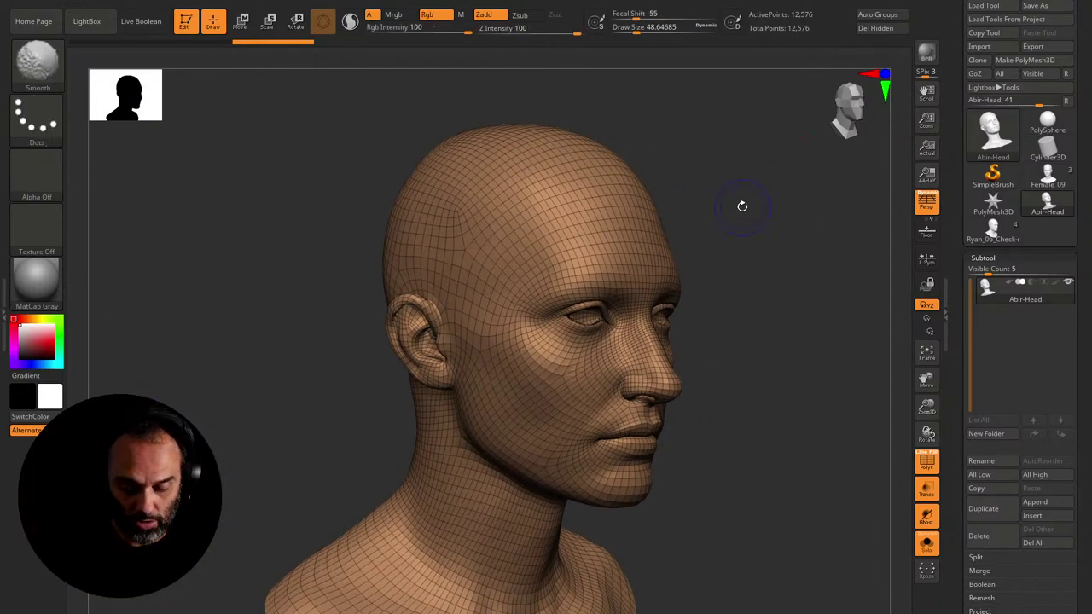
key("shift+f")
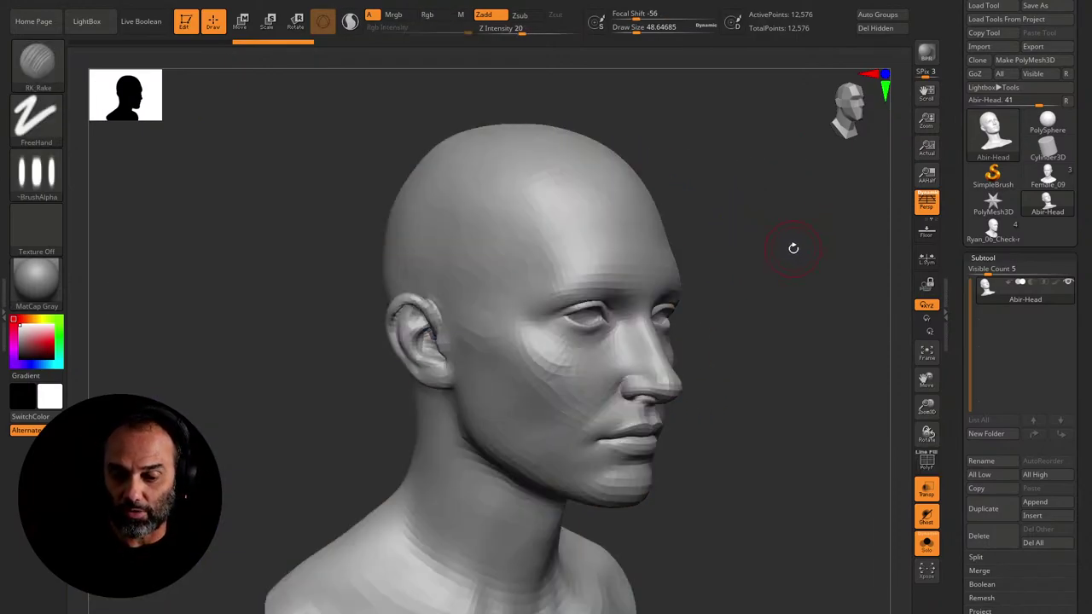
Step: Try to raise the Abir-Head's subdivision level, decline Dynamic Subdiv and open the Geometry settings
key("d")
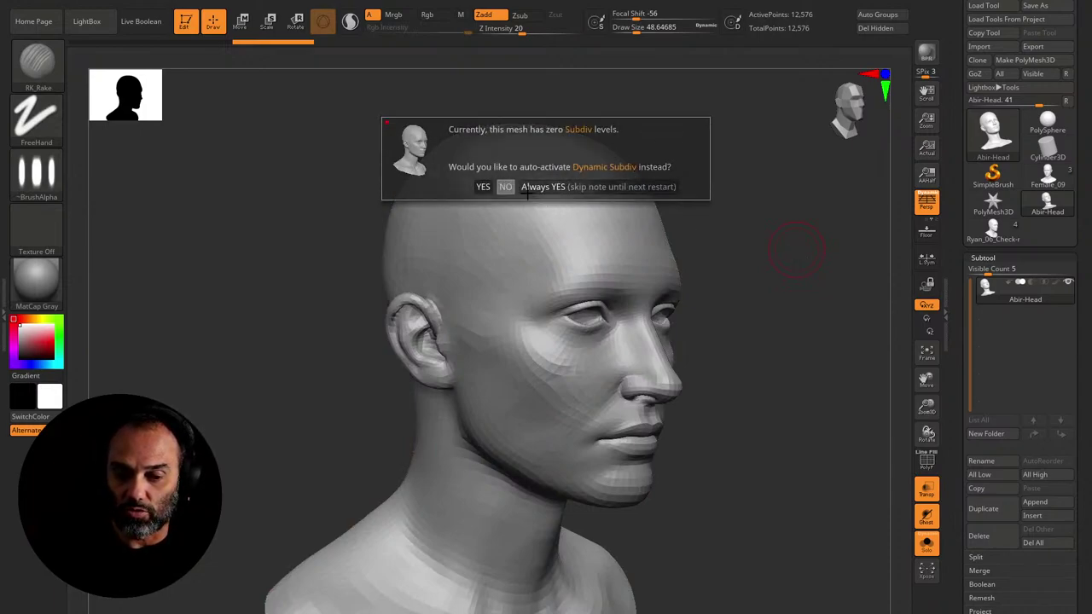
left_click(505, 187)
left_click(1017, 260)
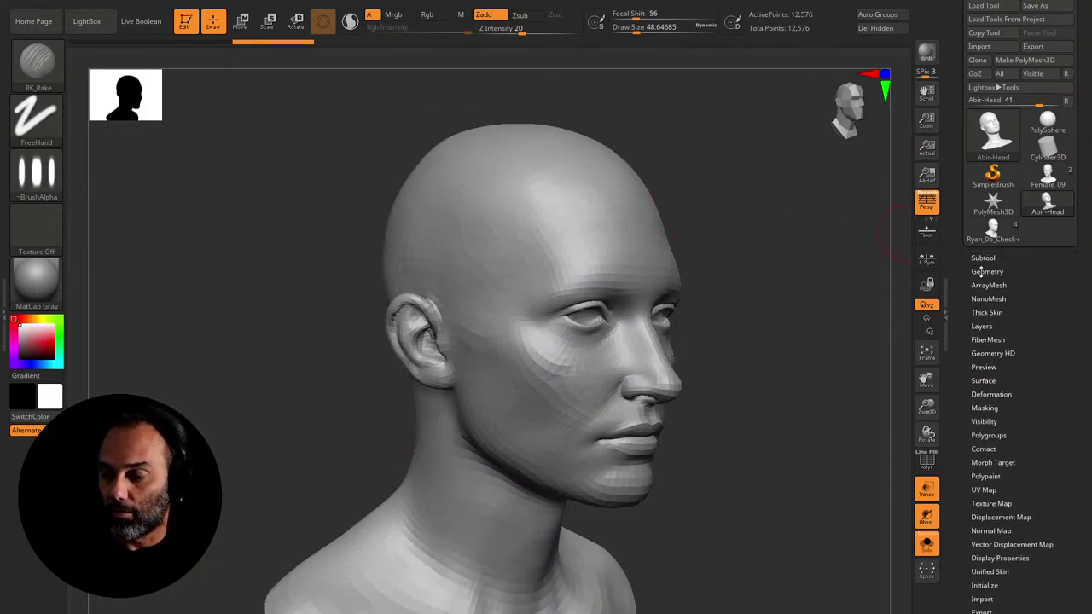
left_click(983, 272)
Step: Switch to the Female_09 head, raise it to subdivision level 6, lower it to level 5 and inspect the face
mouse_move(871, 334)
left_mouse_down()
mouse_move(807, 347)
mouse_move(857, 334)
left_mouse_up()
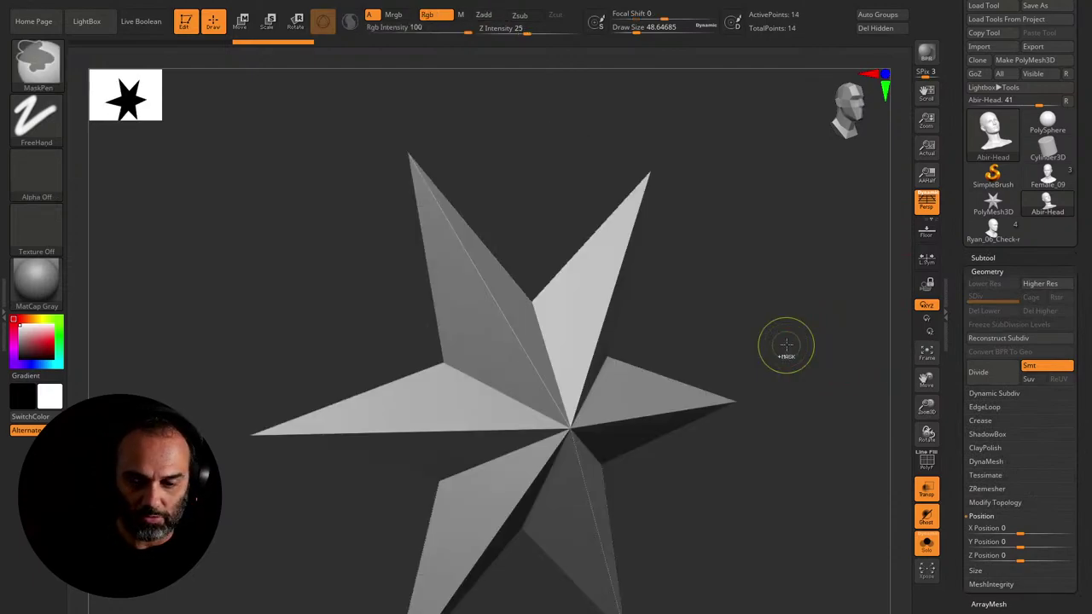
key("ctrl+shift")
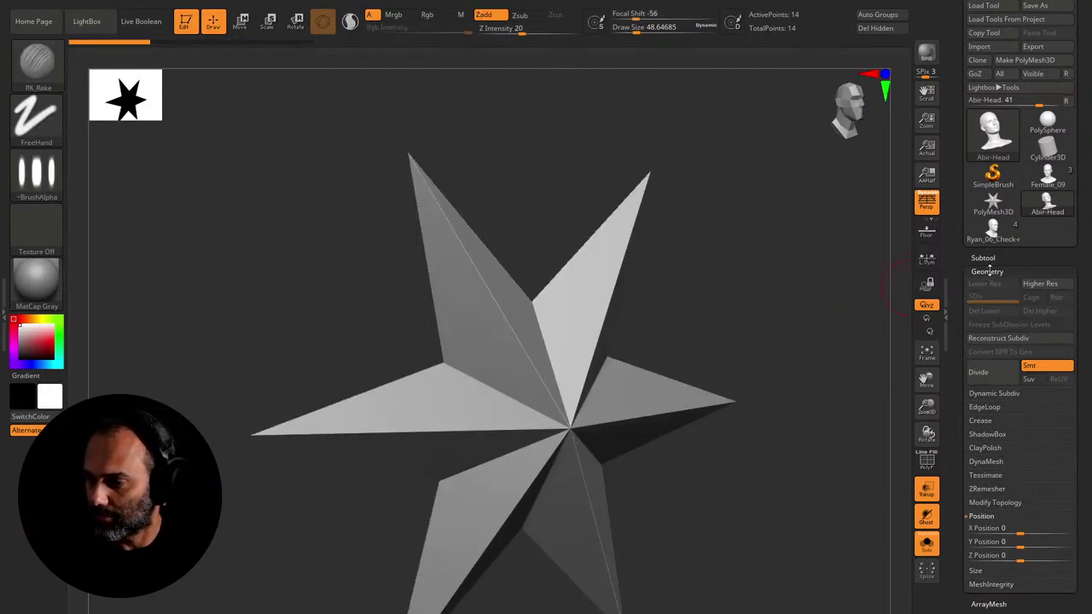
left_click(1048, 181)
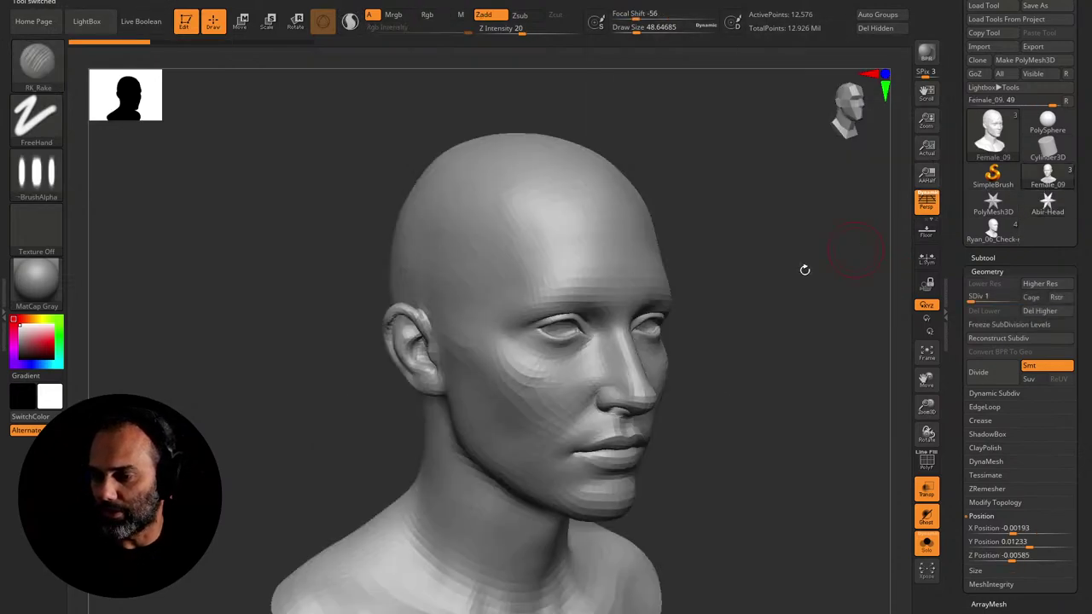
left_click_drag(981, 297, 995, 296)
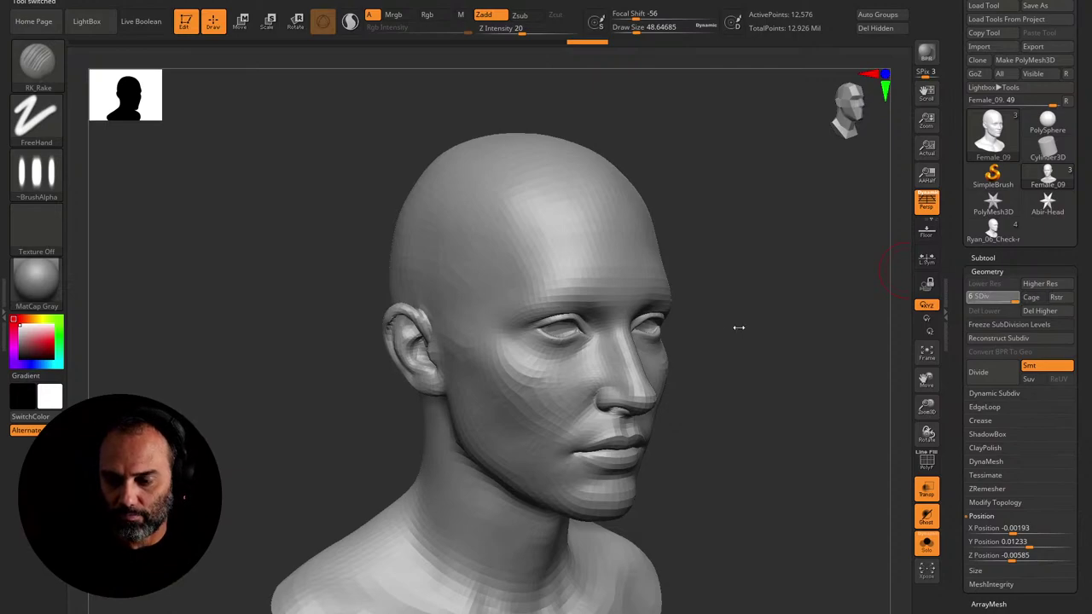
left_click_drag(738, 327, 740, 326)
left_click(977, 283)
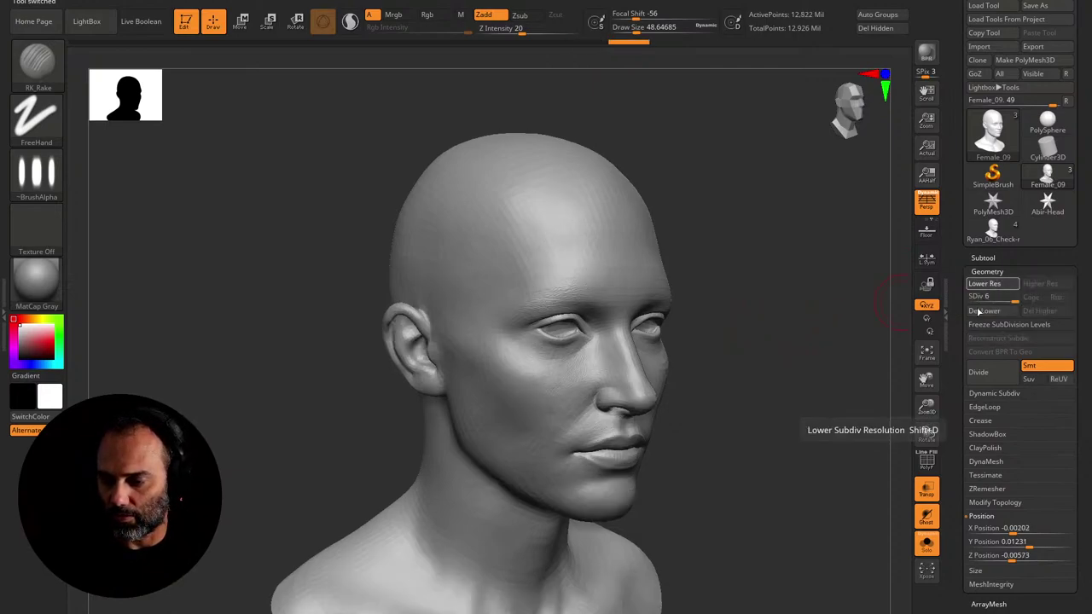
left_click_drag(801, 307, 862, 305, "alt")
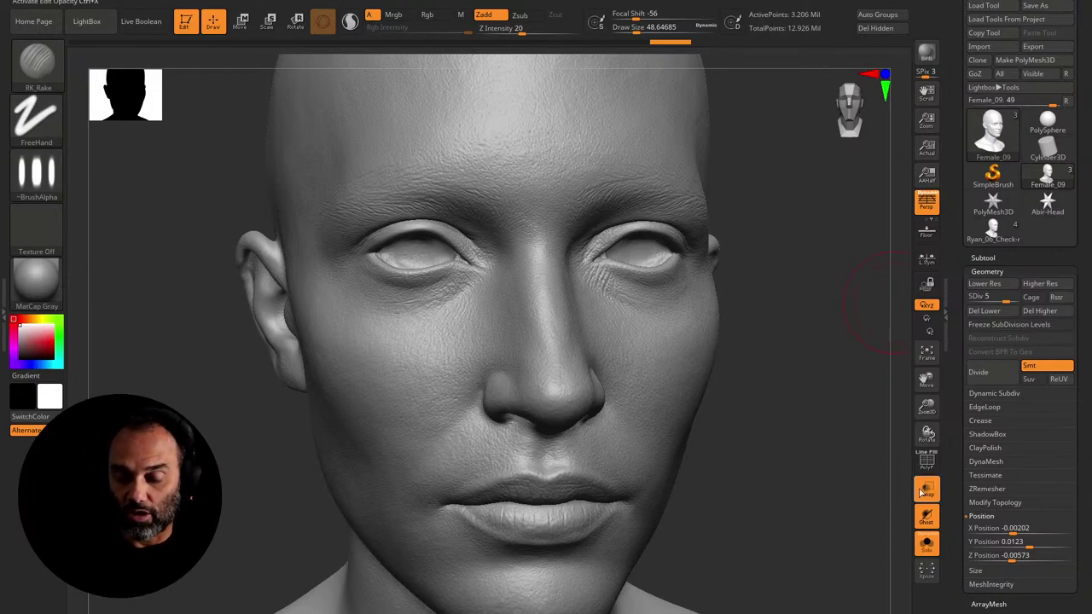
Step: Switch to Photoshop with the Texture_Abir_eyebrows_5.jpg colour map open
key("alt+Tab")
key("Tab")
key("Tab")
key("Tab")
key("Tab")
key("Tab")
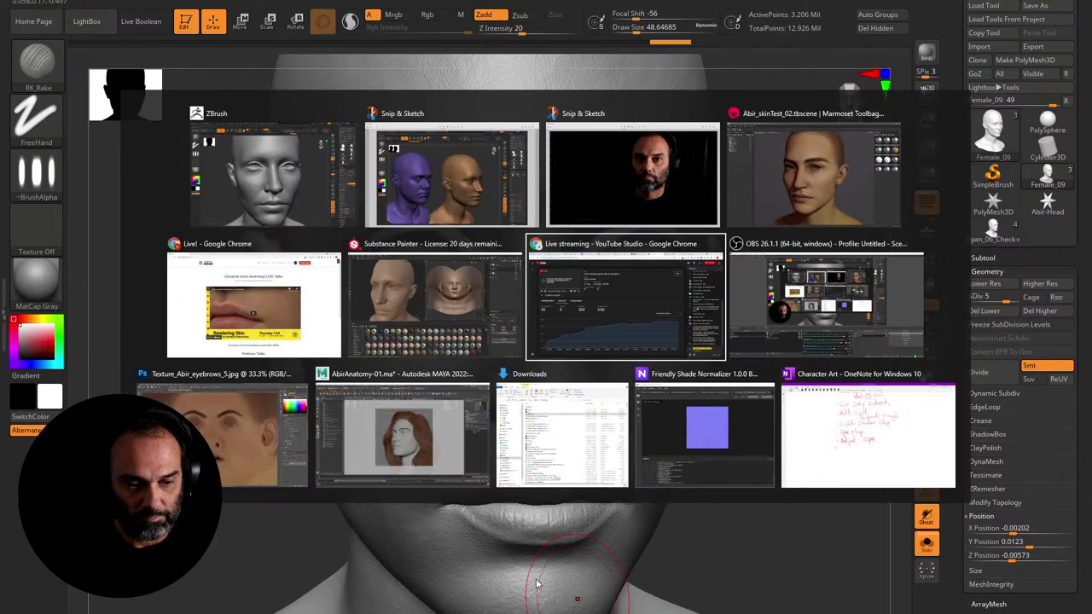
left_click(230, 422)
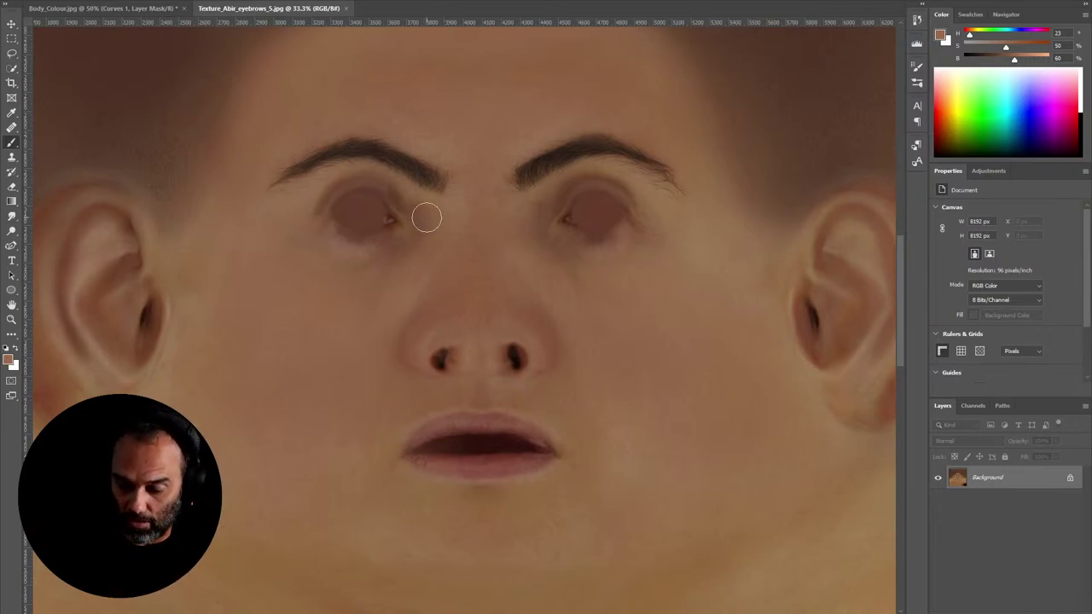
Step: Open the Roughness5.jpg and spec2.jpg skin maps
key("ctrl+o")
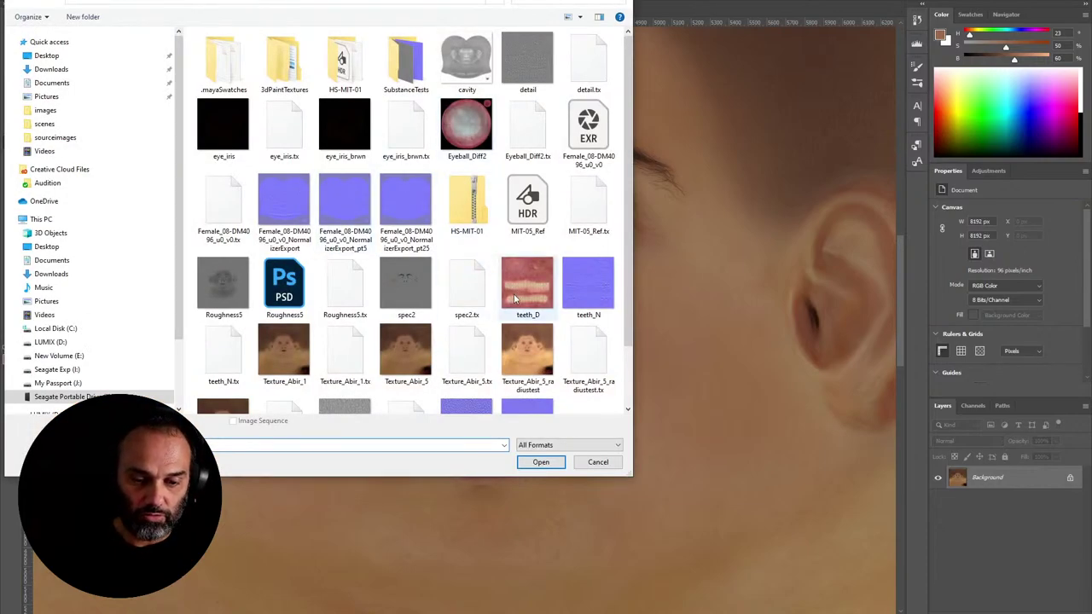
left_click(542, 463)
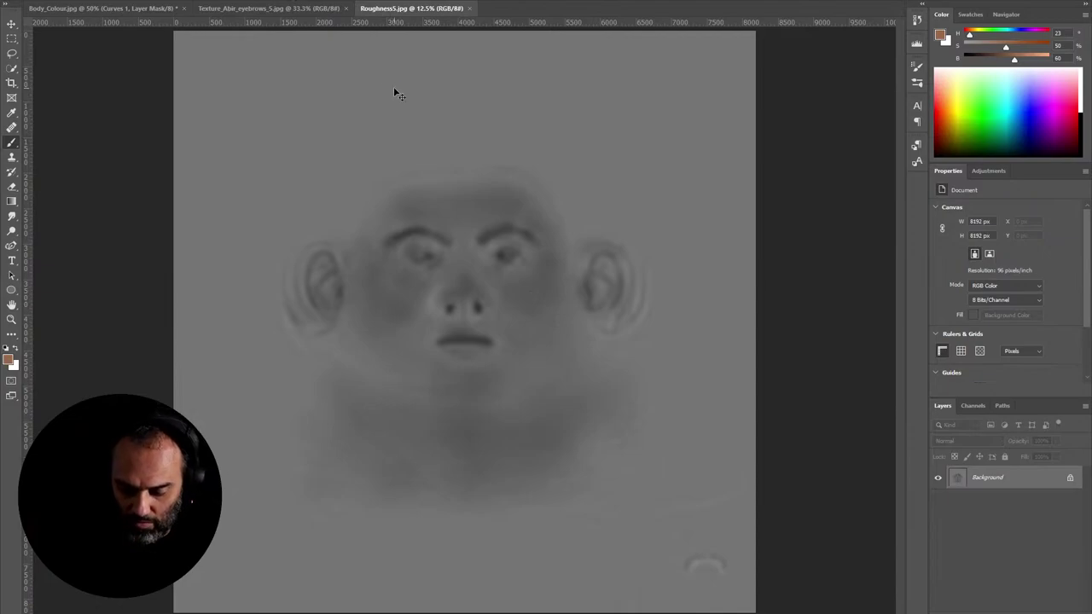
key("ctrl+o")
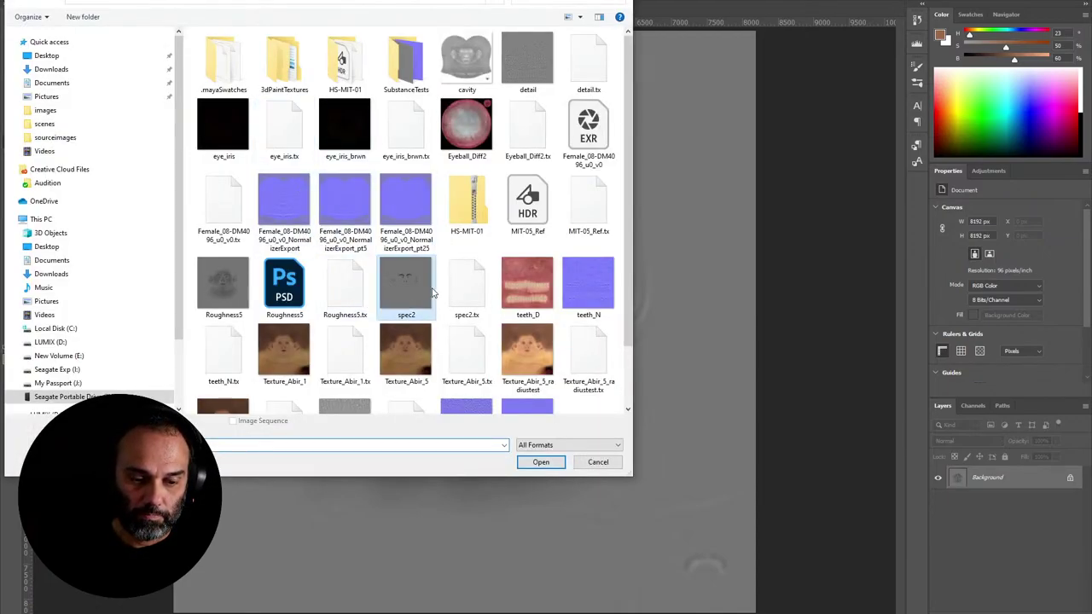
left_click(537, 460)
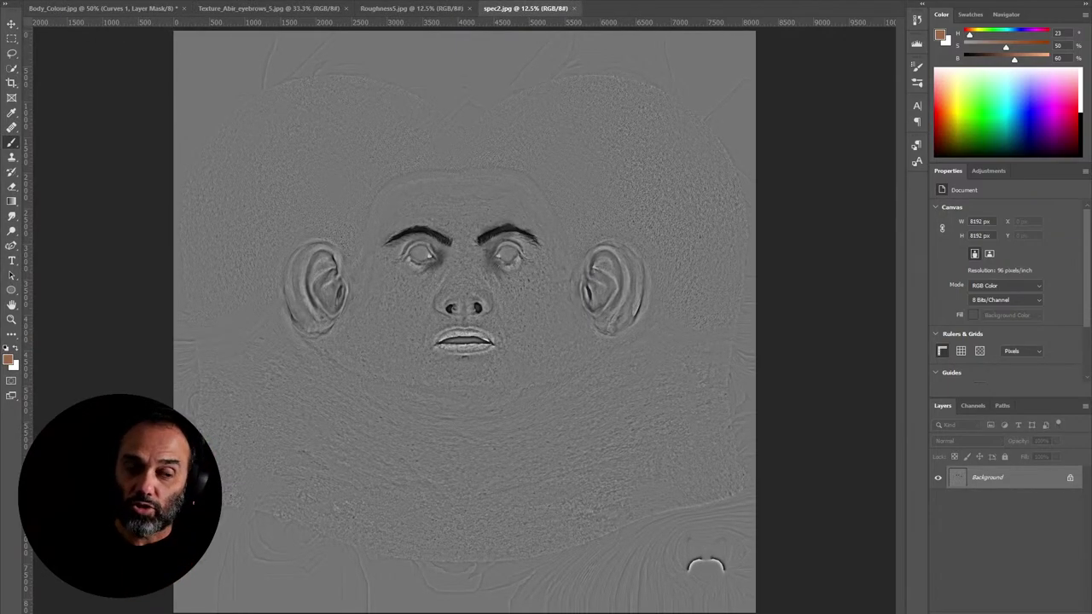
Step: Open the displacement map Female_08-DM4096_u0_v0.exr with its alpha data read as an alpha channel
key("alt+f")
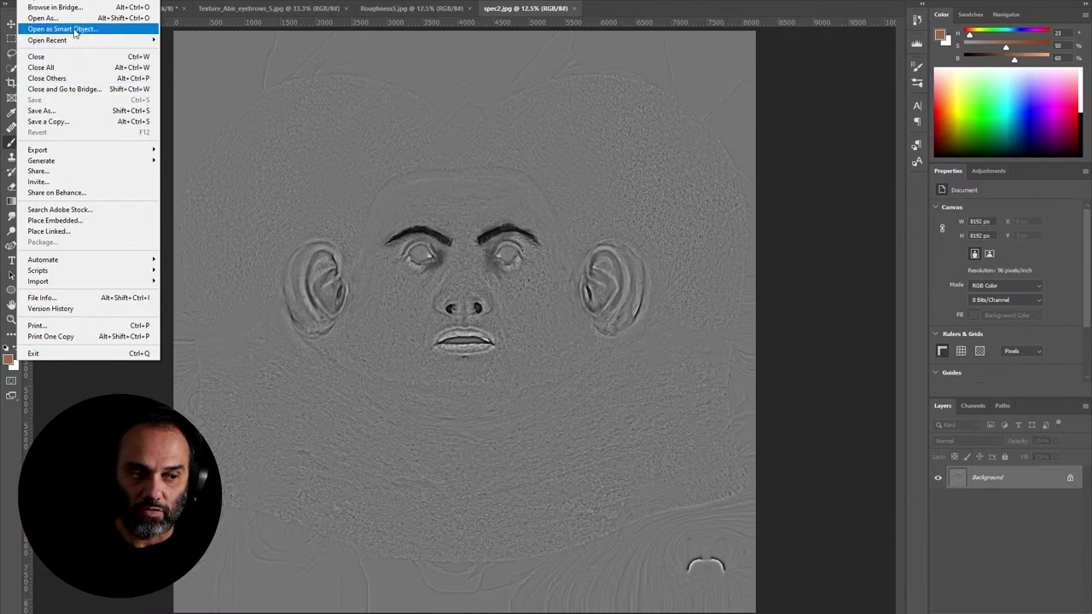
left_click(72, 19)
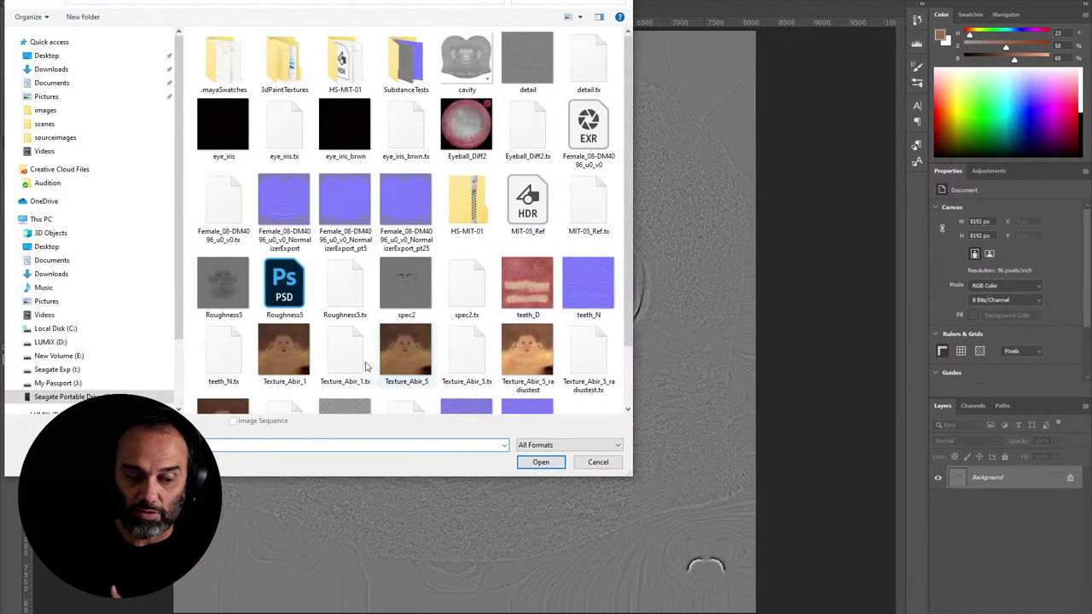
scroll(336, 295, "down", 1)
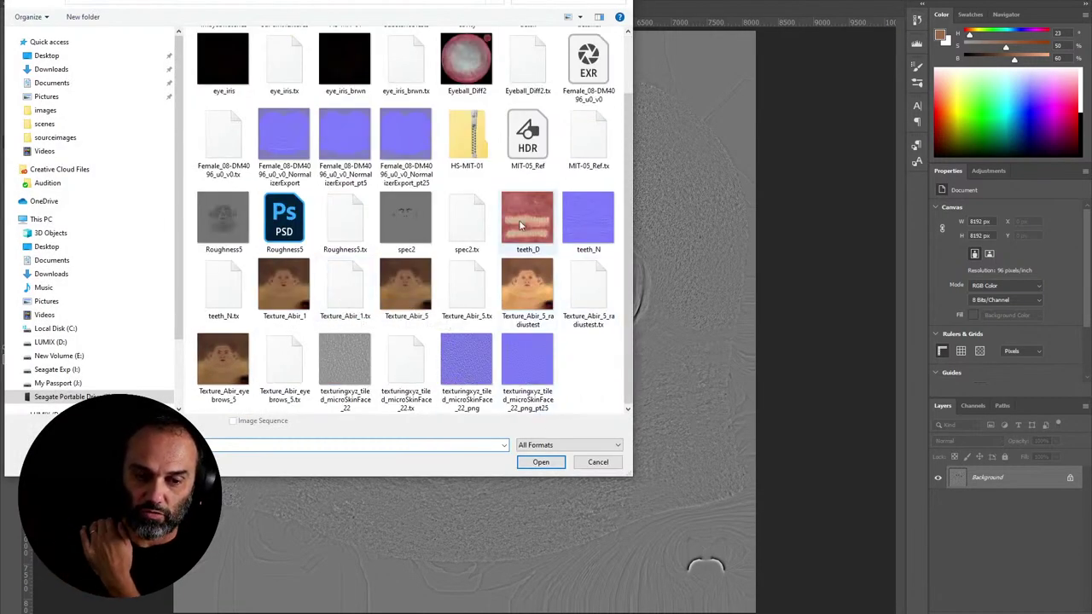
scroll(493, 223, "up", 1)
left_click(595, 171)
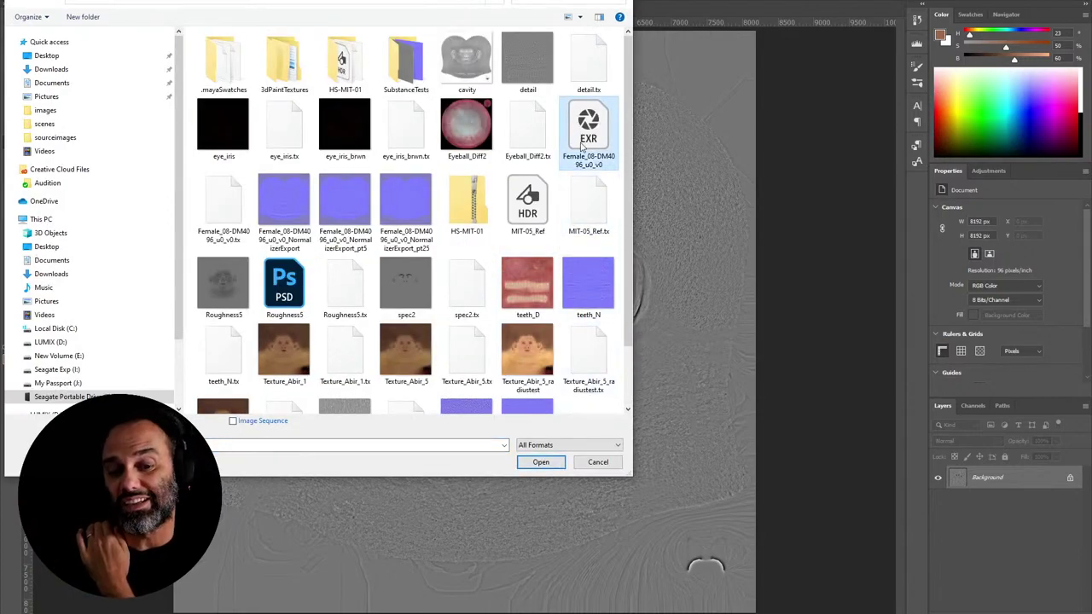
left_click(538, 465)
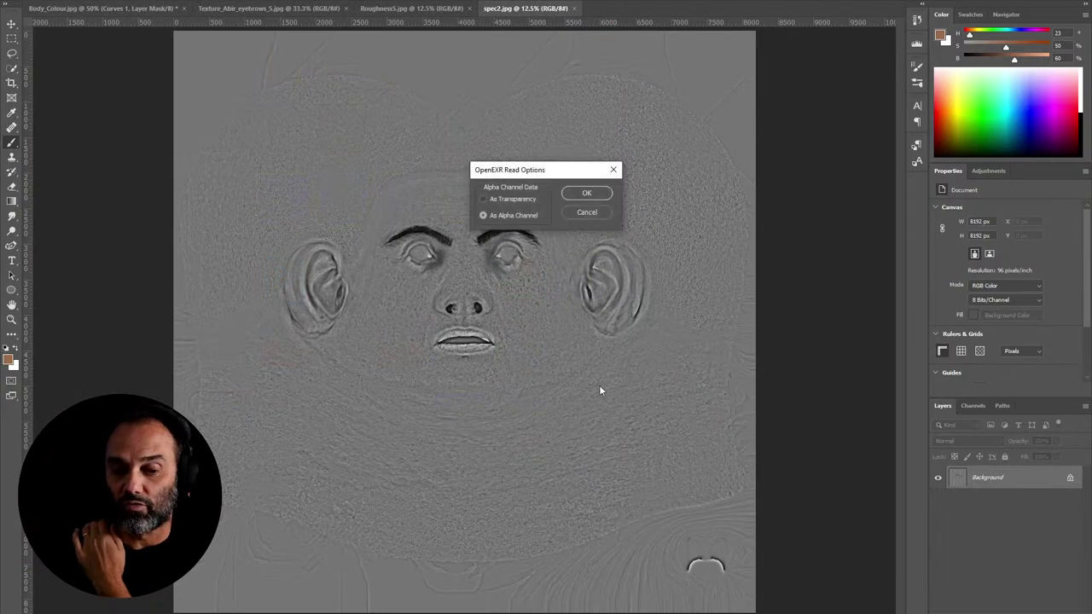
left_click(578, 192)
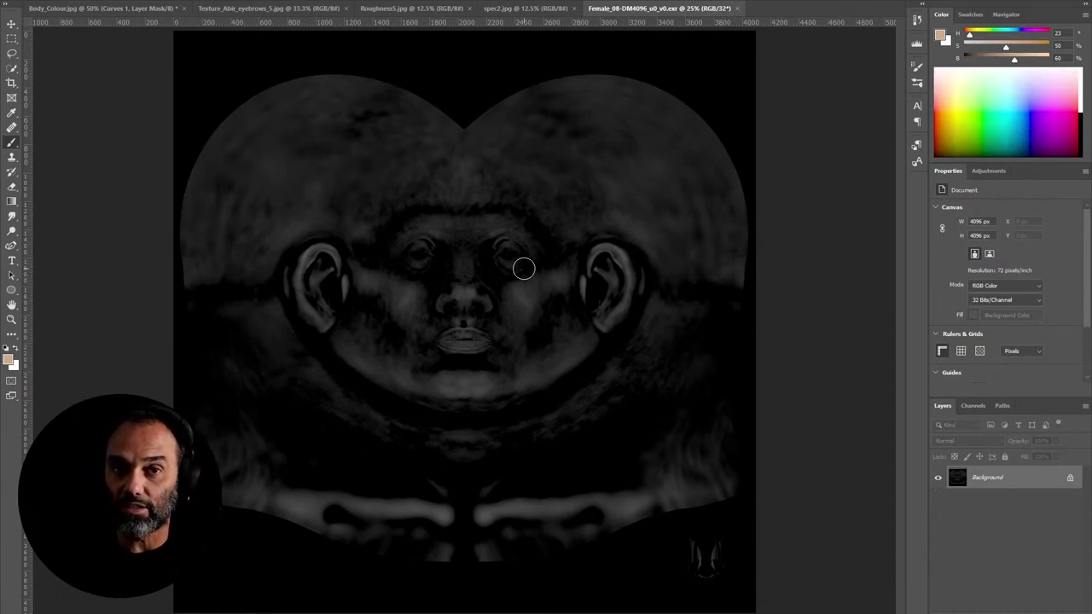
Step: Match the open maps' zoom to Texture_Abir_eyebrows_5.jpg and magnify its skin beside the nose to 200%
left_click(266, 10)
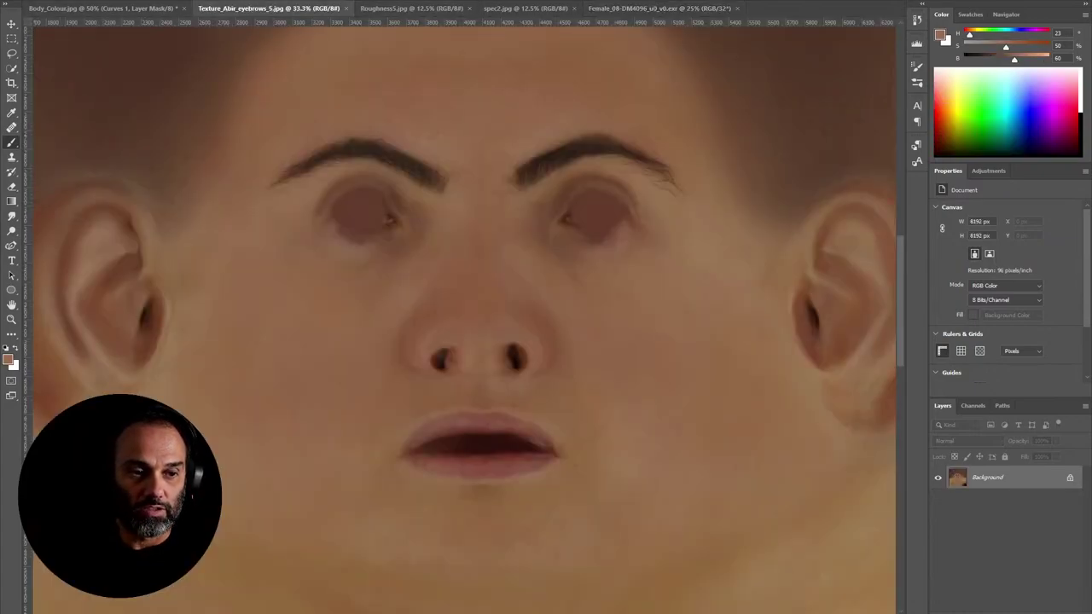
left_click(503, 181)
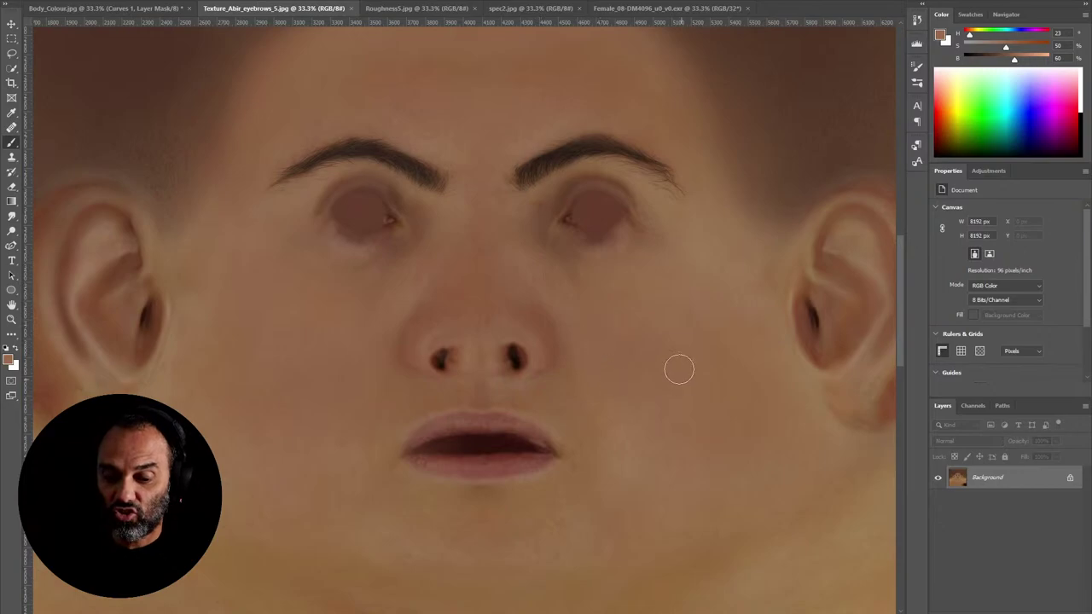
key("z")
left_click_drag(594, 322, 603, 443)
left_click(603, 444)
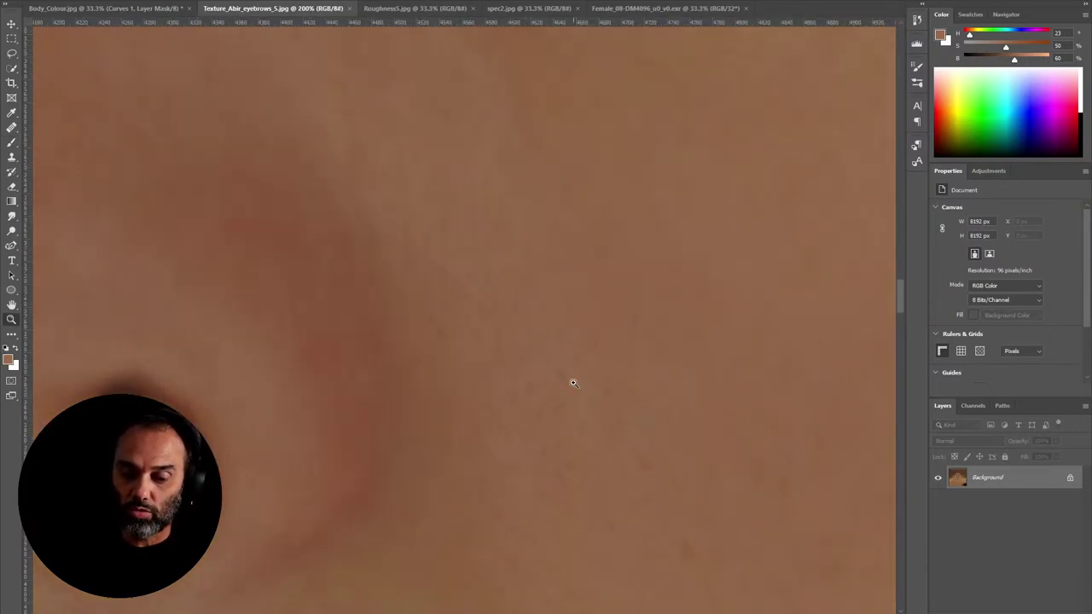
Step: Sample several skin areas beside the nose on Texture_Abir_eyebrows_5.jpg with the Brush and compare their saturation and brightness values
key("b")
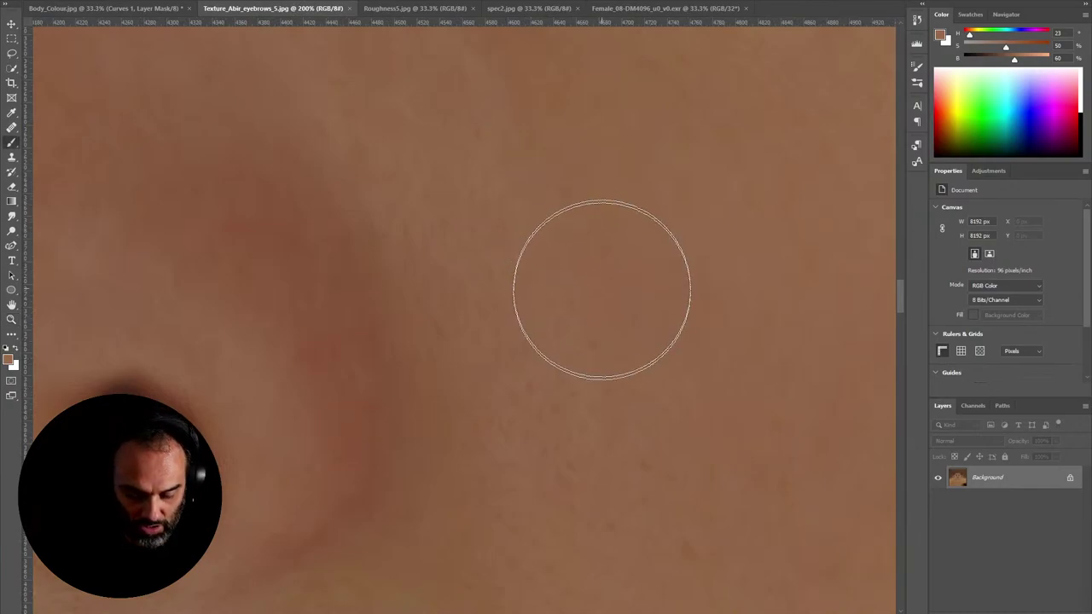
left_click(578, 299, "alt")
left_click_drag(579, 300, 574, 300, "alt")
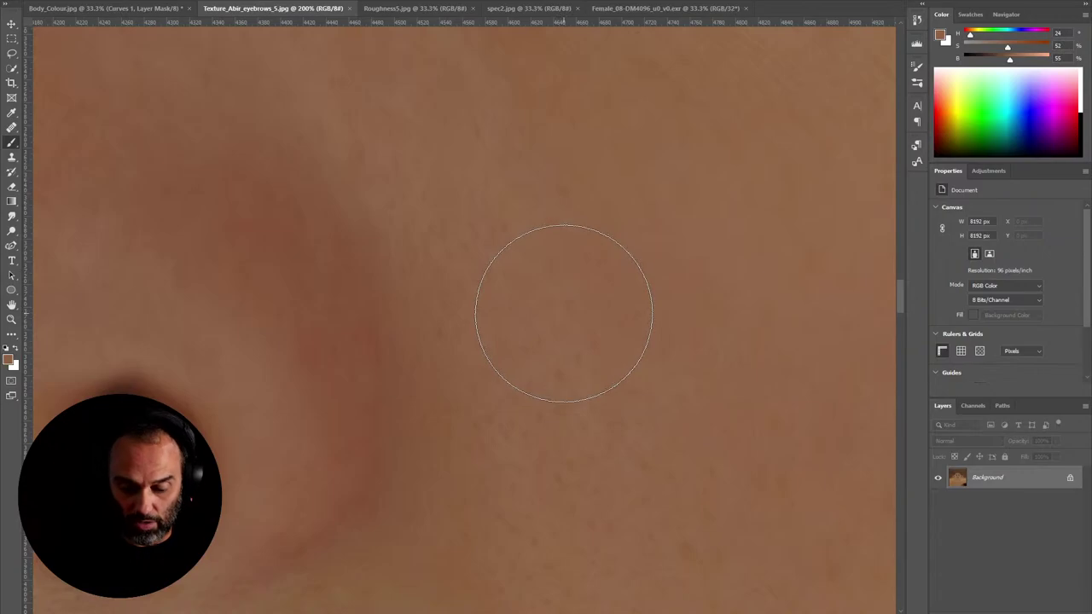
left_click(555, 298, "alt")
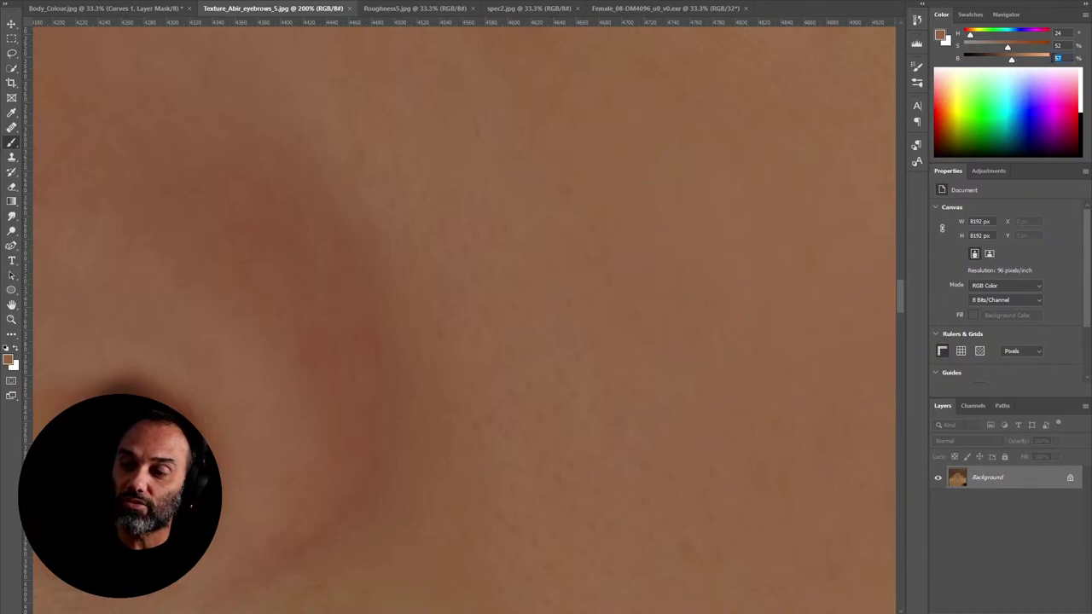
left_click(1056, 45)
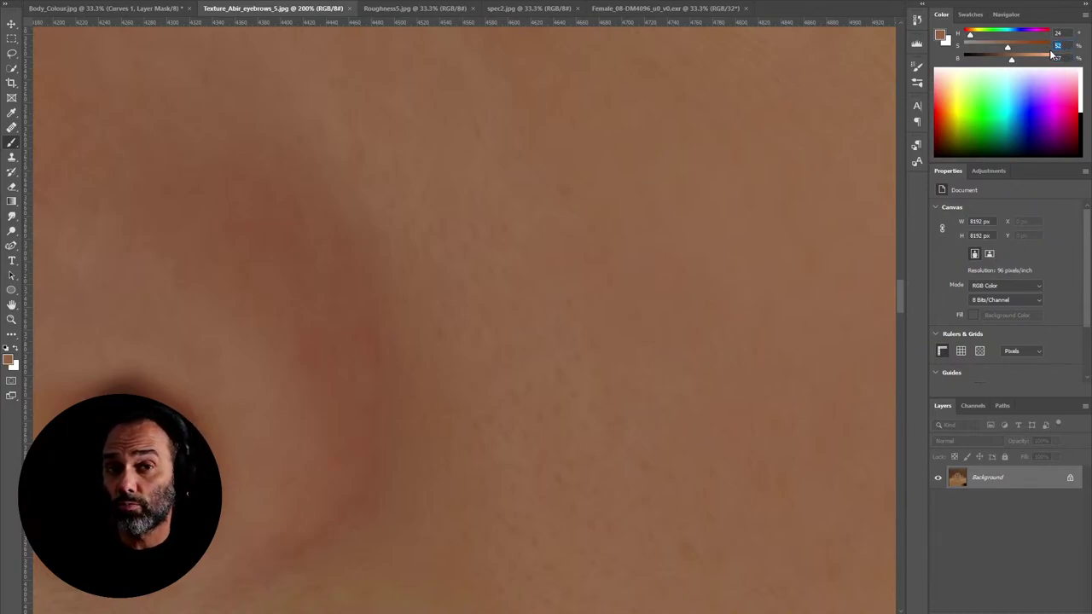
left_click(531, 267, "alt")
left_click_drag(532, 267, 524, 234, "alt")
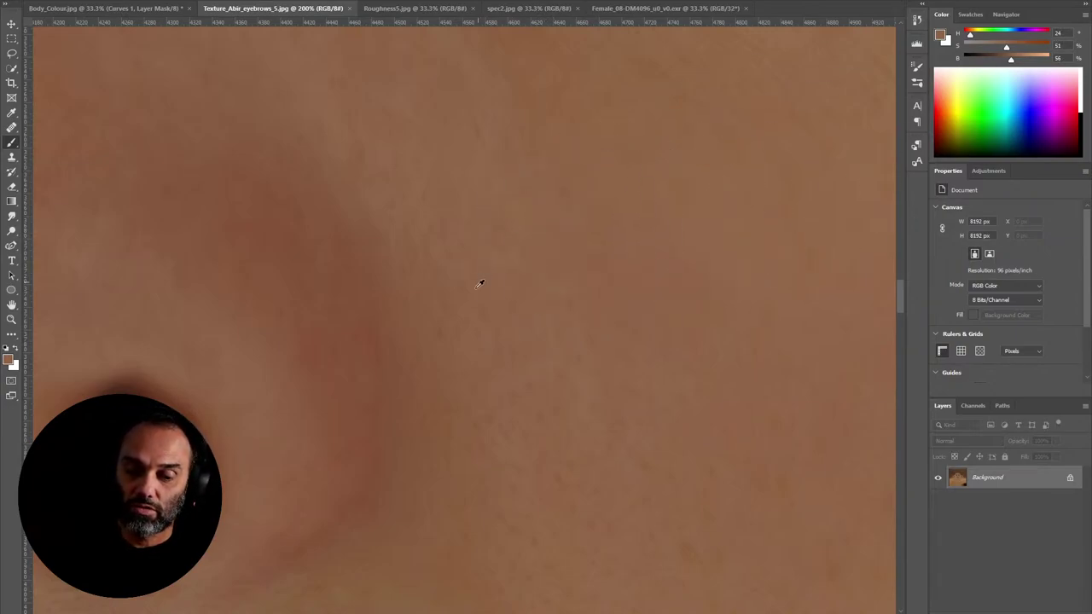
mouse_move(446, 325)
left_mouse_down("alt")
mouse_move(451, 312)
mouse_move(452, 325)
mouse_move(591, 271)
mouse_move(773, 167)
mouse_move(793, 187)
mouse_move(760, 199)
left_mouse_up("alt")
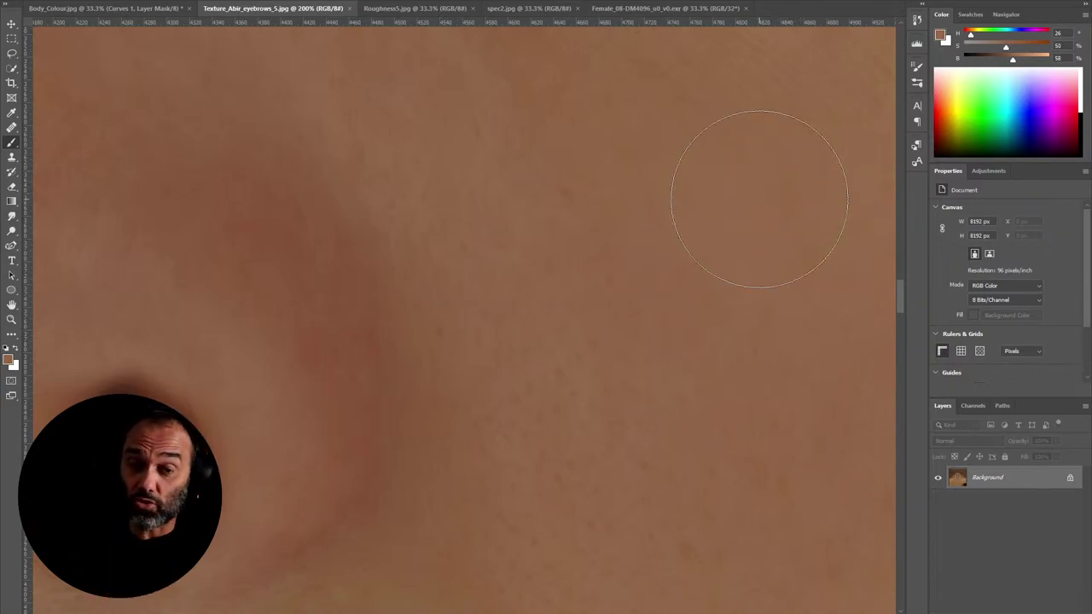
Step: Try brightening the skin colour map with Levels, using input levels of 54, 1.70 and 190
mouse_move(759, 199)
left_mouse_down("ctrl")
mouse_move(760, 293)
mouse_move(597, 273)
mouse_move(658, 274)
mouse_move(754, 205)
left_mouse_up("ctrl")
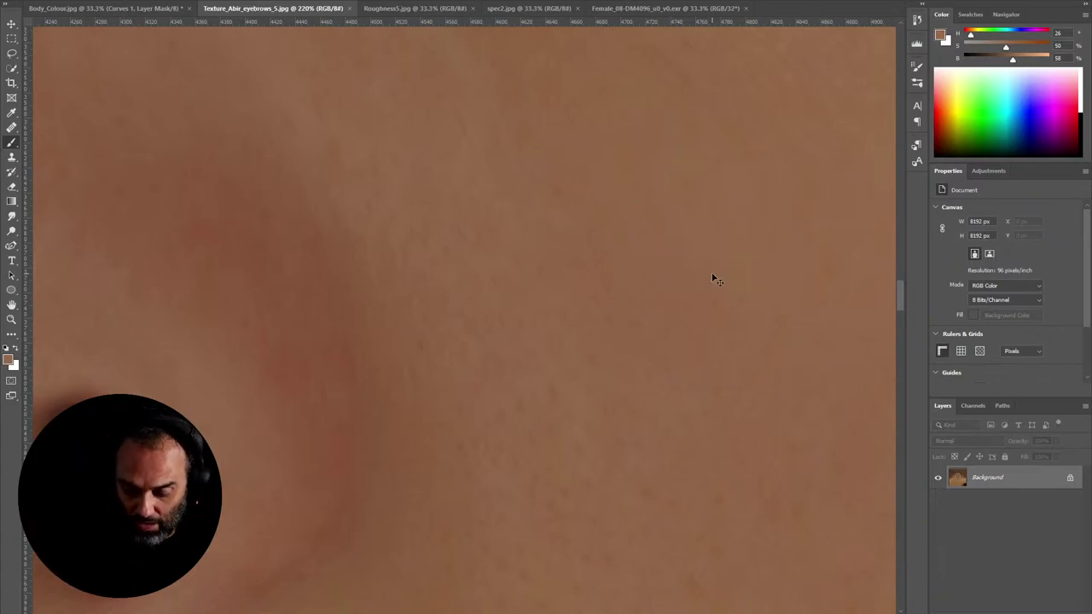
key("ctrl+l")
left_click_drag(778, 259, 748, 259)
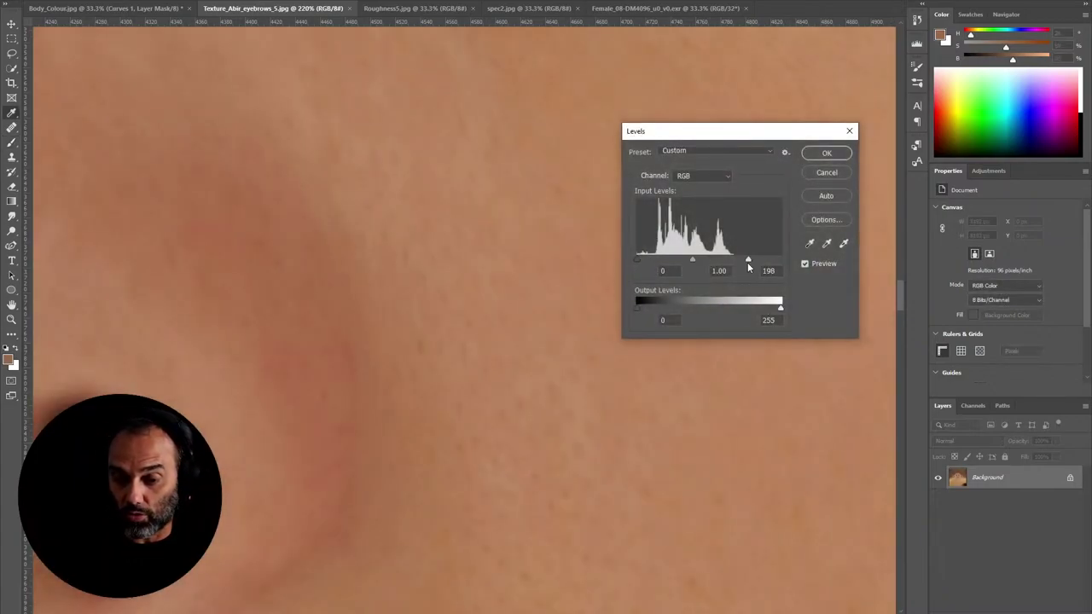
left_click_drag(636, 260, 692, 263)
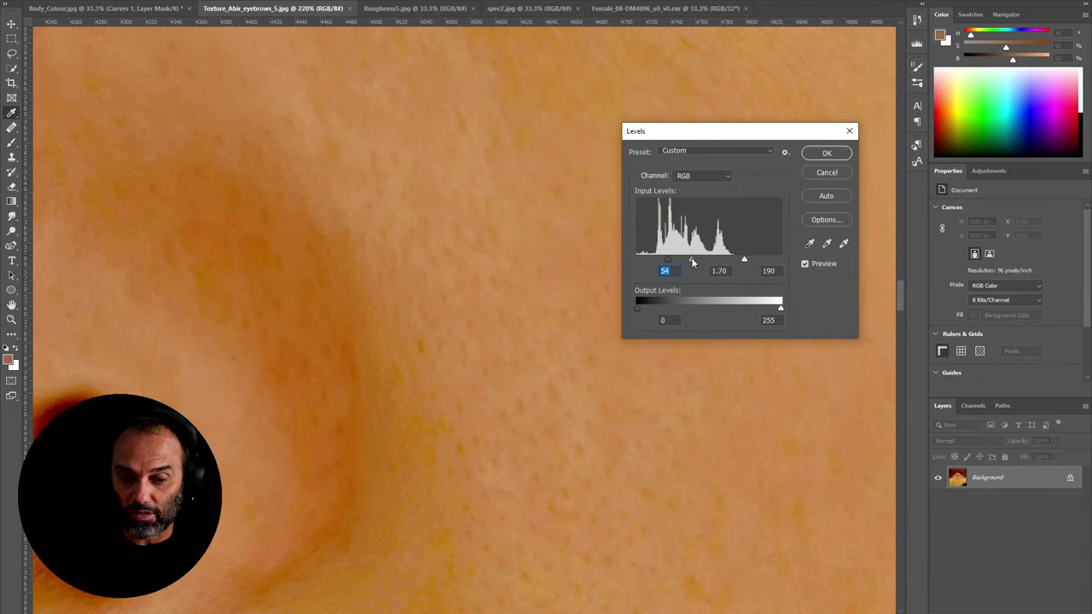
left_click(826, 153)
Step: Sample the brightened skin beside the nose to read its HSB values, and undo the Levels adjustment
key("b")
left_click(504, 312, "alt")
left_click_drag(504, 312, 480, 129, "alt")
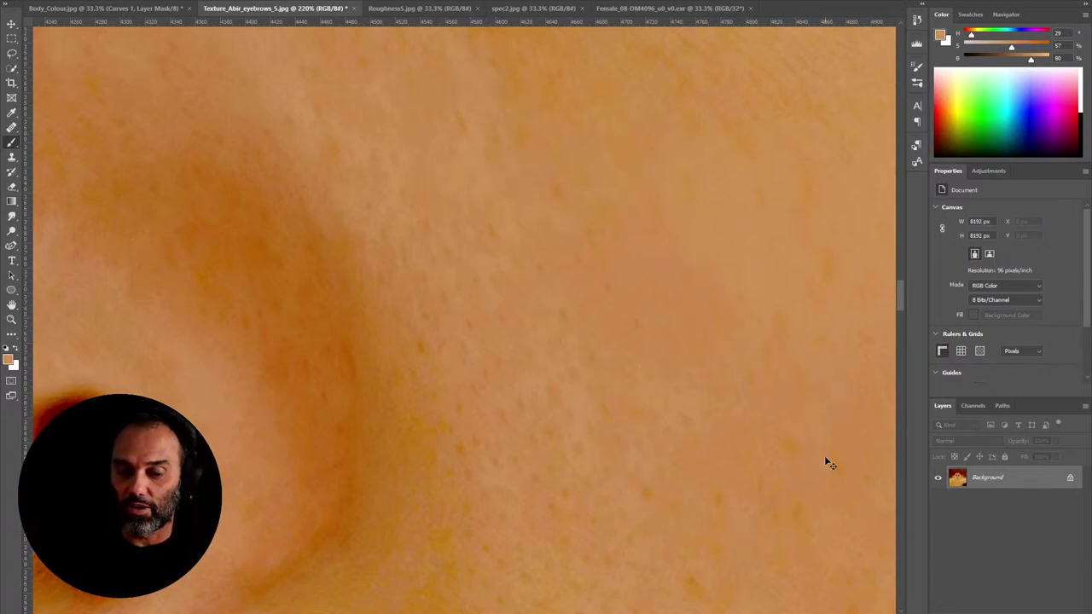
key("ctrl+z")
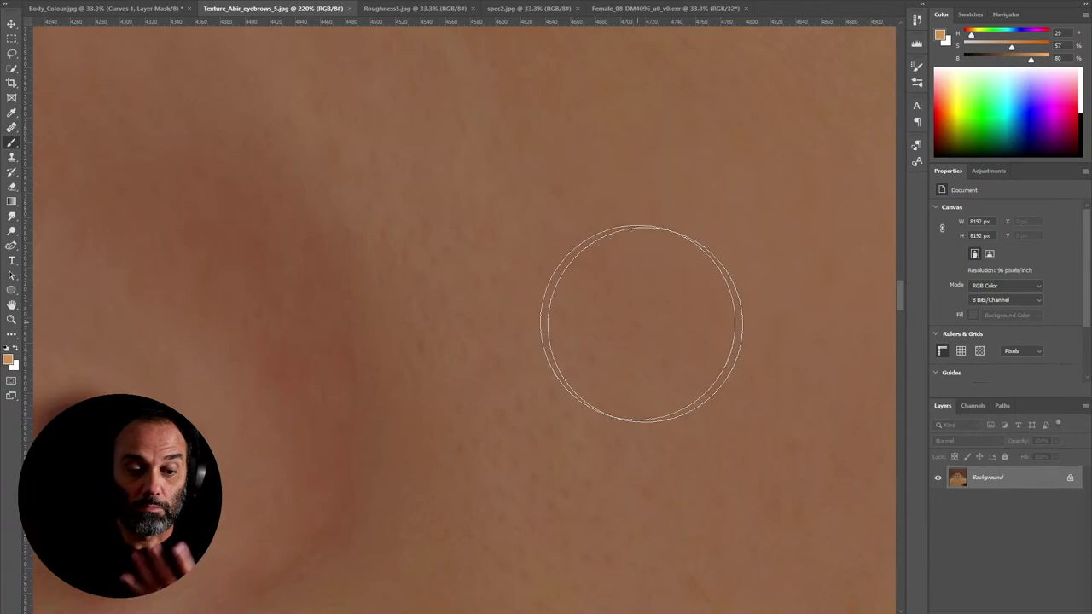
Step: View the Roughness5.jpg map at 25% and sample its greys around the face to read their brightness values
left_click(421, 10)
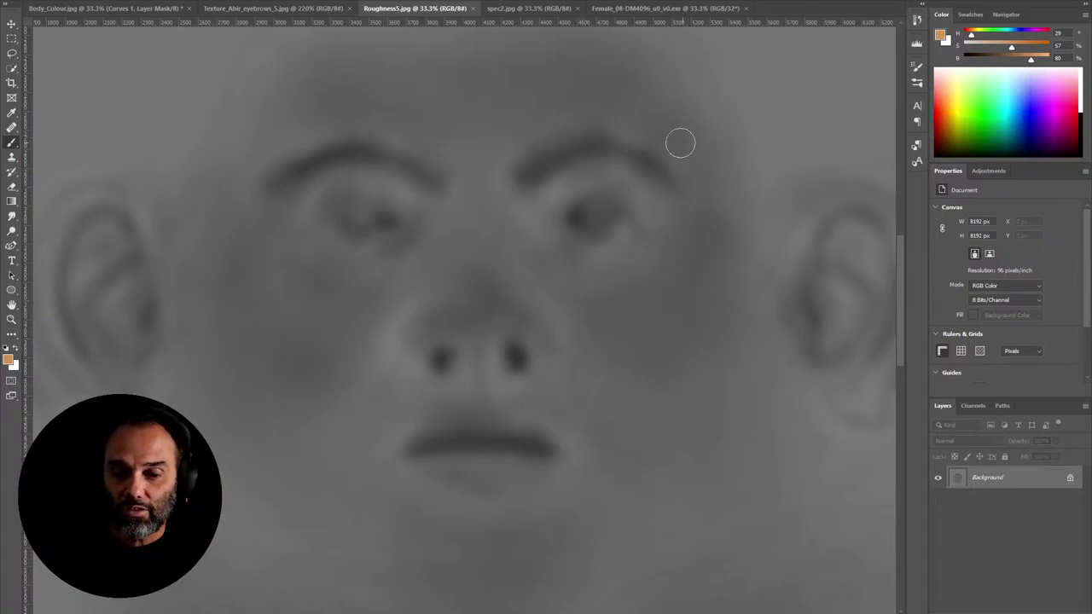
key("z")
left_click(716, 253, "alt")
left_click_drag(756, 205, 571, 275)
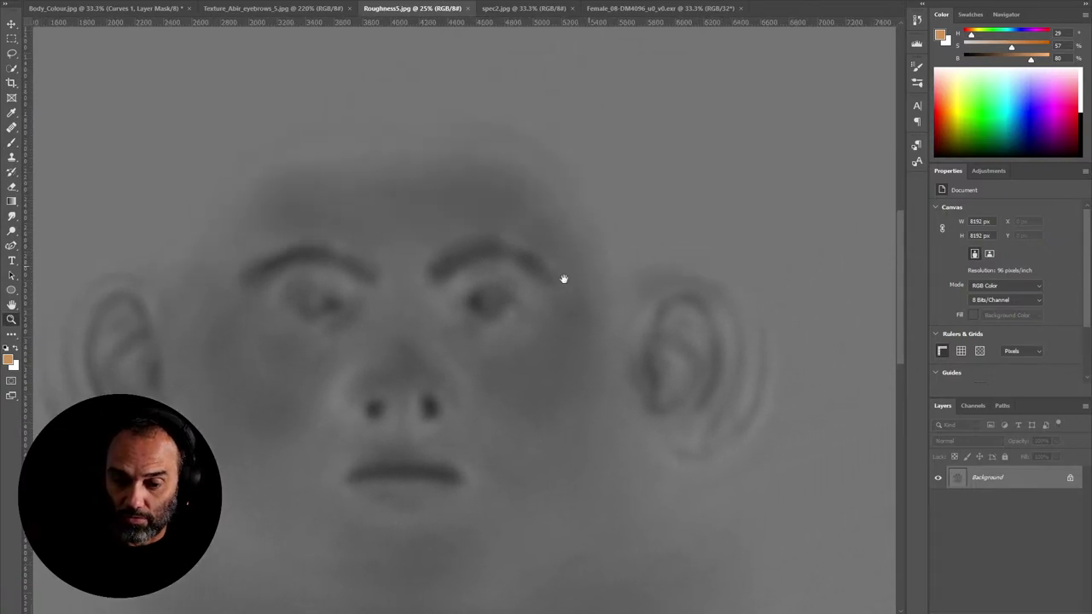
key("b")
left_click(625, 225, "alt")
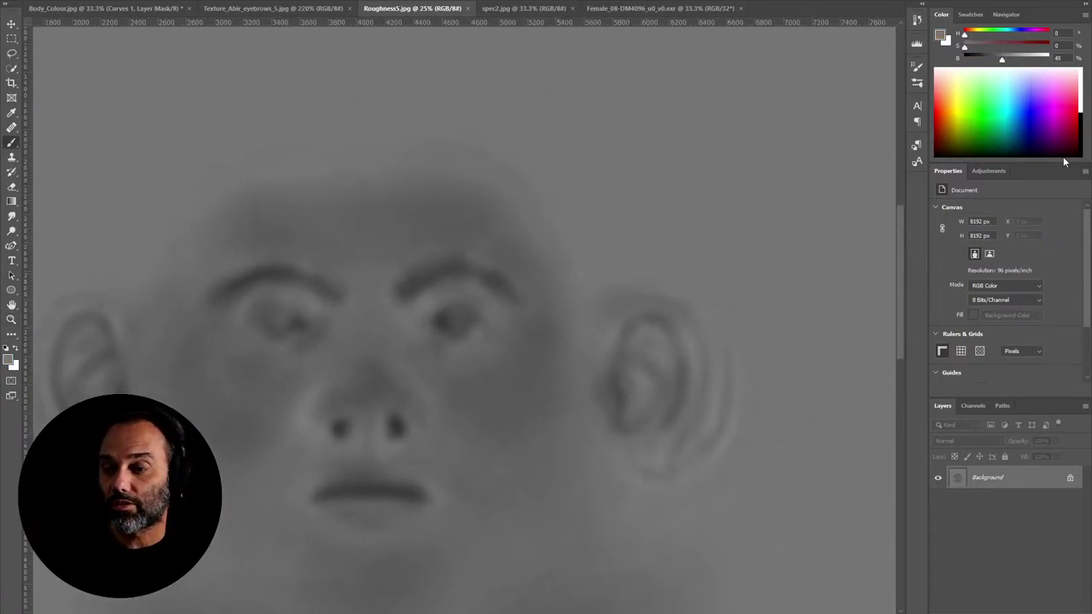
mouse_move(530, 356)
left_mouse_down("alt")
mouse_move(502, 385)
mouse_move(499, 368)
mouse_move(477, 381)
mouse_move(527, 359)
mouse_move(368, 378)
mouse_move(379, 381)
mouse_move(383, 317)
mouse_move(429, 478)
mouse_move(397, 487)
mouse_move(378, 466)
mouse_move(376, 475)
mouse_move(500, 465)
mouse_move(724, 285)
mouse_move(728, 134)
mouse_move(746, 122)
left_mouse_up("alt")
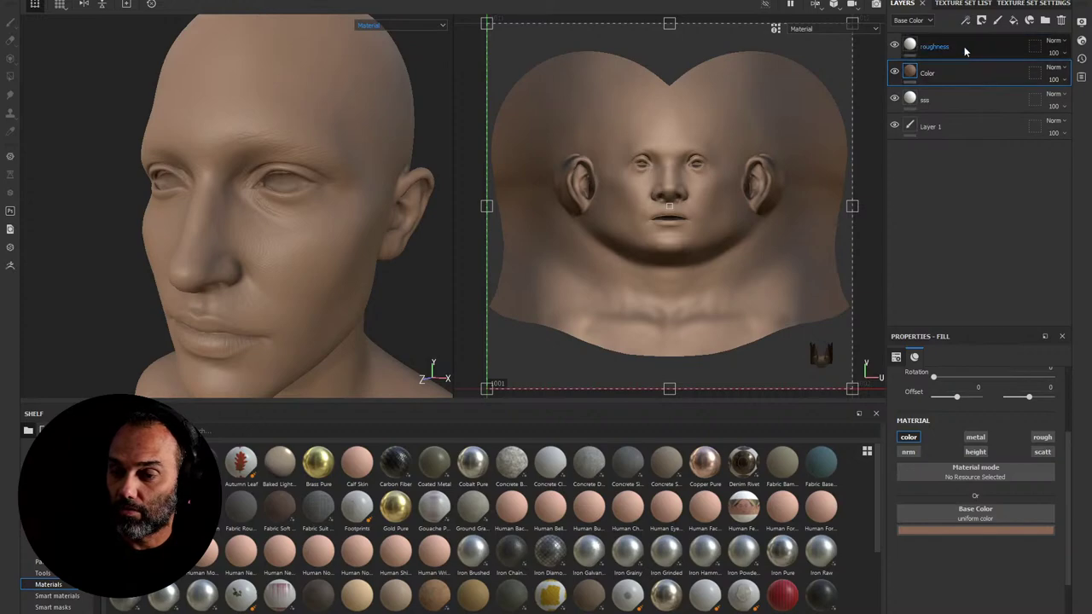
Step: In Substance Painter, select the roughness layer and display only the Roughness channel on the head and UV map
left_click(964, 46)
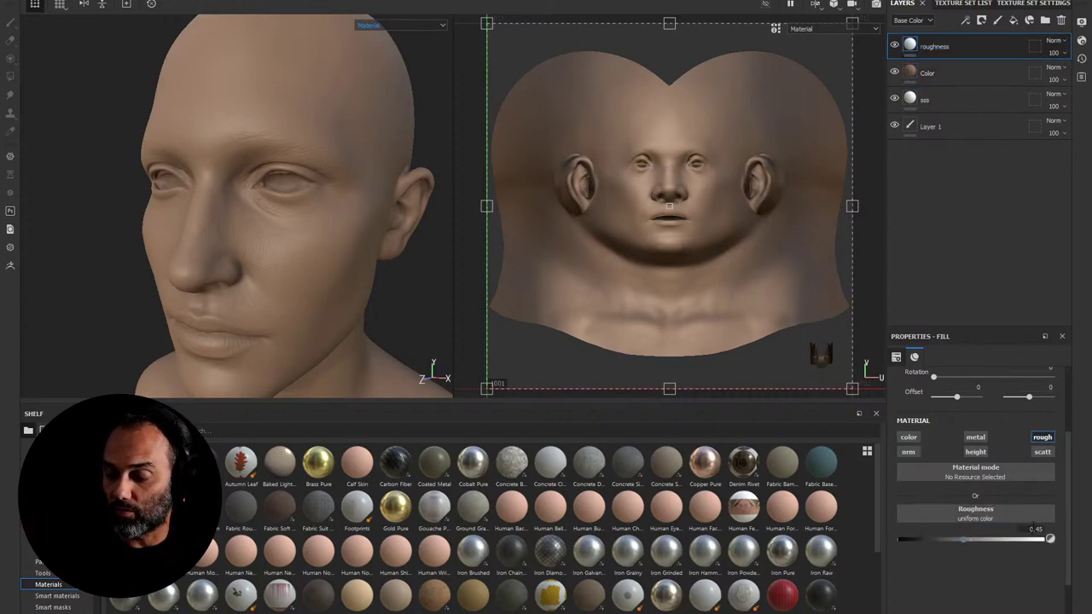
left_click(394, 24)
left_click(389, 72)
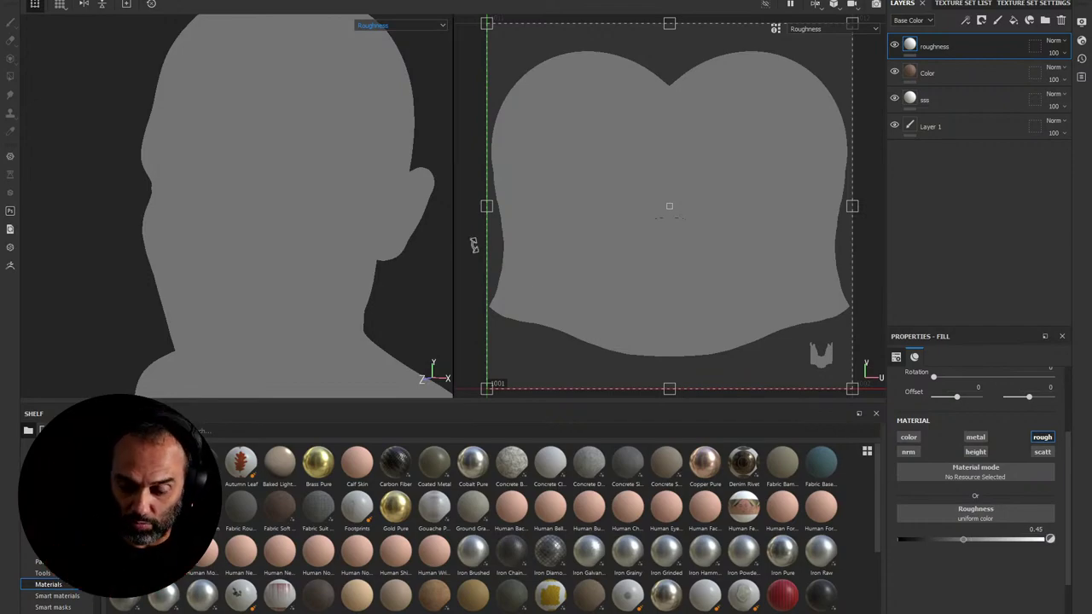
Step: Open the dark portrait photo in the image viewer and magnify the face so the lit cheek is centred
left_click(529, 595)
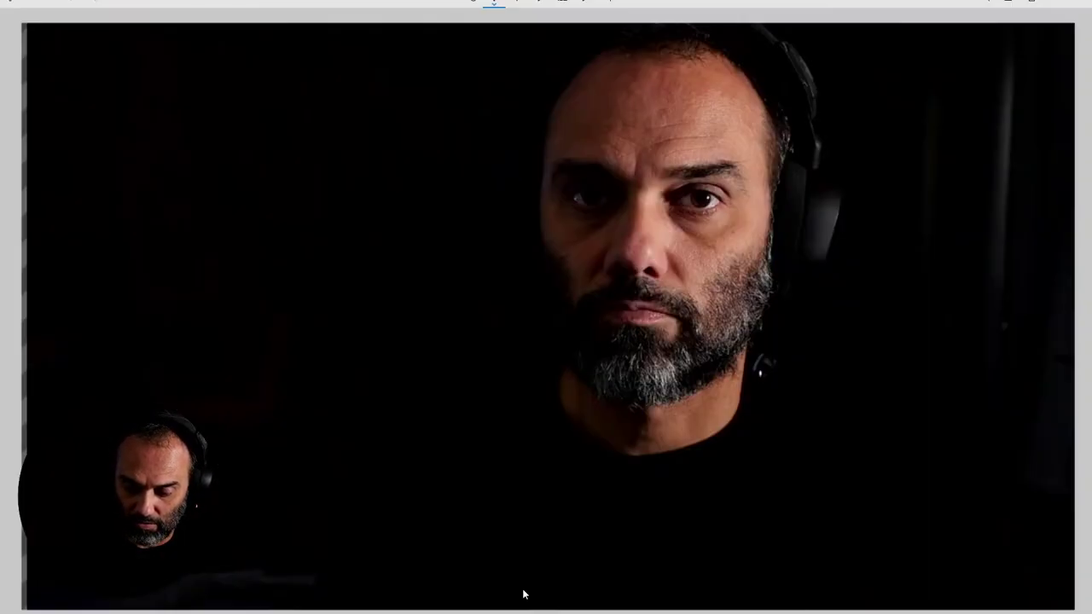
left_click(985, 4)
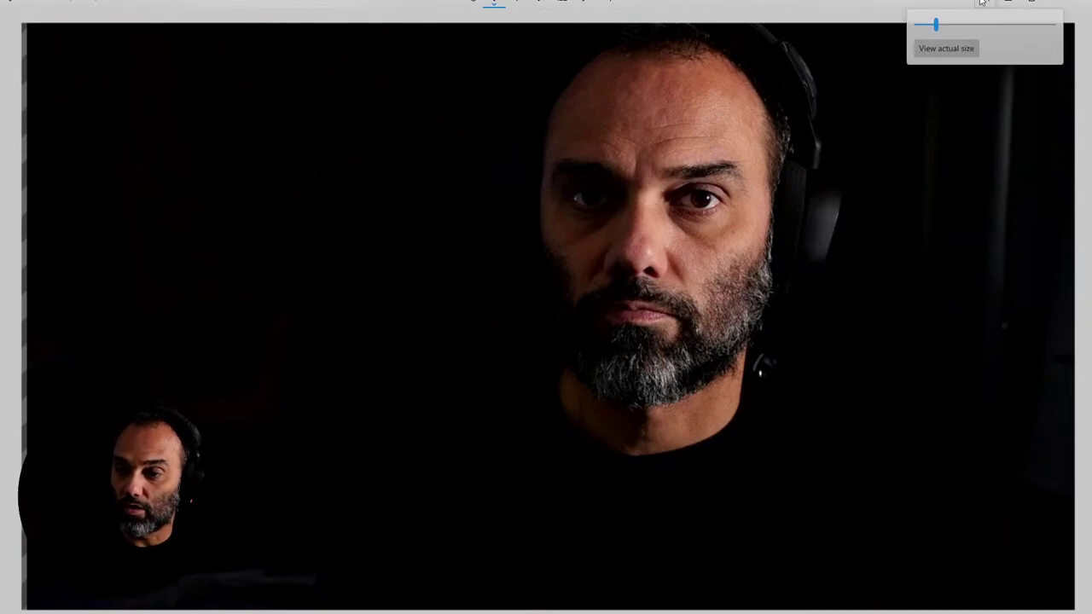
left_click_drag(964, 27, 970, 27)
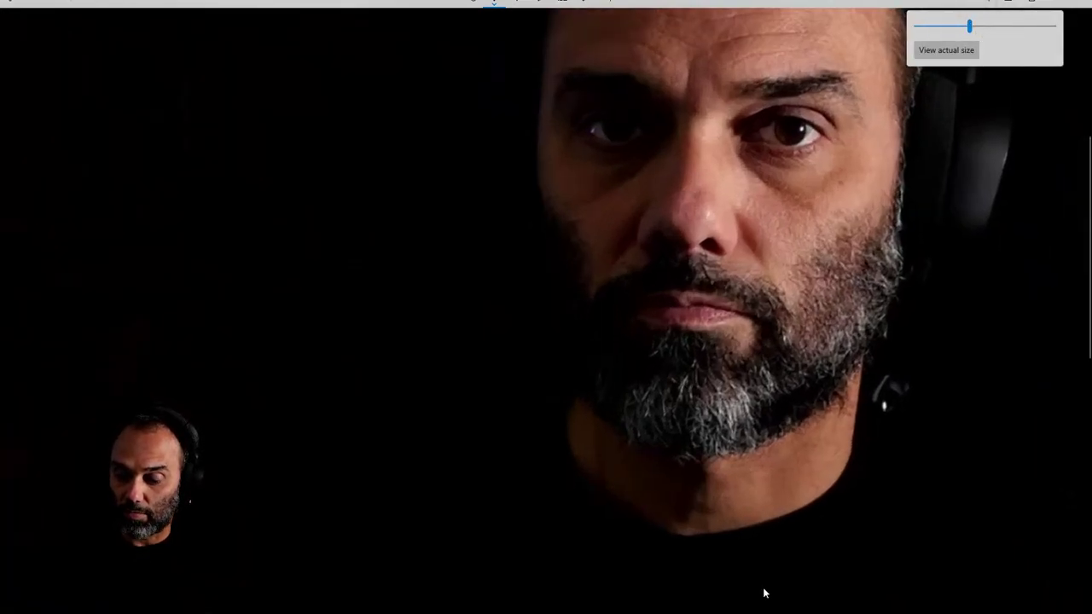
left_click(816, 290)
left_click_drag(844, 203, 743, 265)
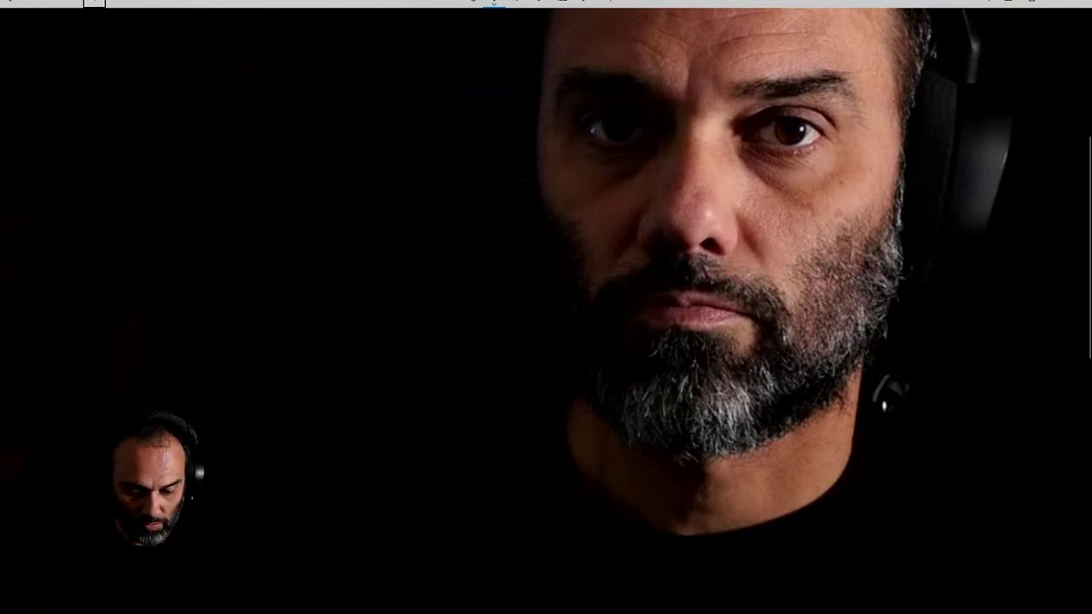
scroll(667, 250, "right", 4)
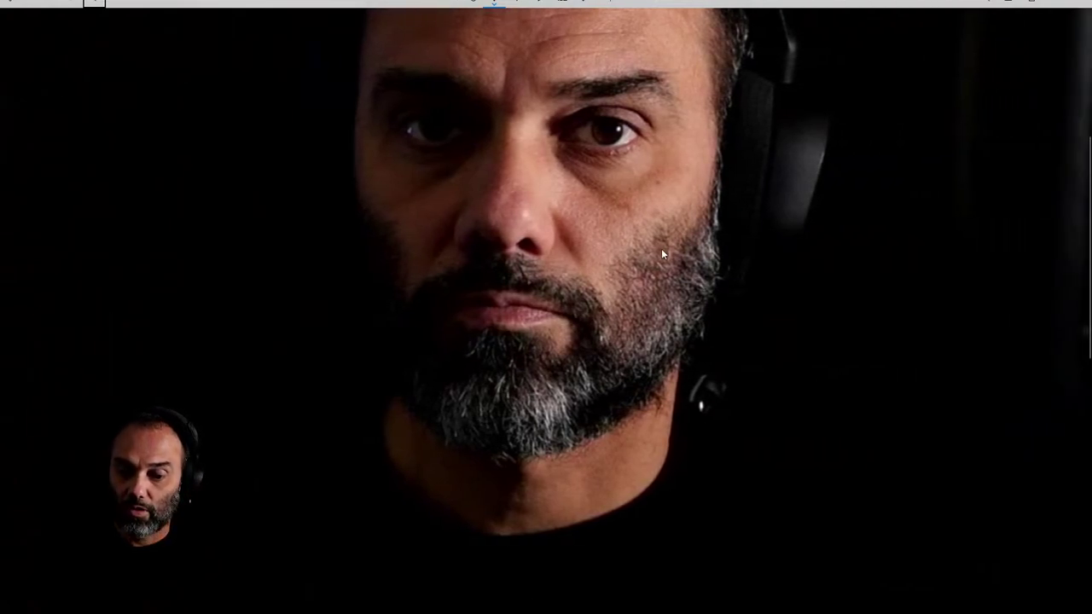
Step: Circle the lit nose and cheek in red on the portrait and handwrite "pores = spec..." beside the face
mouse_move(659, 194)
left_mouse_down()
mouse_move(550, 161)
mouse_move(639, 341)
mouse_move(601, 163)
left_mouse_up()
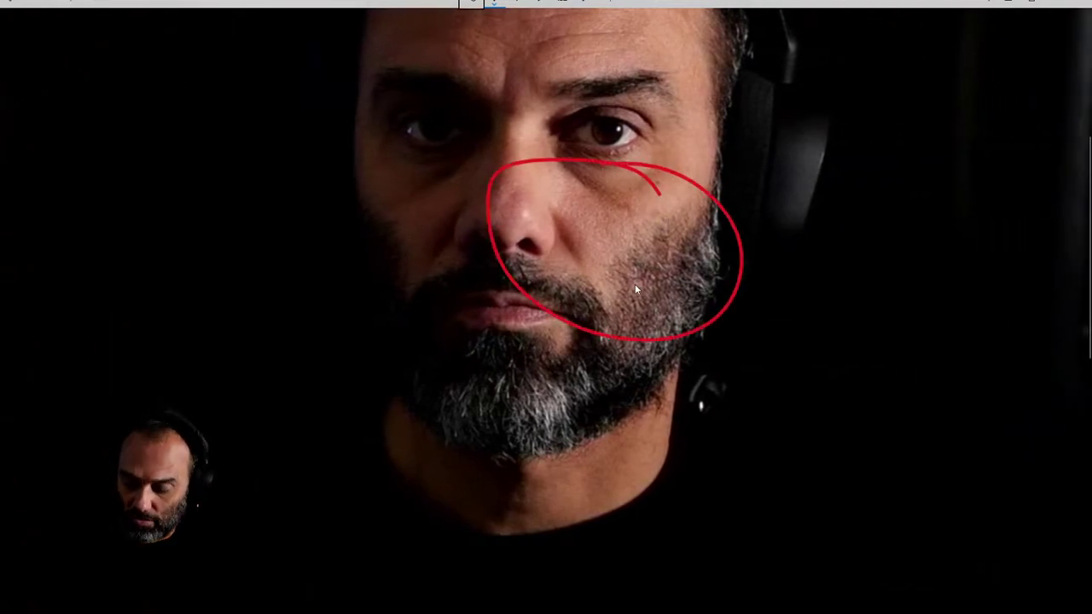
mouse_move(784, 183)
left_mouse_down()
mouse_move(783, 223)
mouse_move(871, 153)
mouse_move(918, 158)
mouse_move(969, 139)
mouse_move(867, 223)
mouse_move(948, 189)
left_mouse_up()
left_click(981, 199)
left_click(994, 196)
left_click(1006, 192)
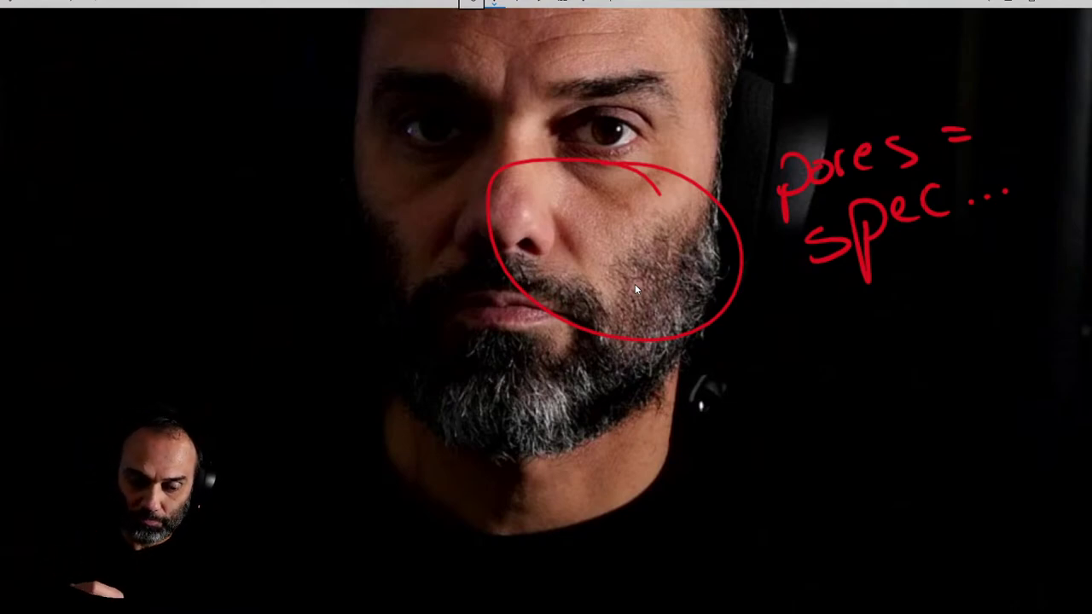
Step: Draw a small red dot below the handwritten note and add short yellow strokes fanning out above it
left_click(866, 407)
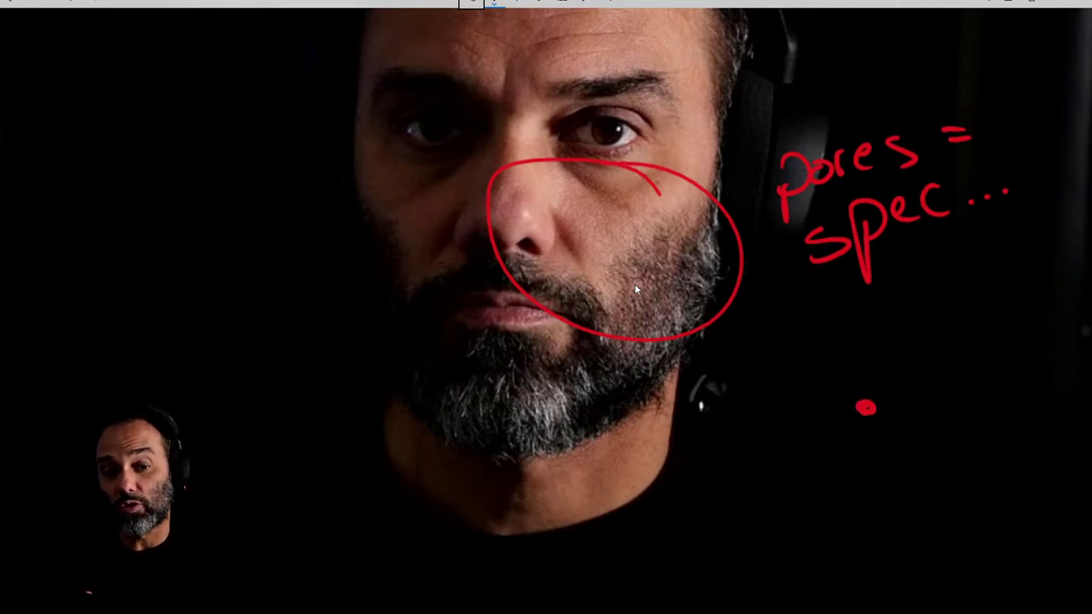
left_click(495, 4)
left_click(496, 12)
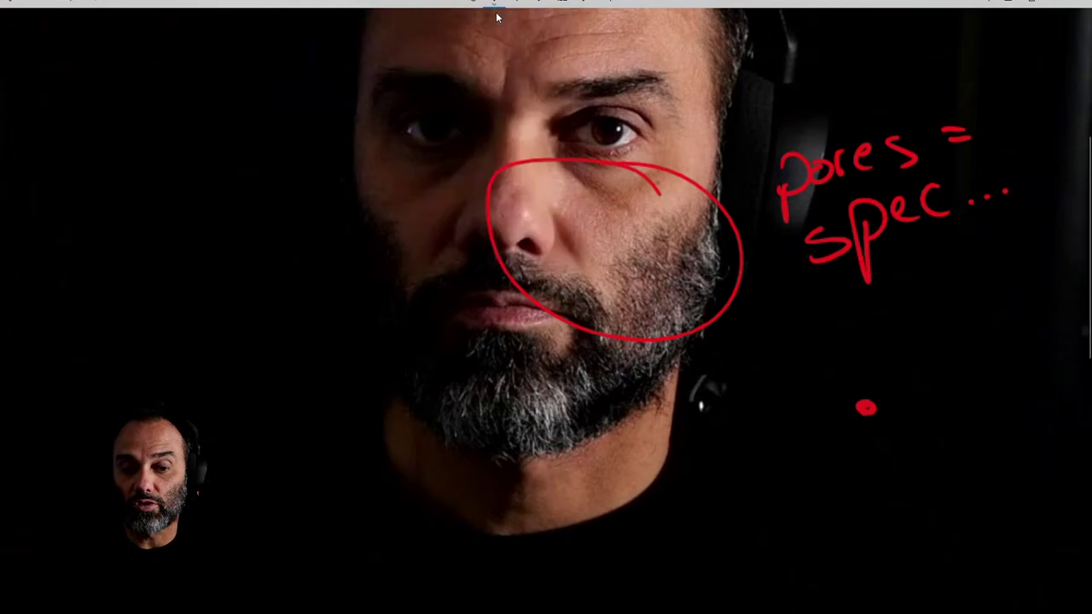
left_click_drag(857, 383, 866, 393)
left_click_drag(870, 381, 889, 400)
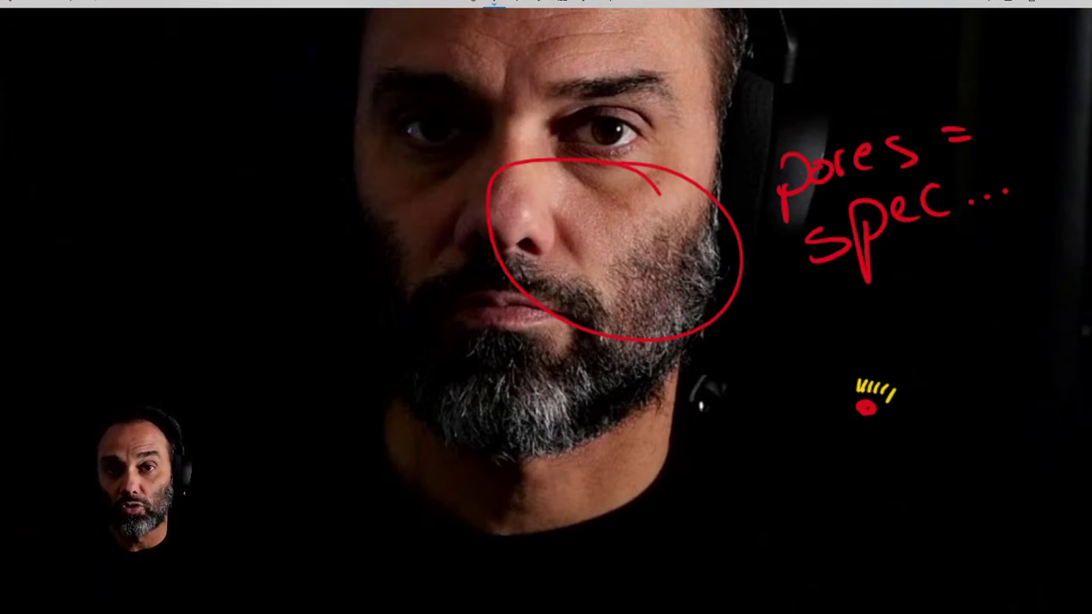
Step: Return to Photoshop, open the spec2.jpg map and magnify the pores around the nose and cheek to 66.7%
mouse_move(517, 613)
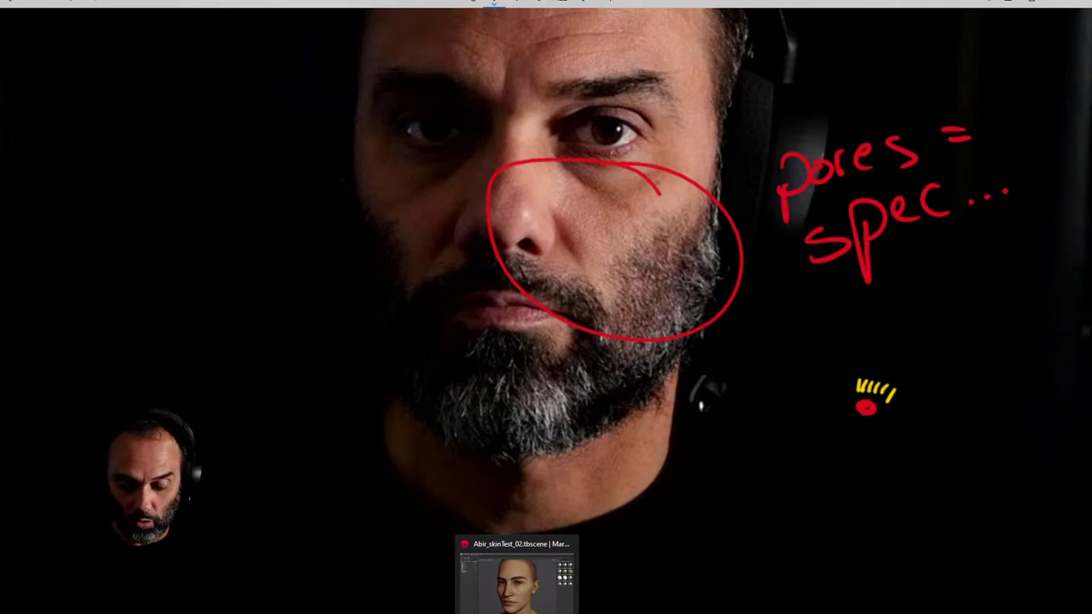
left_click(469, 580)
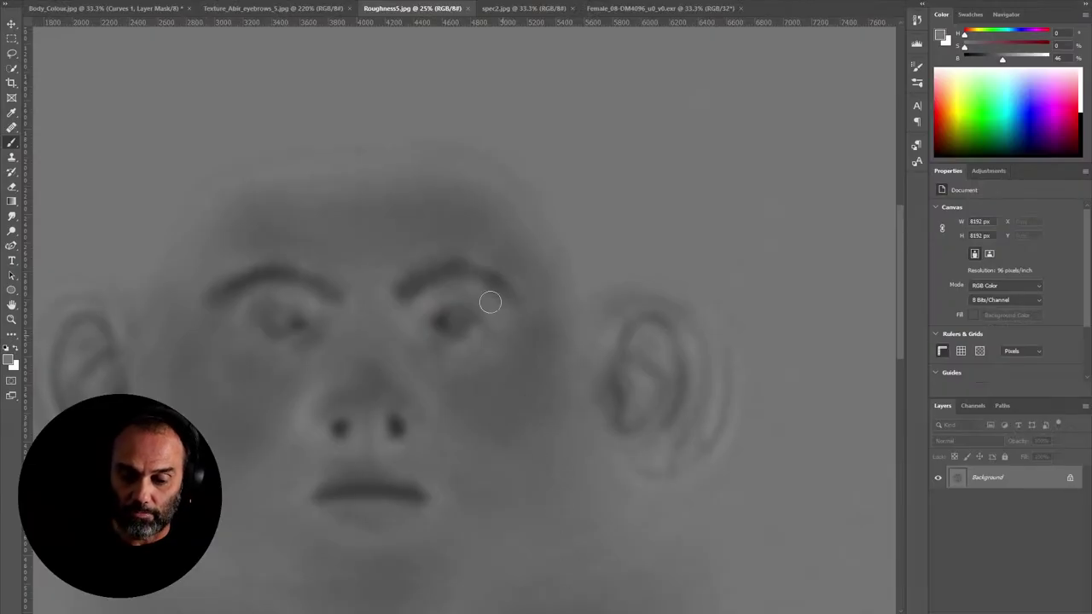
left_click(517, 8)
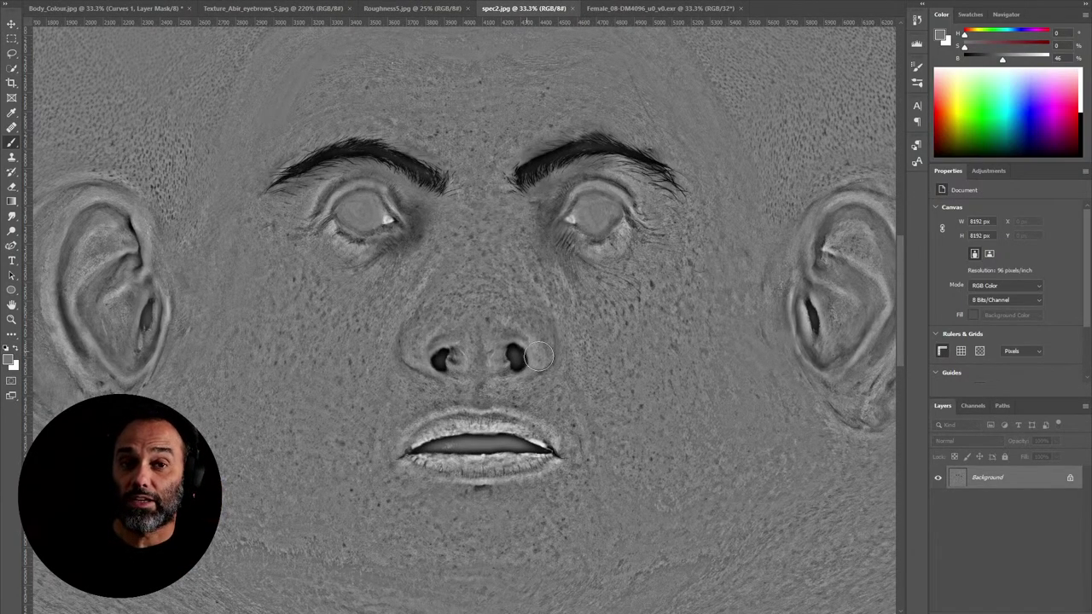
key("z")
left_click(592, 324)
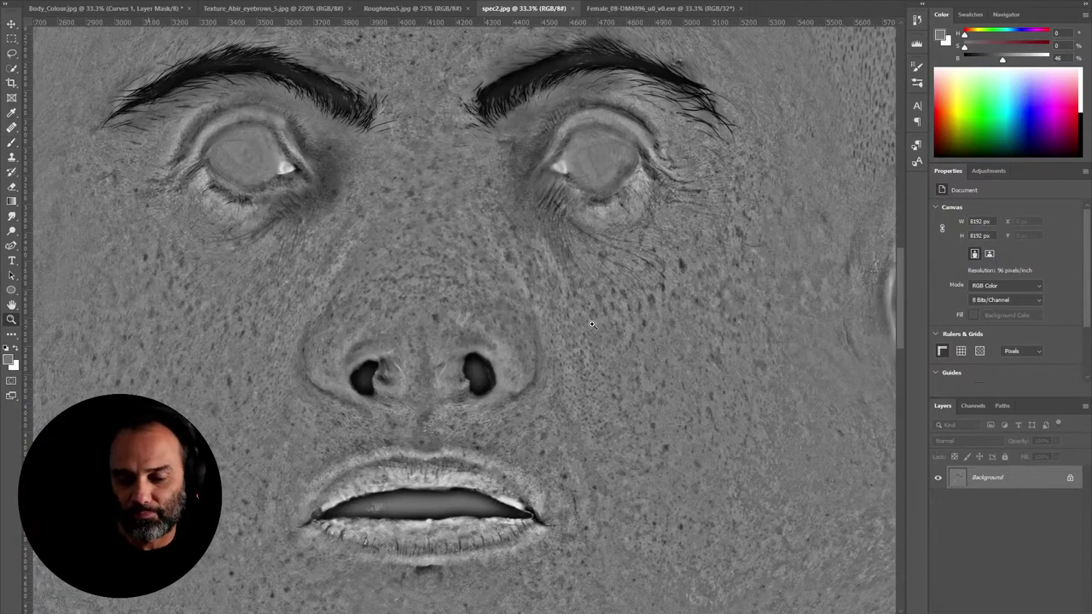
left_click(592, 324)
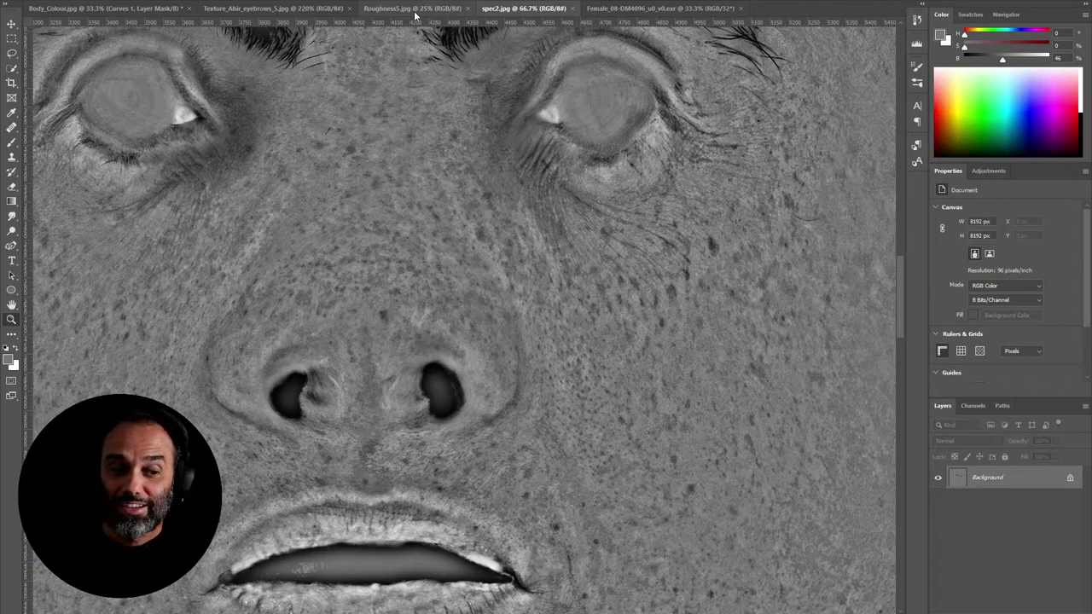
Step: Show Texture_Abir_eyebrows_5.jpg at 66.7% around the nose and compare its skin detail with spec2.jpg
left_click(251, 11)
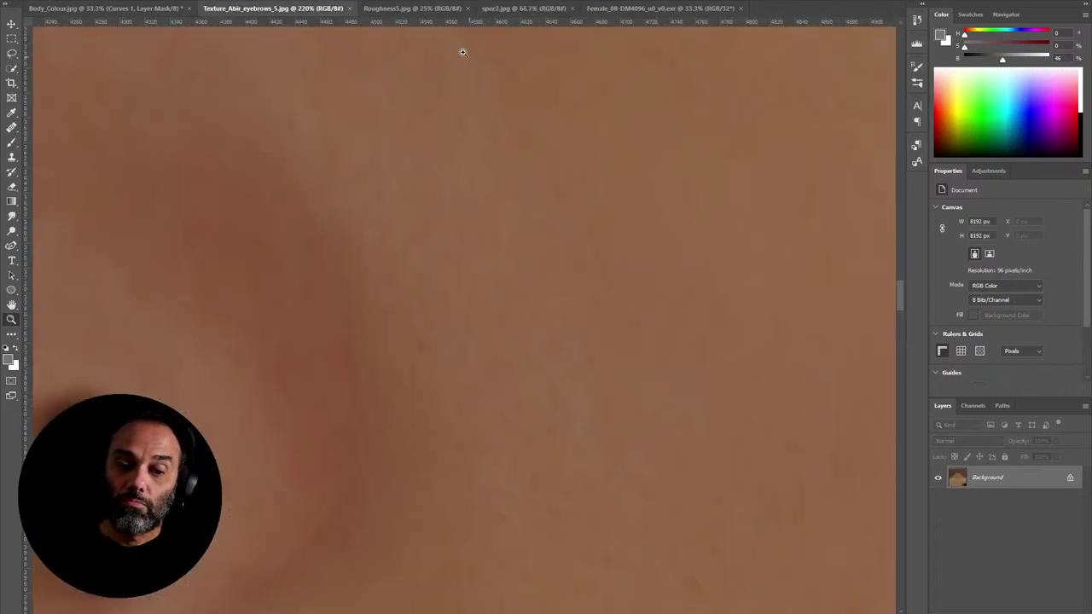
left_click(413, 238, "alt")
left_click(416, 243, "alt")
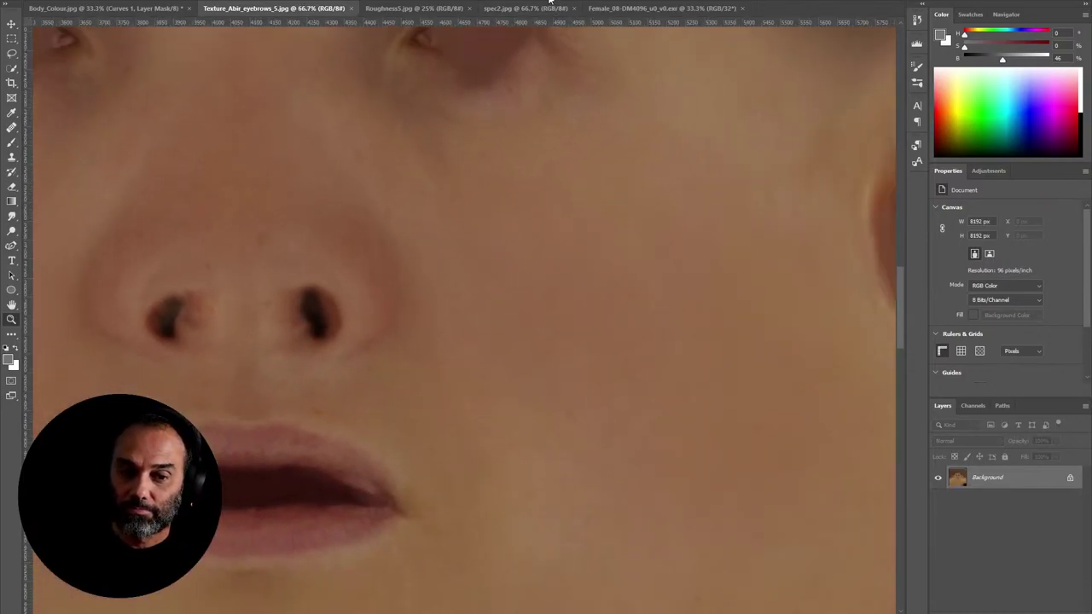
key("ctrl+Tab")
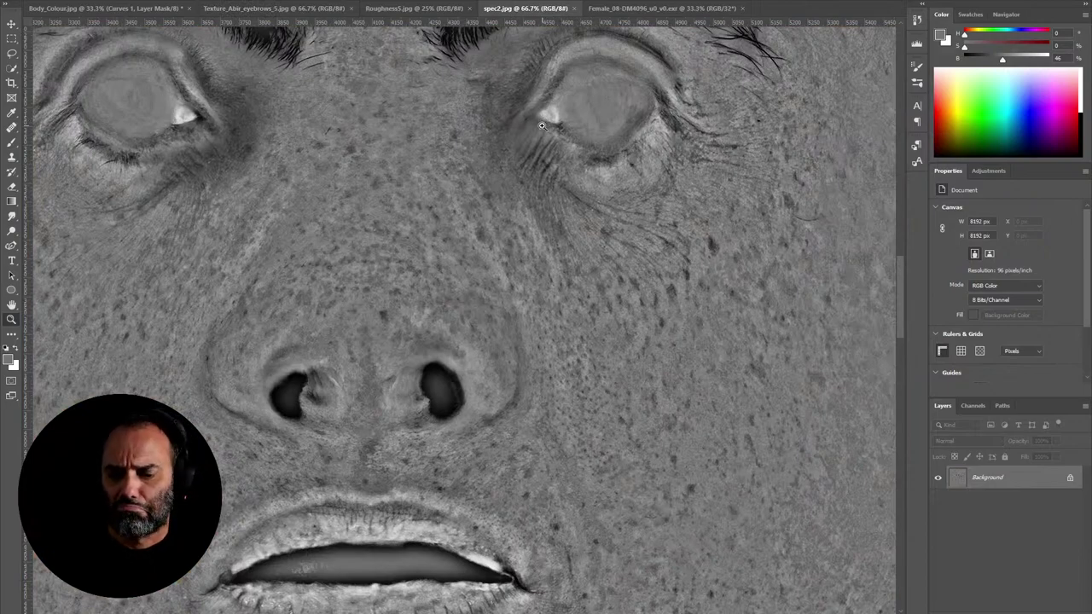
Step: Isolate the Blue channel of Texture_Abir_eyebrows_5.jpg and compare its pore detail around the nose and cheek with spec2.jpg
left_click(296, 10)
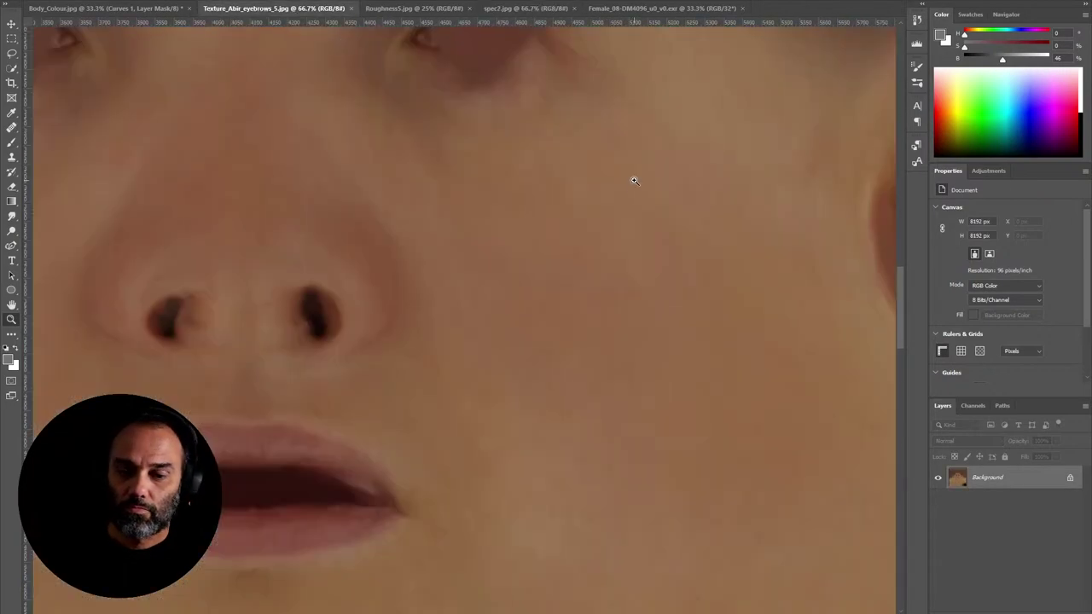
left_click(973, 406)
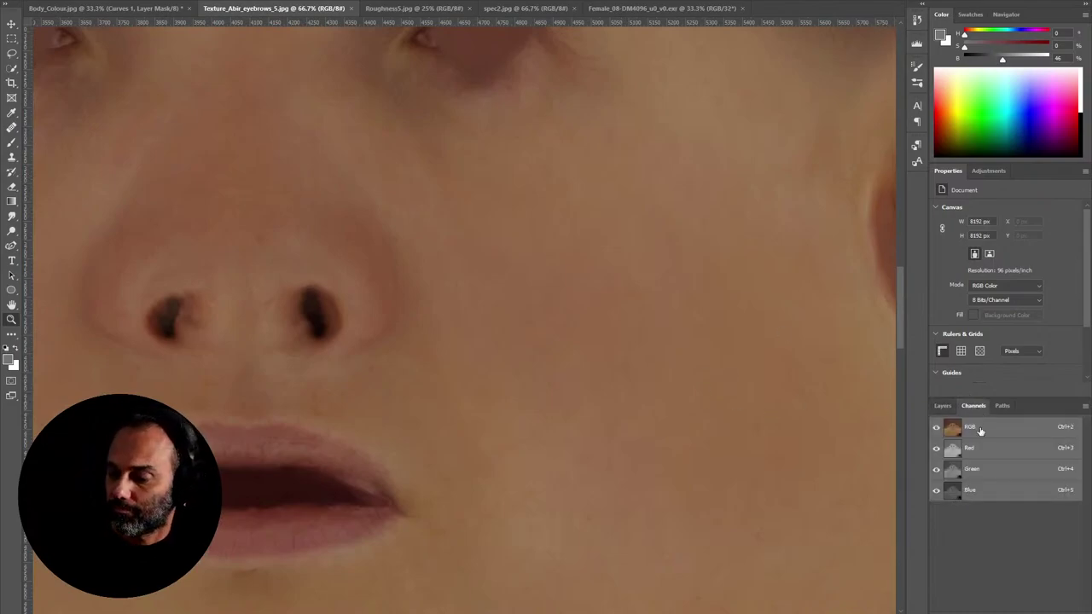
left_click(992, 495)
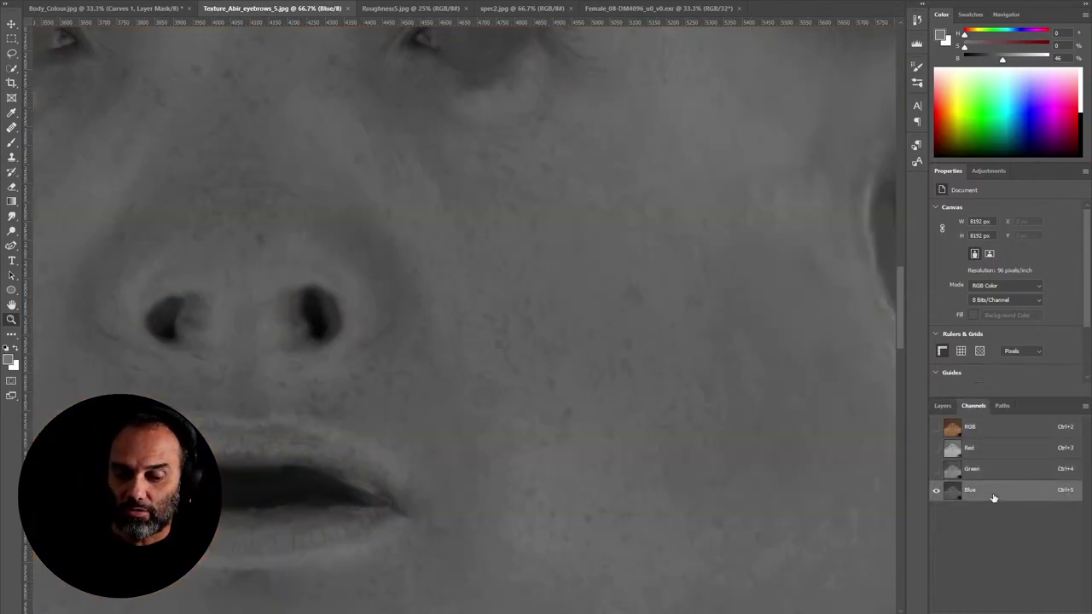
left_click(527, 10)
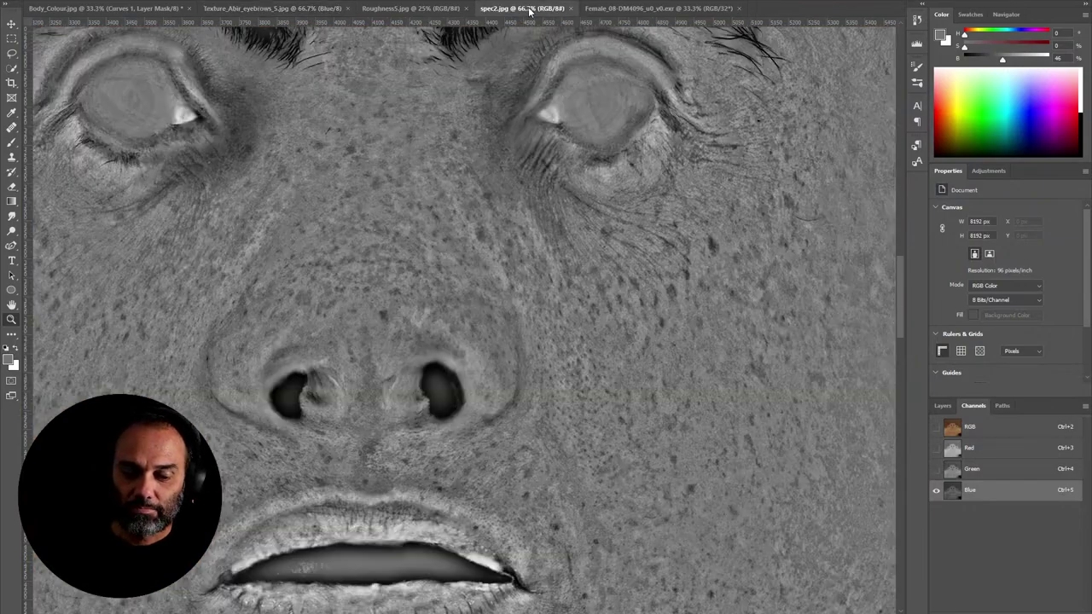
left_click(299, 10)
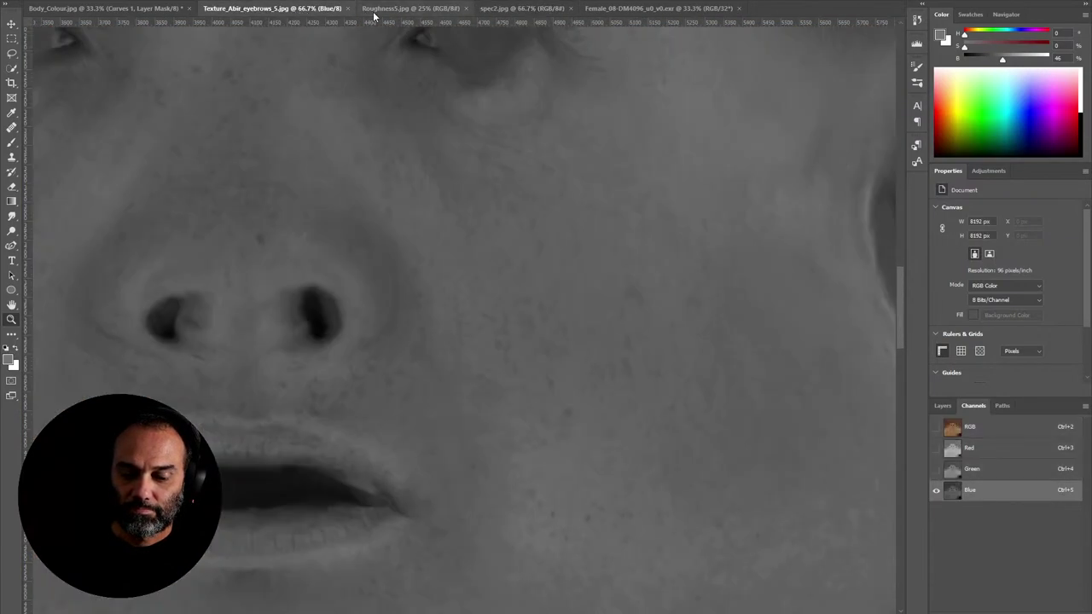
left_click(516, 10)
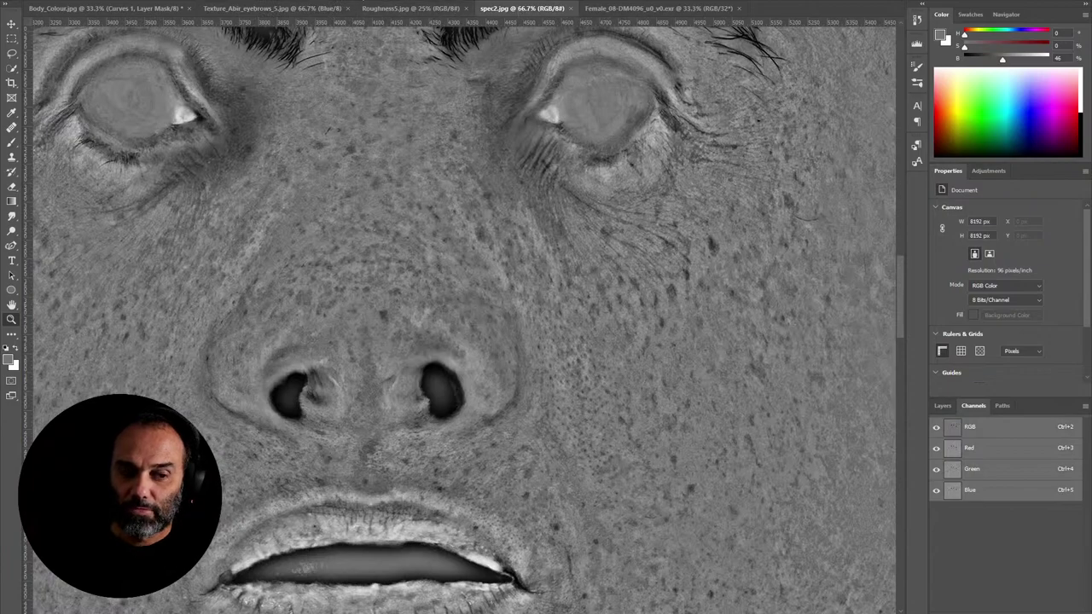
Step: View the Red, Green and Blue channels of Texture_Abir_eyebrows_5.jpg one by one to compare how much skin detail each carries
left_click(273, 8)
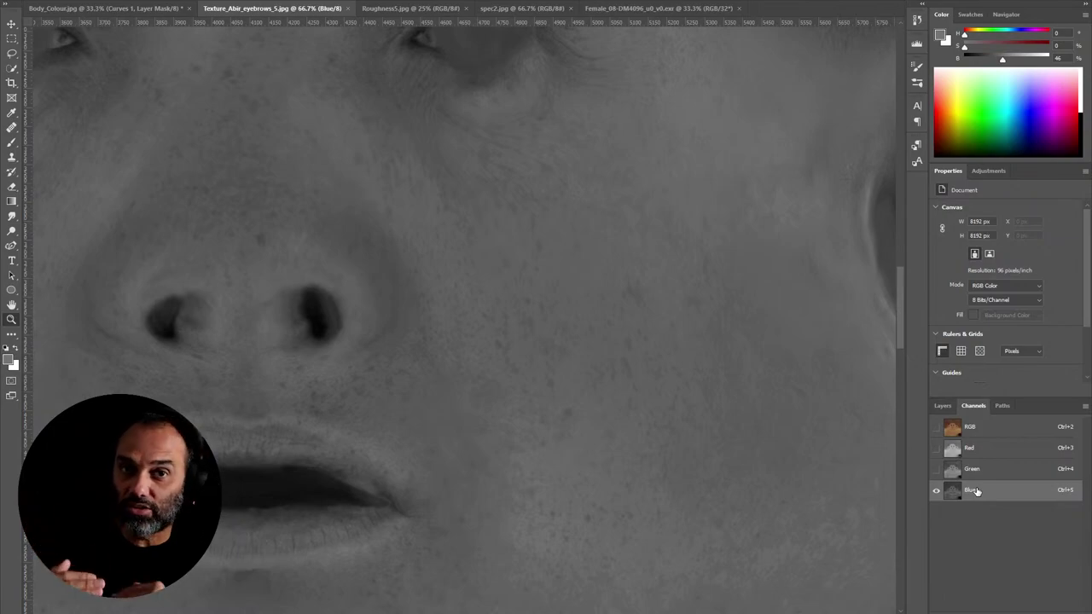
left_click(987, 456)
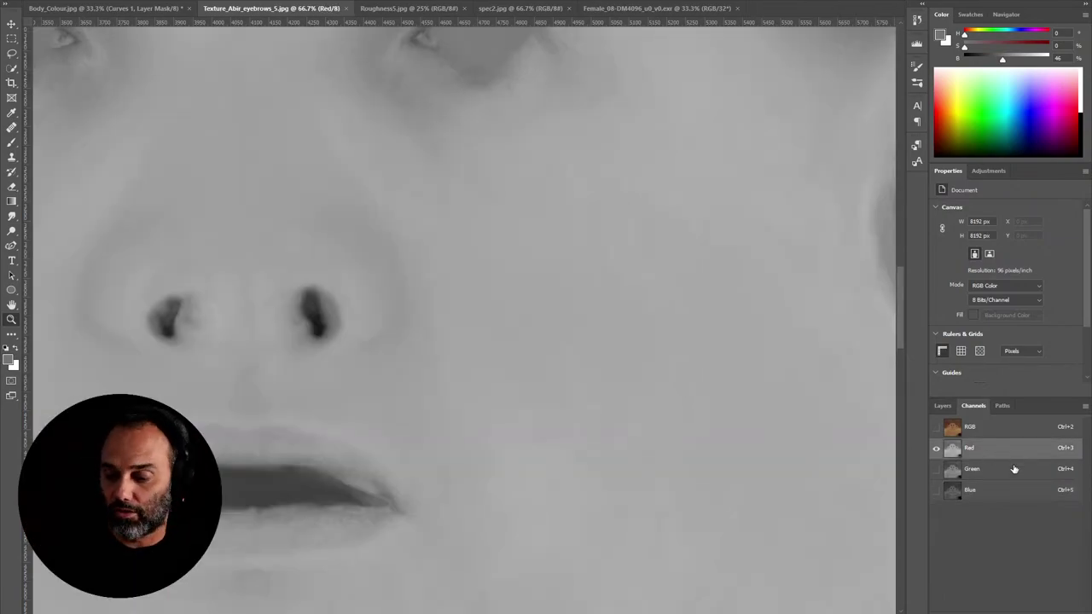
left_click(1007, 474)
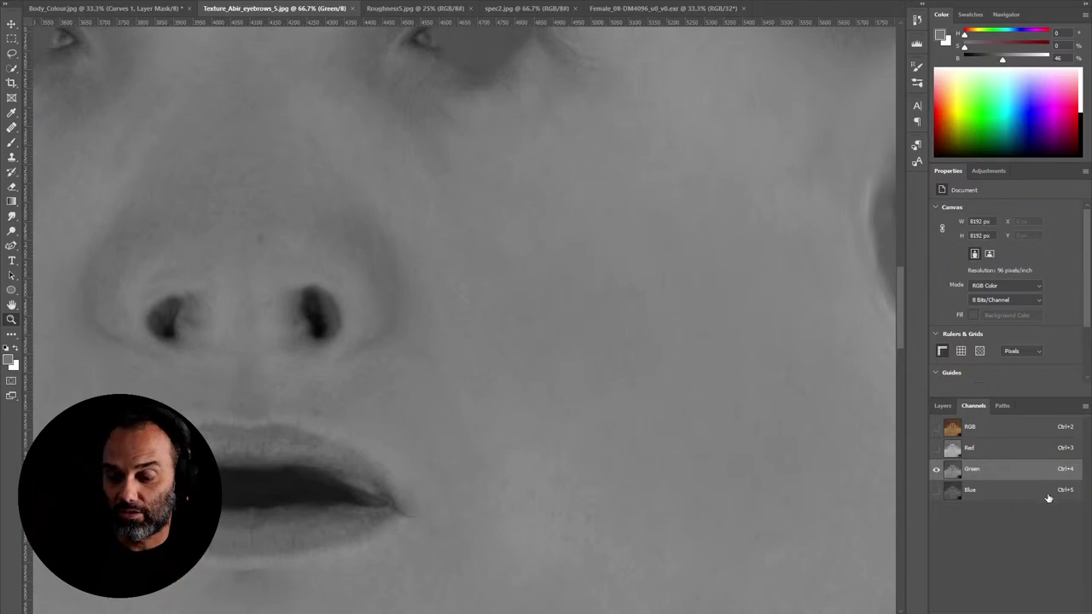
left_click(995, 493)
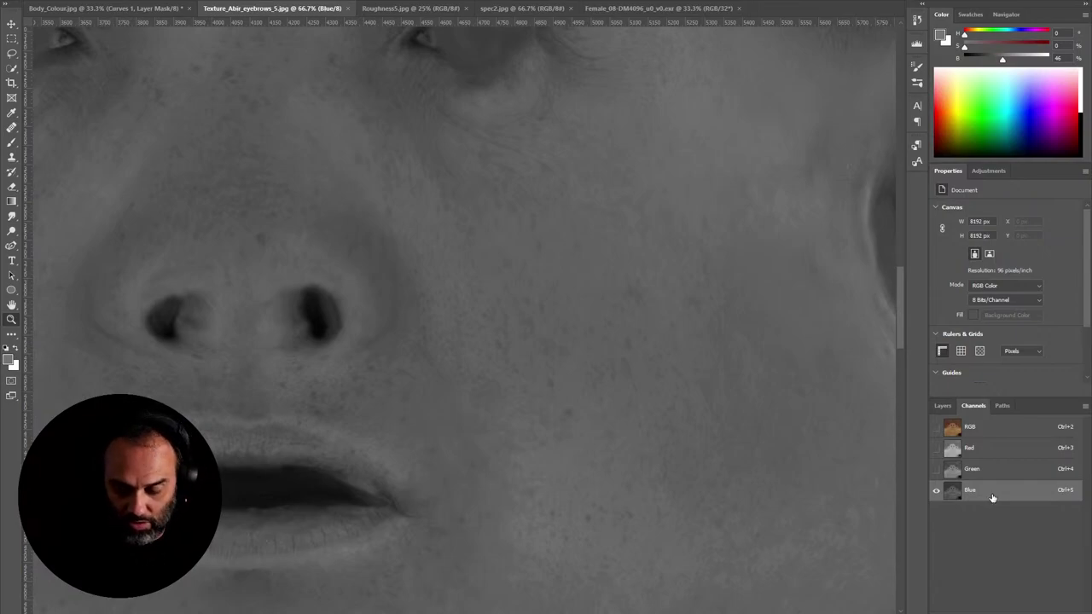
left_click(998, 429)
left_click(942, 406)
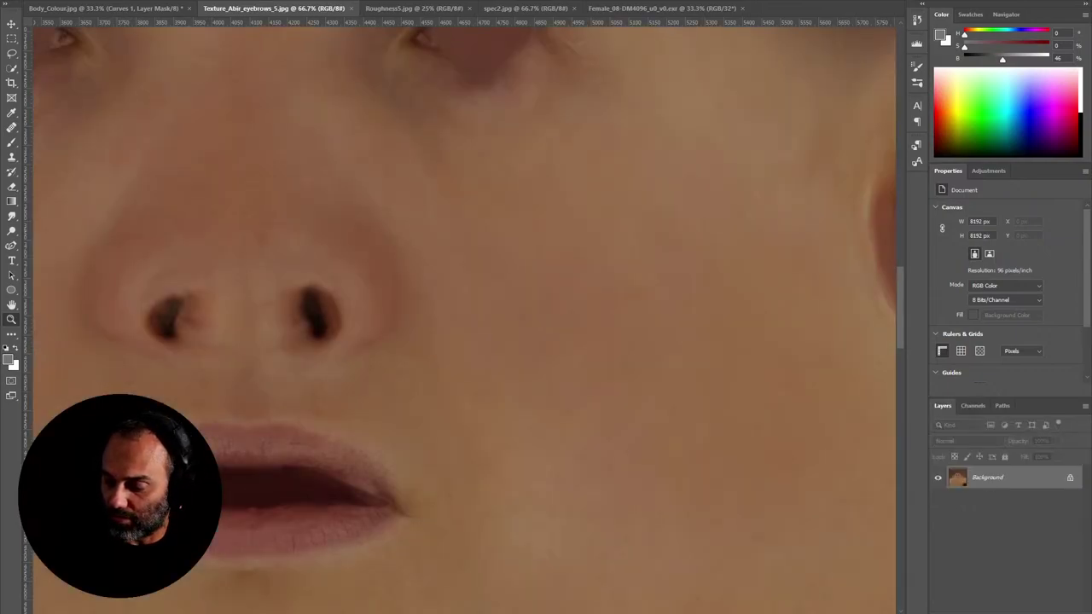
key("ctrl+v")
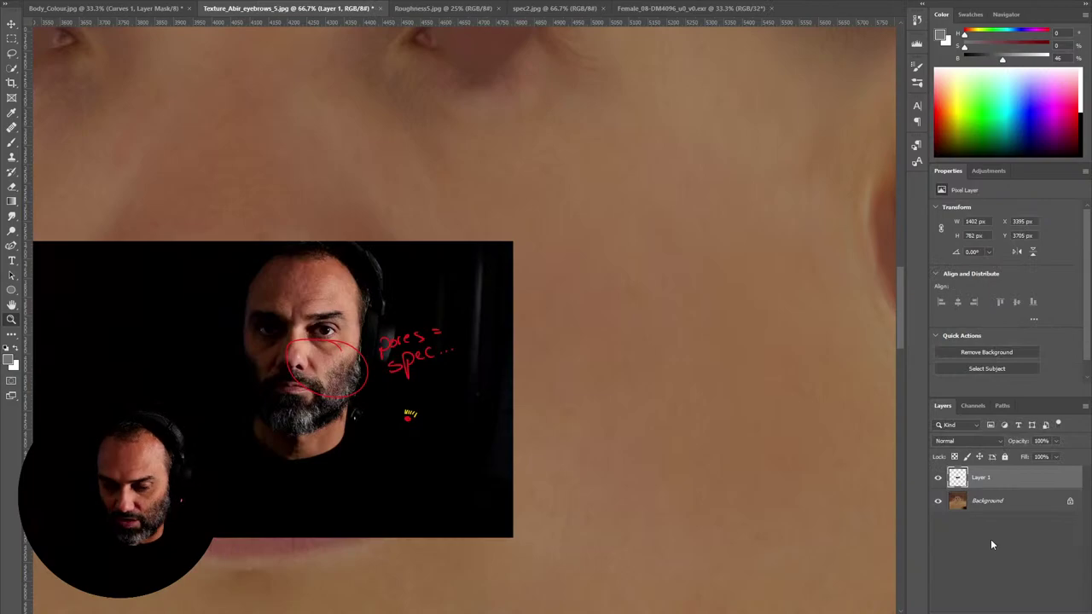
key("Delete")
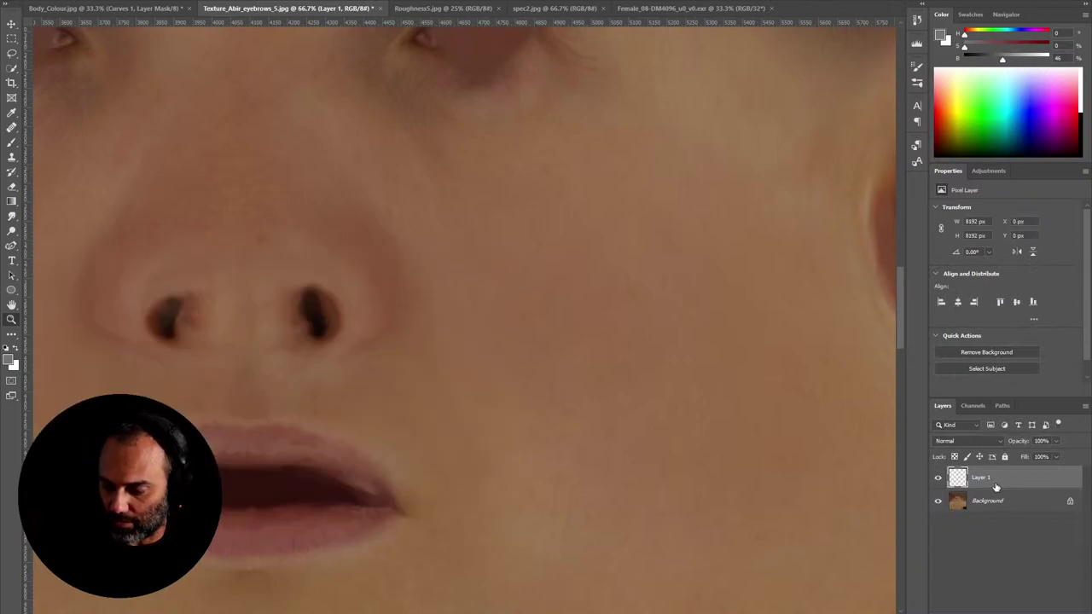
key("ctrl+z")
key("Delete")
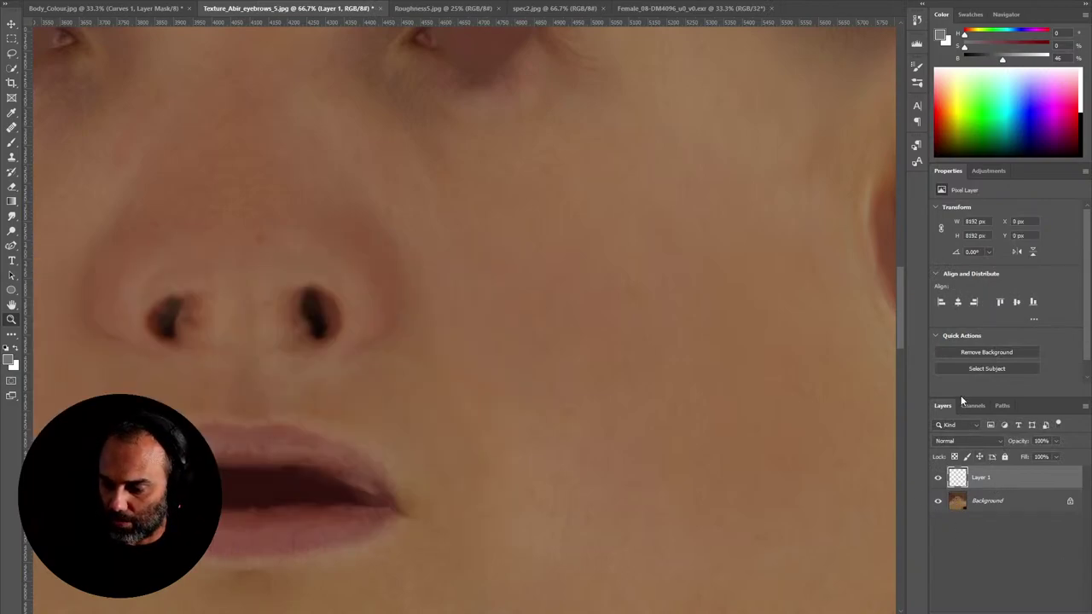
Step: Copy the Blue channel of Texture_Abir_eyebrows_5.jpg and paste it as a grayscale image on Layer 1 with the full-colour view restored
left_click(972, 406)
left_click(1001, 498)
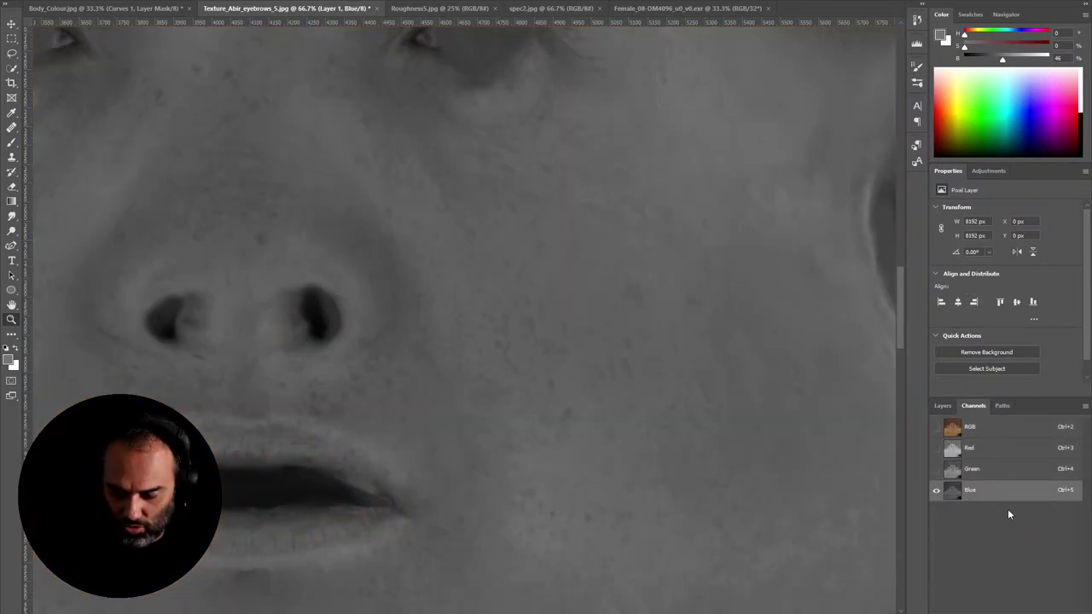
left_click(985, 429)
left_click(943, 406)
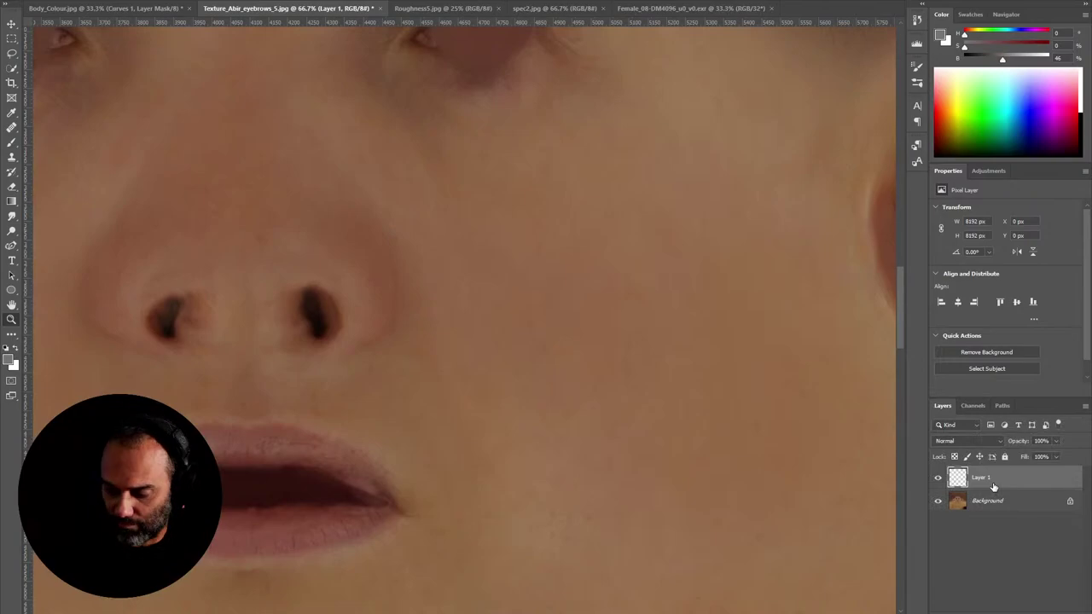
key("ctrl+v")
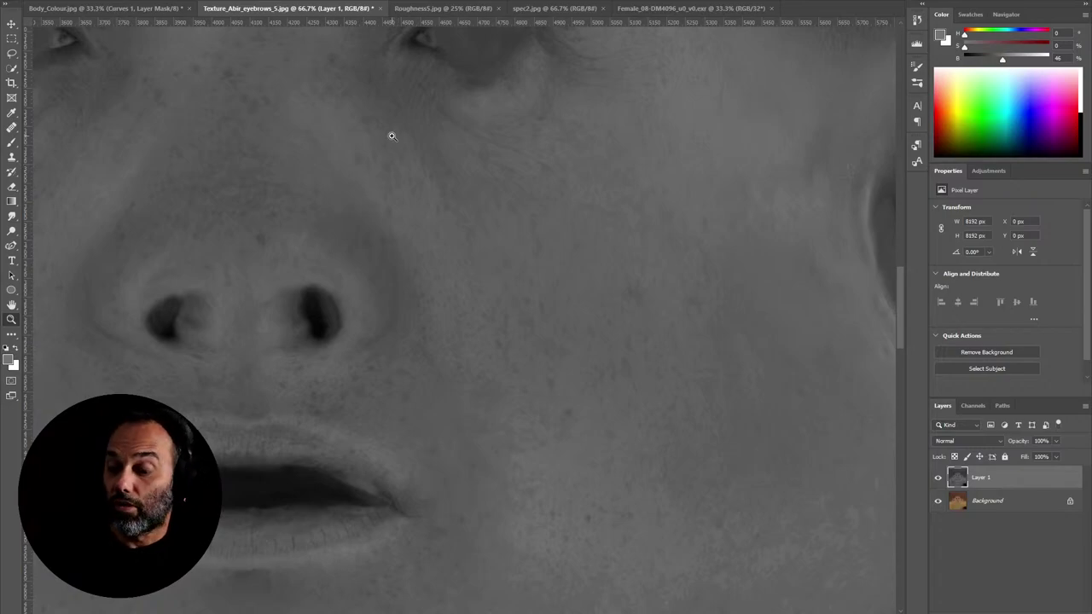
Step: Show the whole face at 33.3% and toggle the blue-channel layer off and on to compare it with the colour texture
scroll(577, 304, "down", 2, "alt")
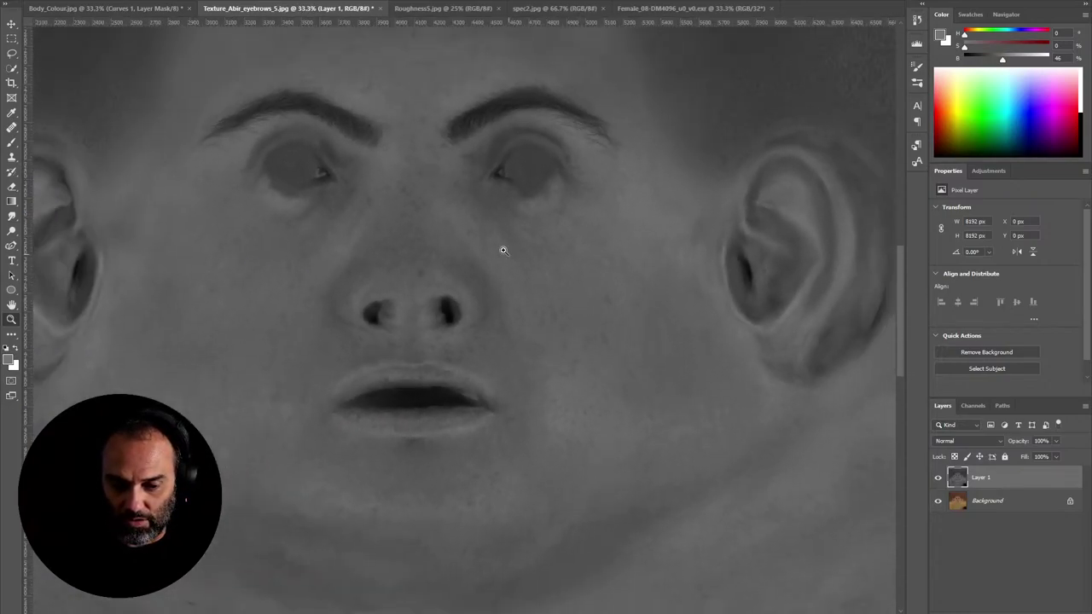
left_click_drag(509, 254, 575, 285)
left_click(937, 479)
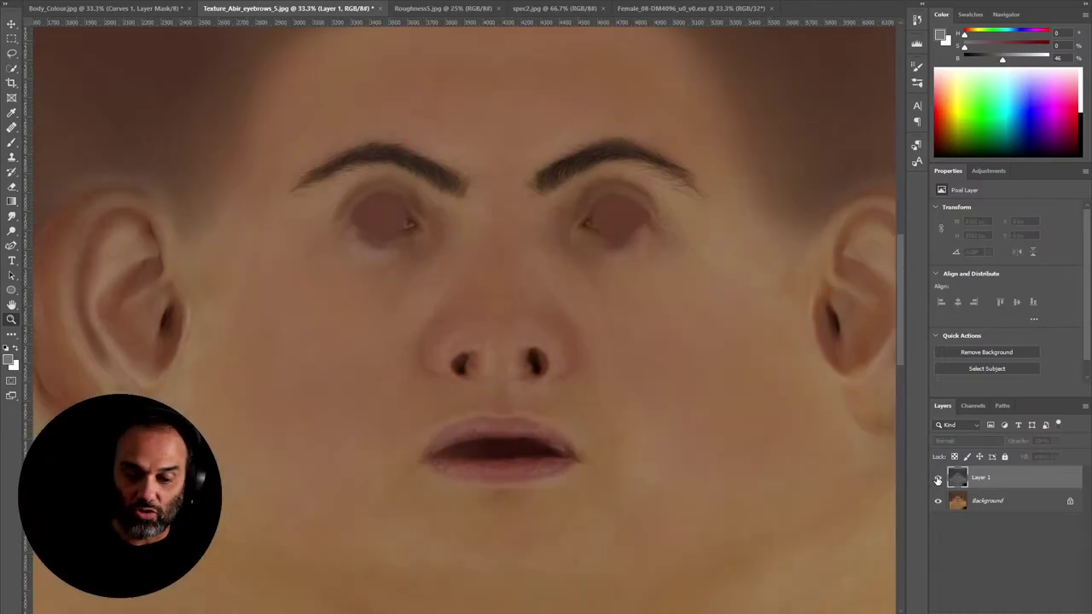
left_click(938, 478)
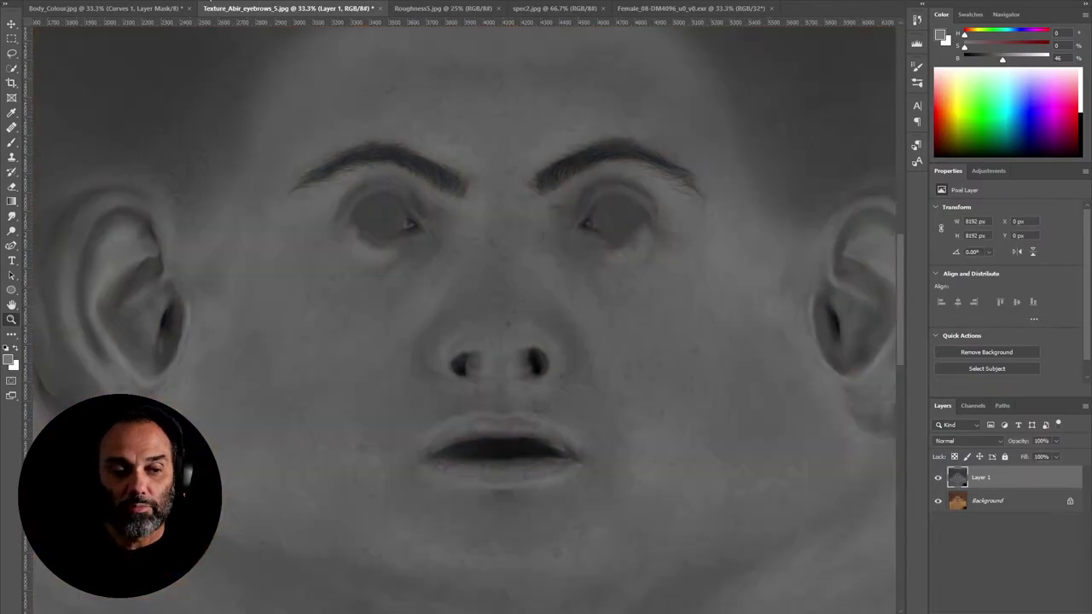
left_click(171, 1)
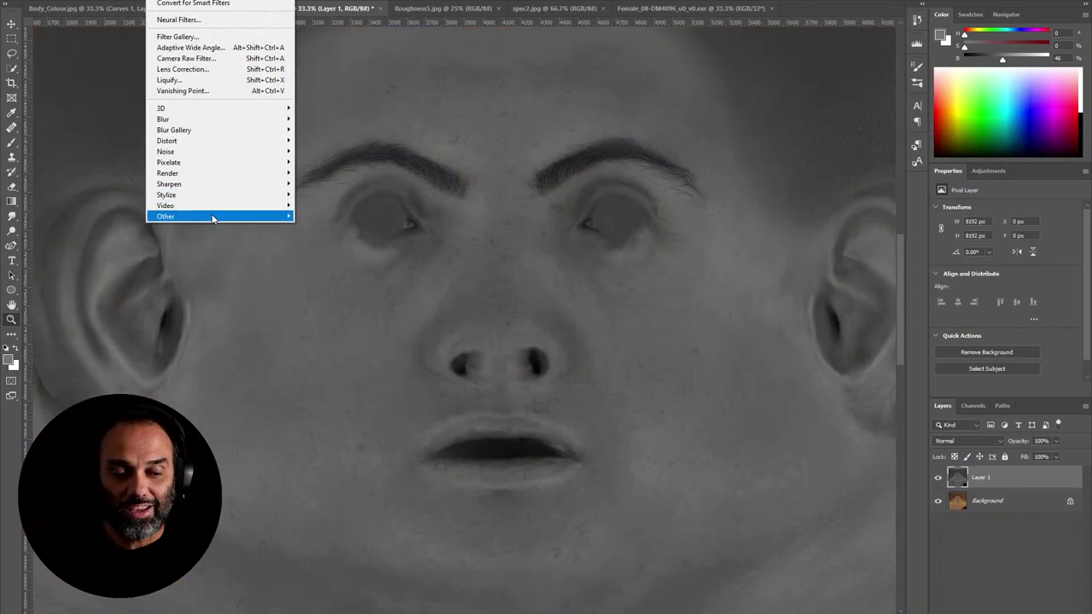
mouse_move(214, 216)
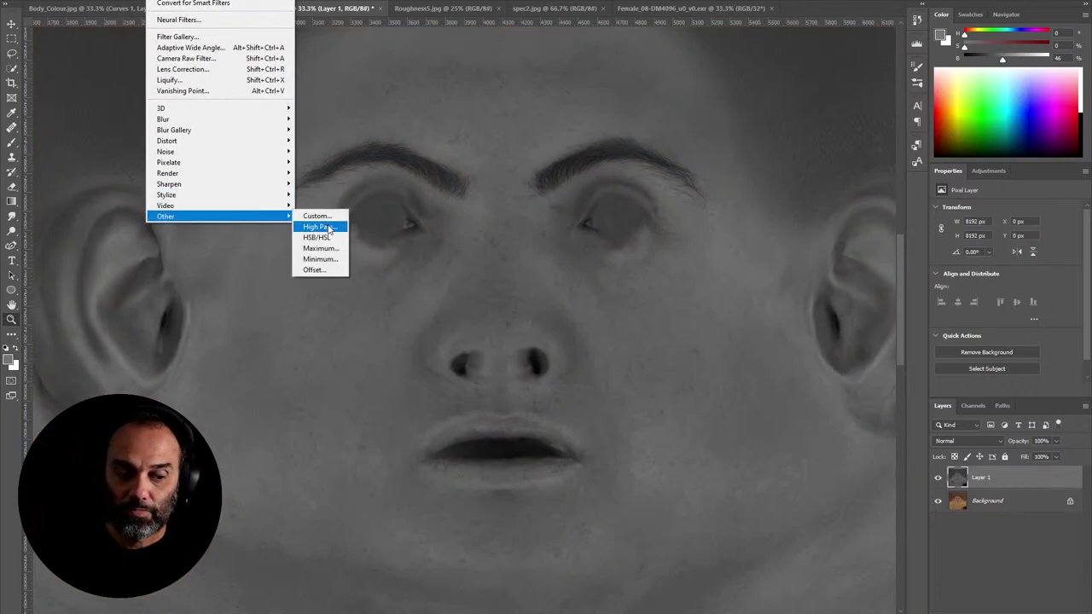
left_click(330, 229)
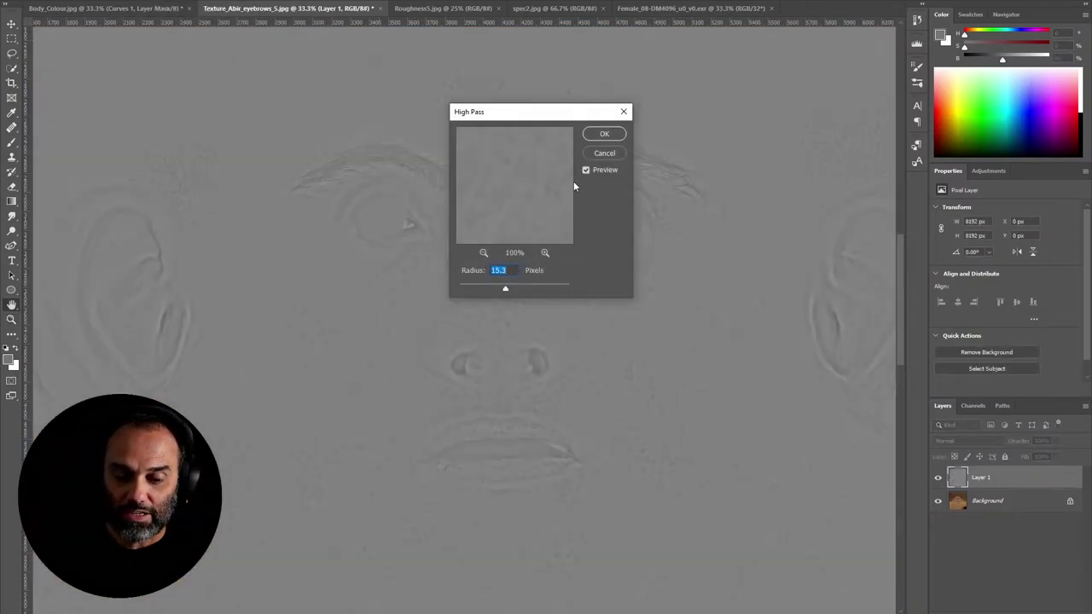
left_click_drag(540, 117, 744, 68)
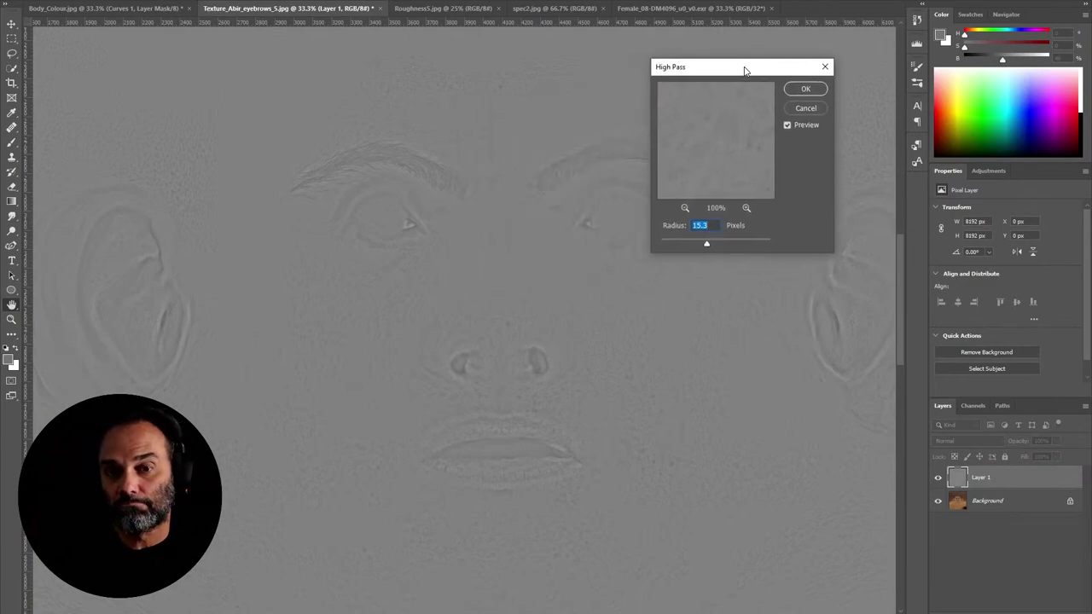
left_click(790, 111)
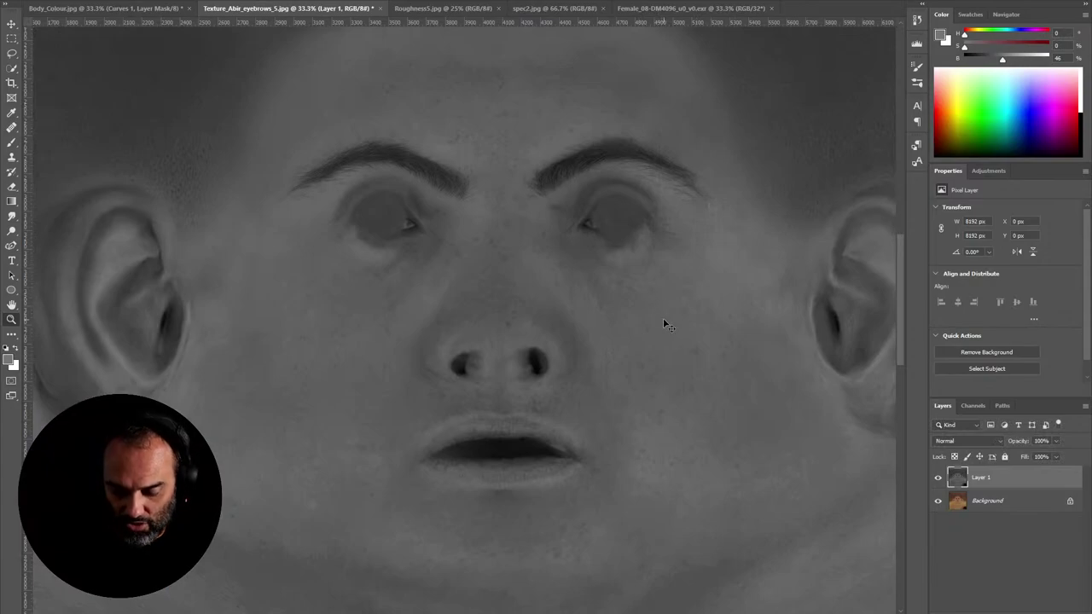
Step: Try a Levels adjustment on the blue-channel layer with input black at 68 and input white at 107
key("ctrl+l")
left_click_drag(635, 259, 663, 259)
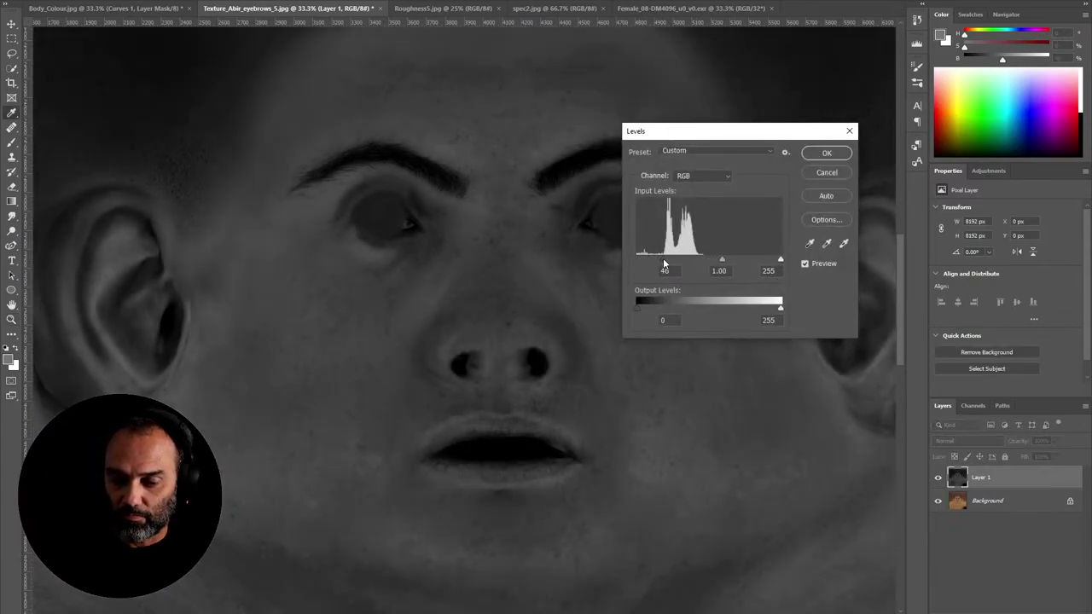
left_click_drag(781, 259, 674, 259)
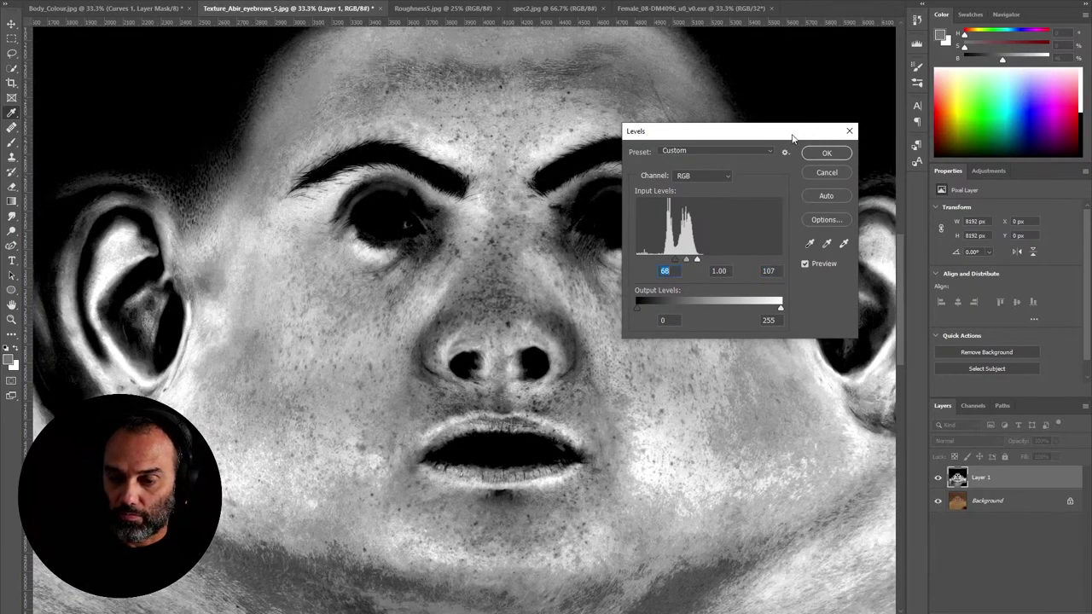
left_click_drag(792, 134, 891, 121)
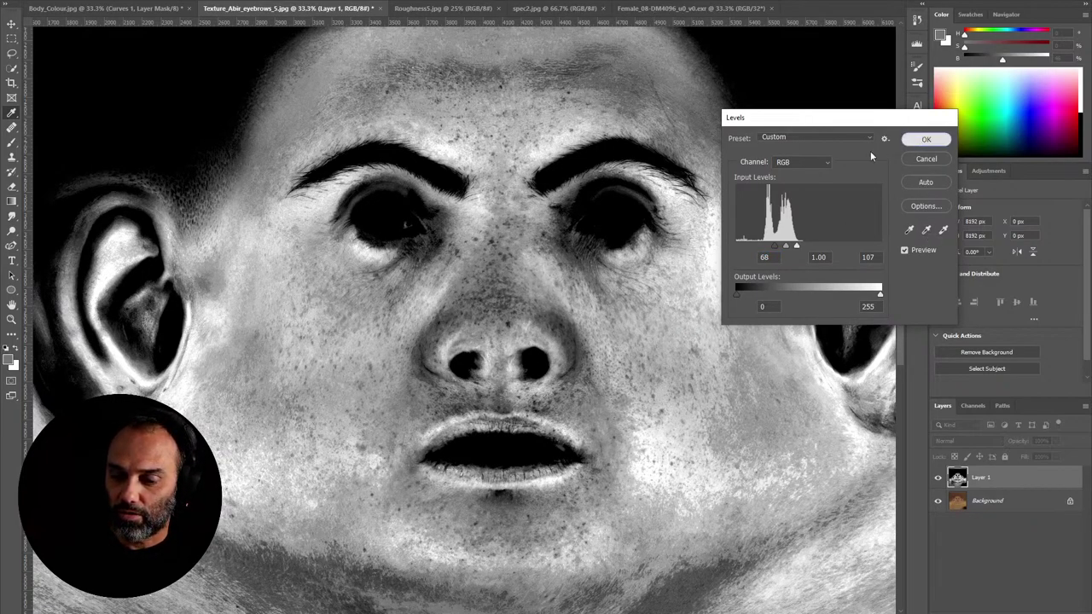
left_click(925, 139)
Step: Examine the face's pores and evenness of tone in spec2.jpg at 33.3%
left_click(552, 12)
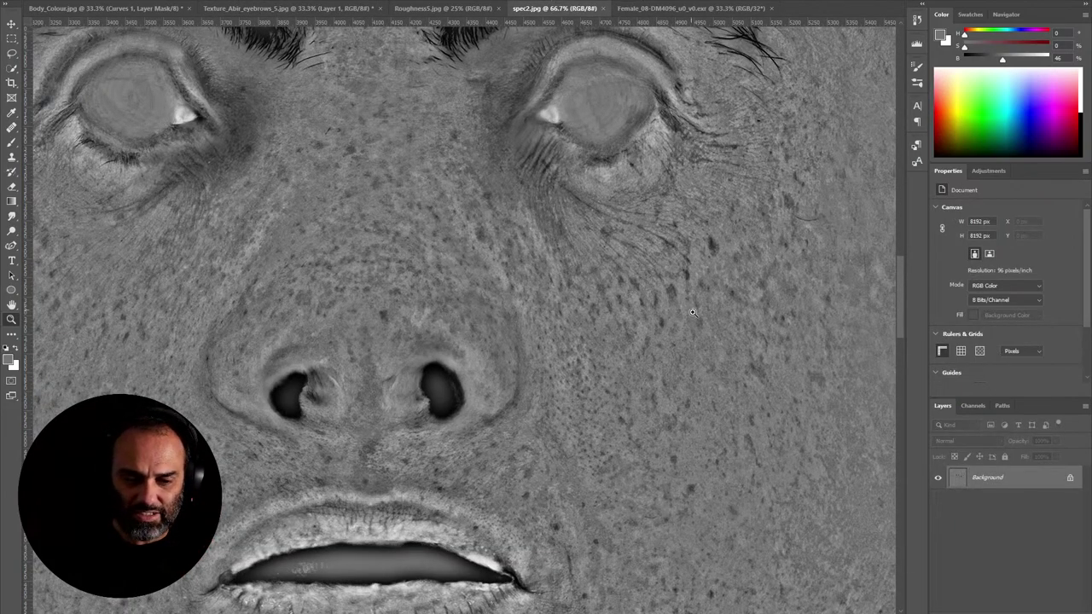
scroll(673, 316, "down", 2, "alt")
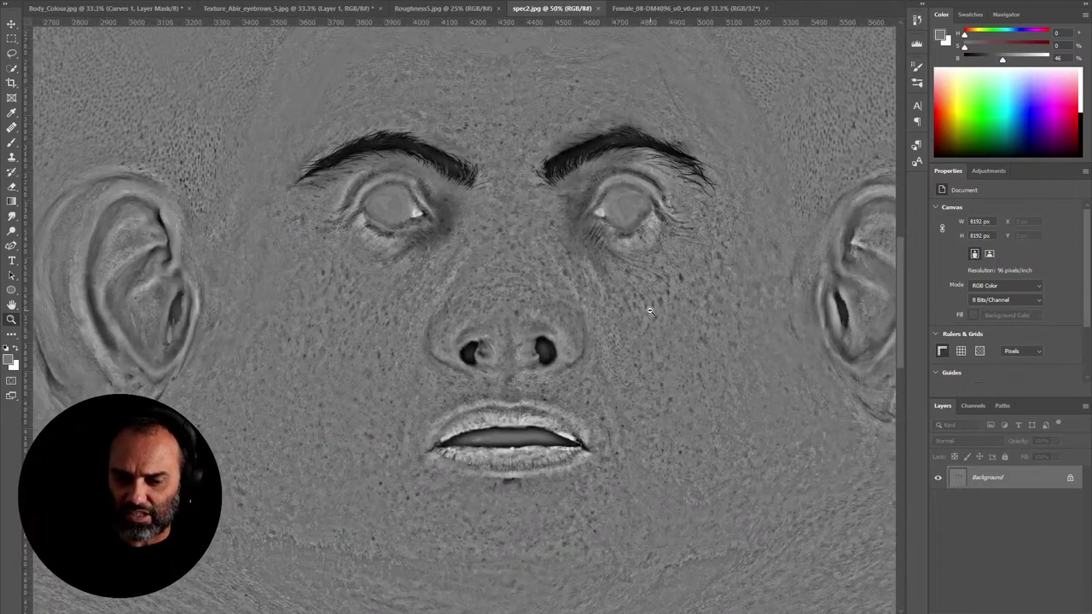
left_click_drag(680, 139, 573, 567)
left_click_drag(649, 473, 762, 295)
left_click_drag(624, 419, 675, 175)
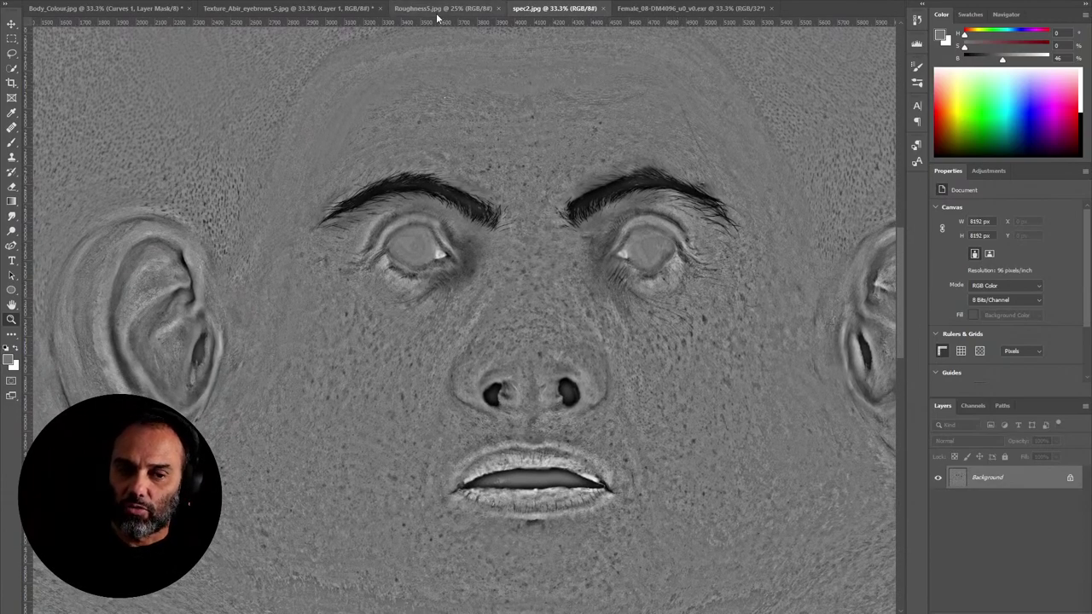
Step: Apply a High Pass filter with a 15.3-pixel radius to the blue-channel layer in Texture_Abir_eyebrows_5.jpg
left_click(331, 11)
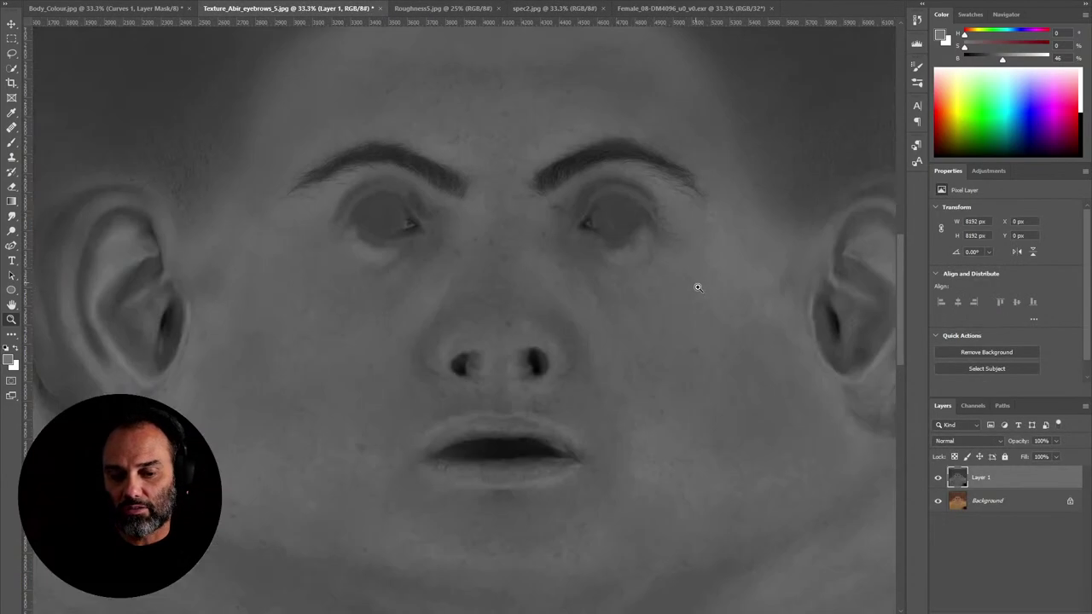
left_click(159, 0)
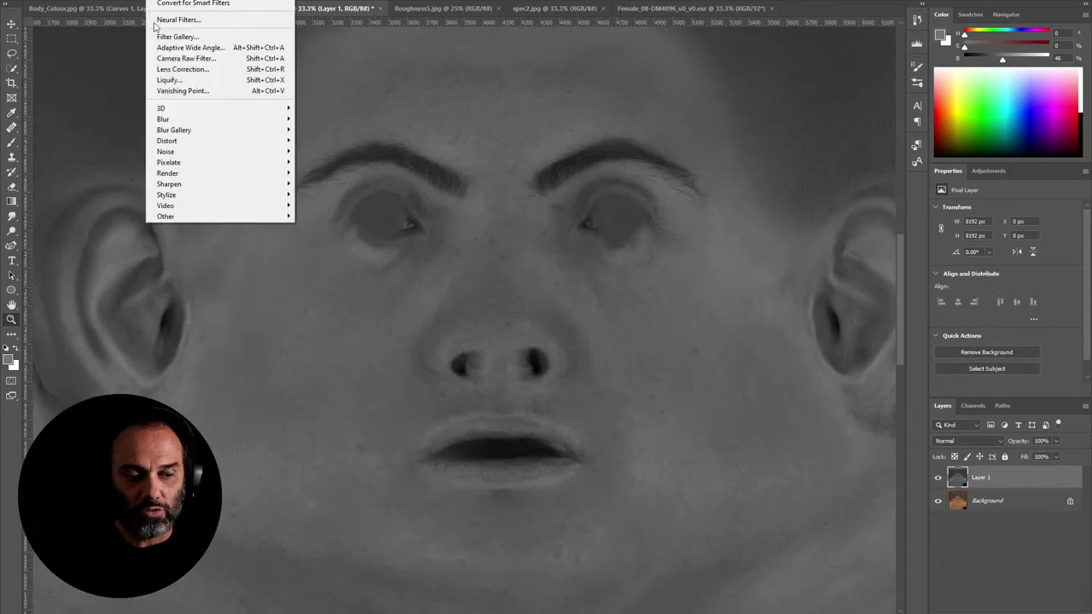
mouse_move(178, 215)
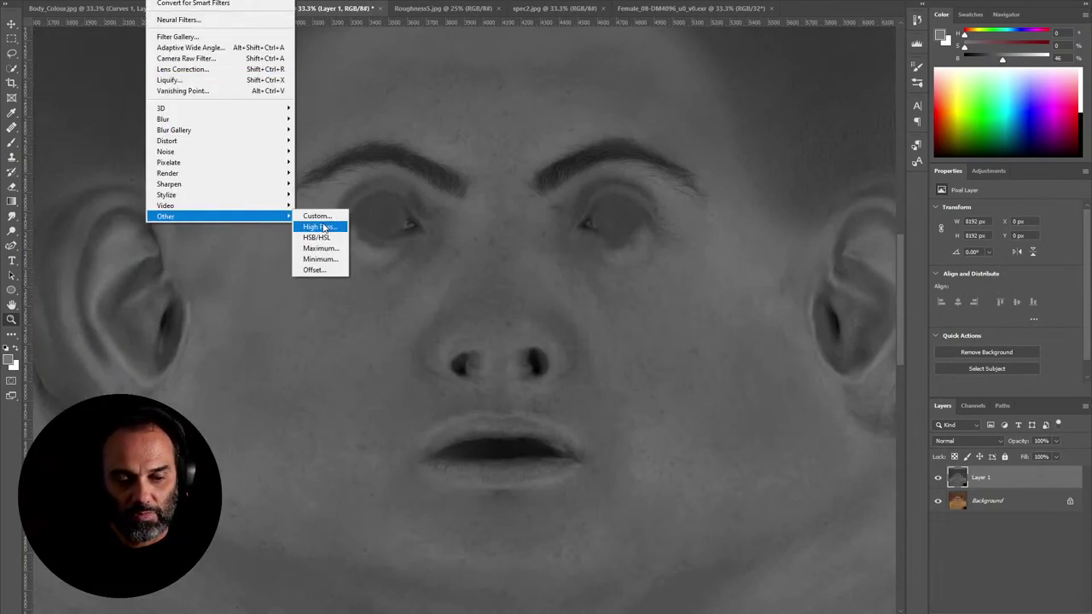
left_click(319, 227)
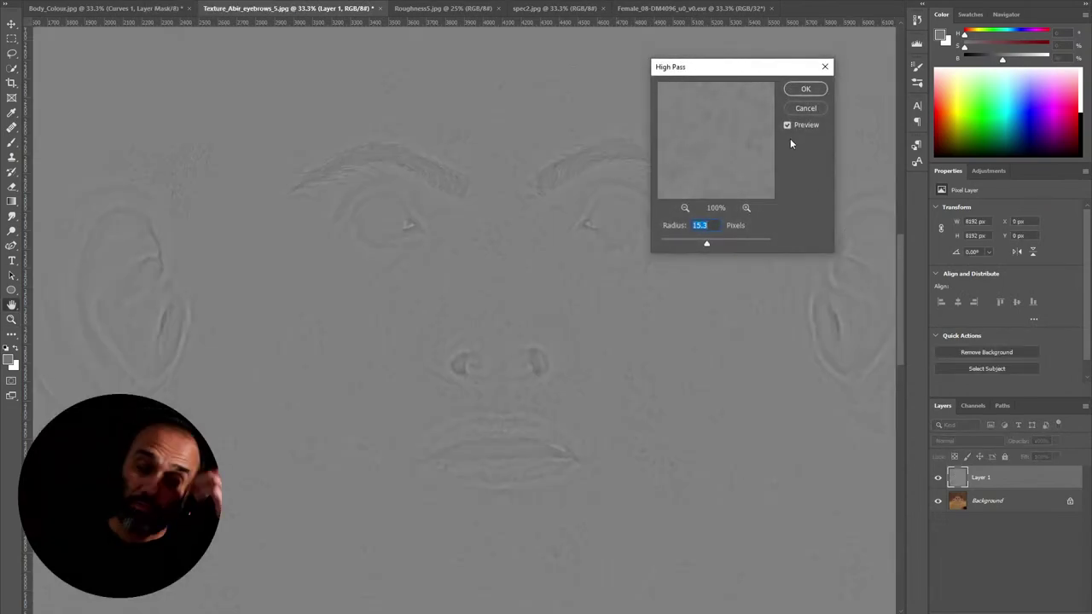
left_click(805, 89)
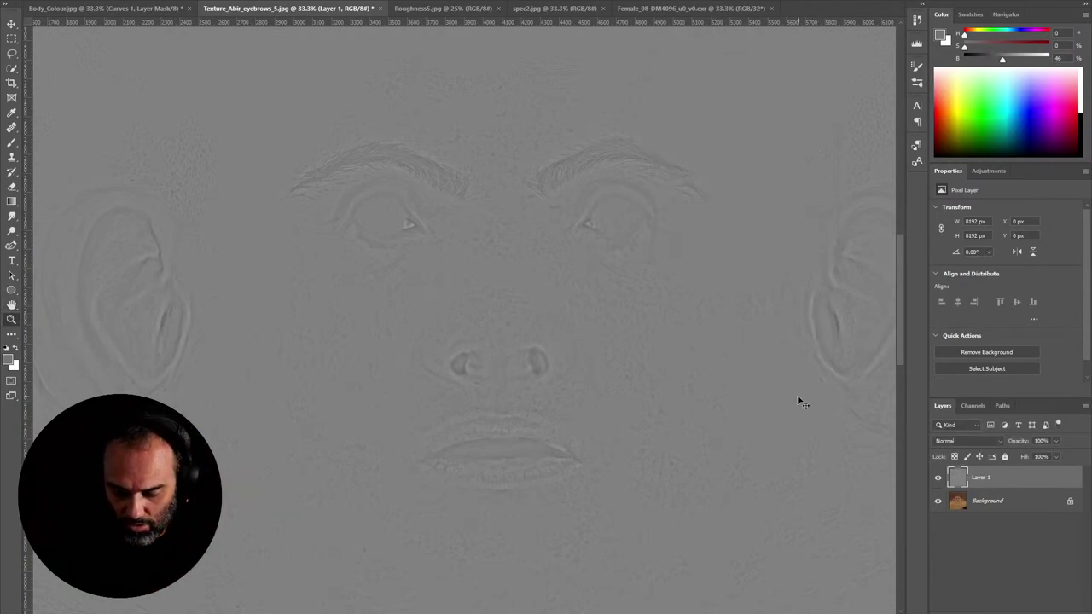
Step: Boost the high-pass layer's contrast with Levels, setting input black to 110 and input white to 147
key("ctrl+l")
left_click_drag(879, 246, 819, 246)
left_click_drag(746, 250, 799, 249)
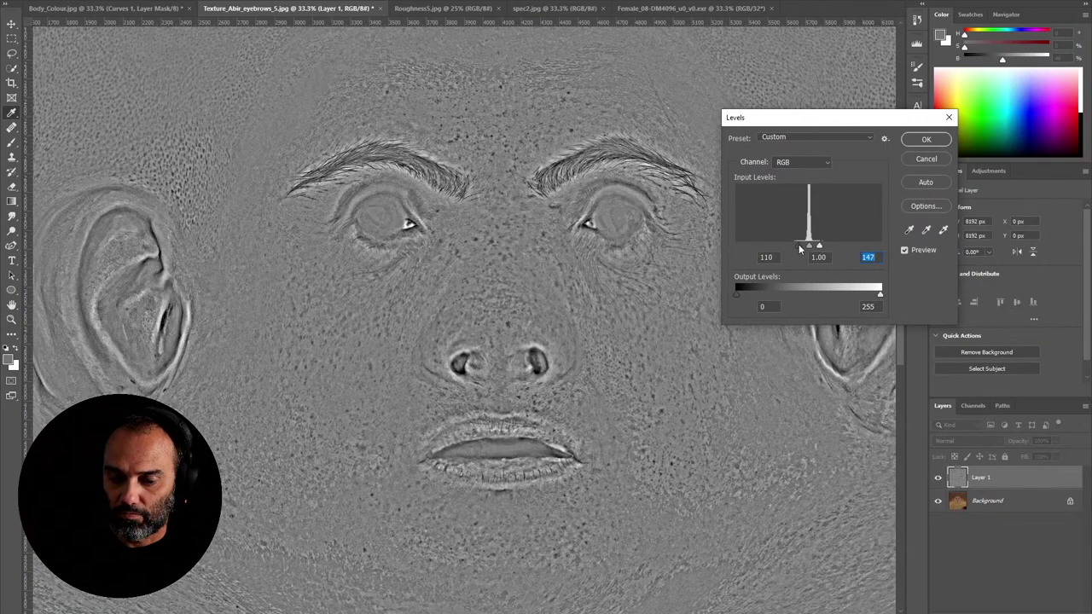
left_click(925, 139)
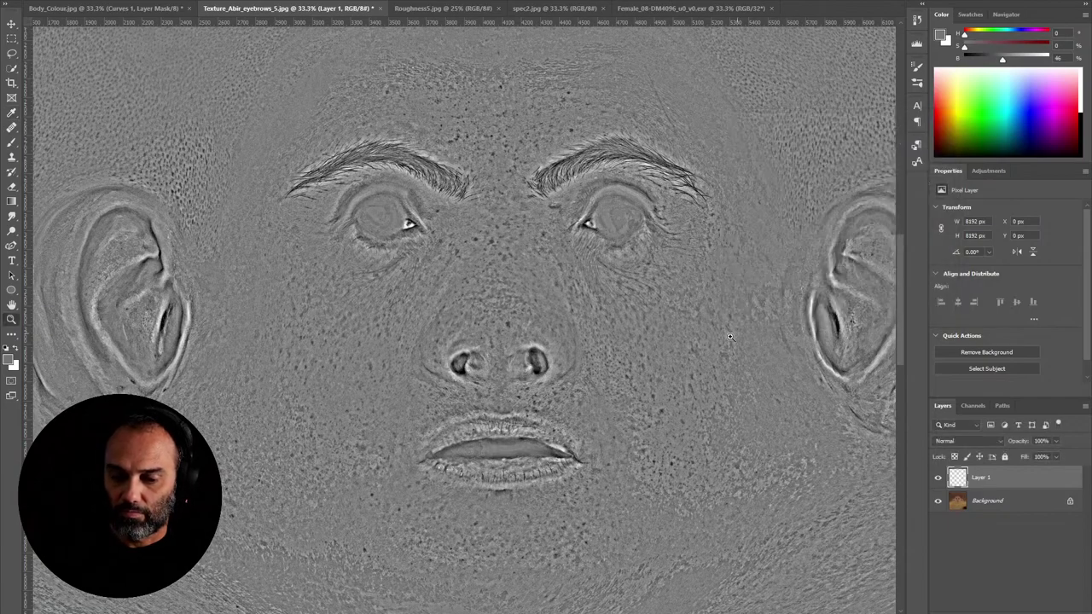
Step: Compare the whole-face pore detail of the high-pass layer with the finished specular map spec2.jpg
left_click(547, 9)
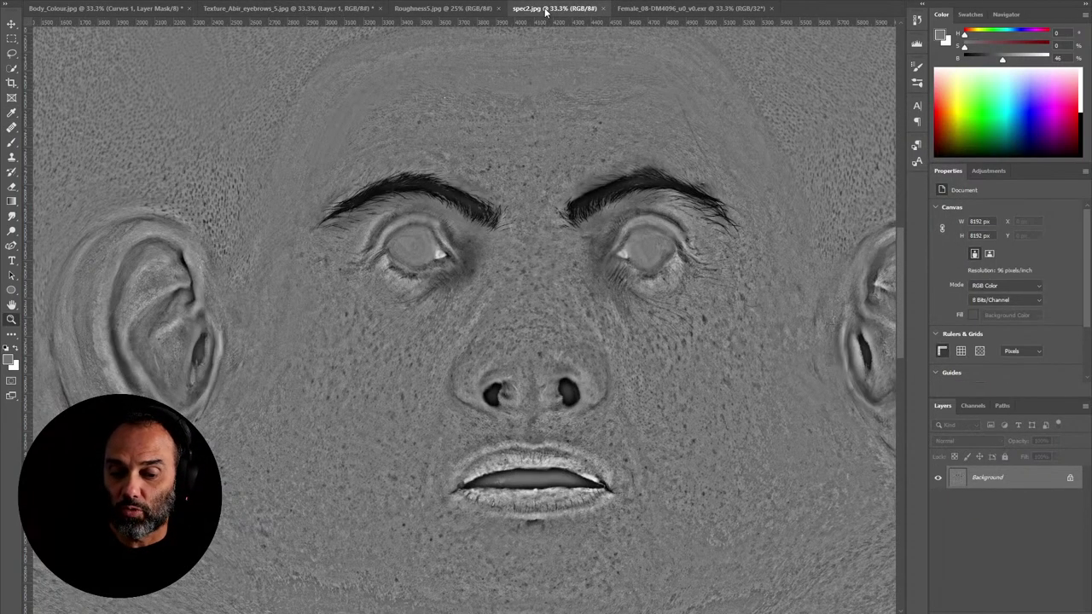
left_click(333, 11)
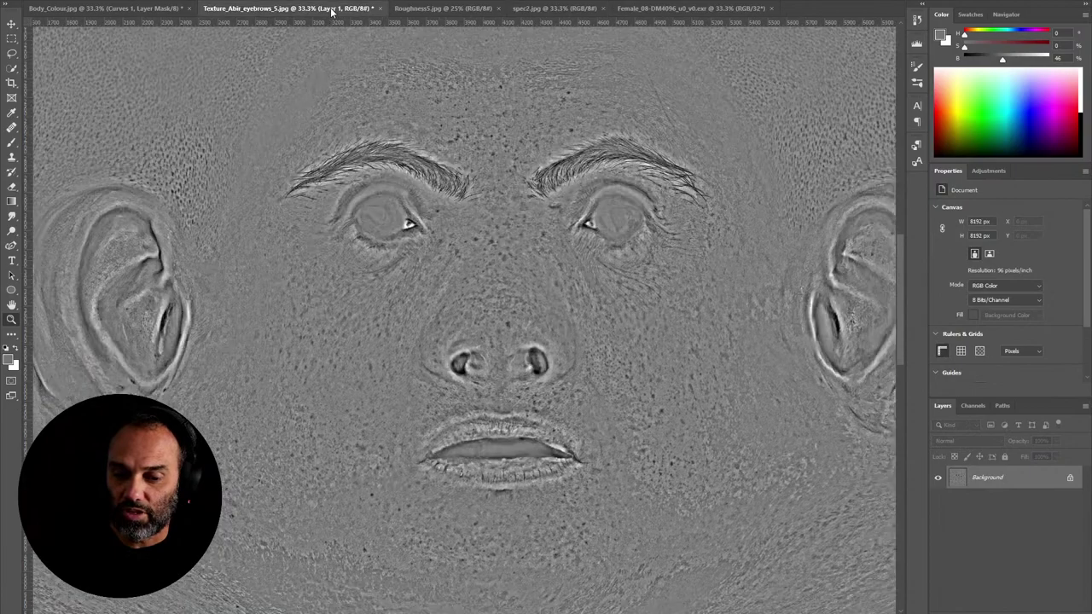
left_click(551, 9)
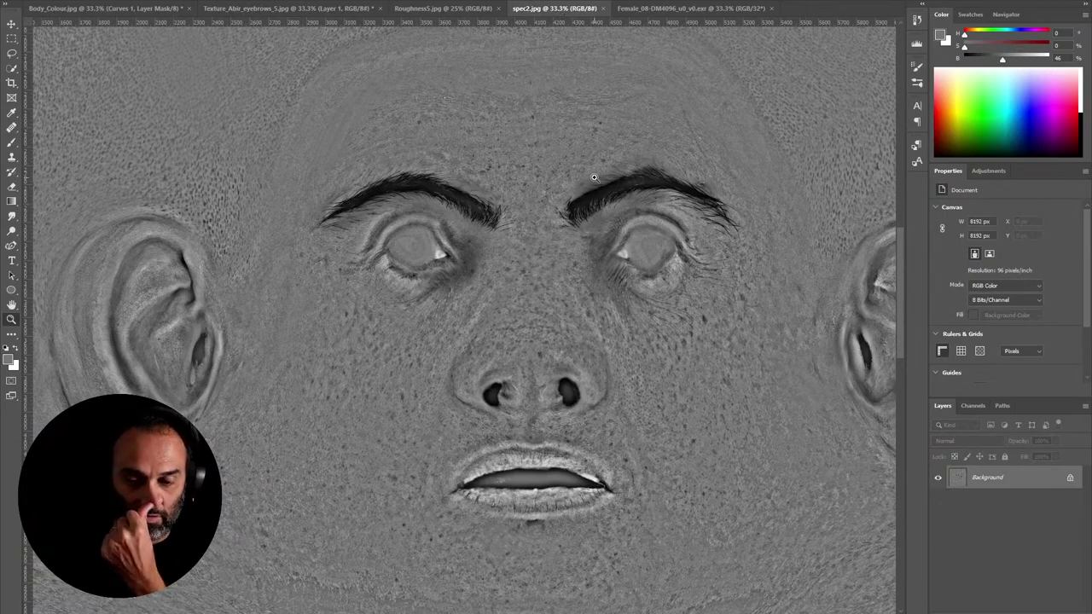
left_click(318, 10)
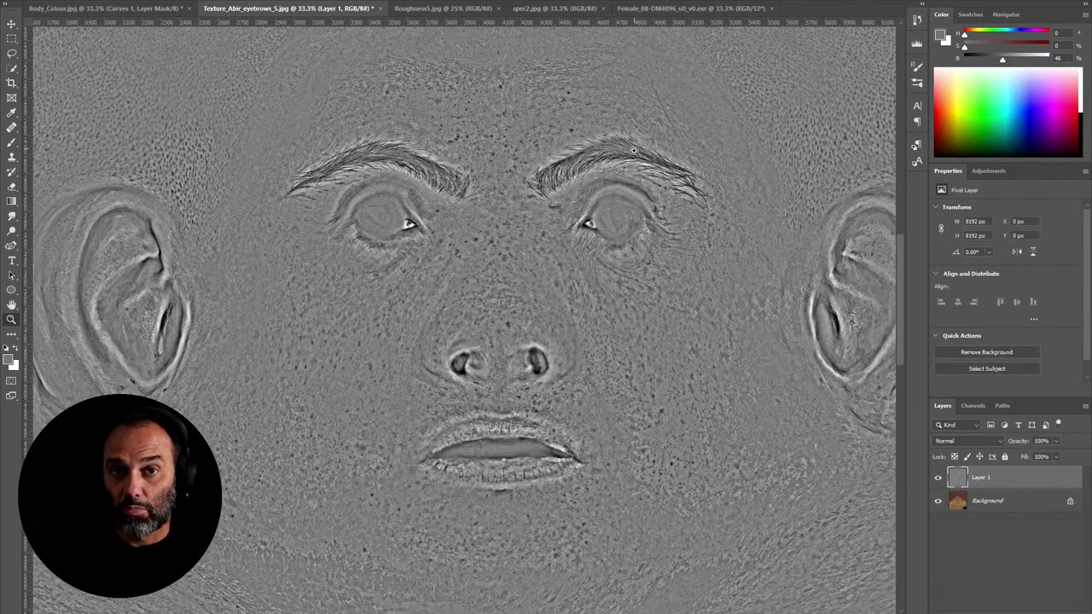
Step: Compare the cheek and nose pores close up in spec2.jpg at 100% and in the high-pass layer at 66.7% and 200%
left_click(624, 337)
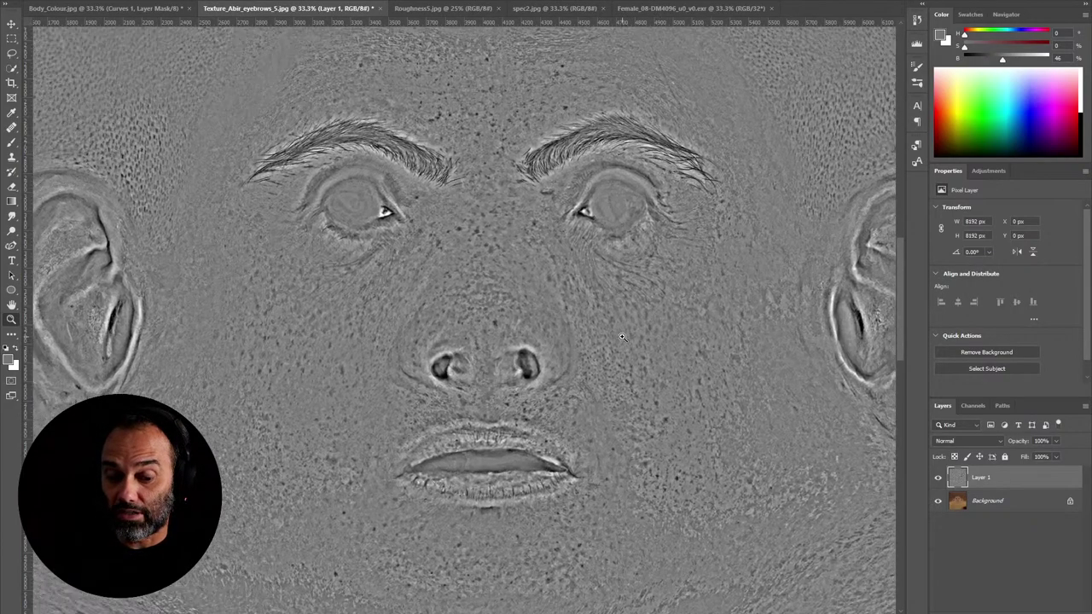
left_click(624, 337)
left_click(552, 8)
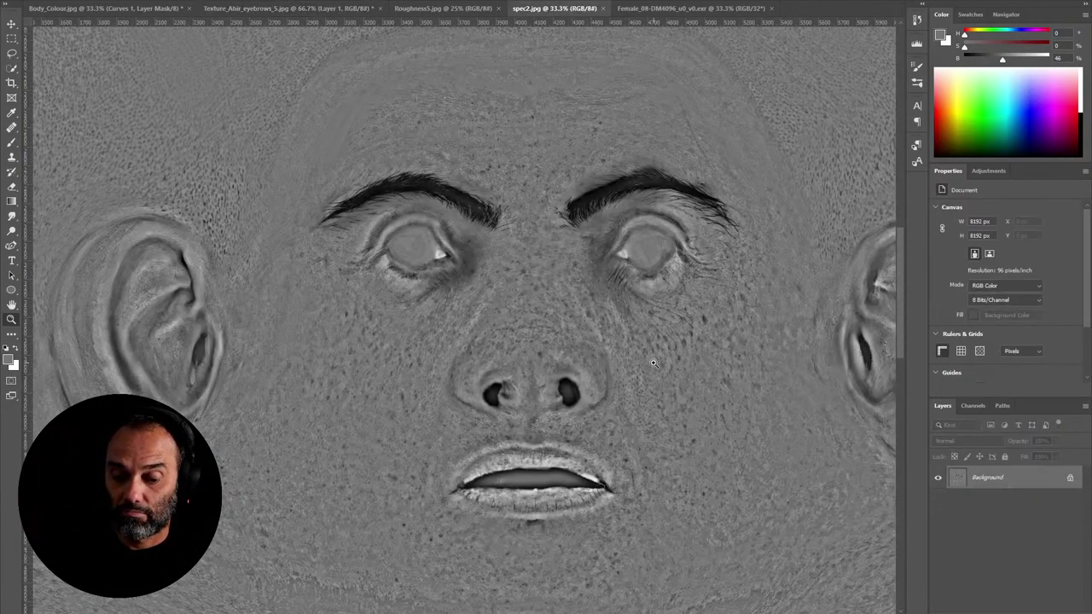
left_click(654, 387)
left_click(654, 388)
left_click(655, 388)
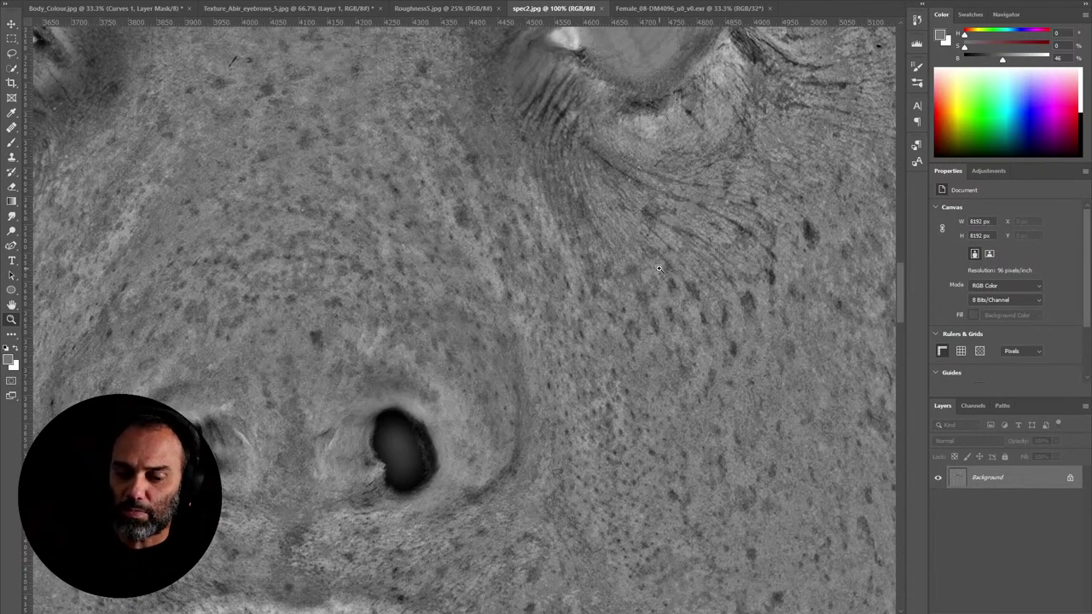
left_click(329, 8)
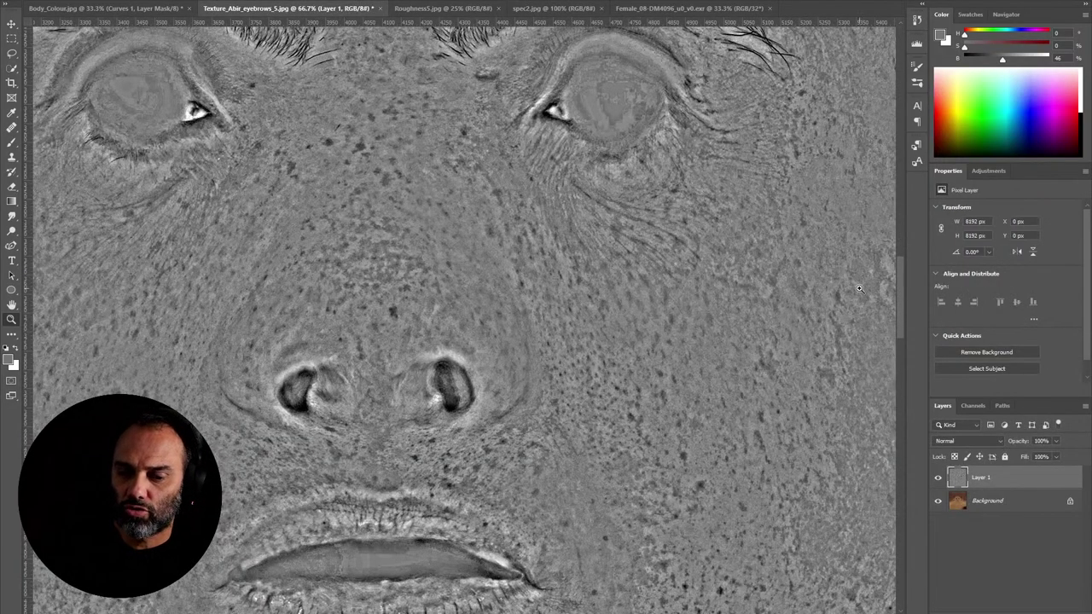
left_click(630, 284)
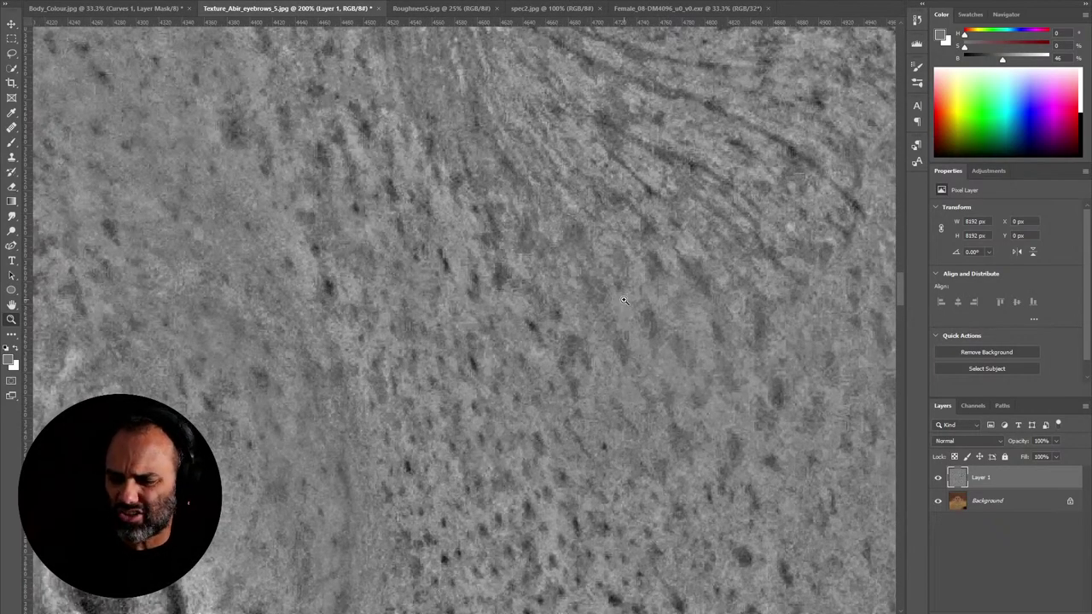
left_click(523, 273, "alt")
left_click(524, 273, "alt")
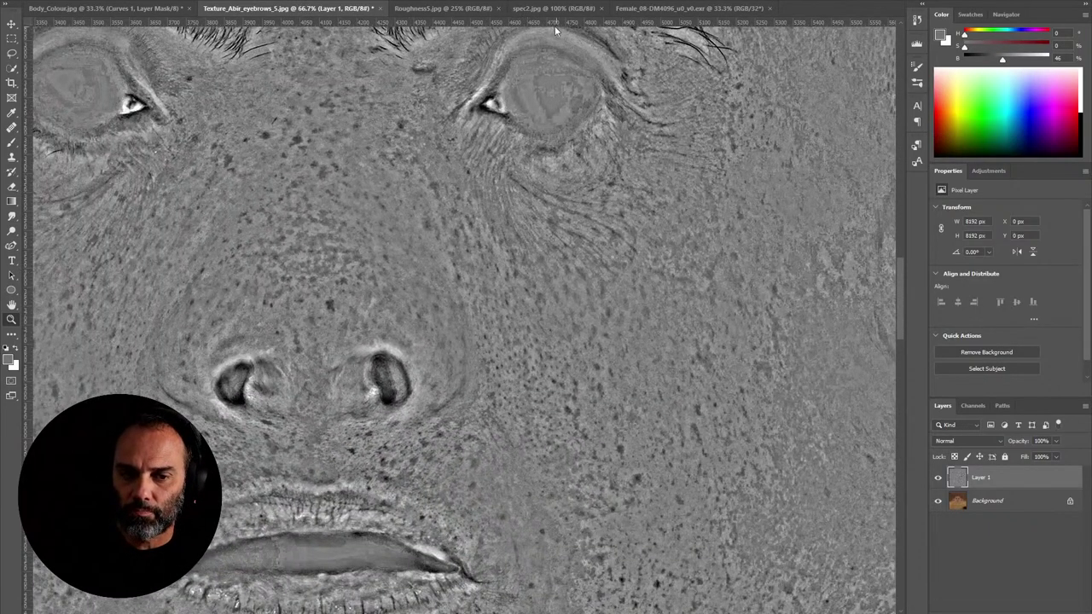
Step: Hide Layer 1, inspect the colour texture at 200% and 33.3%, and check it against spec2.jpg
left_click(938, 478)
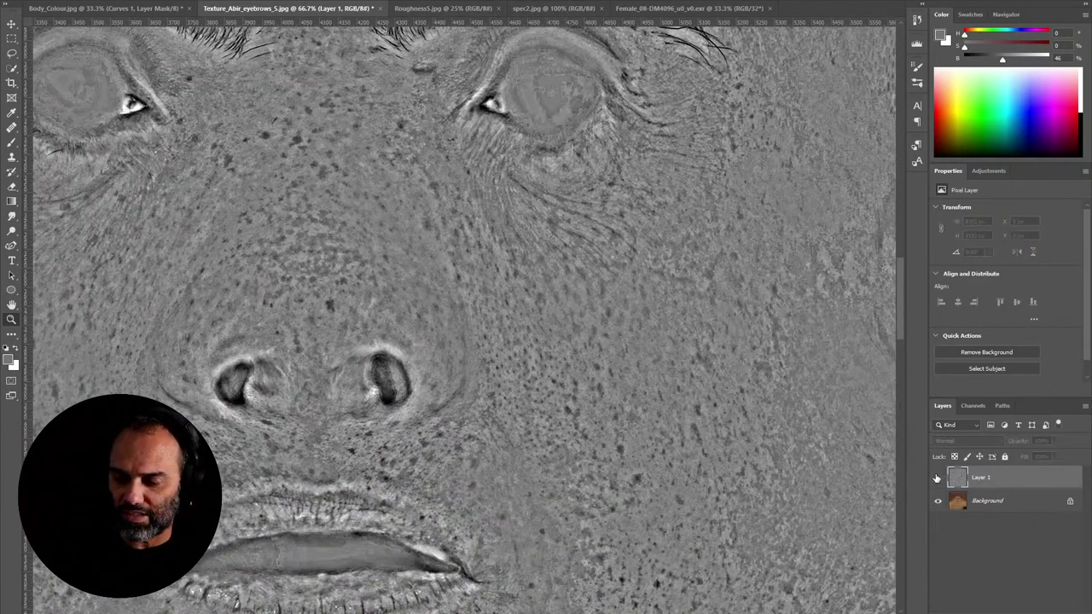
left_click(648, 282)
left_click(653, 286)
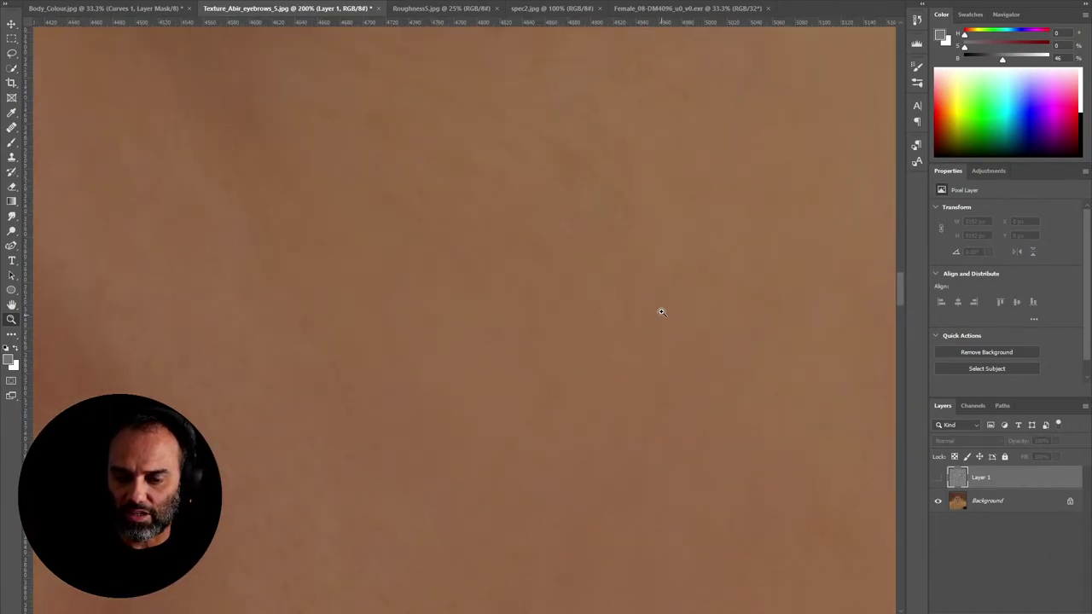
left_click(603, 283, "alt")
left_click(603, 282, "alt")
left_click(603, 281, "alt")
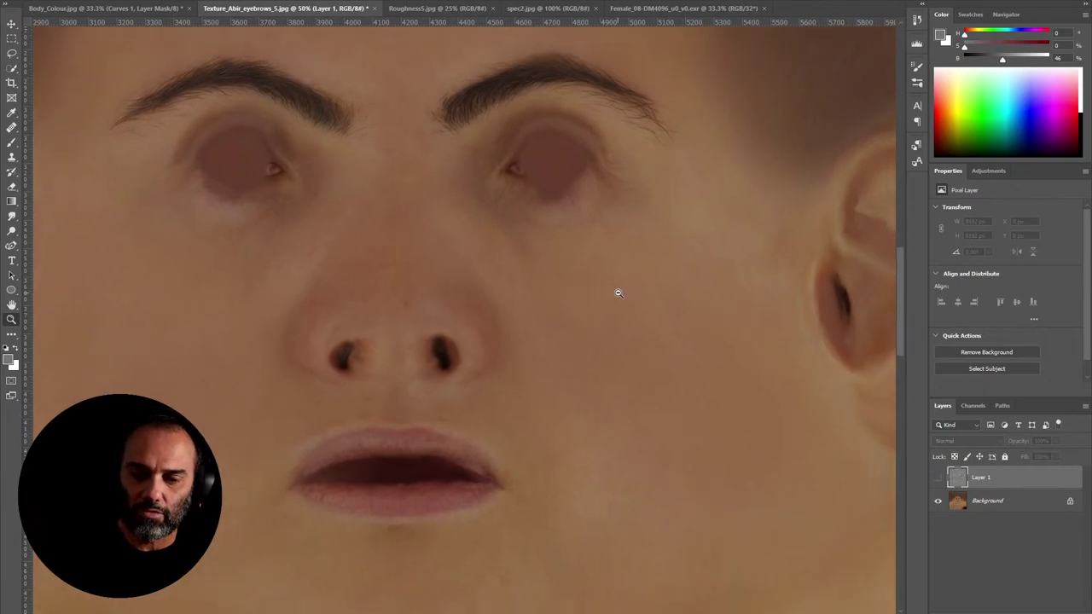
left_click(617, 293, "alt")
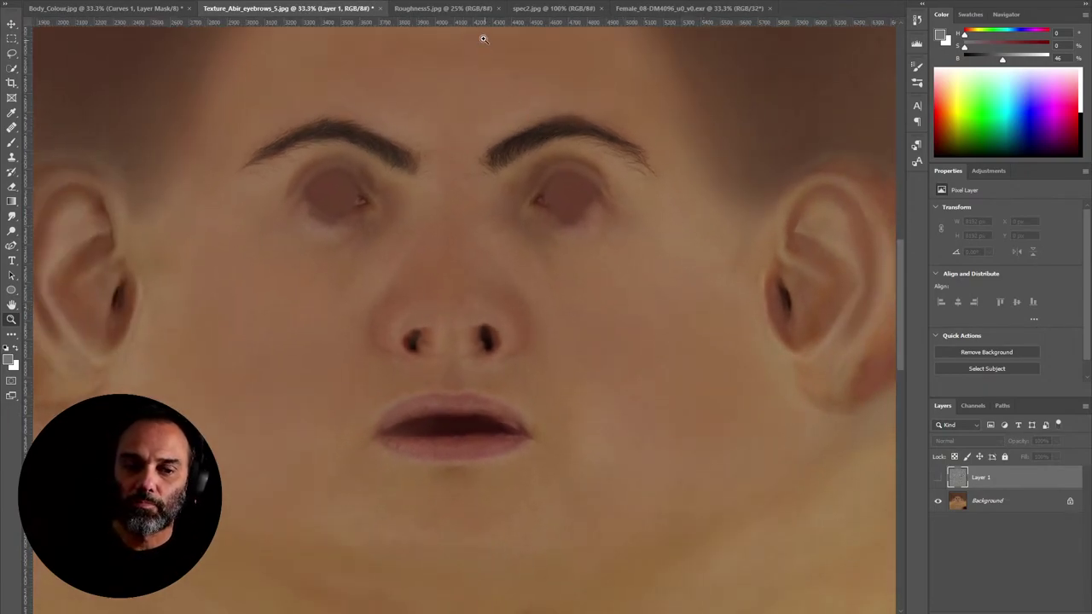
left_click(553, 8)
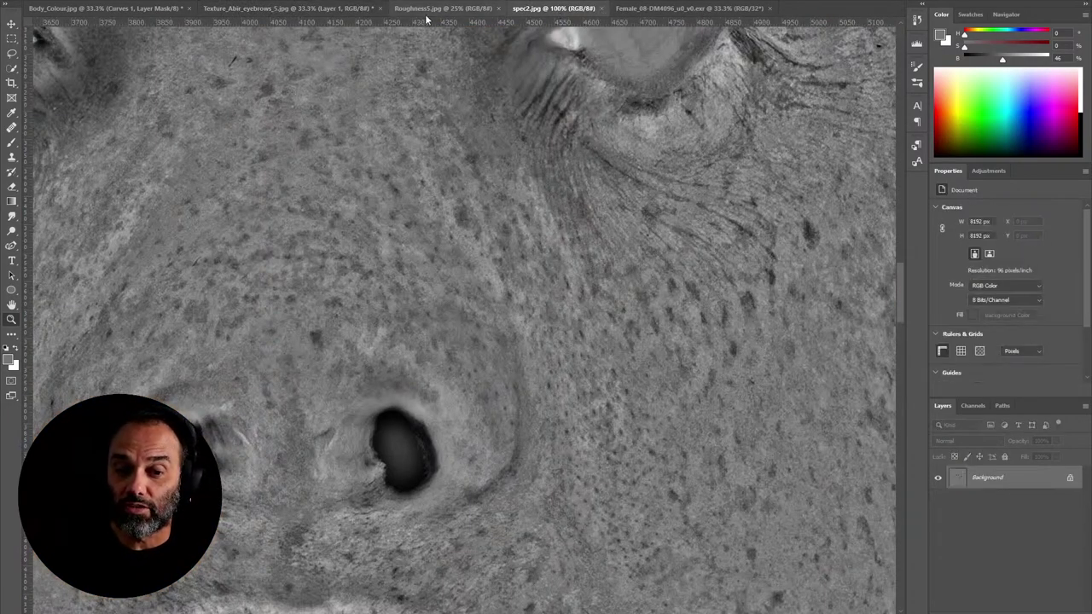
left_click(289, 9)
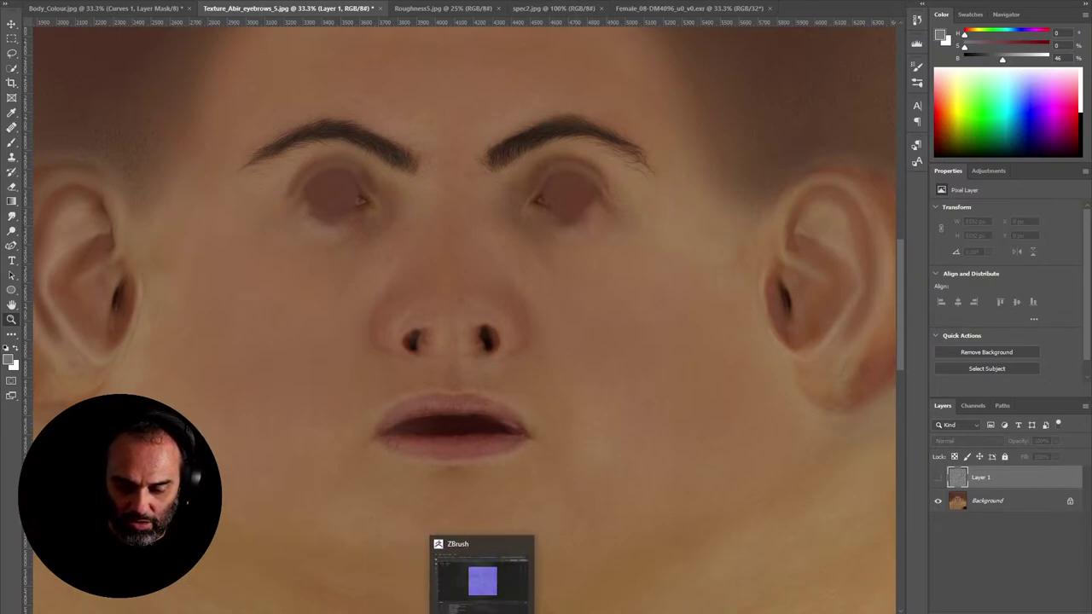
left_click(440, 589)
key("alt+Tab")
key("alt+Tab")
key("alt+Tab")
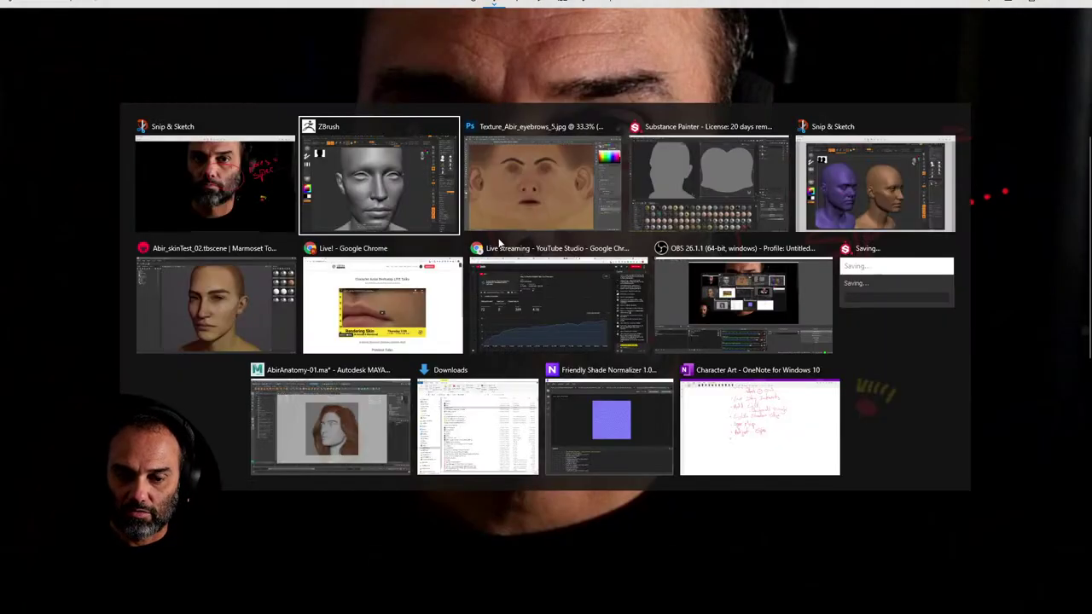
left_click(362, 196)
key("alt+Tab")
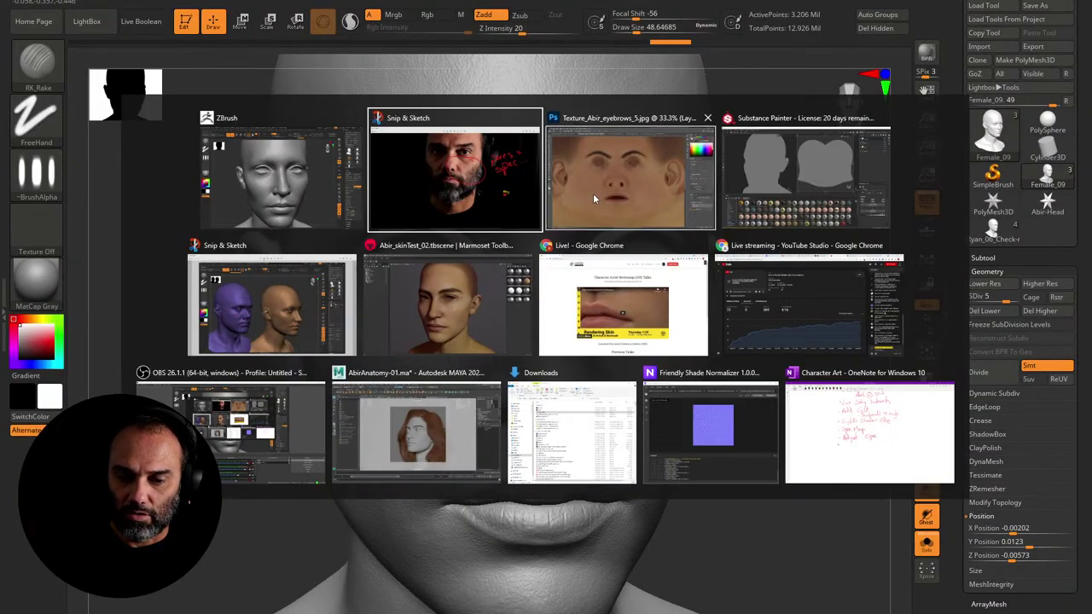
Step: Switch to Photoshop and review Roughness5.jpg, spec2.jpg and the displacement map Female_08-DM4096_u0_v0.exr
left_click(592, 202)
left_click(439, 9)
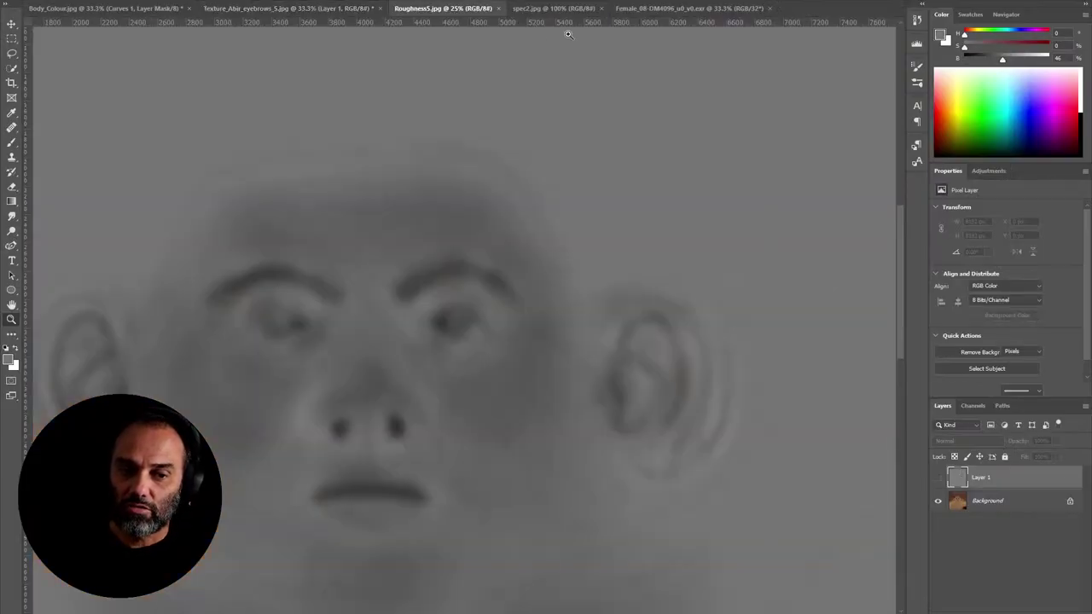
left_click(564, 9)
left_click(691, 9)
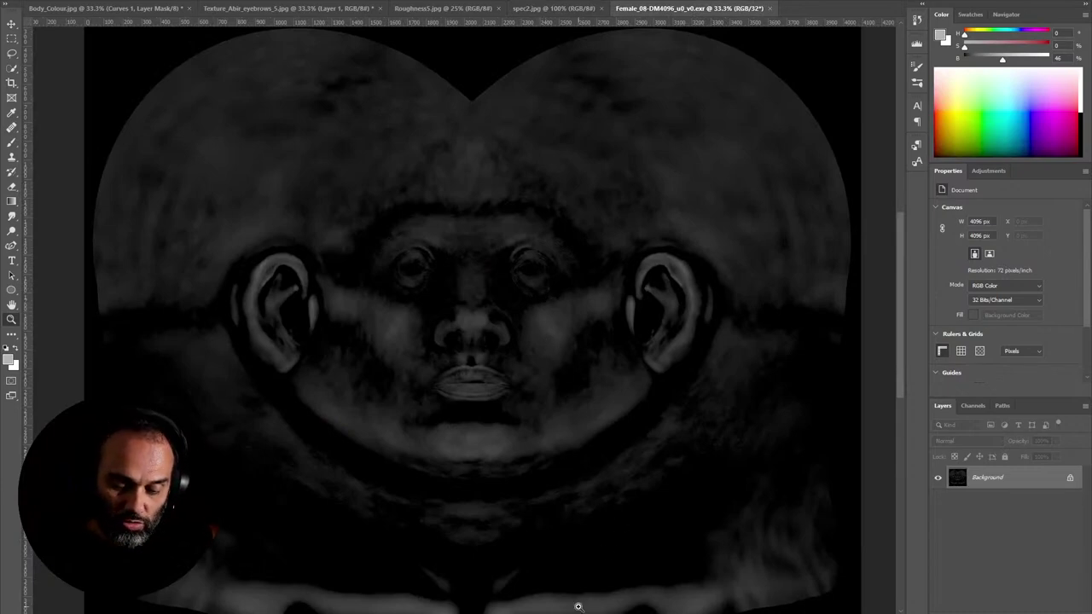
Step: Switch to Substance Painter and view the head's Normal+Height+Mesh channel close up
key("alt+Tab")
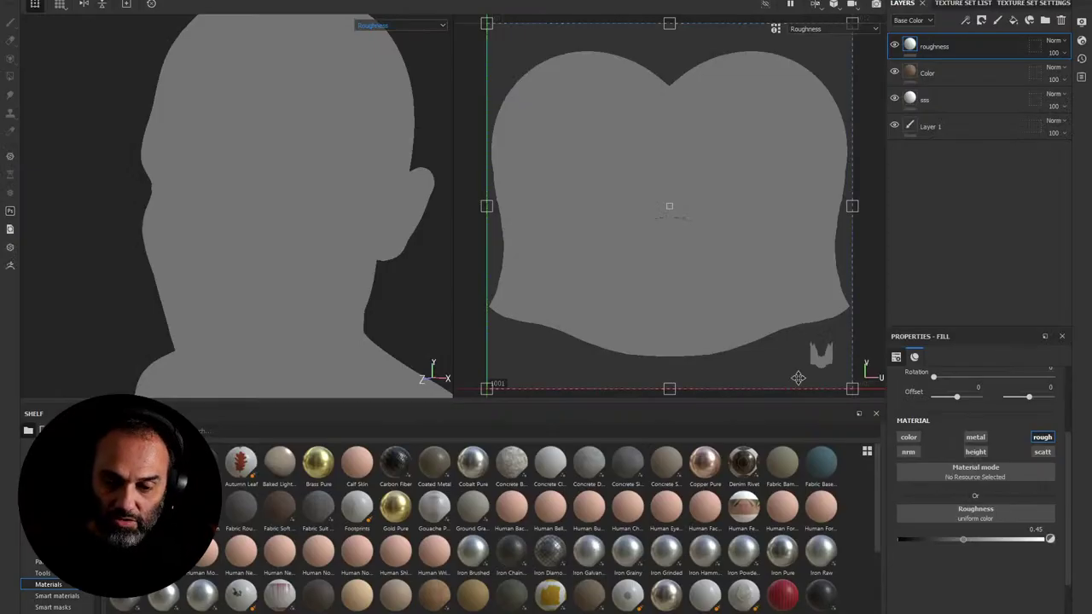
left_click(401, 25)
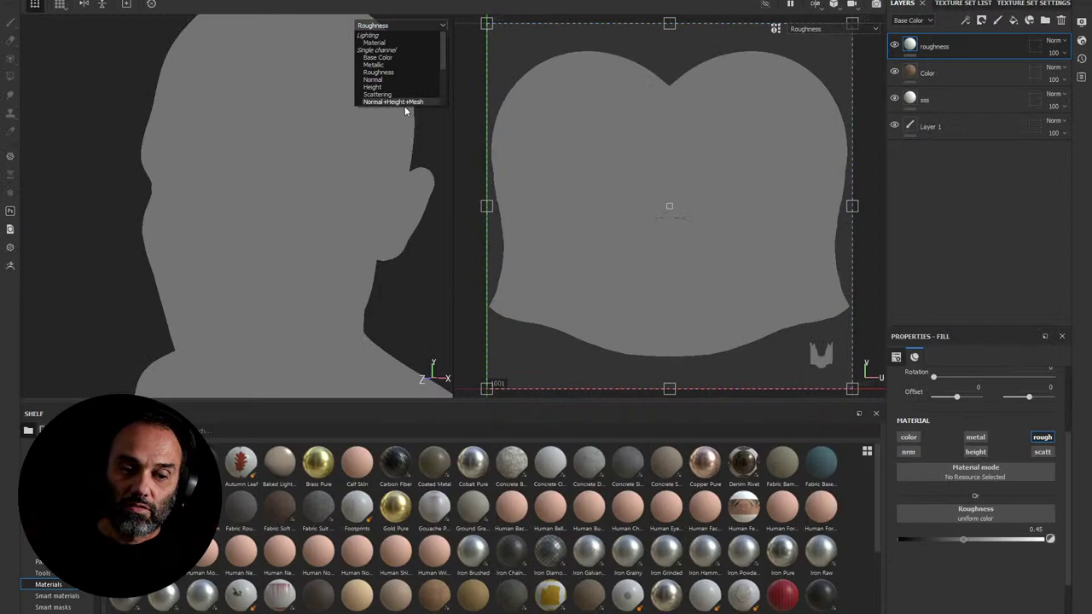
left_click(405, 103)
left_click_drag(403, 252, 358, 197, "alt")
scroll(311, 237, "up", 3)
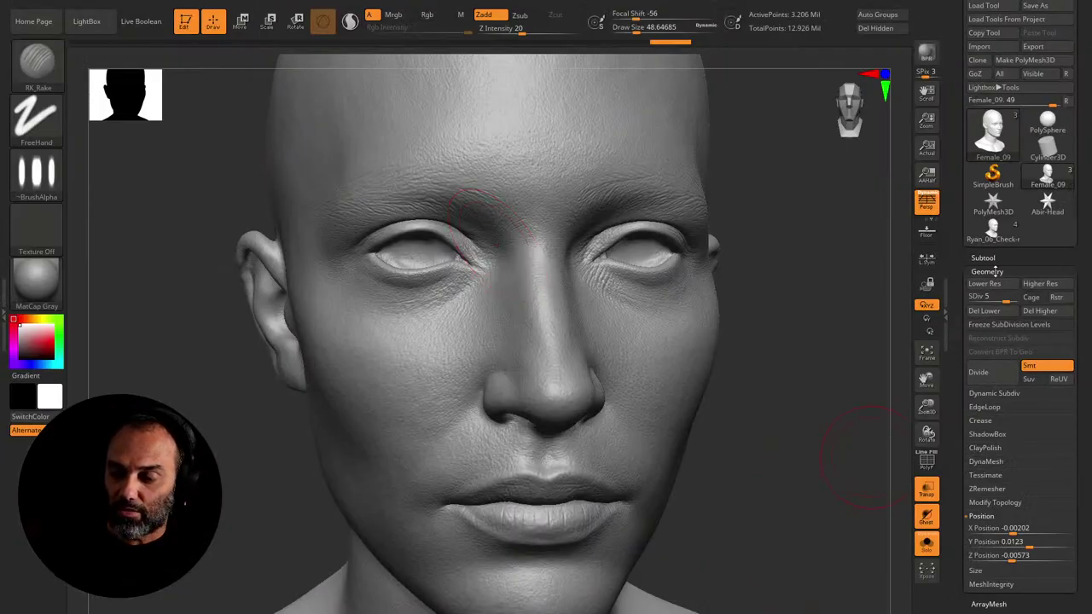
Step: In ZBrush, collapse the Geometry settings and show the head's Displacement Map export settings
left_click(1019, 369)
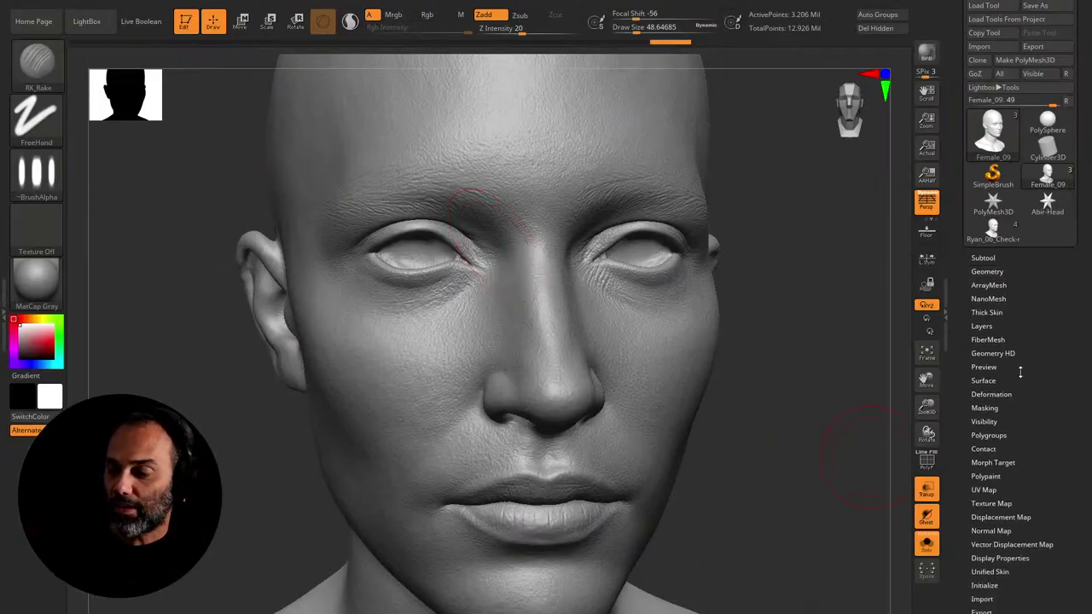
scroll(1032, 375, "down", 3)
left_click(998, 415)
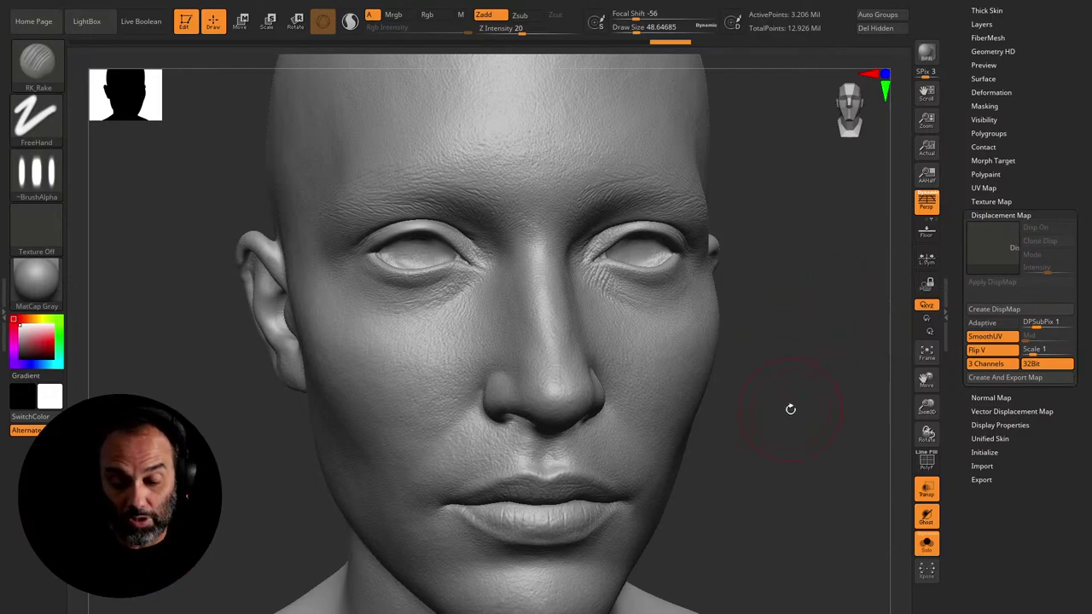
Step: Switch to Friendly Shade Normalizer and close the texturingxyz_tiled_microSkinFace_22_png_pt25.png image
key("alt+Tab")
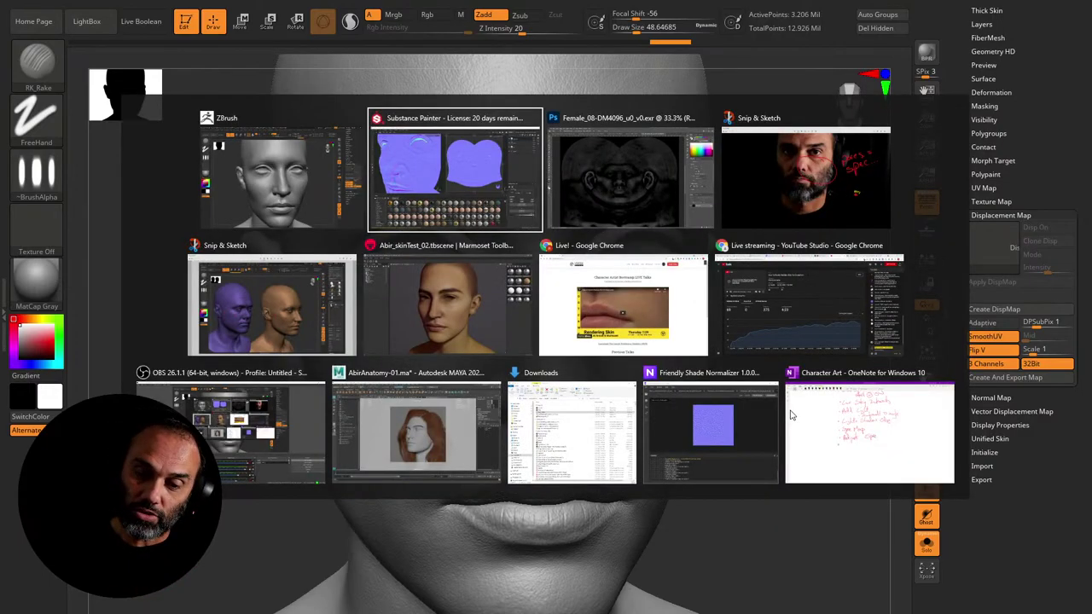
left_click(735, 398)
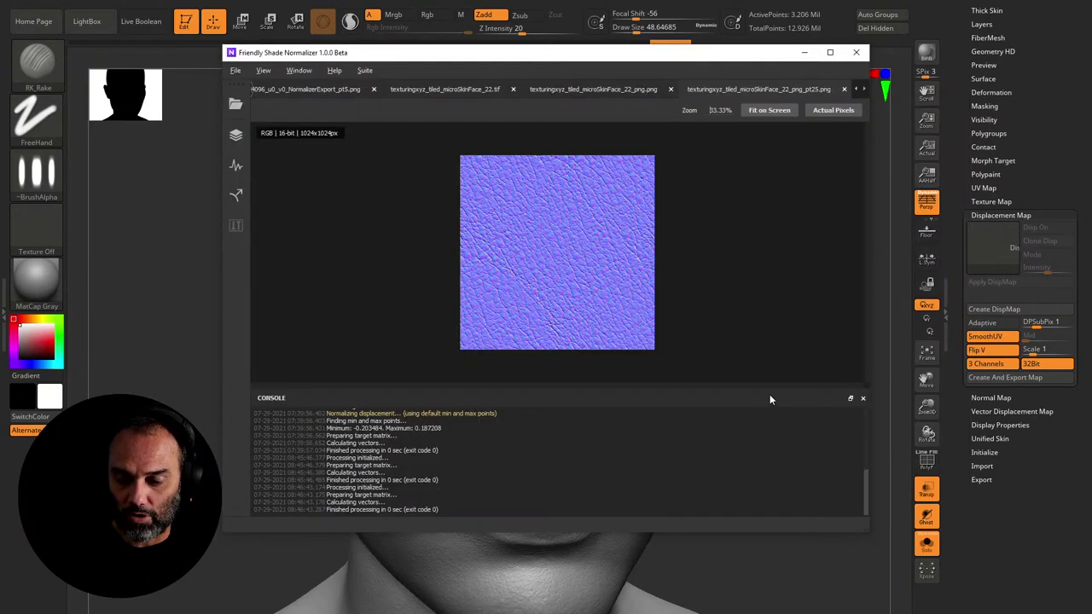
left_click(844, 89)
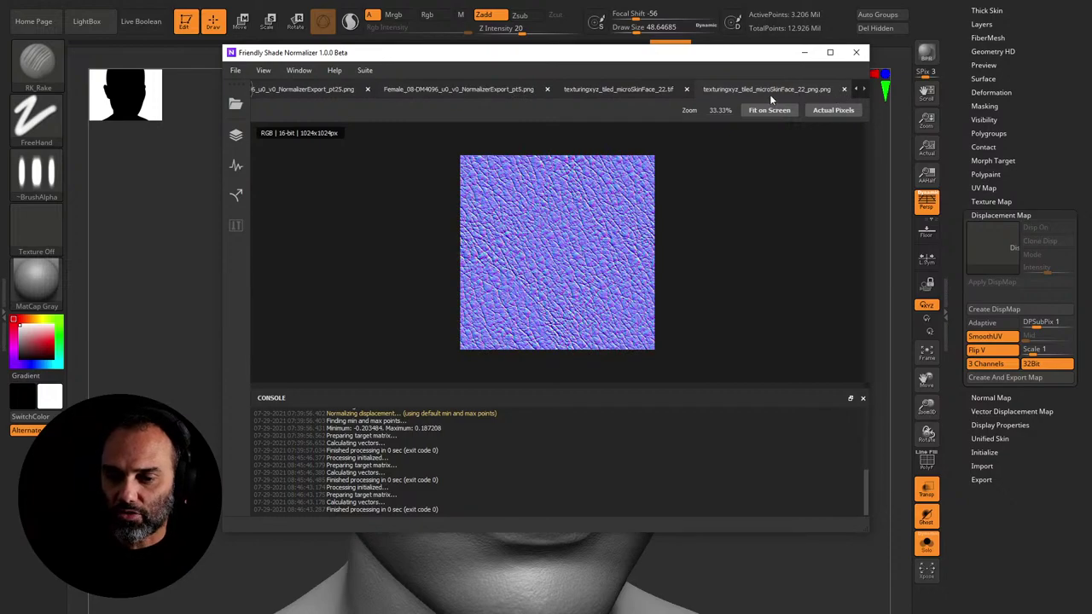
Step: Close all the remaining open images in Normalizer, including the microskin texture, the normal exports and the old displacement map
left_click(844, 89)
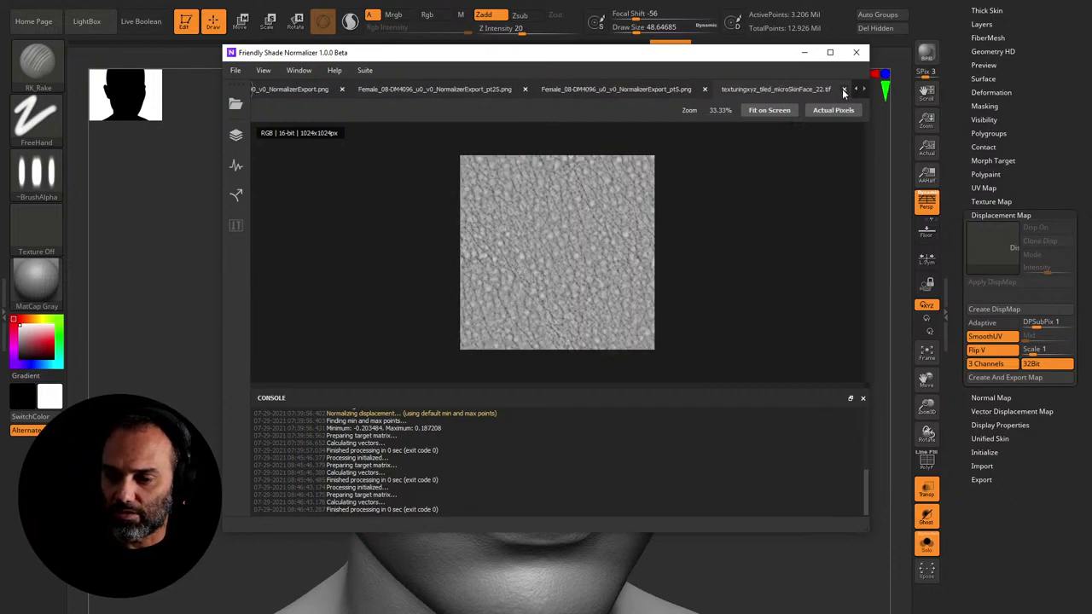
left_click(845, 88)
left_click(846, 89)
left_click(709, 90)
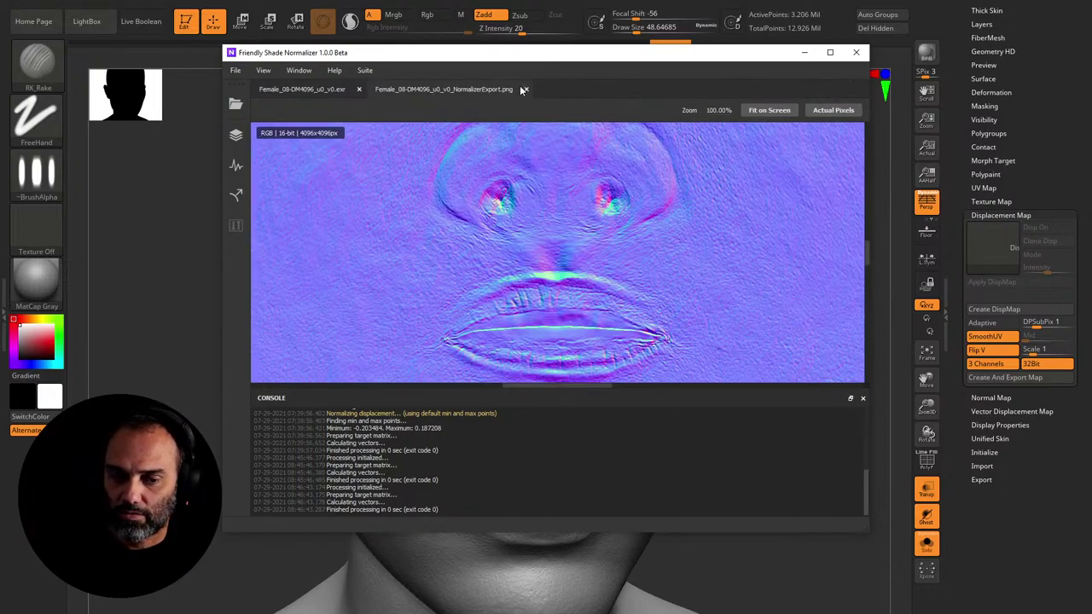
left_click(526, 89)
left_click(359, 89)
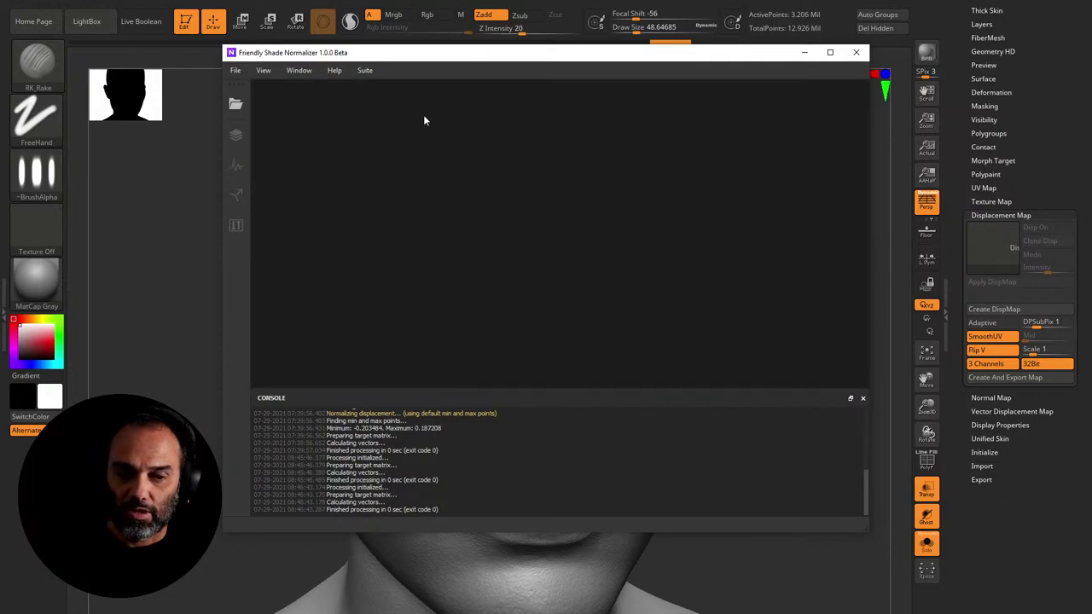
Step: Open the displacement map Female_08-DM4096_u0_v0.exr and view it at actual pixel size
left_click(236, 70)
left_click(275, 88)
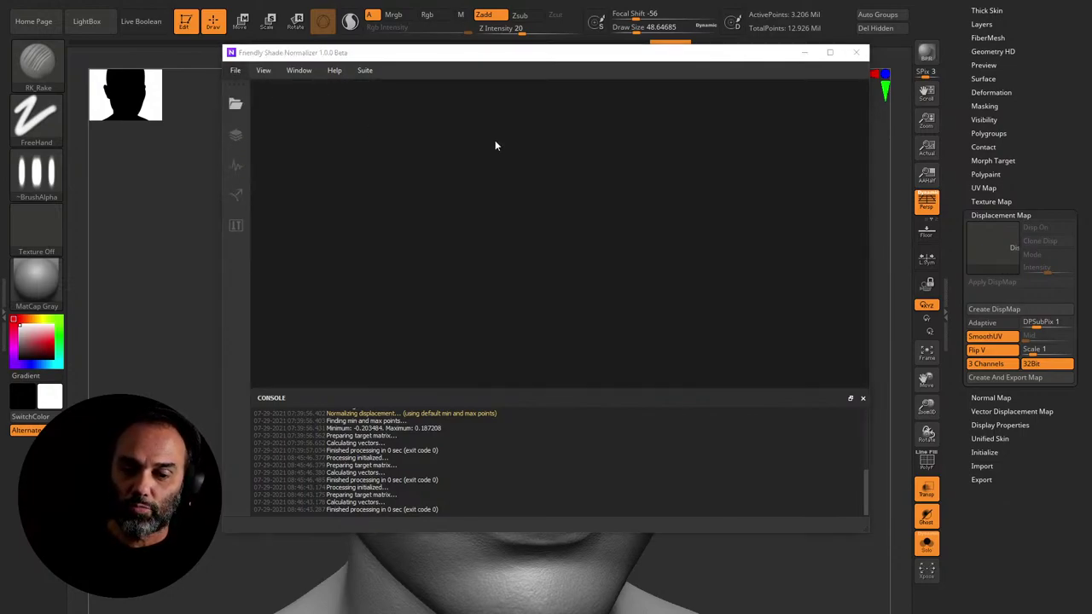
scroll(721, 354, "down", 3)
left_click(677, 256)
left_click(690, 476)
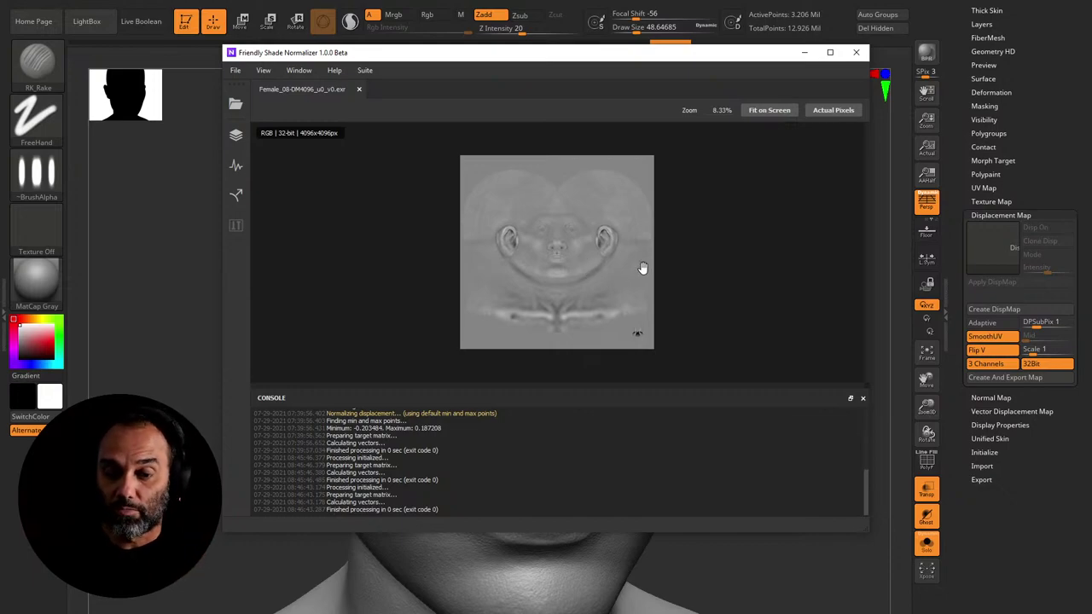
left_click(824, 114)
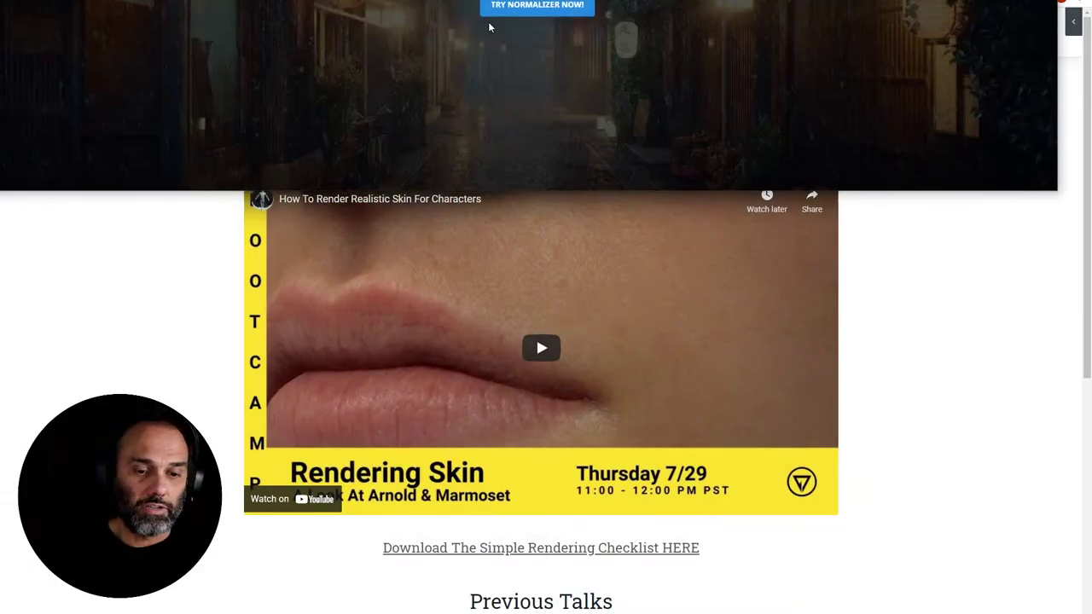
Step: Show the Friendly Shade website in the browser and return to Normalizer
key("F11")
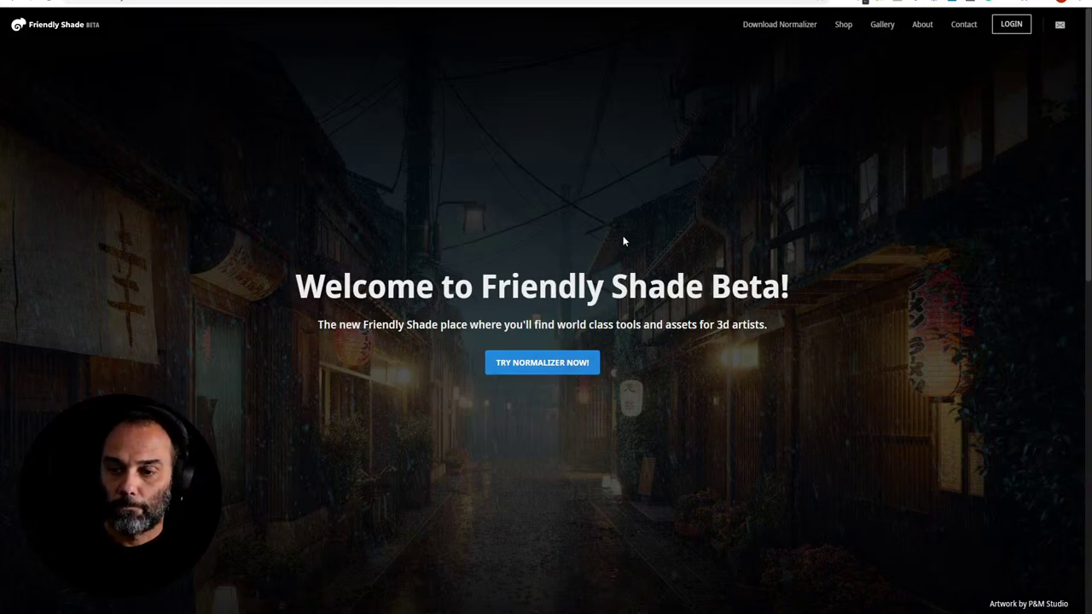
scroll(736, 346, "down", 6)
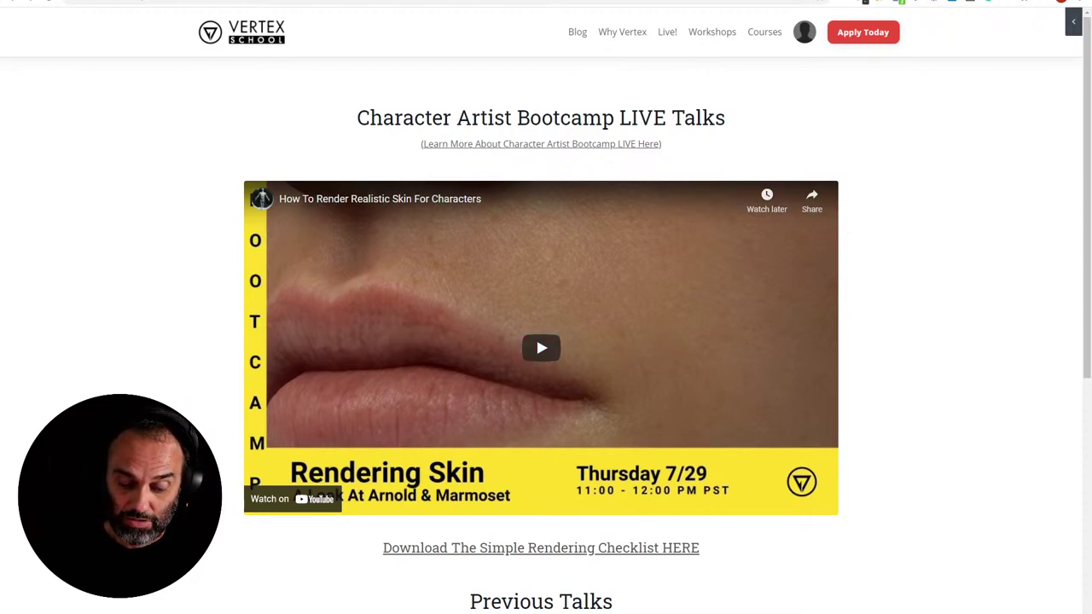
key("alt+Tab")
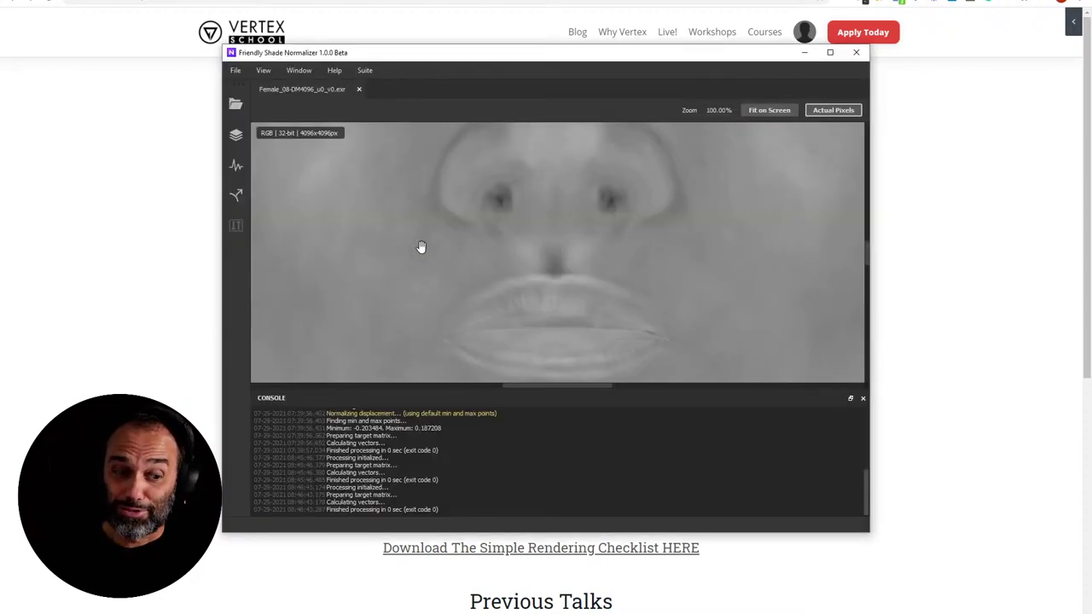
Step: Convert the displacement map to a normal map with a strength of 1
left_click(236, 196)
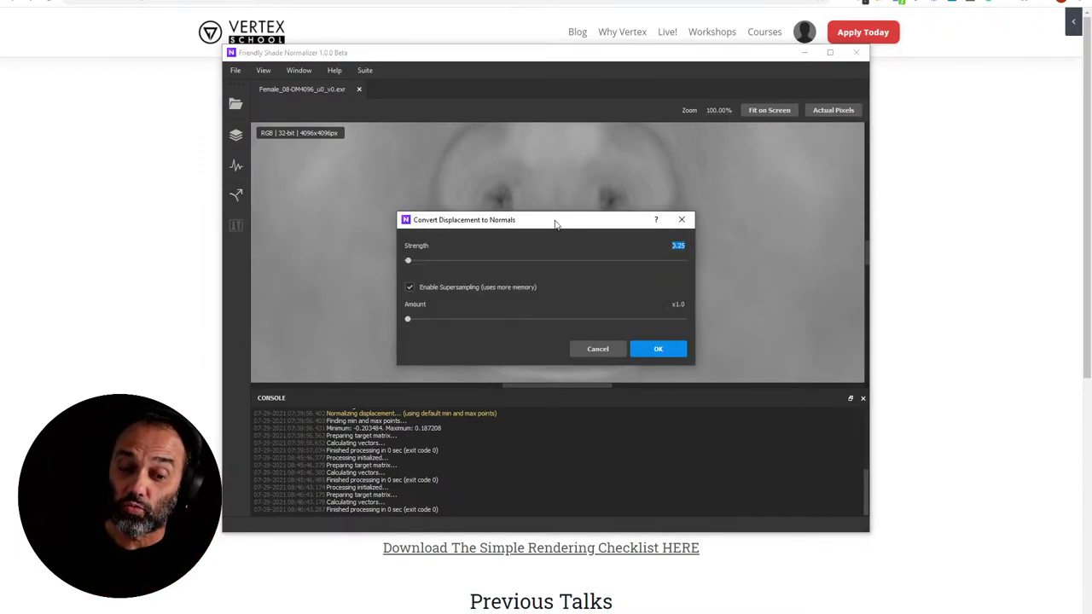
left_click_drag(664, 248, 692, 246)
type("1")
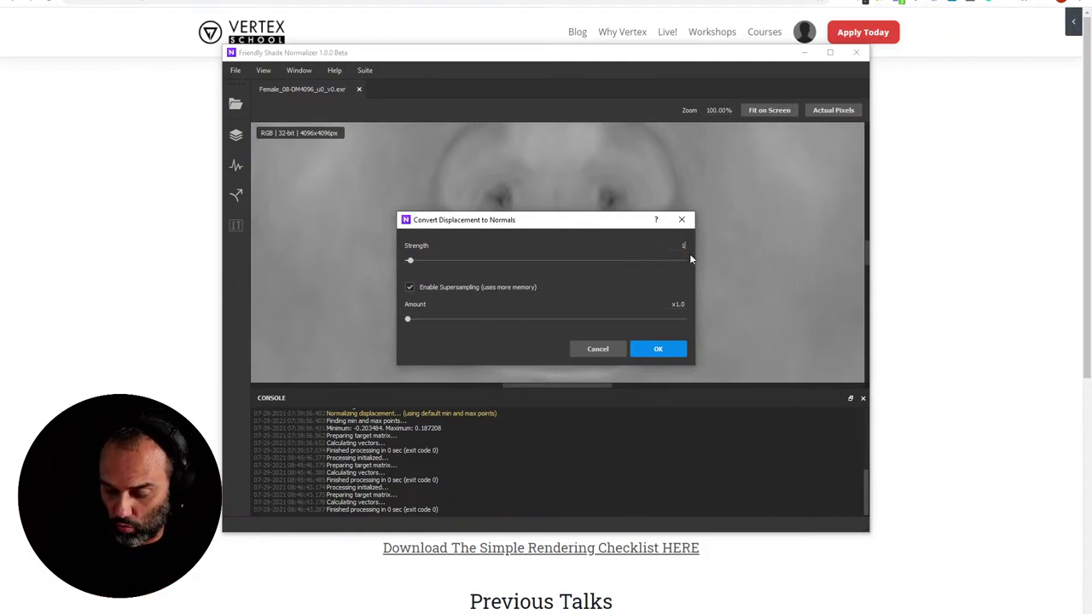
key("Return")
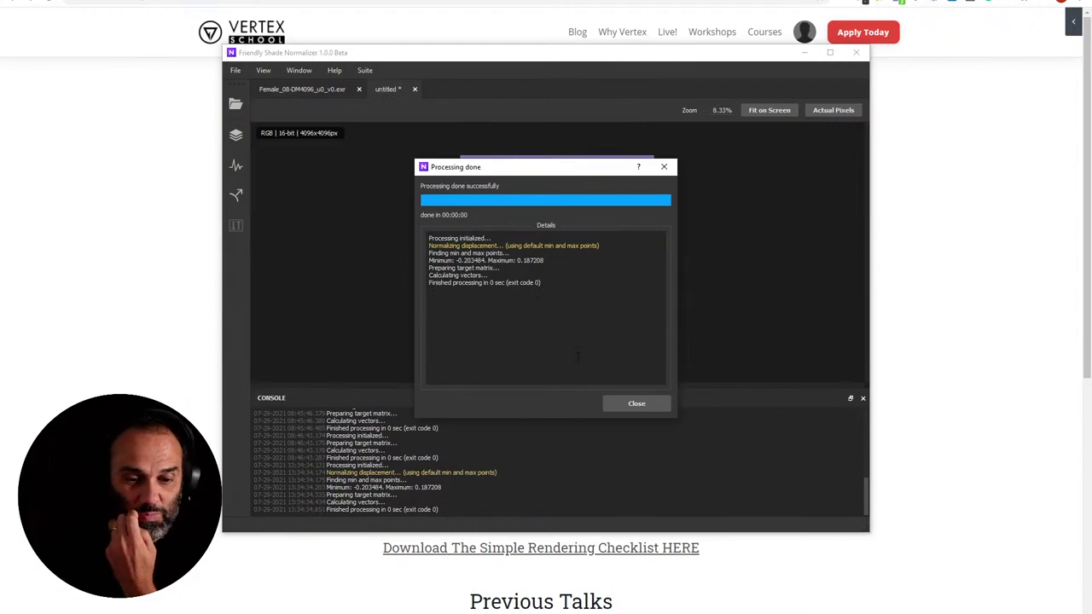
left_click(637, 404)
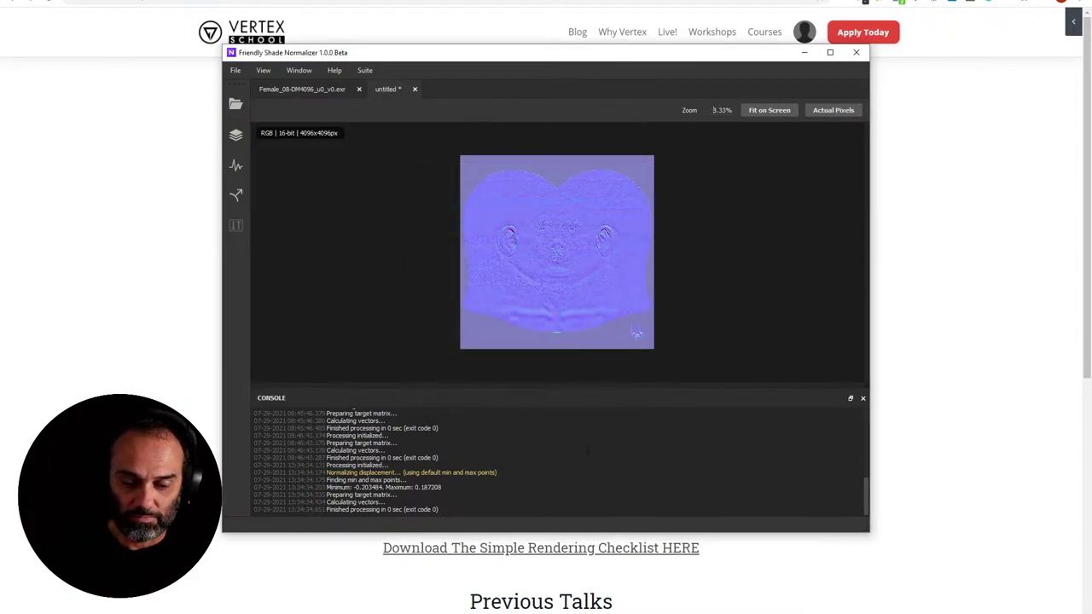
left_click(240, 211)
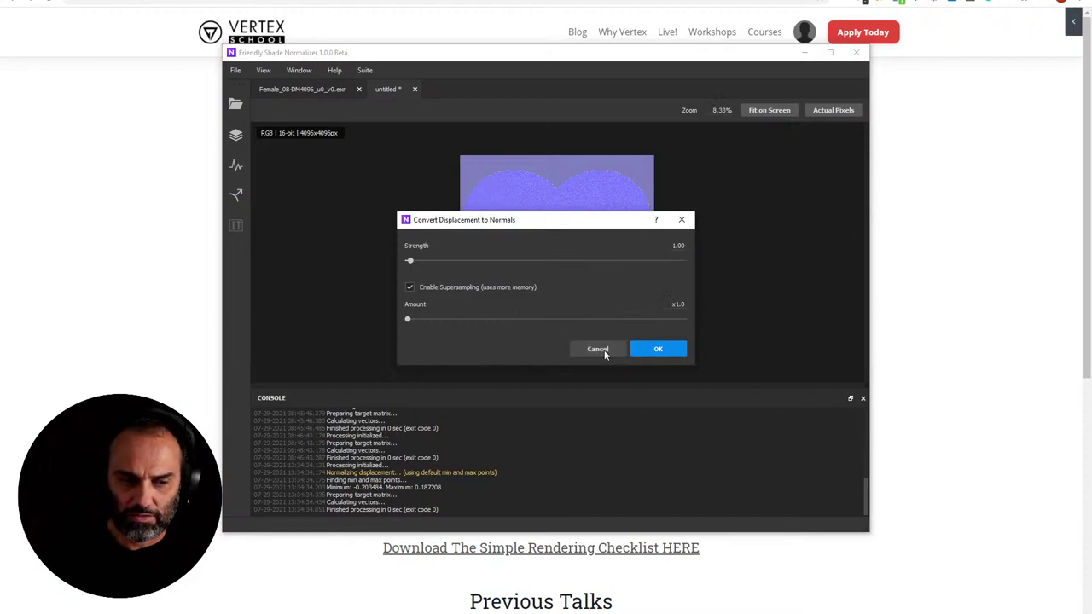
left_click(604, 349)
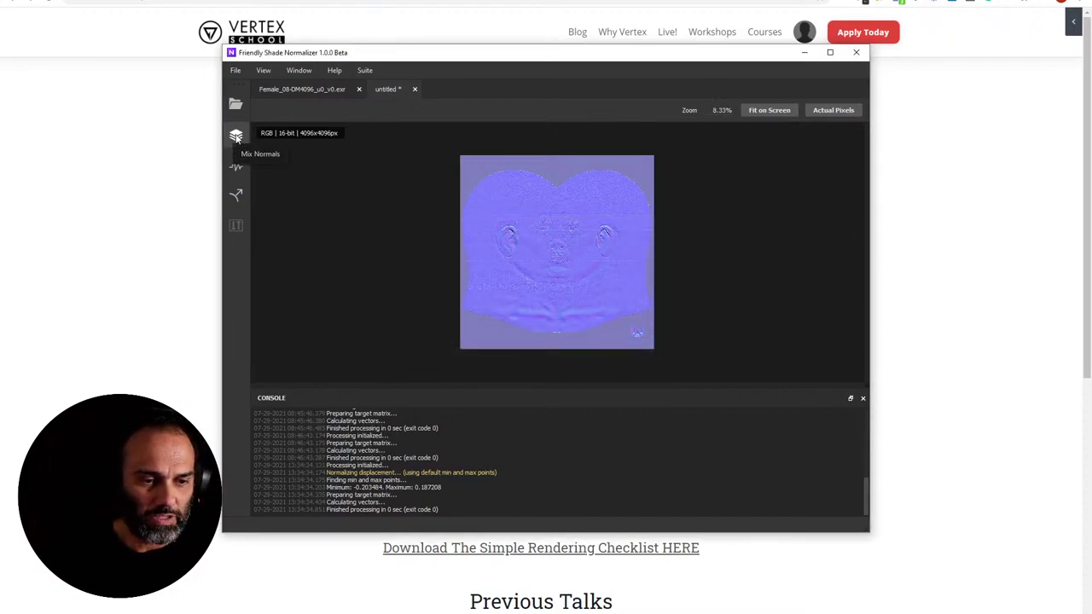
left_click(235, 70)
mouse_move(263, 70)
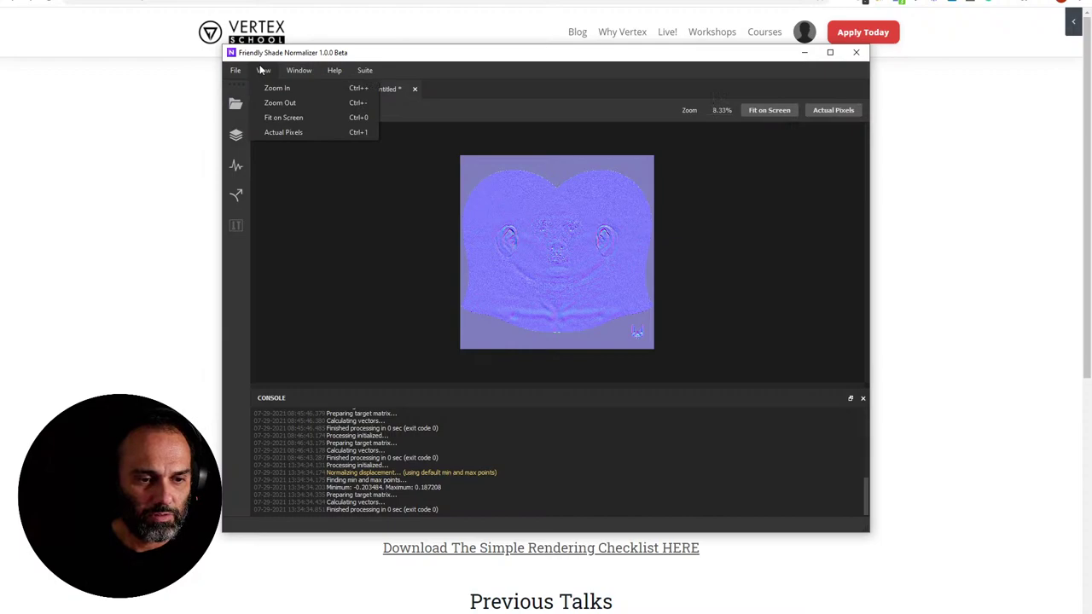
mouse_move(334, 70)
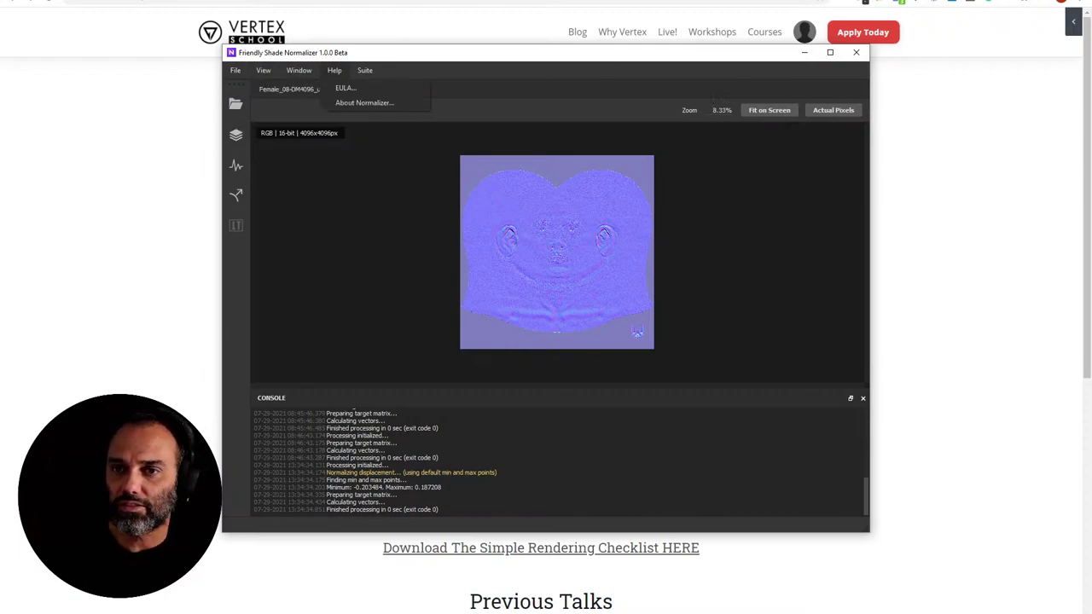
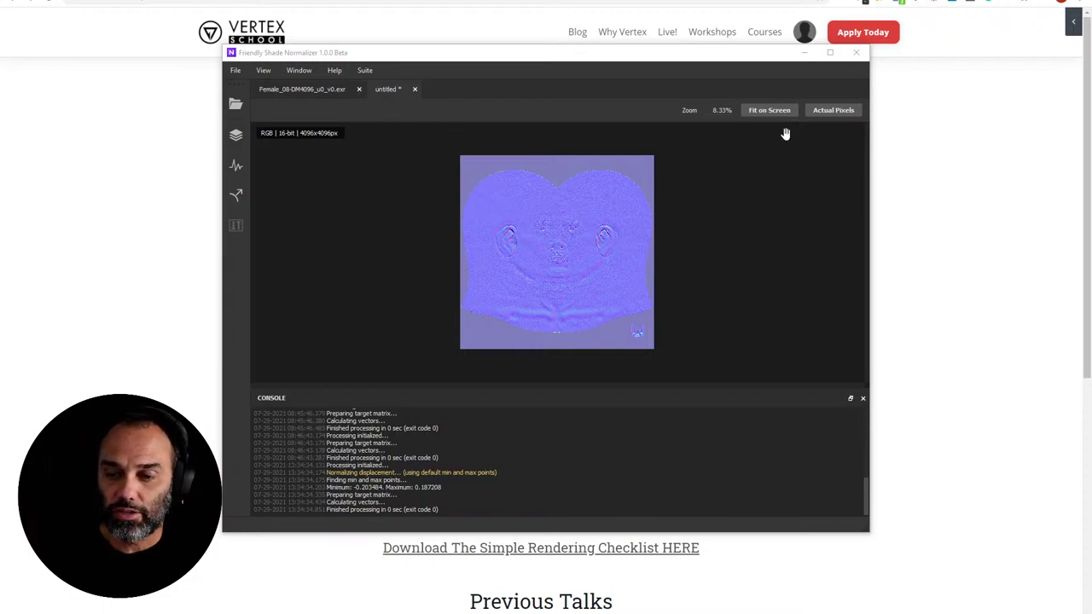
Step: Convert the displacement map to a second normal map with a strength of 0.5 and view it at actual pixel size
left_click(824, 112)
left_click(301, 90)
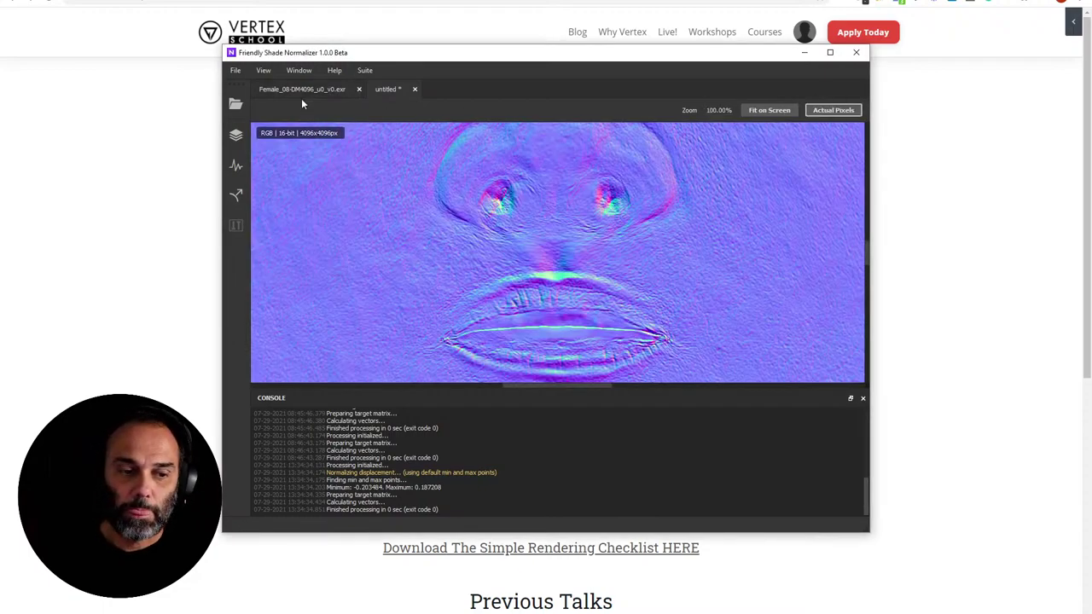
left_click(237, 196)
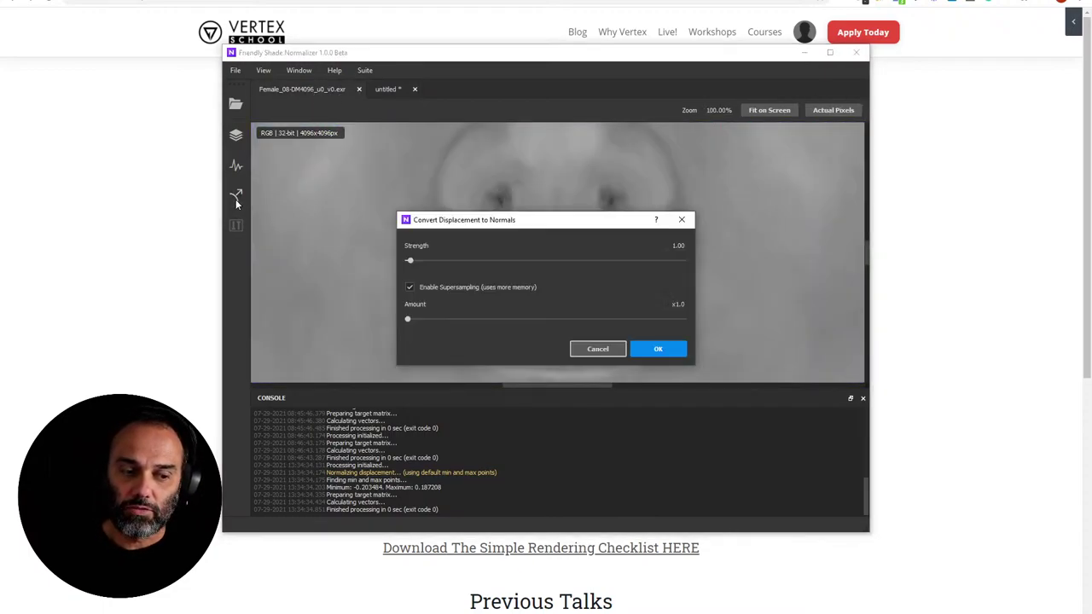
double_click(679, 245)
key("Return")
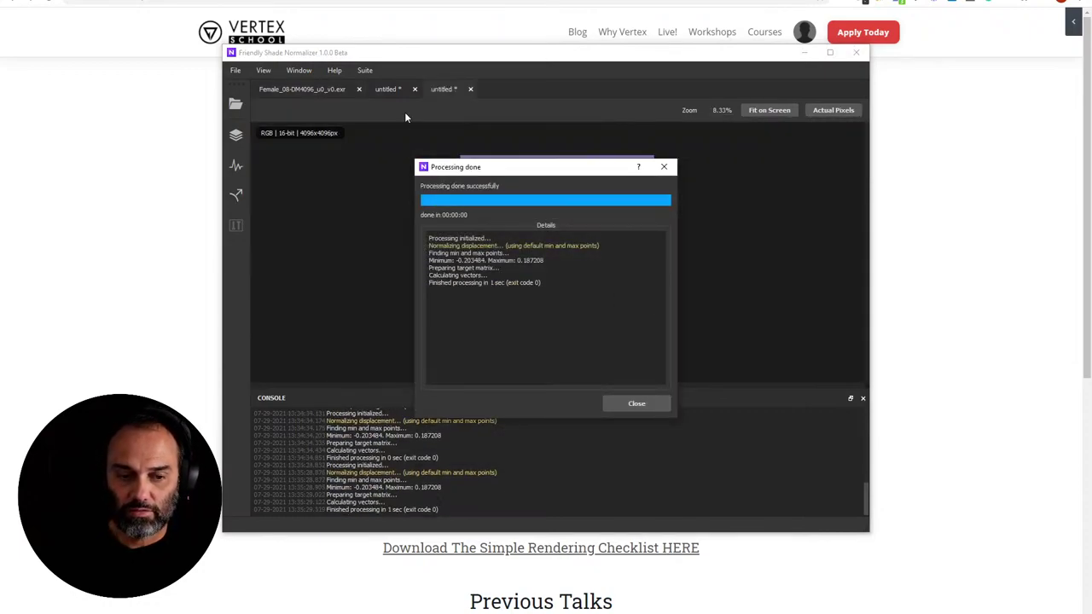
left_click(657, 403)
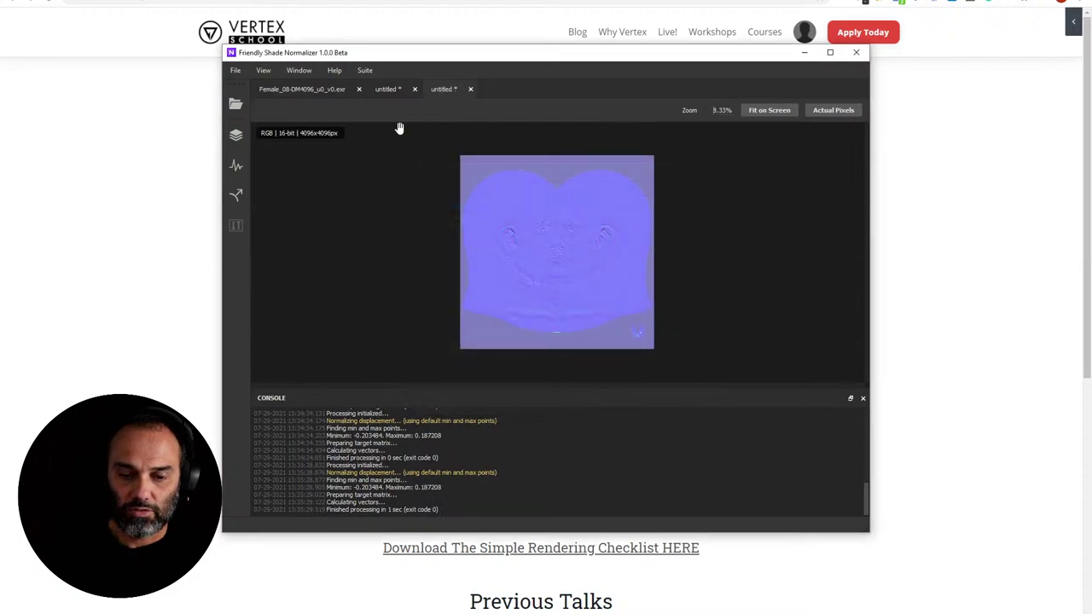
left_click(830, 114)
Step: Convert the displacement map to a third, weaker normal map and view it at actual pixel size
left_click(314, 93)
left_click(237, 194)
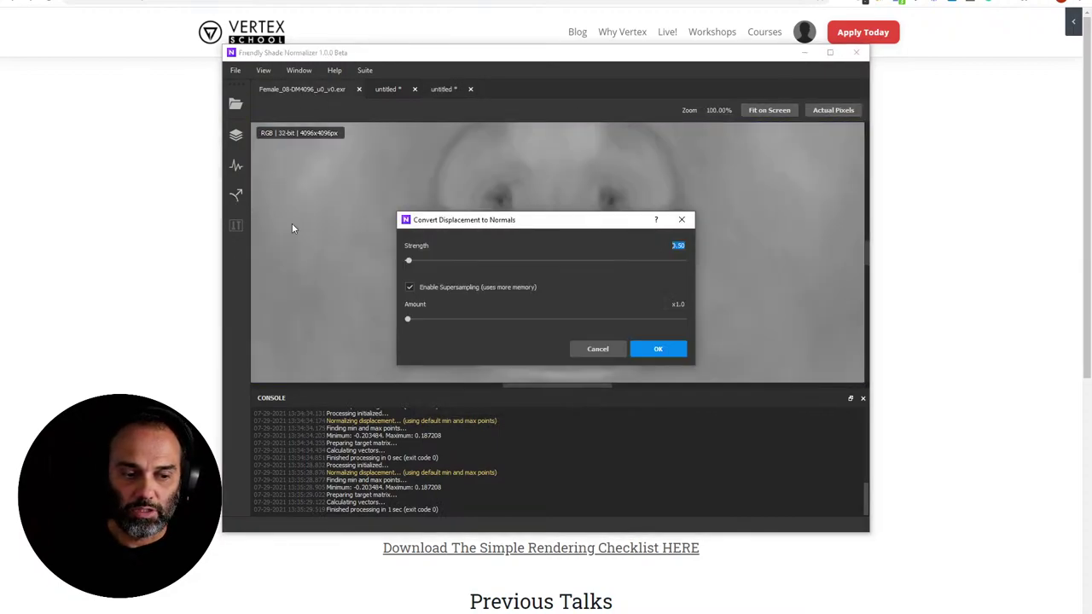
type("1")
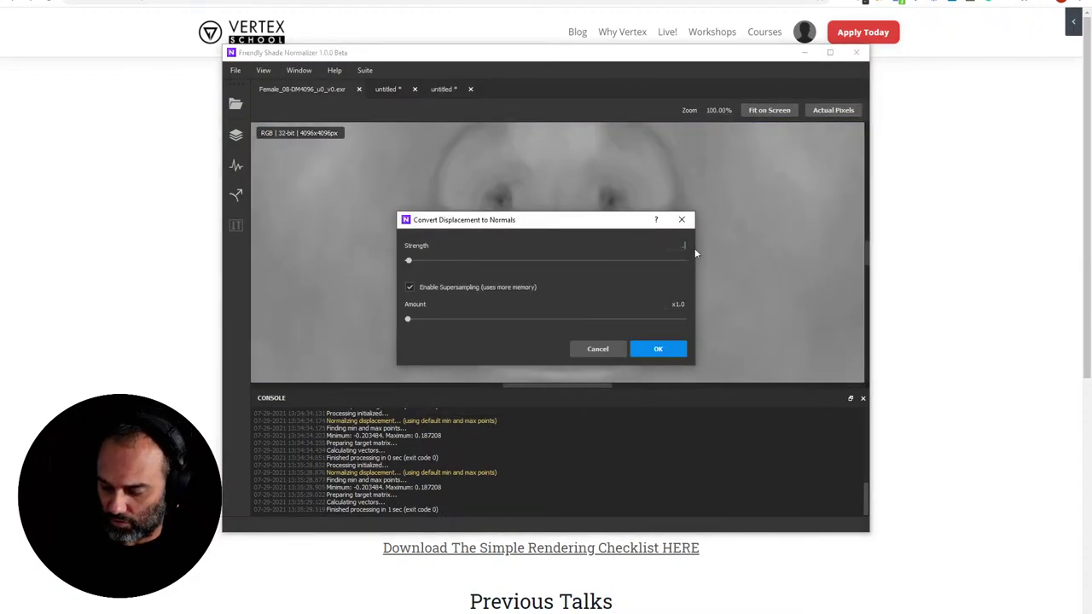
key("Return")
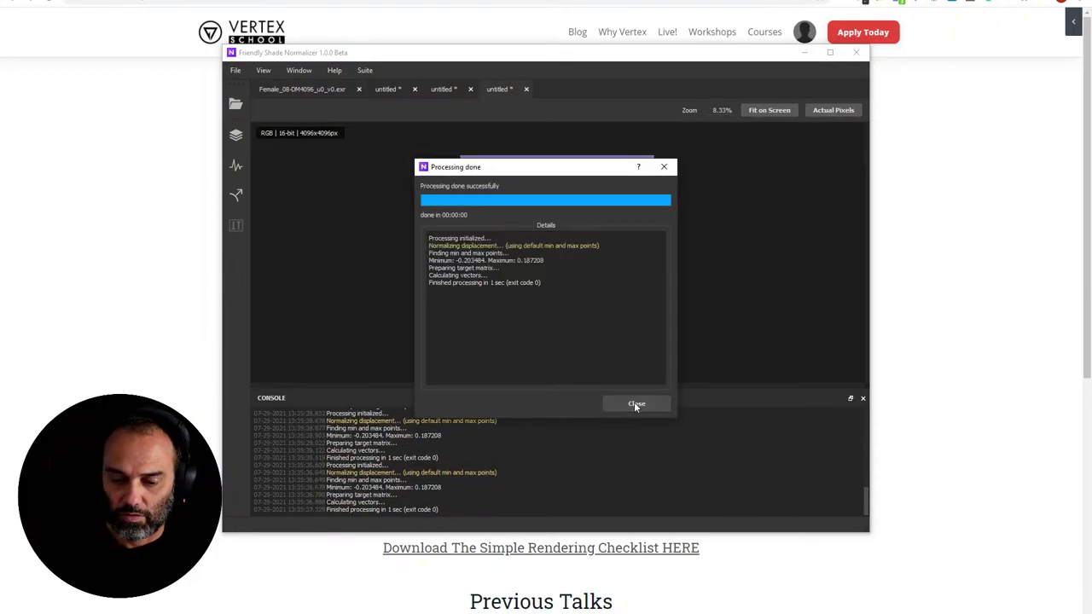
left_click(634, 403)
left_click(833, 110)
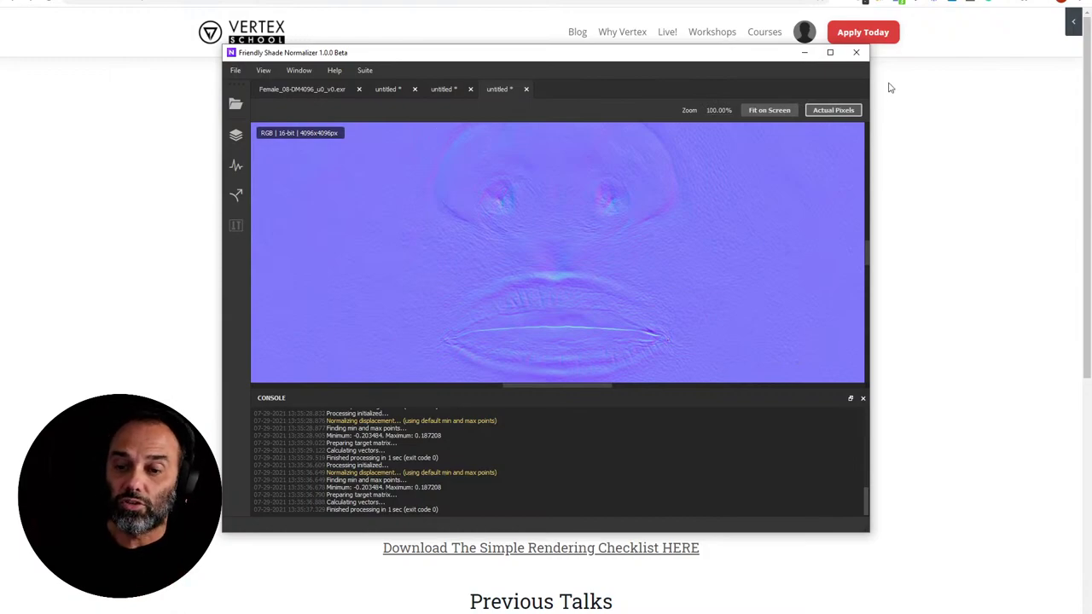
Step: Maximize the Normalizer window and compare the three normal maps of different strengths
left_click(829, 52)
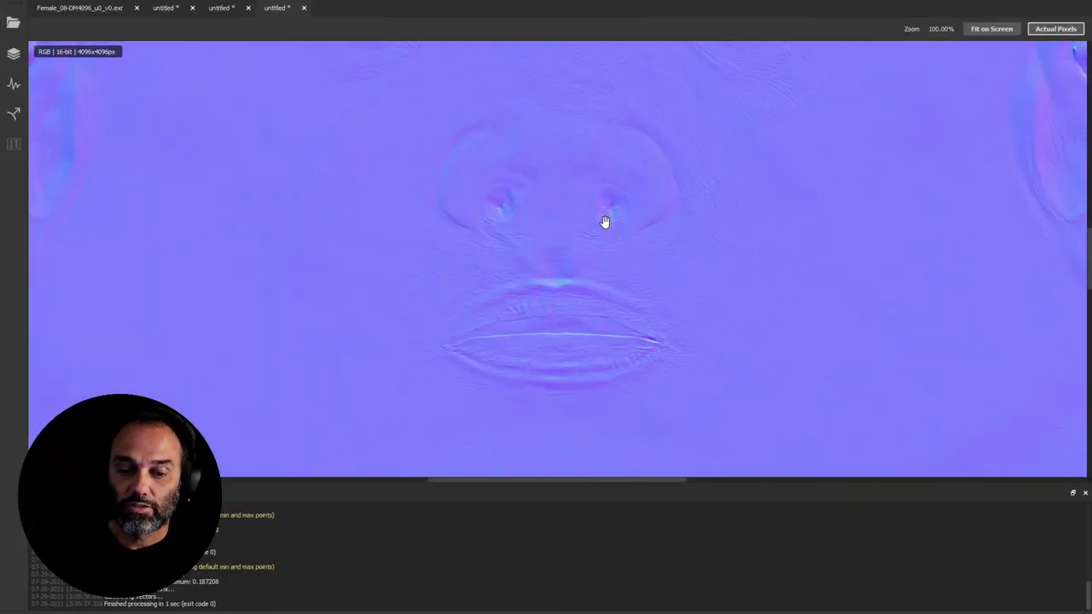
left_click(225, 10)
left_click(173, 8)
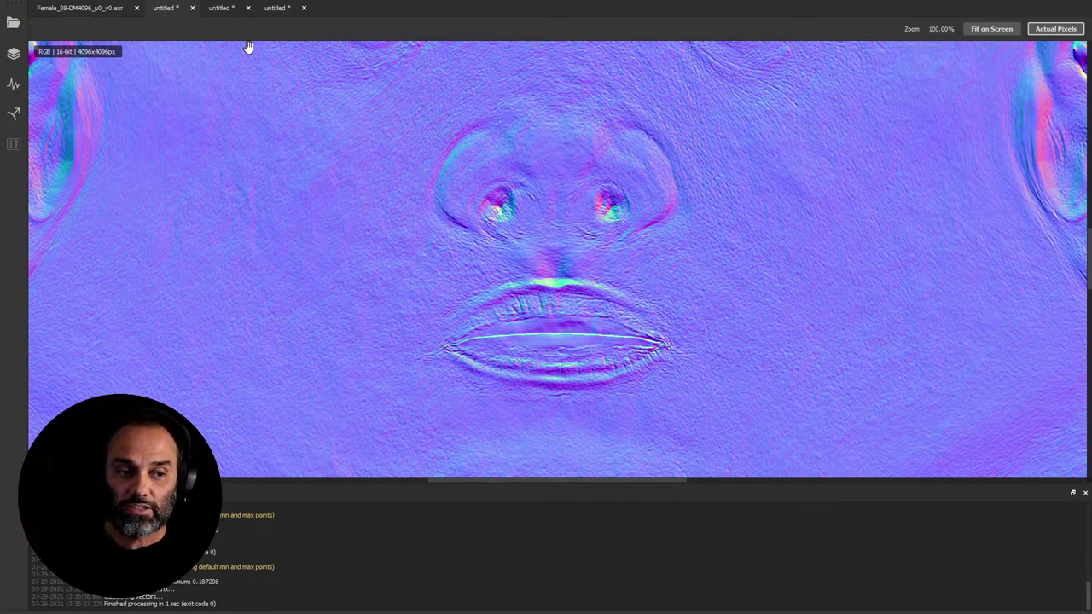
Step: Save the strongest normal map as a PNG named 1 in the sourceimages folder
left_click(13, 22)
left_click(48, 41)
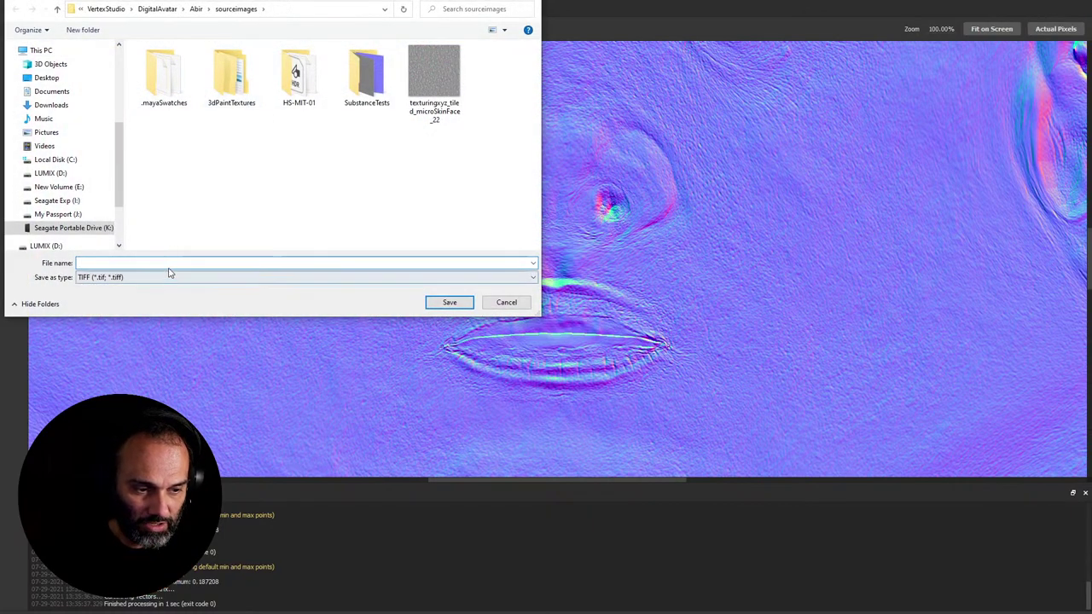
left_click(175, 279)
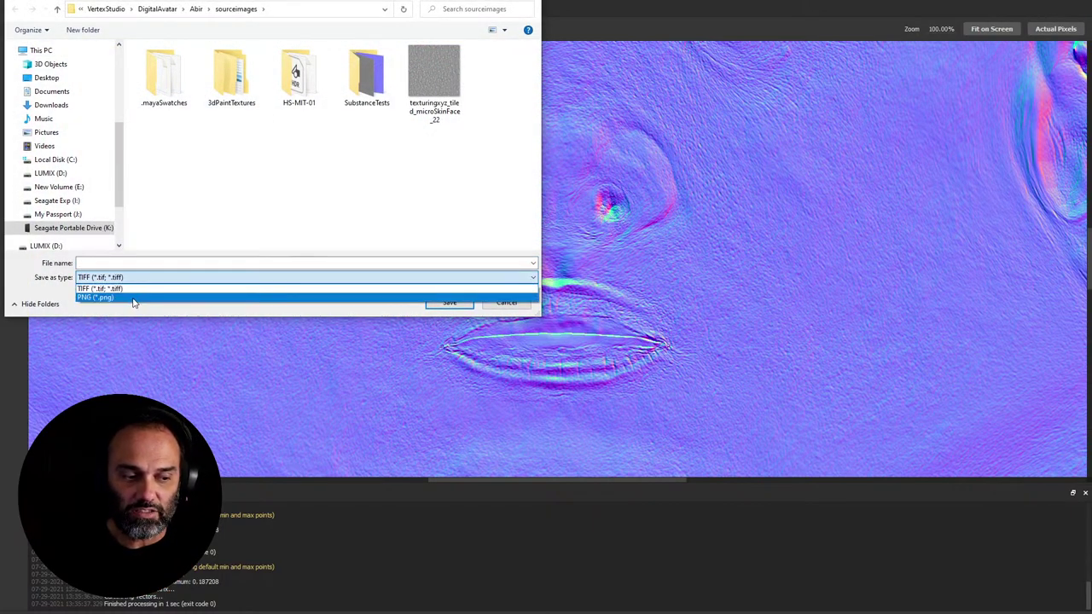
left_click(132, 297)
left_click(154, 263)
type("1")
left_click(450, 303)
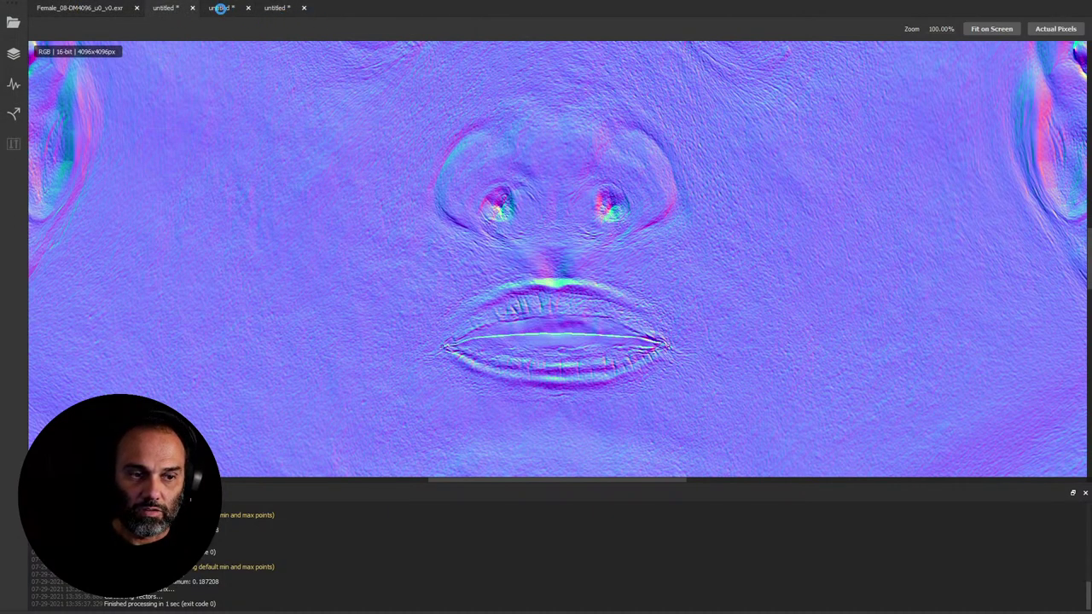
Step: Save the second, medium-strength normal map as a PNG named 2 in the sourceimages folder
left_click(13, 22)
left_click(52, 40)
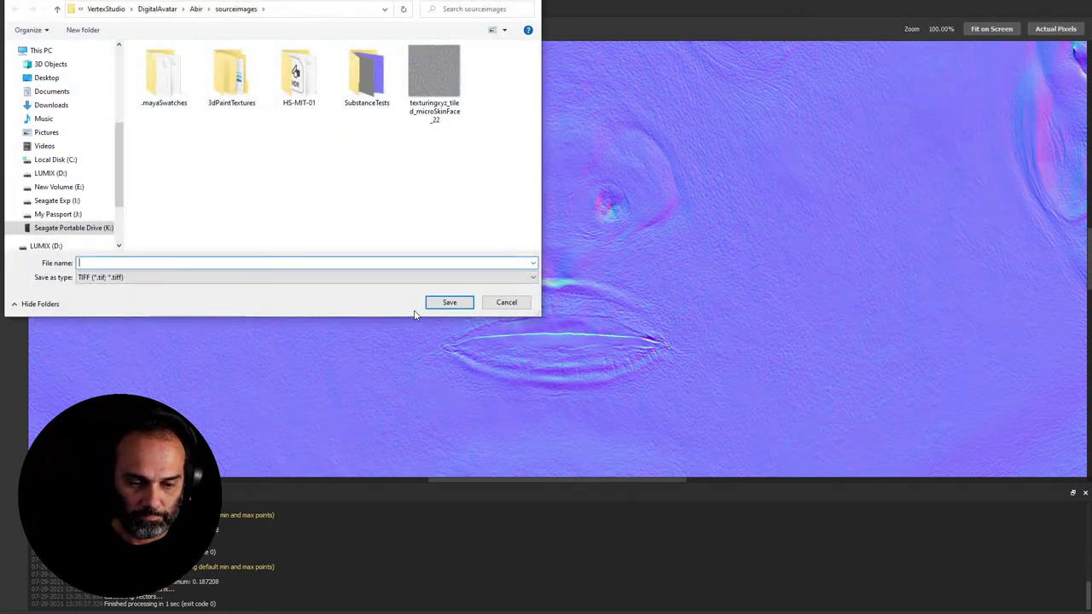
type("2")
left_click(402, 279)
left_click(383, 297)
left_click(449, 303)
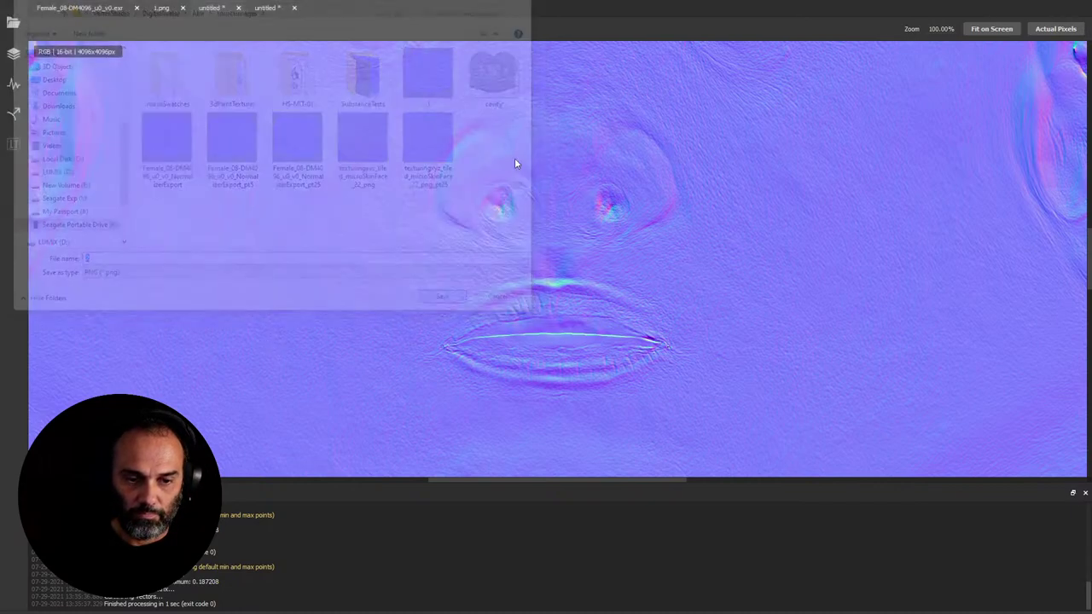
Step: Save the third, weakest normal map as a PNG named 3 in the sourceimages folder
left_click(268, 8)
left_click(12, 22)
left_click(29, 45)
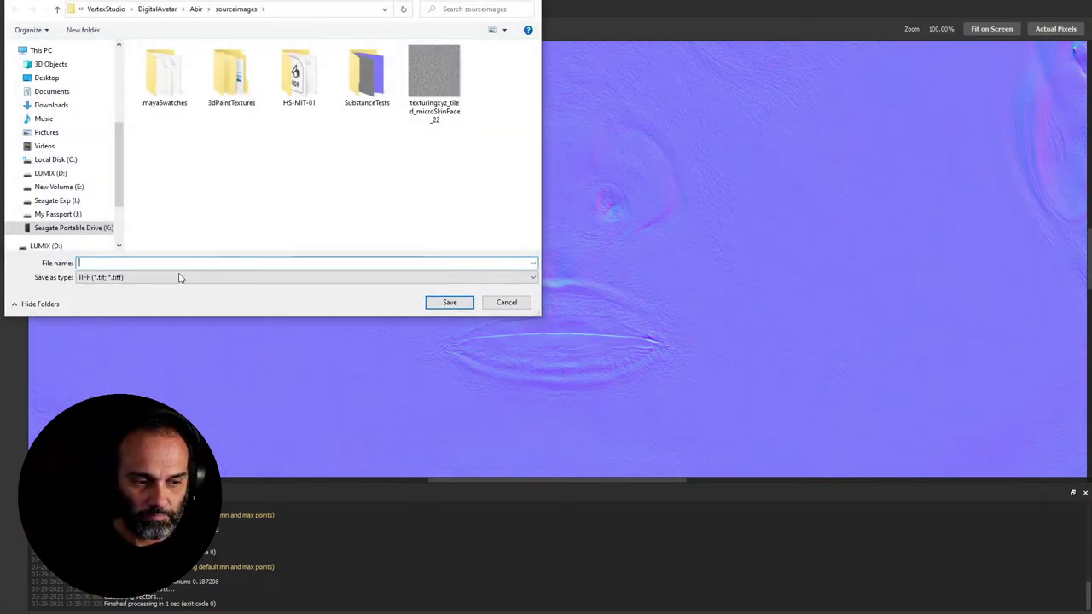
type("3")
left_click(127, 283)
left_click(128, 282)
left_click(158, 299)
left_click(449, 302)
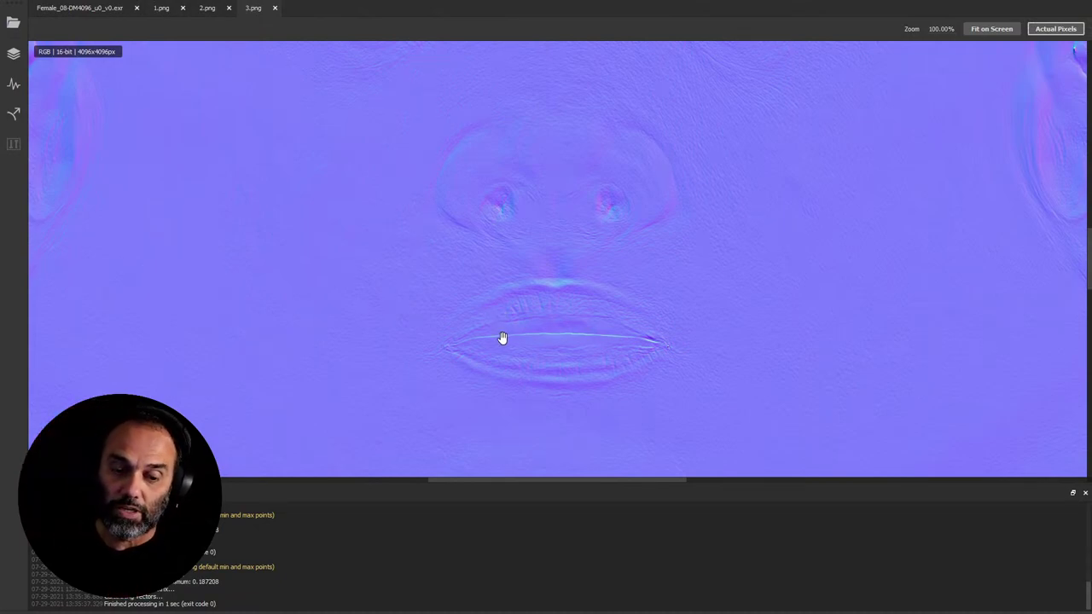
Step: Display the 2.png normal map and look over the tiled microSkinFace_22 textures in the sourceimages folder without opening any
left_click(207, 9)
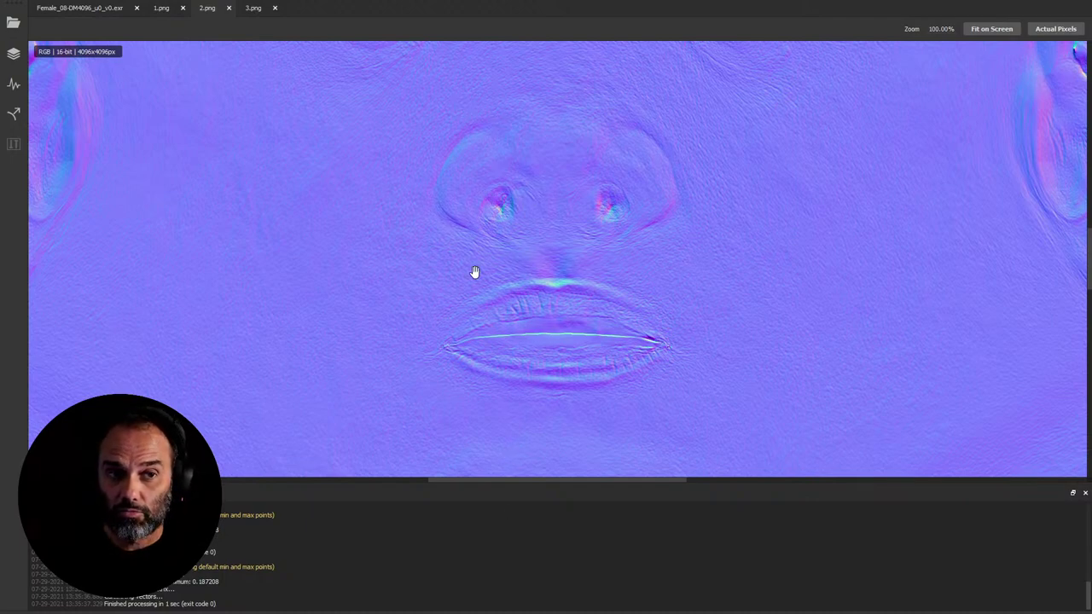
mouse_move(461, 613)
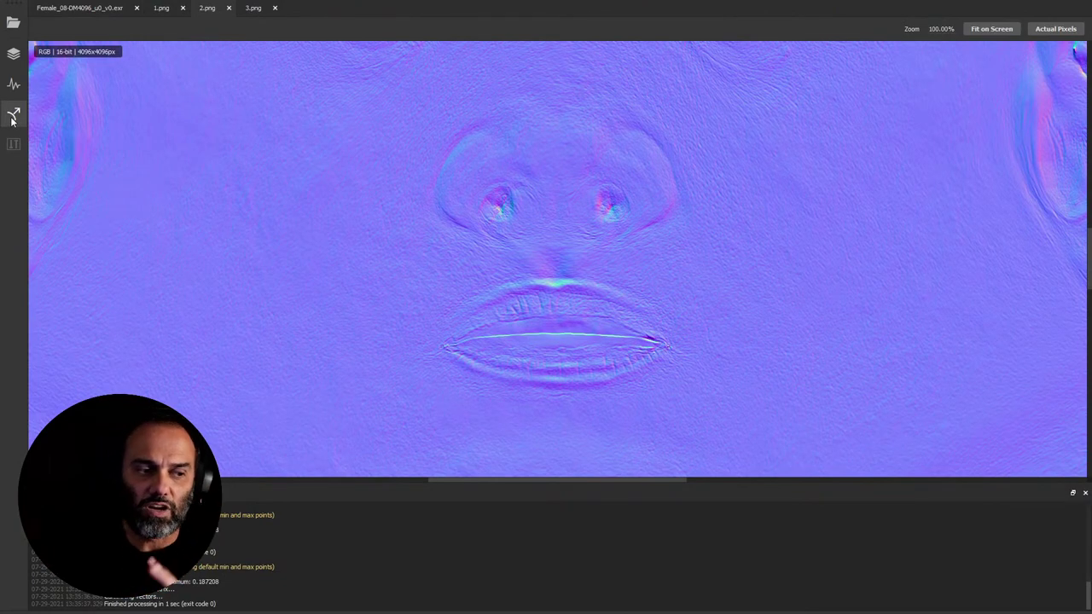
left_click(13, 23)
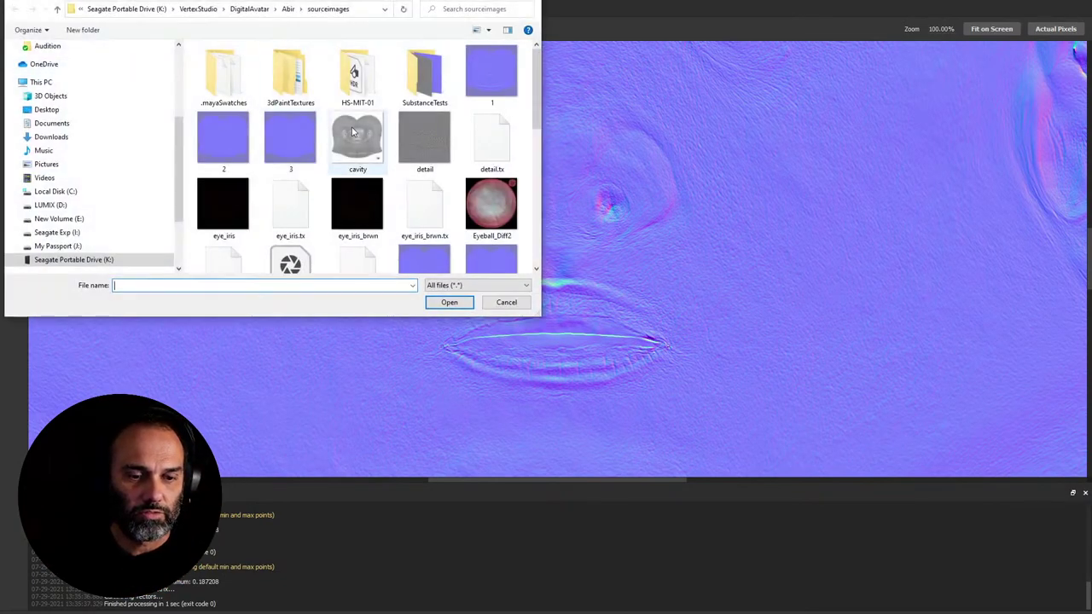
scroll(473, 175, "down", 10)
left_click(226, 220)
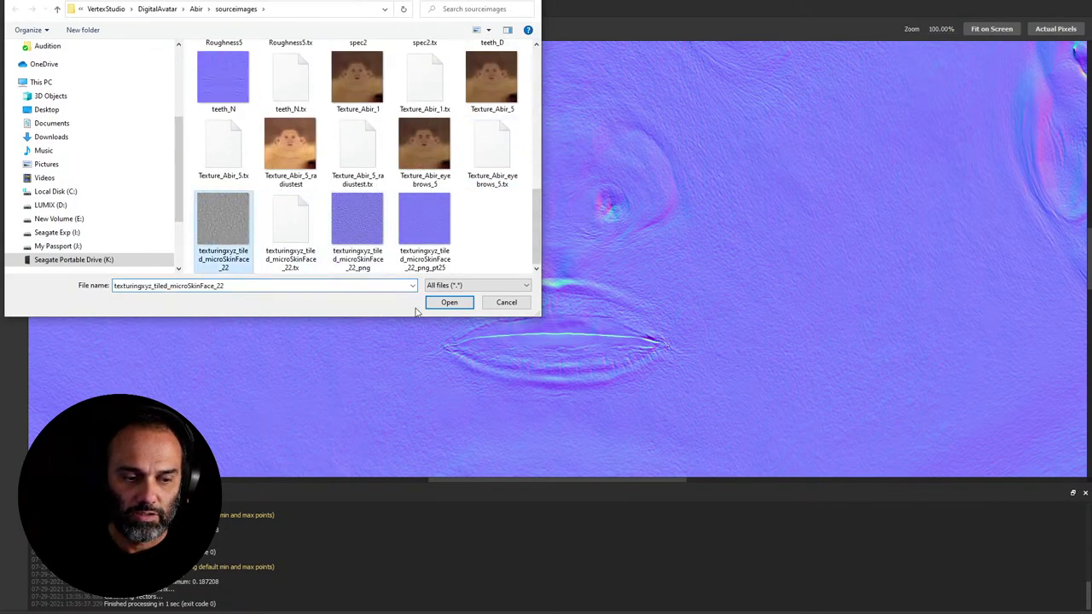
left_click(366, 222)
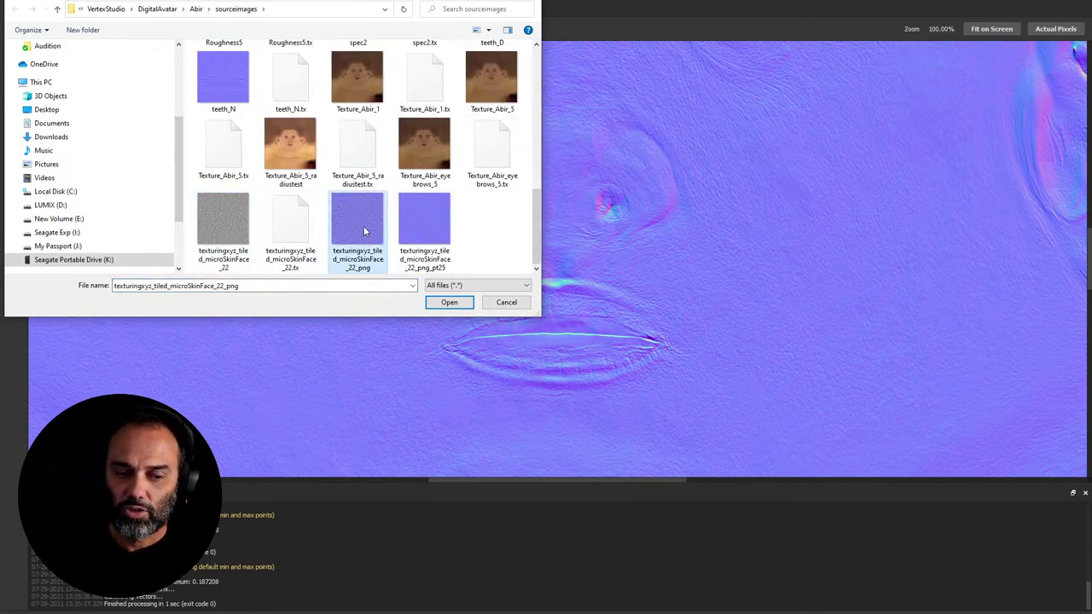
left_click(423, 215)
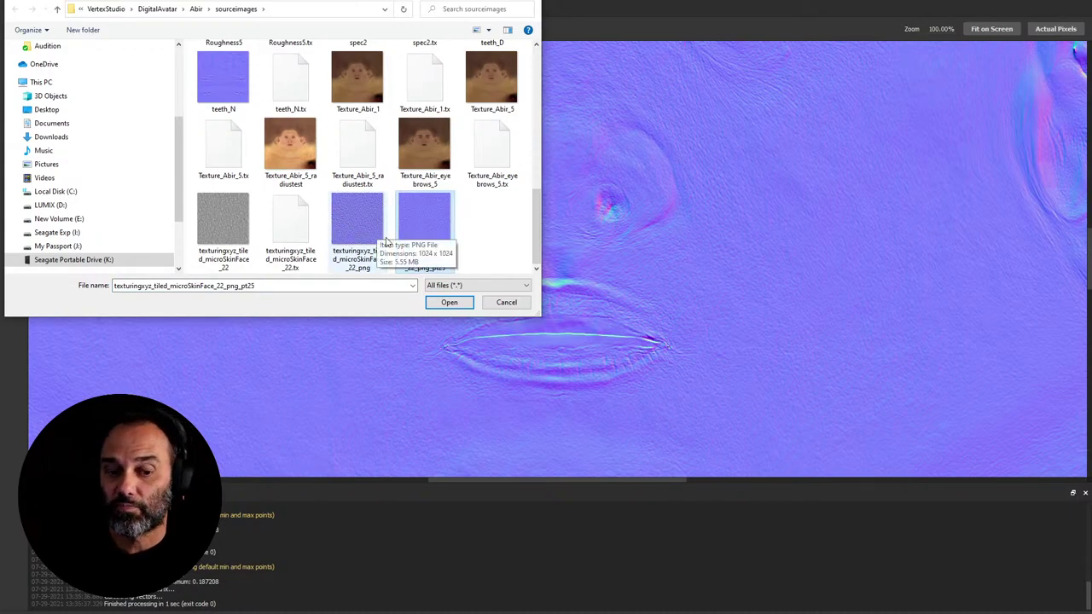
left_click(505, 305)
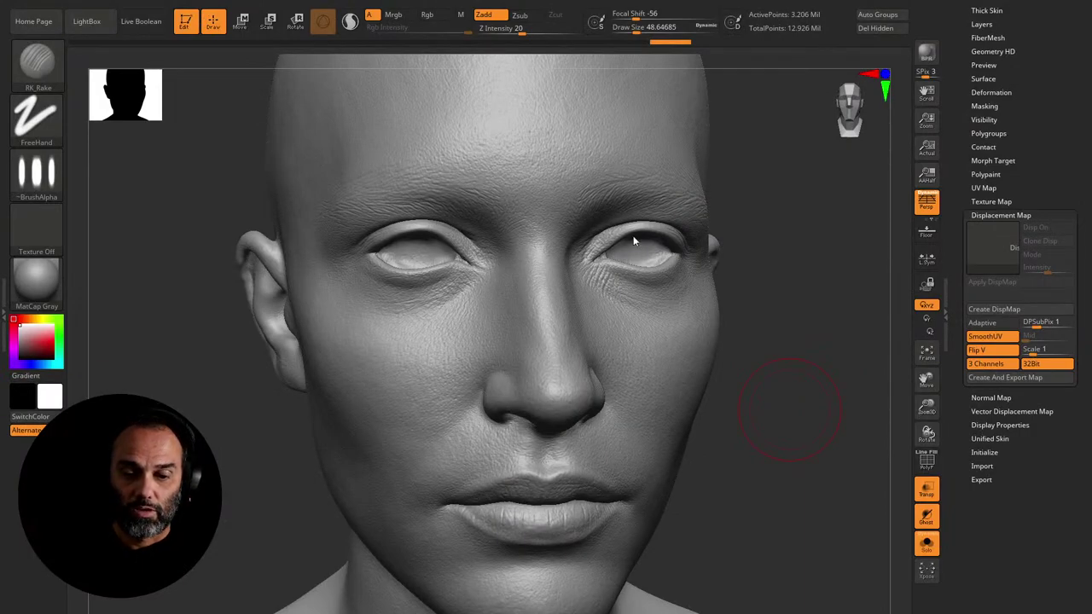
Step: Switch to Marmoset Toolbag and start a new scene, discarding the unsaved changes
key("super")
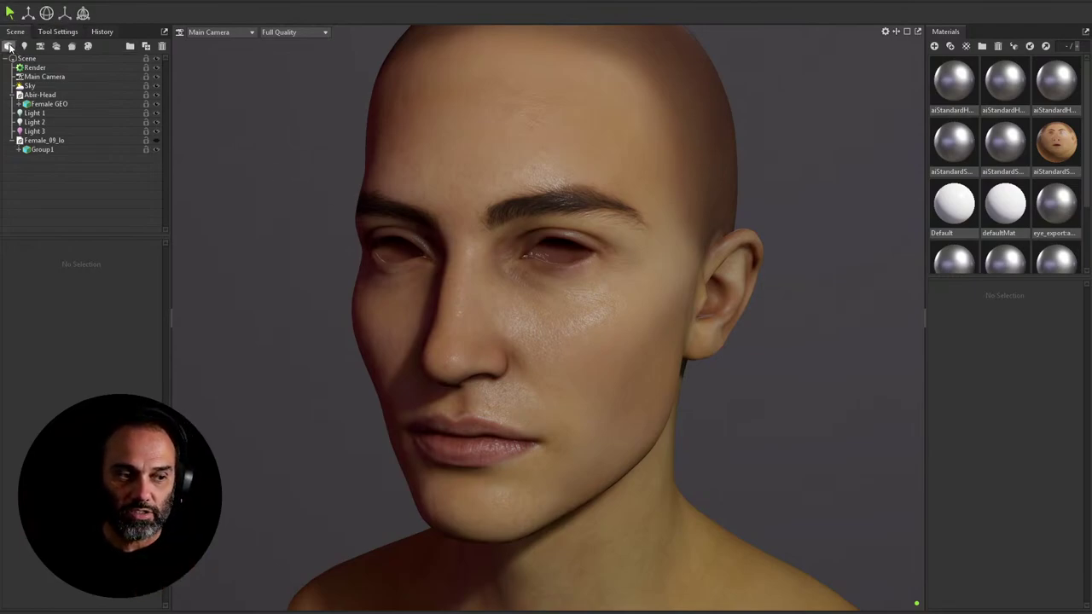
left_click(12, 1)
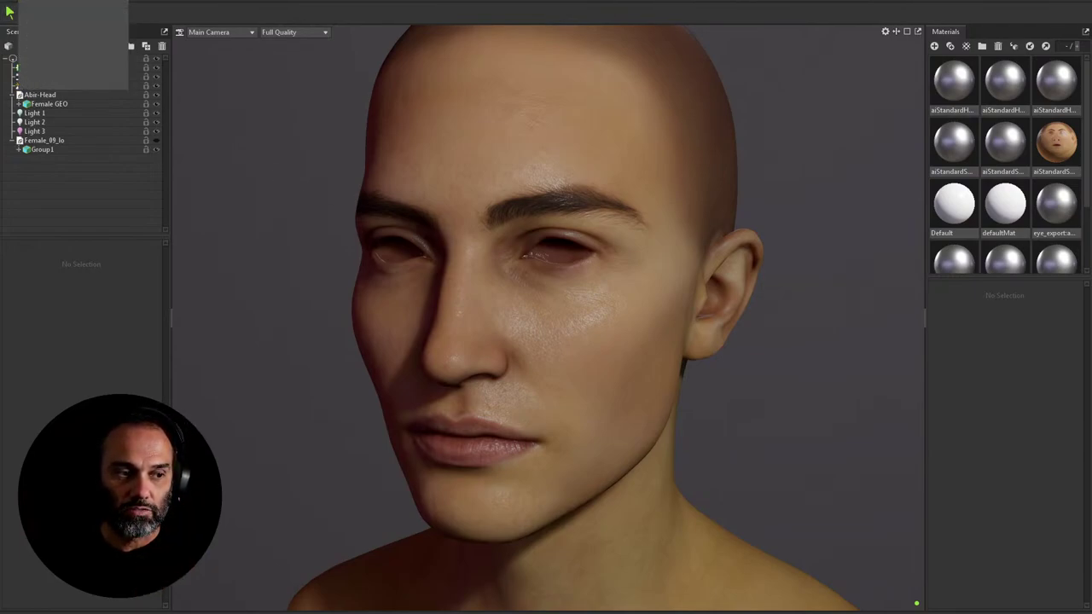
left_click(47, 1)
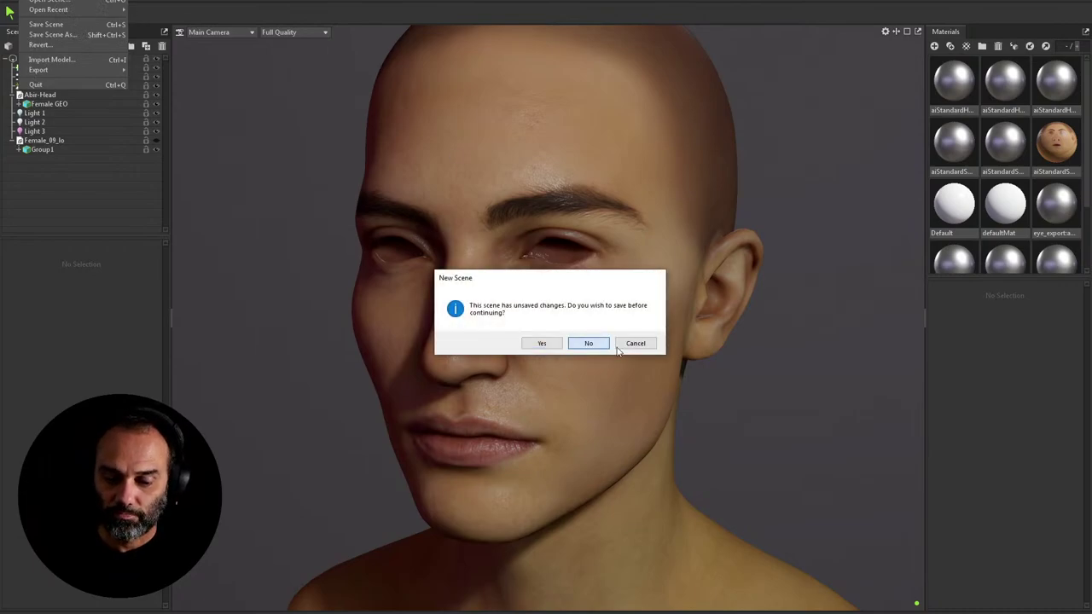
left_click(588, 343)
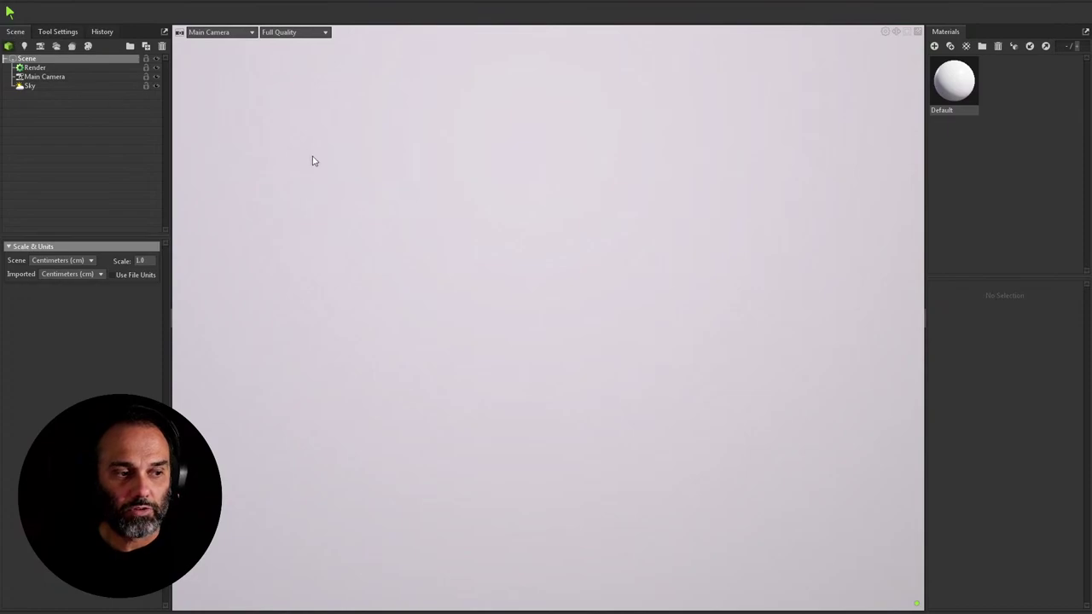
Step: Import the Female_09_lo OBJ model from the project's scenes folder
key("ctrl+i")
left_click(327, 4)
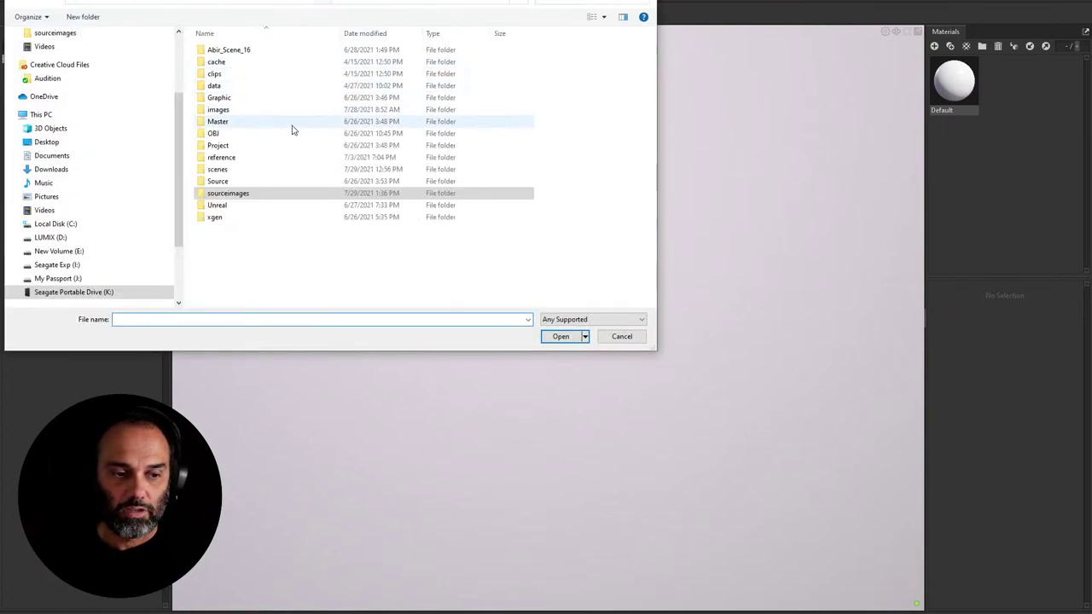
left_click(241, 169)
double_click(242, 169)
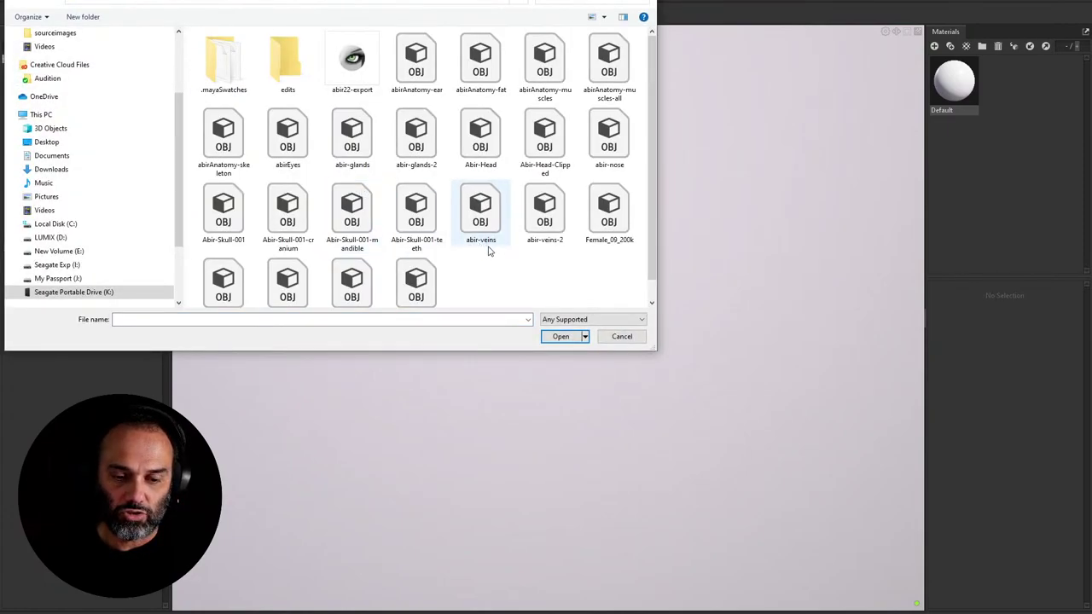
scroll(521, 261, "down", 1)
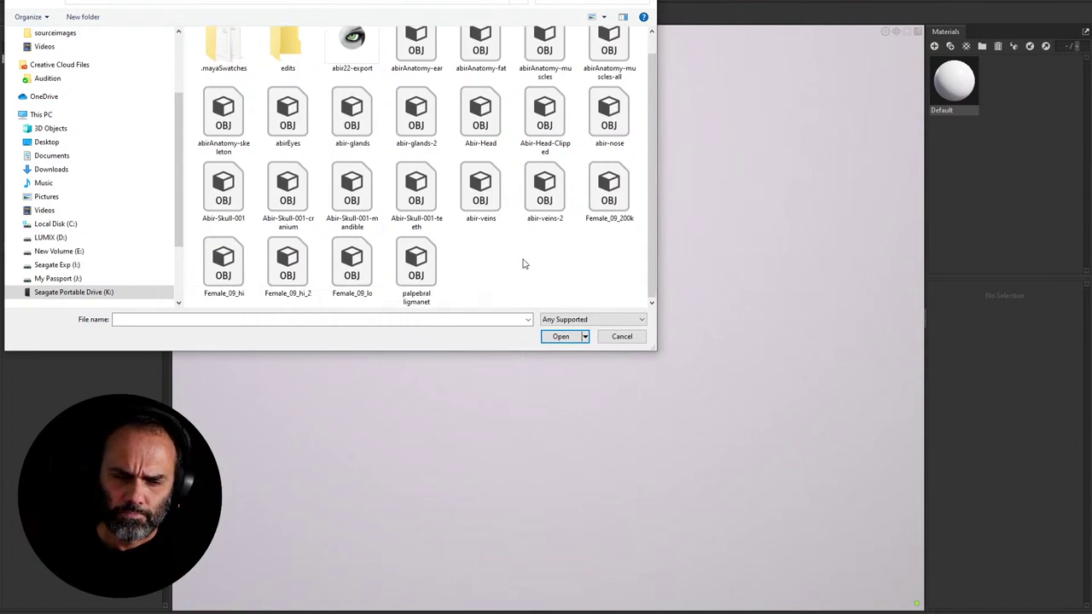
left_click(338, 283)
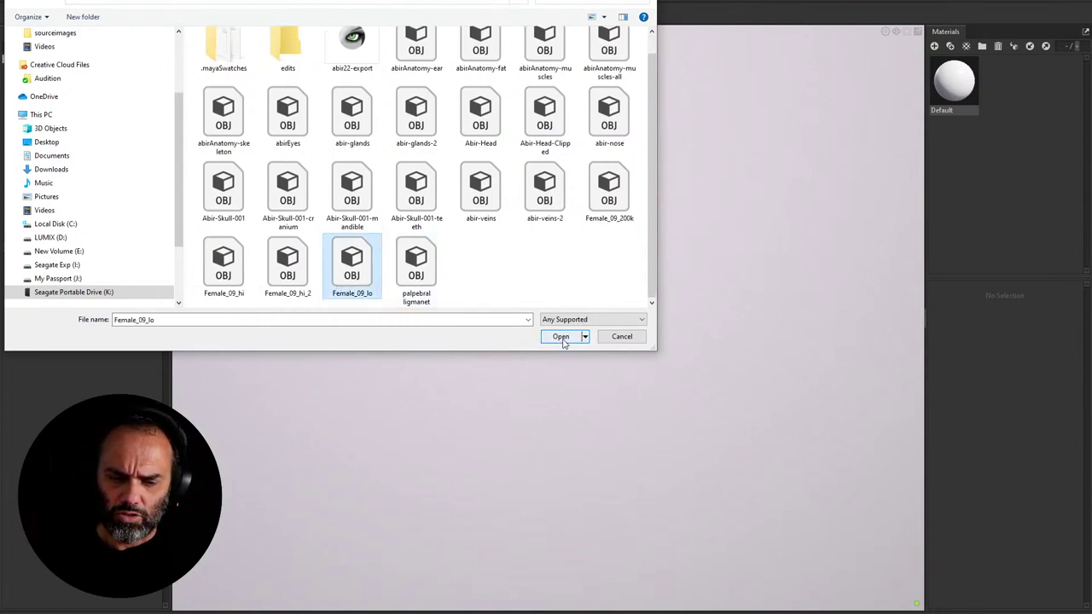
left_click(561, 338)
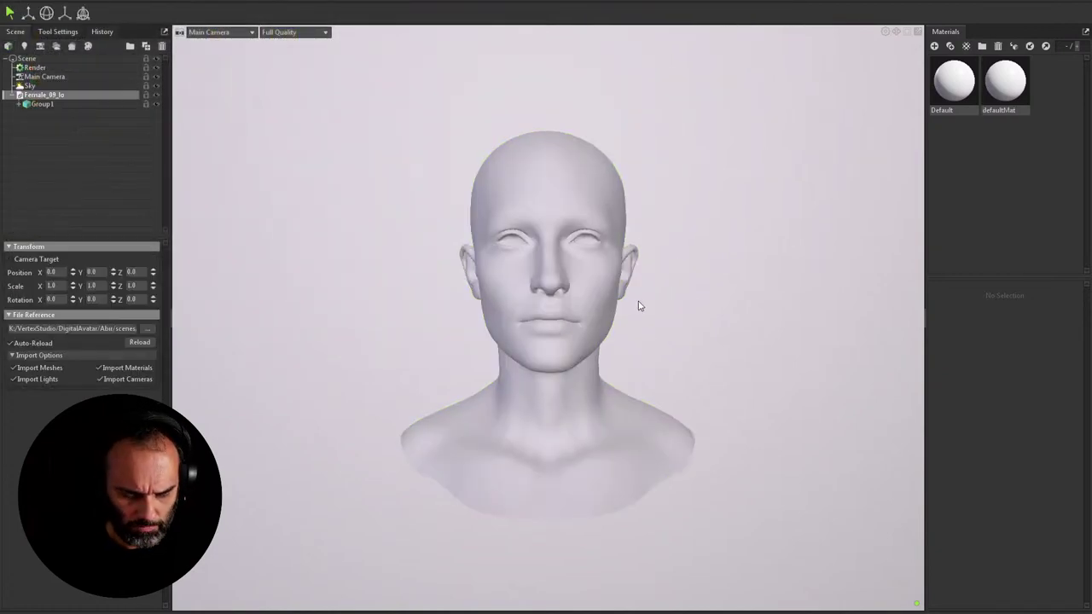
Step: Select the imported head mesh and show the scale reference in the viewport to compare its size
left_click_drag(640, 305, 721, 290)
scroll(725, 333, "up", 3)
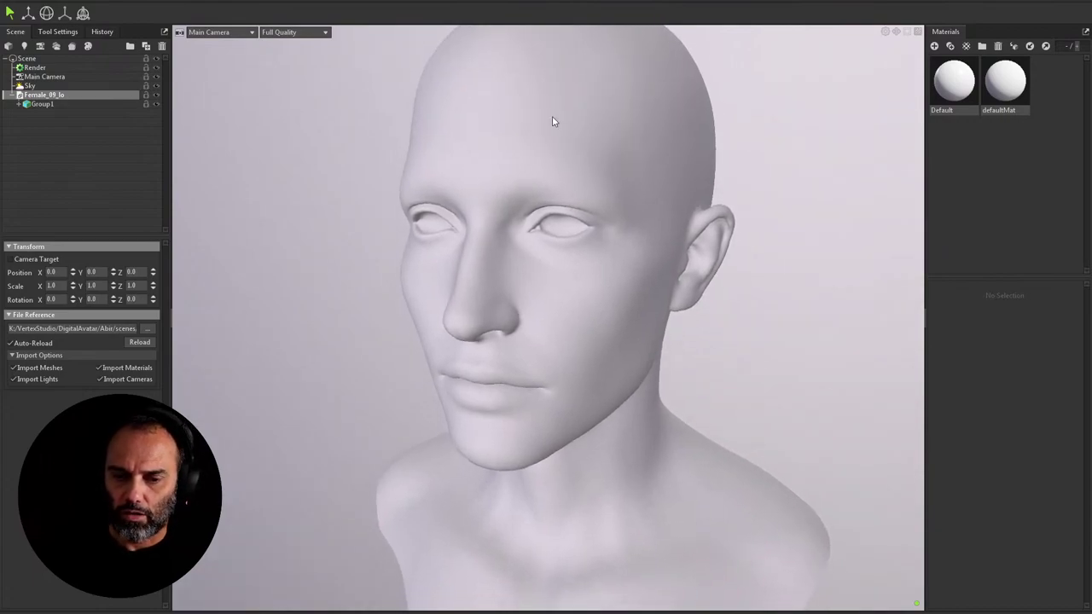
right_click(553, 121)
left_click(575, 154)
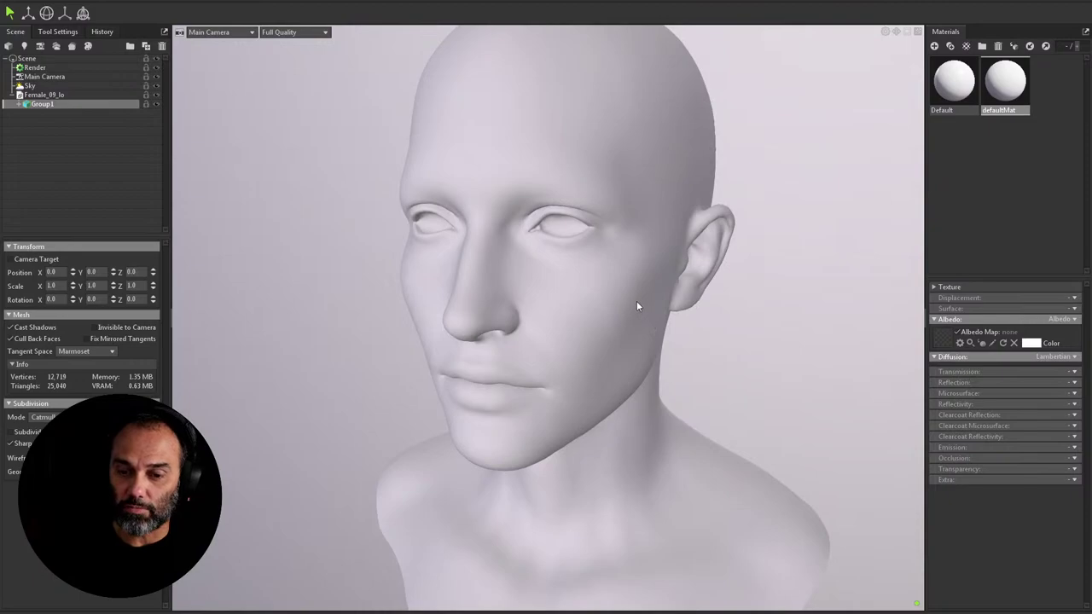
scroll(711, 331, "down", 6)
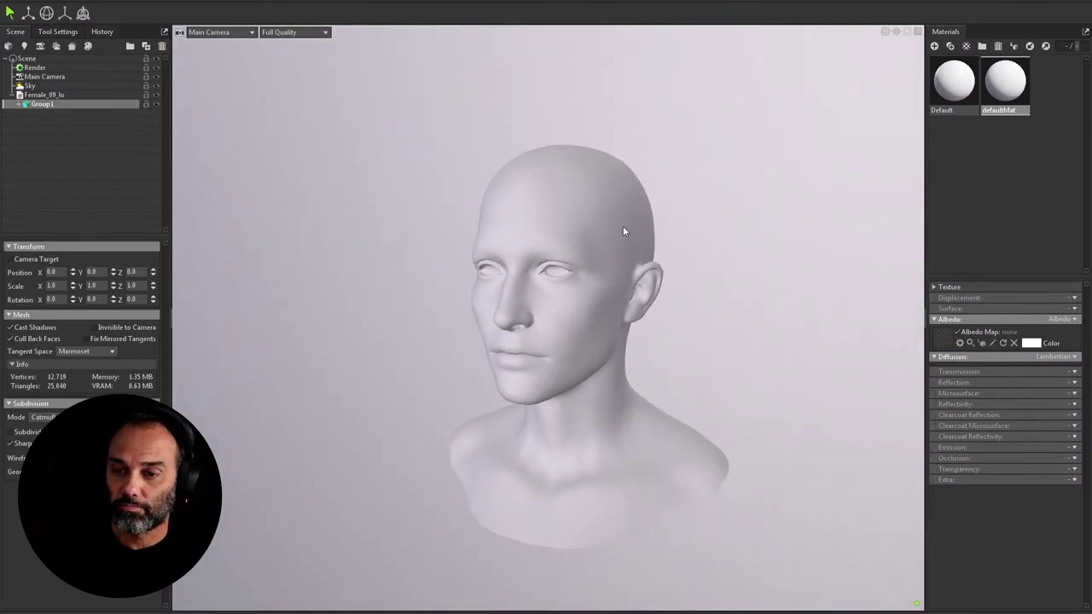
left_click(887, 33)
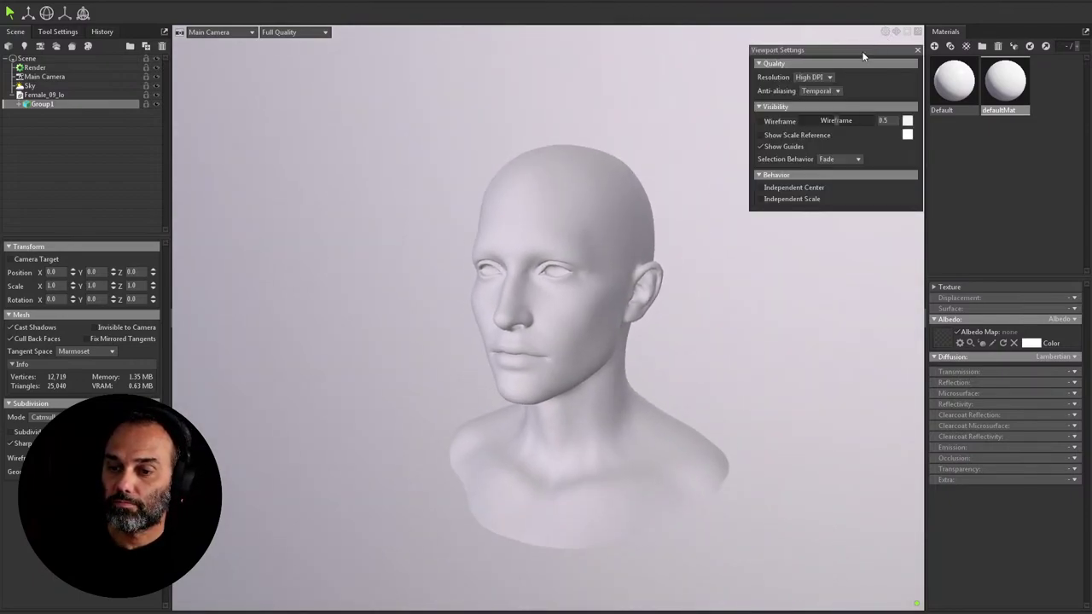
left_click(792, 135)
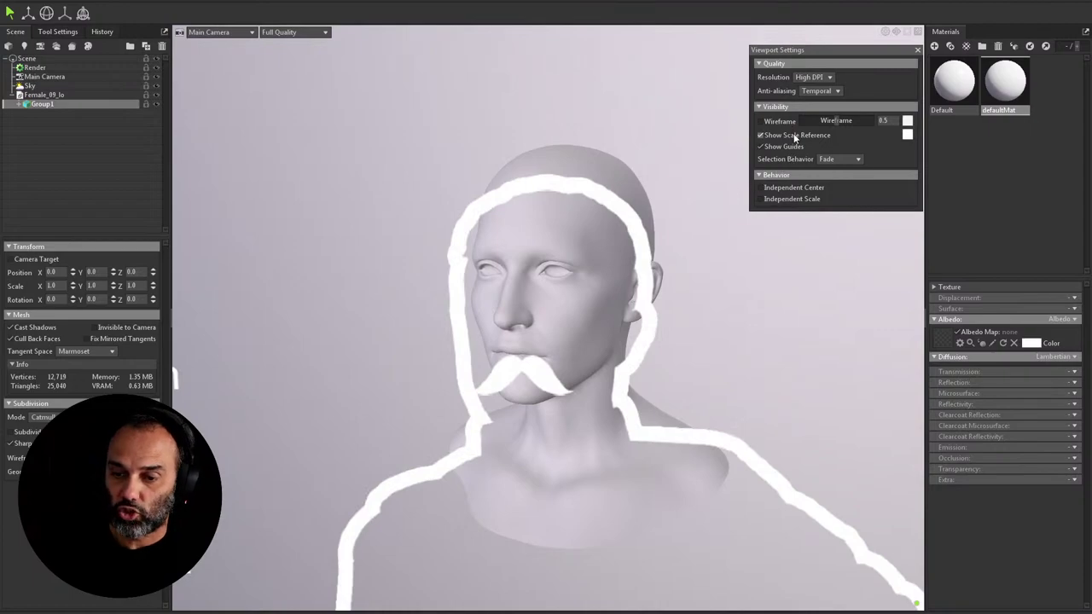
left_click_drag(685, 276, 704, 304)
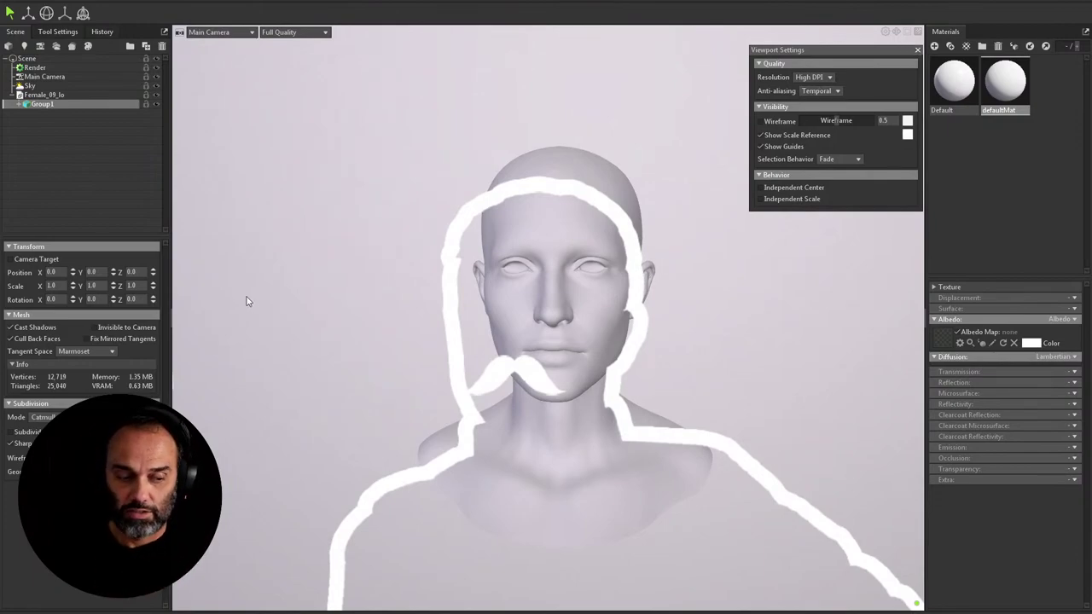
Step: Try millimeters and inches as the scene's imported units, and return them to centimeters
left_click(59, 58)
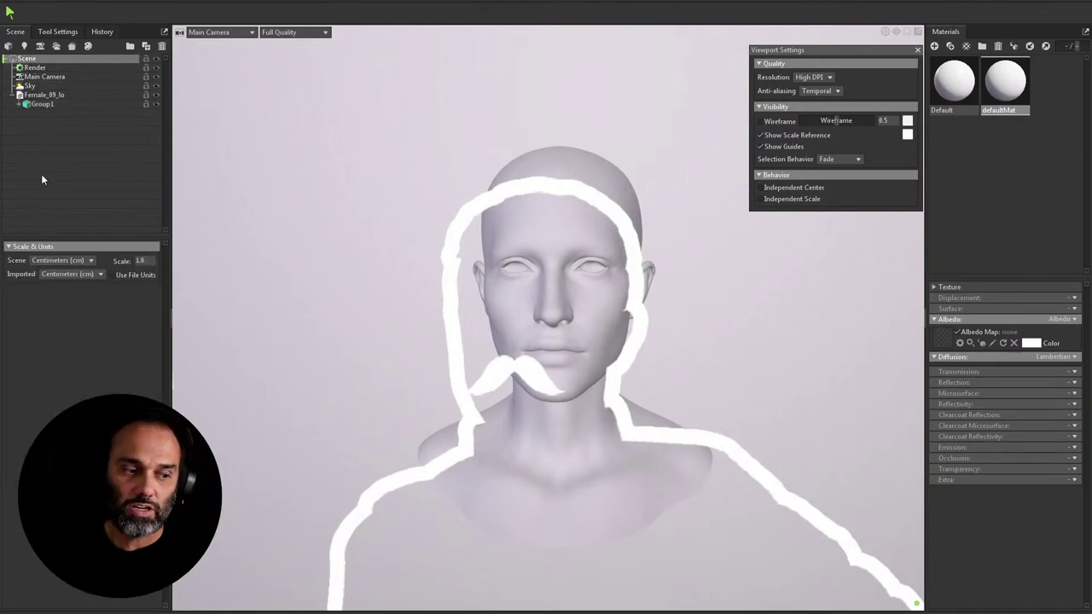
left_click(57, 274)
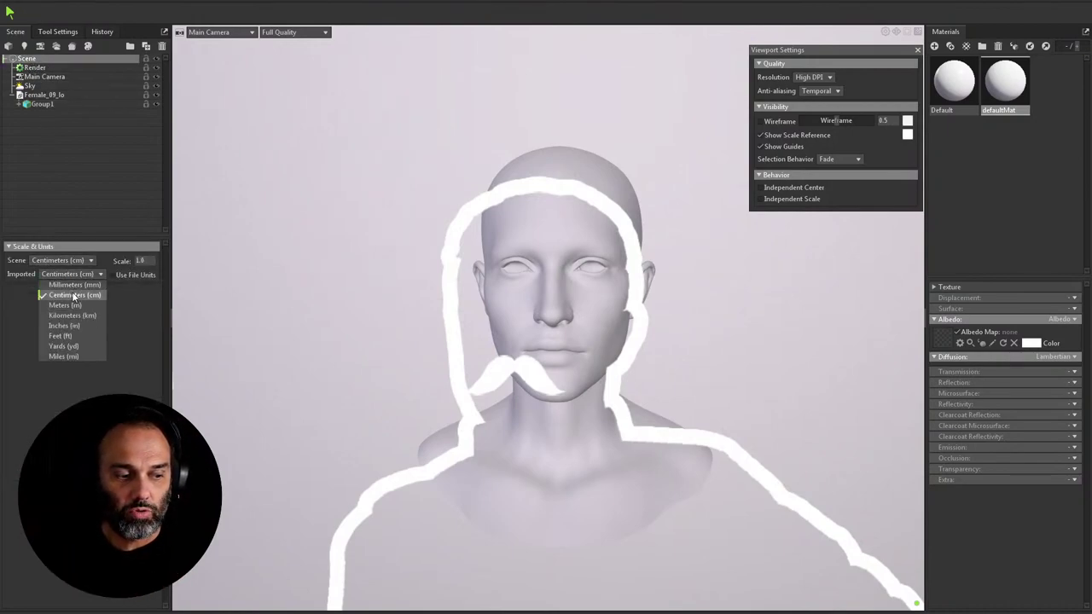
left_click(71, 285)
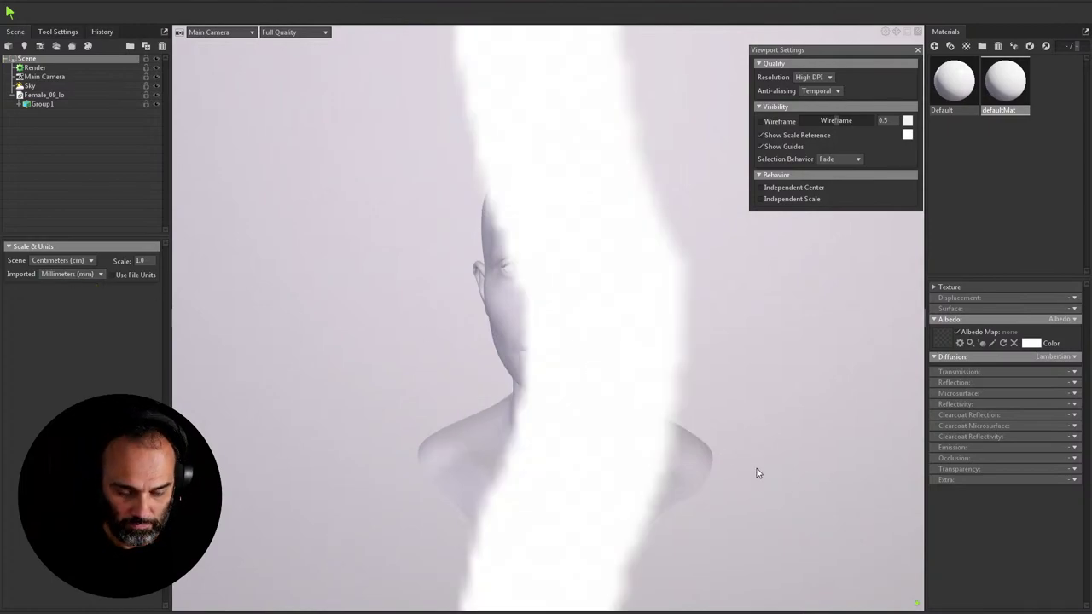
left_click(53, 274)
left_click(76, 328)
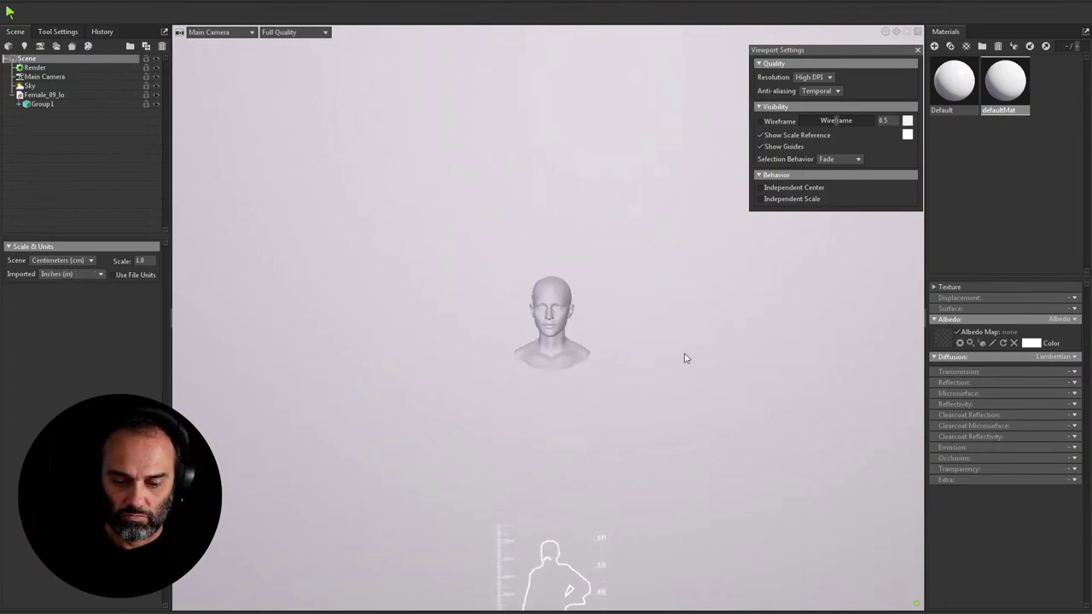
left_click(53, 273)
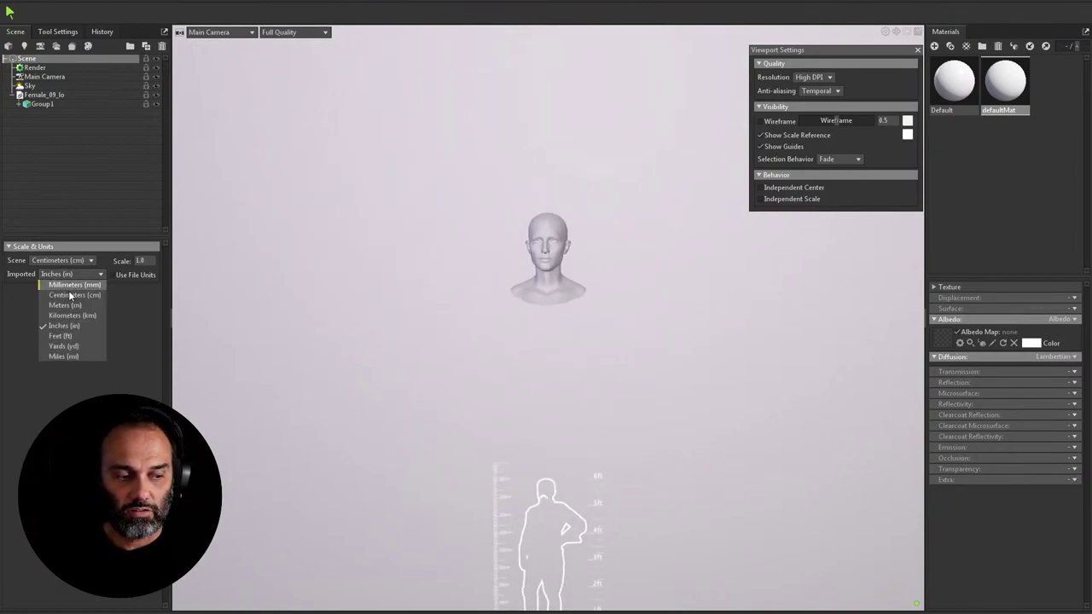
left_click(64, 299)
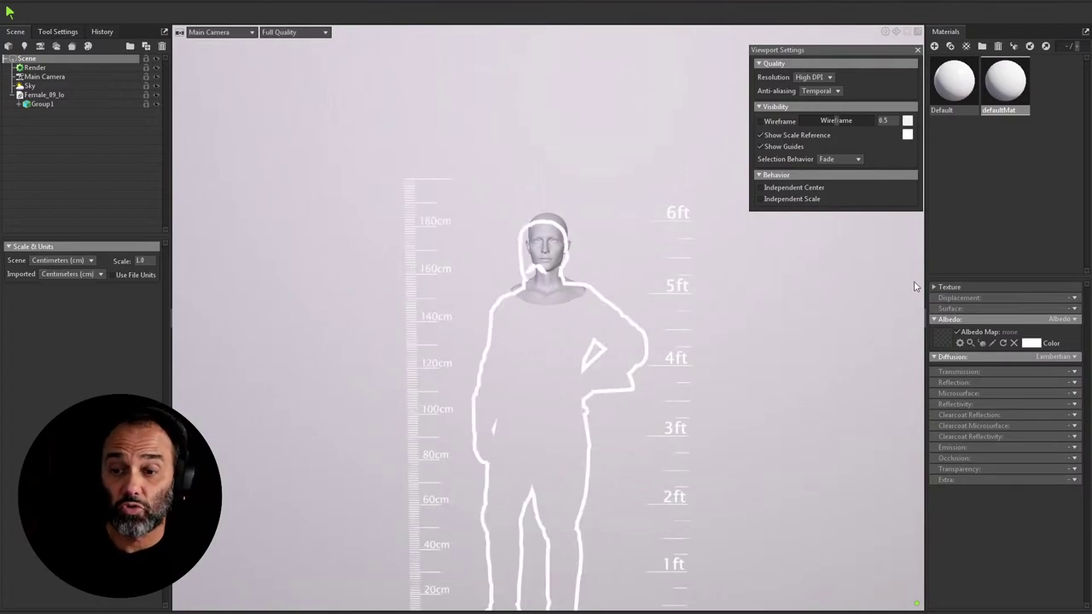
Step: Hide the scale reference in the viewport settings and close them
left_click(918, 50)
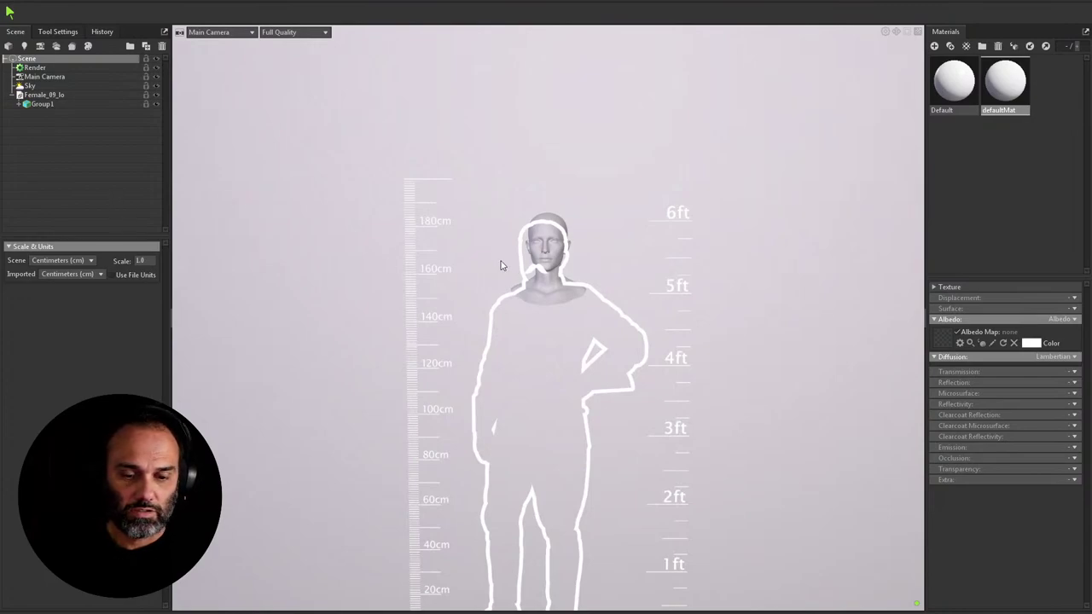
left_click(885, 32)
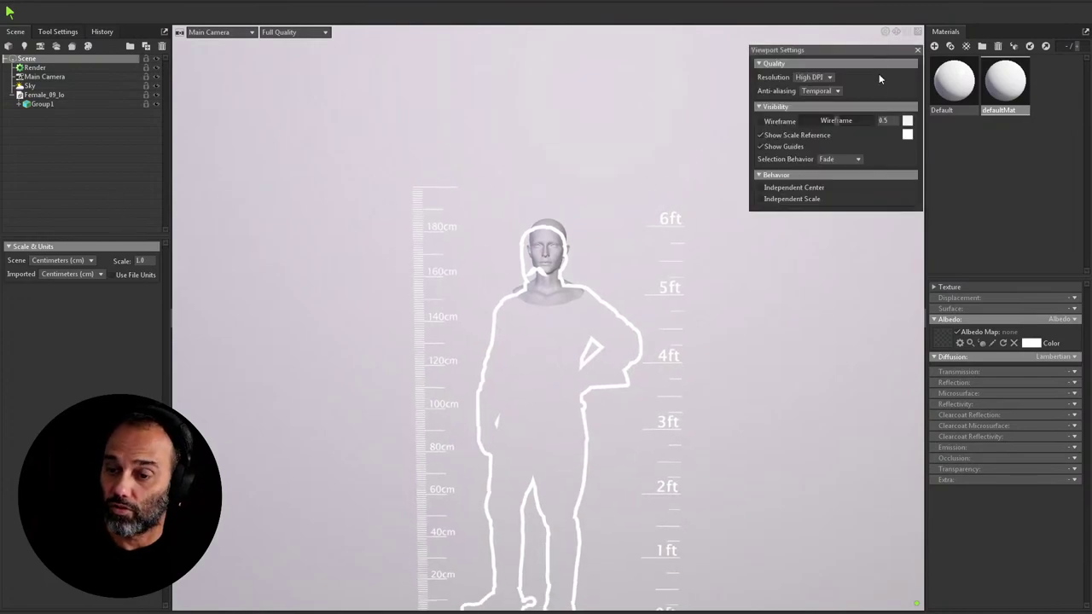
left_click(765, 135)
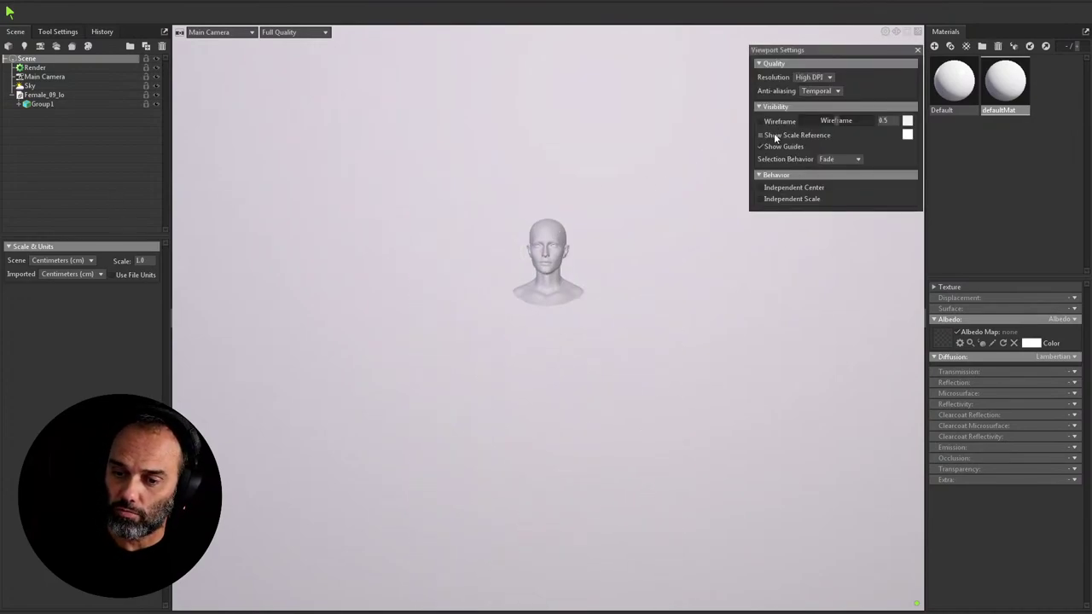
left_click(917, 49)
Step: Set the albedo color of the head's defaultMat material to pure black (000000)
scroll(801, 343, "up", 5)
left_click_drag(723, 152, 641, 305)
scroll(722, 285, "up", 3)
left_click_drag(721, 285, 707, 307)
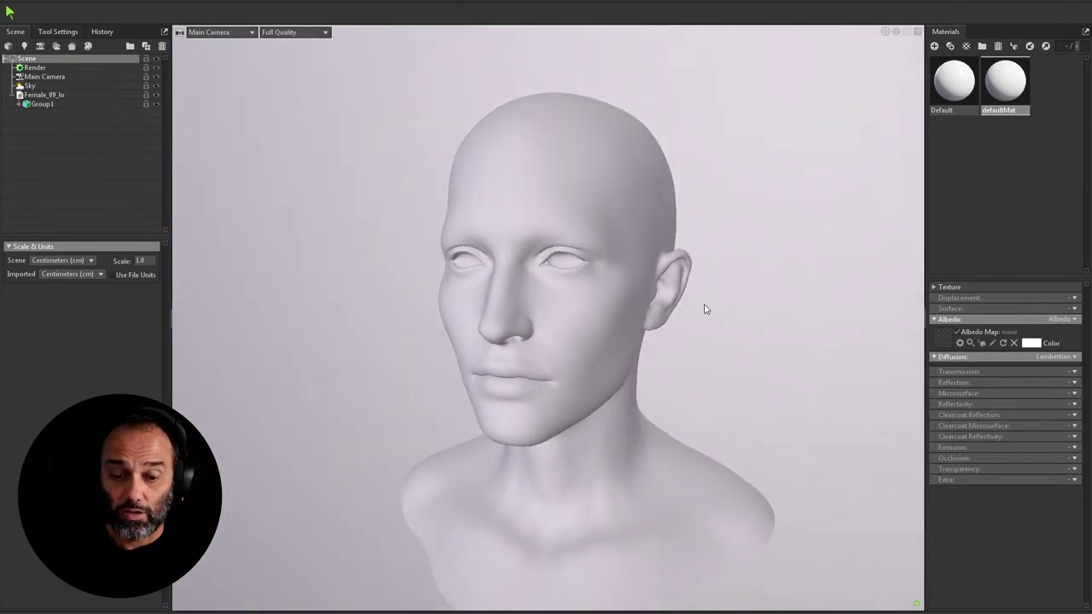
left_click(1032, 344)
left_click_drag(110, 156, 96, 211)
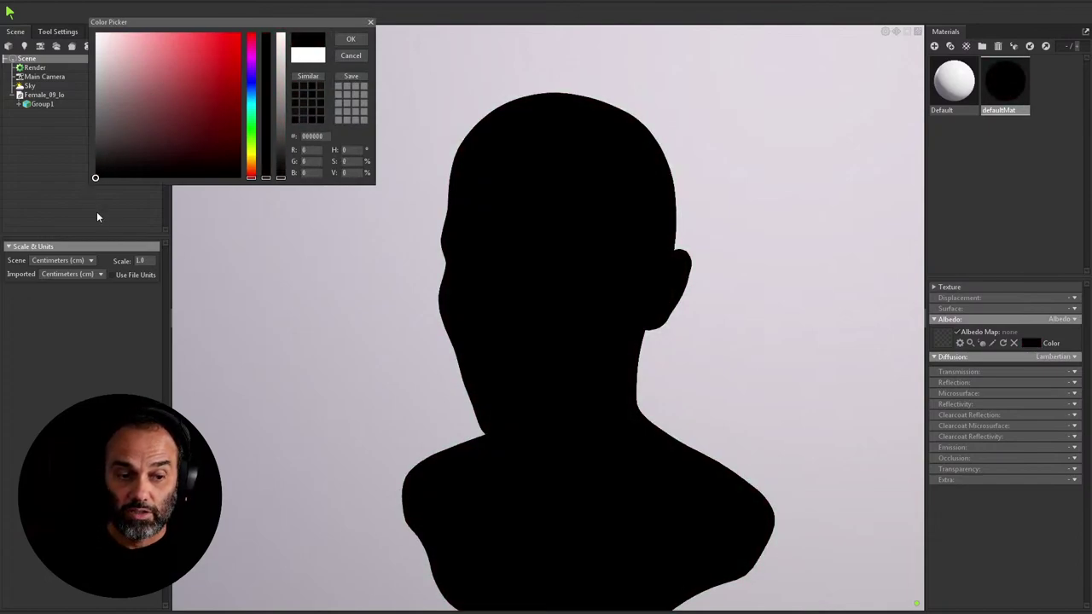
left_click(351, 40)
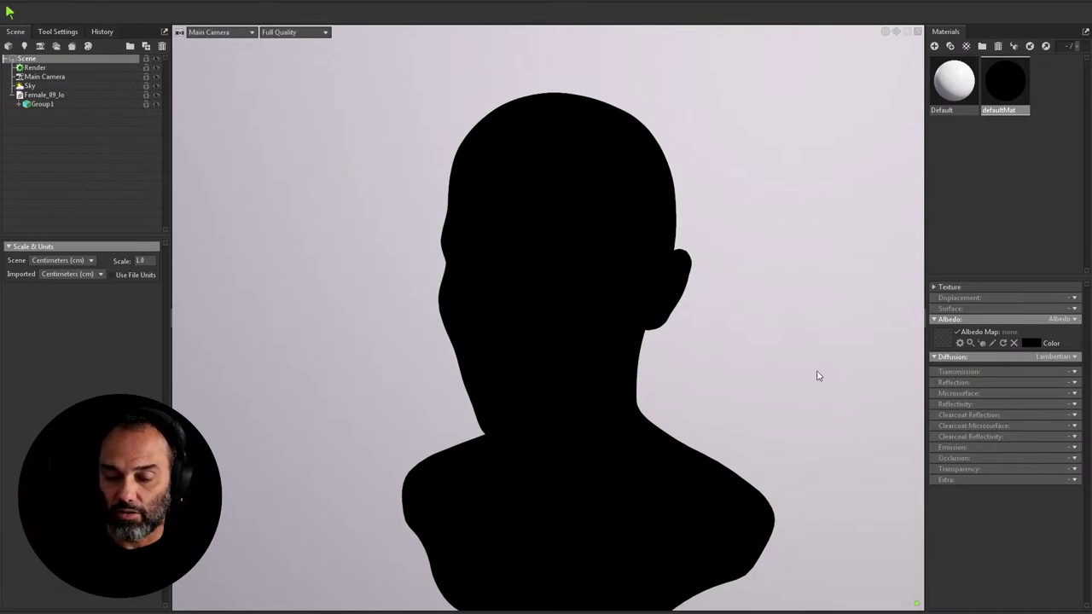
left_click_drag(851, 482, 901, 415)
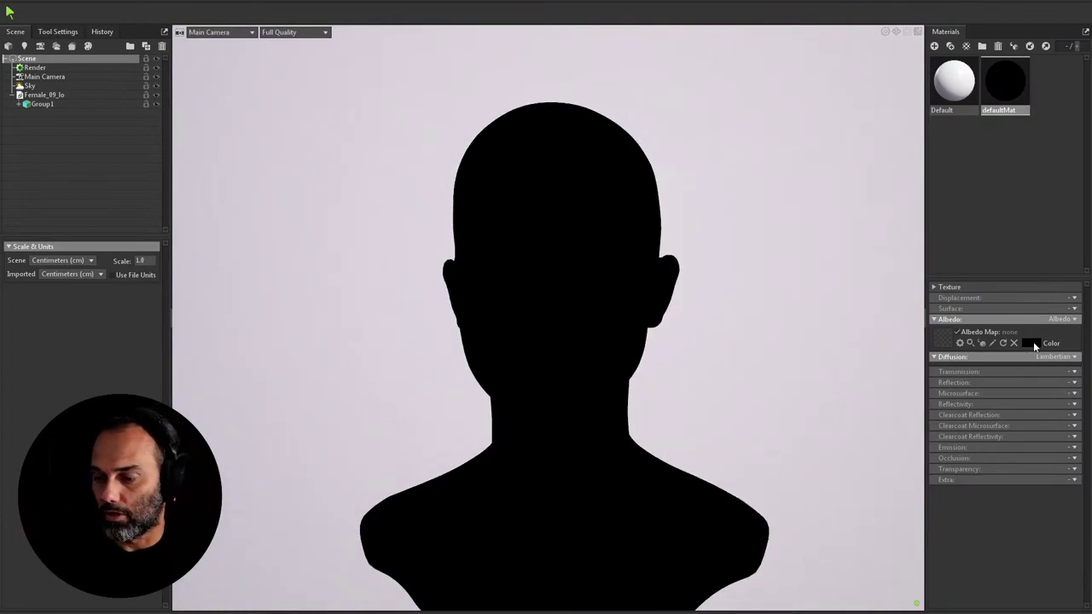
Step: Set the albedo color of the defaultMat material to pure white (ffffff)
left_click(1029, 345)
left_click_drag(118, 80, 81, 28)
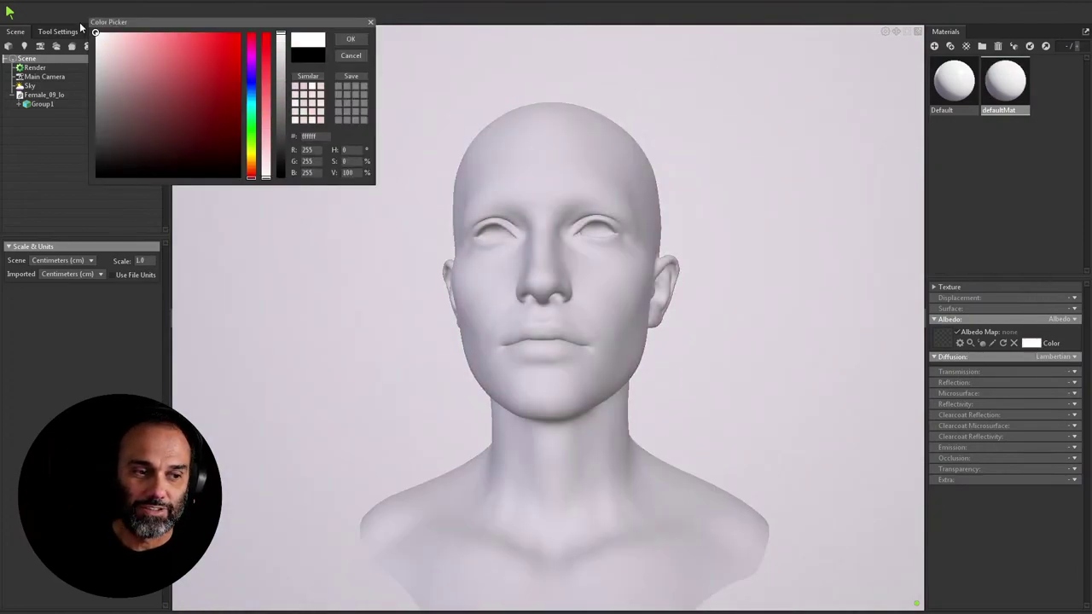
left_click(351, 39)
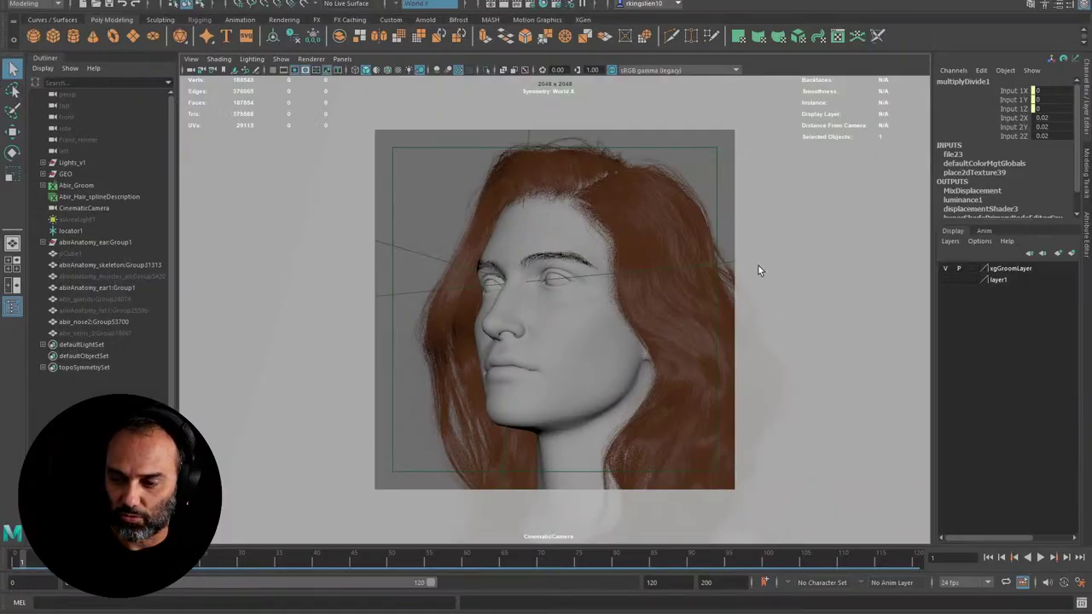
Step: Switch to Maya, examine the base weight of the aiStandardSurface_skin_v2 shader in Hypershade, and close the window
left_click(163, 4)
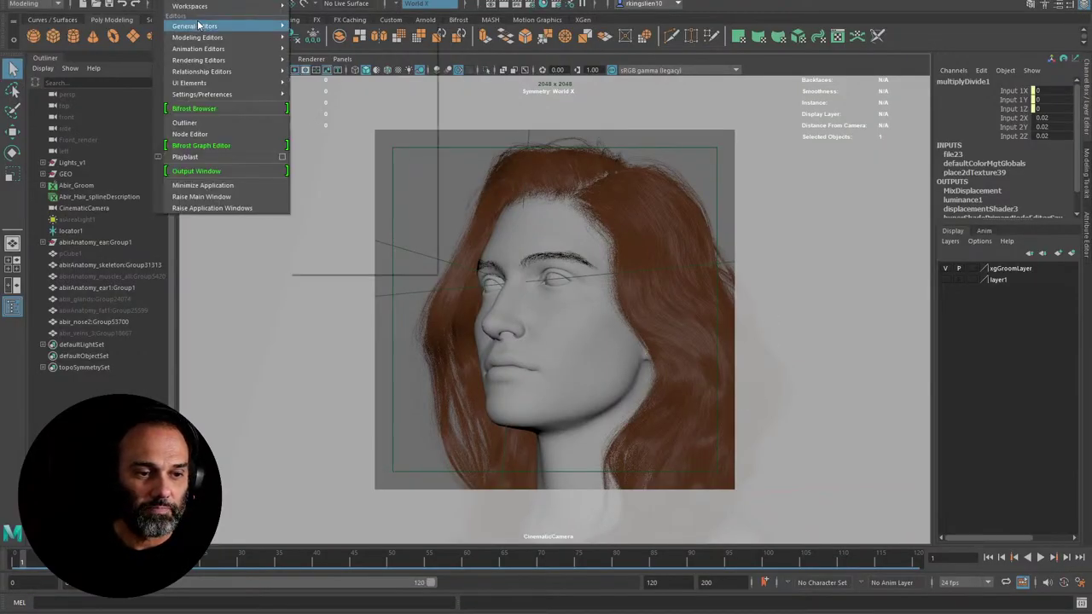
left_click(329, 82)
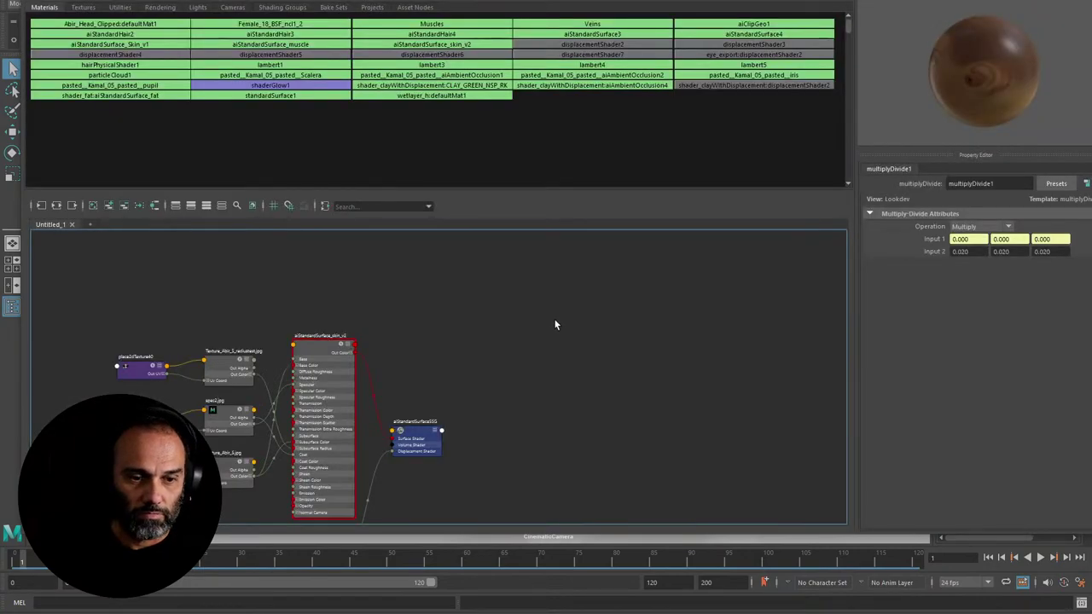
left_click(331, 356)
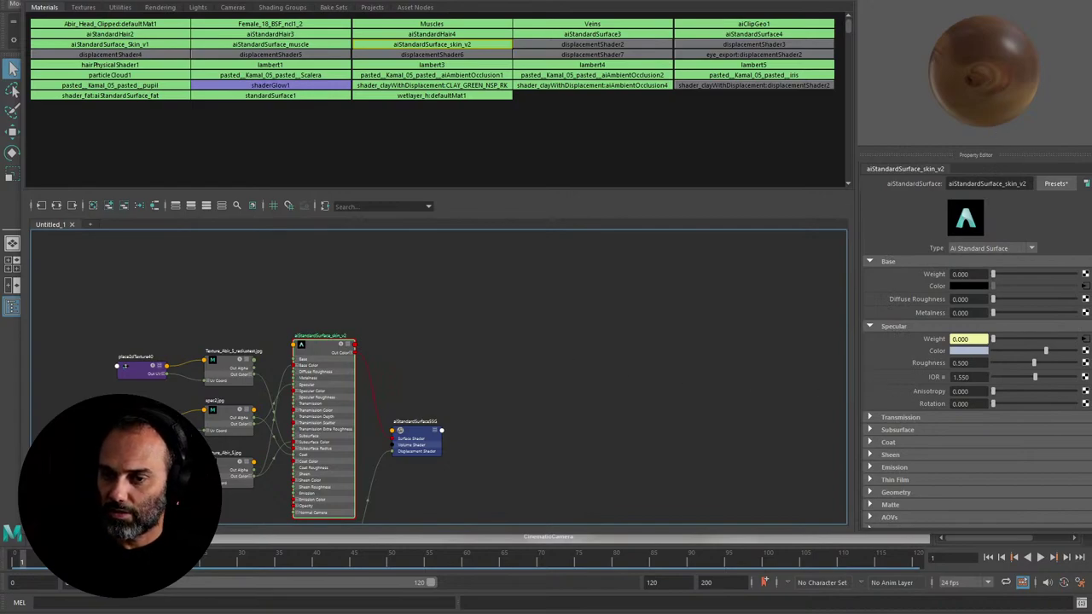
left_click_drag(624, 5, 623, 44)
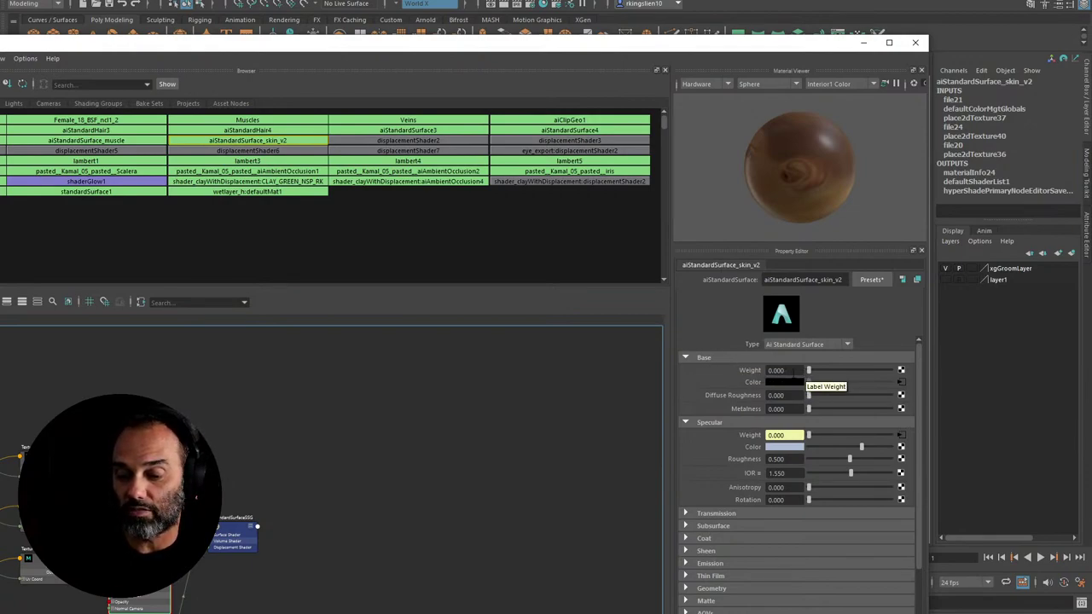
left_click(770, 371)
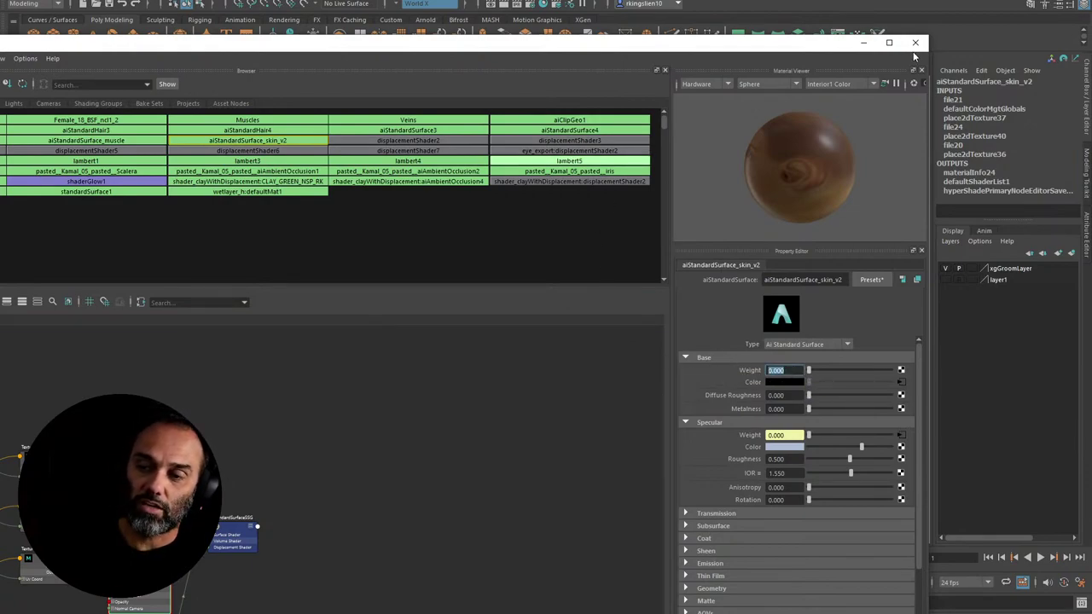
left_click(915, 43)
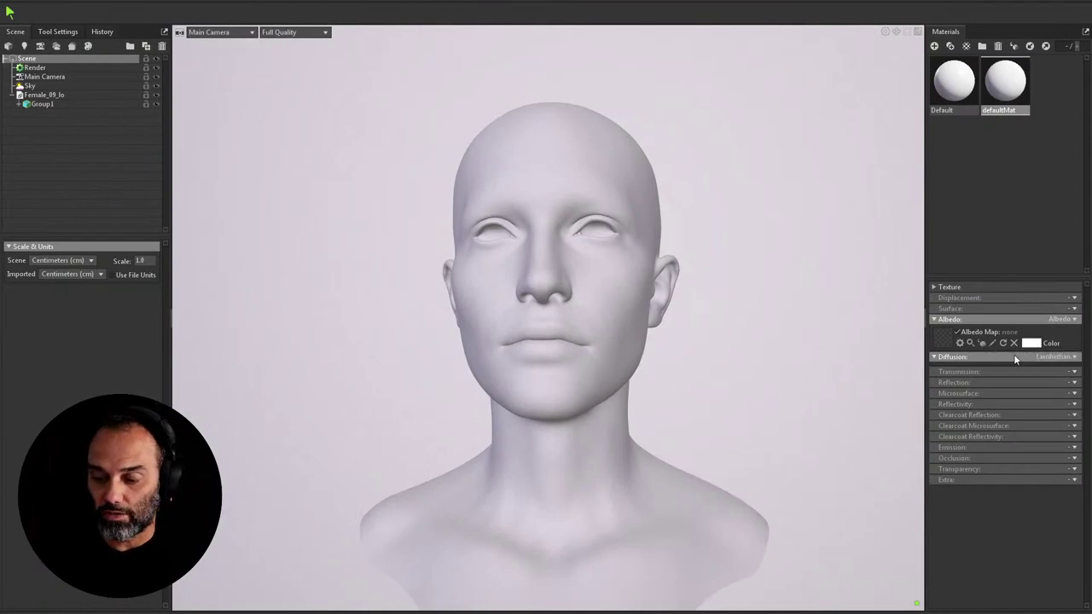
Step: Set the reflection model of the head's defaultMat material to GGX and check the available reflectivity models
left_click(976, 401)
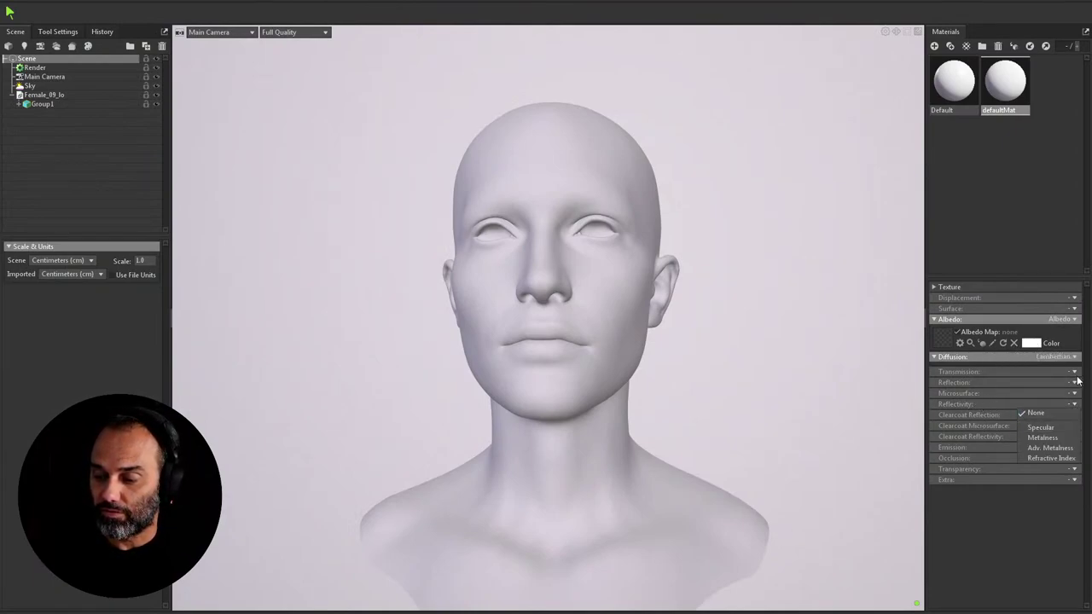
left_click(1042, 393)
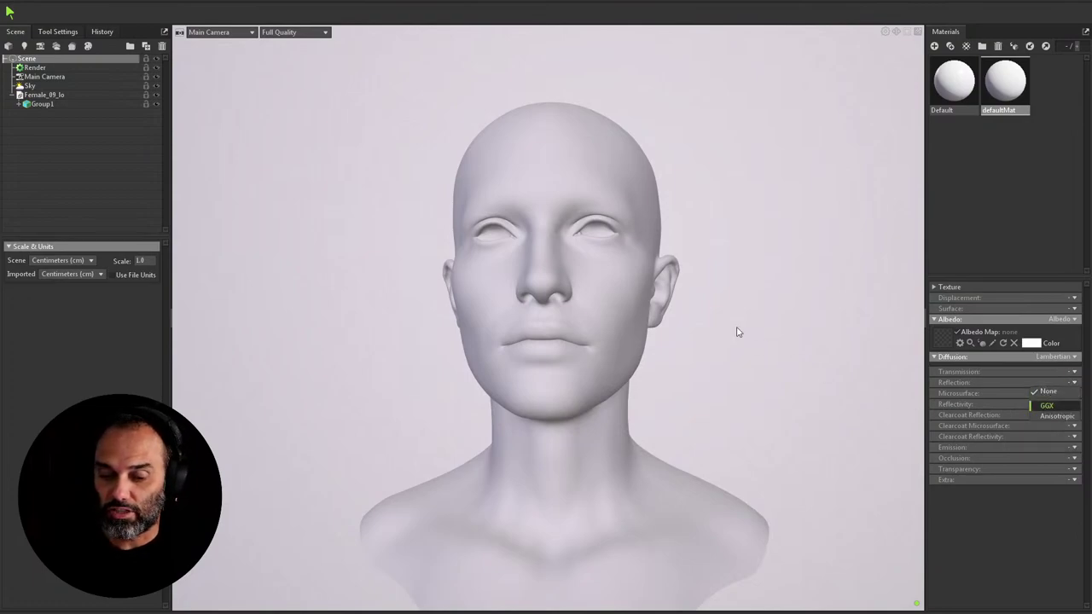
left_click(778, 369)
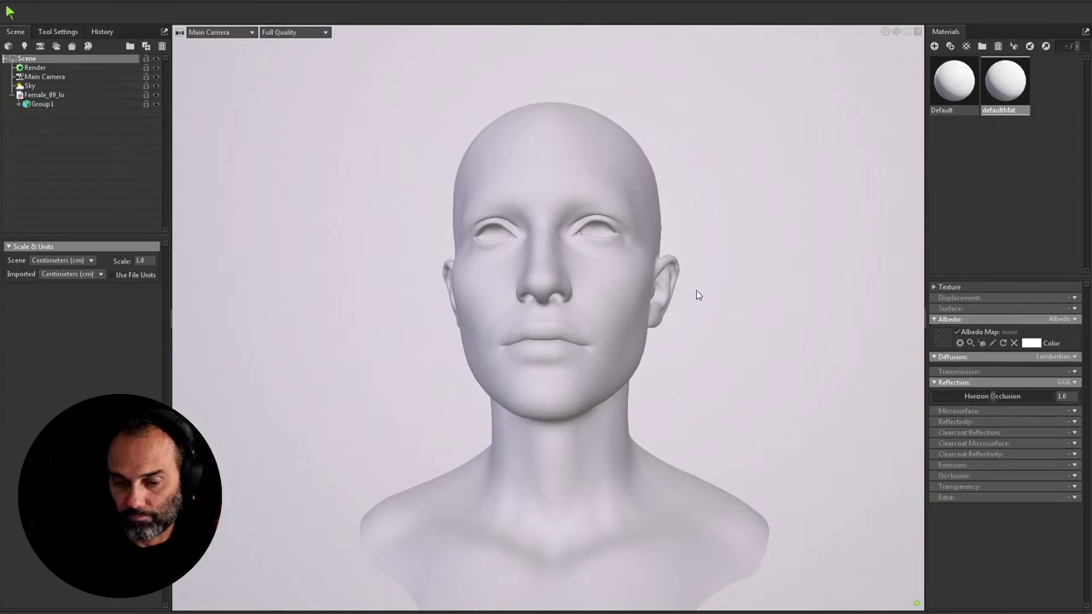
left_click_drag(696, 328, 775, 304)
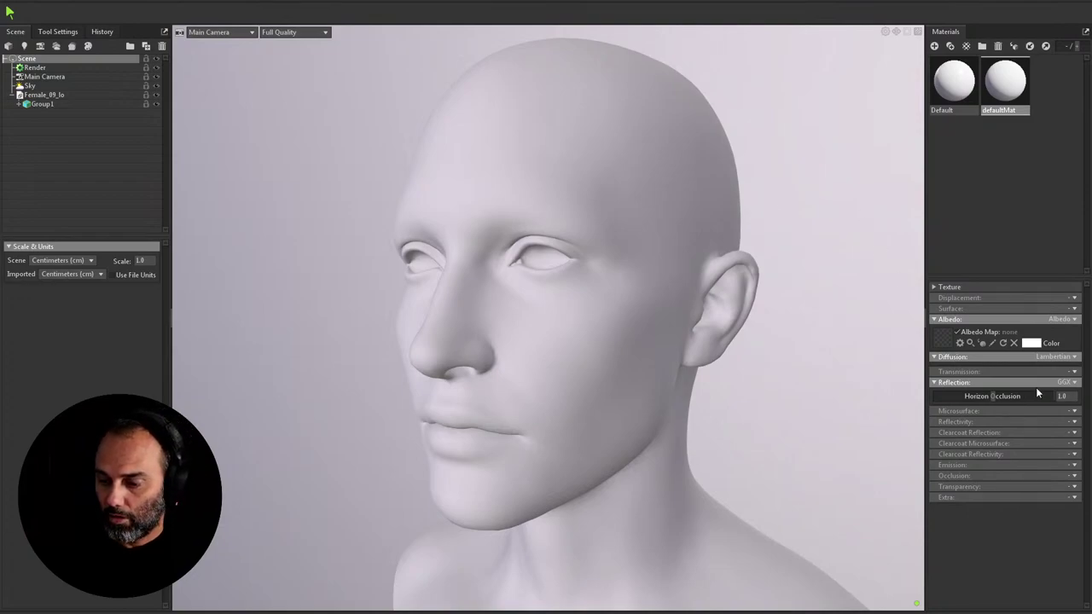
left_click(1074, 421)
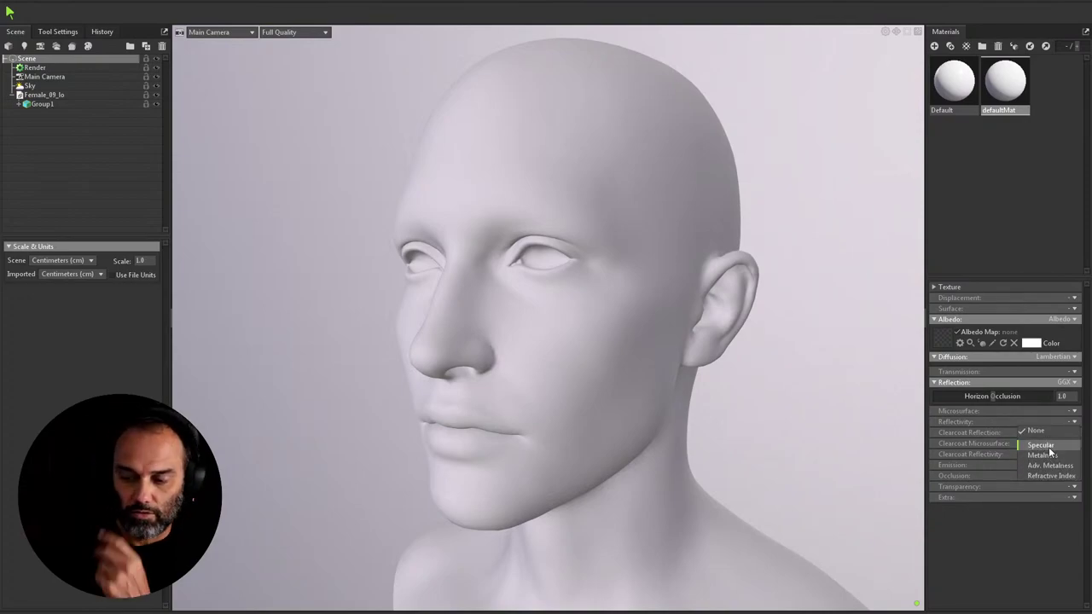
left_click(1036, 586)
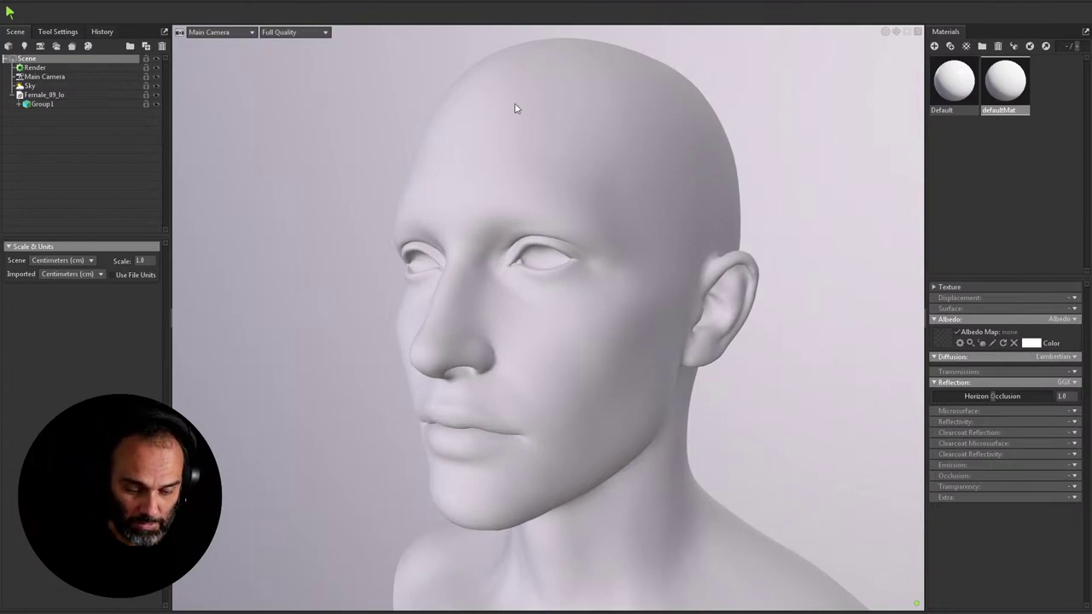
Step: Set the transmission model of the head's material to Subsurface Scattering
left_click_drag(499, 273, 597, 276)
scroll(523, 242, "down", 2)
mouse_move(500, 209)
left_mouse_down()
mouse_move(609, 214)
mouse_move(502, 215)
mouse_move(567, 216)
mouse_move(555, 235)
mouse_move(559, 219)
mouse_move(683, 220)
mouse_move(540, 225)
mouse_move(565, 231)
left_mouse_up()
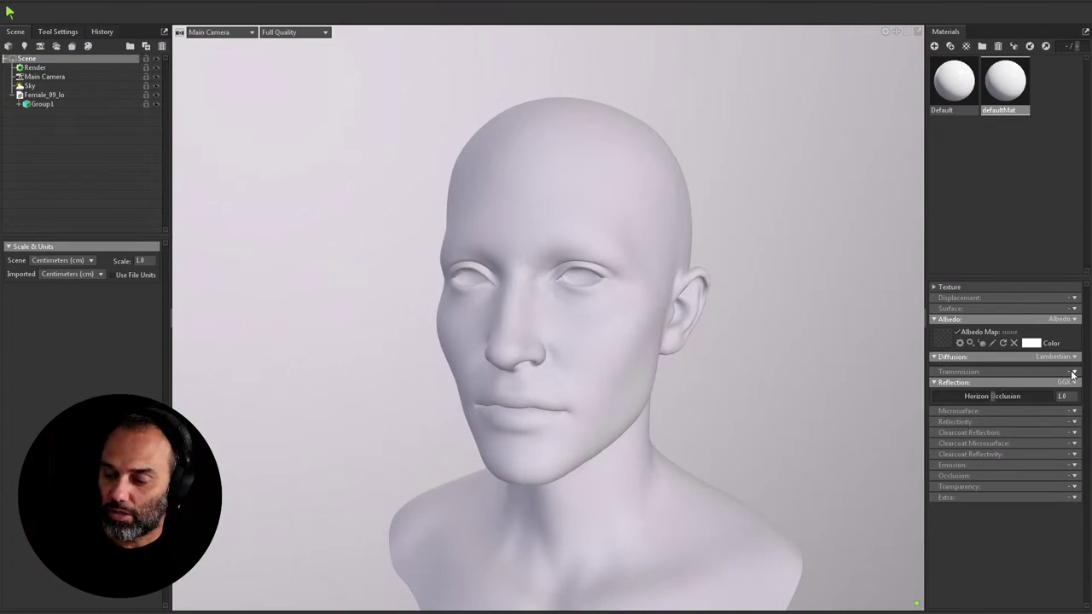
left_click(1073, 372)
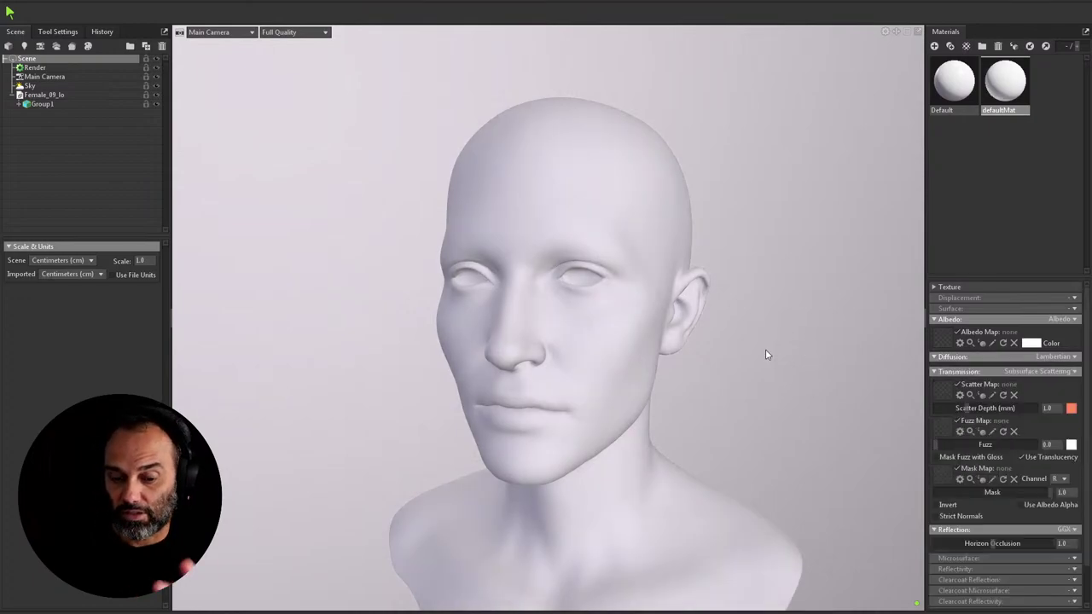
left_click_drag(713, 371, 776, 360)
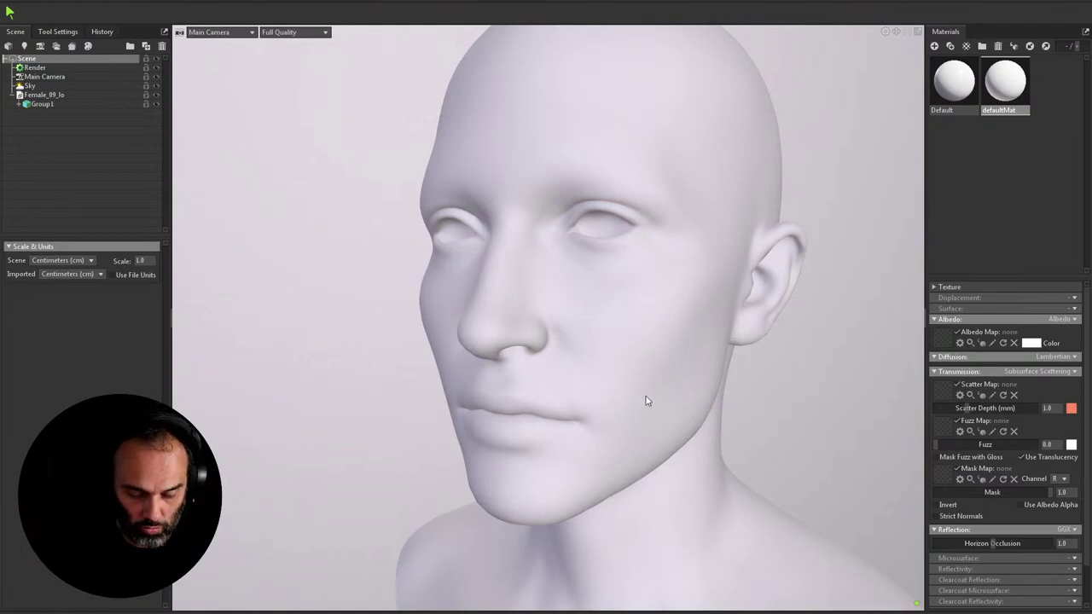
Step: Try scatter depths of 0 and 100 mm while viewing the face up close, and return the value to 1 mm
scroll(692, 368, "up", 5)
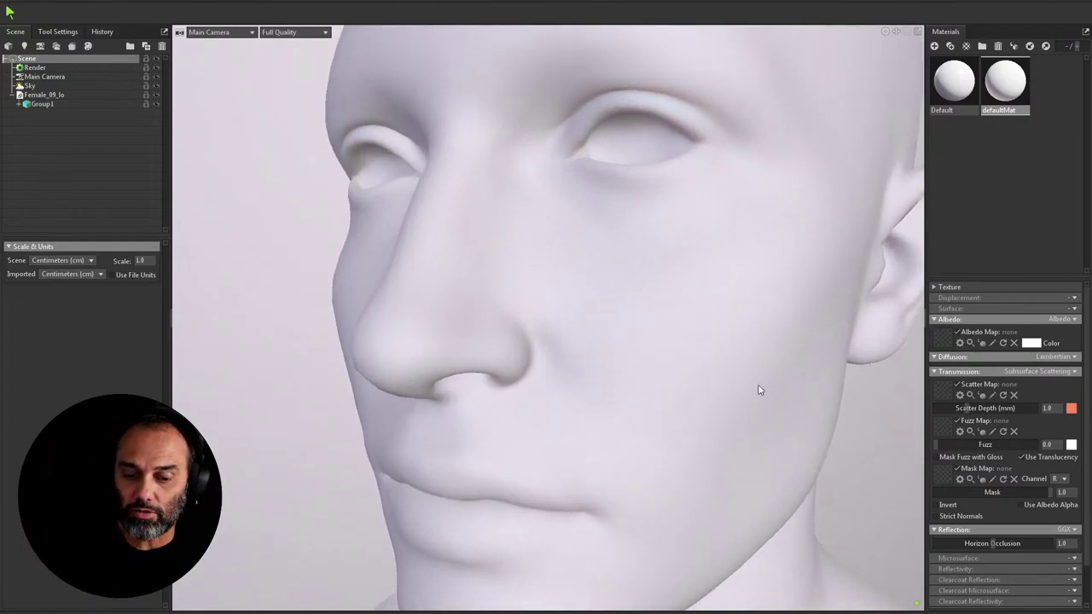
left_click_drag(759, 390, 720, 340)
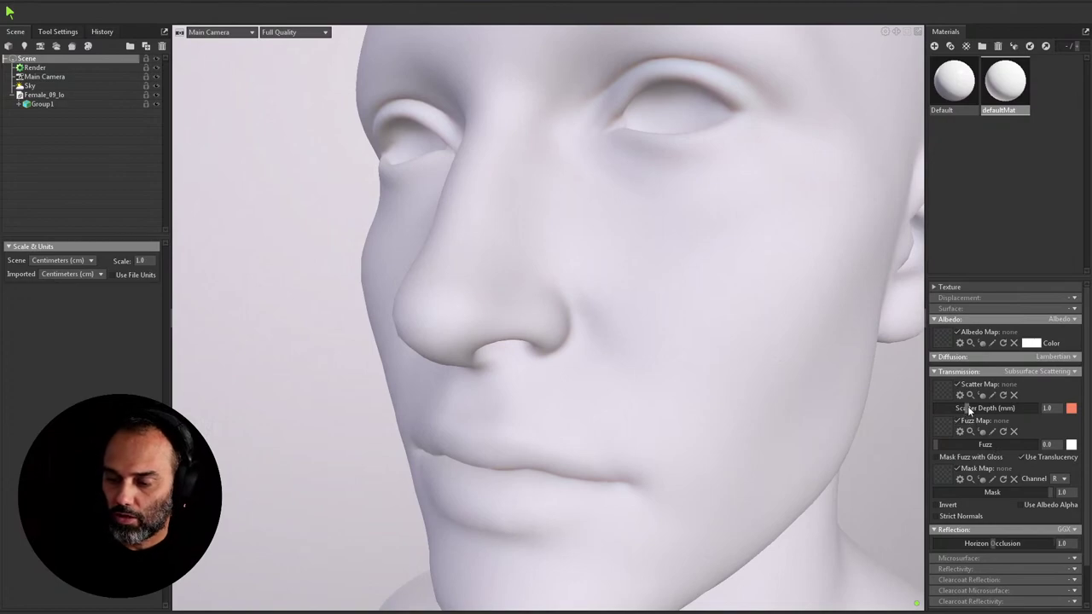
left_click_drag(968, 407, 948, 409)
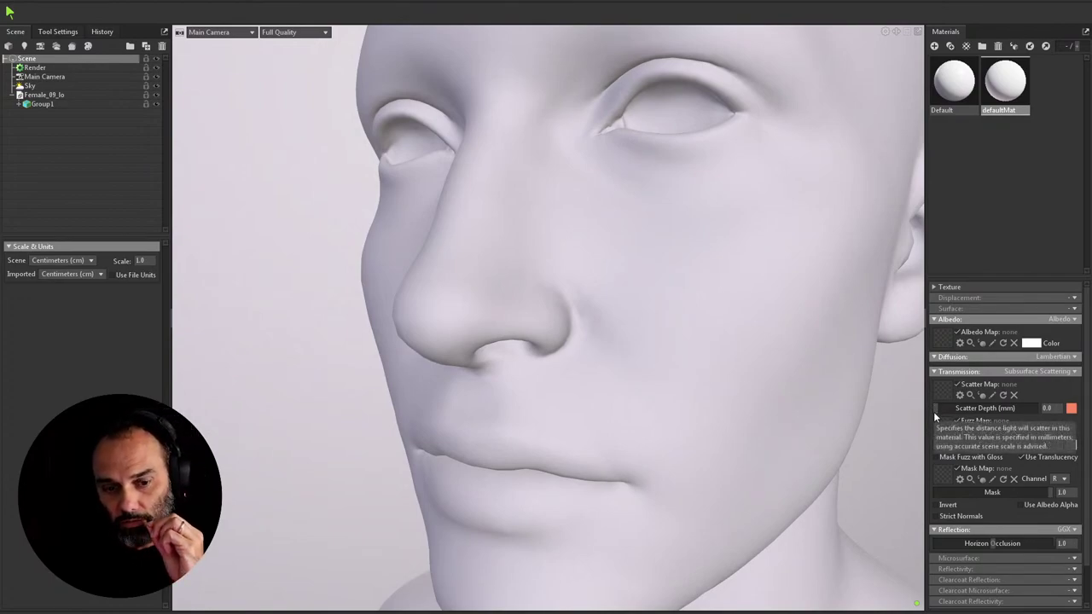
left_click_drag(933, 412, 1068, 391)
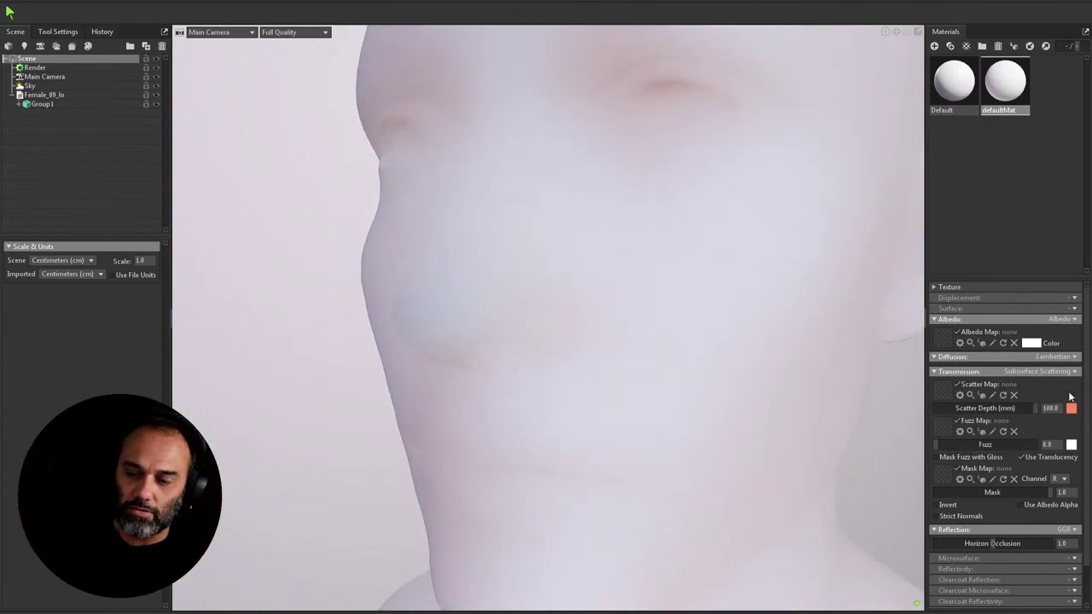
left_click_drag(1017, 411, 935, 410)
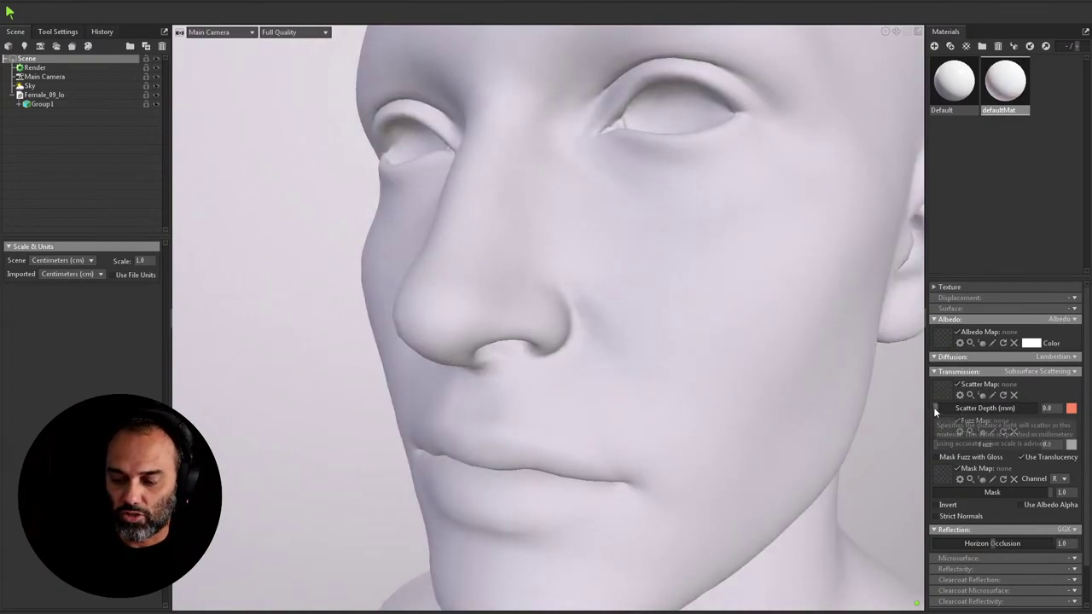
left_click_drag(935, 408, 964, 388)
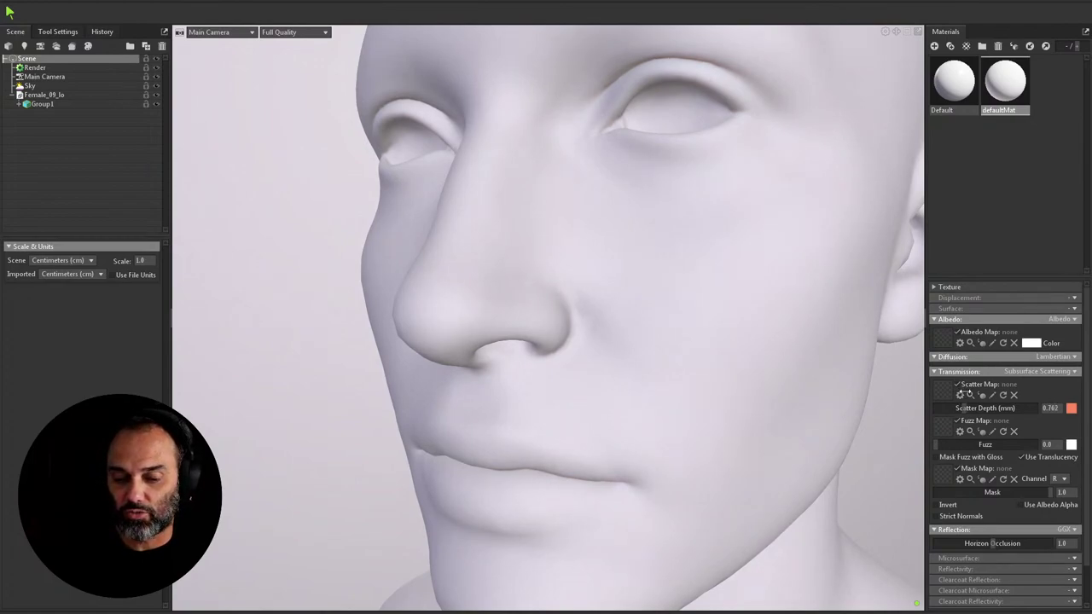
double_click(997, 409)
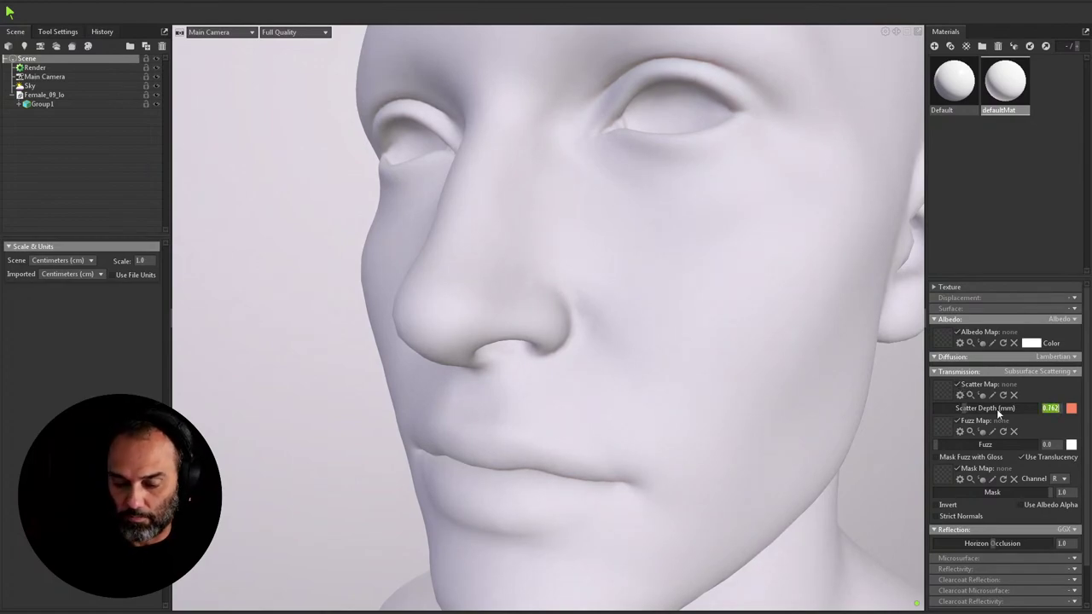
type("1")
key("Return")
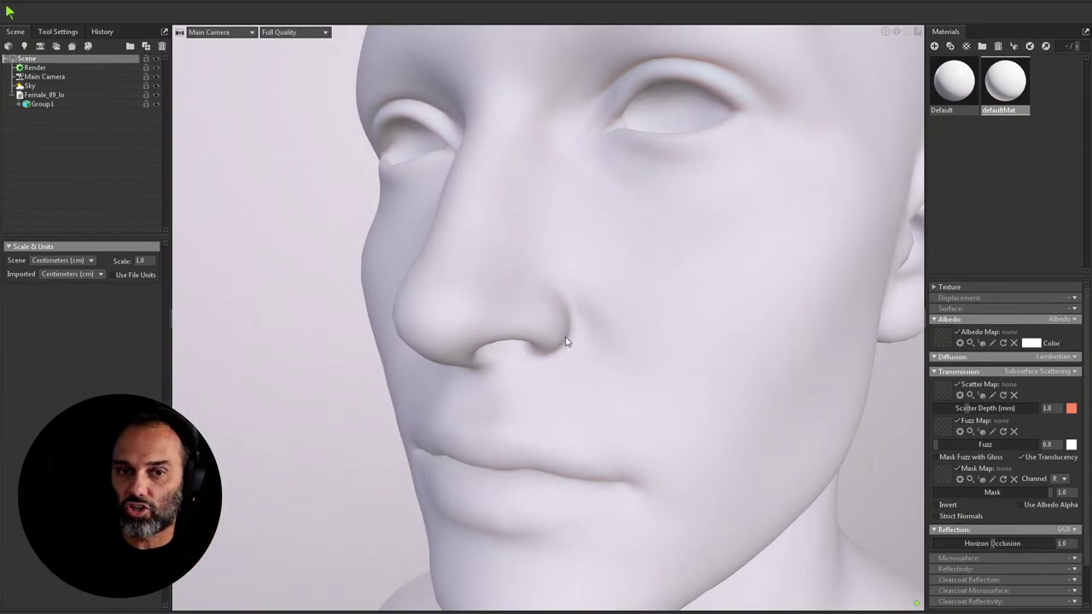
Step: Load the Texture_Abir_eyebrows_5 image as the albedo map of the head's material
scroll(478, 388, "down", 6)
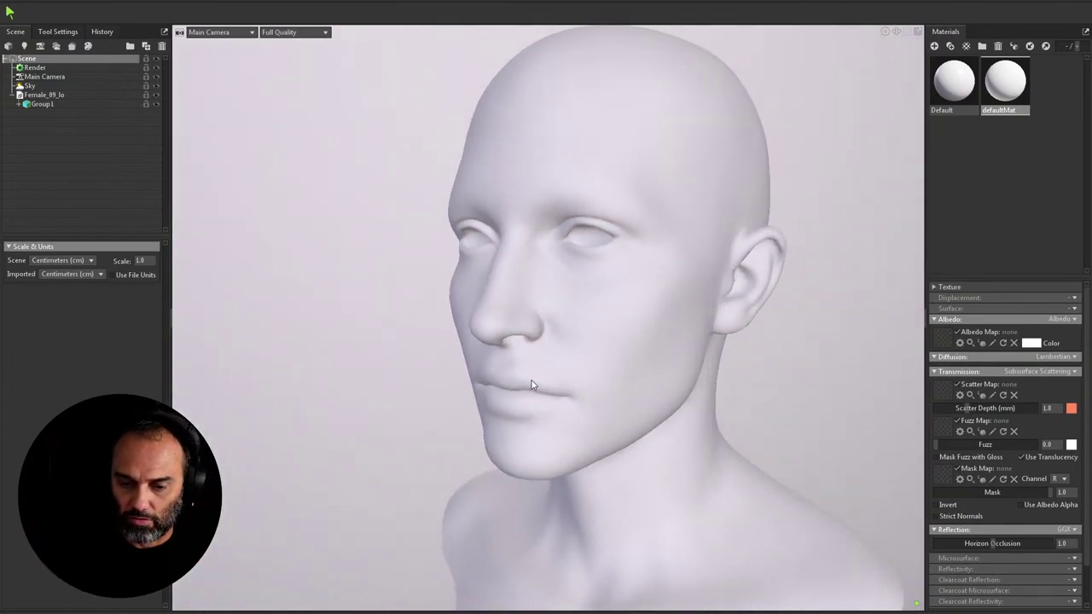
left_click(945, 335)
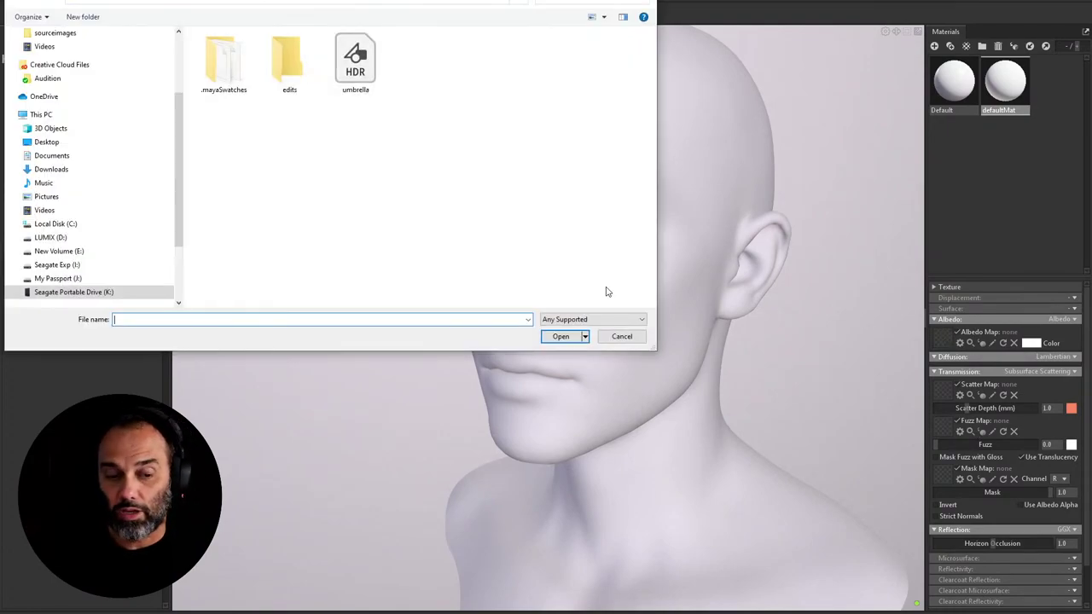
left_click(325, 3)
double_click(242, 195)
scroll(538, 197, "down", 3)
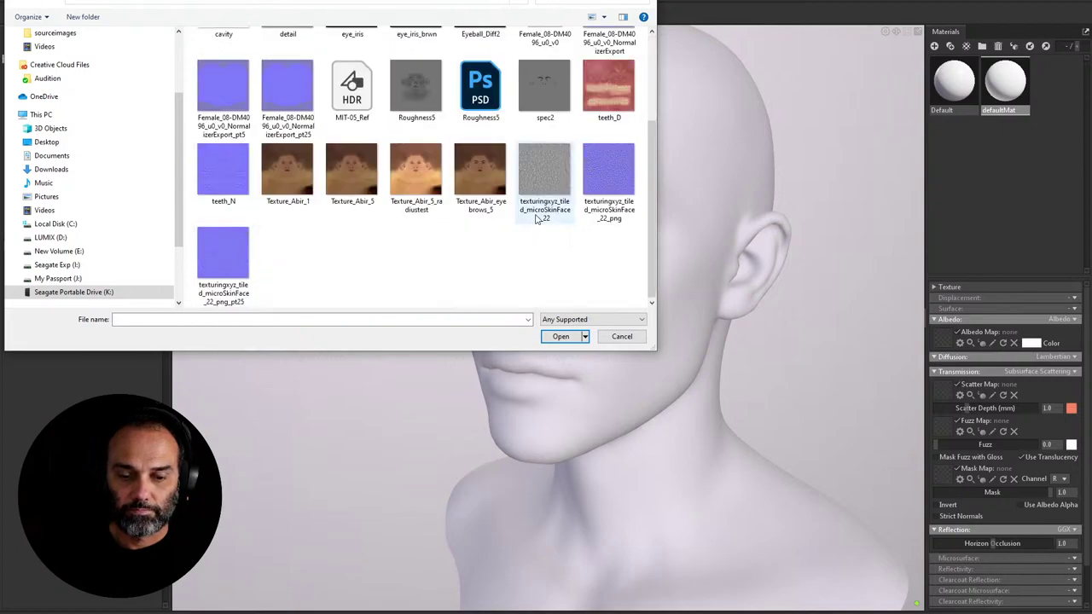
left_click(480, 175)
left_click(559, 336)
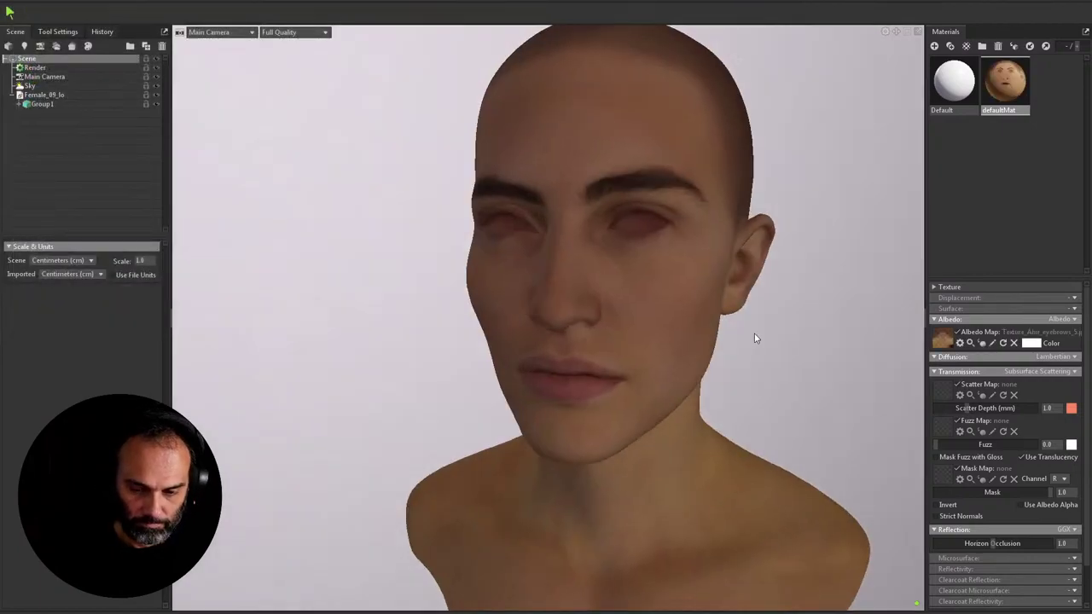
Step: Set the microsurface model of the head's material to Roughness and load the Roughness5 image as its roughness map
left_click_drag(726, 371, 714, 273)
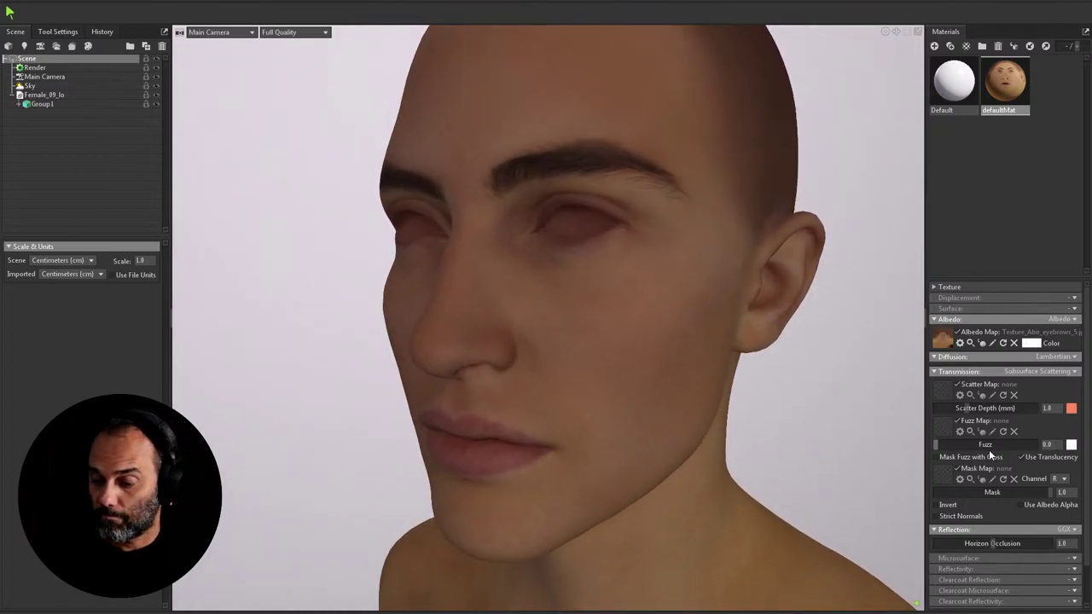
scroll(990, 454, "down", 2)
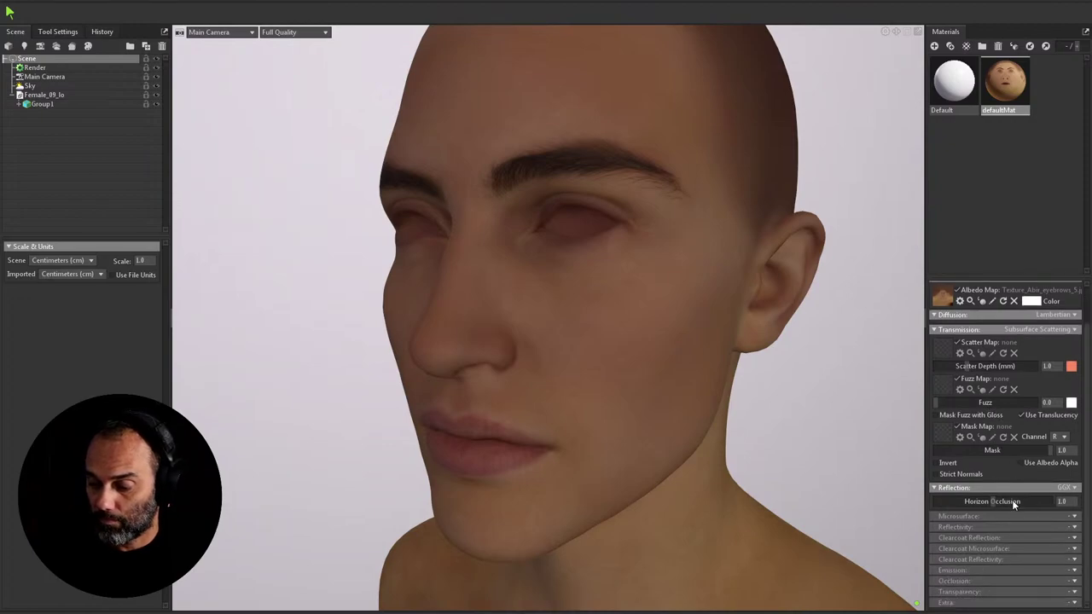
left_click(1073, 517)
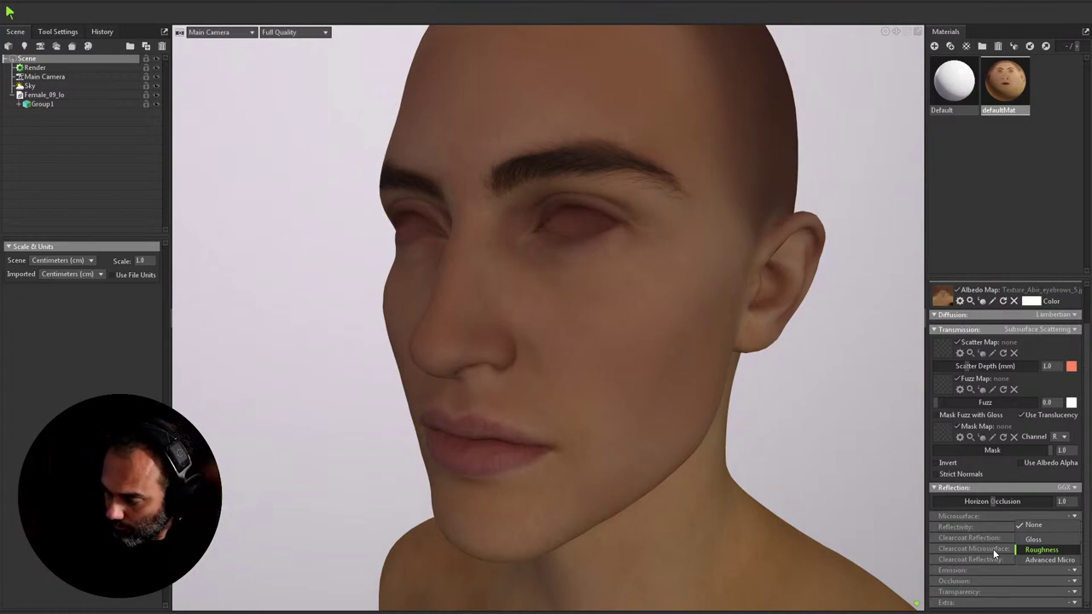
left_click(1040, 549)
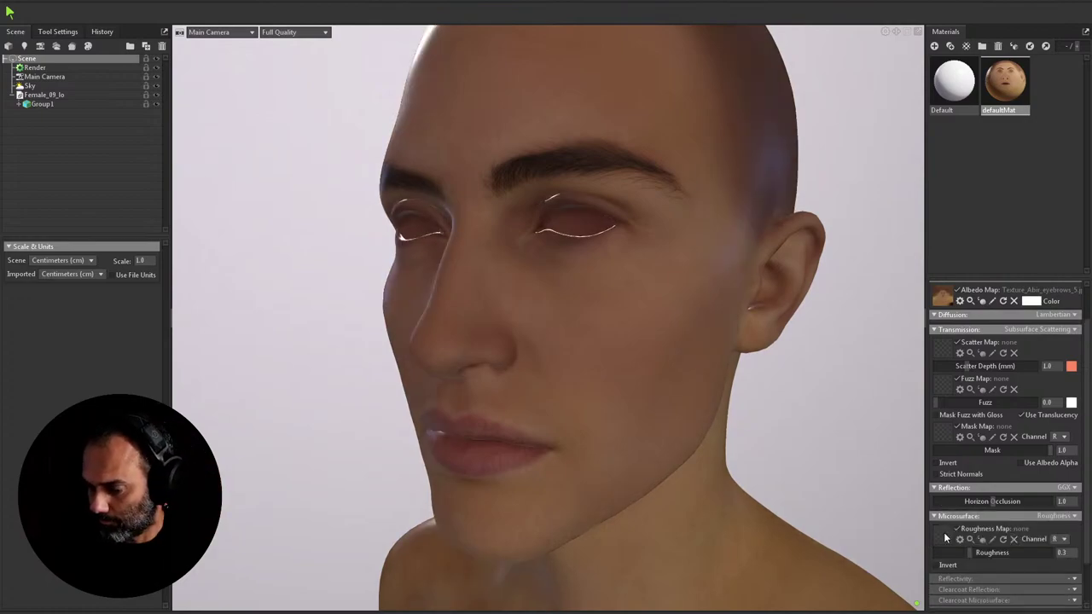
left_click(944, 535)
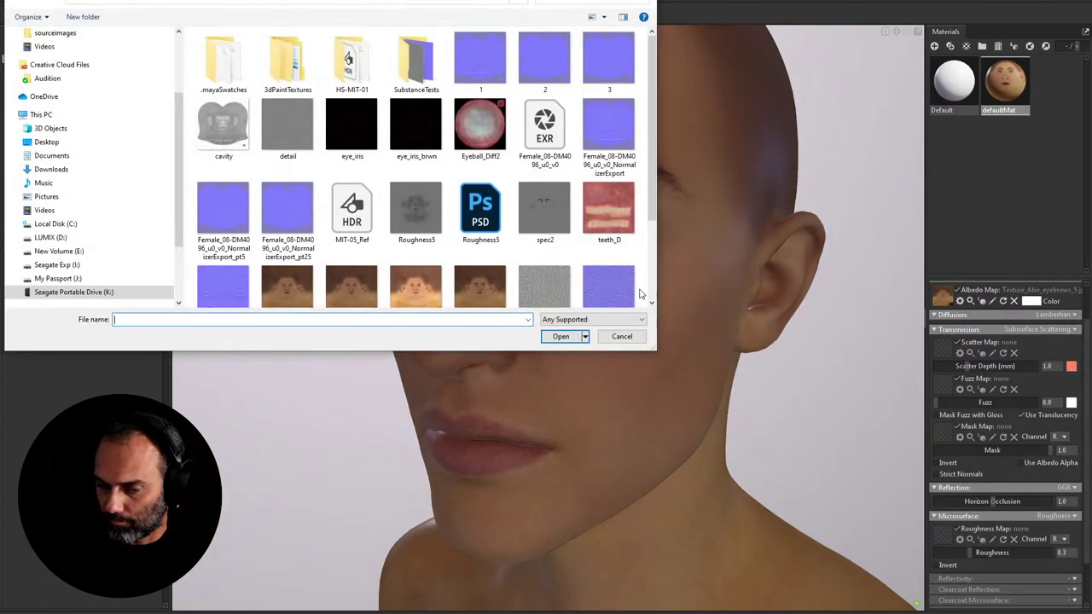
left_click(394, 222)
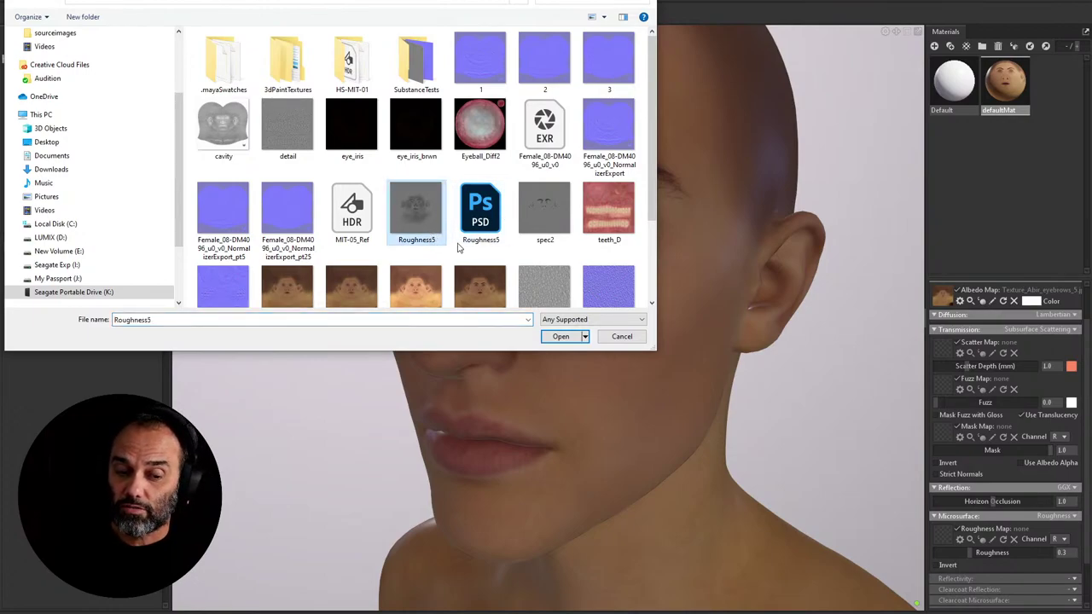
left_click(563, 337)
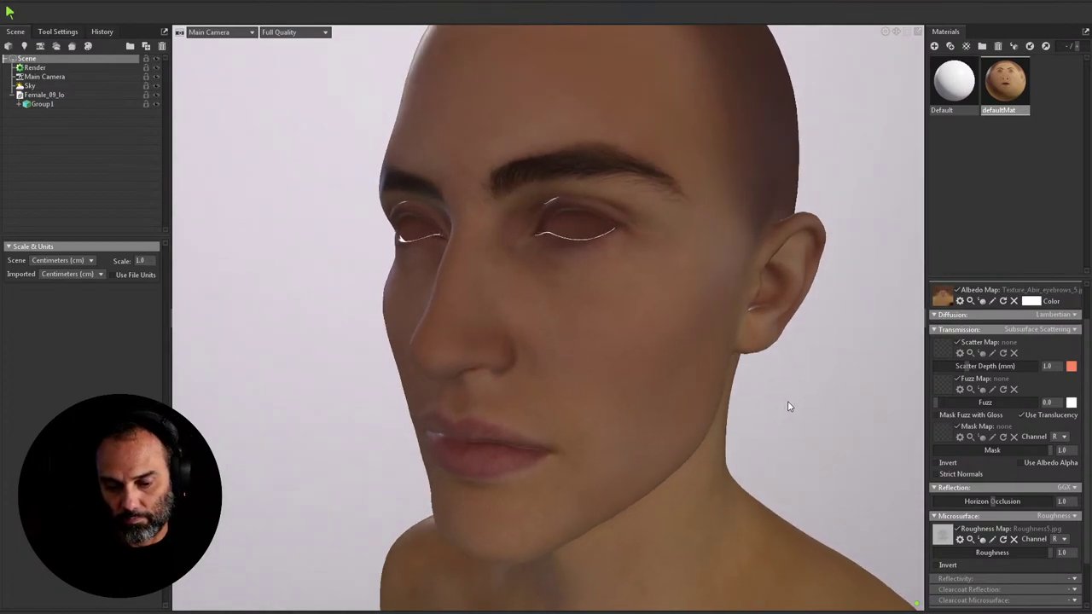
Step: Set the reflectivity model of the head's material to Specular and view the highlights on the face
middle_click_drag(865, 398, 839, 334)
scroll(1062, 499, "down", 1)
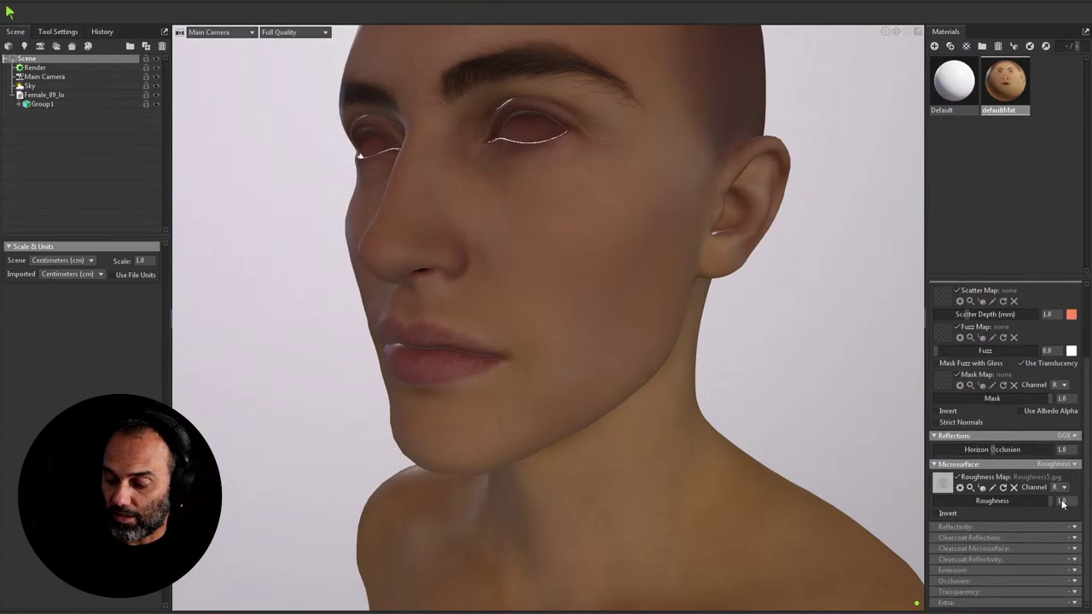
left_click(1073, 527)
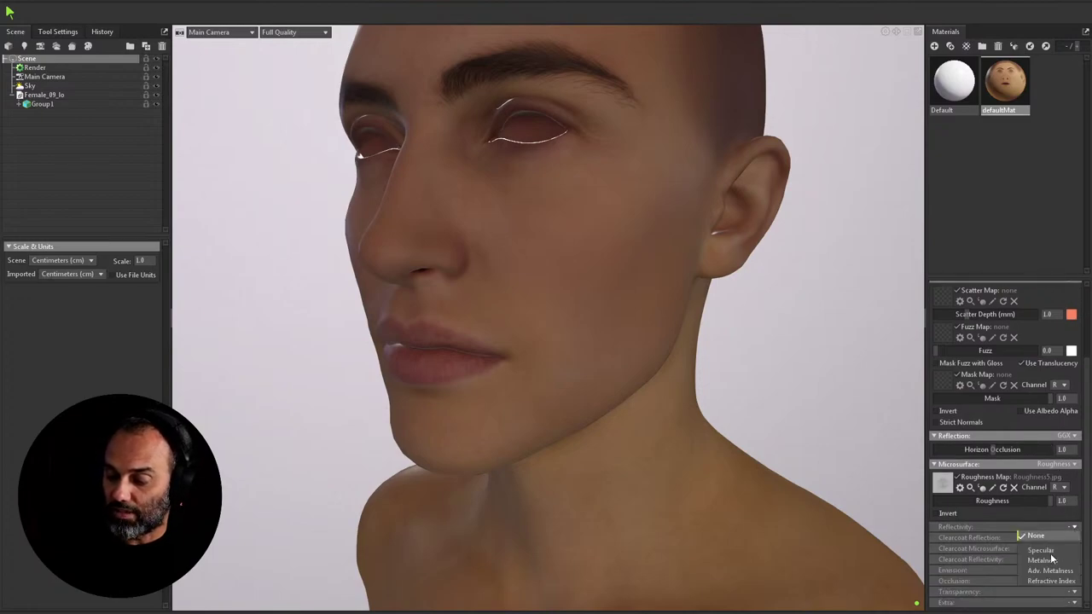
left_click(1040, 551)
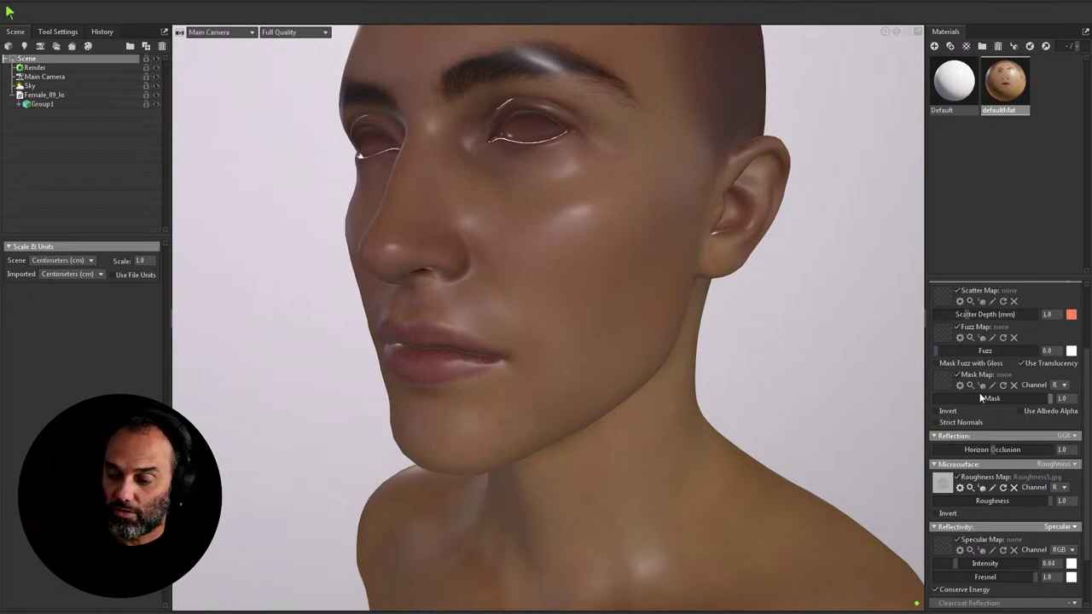
scroll(981, 392, "up", 3)
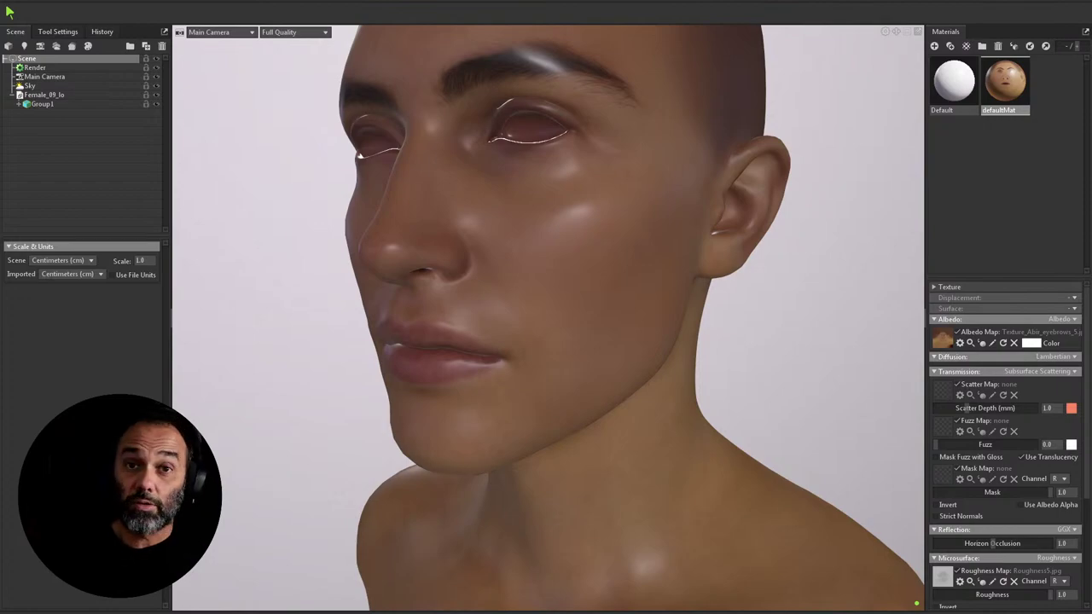
left_click_drag(646, 291, 654, 214)
left_click_drag(692, 285, 603, 228)
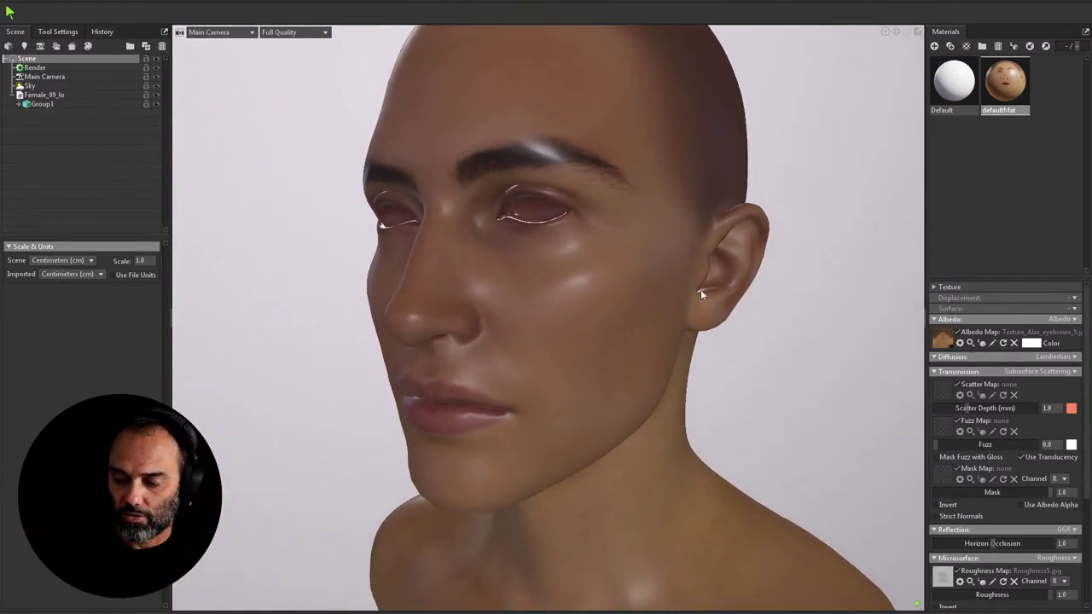
Step: Try loading the image 1.png as the scatter map of the head's material, and disable that map after viewing the skin
scroll(950, 390, "down", 5)
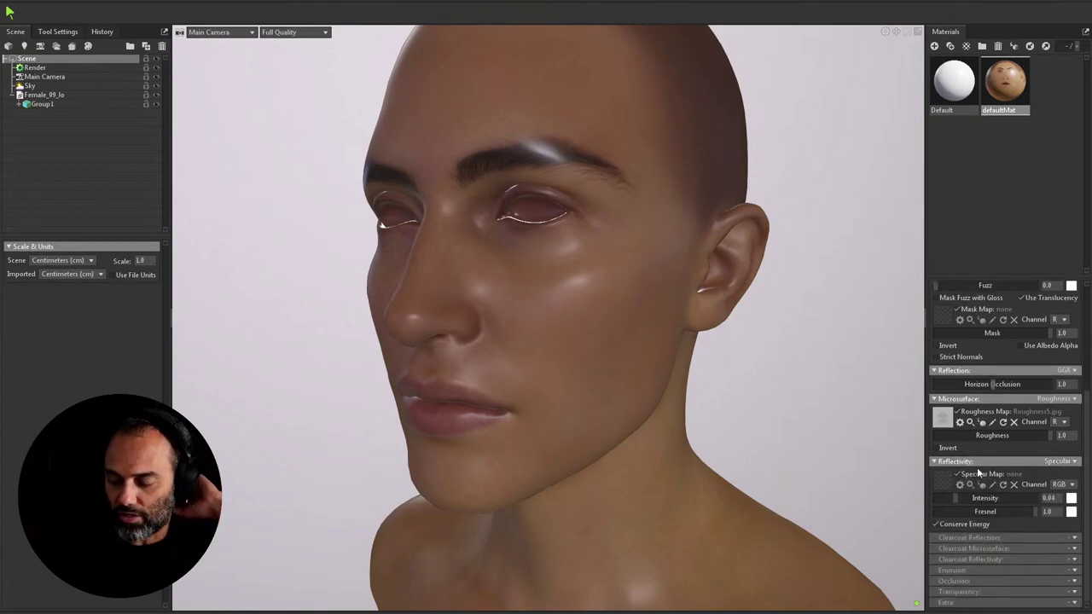
scroll(1004, 486, "up", 4)
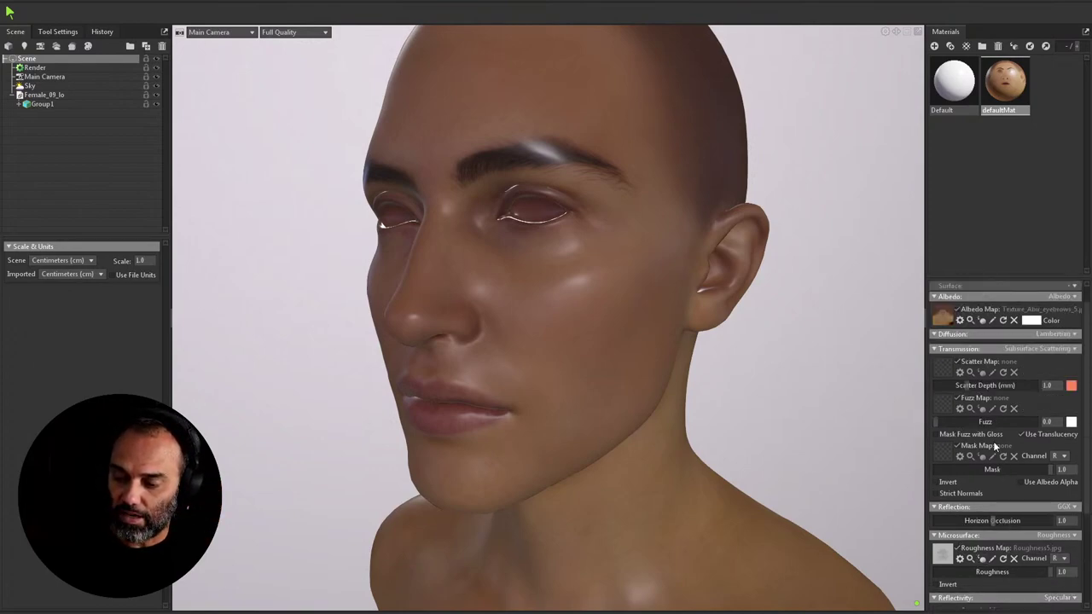
left_click(942, 370)
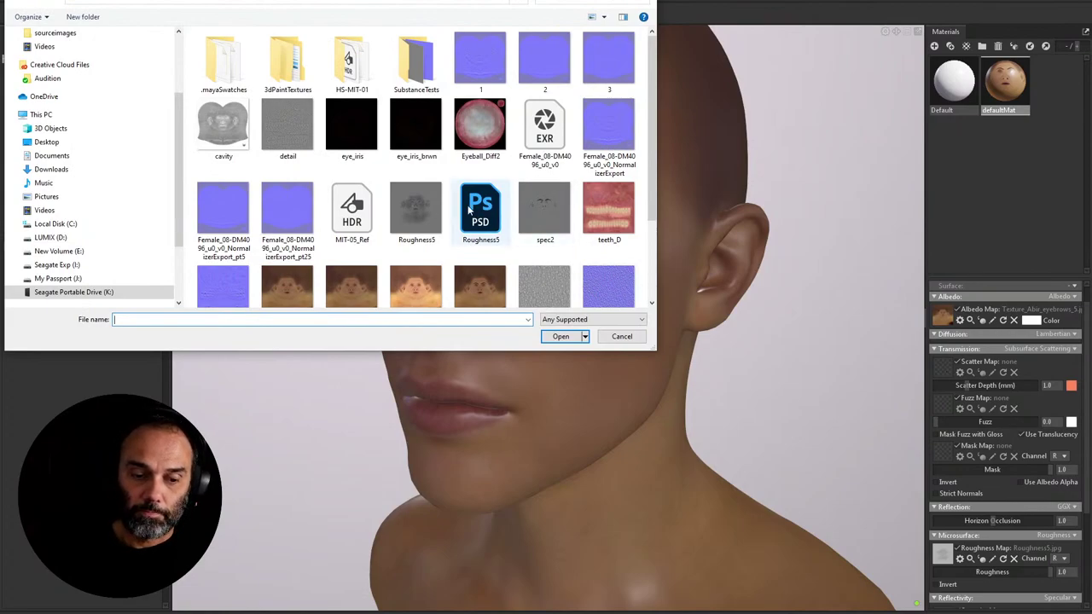
scroll(487, 198, "down", 2)
scroll(487, 198, "up", 3)
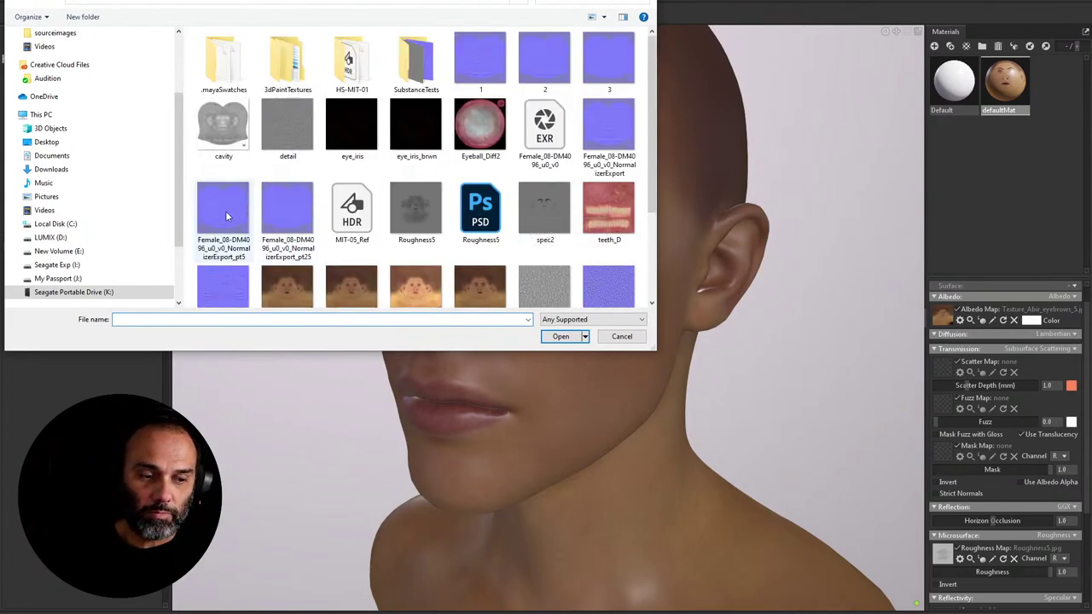
left_click(478, 56)
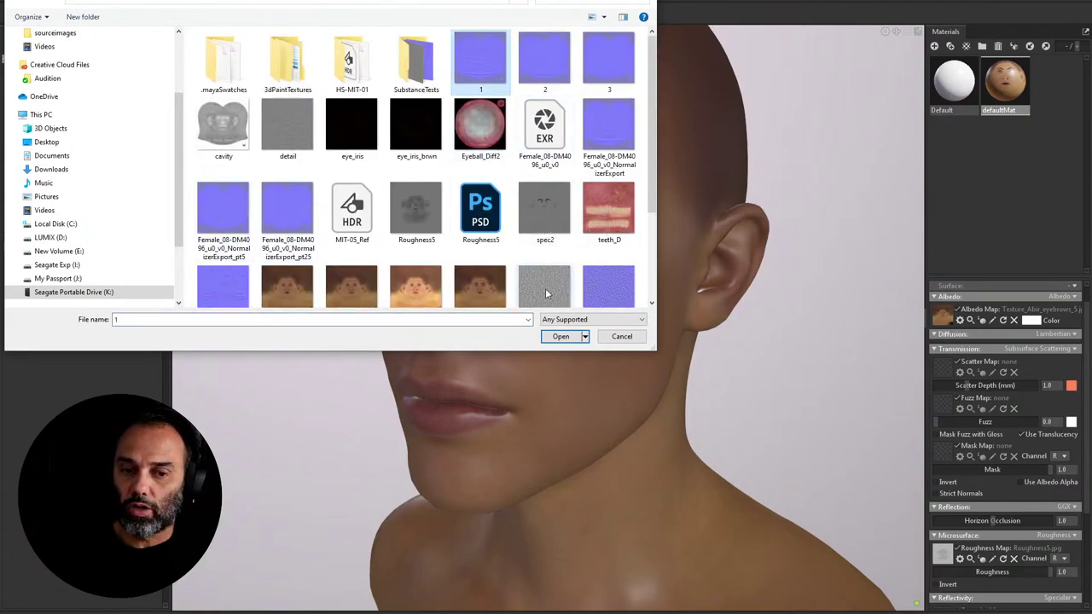
left_click(567, 336)
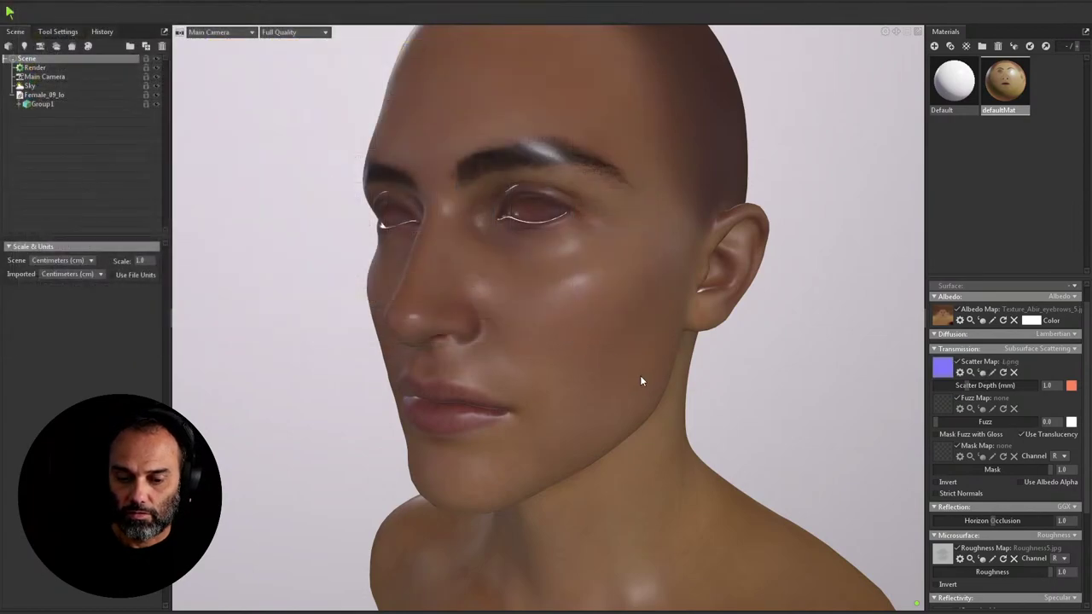
left_click_drag(658, 390, 712, 383)
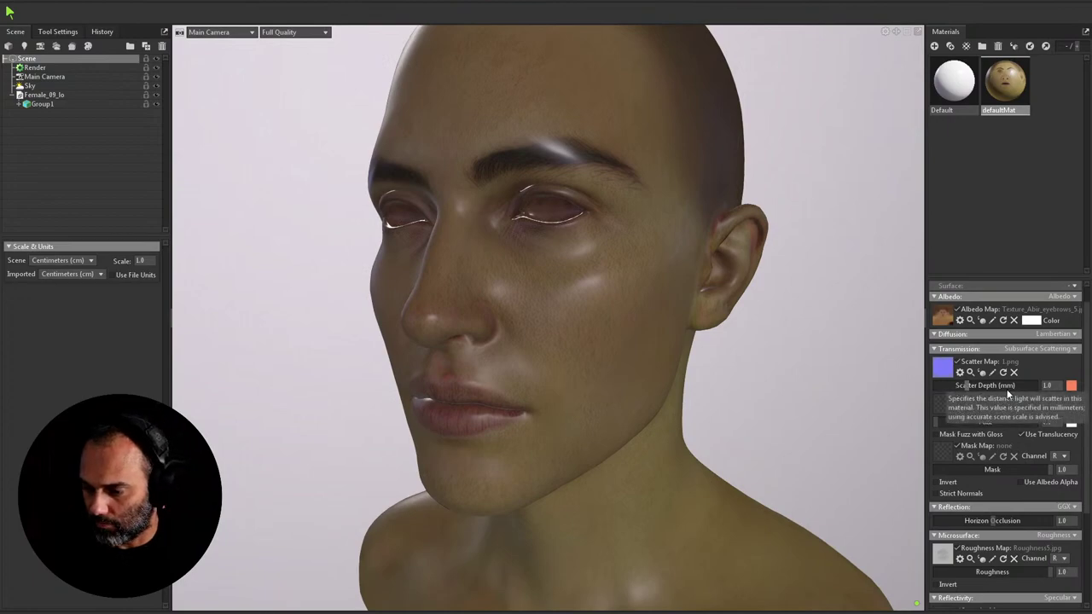
left_click(957, 362)
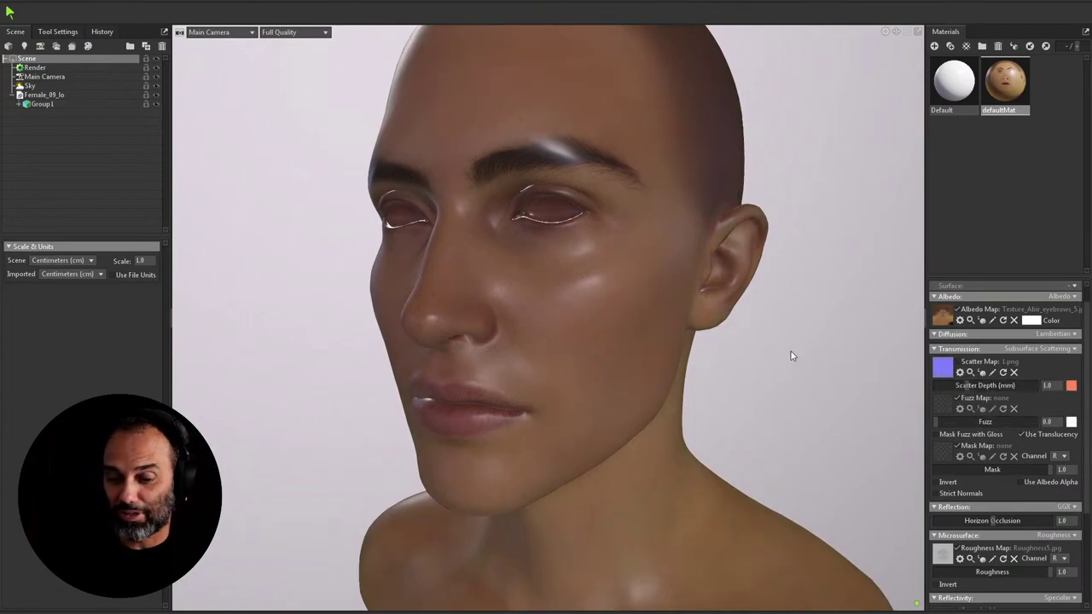
Step: Set the surface model of the head's material to Detail Normals and load 1.png as the normal map
scroll(1016, 370, "up", 1)
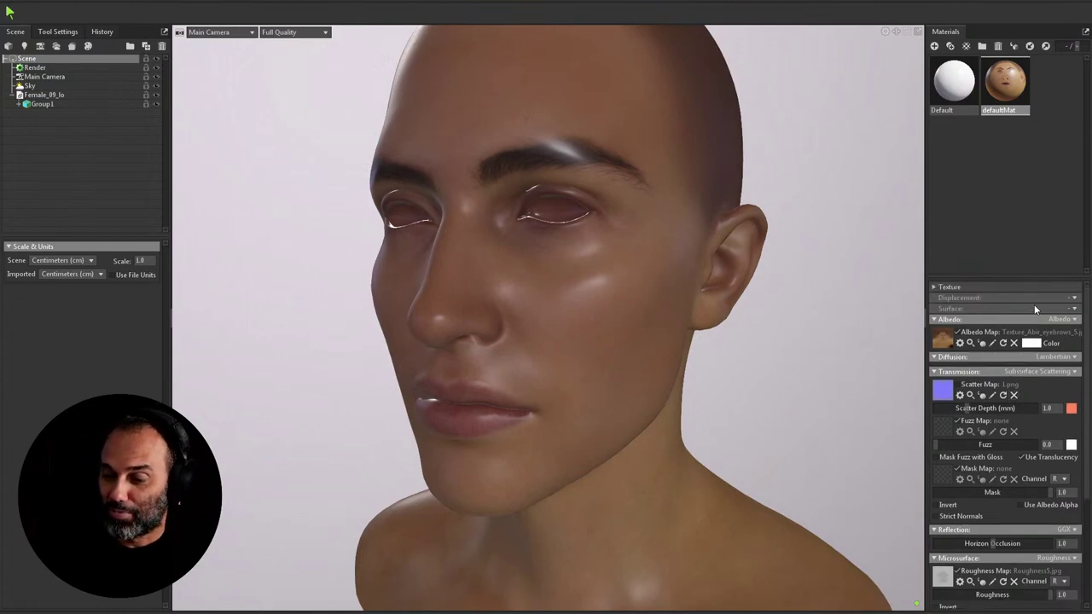
left_click(1073, 309)
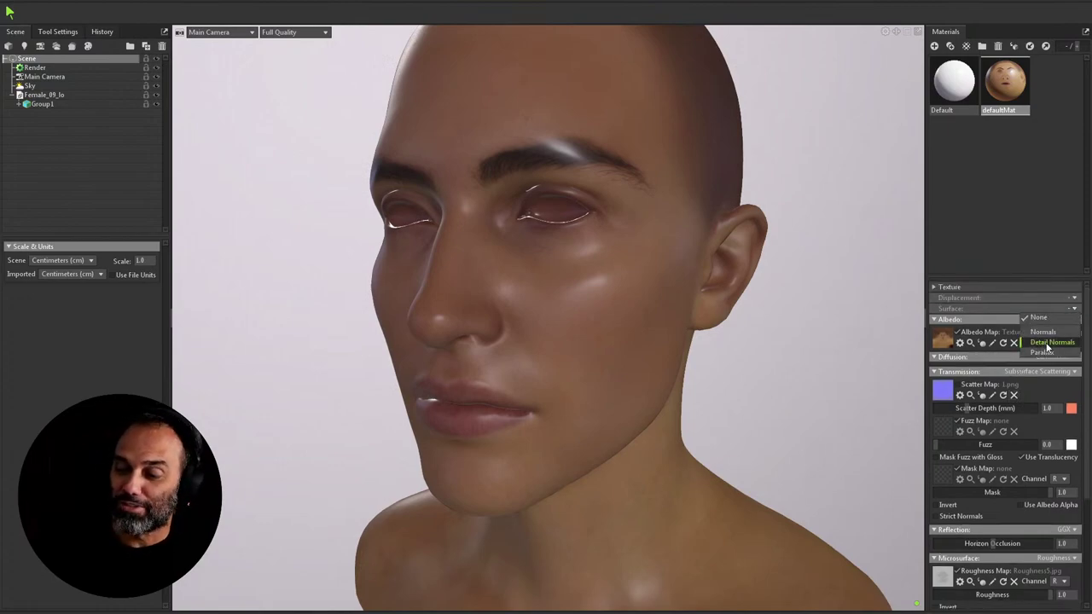
left_click(1048, 343)
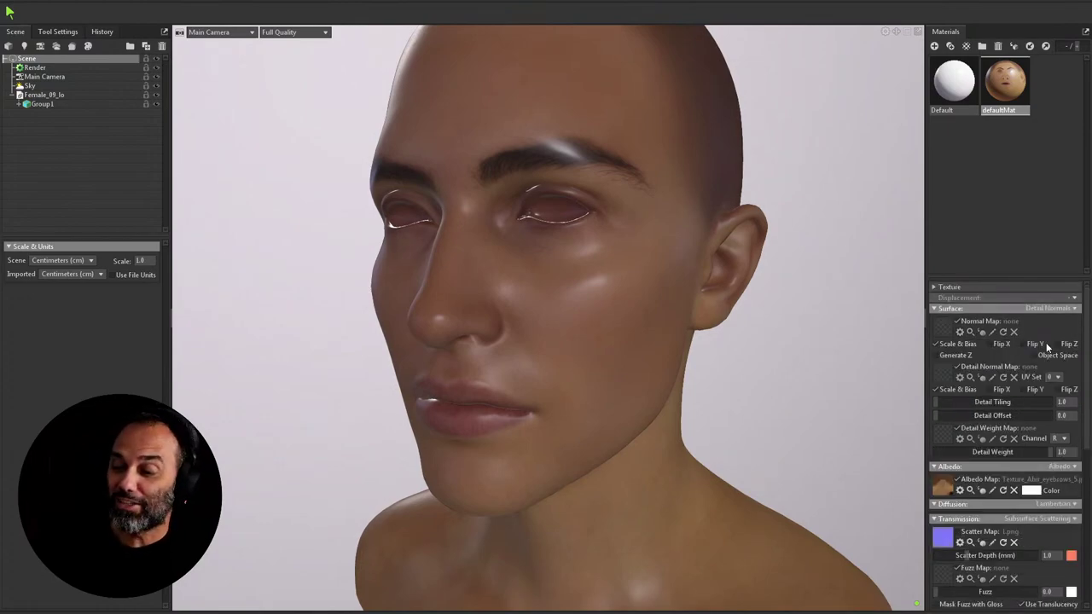
left_click(941, 334)
left_click(504, 79)
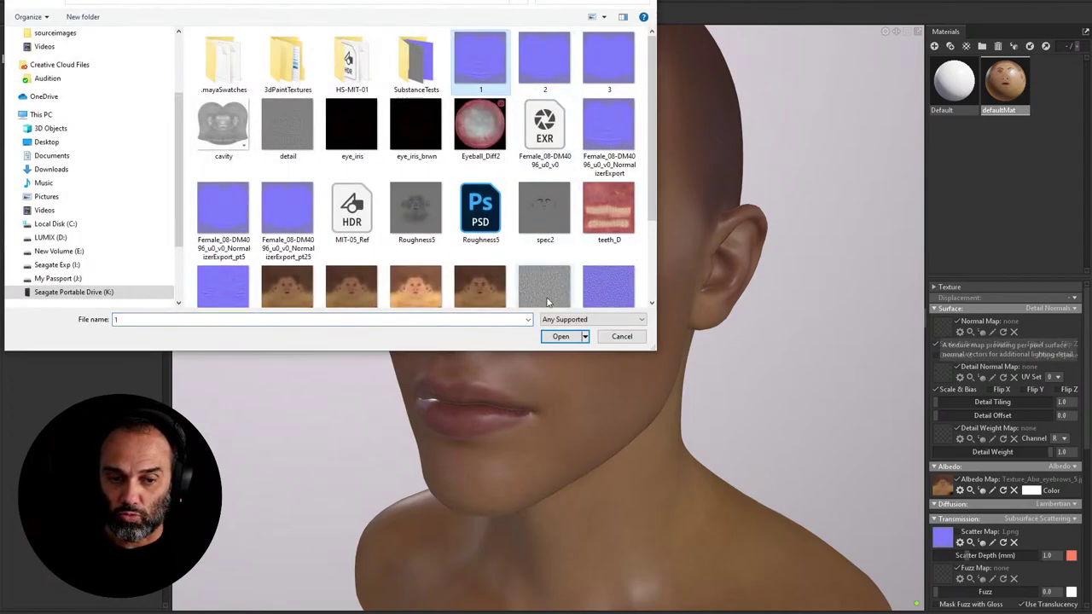
left_click(570, 336)
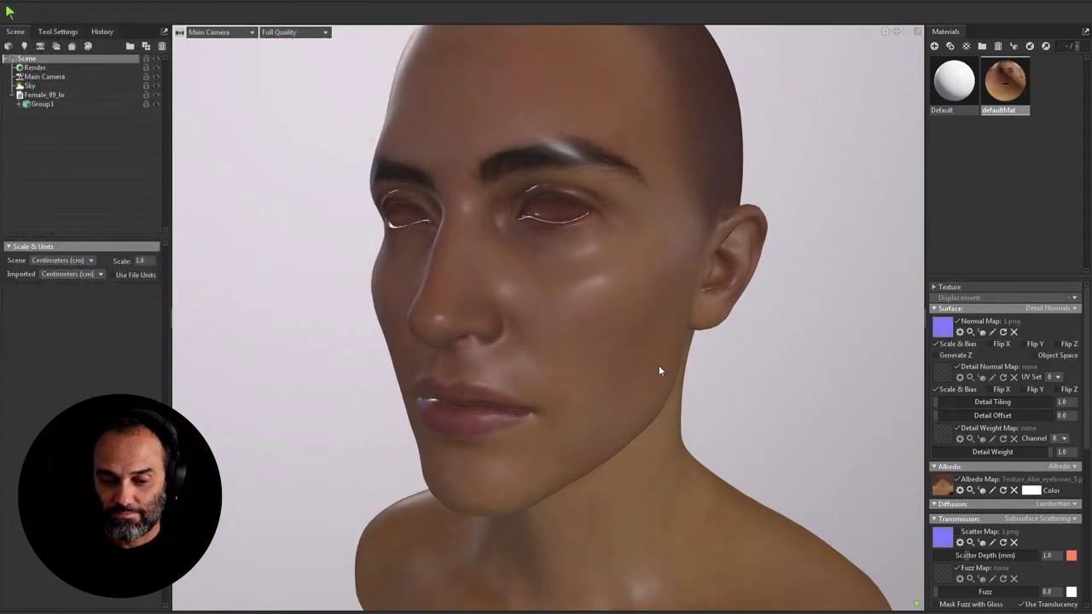
Step: Try the Flip X, Flip Y and Flip Z options of the normal map while viewing the face up close
left_click_drag(798, 398, 810, 375)
left_click_drag(705, 368, 825, 354)
left_click(1023, 341)
left_click(1023, 341)
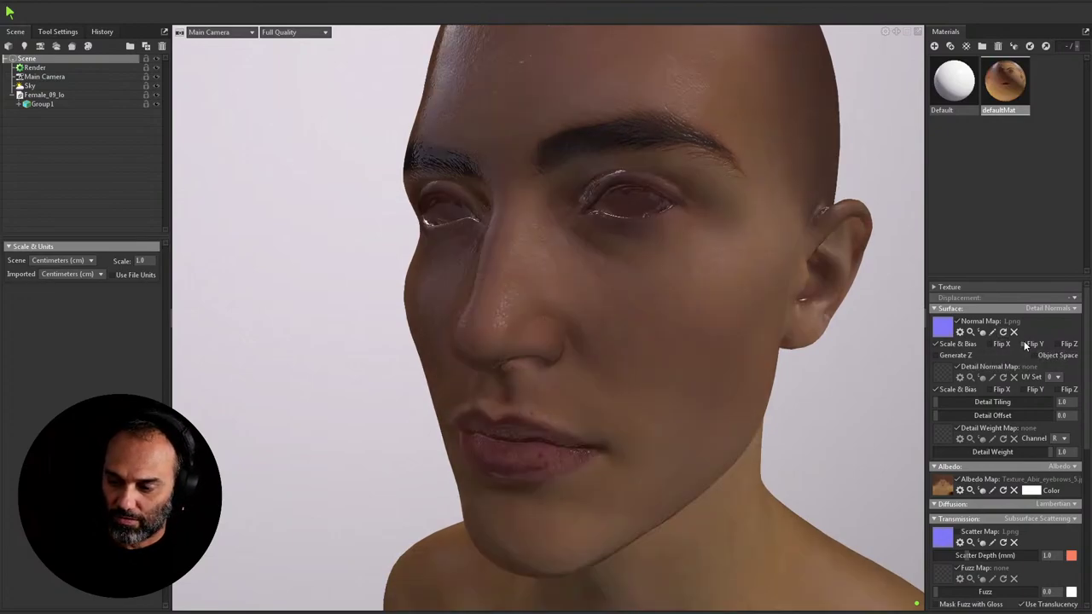
left_click_drag(855, 372, 759, 309)
left_click(991, 345)
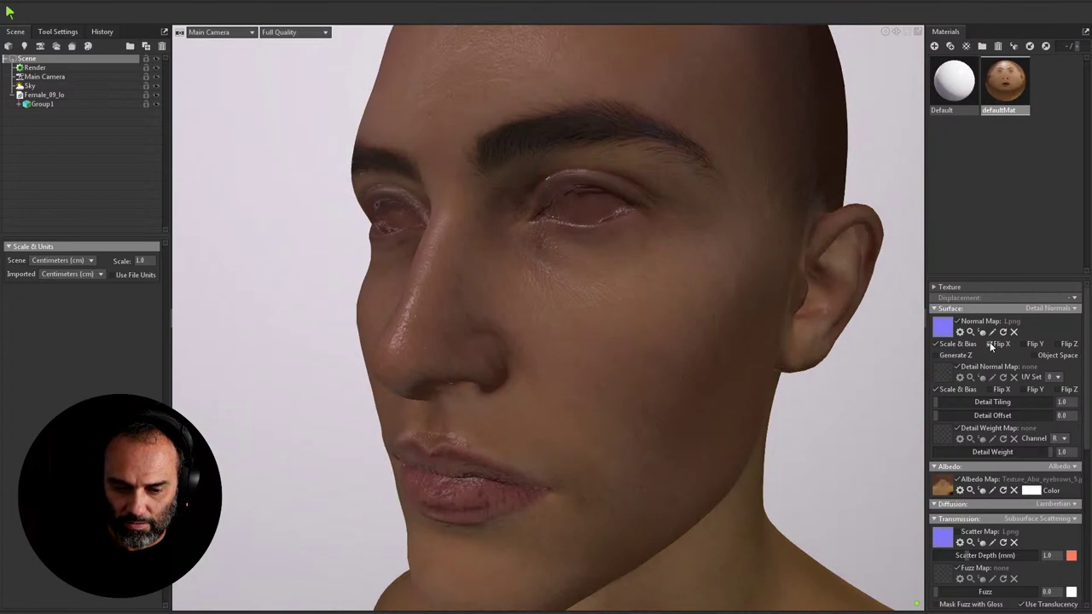
left_click(989, 342)
left_click(1059, 345)
left_click(1057, 345)
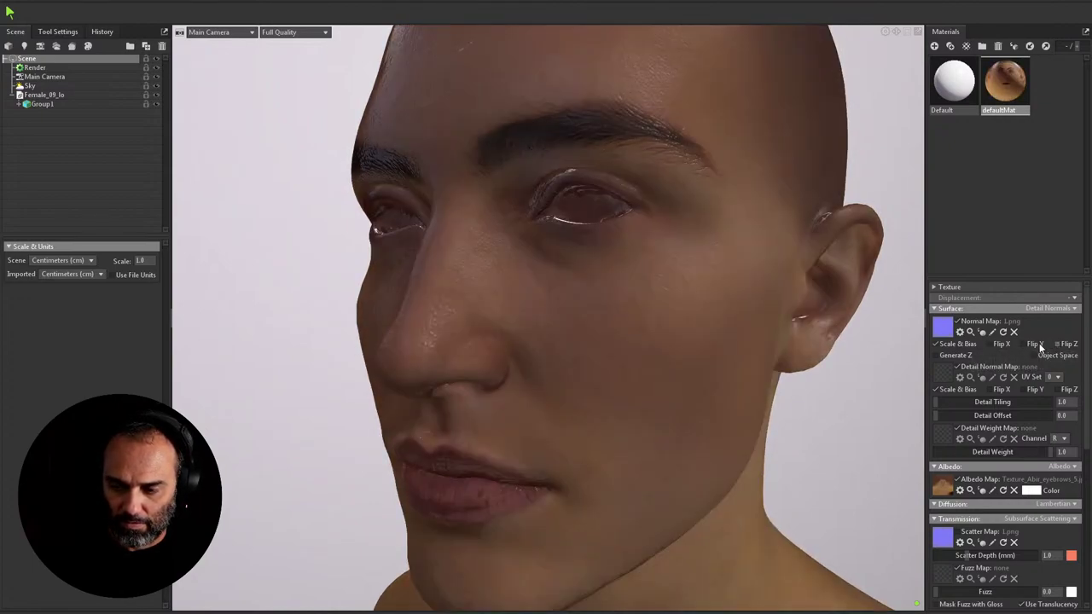
left_click(1024, 344)
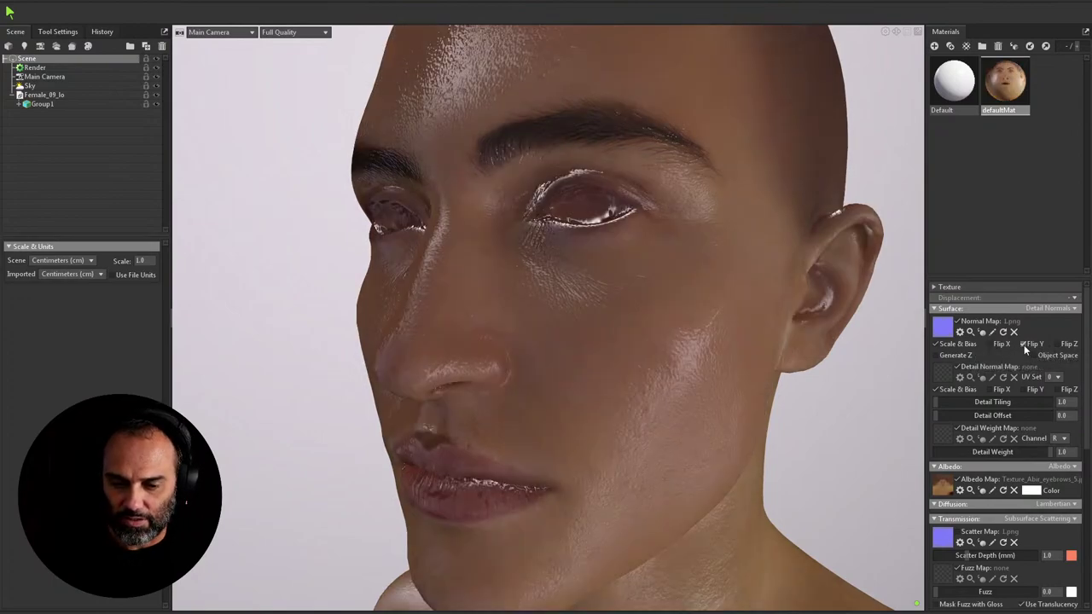
left_click(1024, 345)
left_click(990, 344)
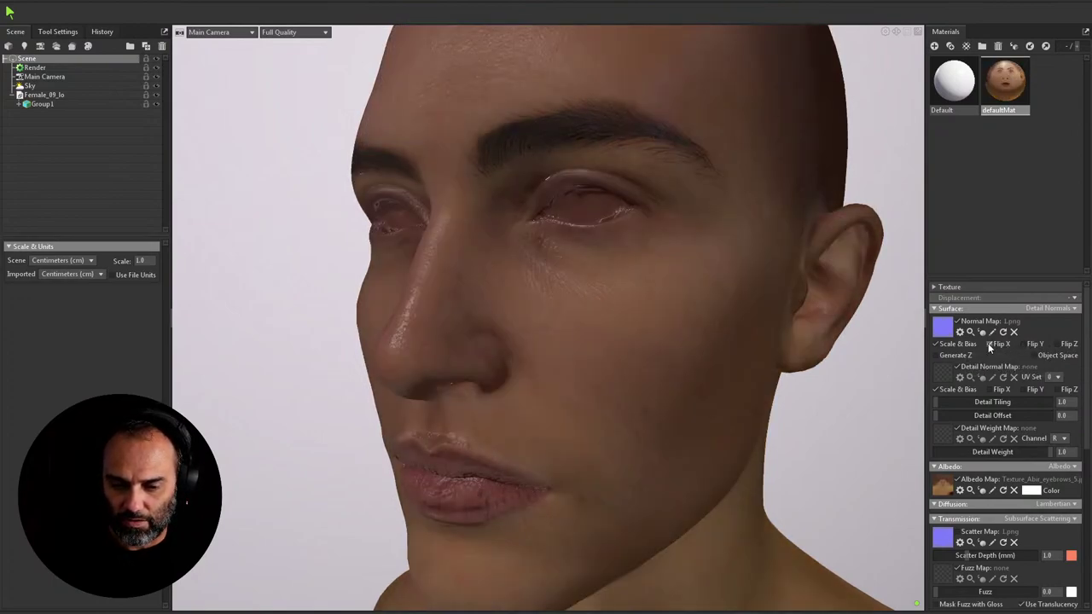
Step: Rotate the sky light around the head, leave Flip X off, and examine the normal map's skin detail on the face and bust
left_click_drag(780, 356, 696, 343)
mouse_move(809, 301)
left_mouse_down("shift")
mouse_move(631, 316)
mouse_move(667, 325)
mouse_move(604, 309)
mouse_move(667, 323)
left_mouse_up("shift")
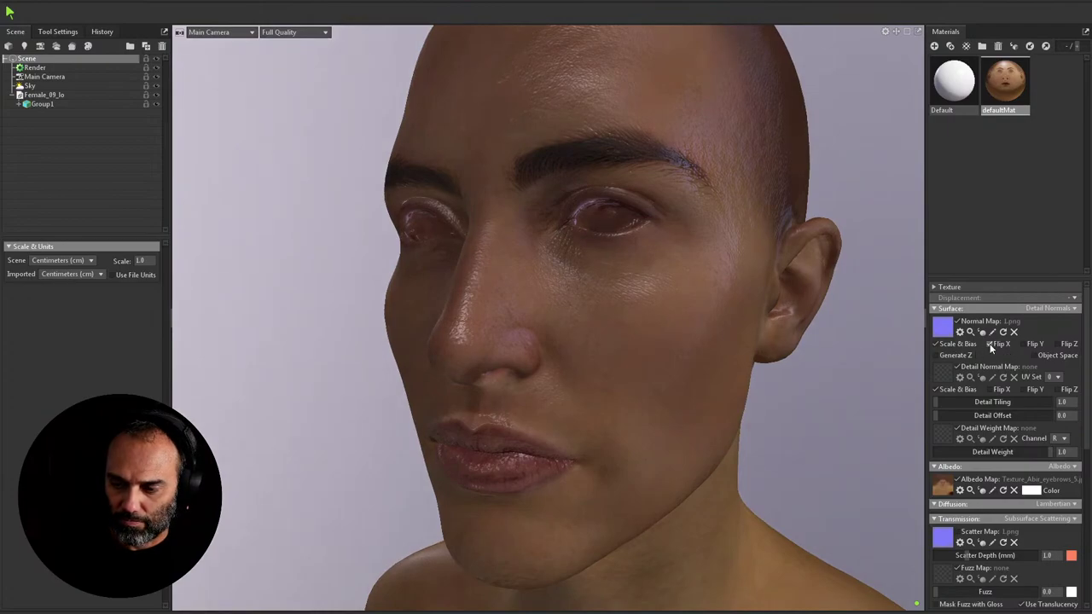
left_click_drag(887, 338, 649, 343, "shift")
scroll(652, 342, "up", 6)
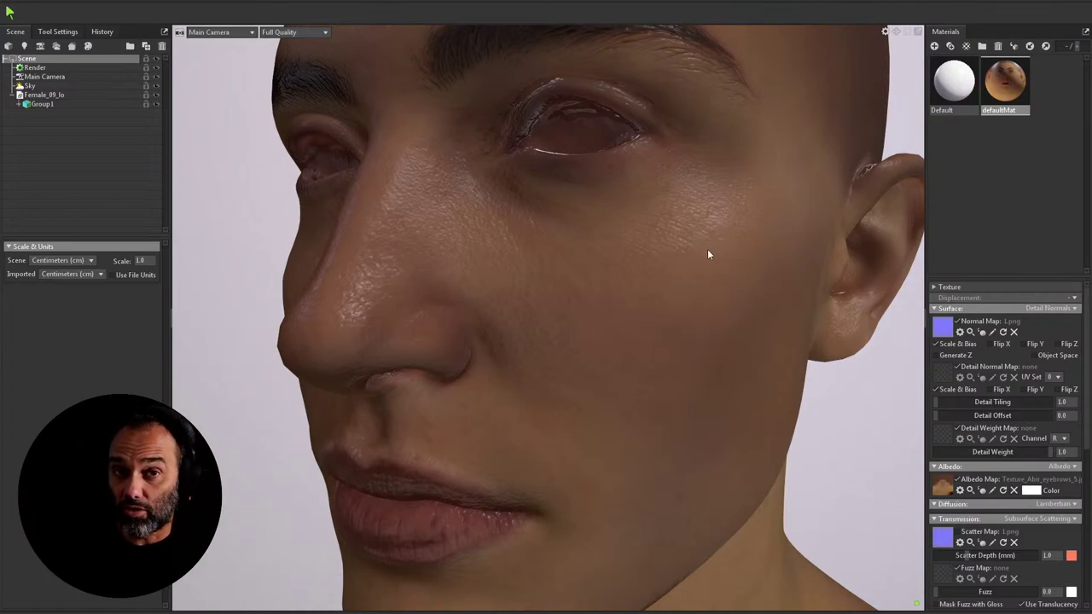
middle_click_drag(708, 251, 731, 154)
left_click_drag(700, 241, 512, 329)
left_click_drag(581, 320, 606, 318)
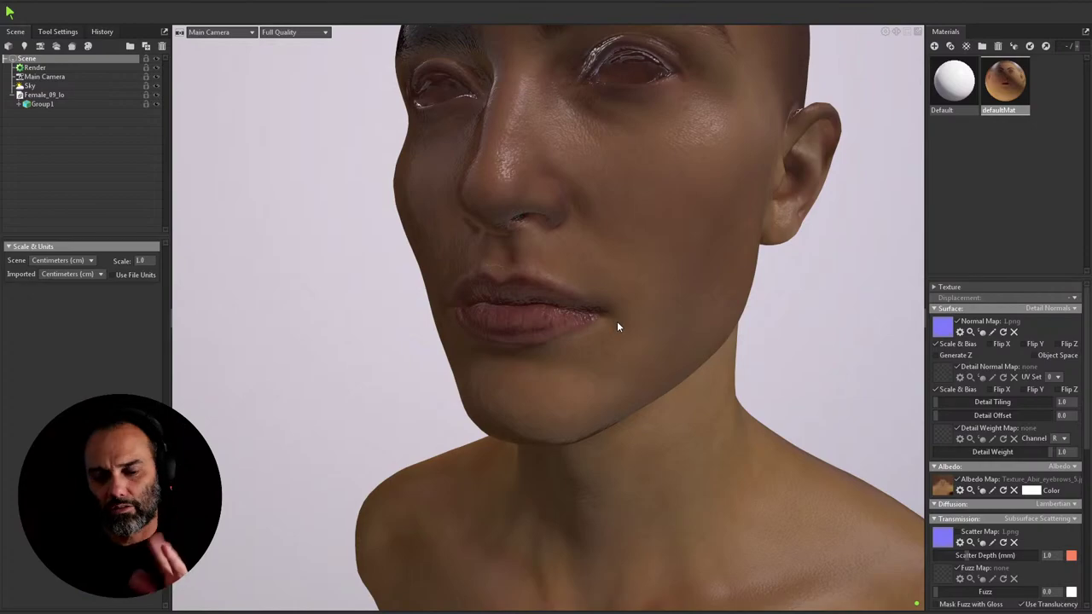
left_click_drag(729, 291, 653, 237)
scroll(687, 245, "down", 5)
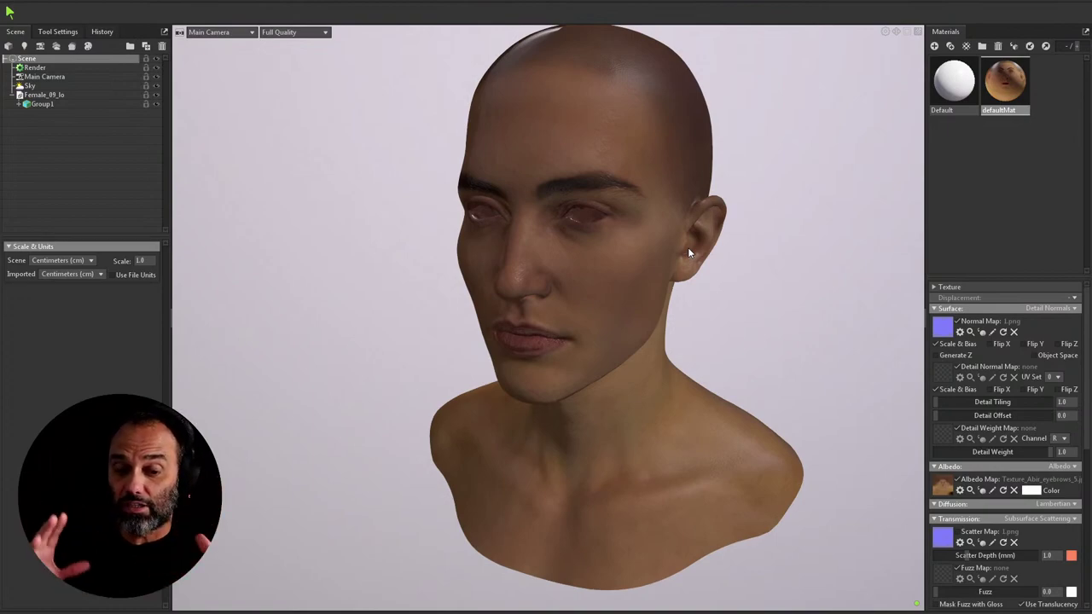
Step: Try adding child lights on the bright lamp in the sky light's environment image, and undo all of them
left_click(29, 85)
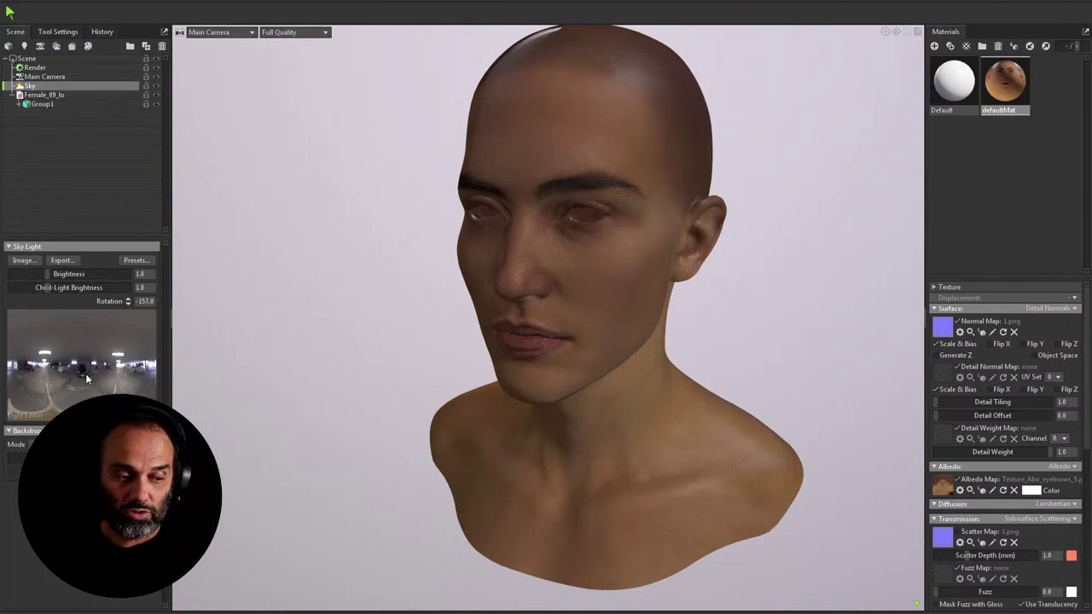
left_click(45, 351)
left_click(48, 354)
left_click(48, 355)
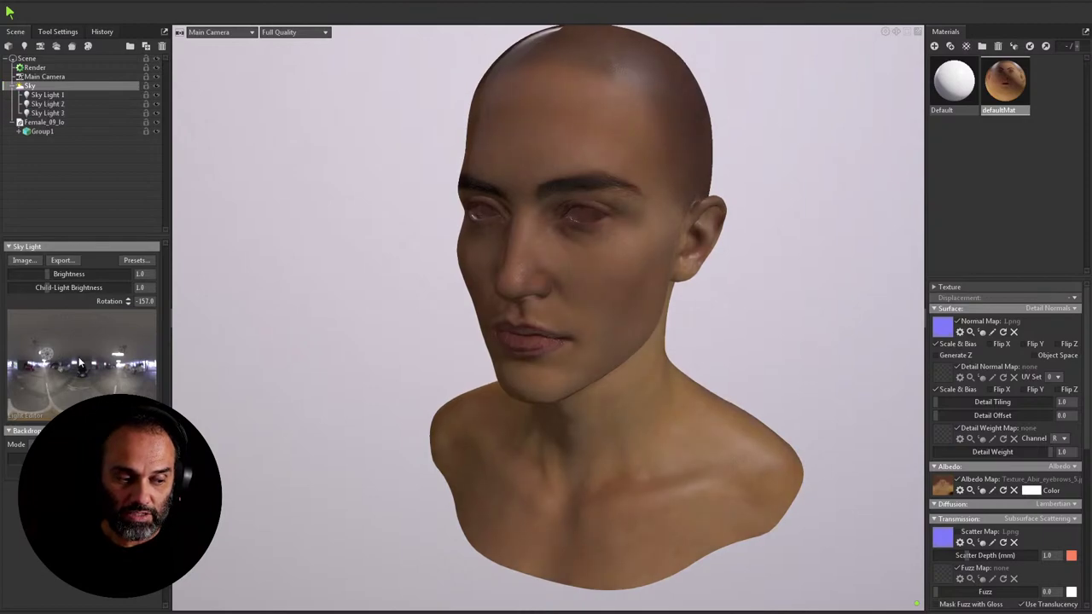
key("ctrl+z")
key("ctrl+z")
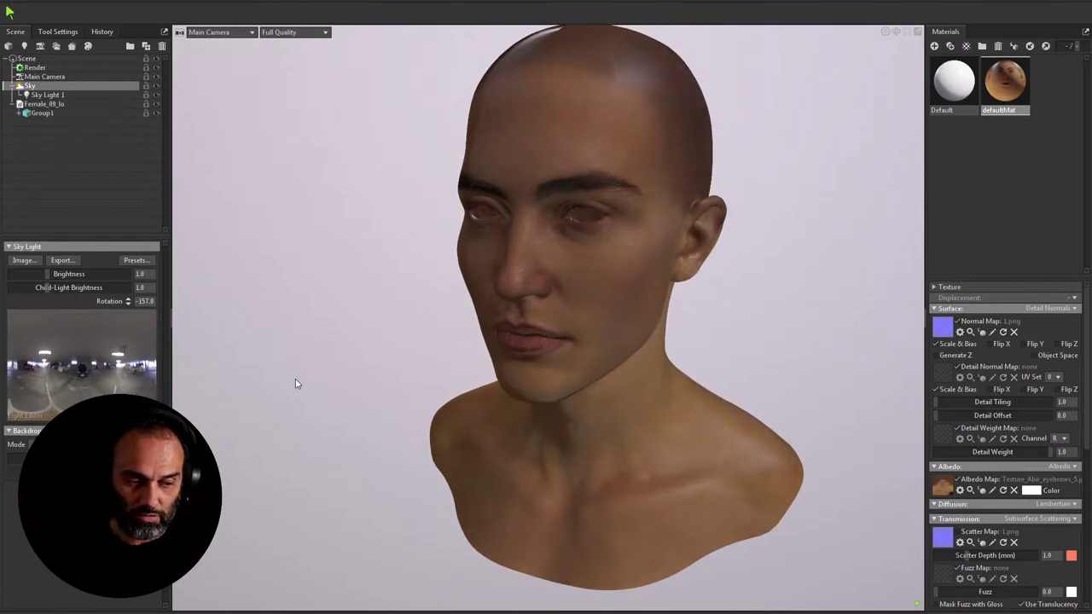
key("ctrl+z")
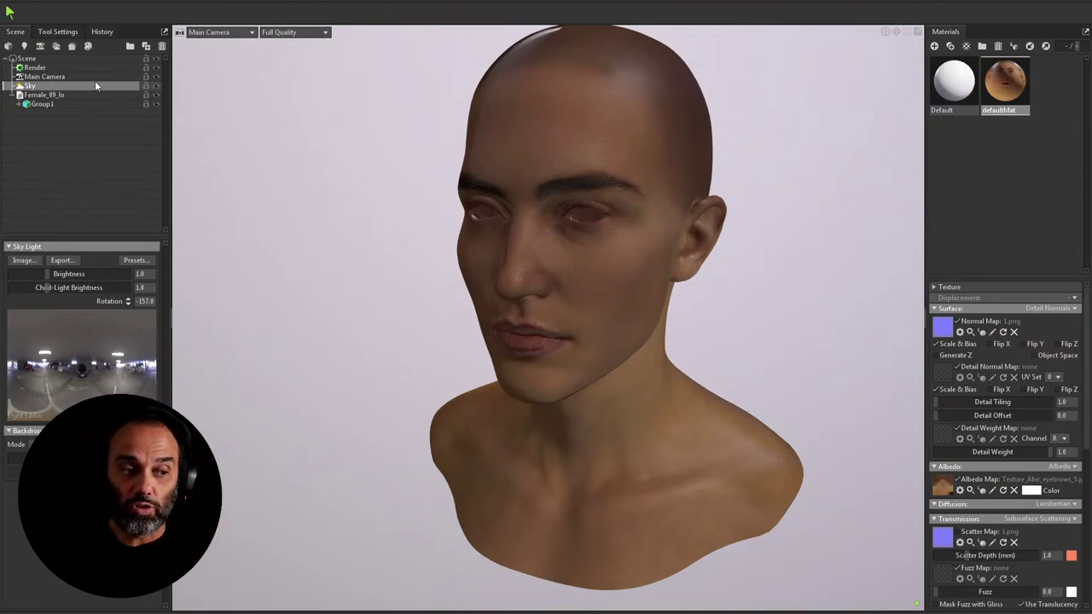
Step: Set the sky light's brightness to 0.1
left_click(77, 277)
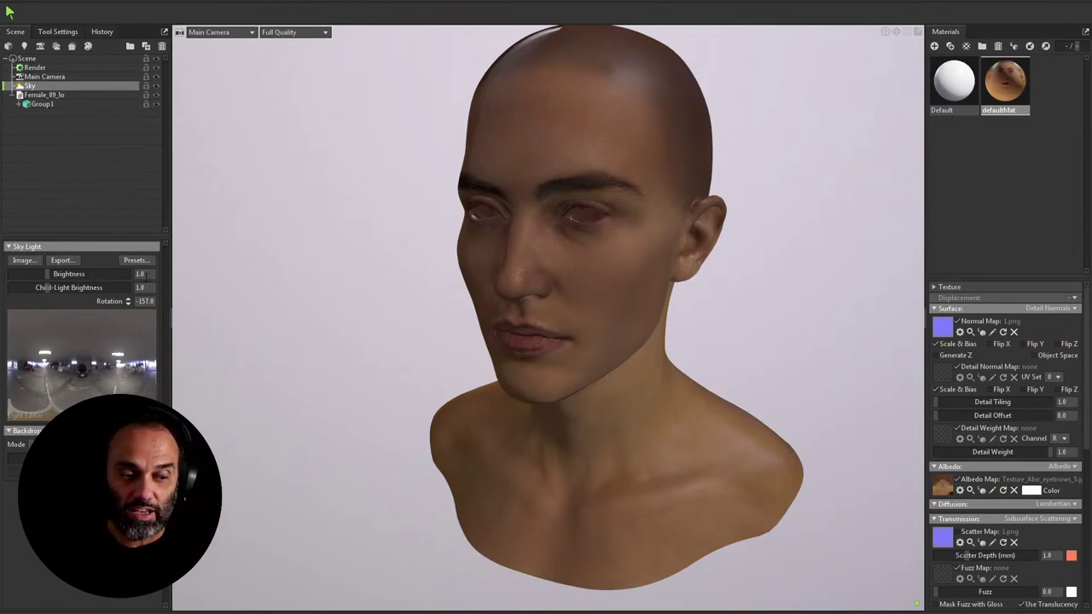
type("1")
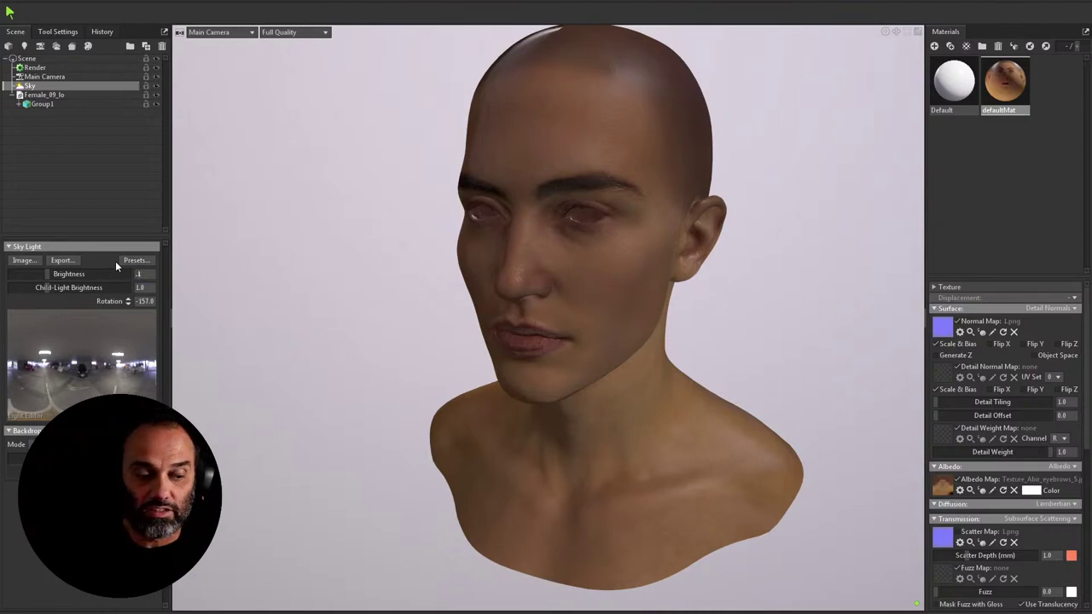
key("Return")
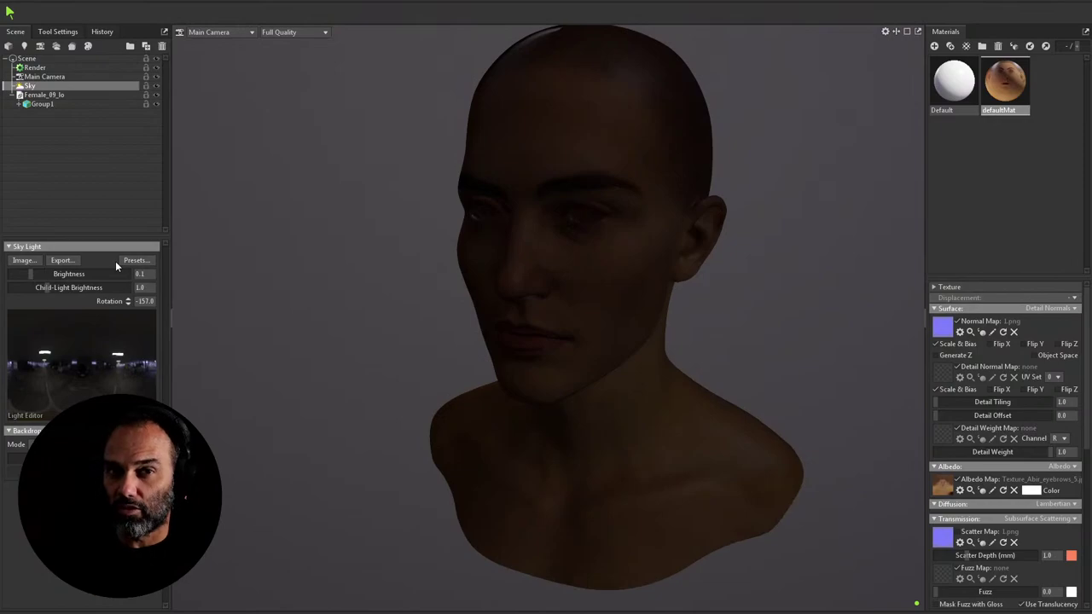
Step: Try lighting the head with a new spot light added from a raised three-quarter view, and delete it after viewing the face
left_click_drag(499, 371, 696, 356)
scroll(635, 314, "down", 3)
left_click_drag(635, 314, 611, 332)
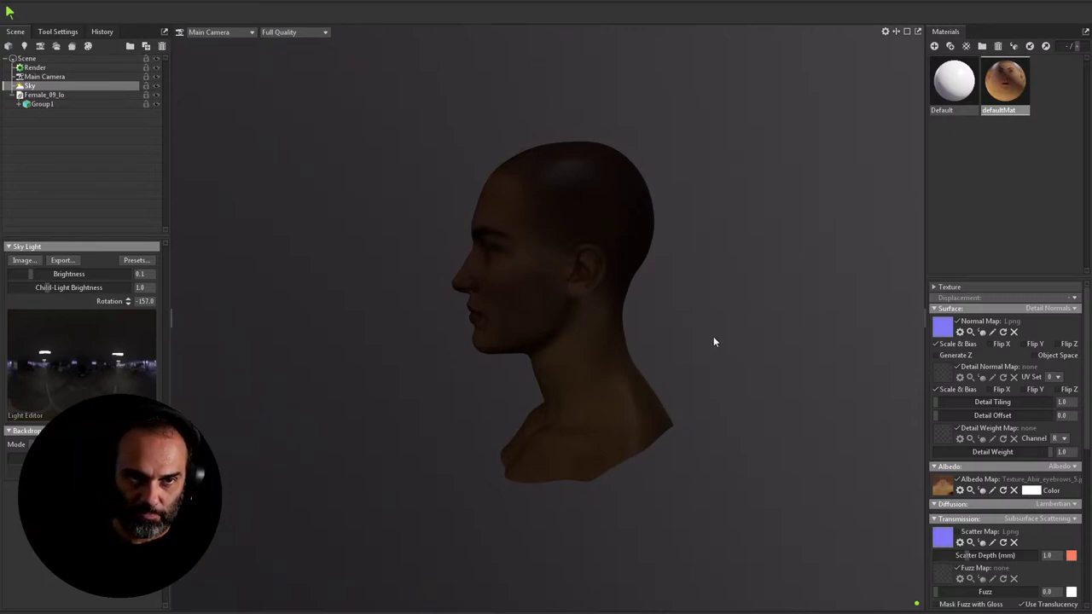
left_click_drag(700, 339, 762, 319)
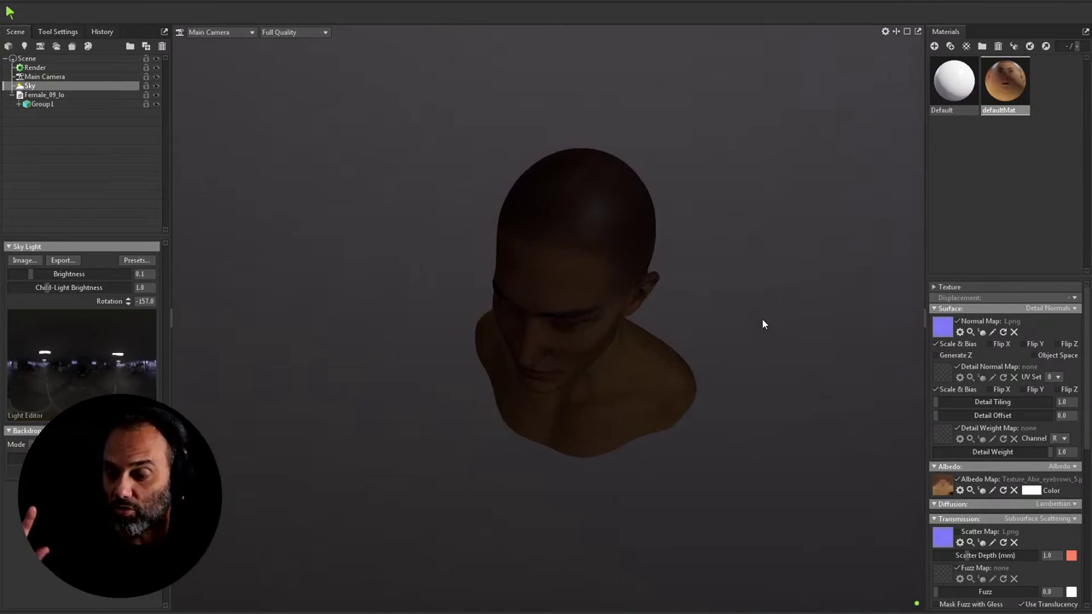
left_click_drag(762, 319, 711, 301)
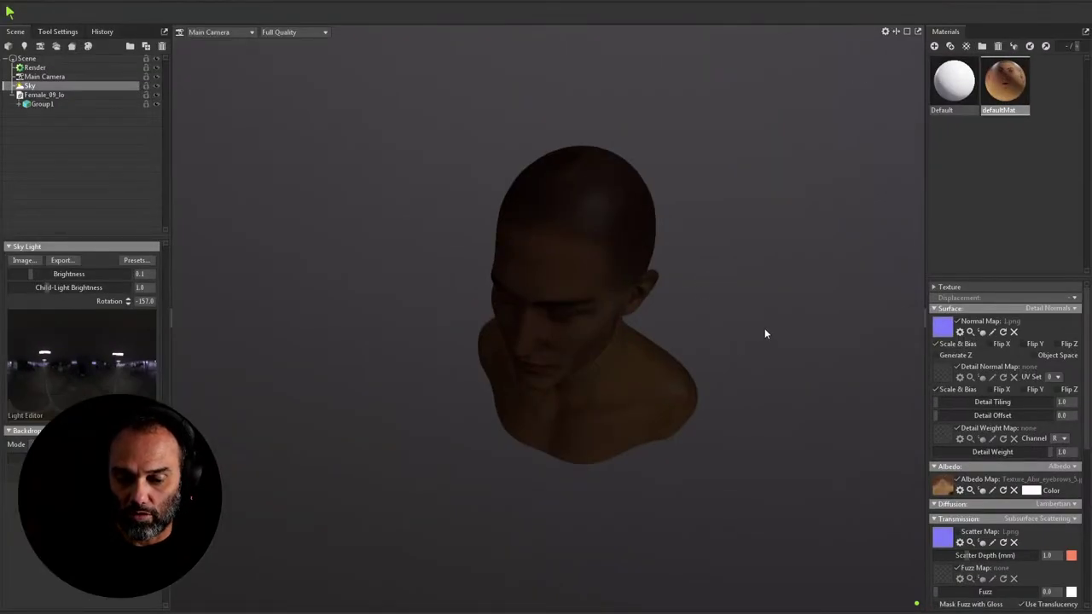
left_click_drag(764, 330, 725, 319)
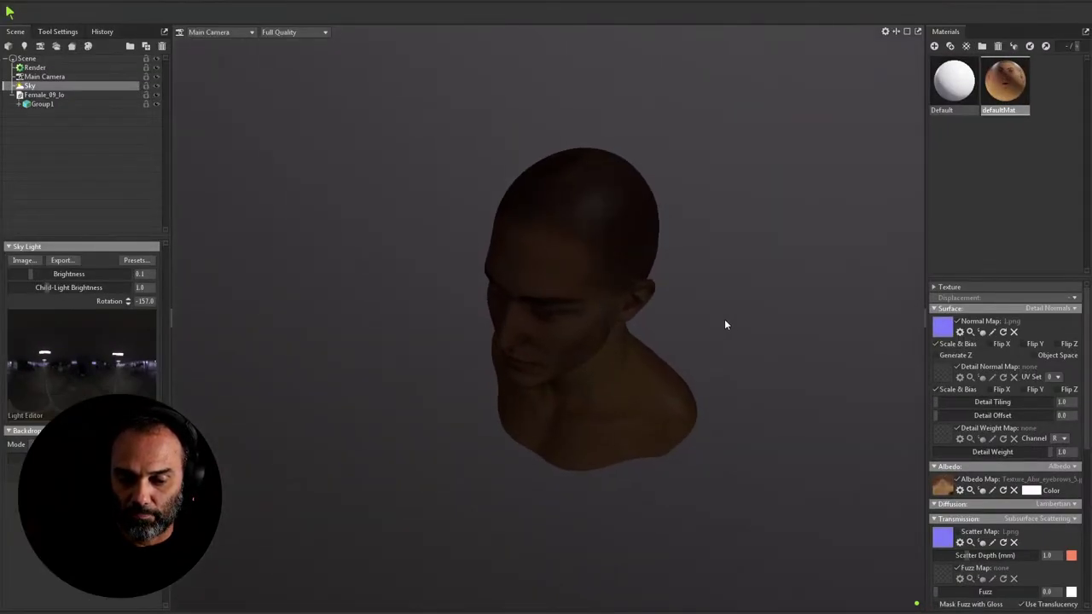
left_click(24, 46)
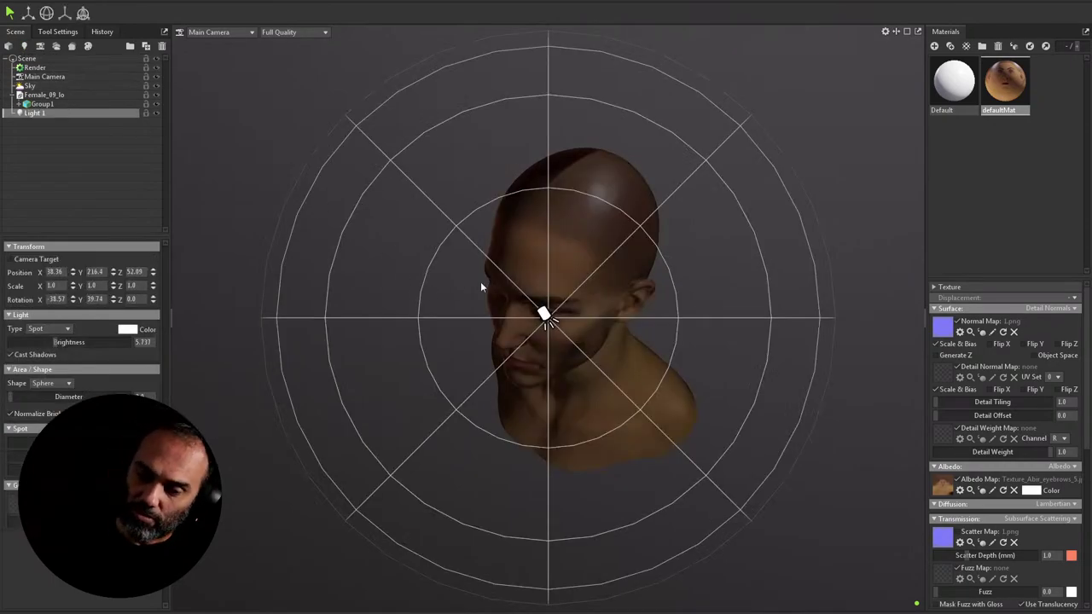
left_click_drag(676, 430, 701, 376)
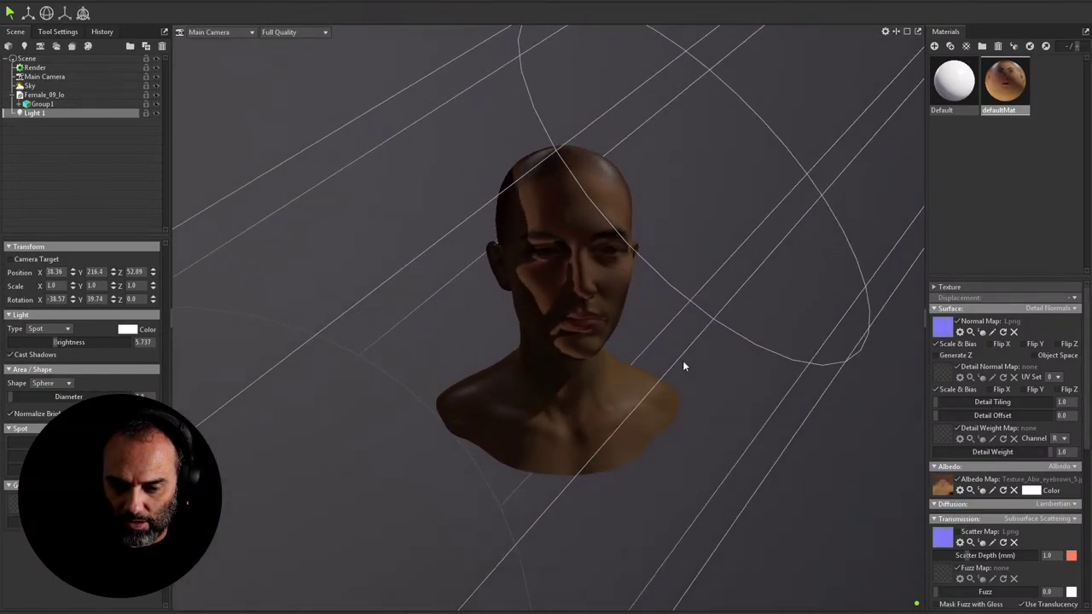
right_click_drag(617, 342, 696, 422)
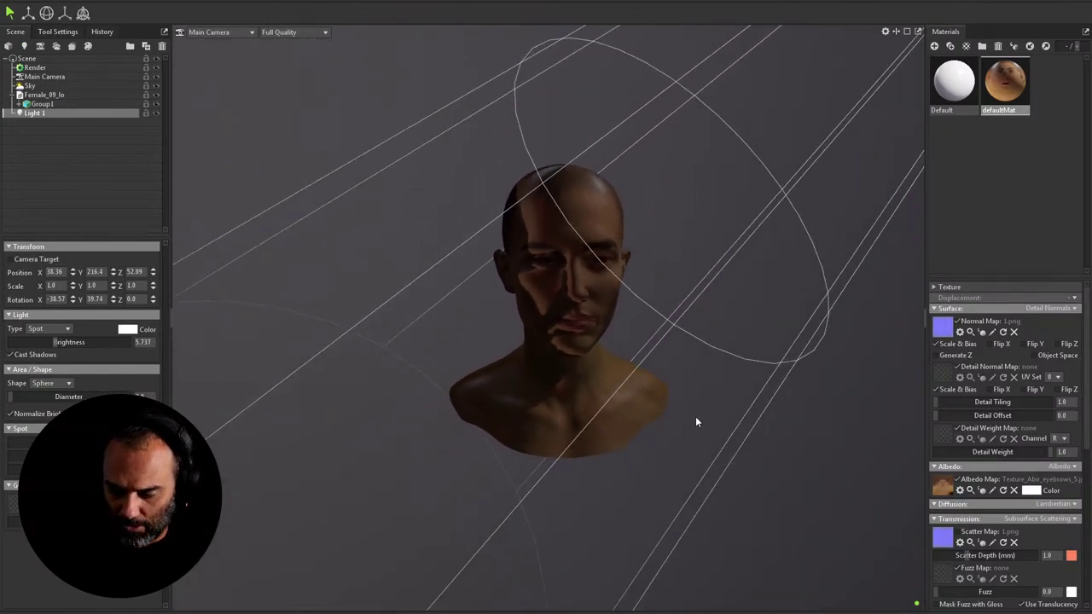
key("Delete")
Step: Add a spot light that shines on the head from above at a three-quarter angle, and enlarge its diameter to soften the shadows
left_click_drag(748, 394, 647, 408)
left_click_drag(545, 365, 529, 358)
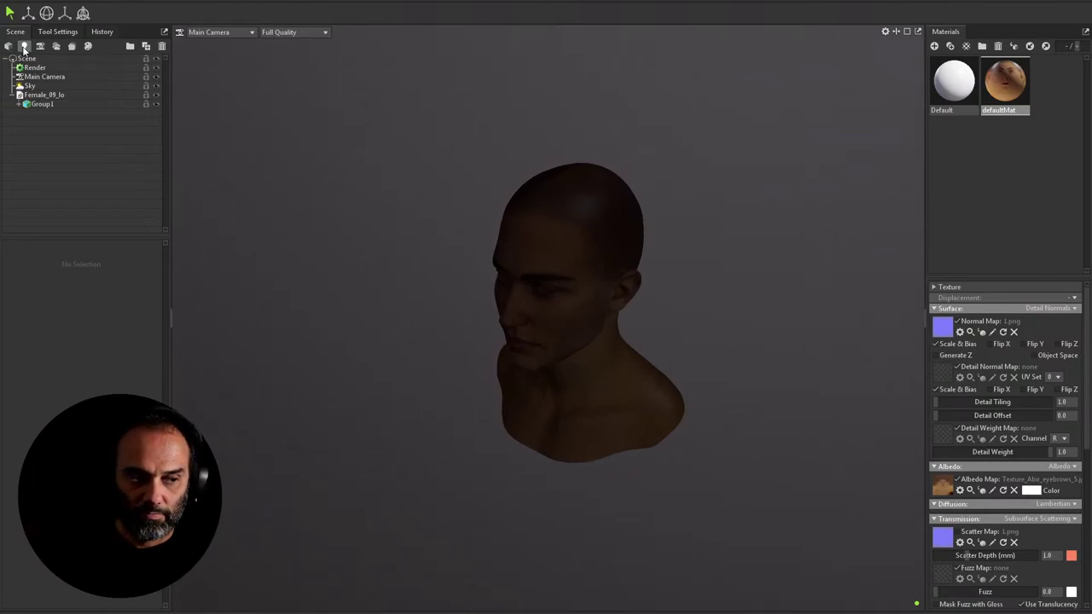
left_click(24, 45)
left_click_drag(353, 334, 395, 270)
right_click_drag(395, 271, 646, 337)
left_click_drag(647, 338, 662, 317)
right_click_drag(662, 318, 446, 234)
left_click_drag(446, 233, 598, 293)
right_click_drag(598, 294, 746, 338)
left_click_drag(746, 338, 602, 309)
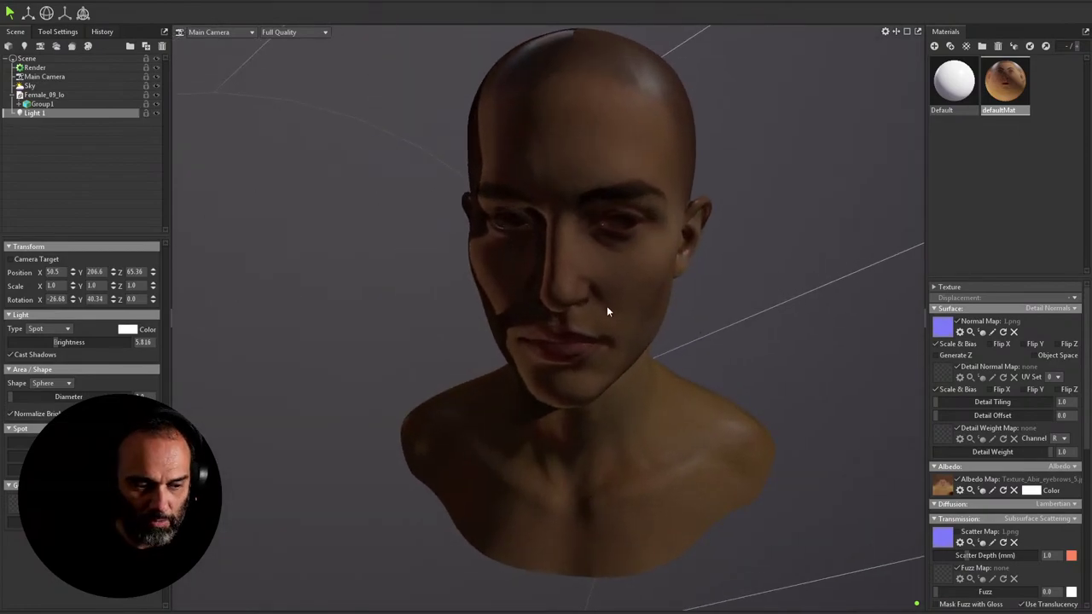
right_click_drag(603, 310, 661, 290)
mouse_move(661, 290)
left_mouse_down()
mouse_move(670, 251)
mouse_move(646, 298)
left_mouse_up()
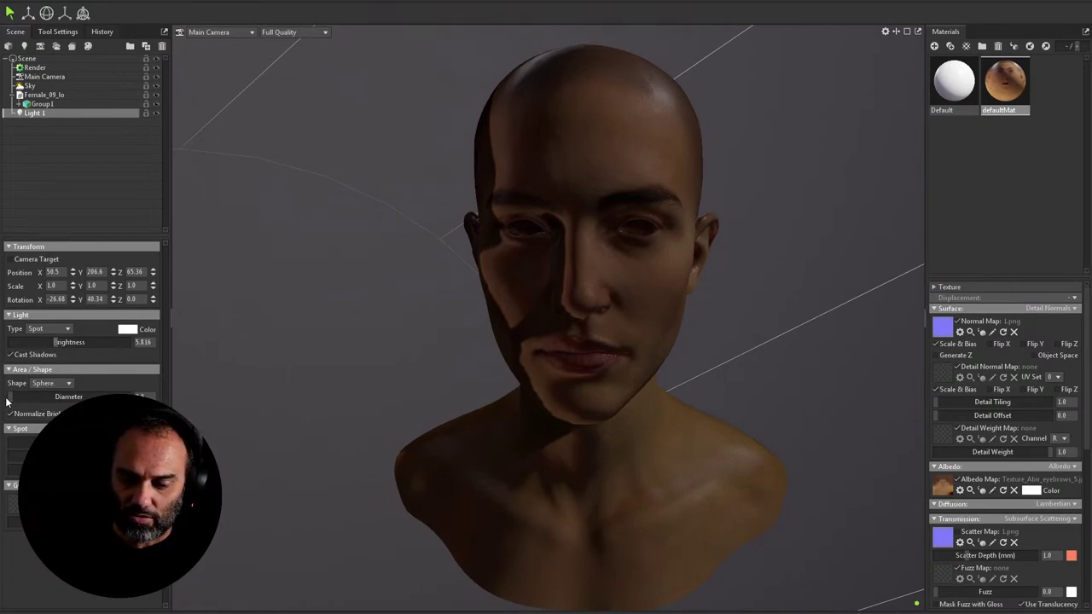
left_click_drag(13, 398, 40, 395)
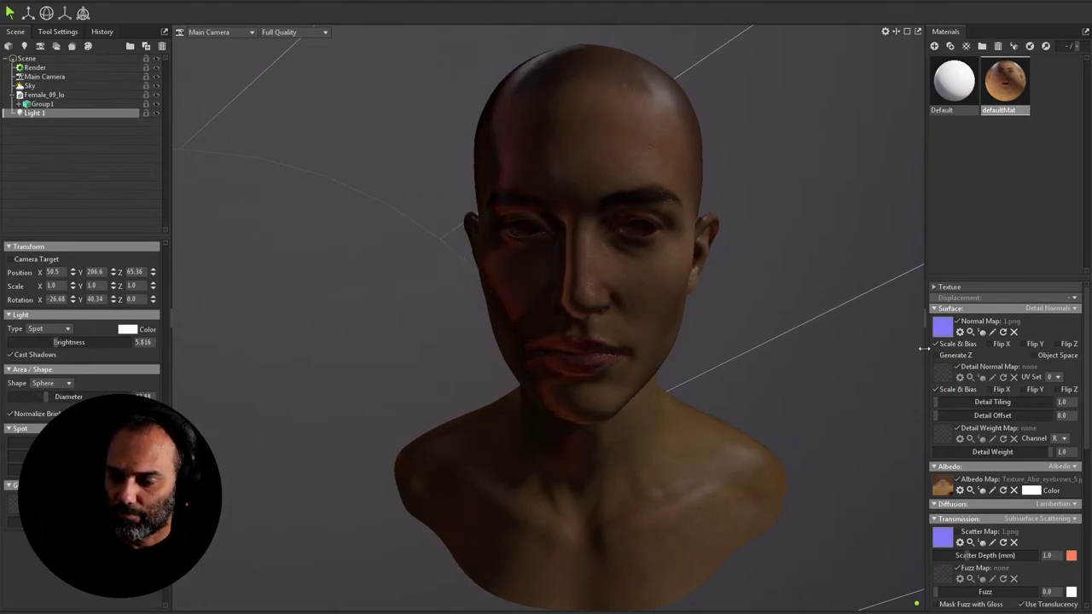
Step: Compare the face with the normal map disabled and enabled, and try the map's Flip Y option
left_click(957, 321)
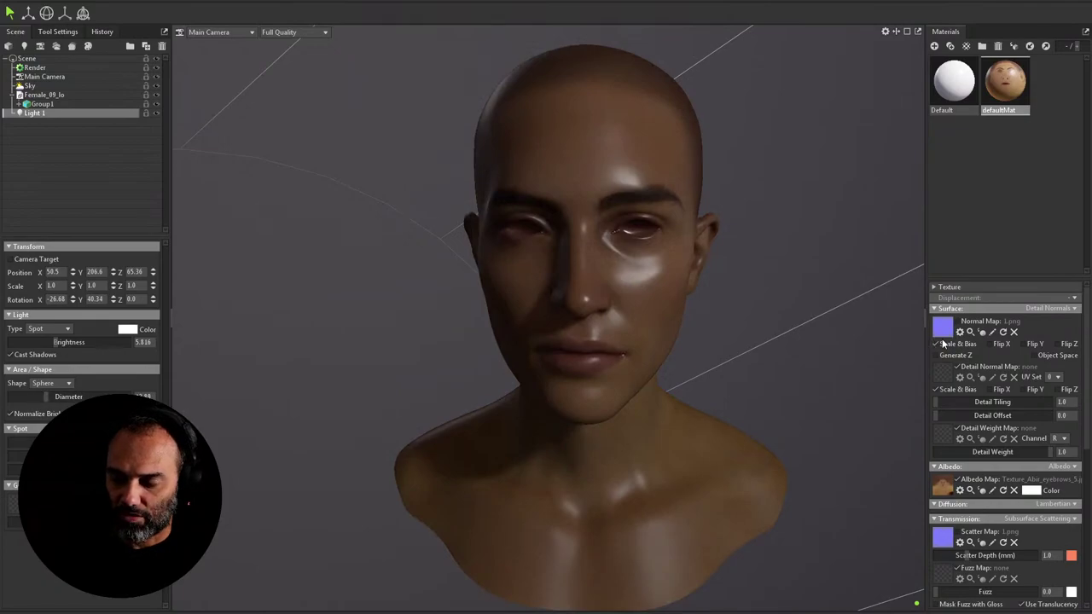
left_click(957, 322)
left_click(957, 322)
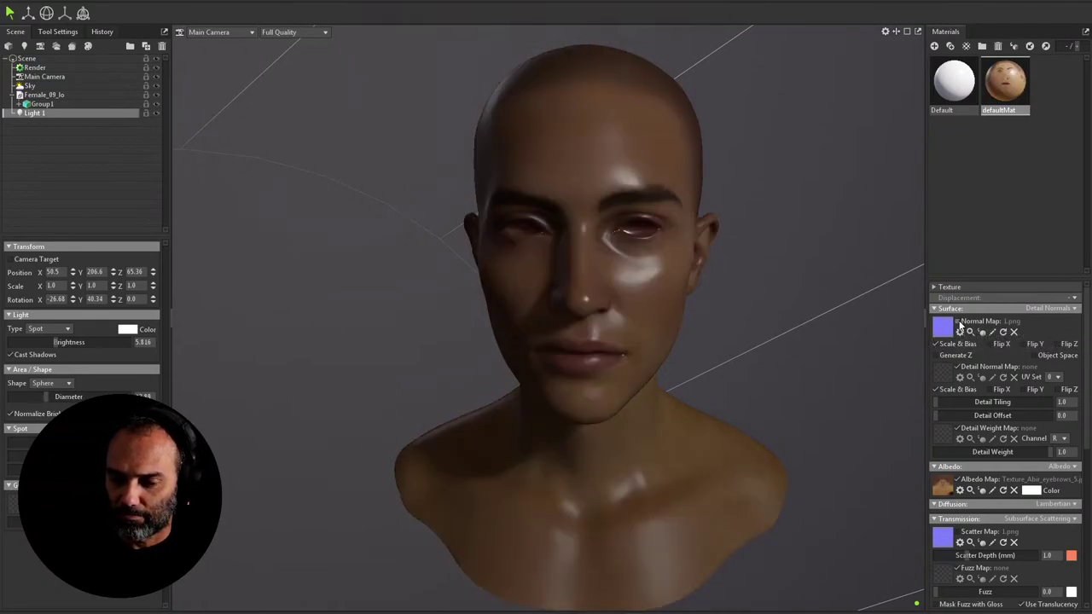
left_click(958, 321)
left_click(957, 321)
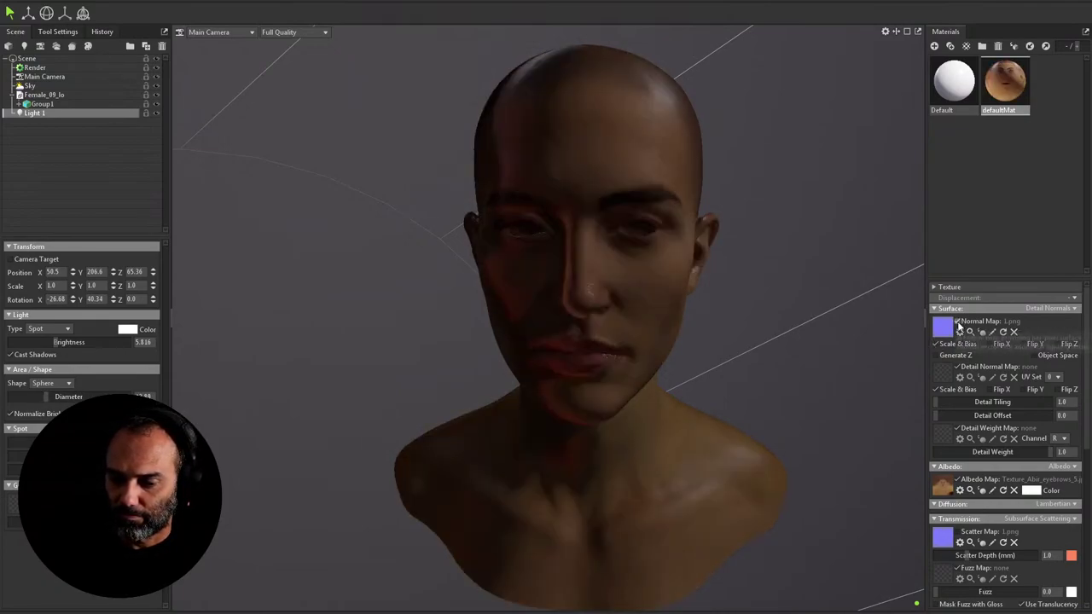
left_click(957, 321)
left_click(1024, 343)
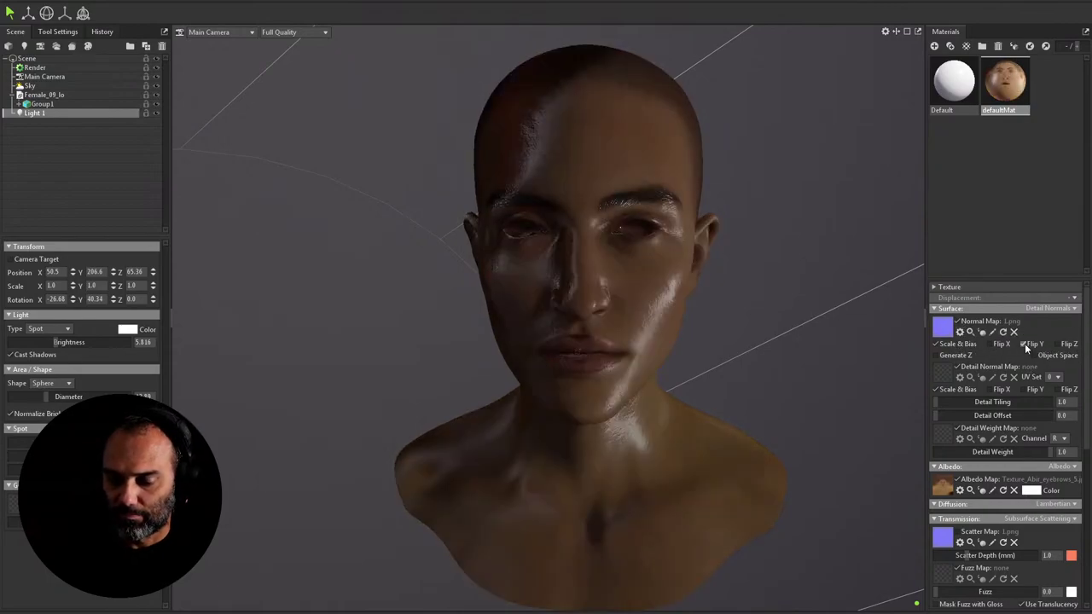
left_click(1024, 343)
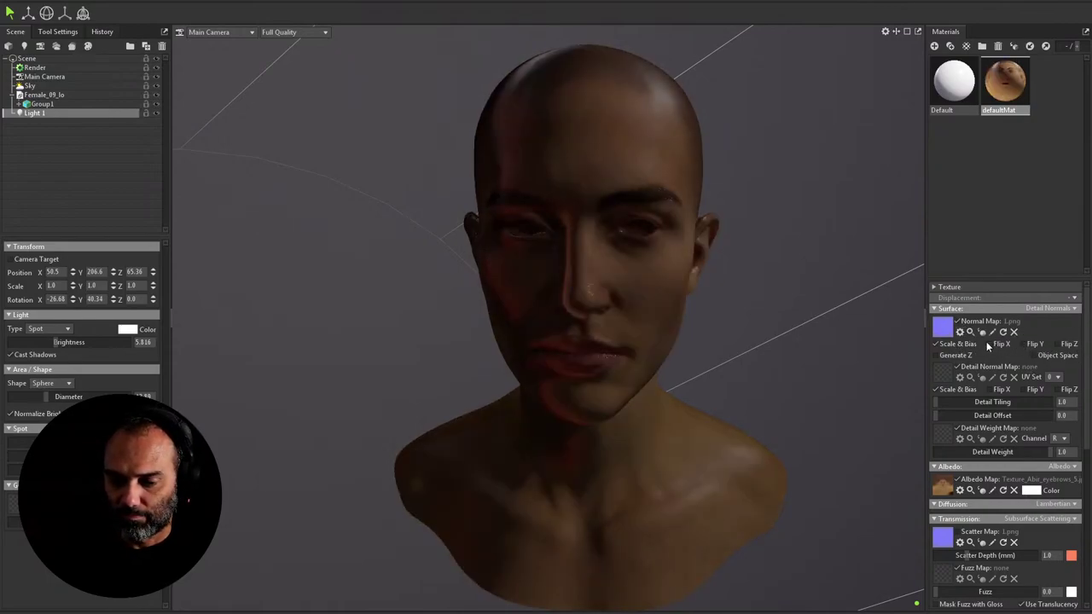
Step: Enable Flip X for the normal map, comparing it on and off while examining the skin detail and shading up close
left_click(992, 343)
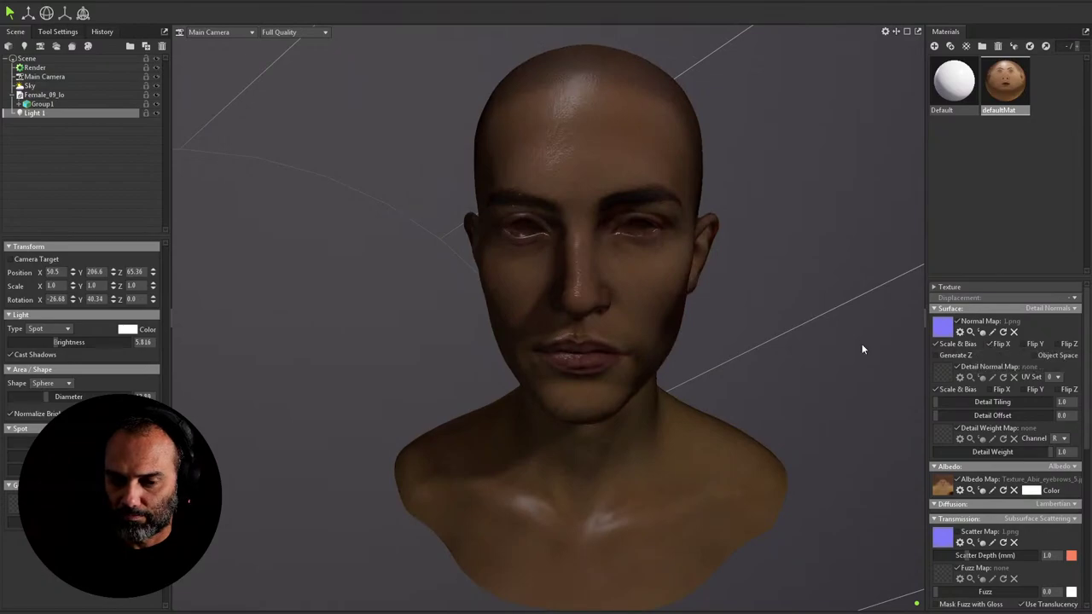
left_click_drag(609, 354, 670, 315)
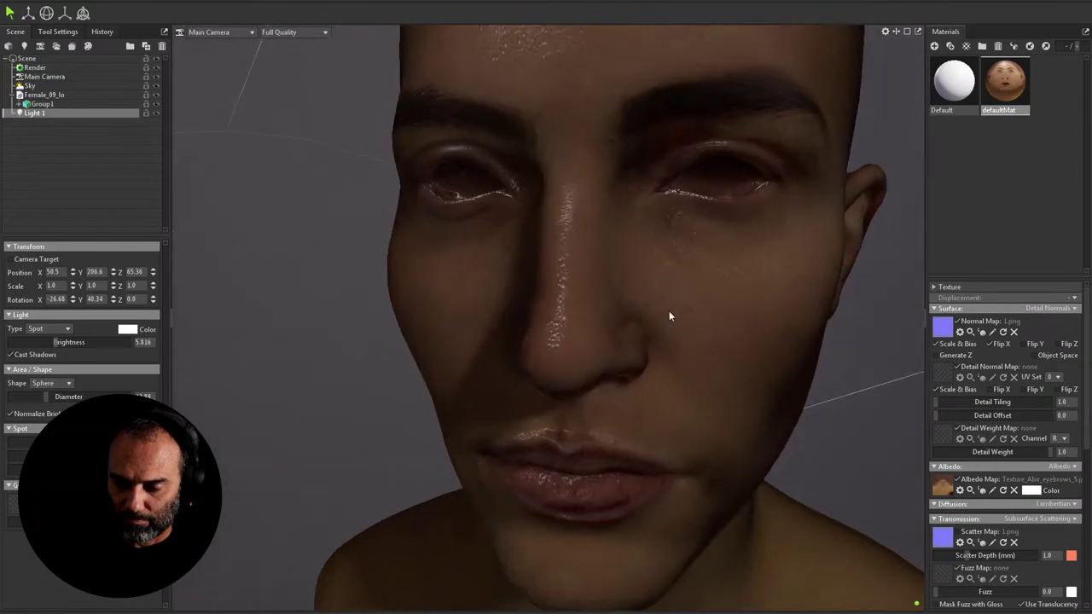
left_click(990, 343)
left_click(991, 343)
left_click_drag(773, 367, 634, 357)
left_click_drag(554, 406, 528, 322)
left_click_drag(595, 355, 634, 378)
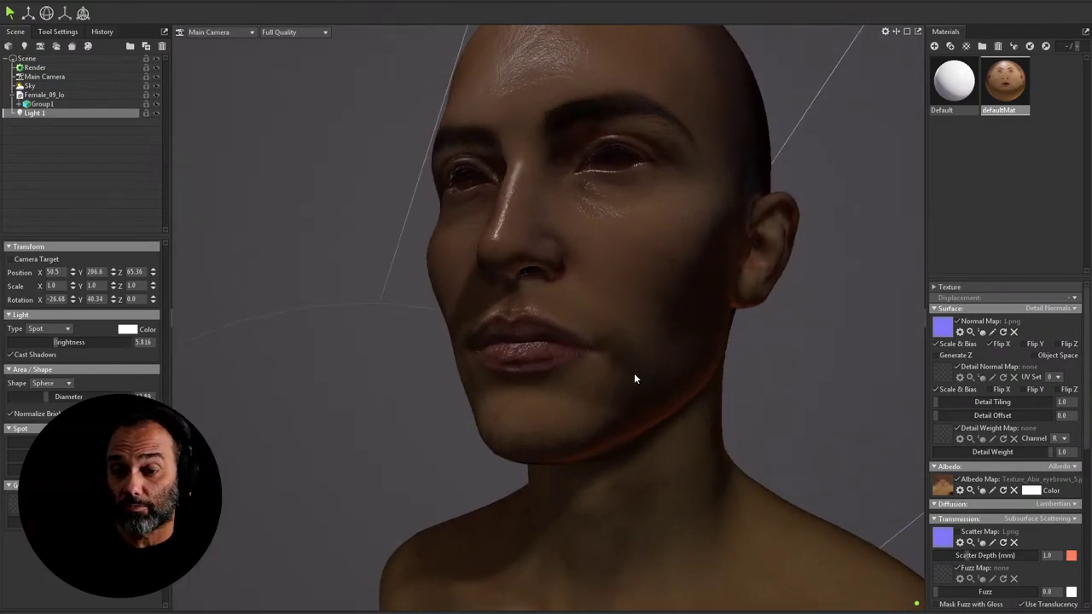
Step: Try 2.png as the normal map of the head's material and view the face from several angles
left_click(939, 330)
left_click(551, 57)
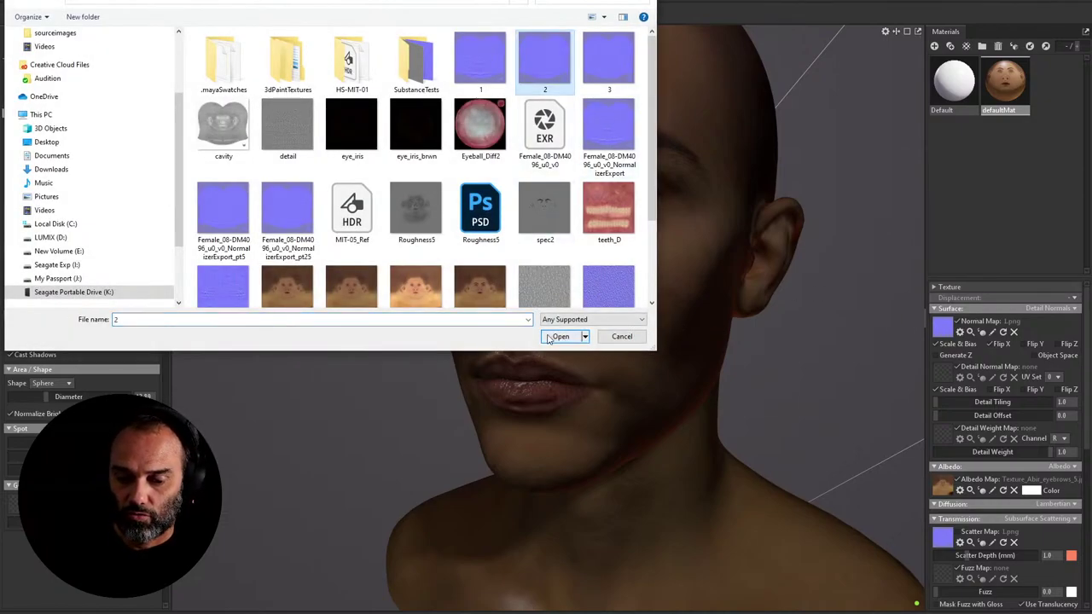
left_click(560, 336)
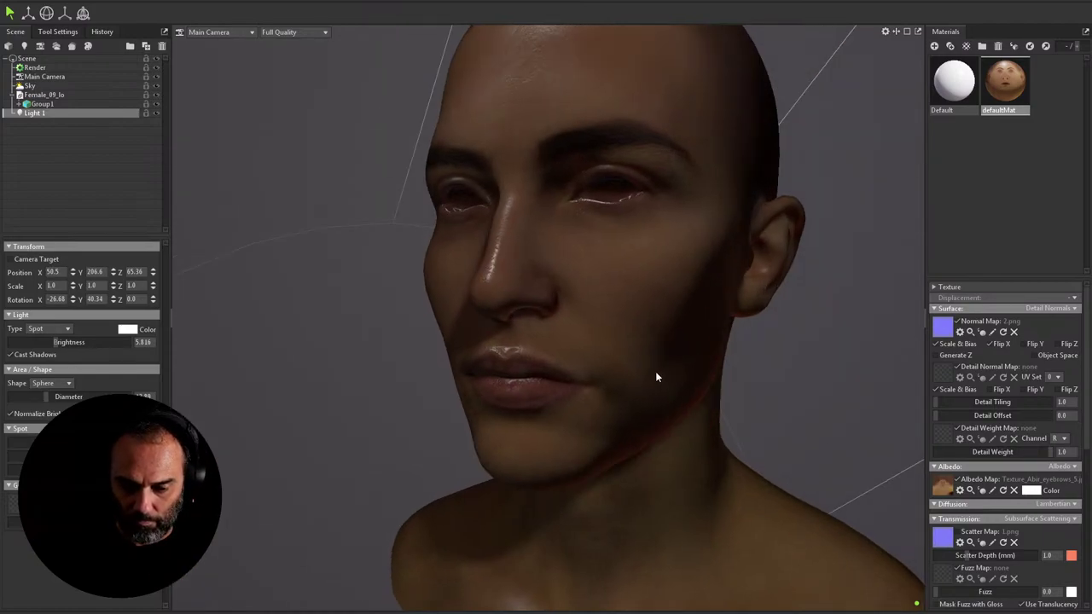
right_click_drag(580, 341, 758, 366)
middle_click_drag(758, 366, 763, 324)
left_click_drag(763, 324, 627, 317)
mouse_move(887, 362)
left_mouse_down()
mouse_move(832, 364)
mouse_move(977, 355)
left_mouse_up()
left_click(995, 342)
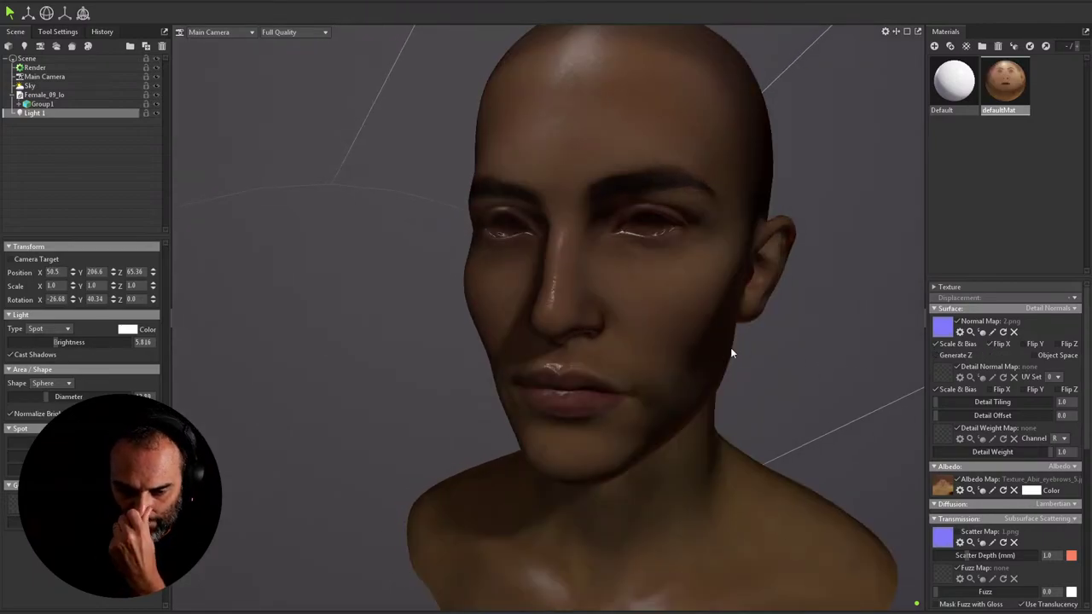
Step: Load 3.png as the normal map of the head's material and examine the skin detail on the face
left_click(942, 326)
left_click(609, 59)
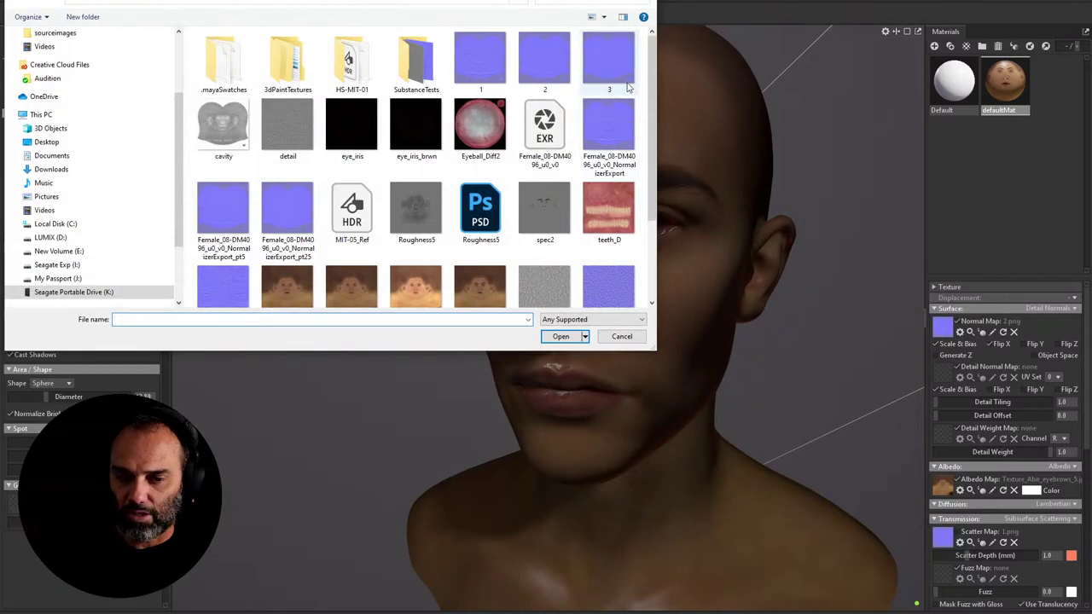
left_click(561, 337)
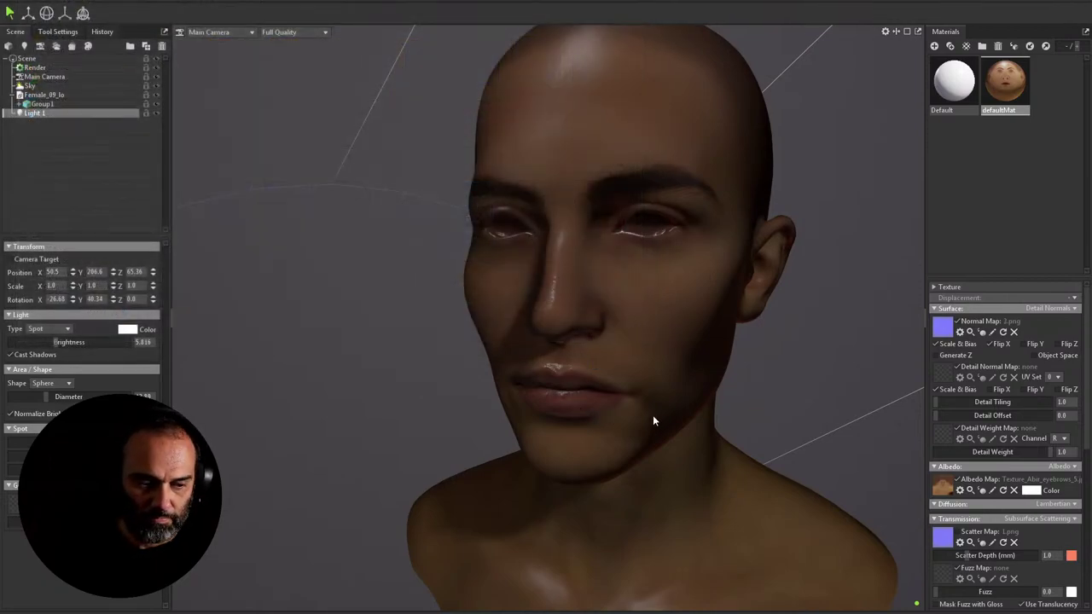
middle_click_drag(663, 415, 736, 434)
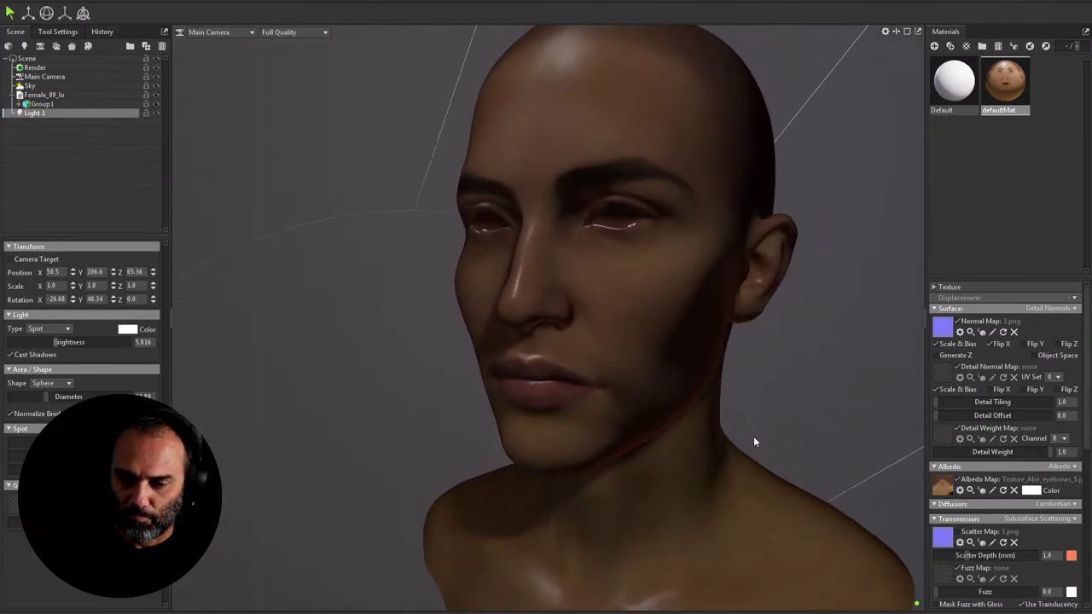
scroll(767, 448, "up", 5)
scroll(732, 423, "down", 5)
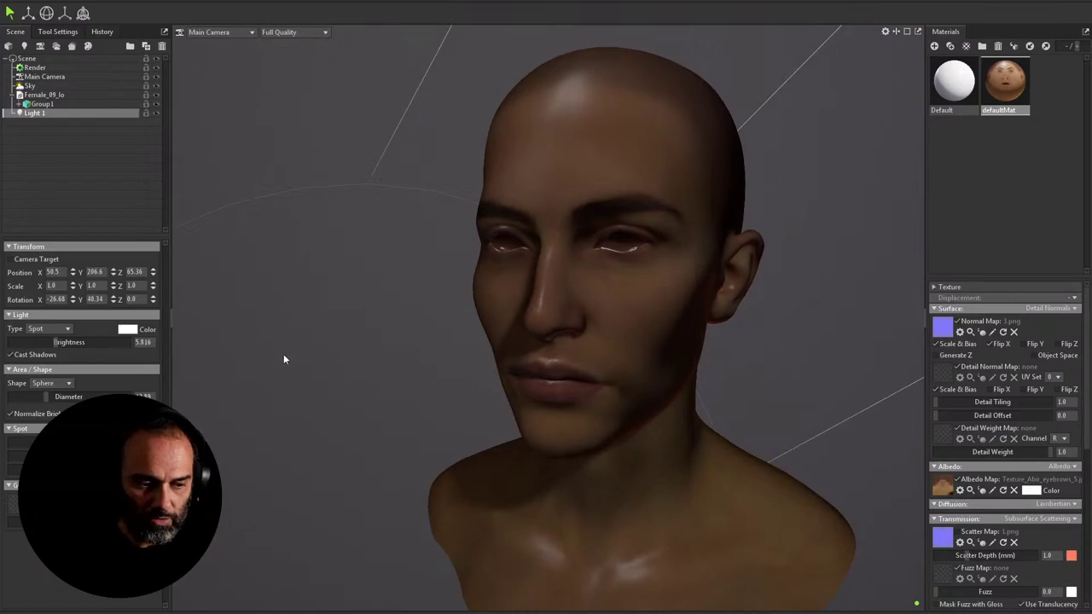
Step: Reduce the spot light's diameter to its minimum and examine the shadow edge on the neck and shoulder up close
left_click_drag(47, 396, 5, 396)
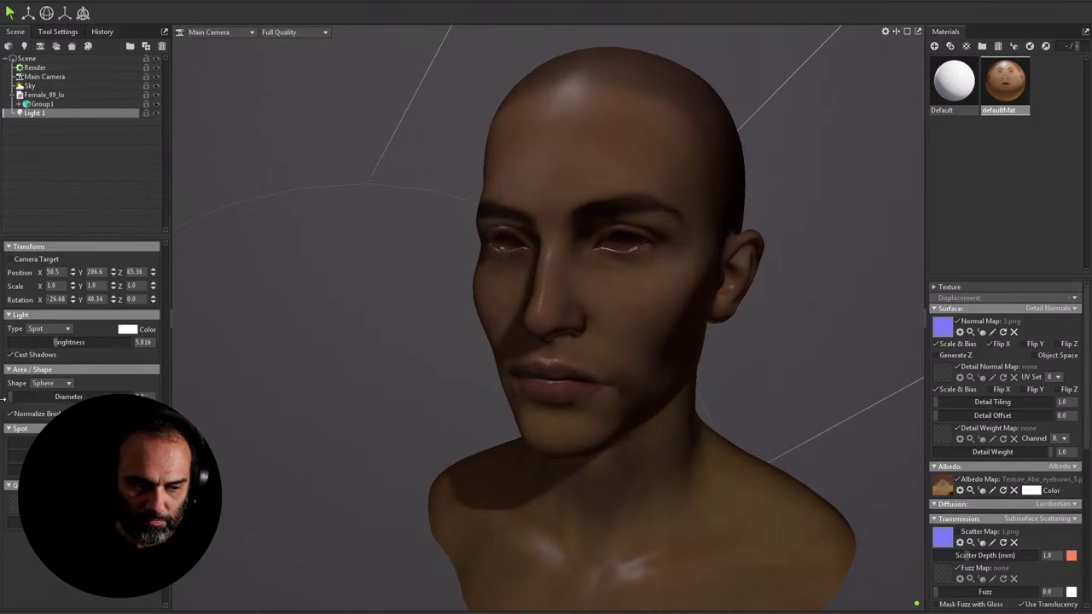
mouse_move(10, 399)
left_mouse_down()
mouse_move(20, 396)
mouse_move(4, 397)
left_mouse_up()
scroll(459, 409, "down", 2)
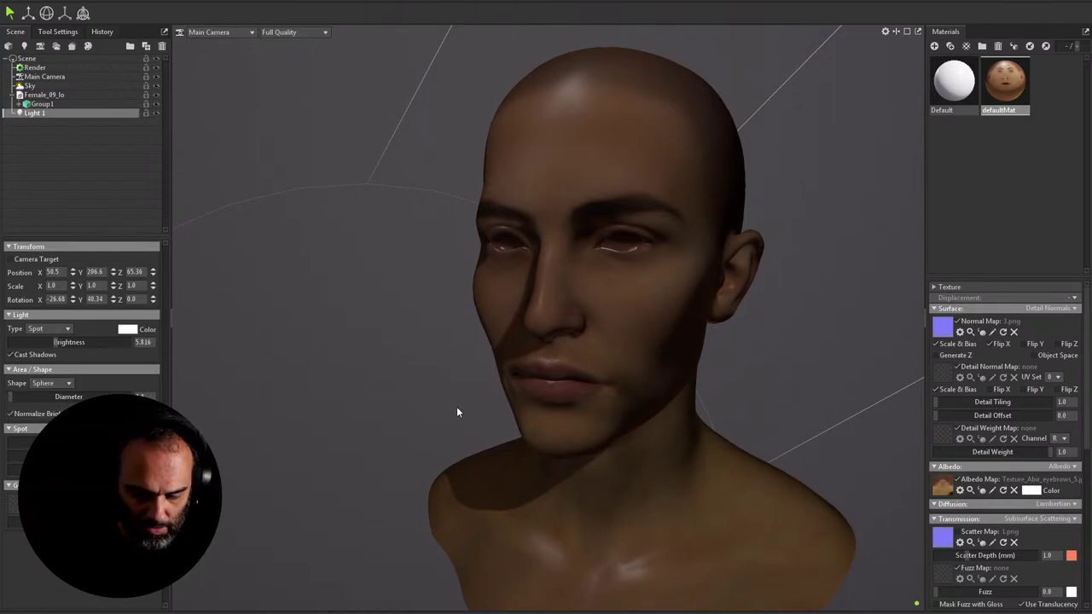
middle_click_drag(459, 409, 518, 220)
scroll(784, 370, "down", 5)
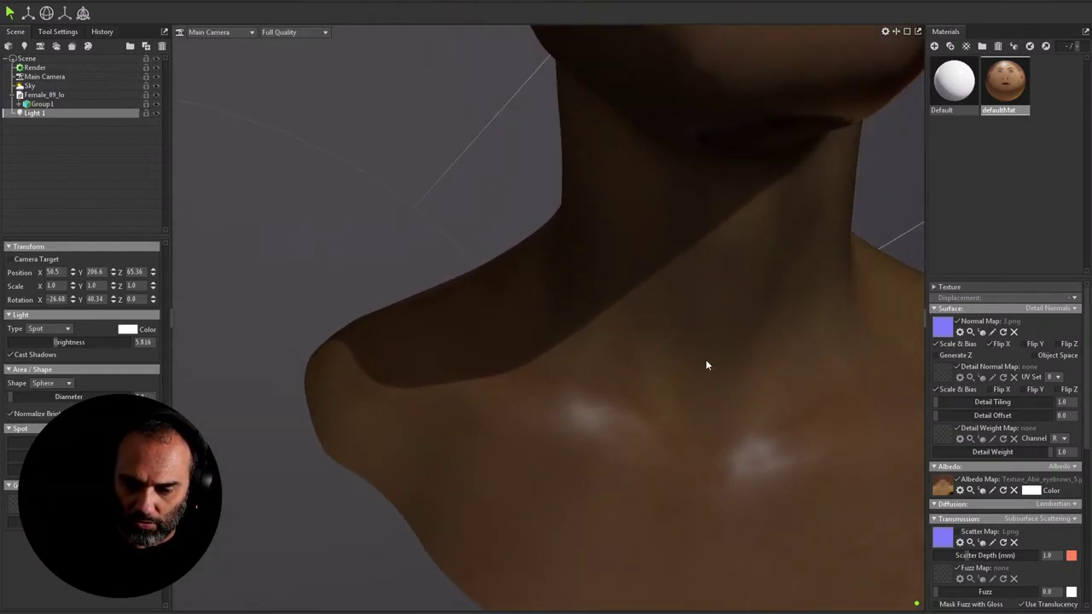
middle_click_drag(705, 365, 651, 414)
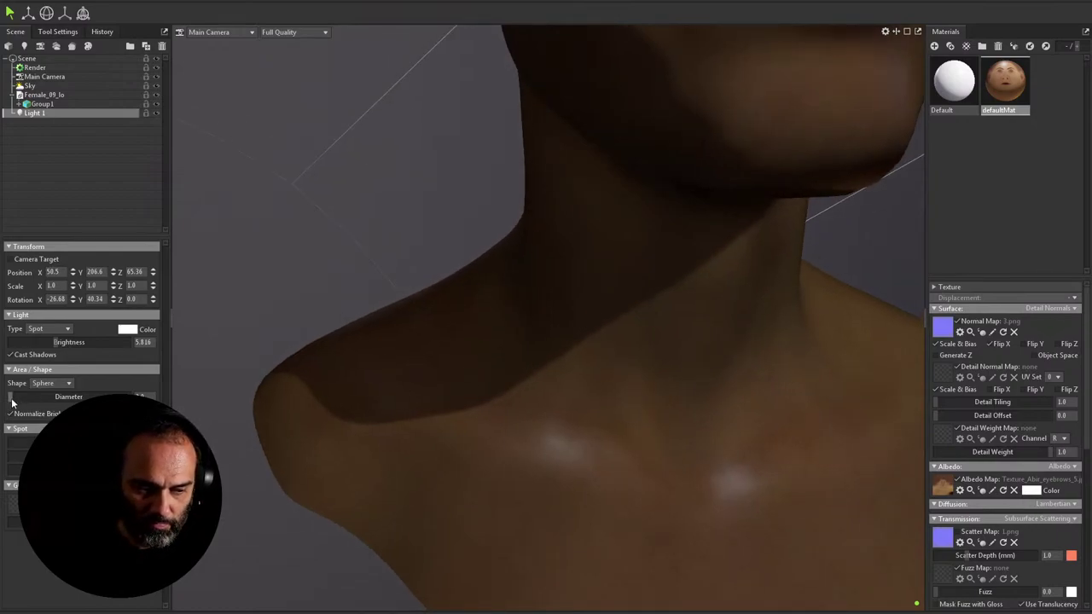
Step: Increase the spot light's diameter until the shadow edge on the shoulder is slightly soft, and view the whole bust
left_click_drag(11, 401, 40, 398)
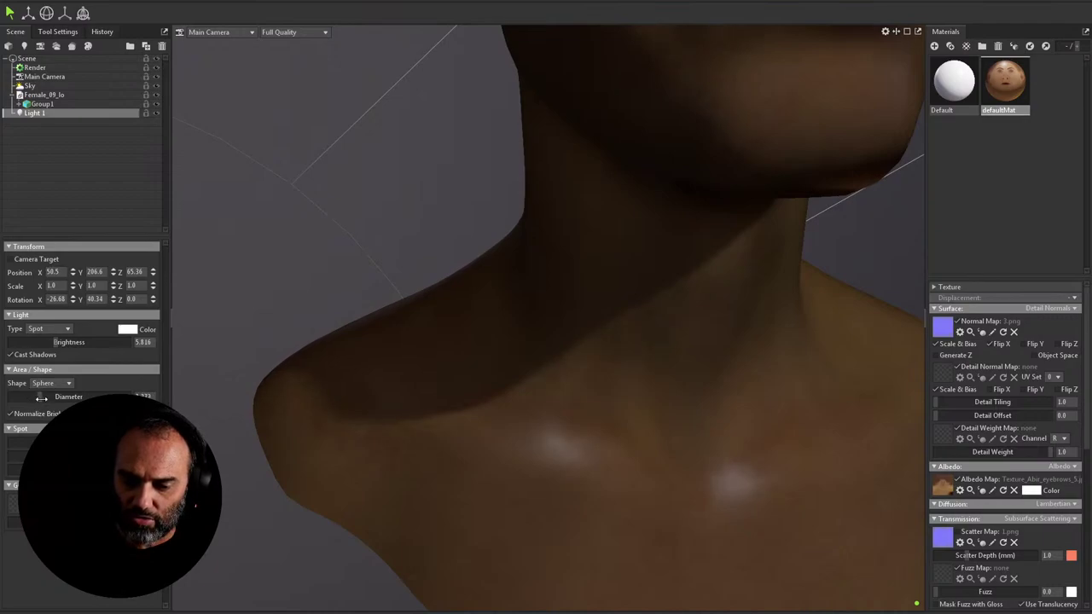
mouse_move(46, 396)
left_mouse_down()
mouse_move(18, 405)
mouse_move(38, 402)
left_mouse_up()
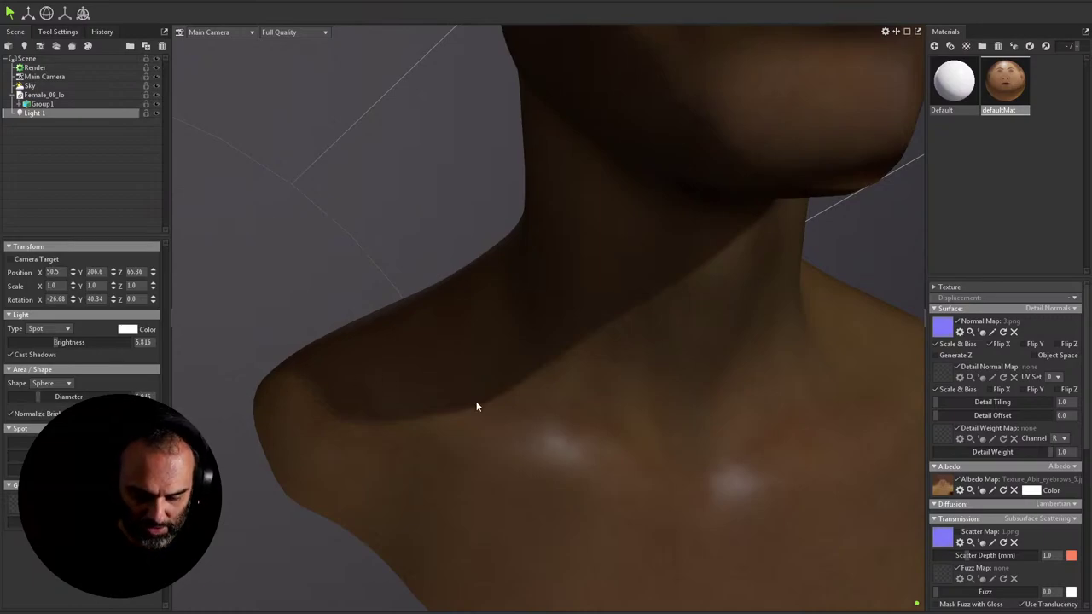
scroll(383, 341, "down", 5)
left_click_drag(314, 294, 426, 360)
scroll(512, 354, "up", 4)
left_click_drag(602, 345, 577, 322)
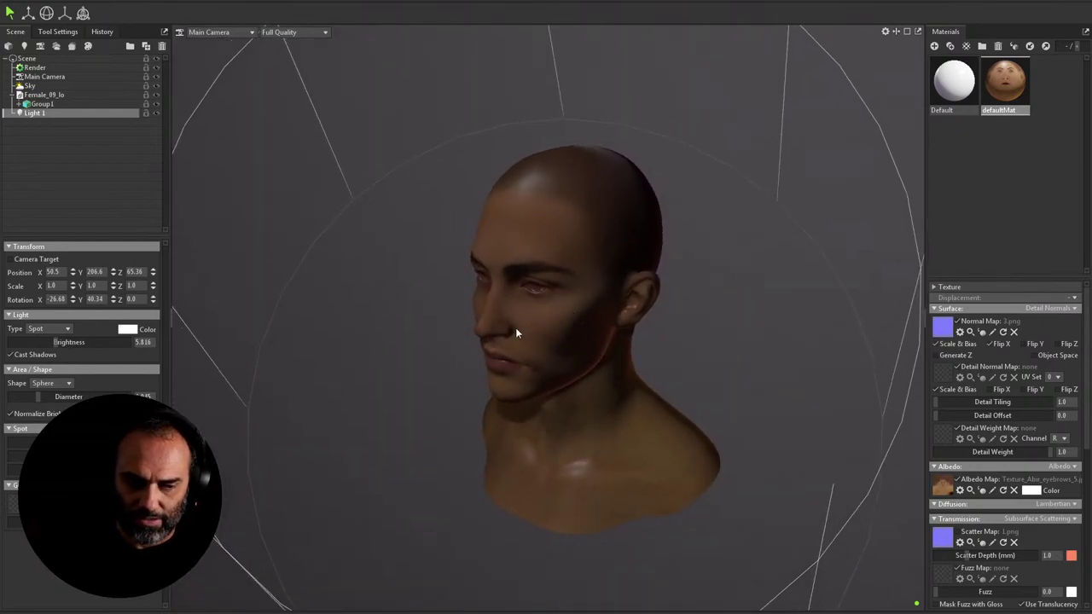
Step: Add a new light to the scene and delete the existing Light 1
left_click(24, 46)
left_click(38, 114)
key("Delete")
left_click_drag(586, 334, 561, 272)
right_click_drag(561, 272, 816, 321)
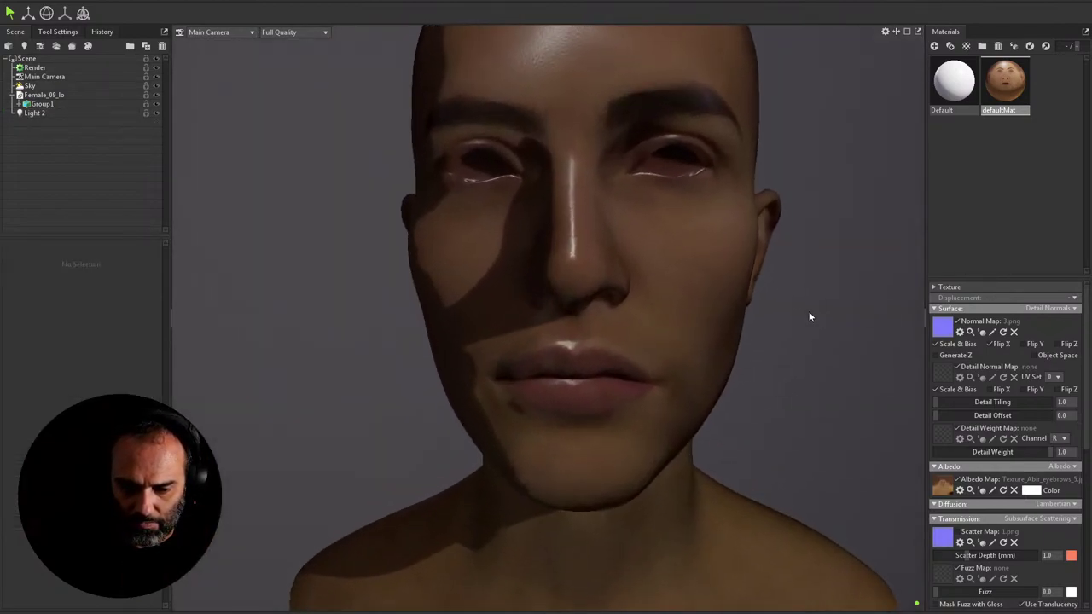
Step: Increase the spherical source diameter of the Light 2 spot light to 7.0 to soften its shadows
left_click(46, 111)
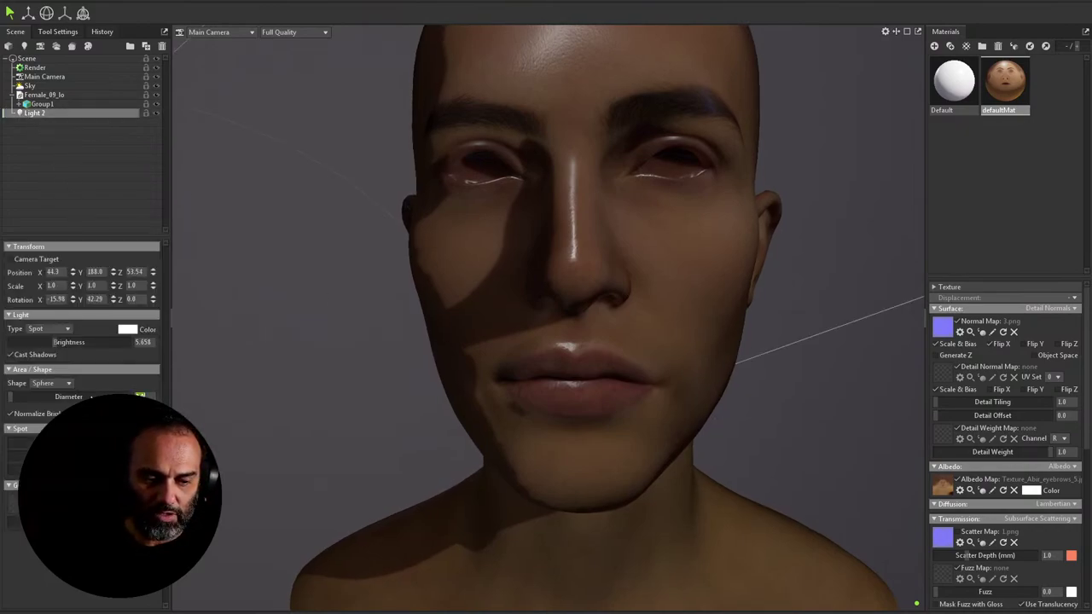
left_click_drag(88, 397, 119, 398)
left_click_drag(408, 439, 554, 467)
left_click_drag(661, 367, 380, 362)
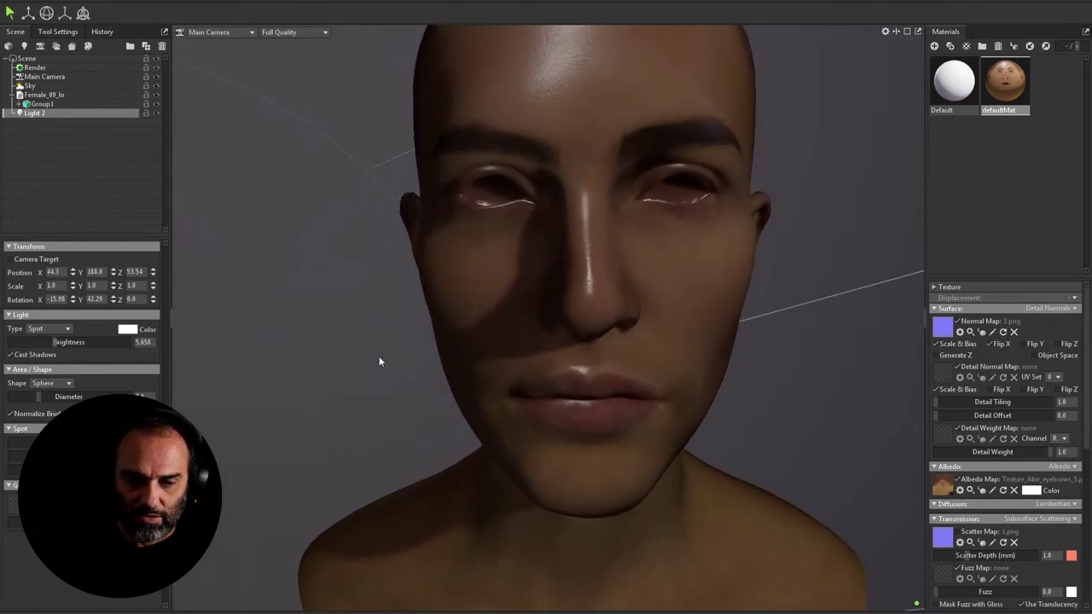
Step: Raise the sky light brightness to 0.219 and check the shading around the face
left_click(31, 86)
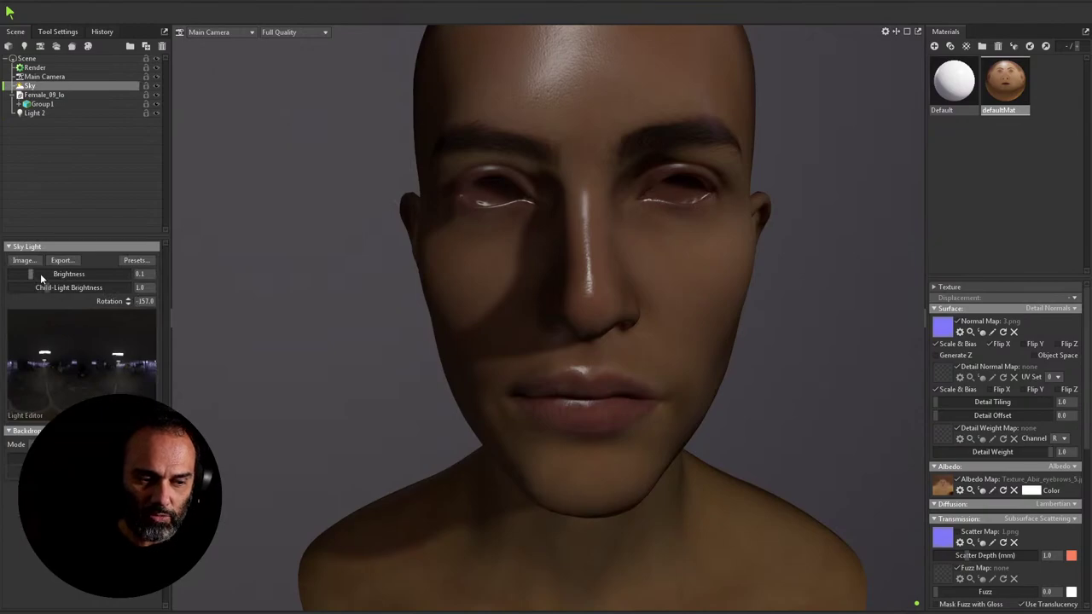
mouse_move(30, 274)
left_mouse_down()
mouse_move(46, 274)
mouse_move(35, 275)
left_mouse_up()
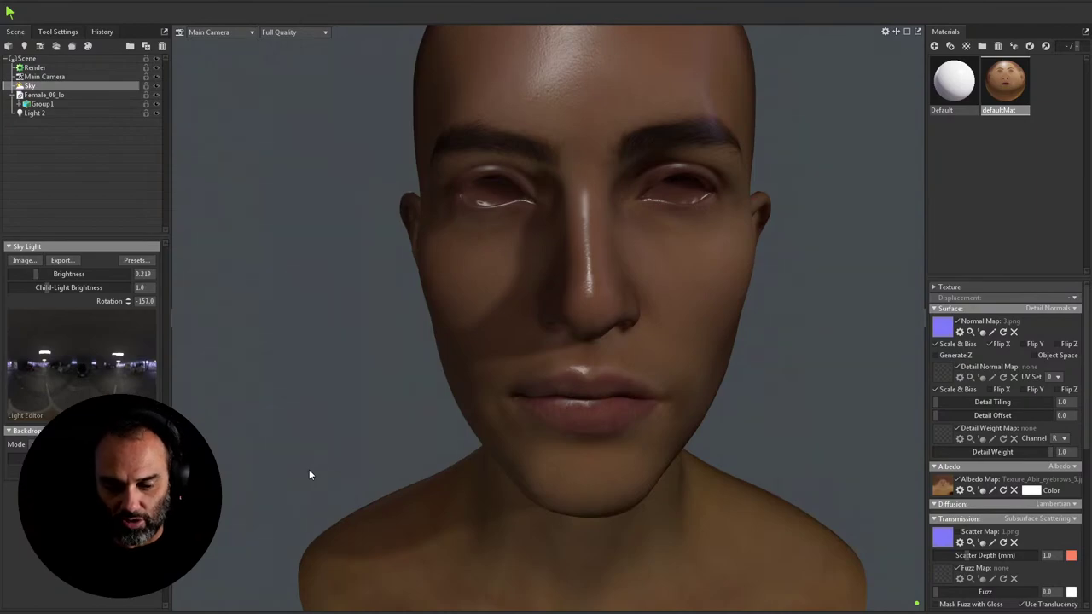
left_click_drag(511, 488, 536, 413)
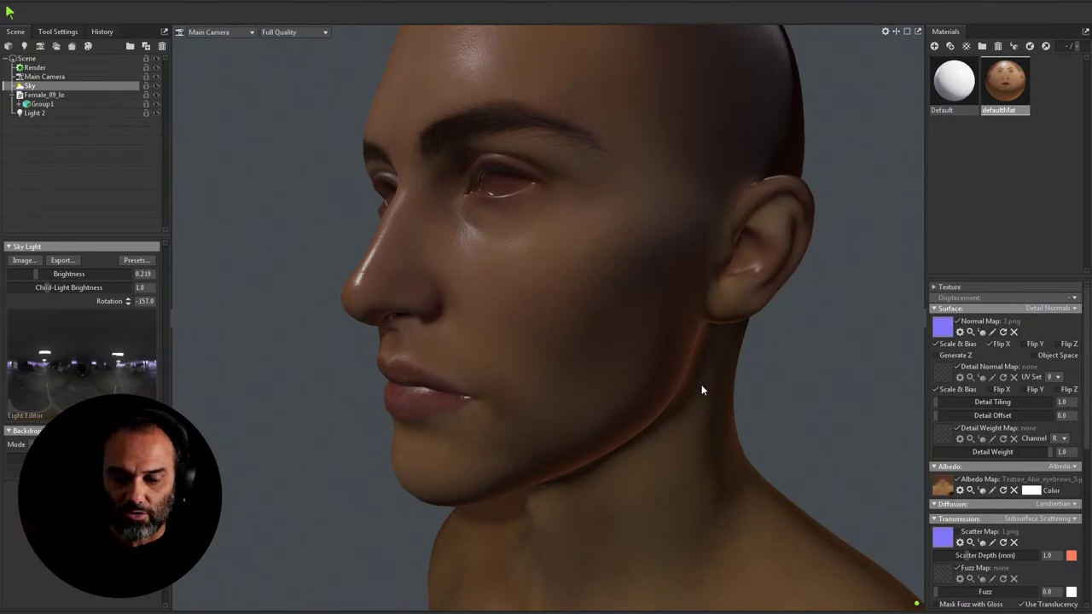
left_click_drag(618, 307, 928, 441)
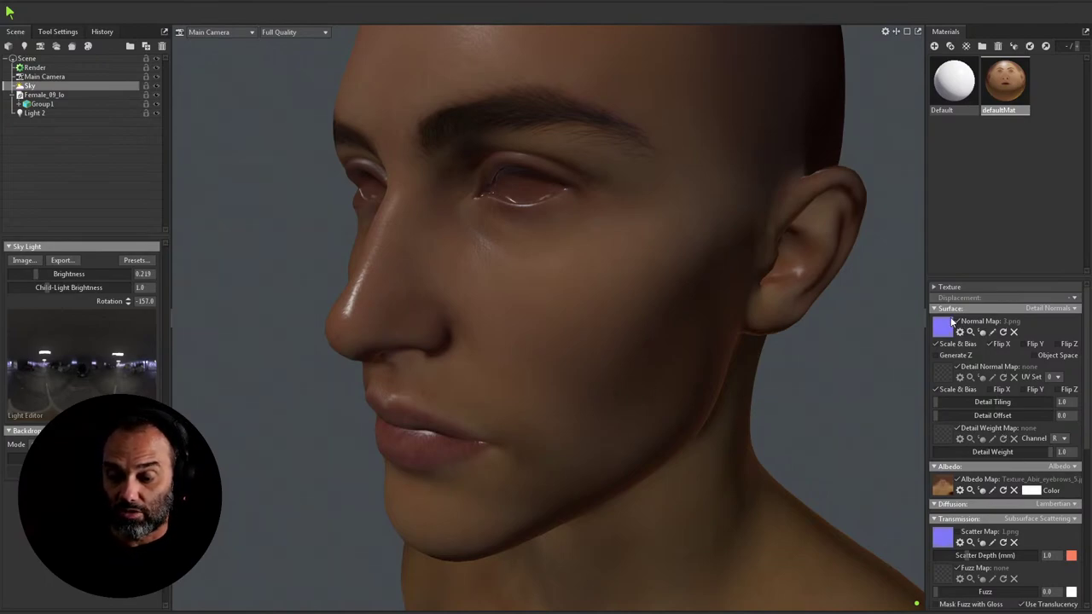
Step: Set the skin material's specular reflectivity intensity to 0.186
scroll(1010, 485, "down", 6)
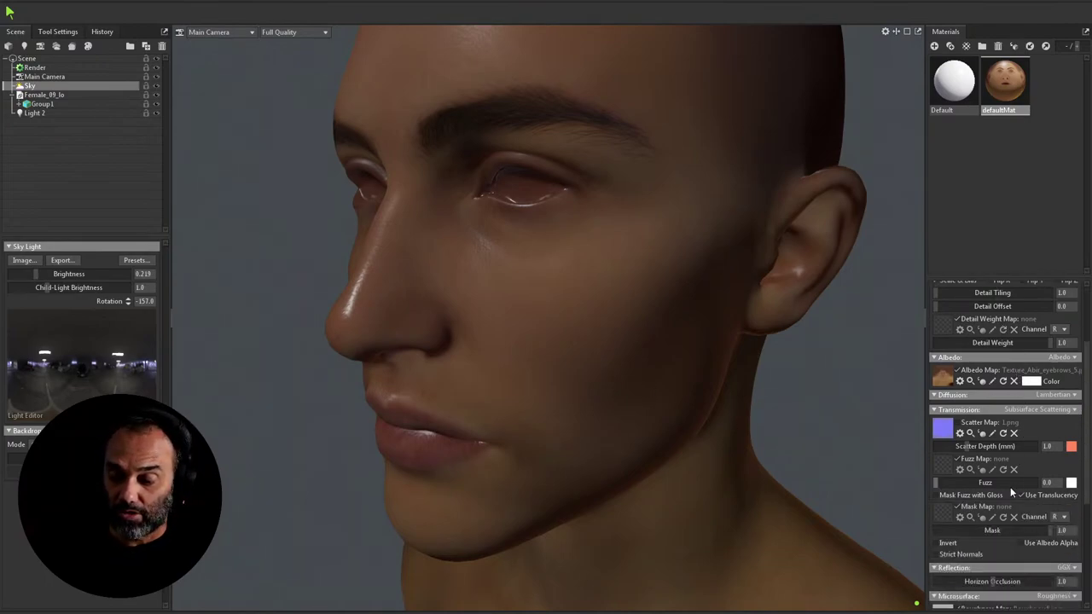
left_click_drag(958, 505, 978, 508)
scroll(981, 478, "up", 10)
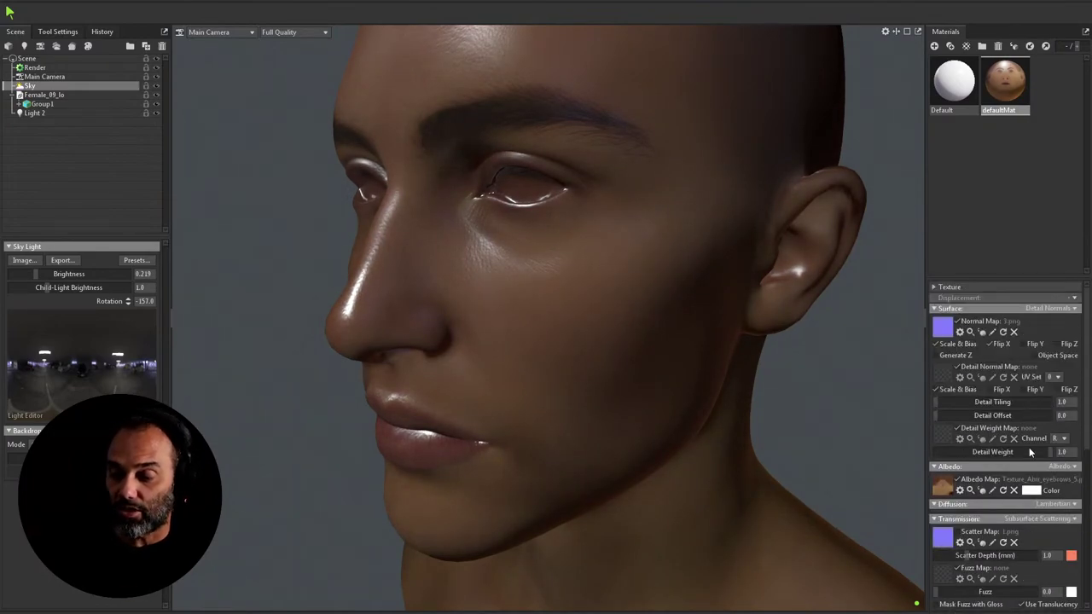
Step: Load Female_08-DM4096_u0_v0_NormalizerExport_pt5 as the skin material's normal map
left_click(946, 326)
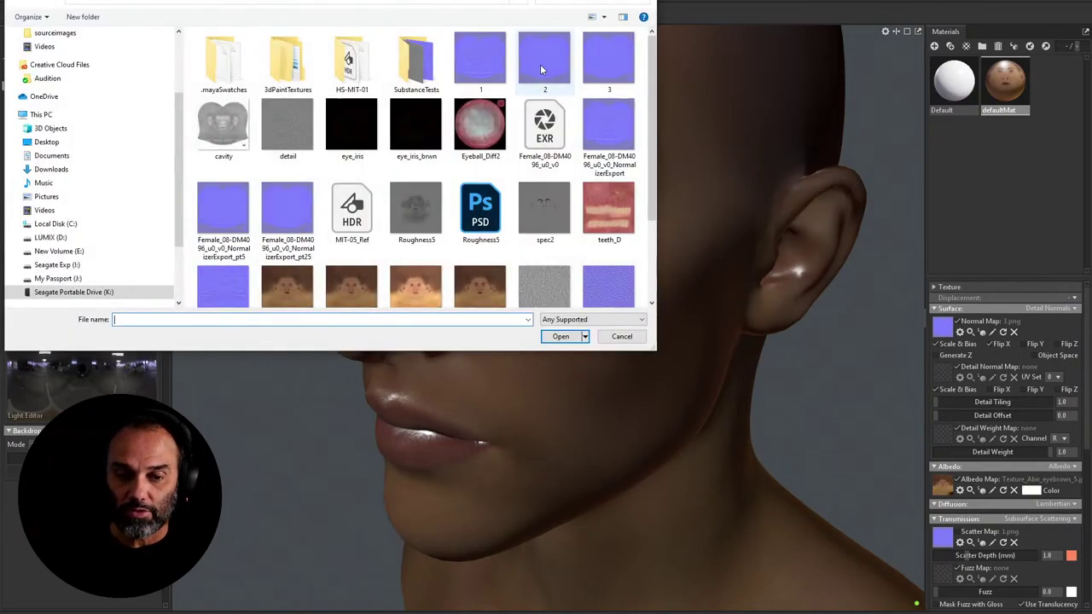
left_click(214, 222)
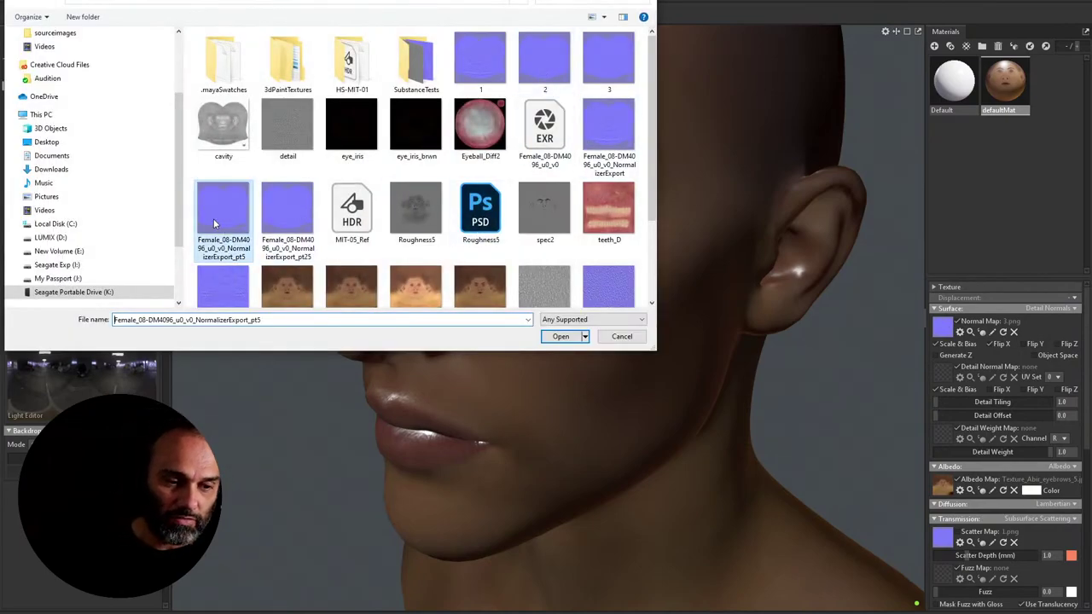
left_click(561, 337)
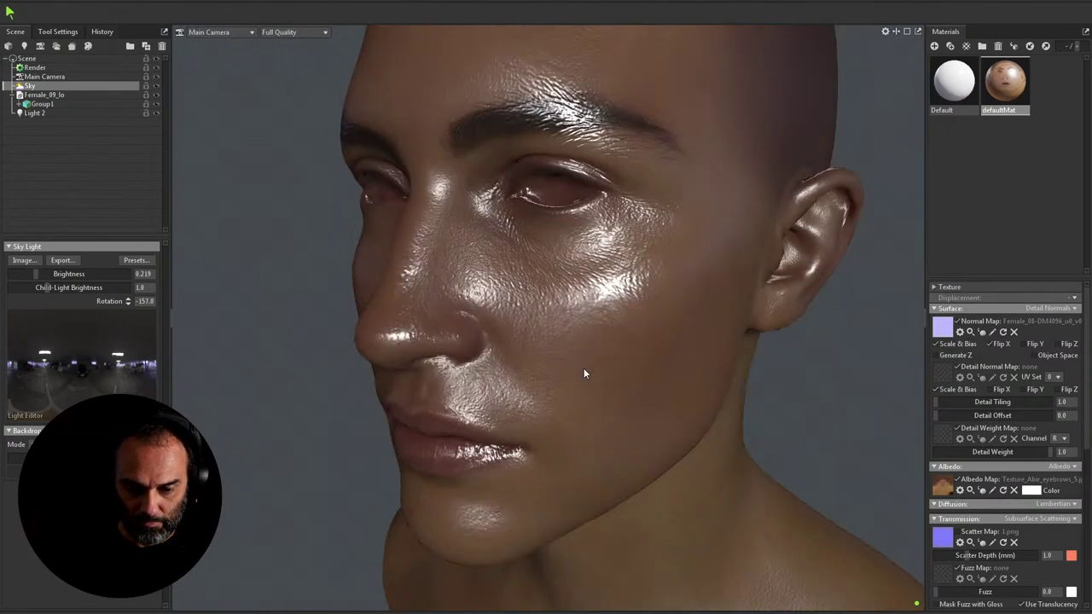
left_click_drag(590, 375, 895, 378)
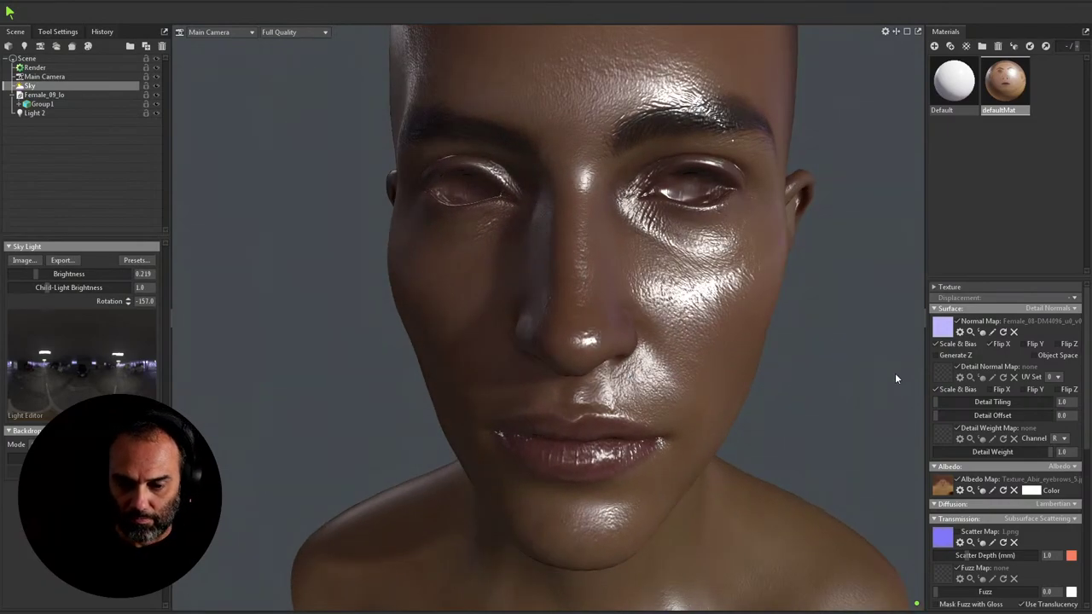
Step: Turn off Flip X for the normal map and inspect the skin detail from the front and side
left_click(994, 343)
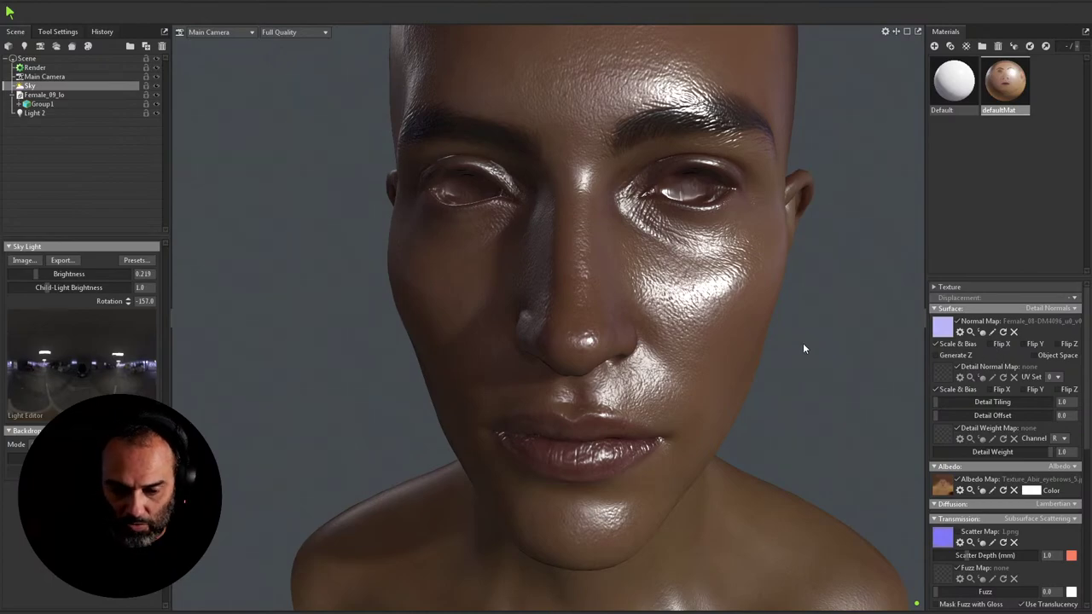
left_click_drag(812, 341, 903, 336)
left_click_drag(879, 372, 775, 340)
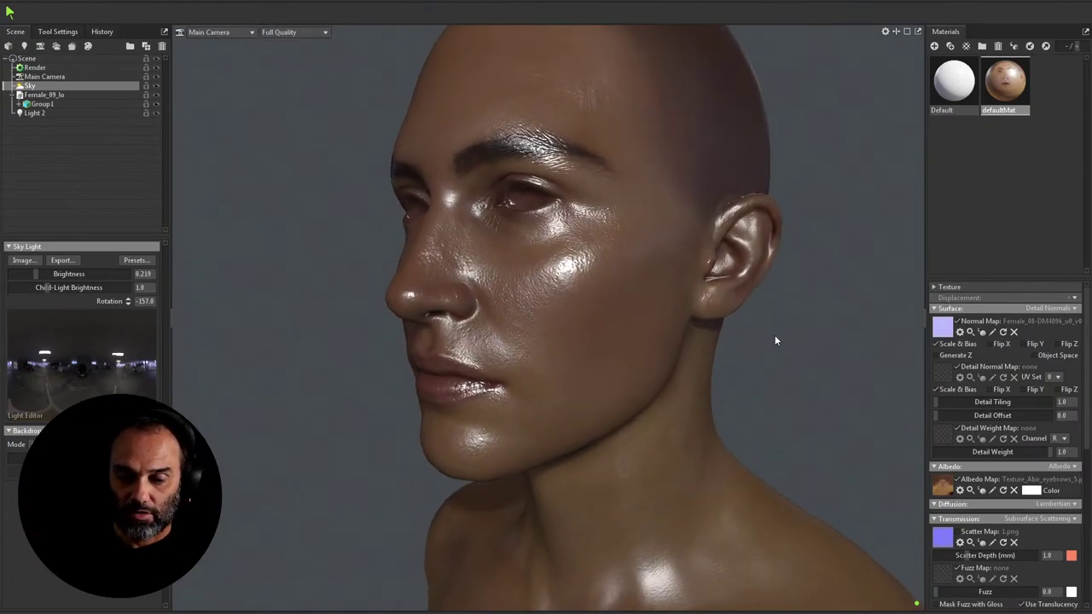
Step: Replace the normal map with 2.png and inspect the face
left_click(942, 327)
left_click(545, 61)
left_click(560, 336)
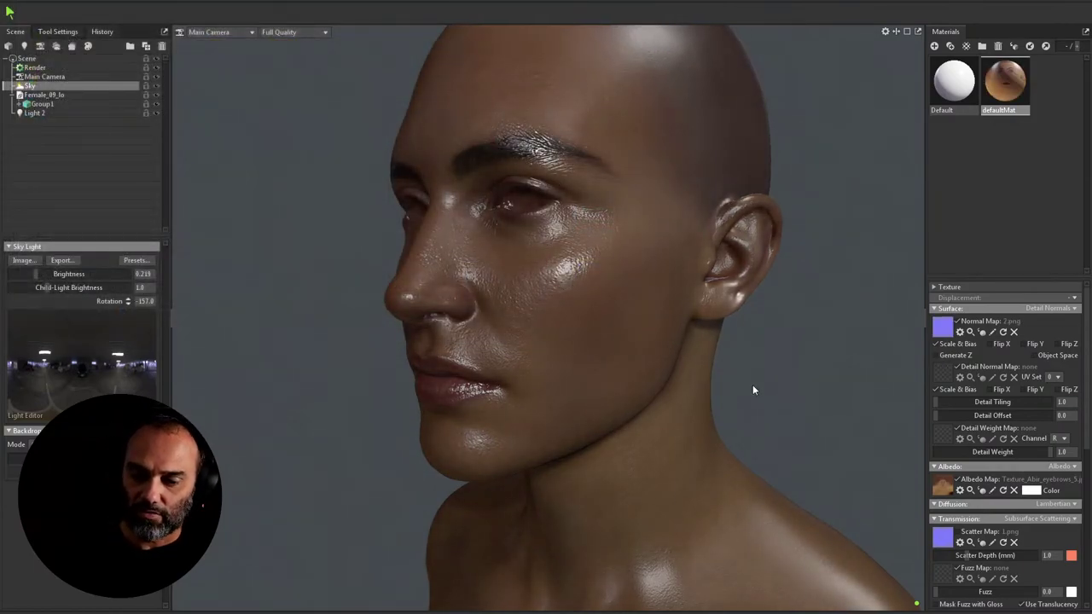
mouse_move(766, 372)
left_mouse_down()
mouse_move(789, 359)
mouse_move(811, 365)
mouse_move(783, 365)
left_mouse_up()
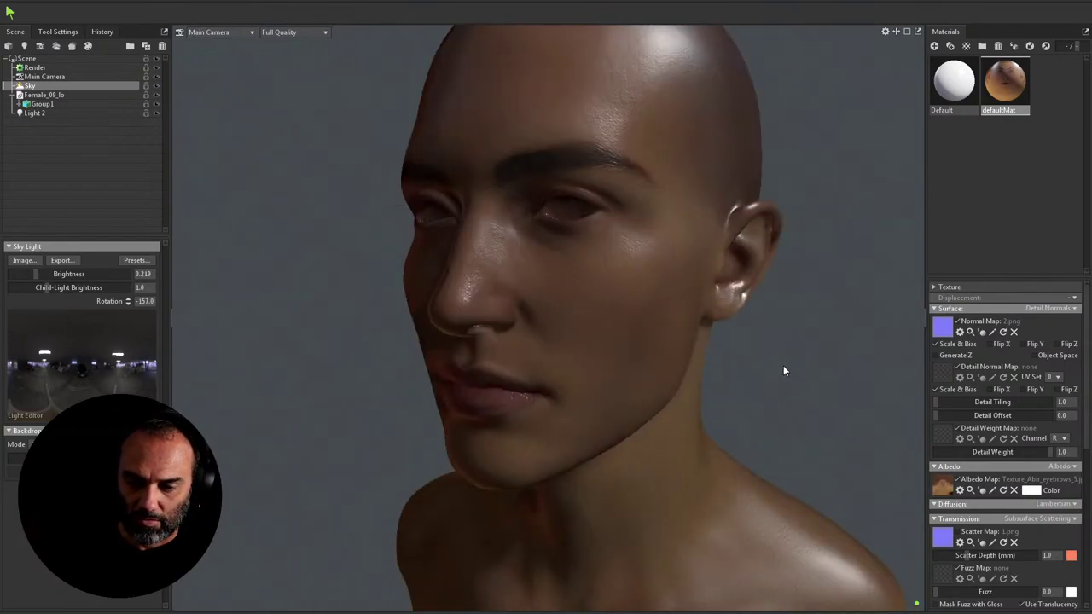
Step: Toggle the normal map's Flip X, Flip Y and Flip Z options on and off to compare their effect on the skin
left_click(990, 344)
left_click(987, 346)
left_click(987, 346)
left_click(990, 346)
left_click(990, 345)
left_click(1024, 344)
left_click(1024, 344)
left_click(1058, 344)
left_click(1057, 343)
left_click(991, 344)
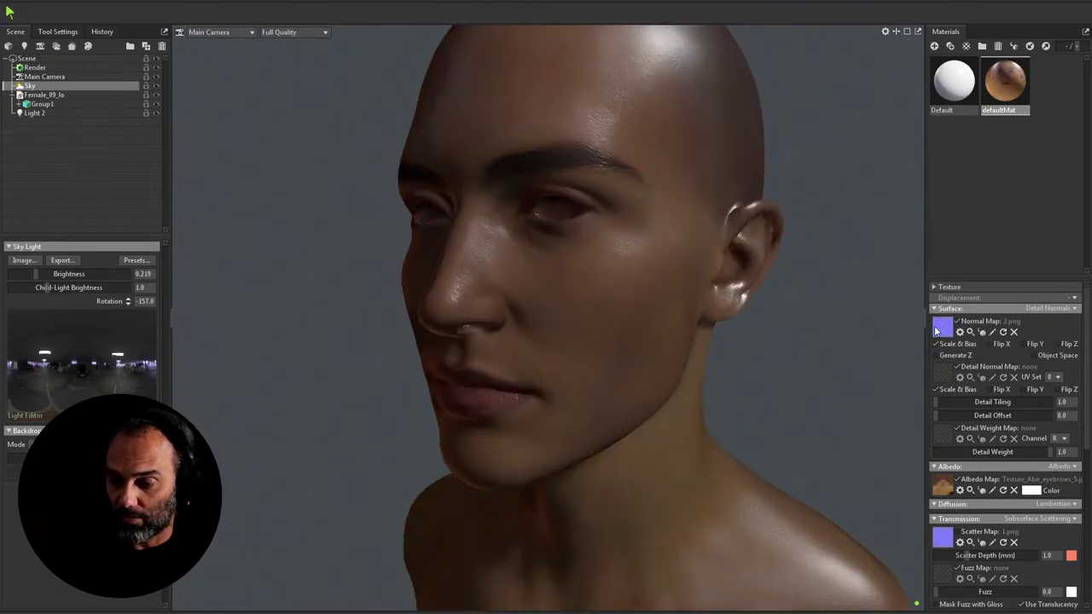
Step: Switch the normal map back to Female_08-DM4096_u0_v0_NormalizerExport_pt5
left_click(938, 331)
left_click(226, 217)
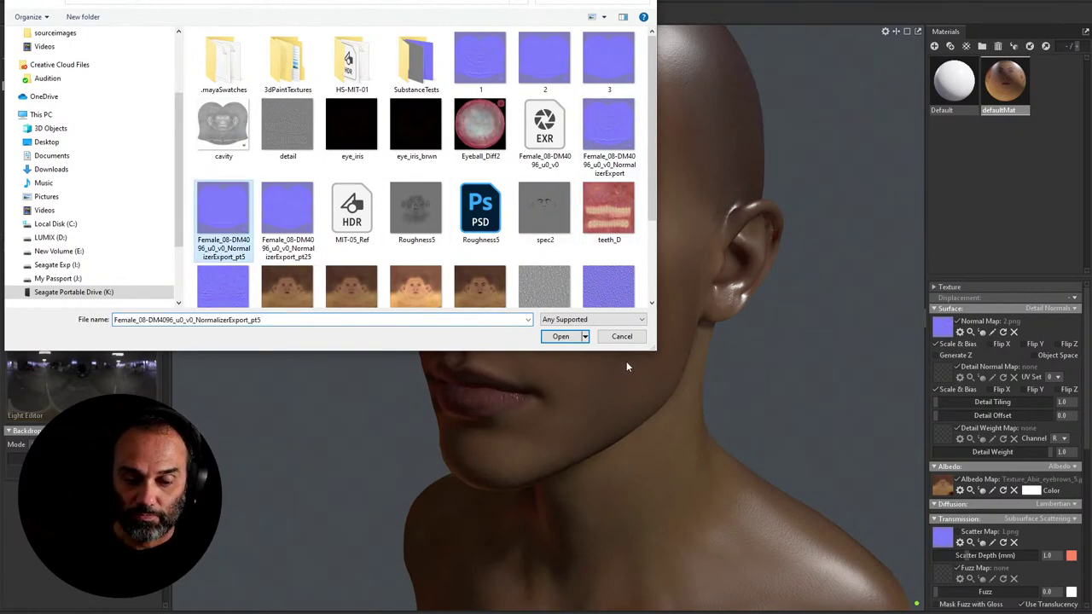
left_click(560, 336)
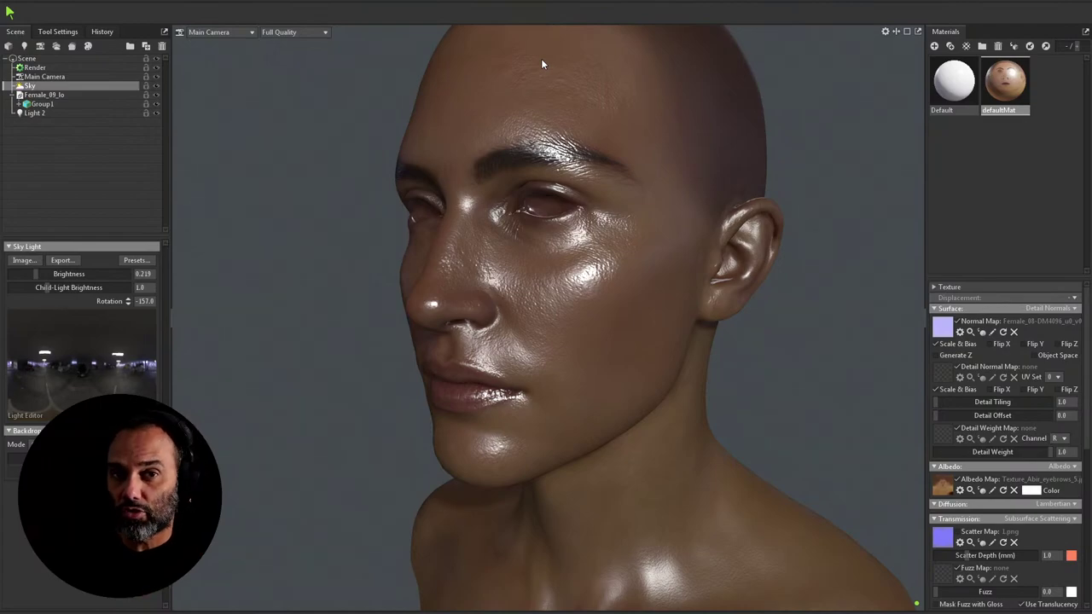
left_click_drag(802, 302, 782, 324)
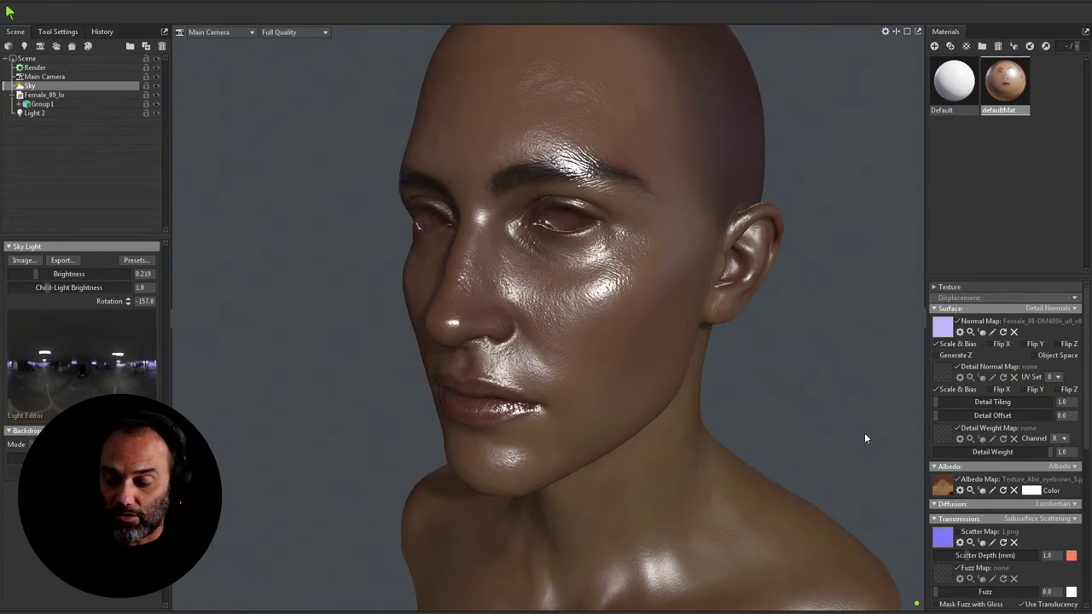
Step: Set the skin material's specular reflectivity intensity to 0.0 and inspect the face up close
left_click_drag(864, 433, 917, 444)
scroll(1034, 465, "down", 6)
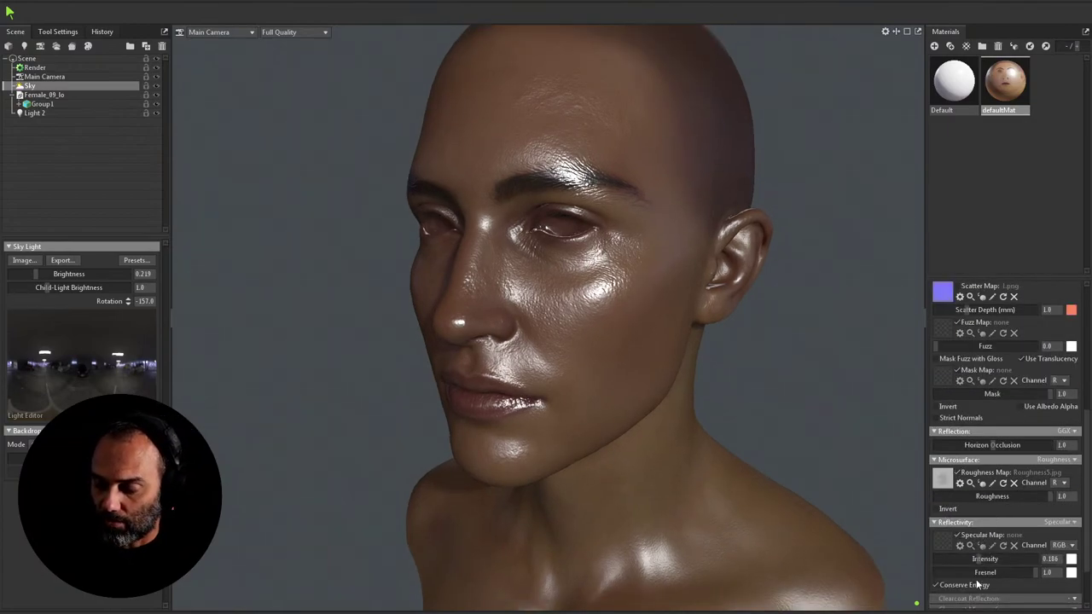
left_click_drag(979, 561, 937, 556)
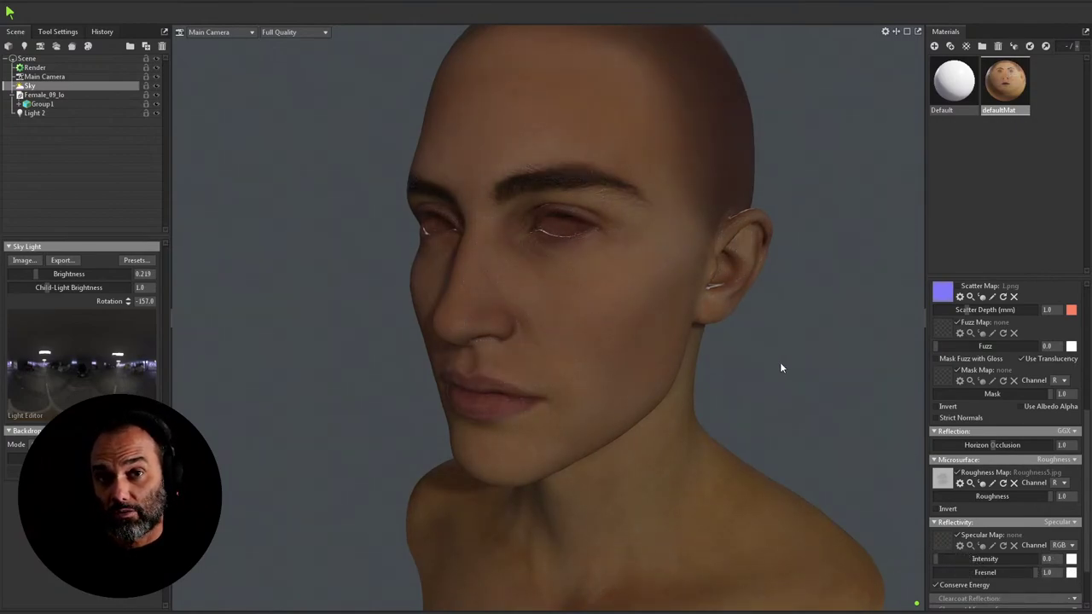
mouse_move(936, 558)
left_mouse_down()
mouse_move(1030, 559)
mouse_move(937, 559)
left_mouse_up()
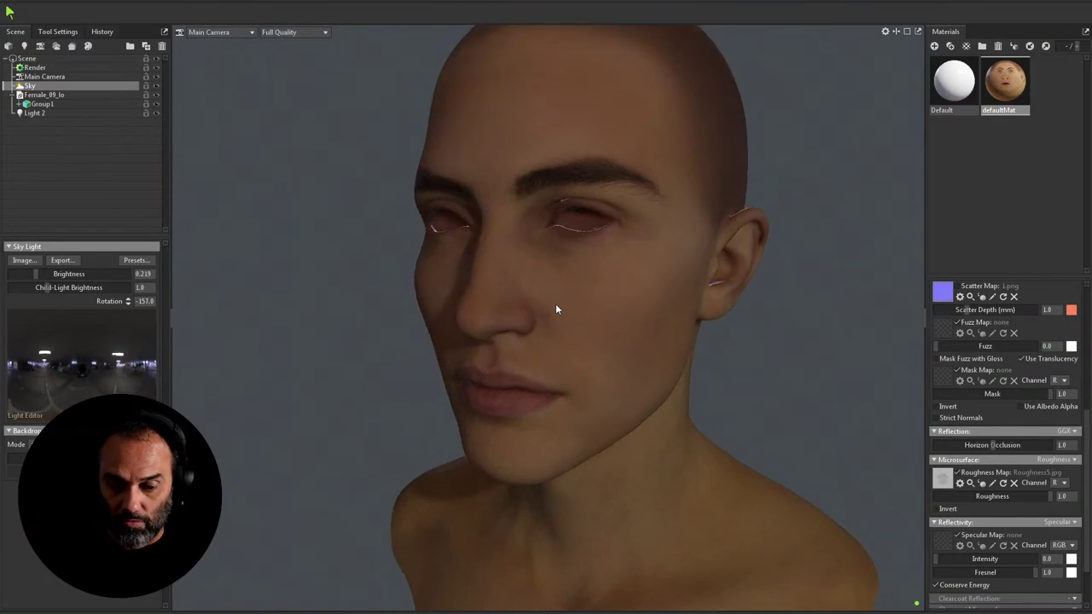
right_click_drag(555, 304, 762, 369)
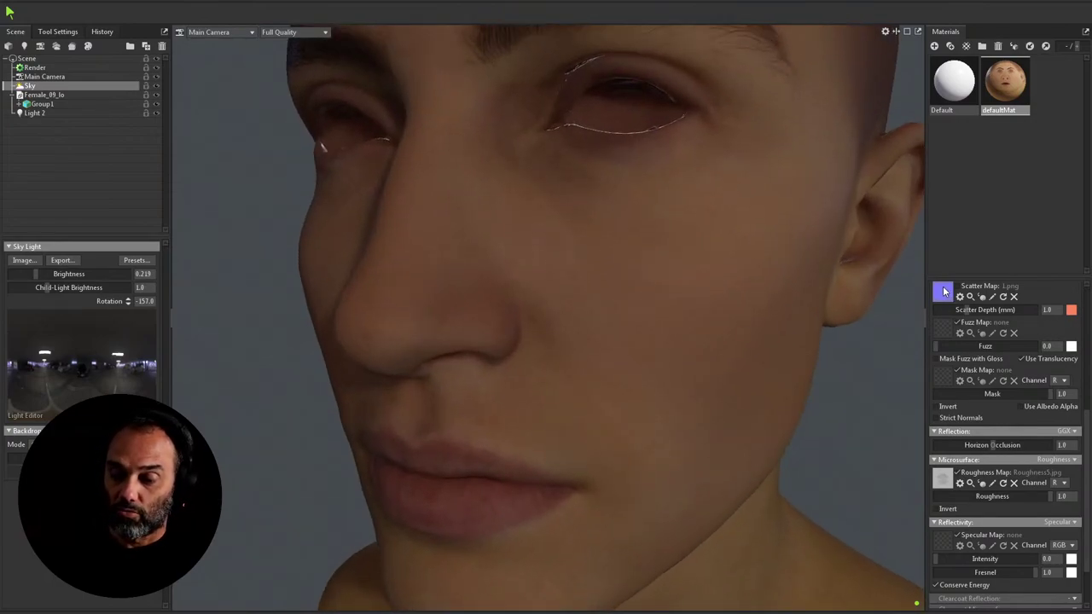
Step: Remove the 1.png scatter map from the subsurface scattering settings and review the remaining material maps
scroll(940, 298, "up", 3)
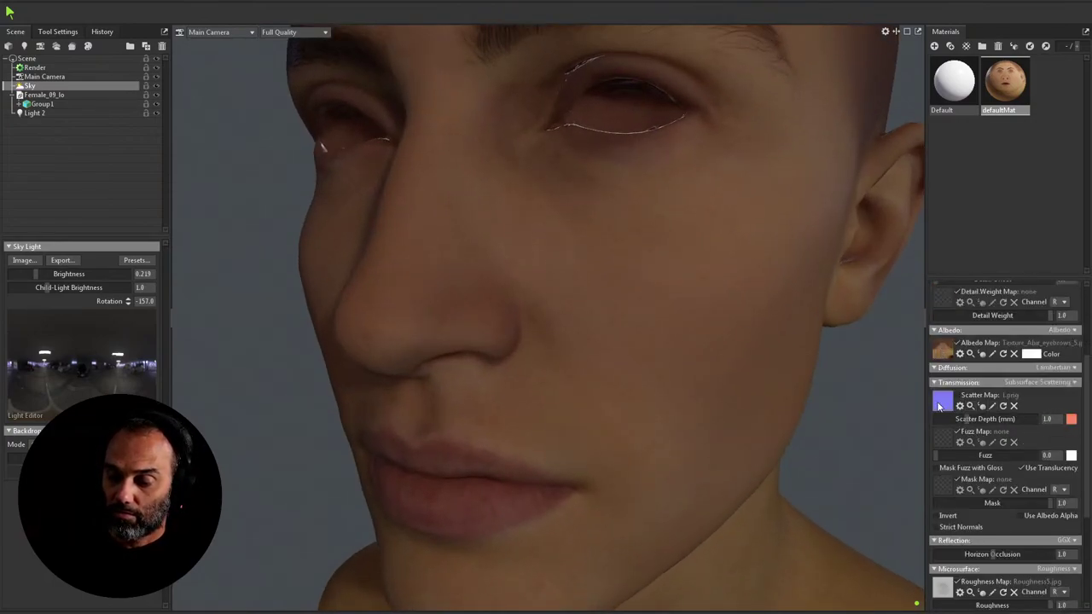
left_click(1014, 409)
scroll(967, 384, "up", 4)
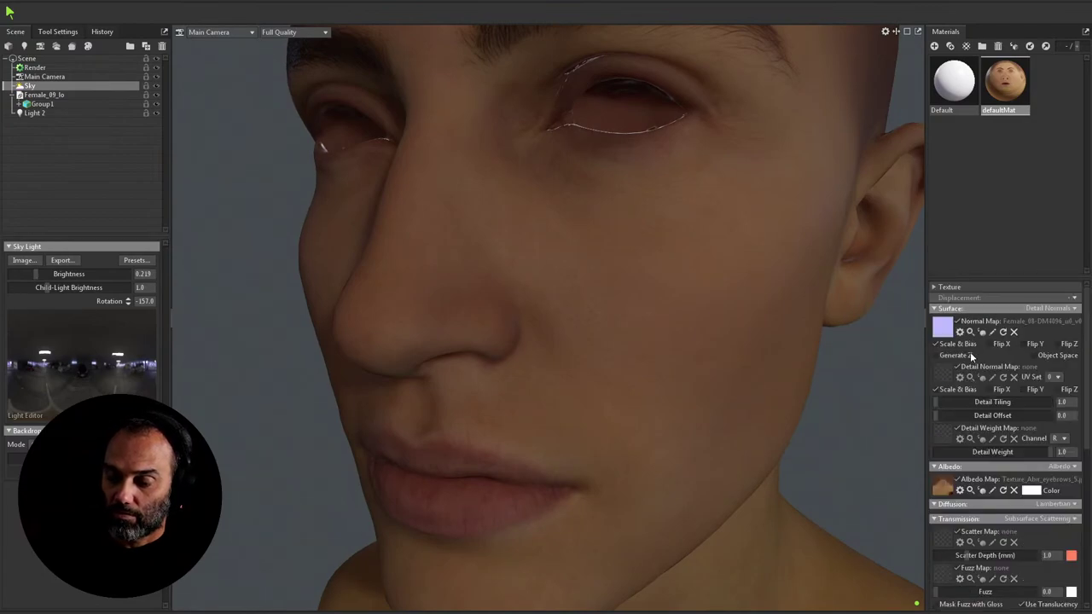
scroll(947, 375, "down", 10)
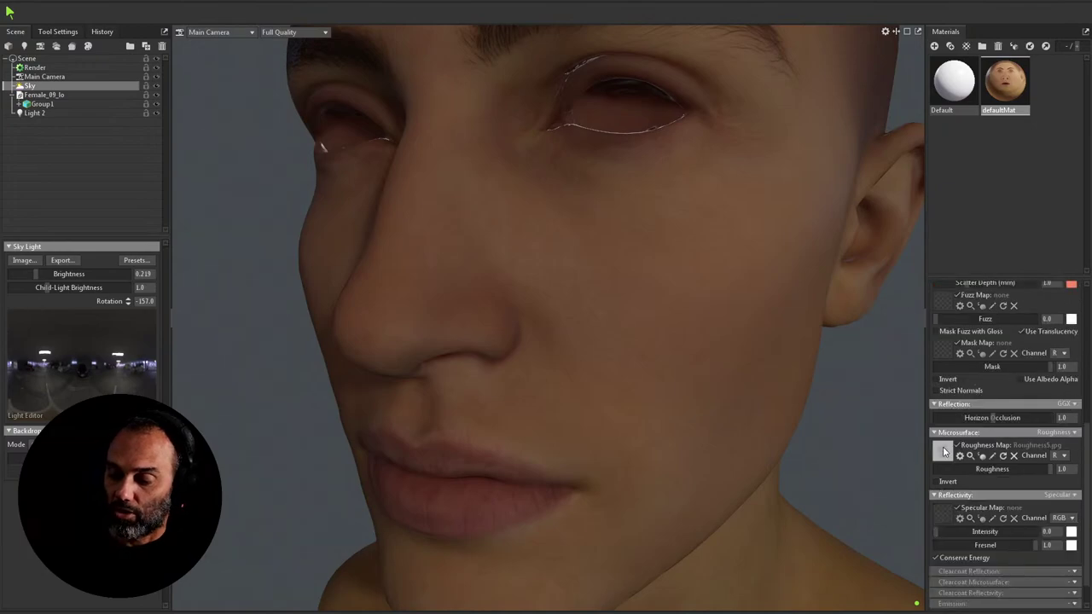
scroll(944, 458, "down", 1)
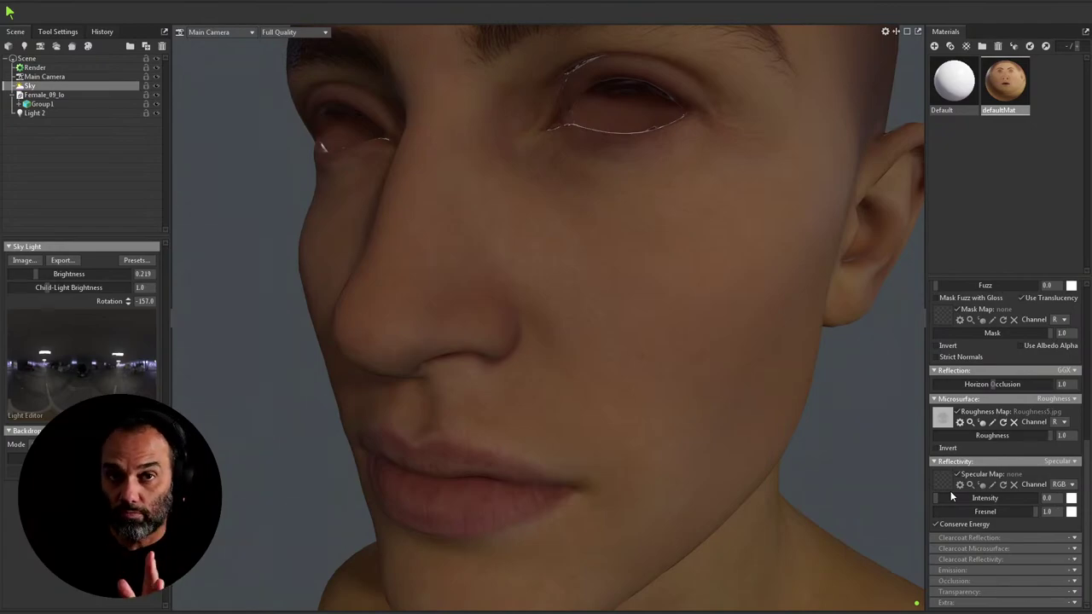
scroll(749, 388, "down", 5)
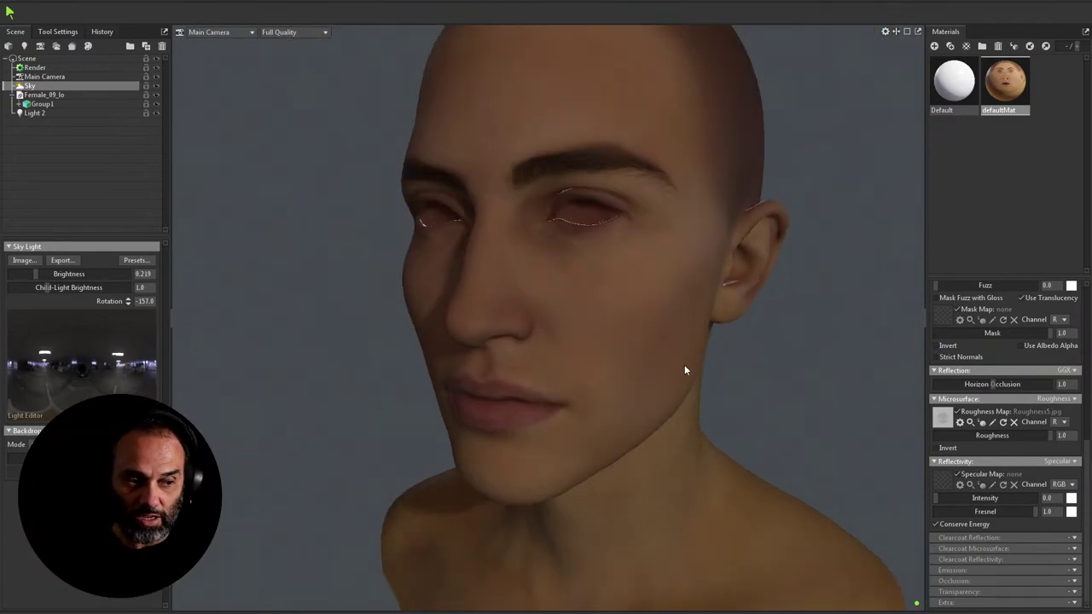
Step: Select the spot light in the scene and try a larger source diameter
key("f")
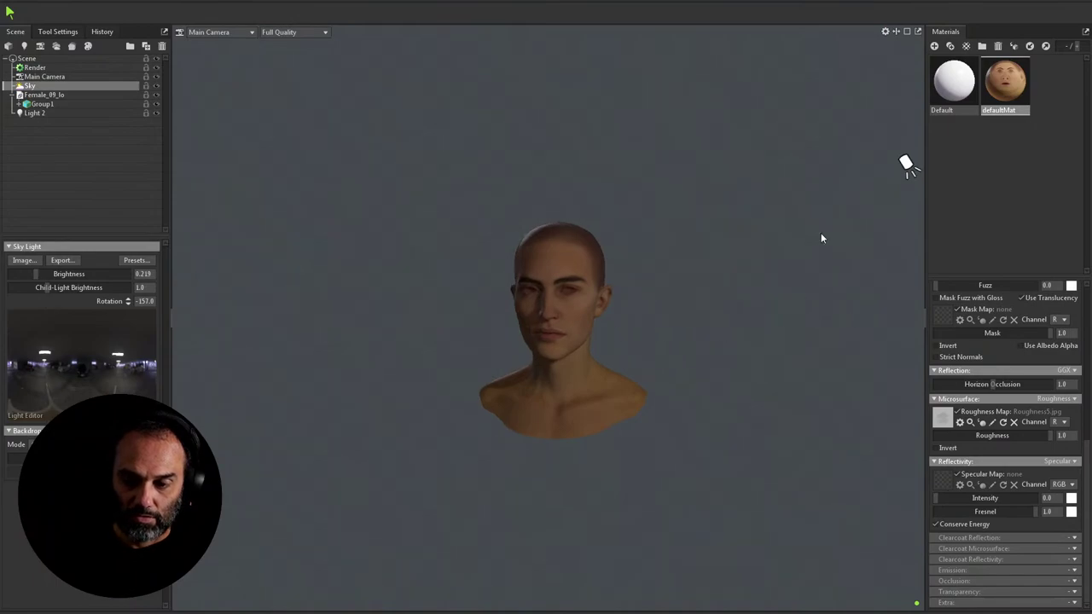
left_click(907, 166)
scroll(856, 394, "up", 5)
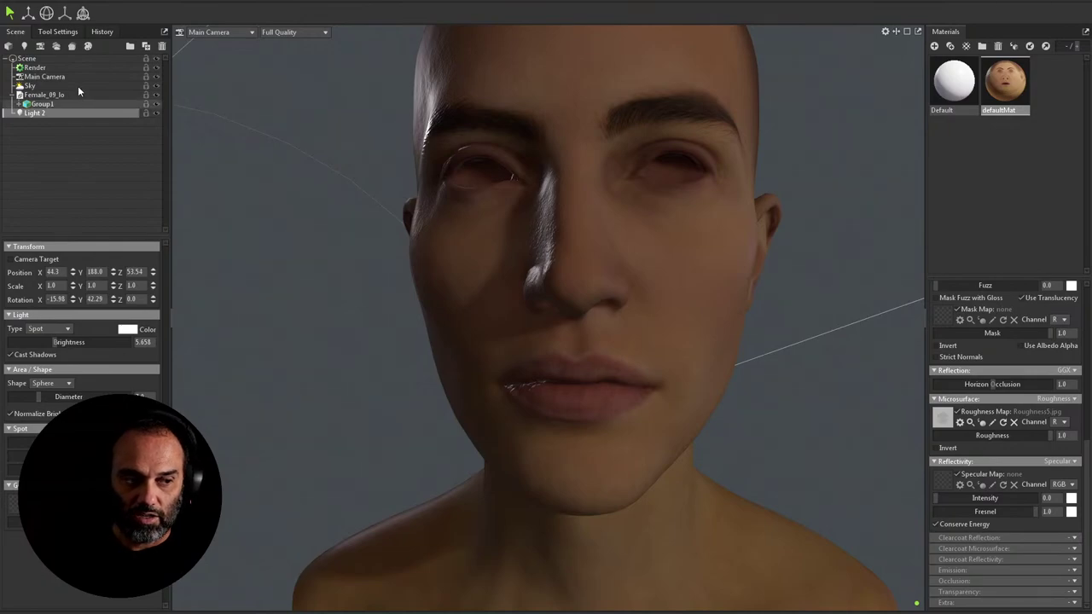
left_click_drag(204, 290, 305, 344)
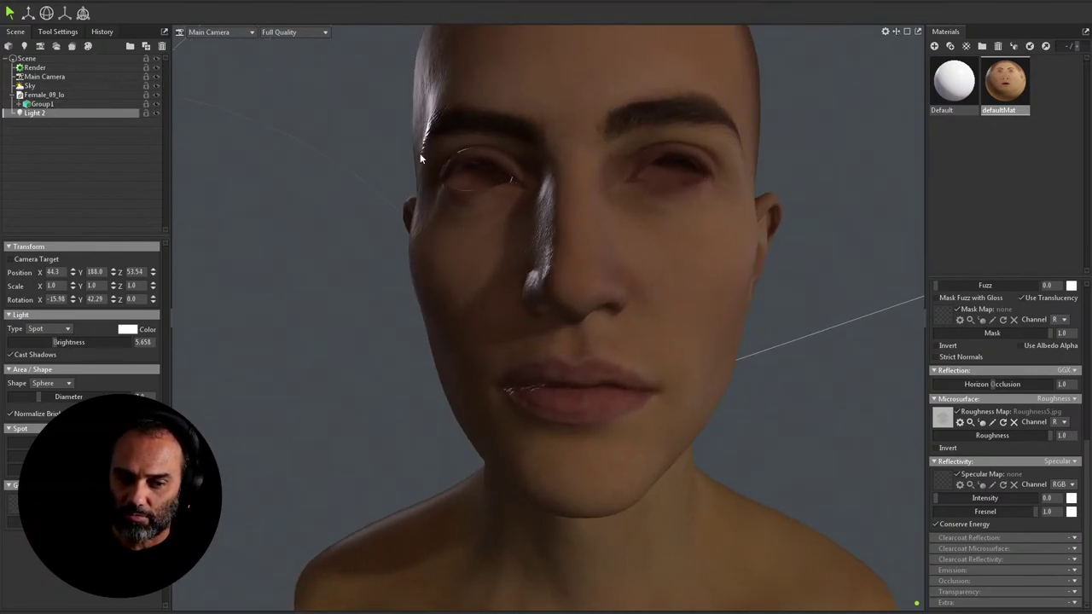
left_click_drag(546, 251, 532, 284)
left_click_drag(37, 398, 48, 397)
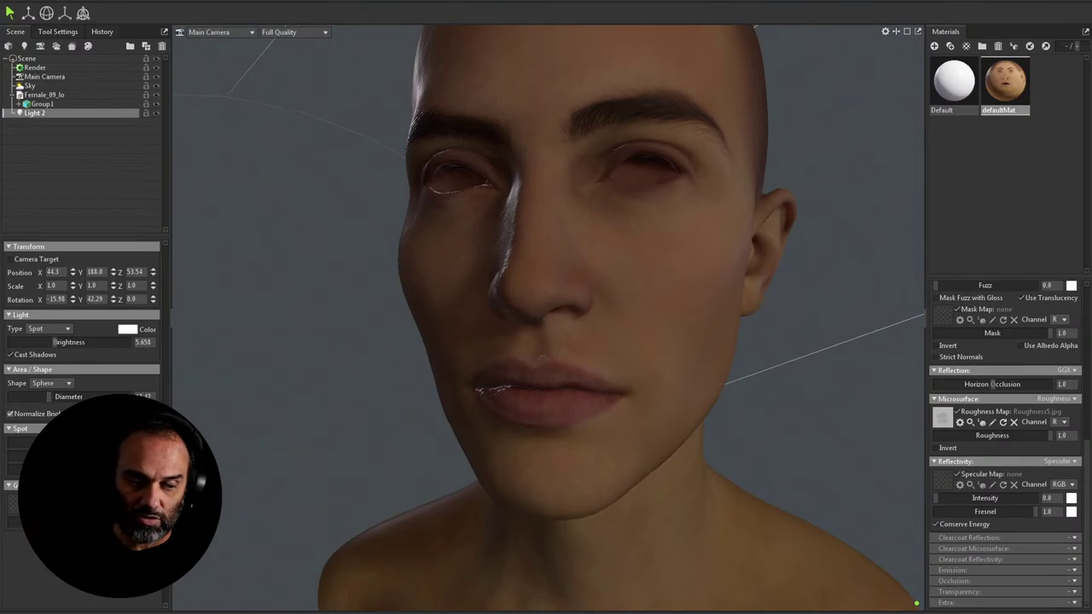
Step: Set the spot light's source diameter to 7
left_click(48, 398)
type("7")
key("Return")
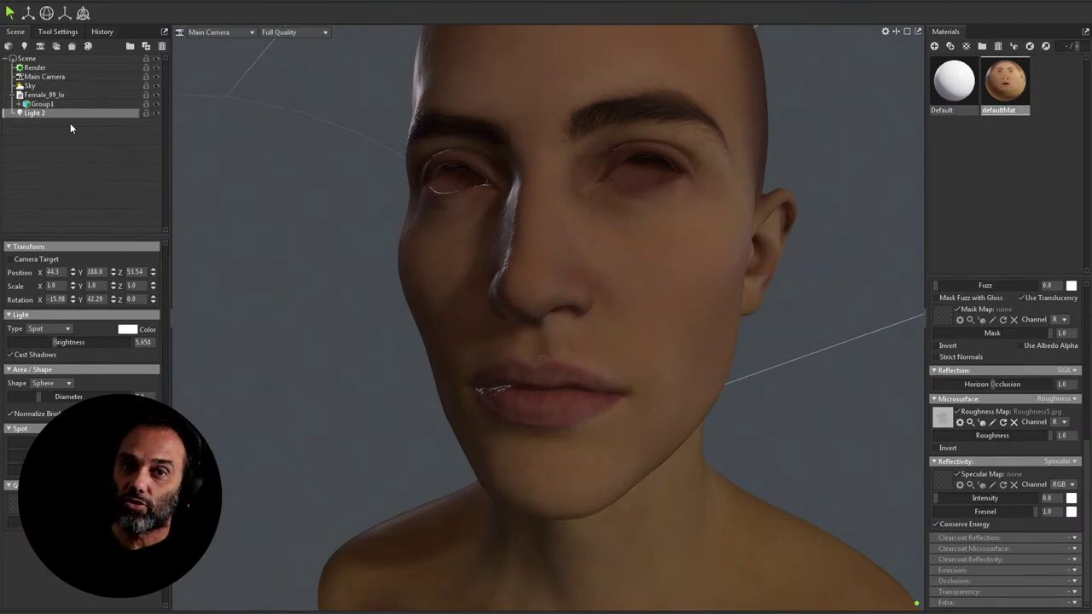
Step: Raise the skin material's specular reflectivity intensity to 0.014
left_click_drag(192, 192, 246, 259)
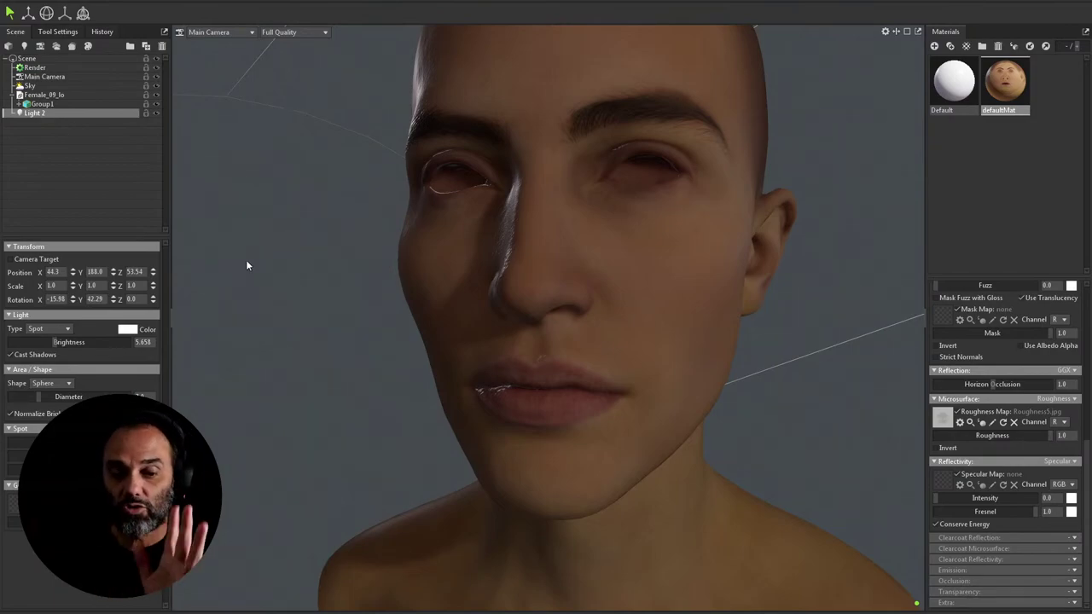
scroll(727, 294, "down", 5)
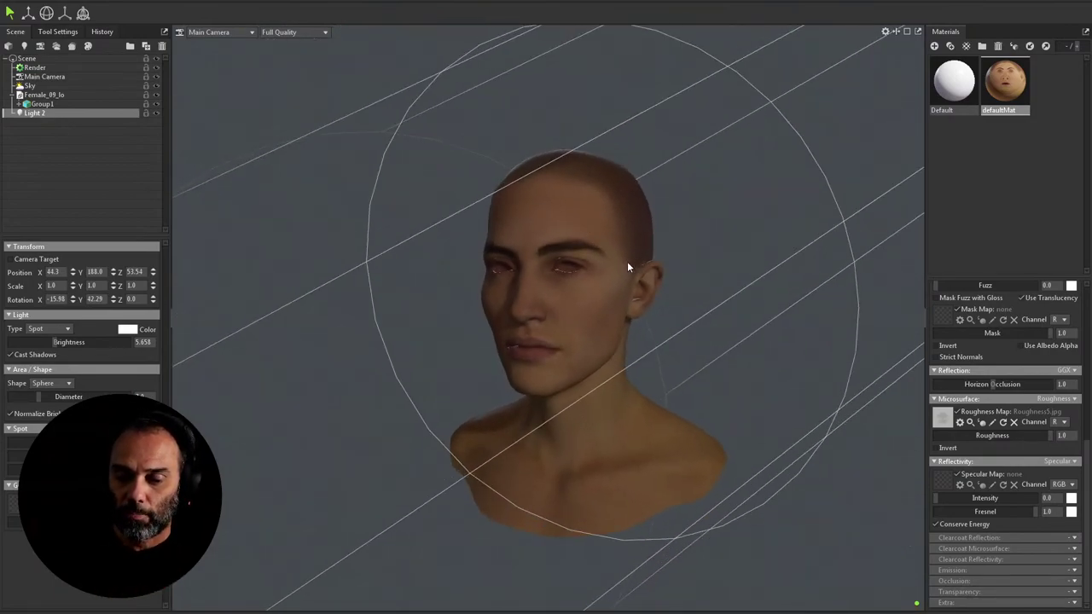
scroll(627, 267, "up", 8)
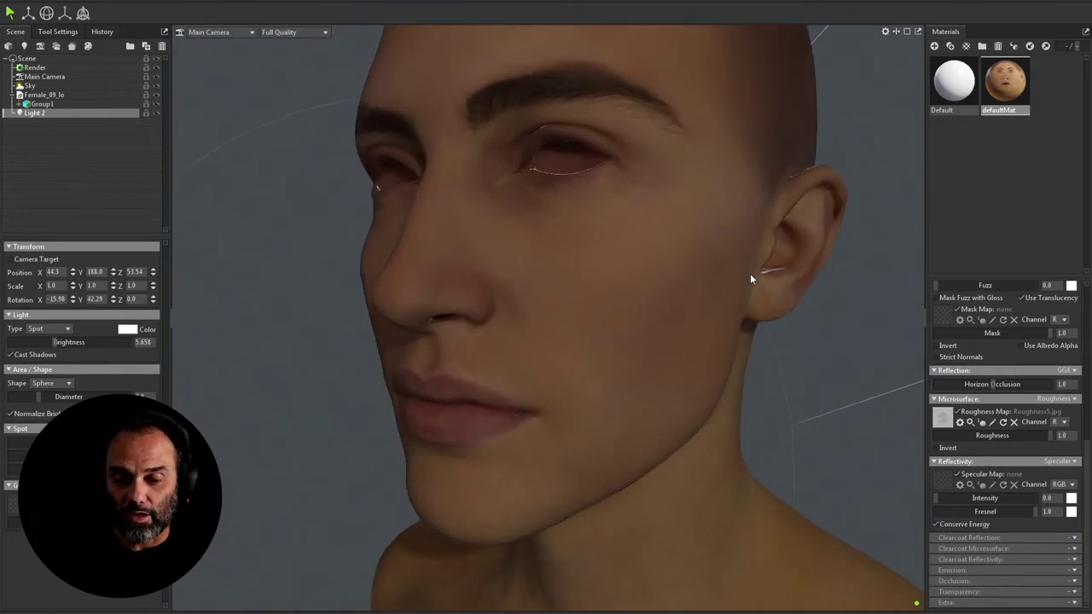
left_click_drag(751, 279, 654, 227)
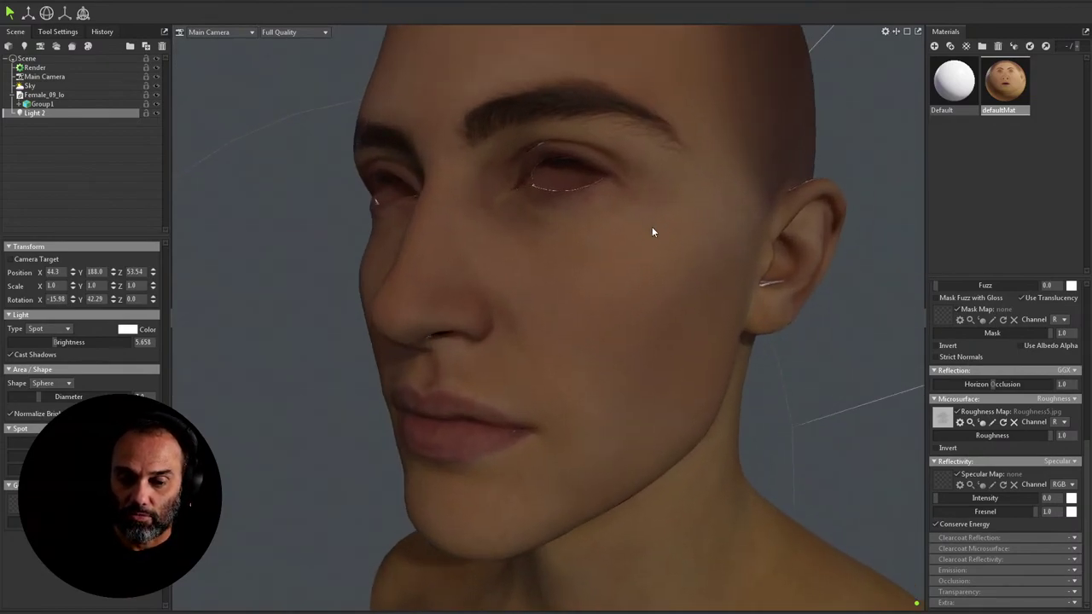
scroll(704, 296, "up", 2)
left_click_drag(703, 296, 689, 246)
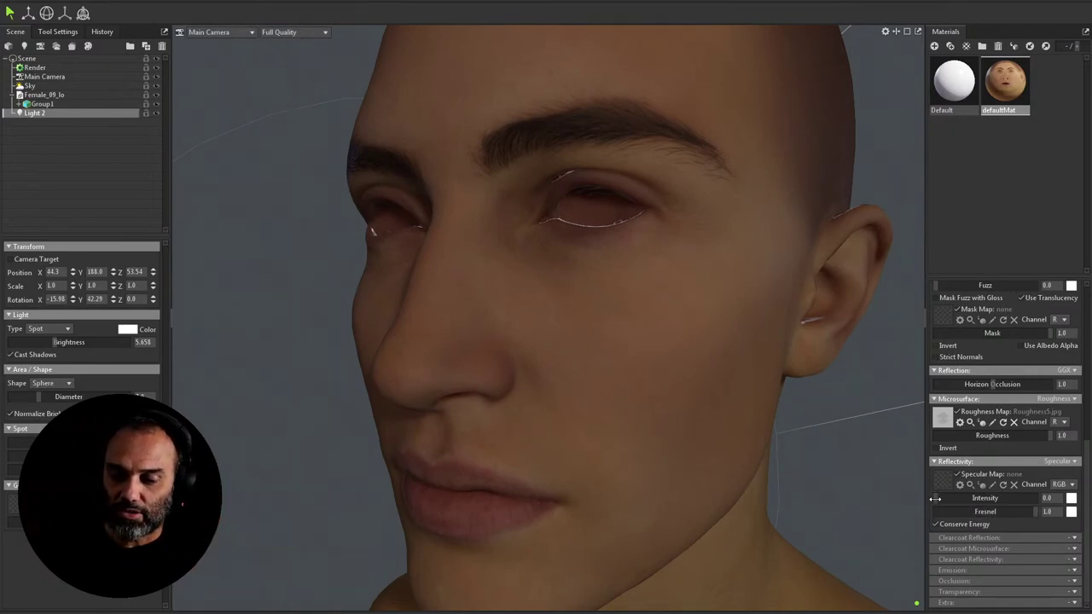
left_click_drag(935, 499, 939, 500)
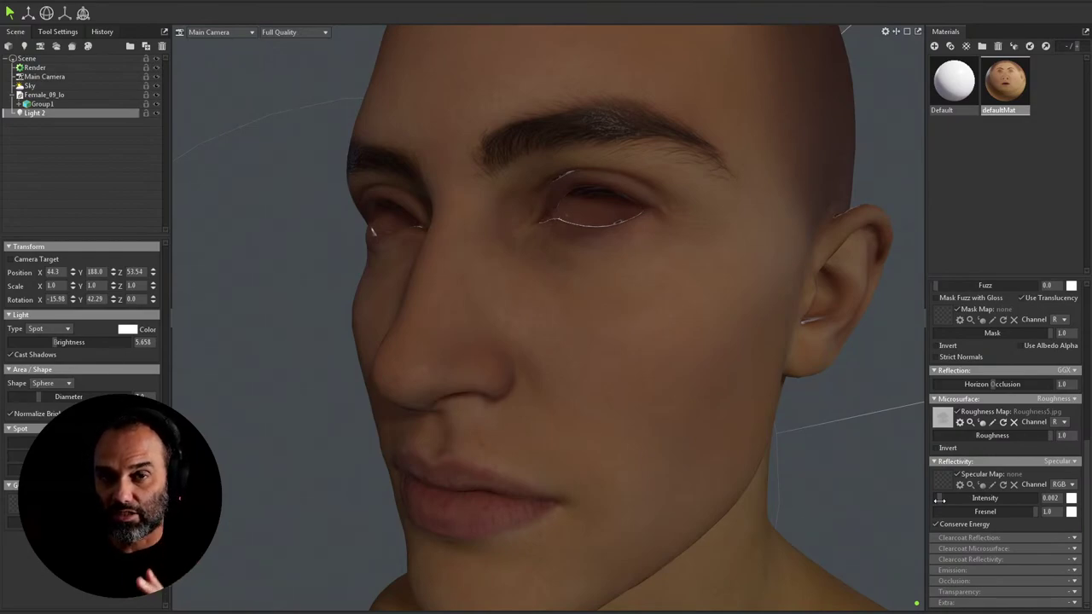
left_click_drag(940, 501, 946, 502)
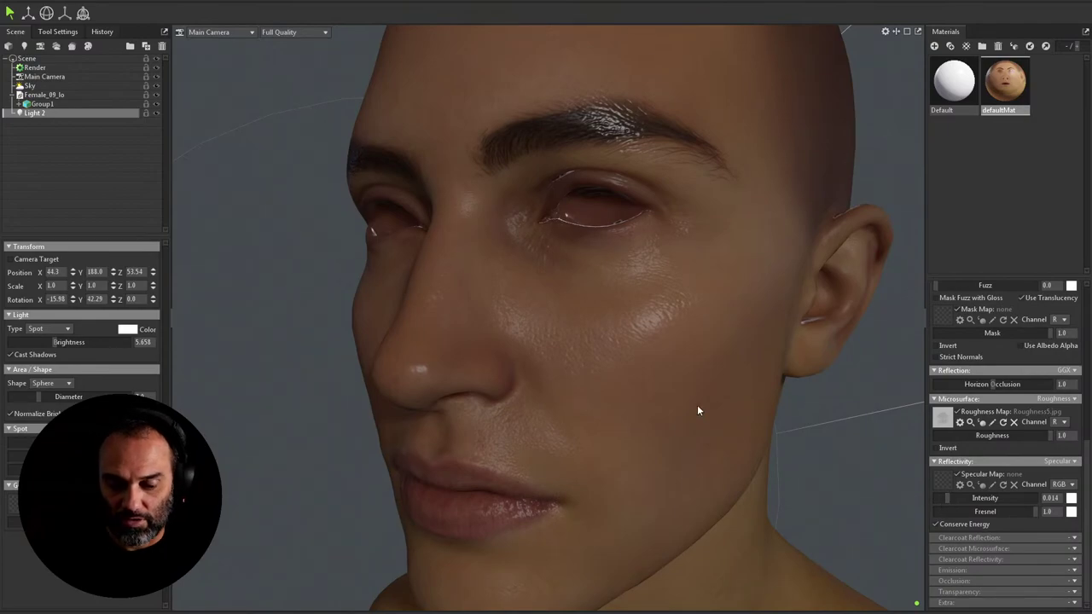
Step: Examine the specular highlights and pore detail on the cheek, nose and eye area from several distances and angles
left_click_drag(696, 410, 622, 332)
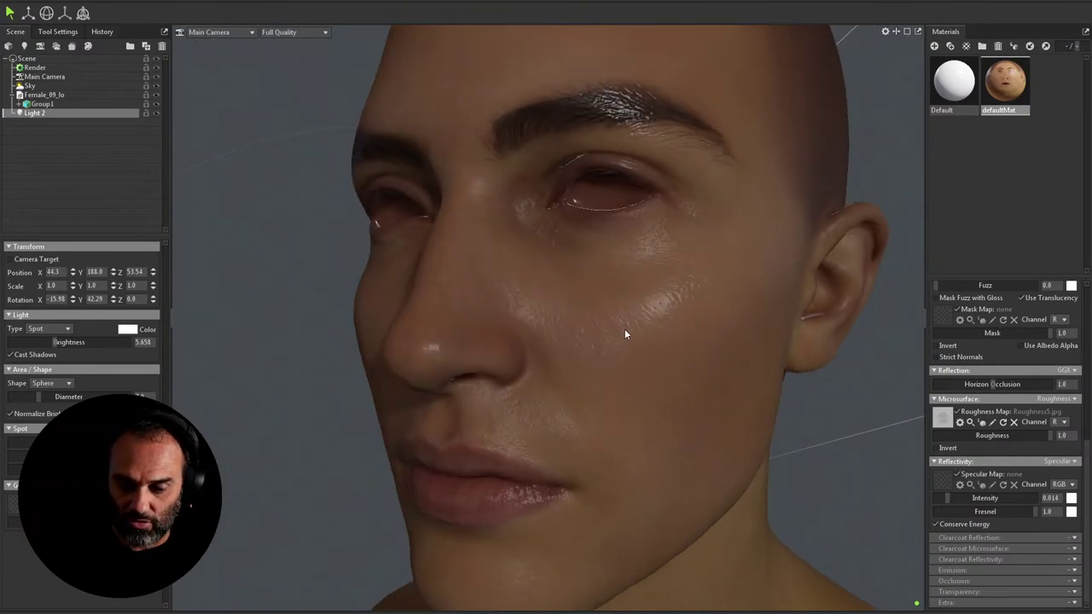
scroll(635, 348, "up", 5)
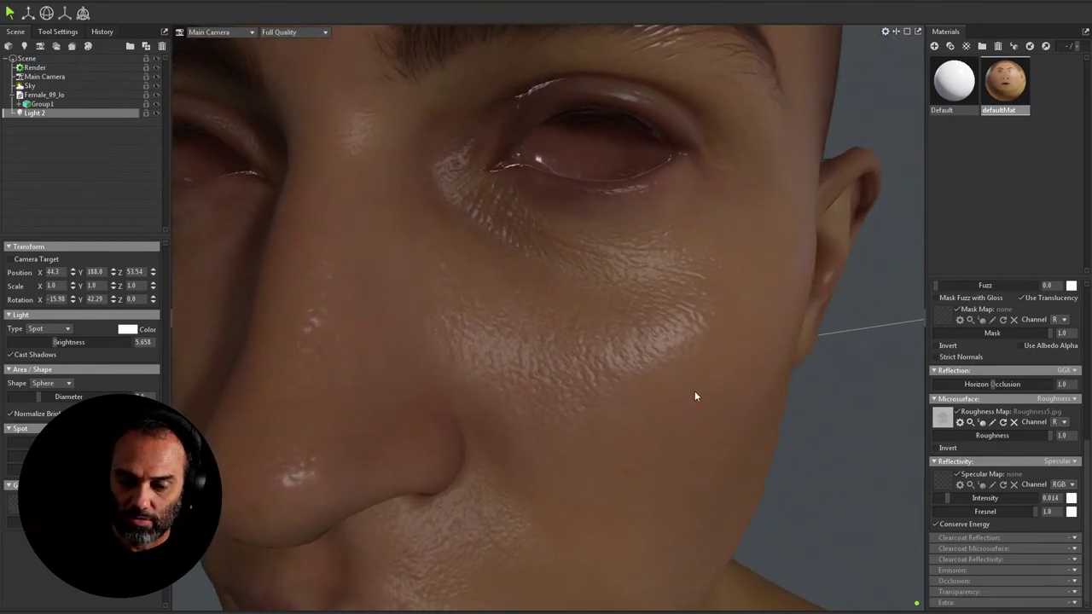
scroll(693, 393, "down", 2)
left_click_drag(682, 385, 702, 344)
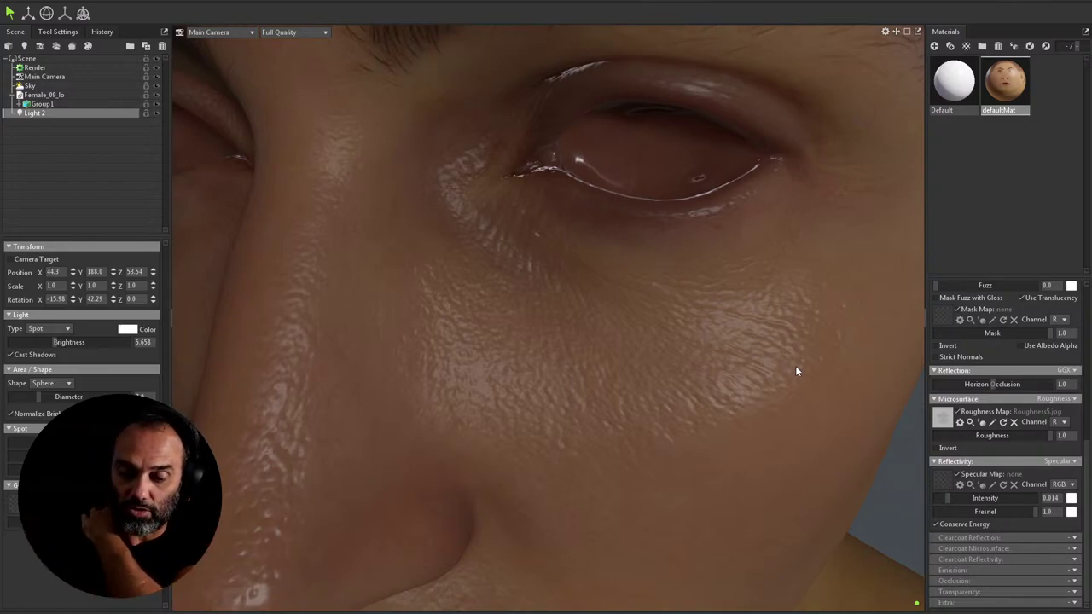
scroll(877, 324, "down", 3)
left_click_drag(907, 330, 752, 295)
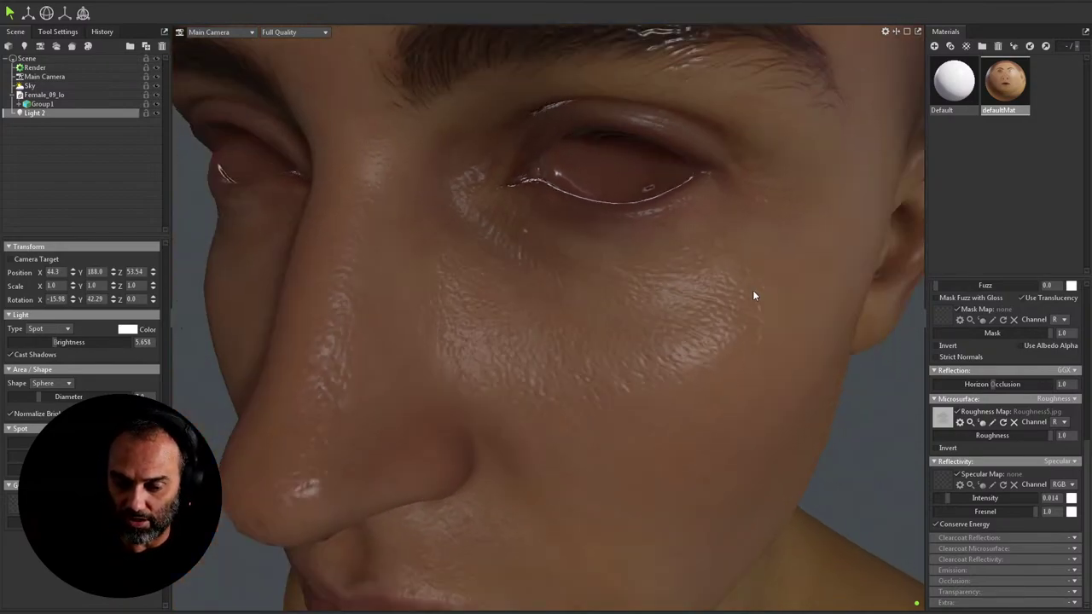
scroll(753, 295, "down", 5)
left_click_drag(665, 293, 702, 301)
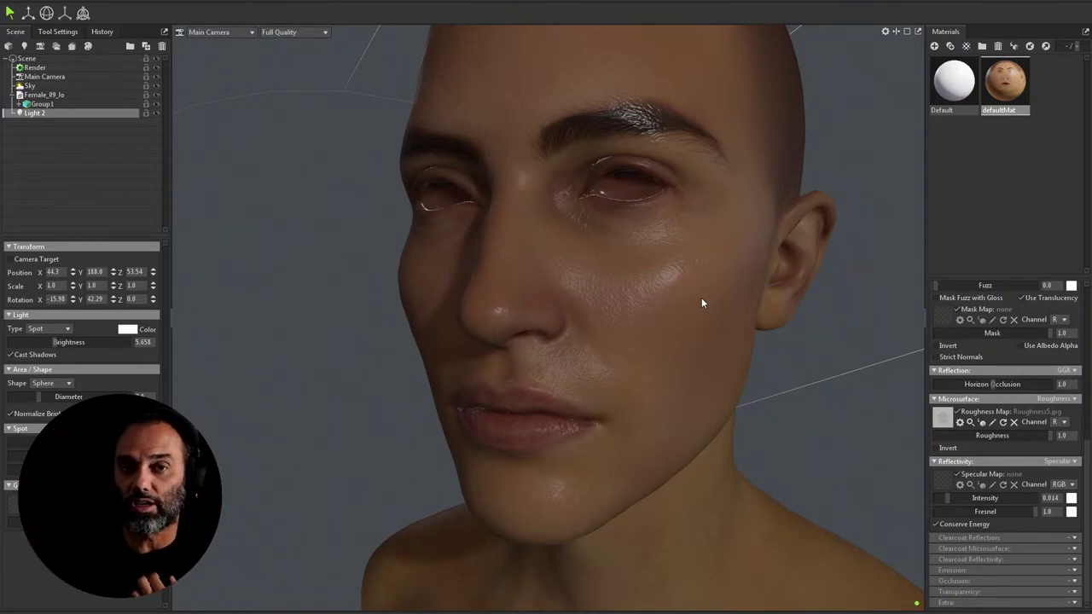
mouse_move(814, 324)
left_mouse_down("shift")
mouse_move(775, 323)
mouse_move(820, 332)
left_mouse_up("shift")
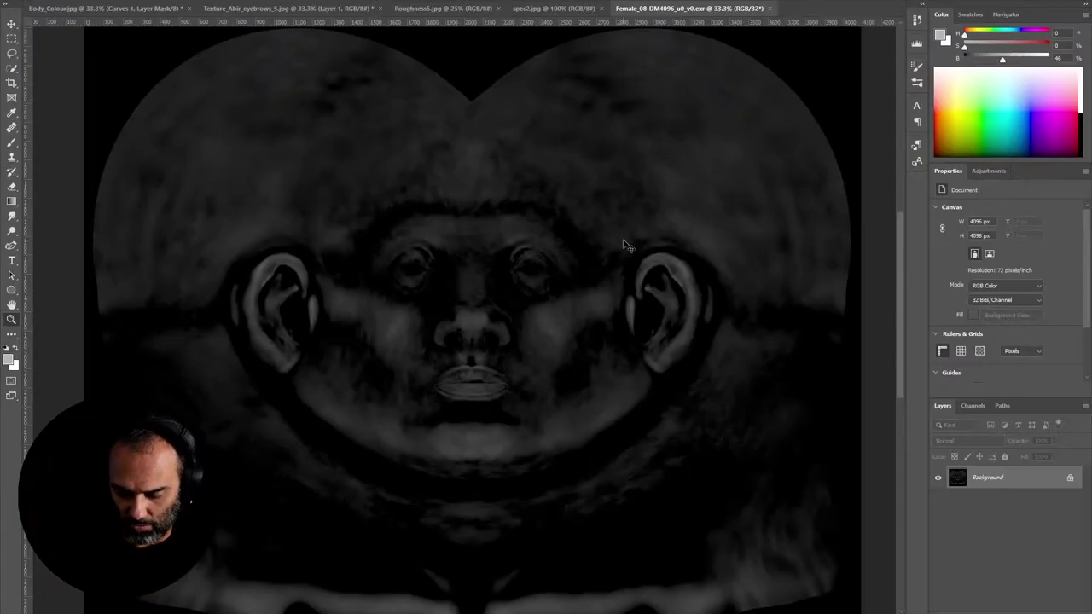
Step: Open cavity.png in Photoshop and examine its fine skin detail around the eye up close
key("ctrl+o")
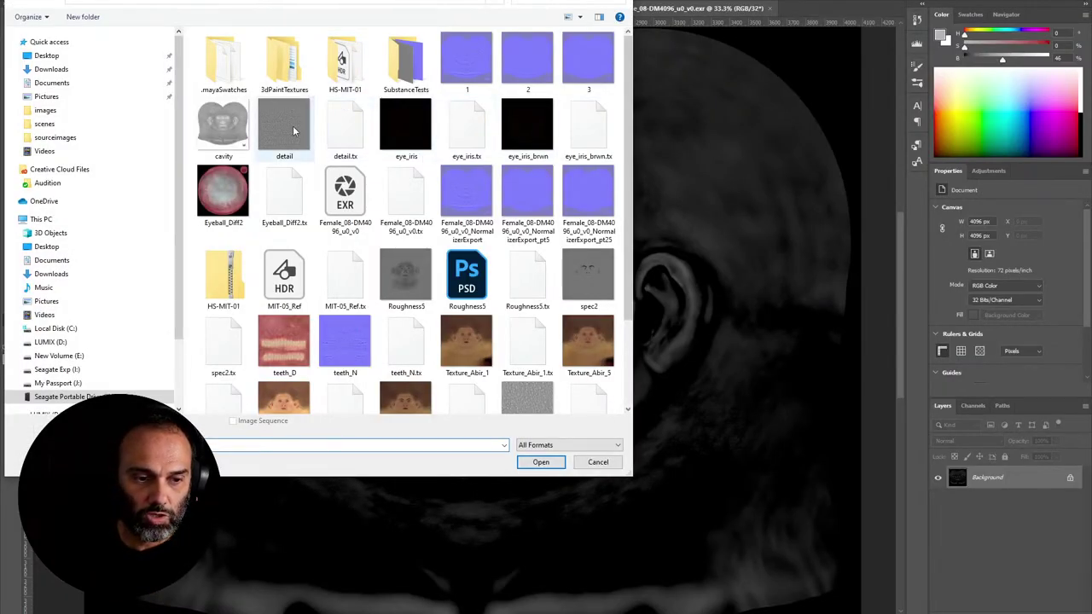
left_click(553, 462)
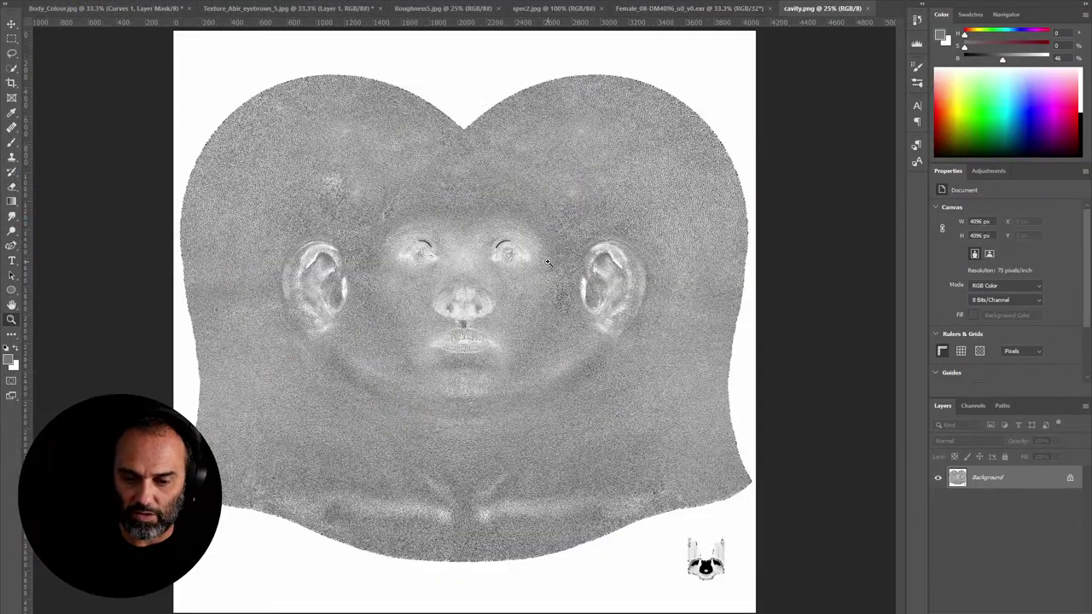
left_click(547, 262)
left_click_drag(548, 262, 553, 285)
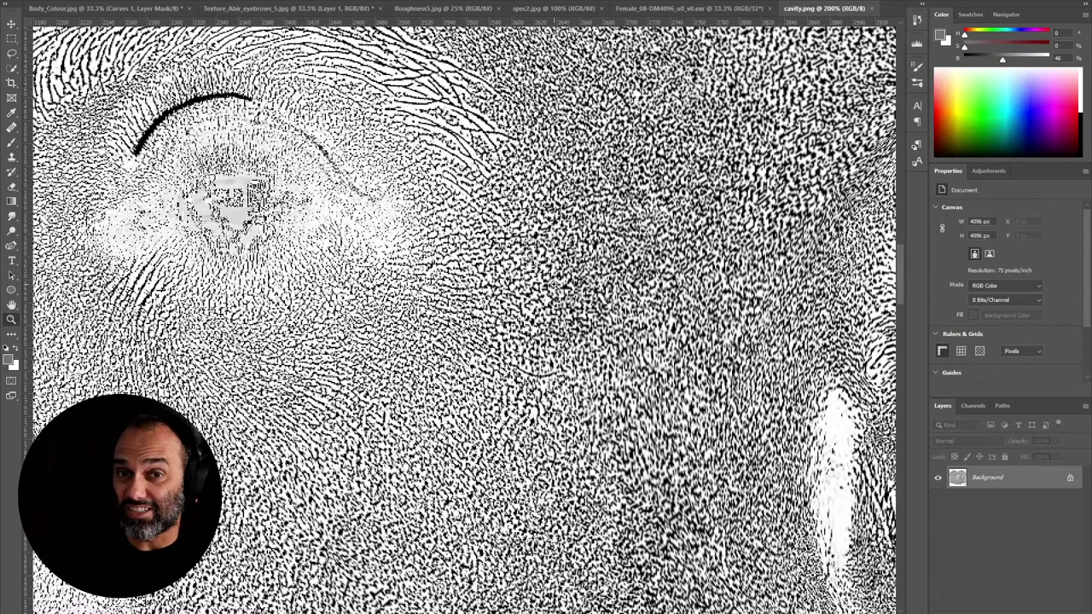
Step: Switch to ZBrush, mask the head sculpt by cavity at intensity 100, and examine the masked pores on the face
key("alt+Tab")
key("alt+Tab")
key("alt+Tab")
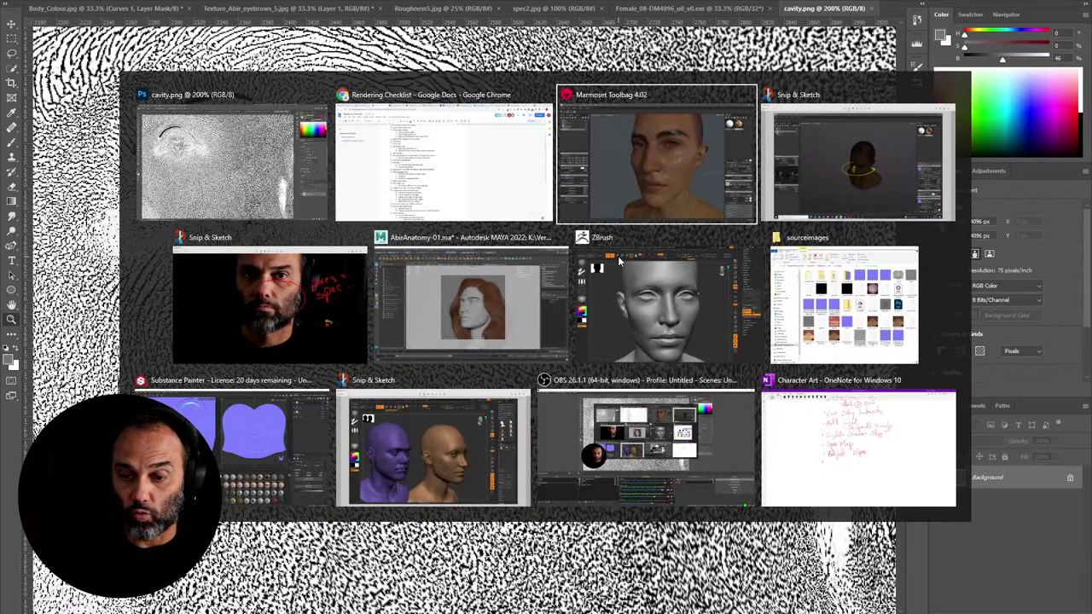
key("alt+Tab")
key("alt+Tab")
key("alt+Tab")
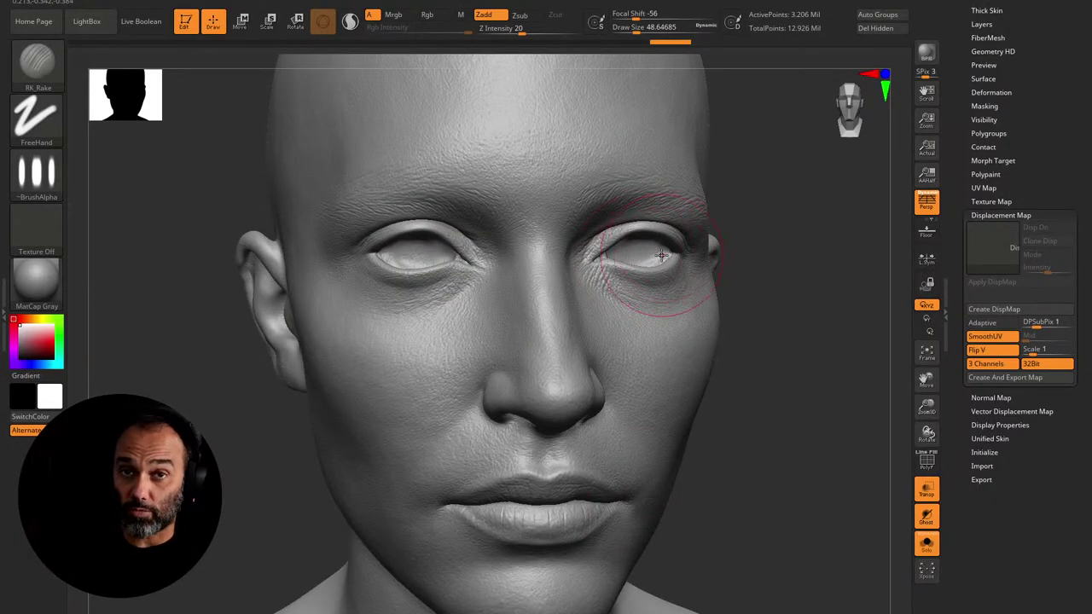
left_click_drag(845, 328, 804, 378)
left_click(1001, 215)
left_click(984, 106)
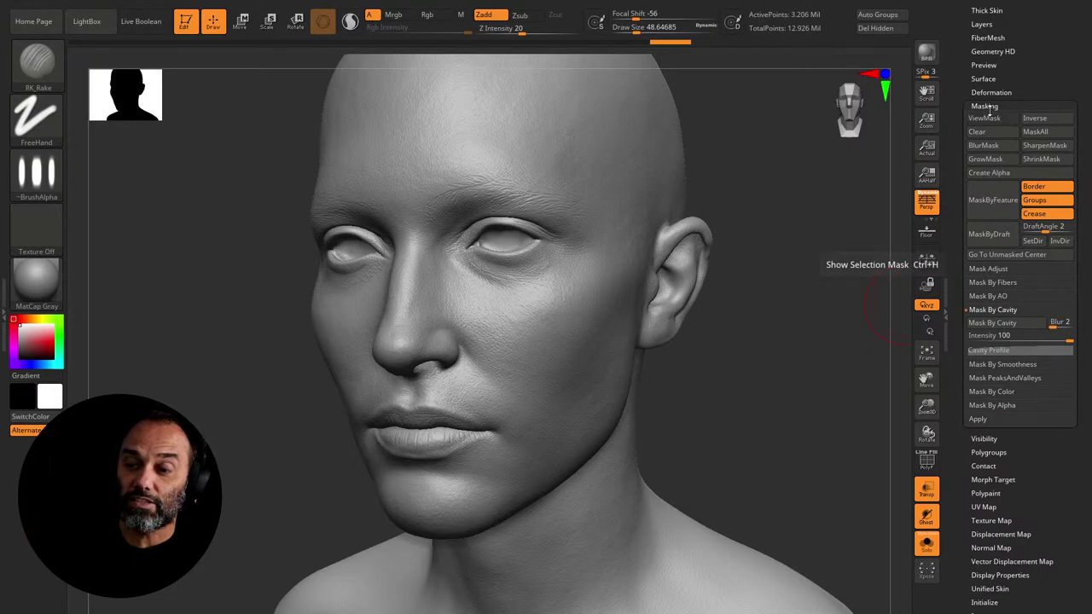
left_click(1015, 339)
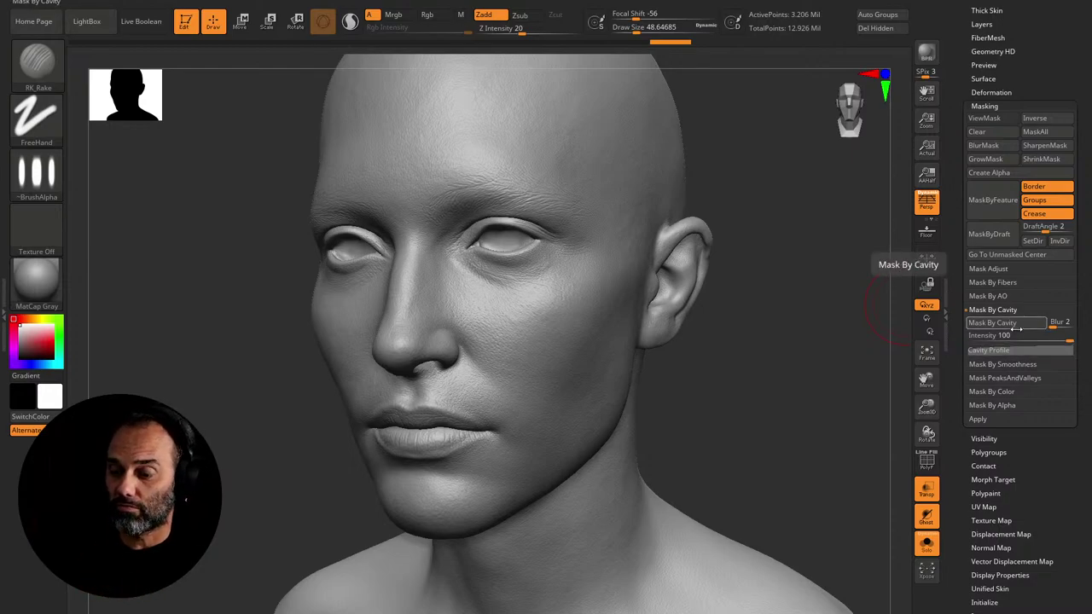
left_click(1015, 328)
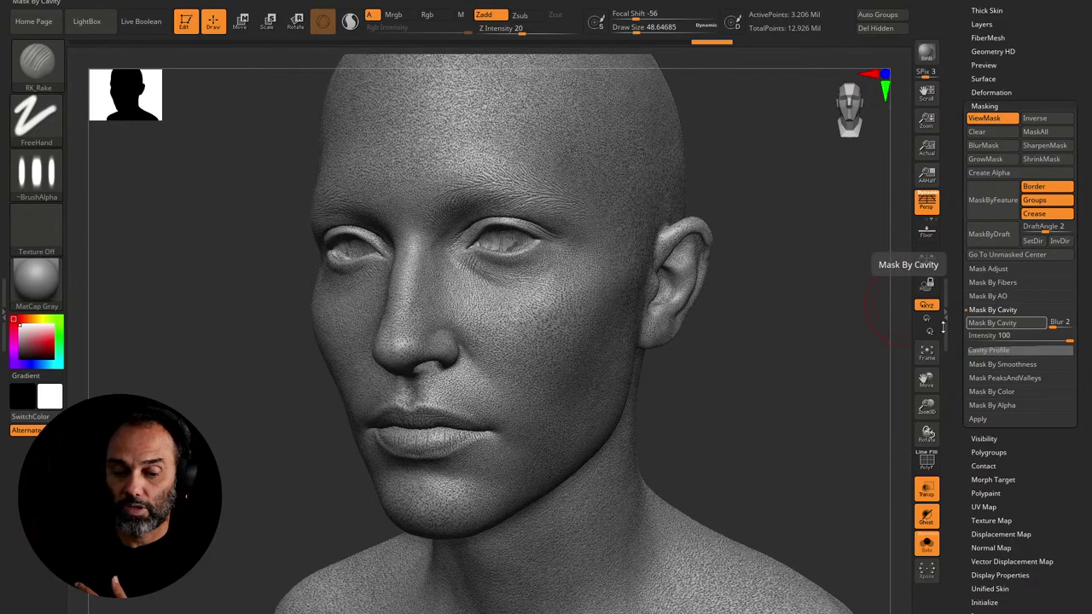
scroll(763, 373, "up", 5)
scroll(885, 401, "up", 5)
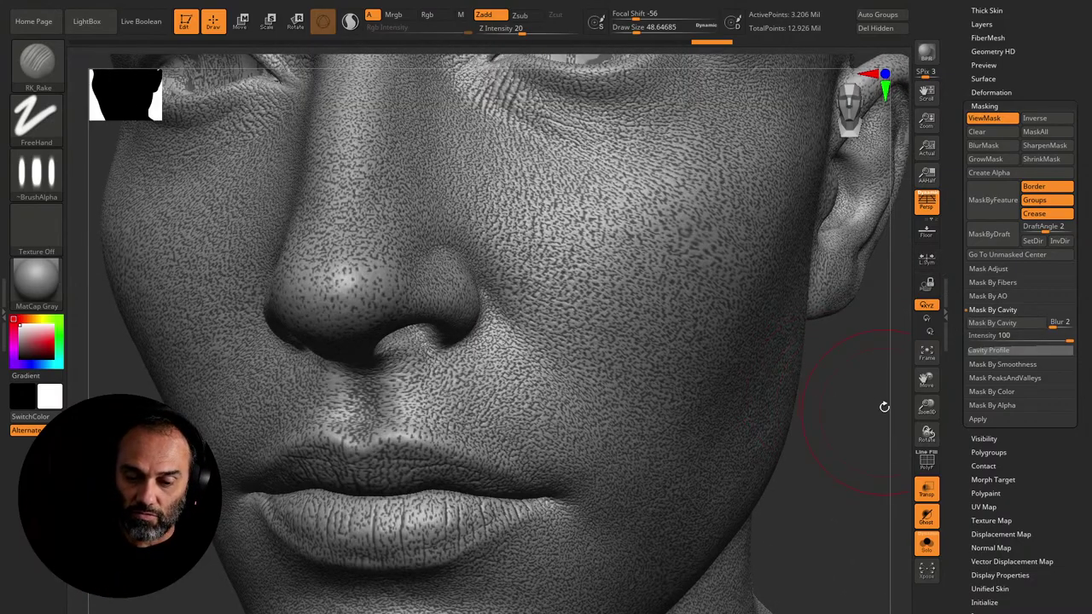
scroll(878, 391, "down", 2)
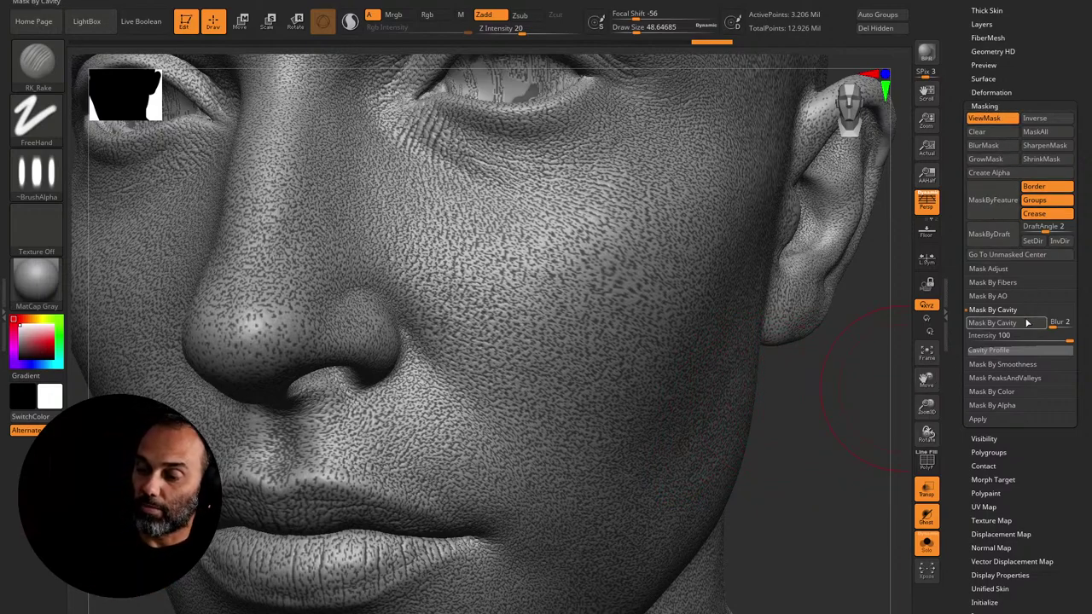
Step: Create a new texture map from the cavity mask and clone it as the current texture
left_click(993, 106)
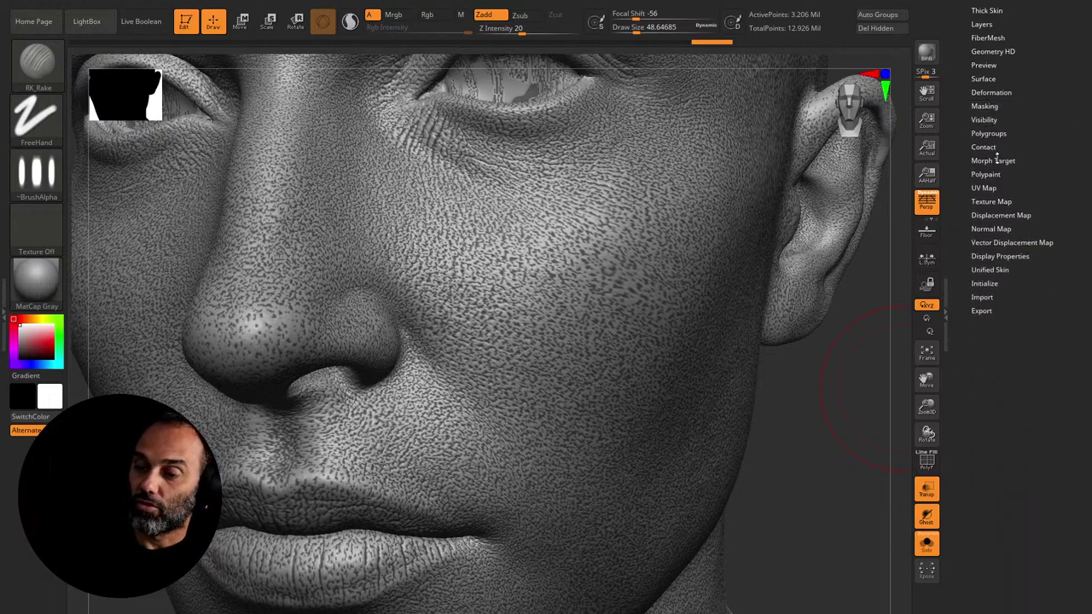
left_click(994, 201)
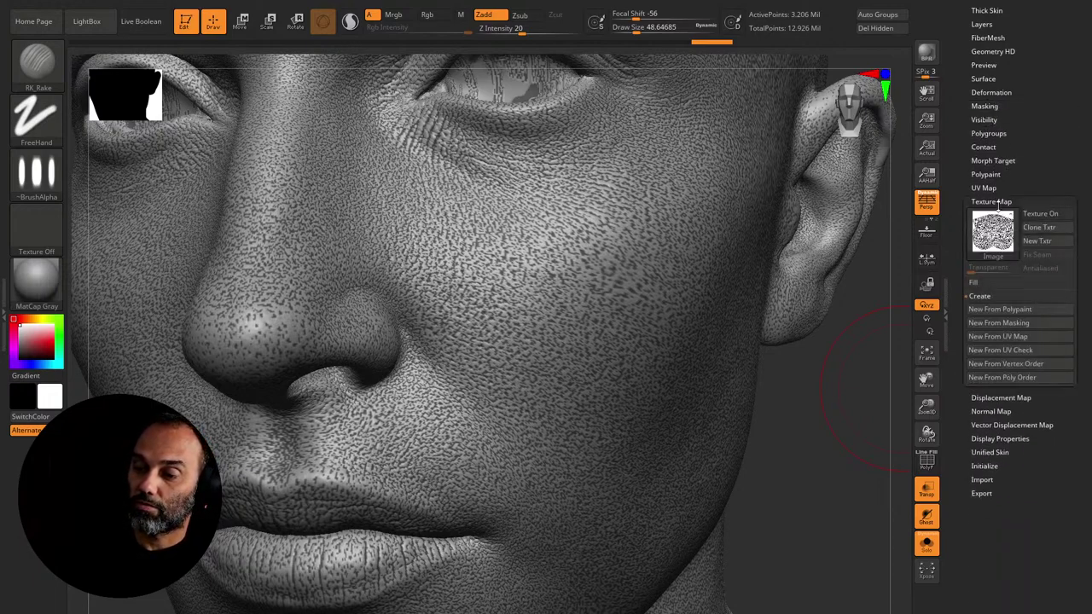
left_click(1012, 340)
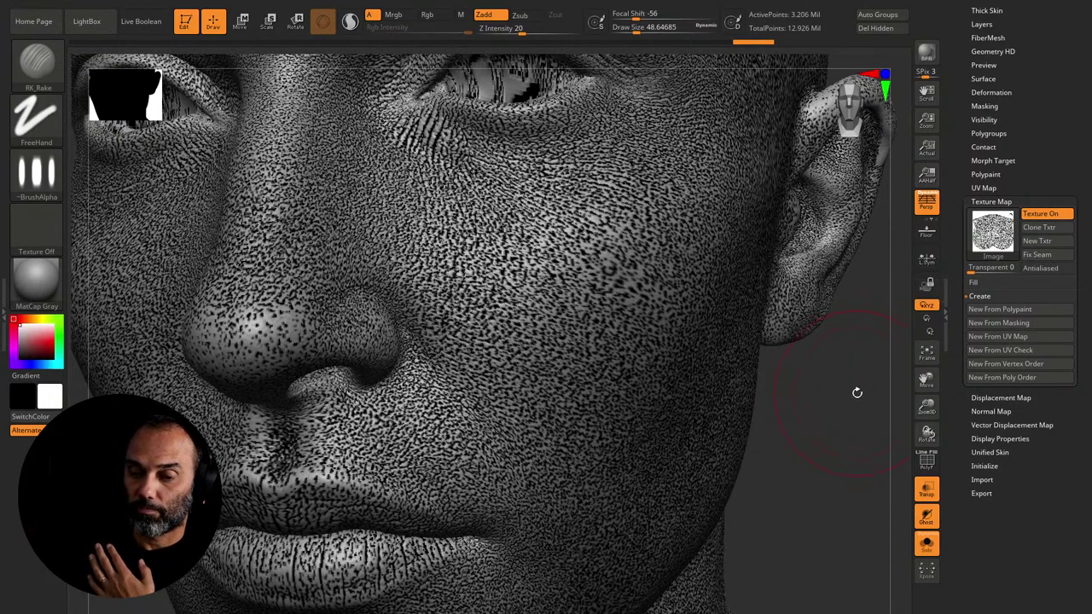
left_click(1038, 227)
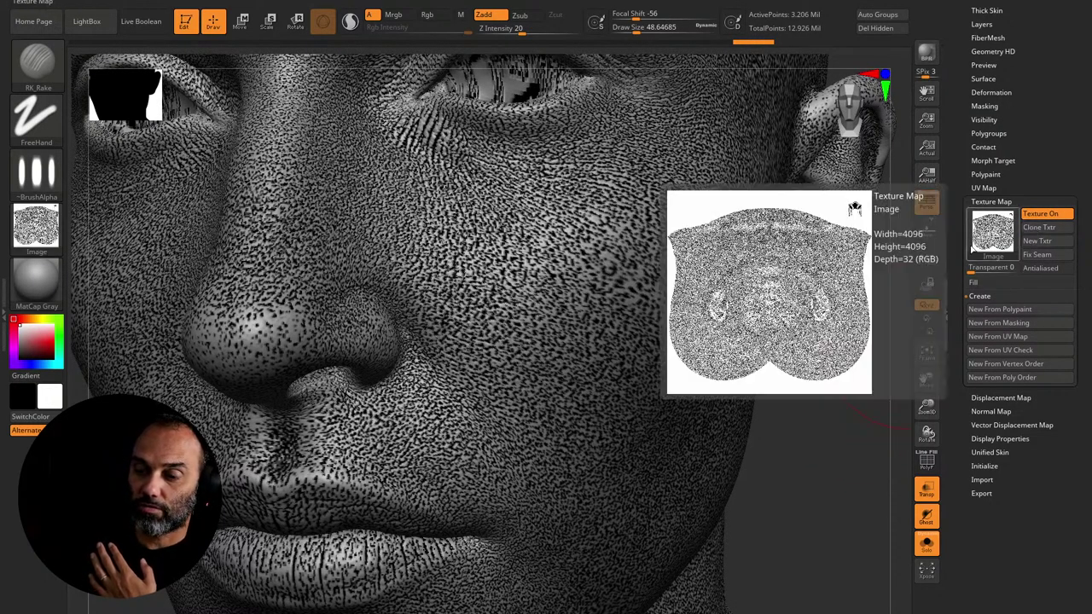
Step: Show the export option for the cloned texture and compare the texture's orientation with the whole cavity.png in Photoshop
left_click(36, 227)
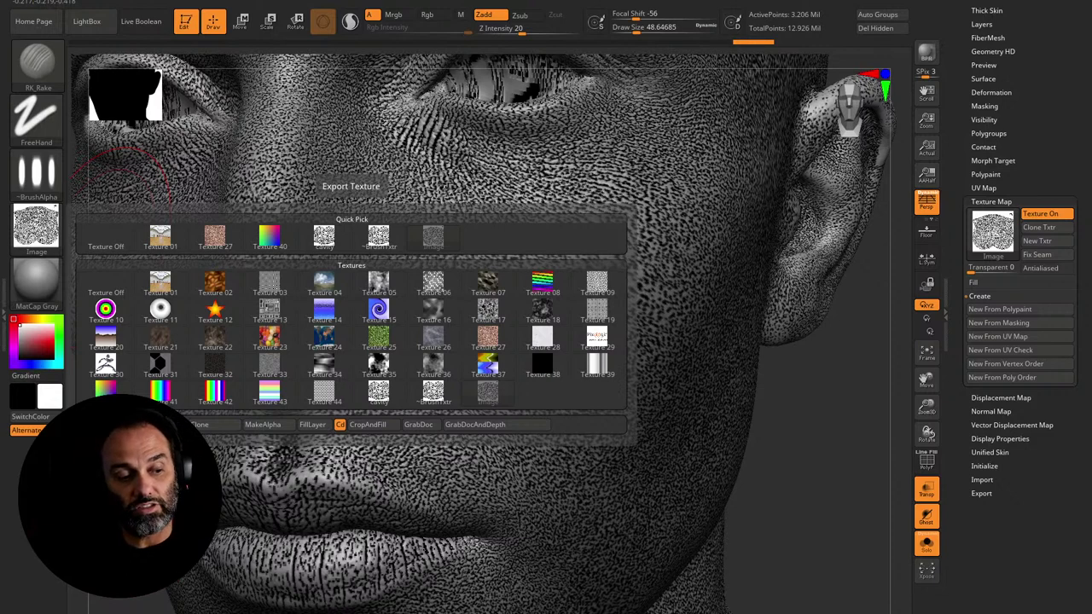
key("alt+Tab")
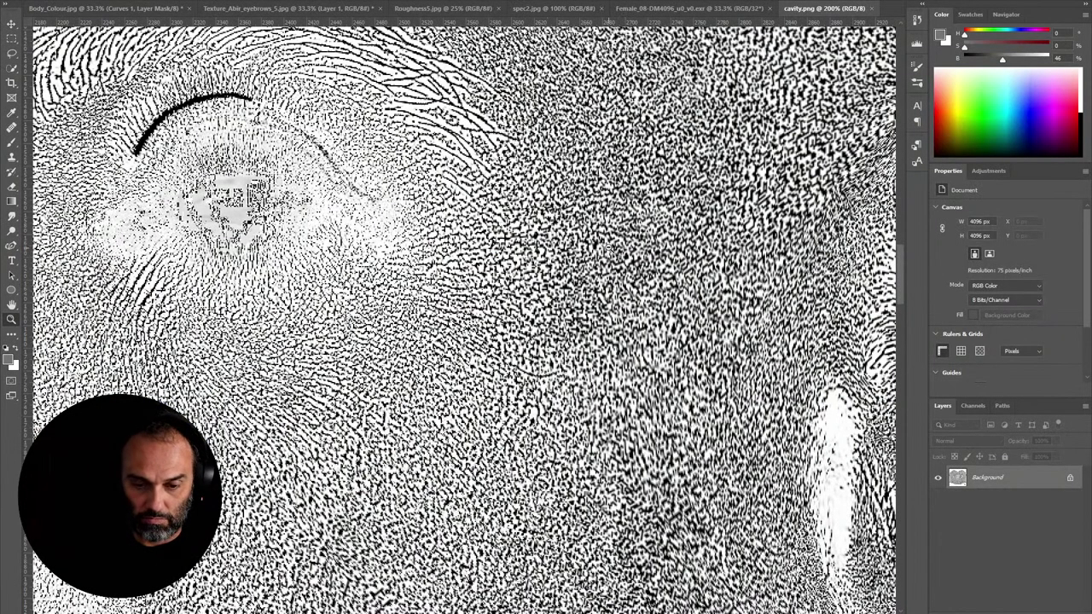
scroll(597, 243, "down", 1, "alt")
scroll(608, 248, "down", 3, "alt")
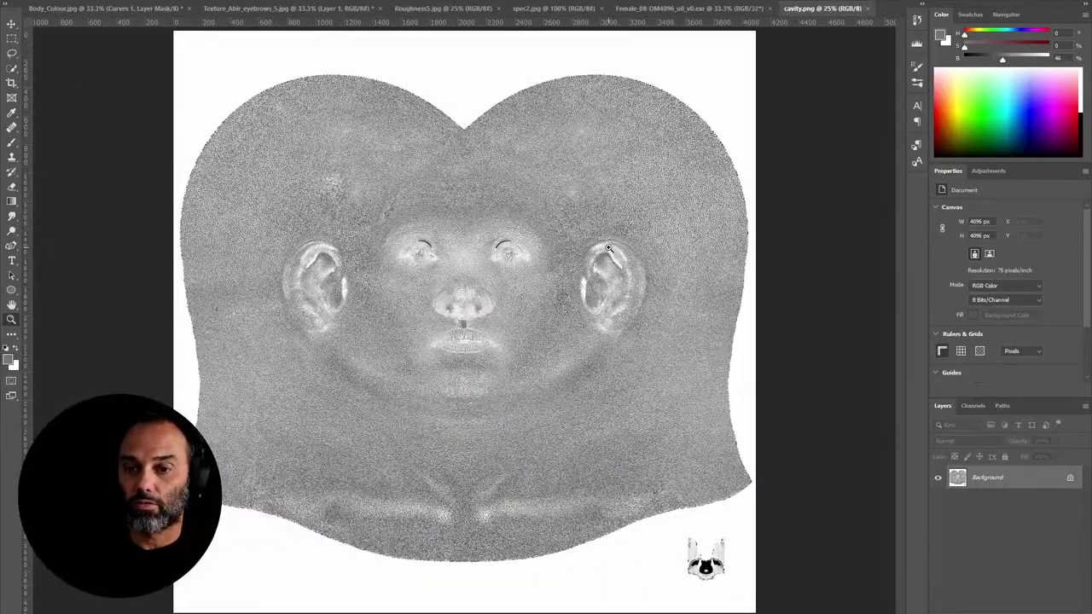
key("alt+Tab")
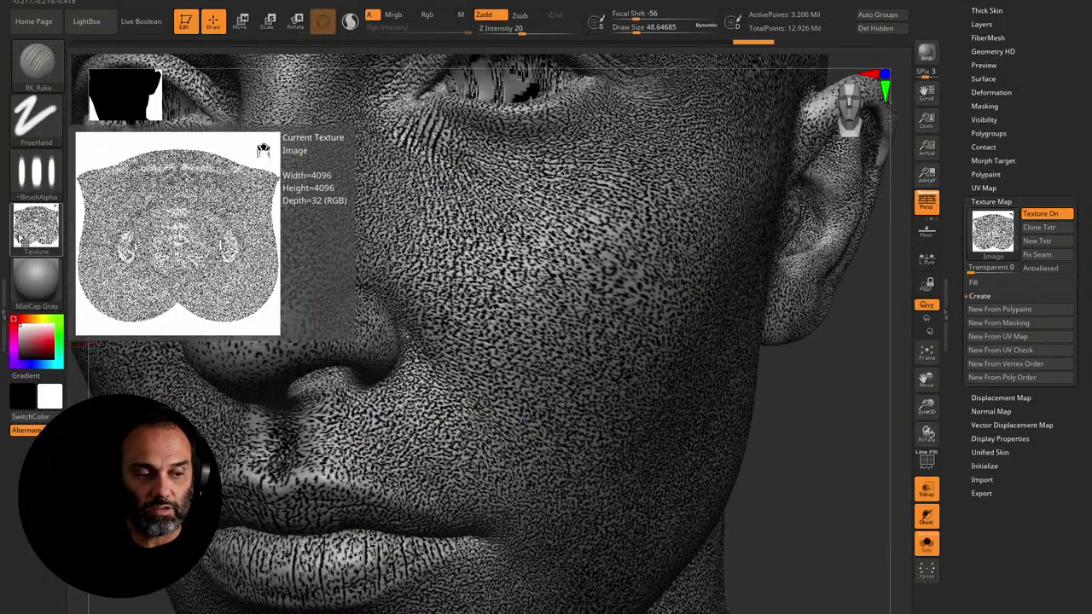
key("alt+Tab")
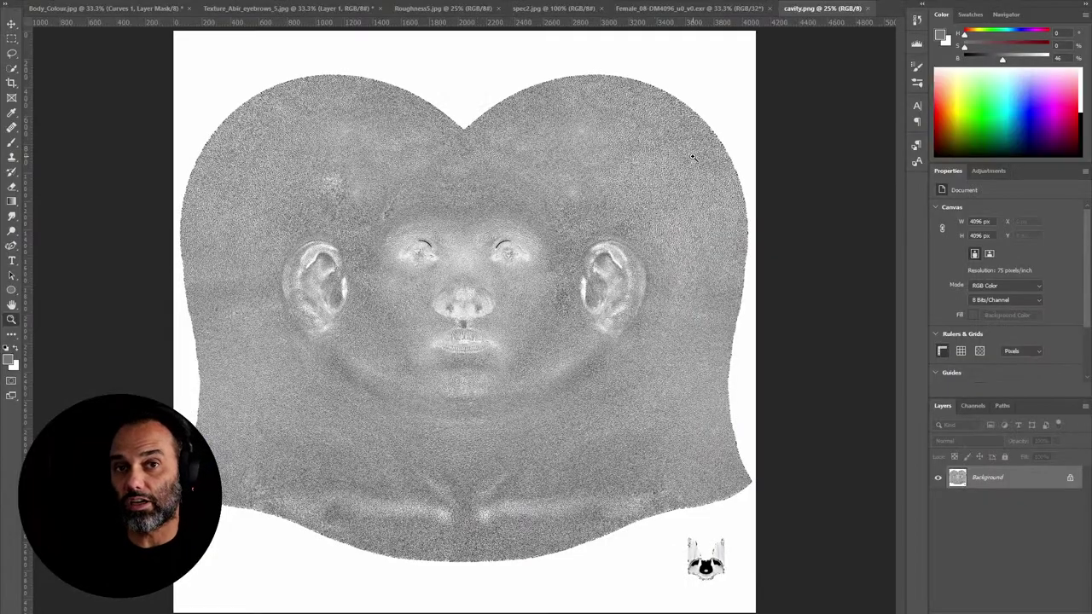
key("alt+Tab")
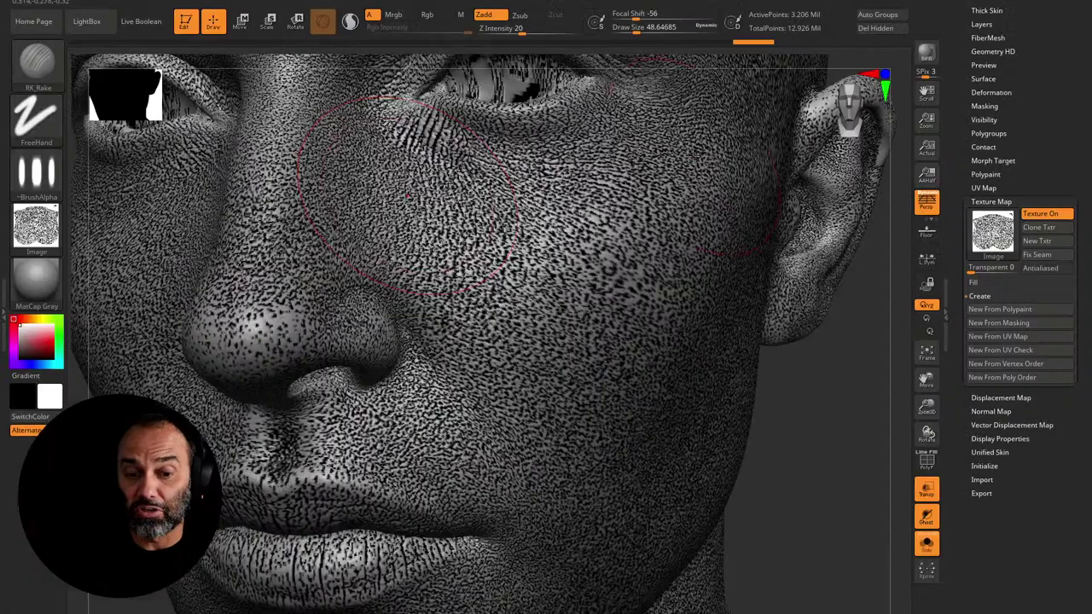
Step: Show the export preference that flips maps vertically, eFlipMapVert, and read its description
left_click(477, 1)
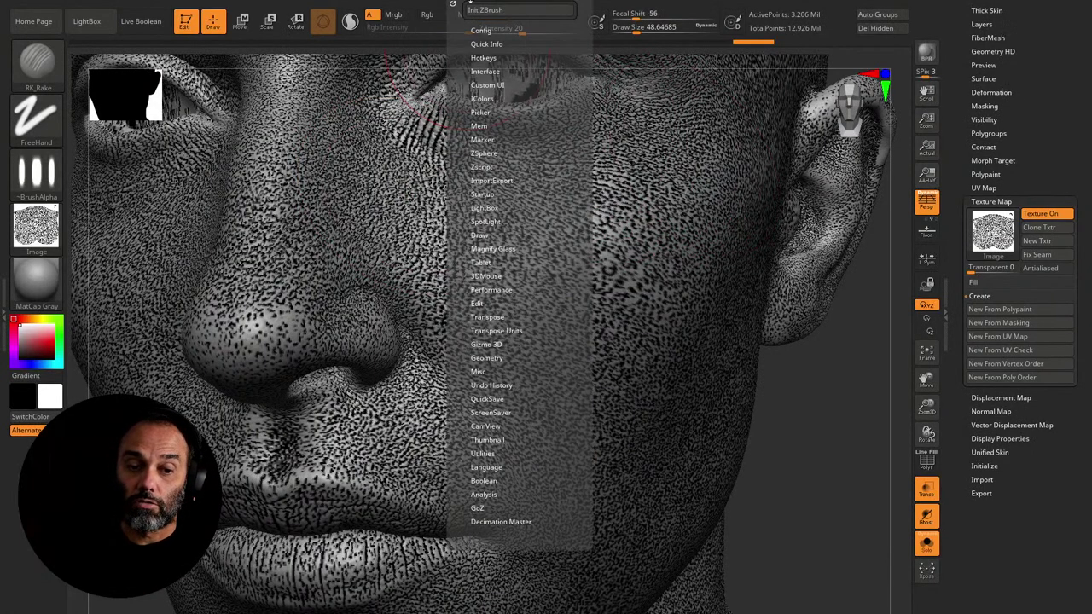
left_click(493, 180)
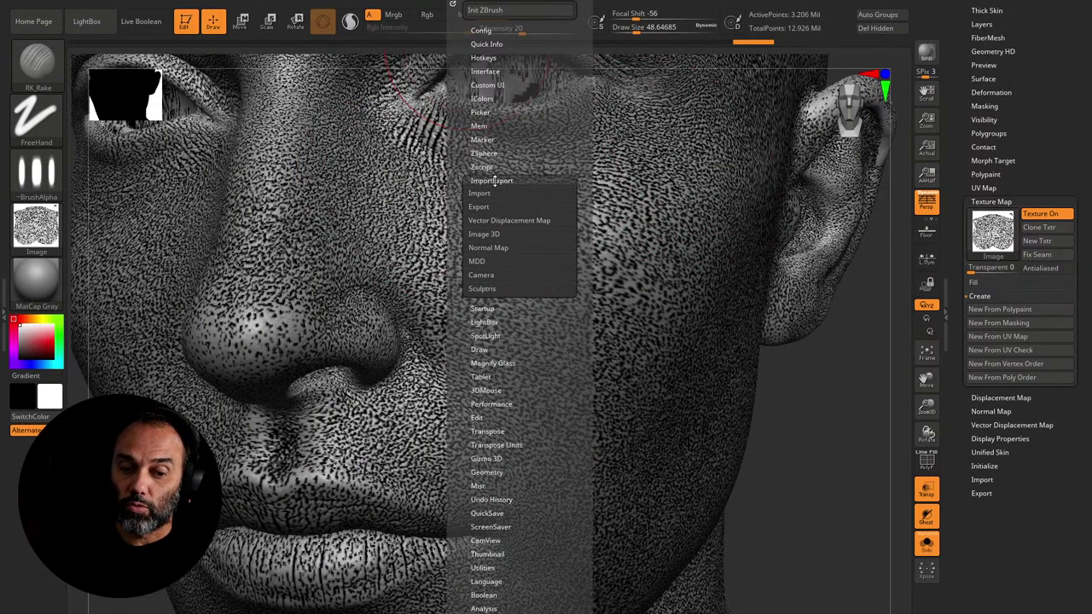
left_click(476, 208)
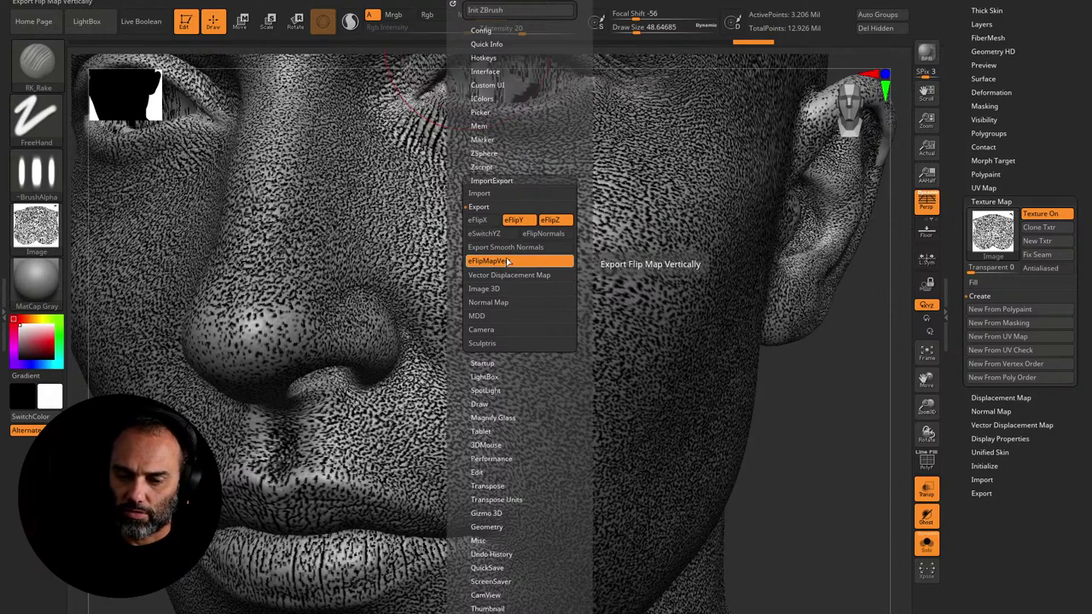
key("ctrl")
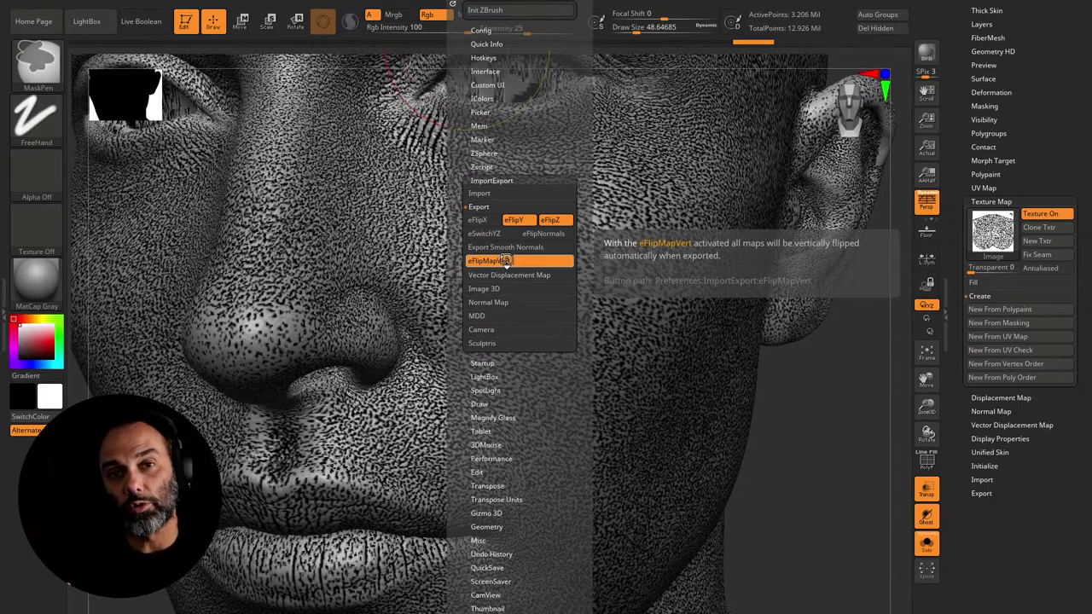
key("ctrl")
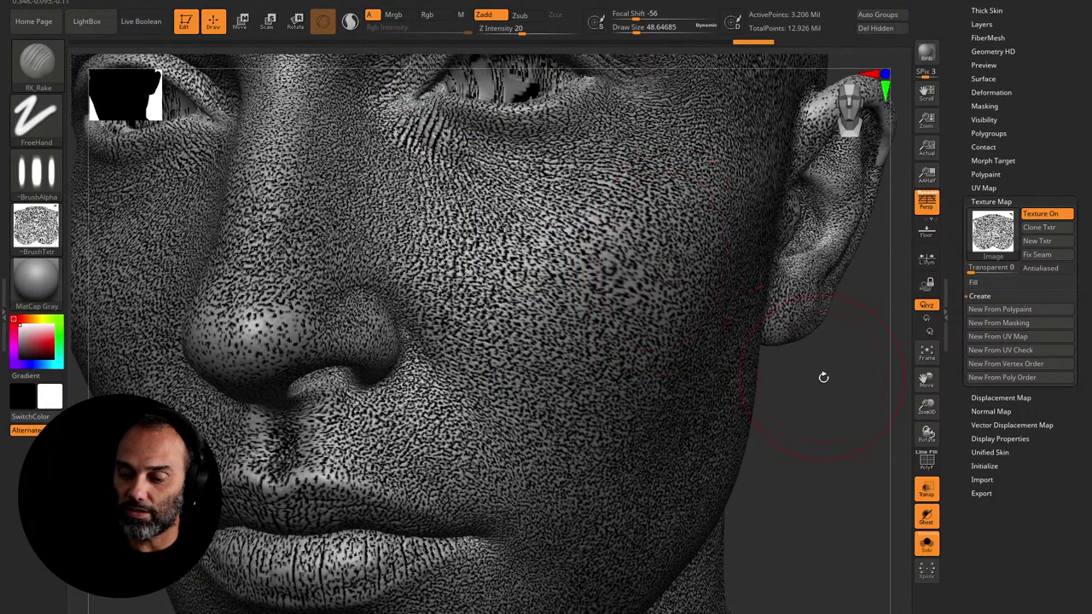
Step: Remove the cavity texture from the head sculpt's texture map and view the plain grey surface
left_click(990, 222)
left_click(989, 230)
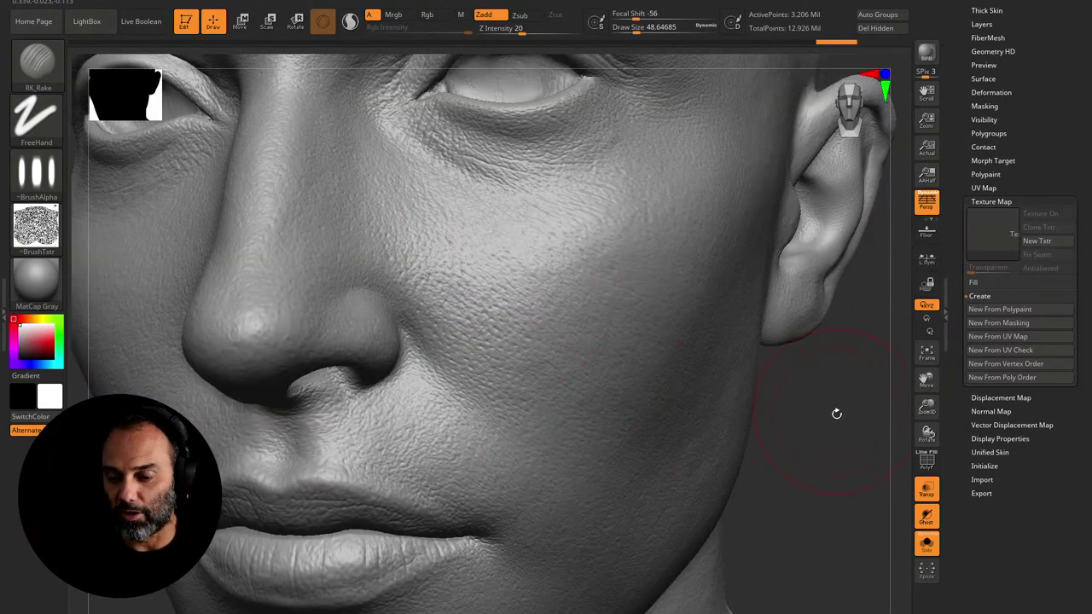
left_click_drag(836, 415, 802, 357)
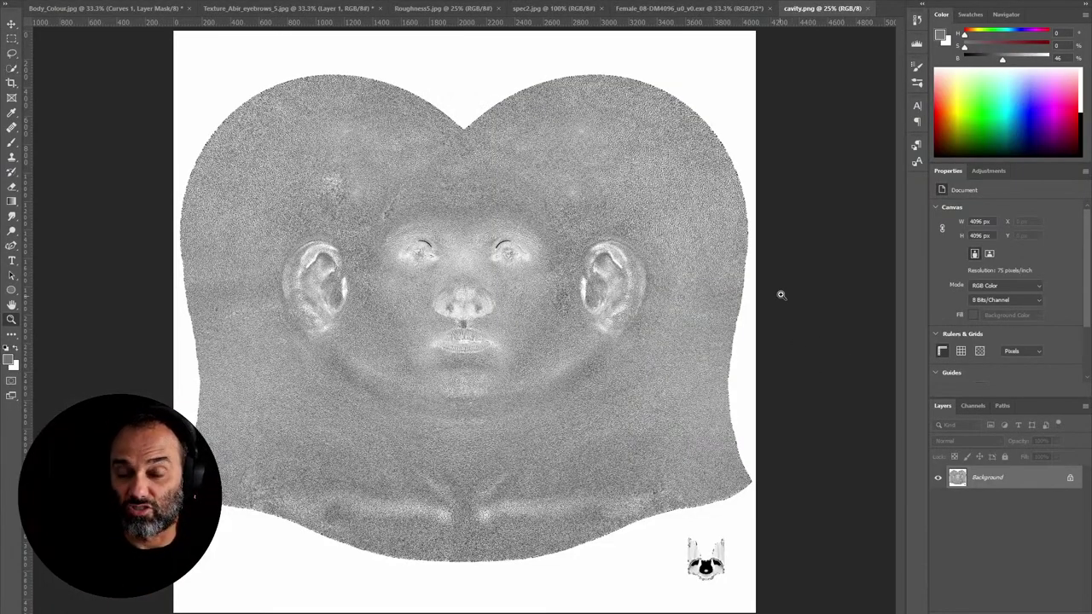
Step: Switch to Marmoset Toolbag, raise the spot light's brightness to 6.13, and view the face from a more frontal angle
key("alt+Tab")
key("alt+Tab")
key("alt+Tab")
left_click_drag(838, 371, 782, 349)
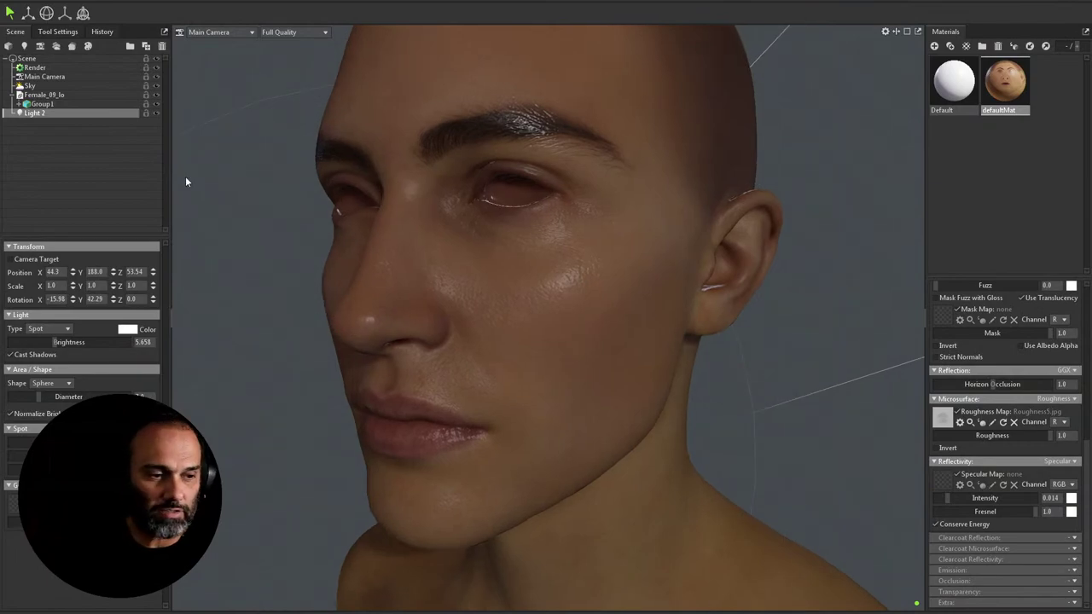
left_click_drag(54, 339, 58, 341)
left_click_drag(269, 329, 294, 317)
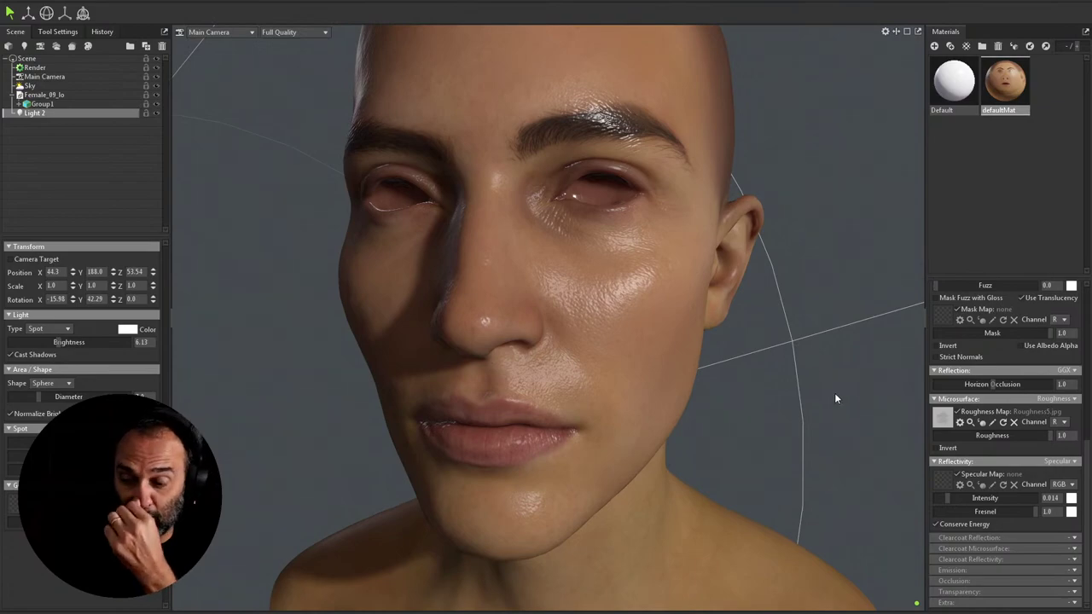
Step: Enable Occlusion on the skin material and load cavity.png as its cavity map
left_click(1049, 581)
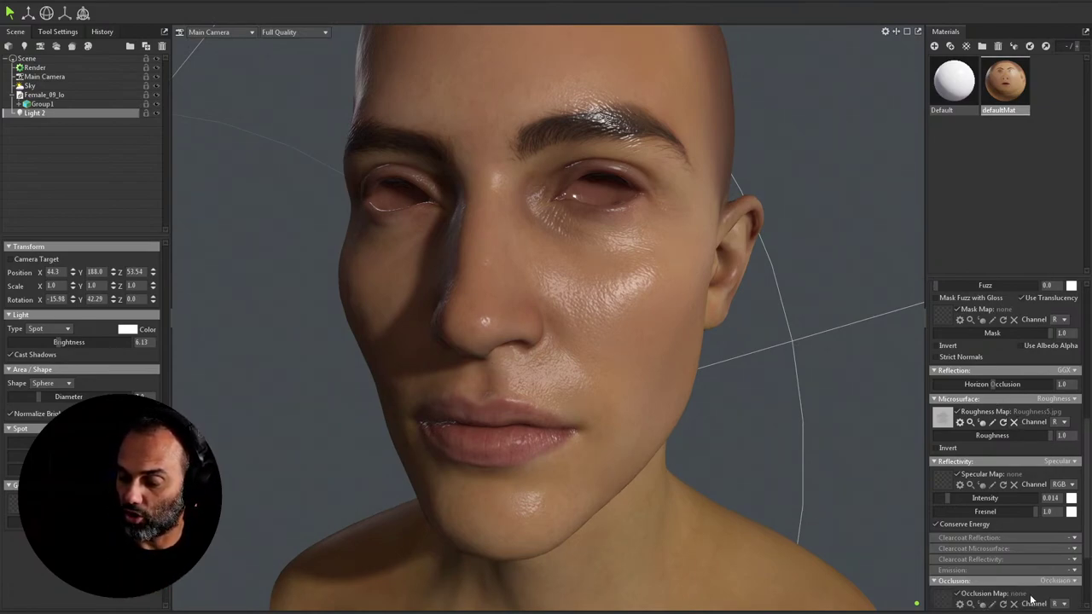
scroll(1031, 597, "down", 3)
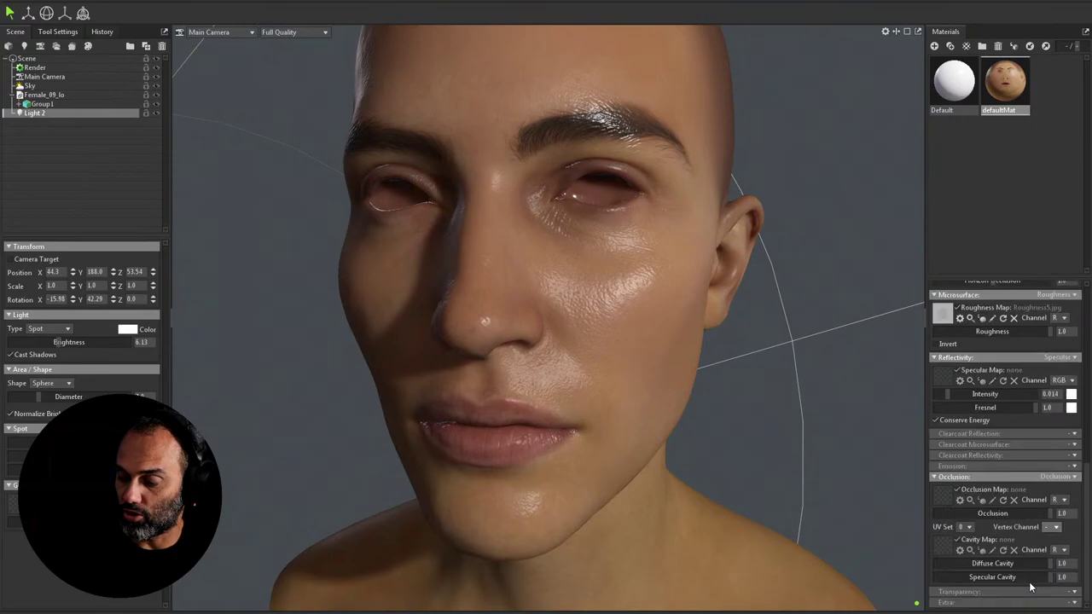
left_click(950, 550)
left_click(247, 158)
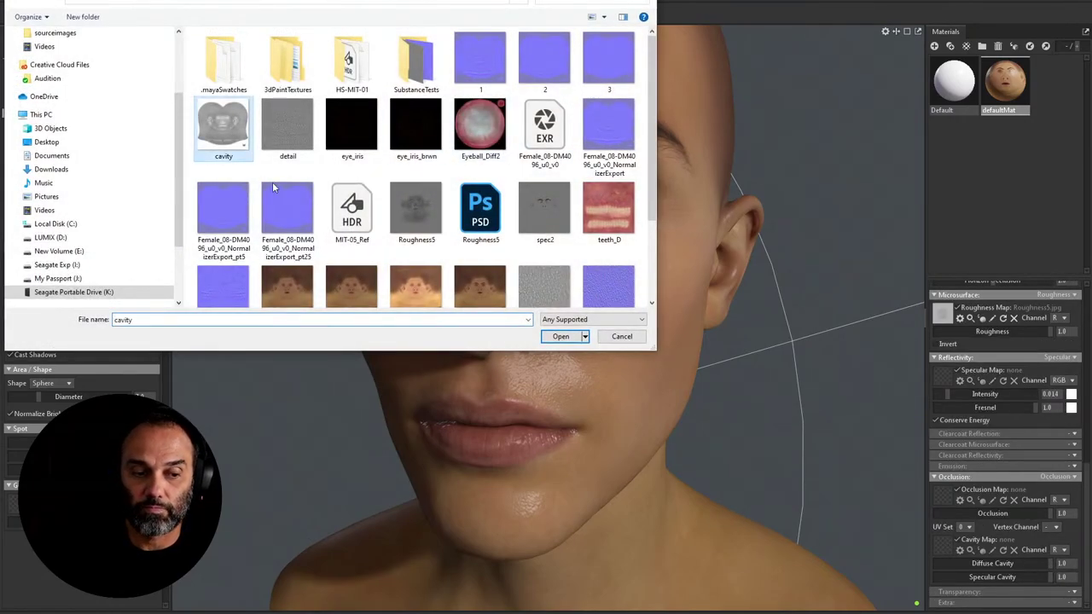
left_click(563, 336)
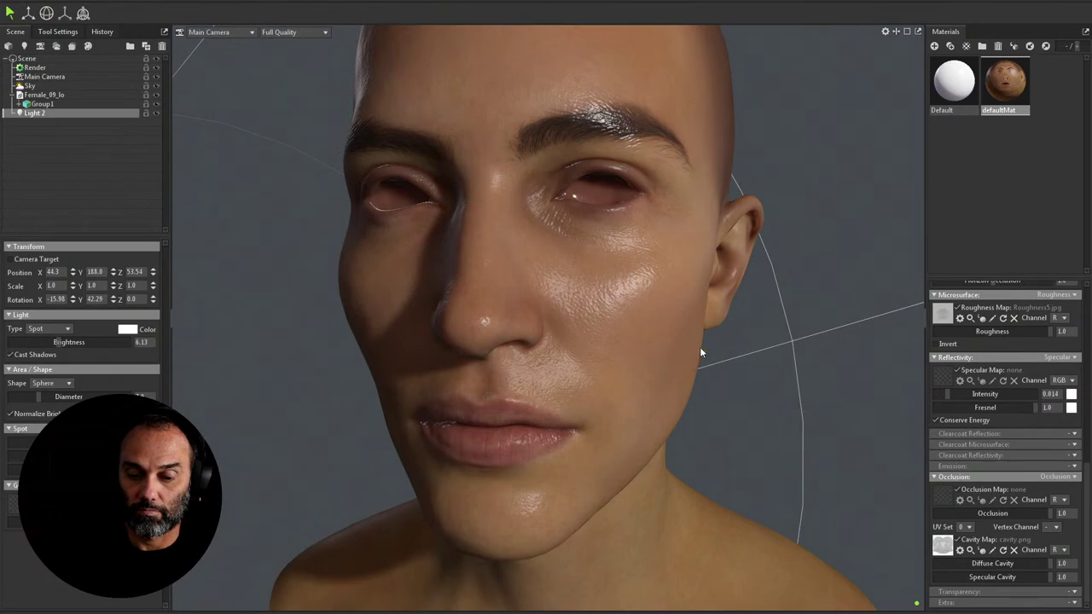
Step: Examine the cavity effect on the face and set Diffuse Cavity to 0
left_click_drag(803, 385, 782, 381)
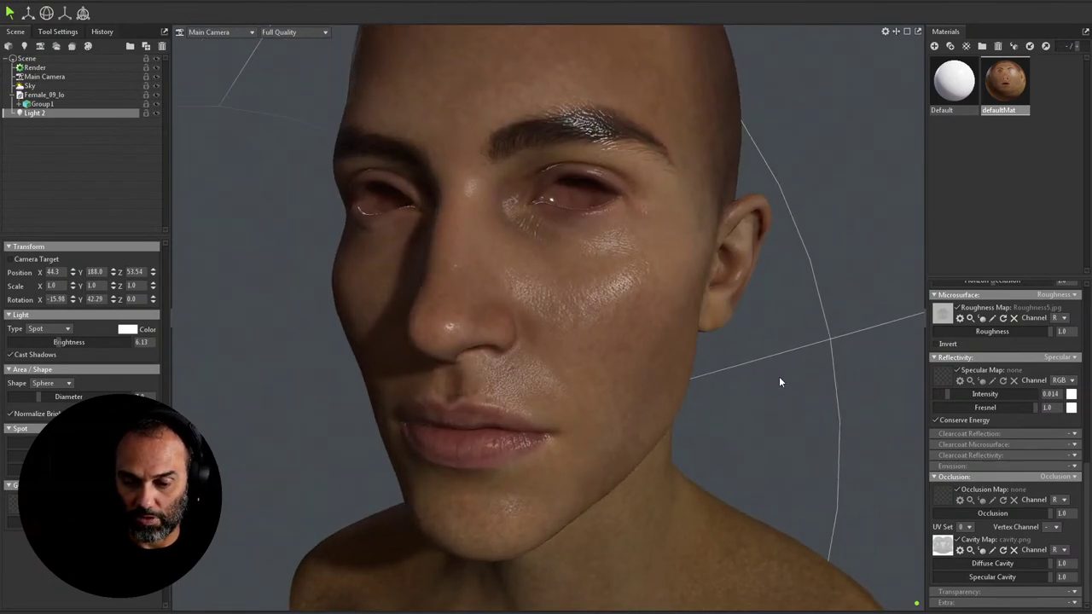
scroll(824, 422, "up", 4)
scroll(789, 409, "down", 3)
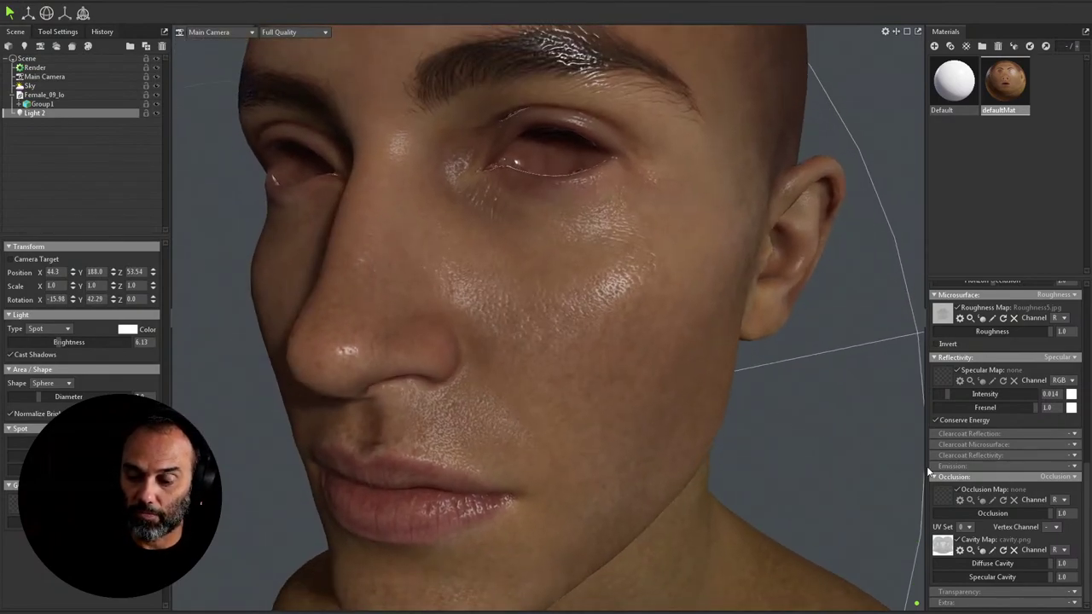
left_click_drag(1051, 567, 917, 564)
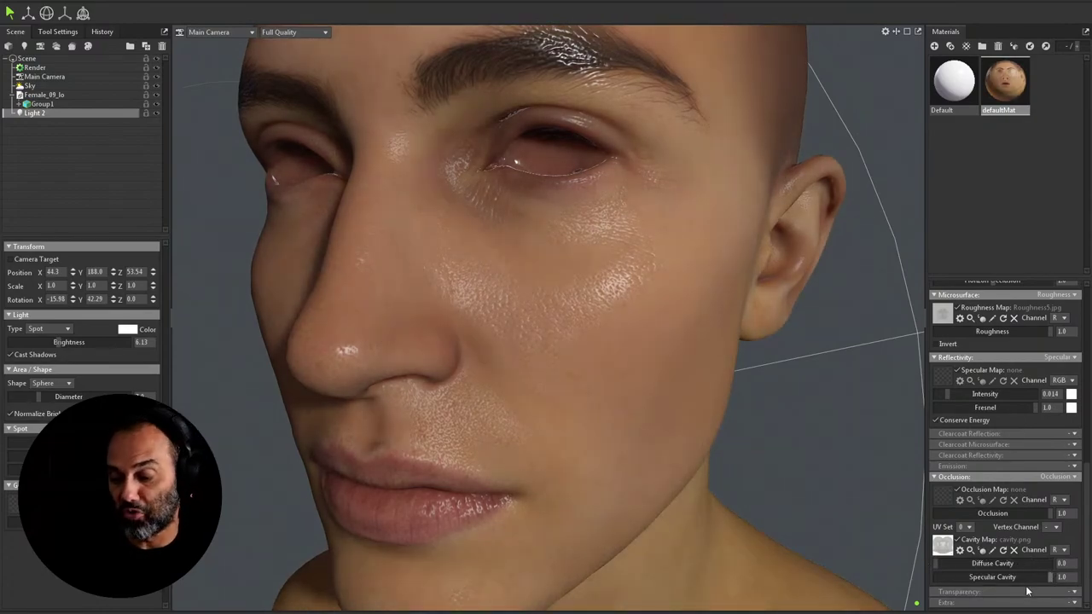
Step: Set Specular Cavity to 0, examine the cheek highlights up close, and return it to 1
left_click_drag(1053, 577, 931, 576)
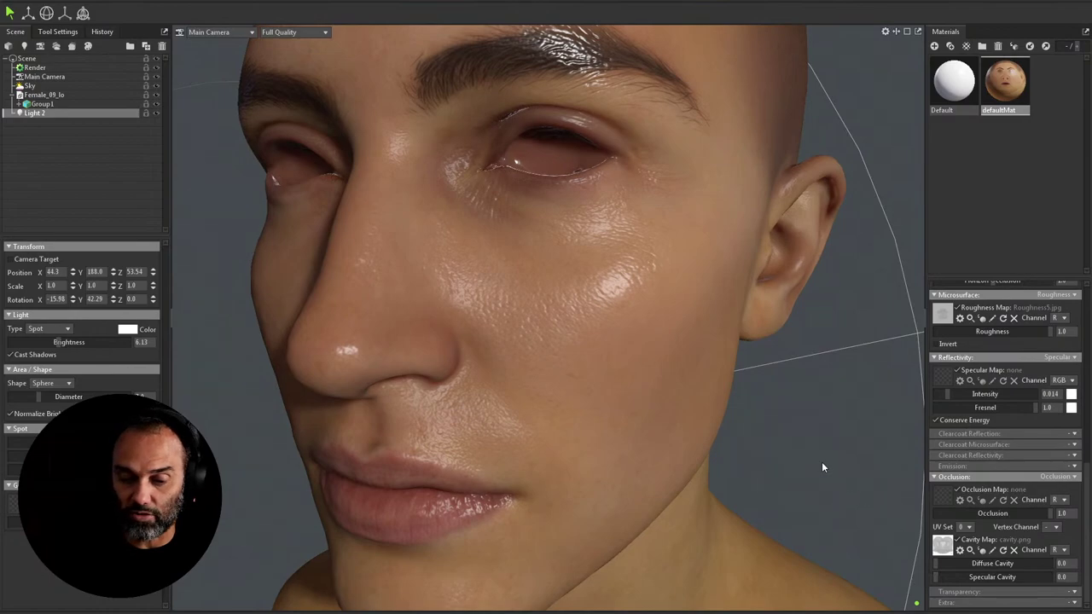
mouse_move(704, 396)
left_mouse_down()
mouse_move(682, 377)
mouse_move(707, 382)
left_mouse_up()
scroll(706, 382, "up", 3)
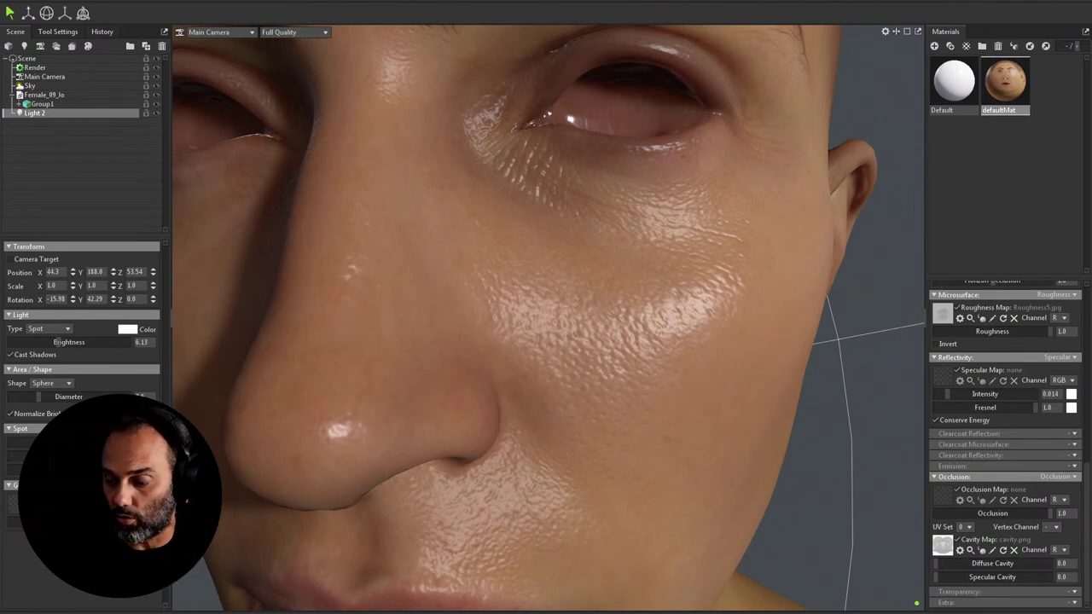
left_click_drag(935, 577, 1072, 585)
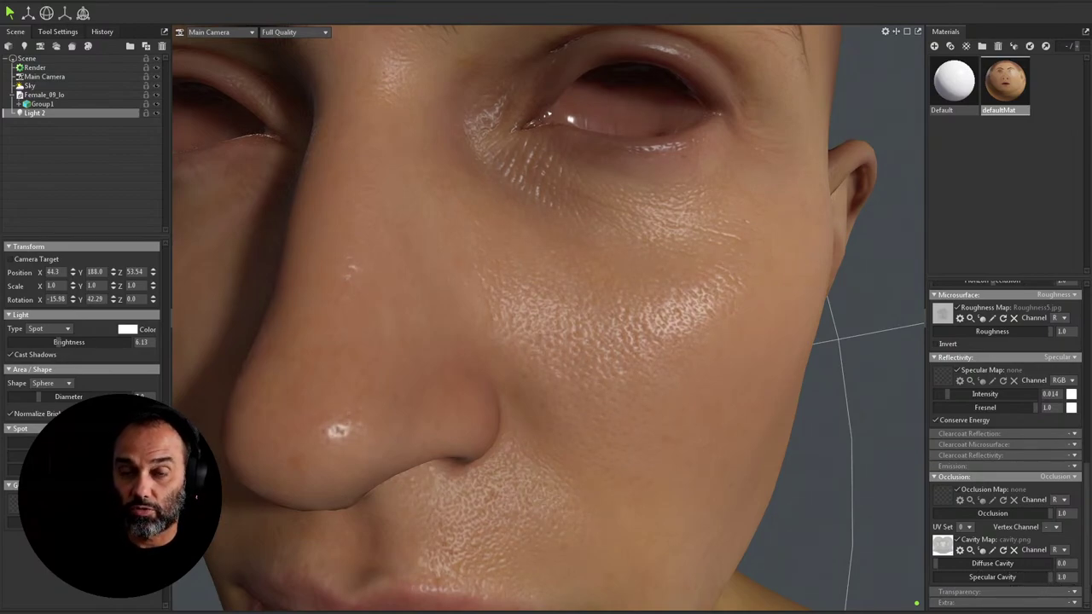
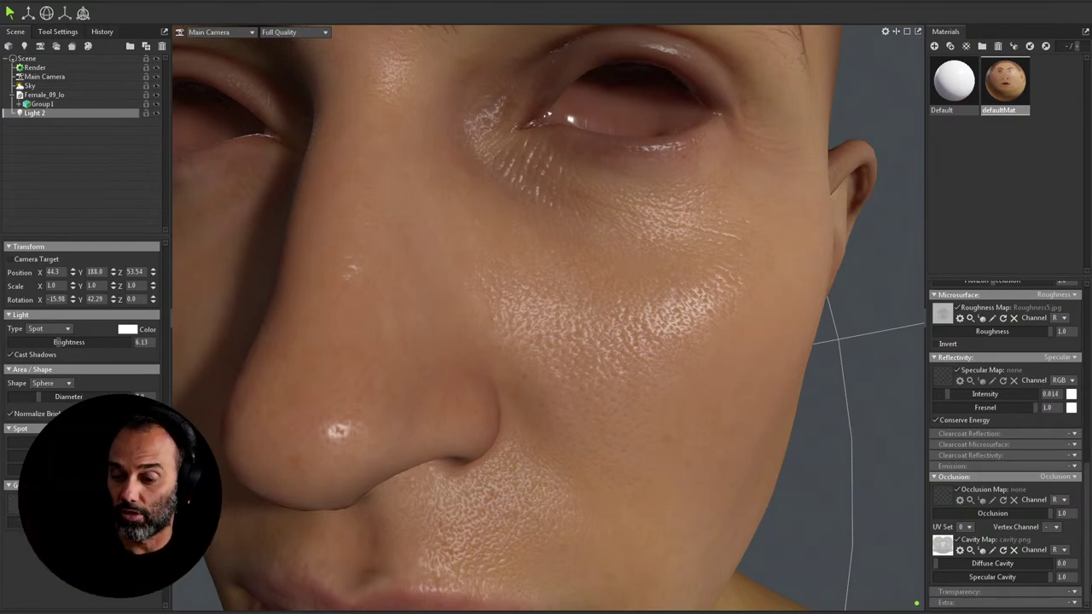
Step: Try a Specular Cavity of 0.817 on the cheek highlights, and restore it to 1
mouse_move(856, 403)
left_mouse_down()
mouse_move(883, 402)
mouse_move(875, 395)
left_mouse_up()
mouse_move(1028, 577)
left_mouse_down()
mouse_move(1048, 578)
mouse_move(977, 577)
mouse_move(1041, 576)
mouse_move(1031, 574)
left_mouse_up()
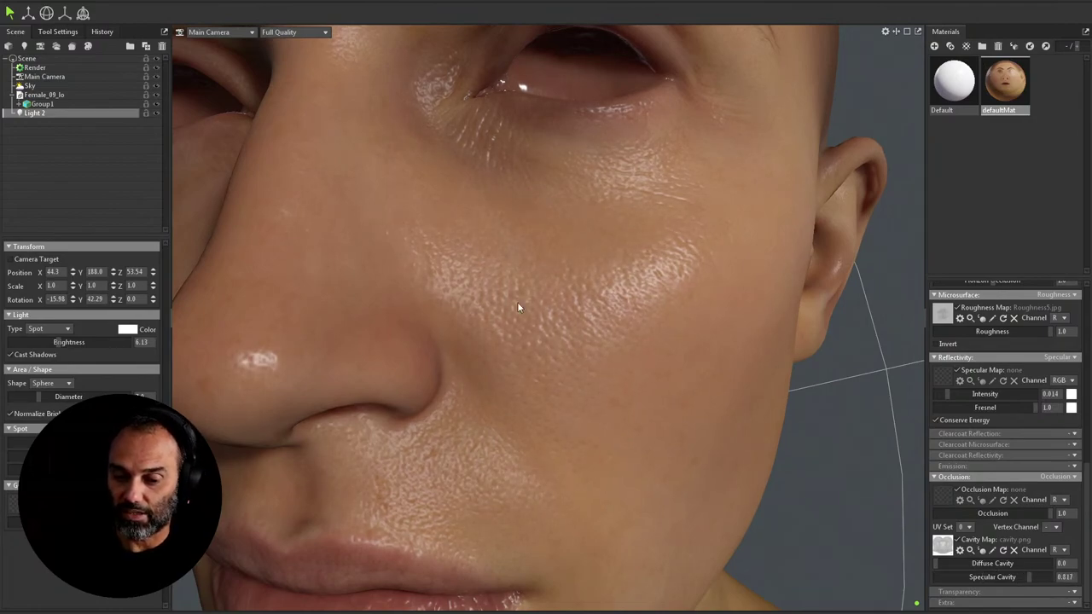
left_click_drag(839, 504, 813, 497)
scroll(834, 516, "up", 8)
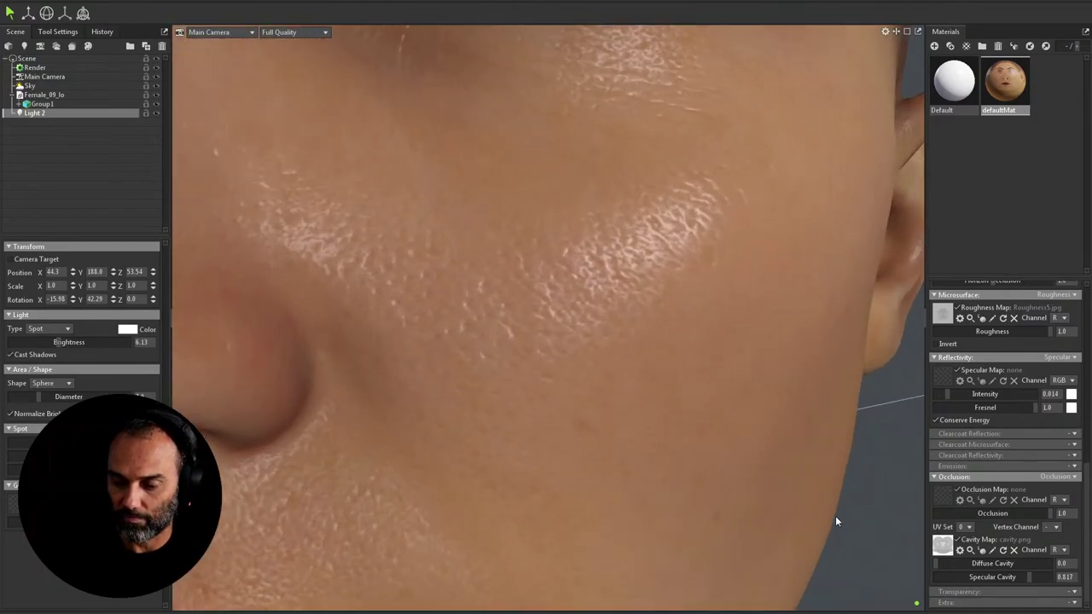
left_click_drag(1007, 583, 1078, 563)
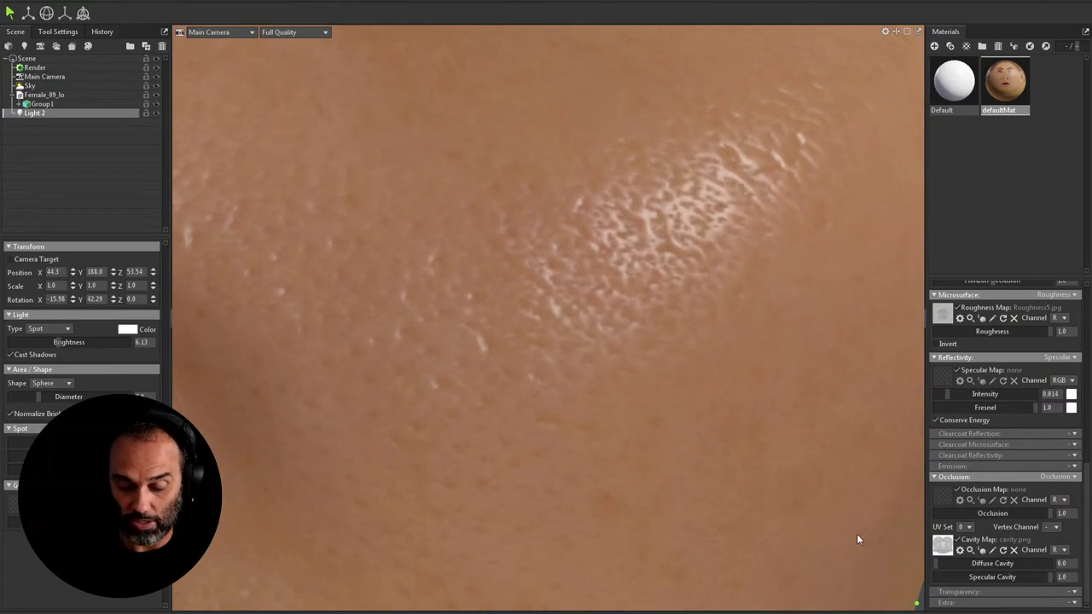
Step: Load texturingxyz_tiled_microSkinFace_22_png as the skin material's detail normal map
scroll(773, 449, "down", 8)
left_click_drag(738, 433, 762, 392)
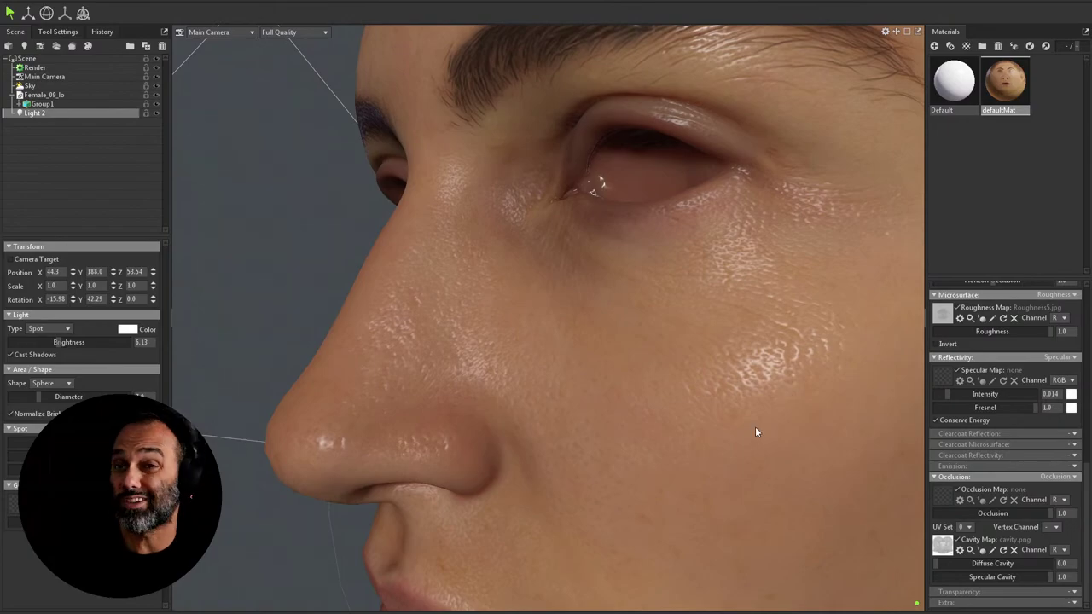
scroll(992, 396, "up", 6)
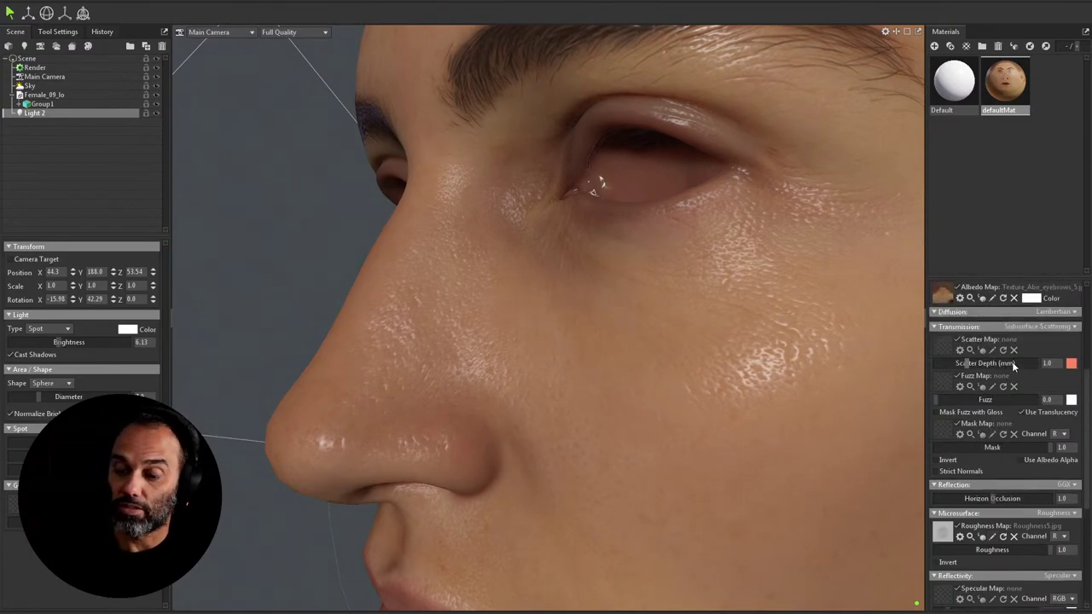
left_click(942, 343)
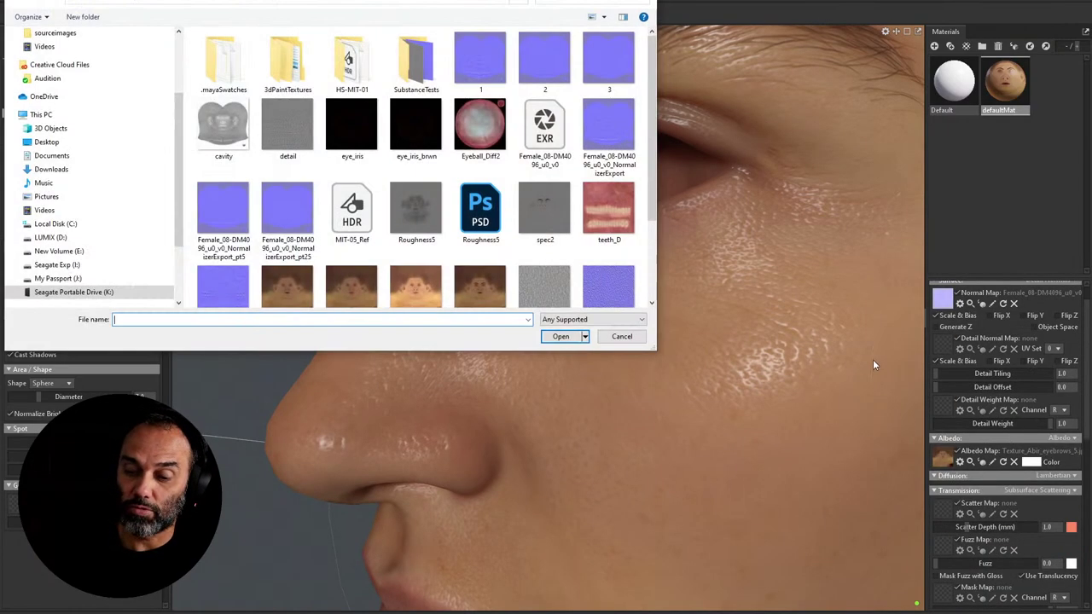
scroll(376, 249, "down", 3)
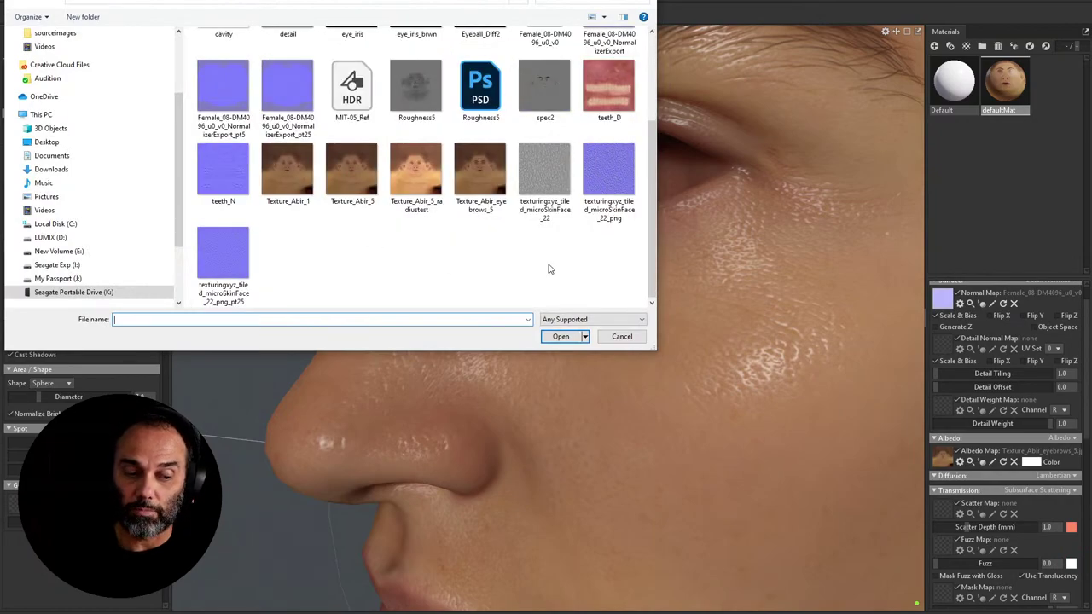
left_click(613, 178)
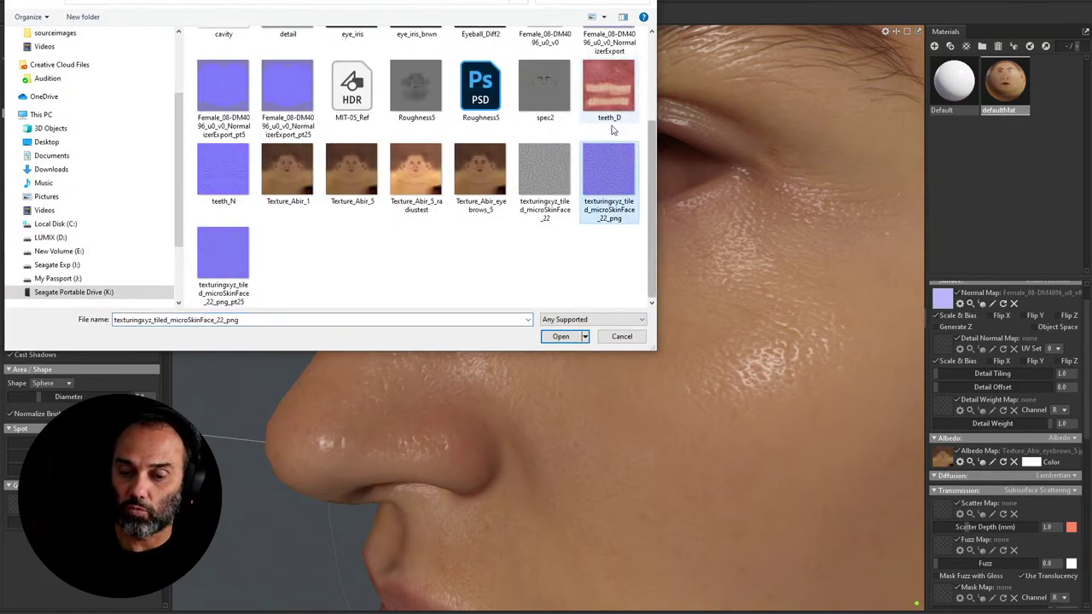
left_click(567, 338)
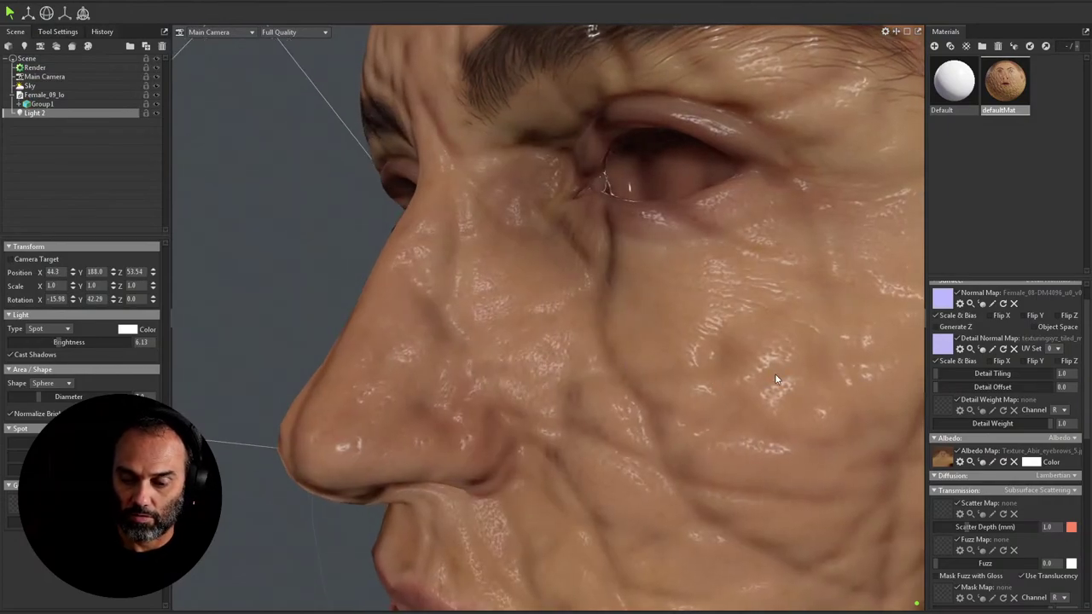
Step: View the whole bust and set the detail normal map's tiling to 25
scroll(775, 374, "down", 10)
left_click_drag(428, 230, 603, 309)
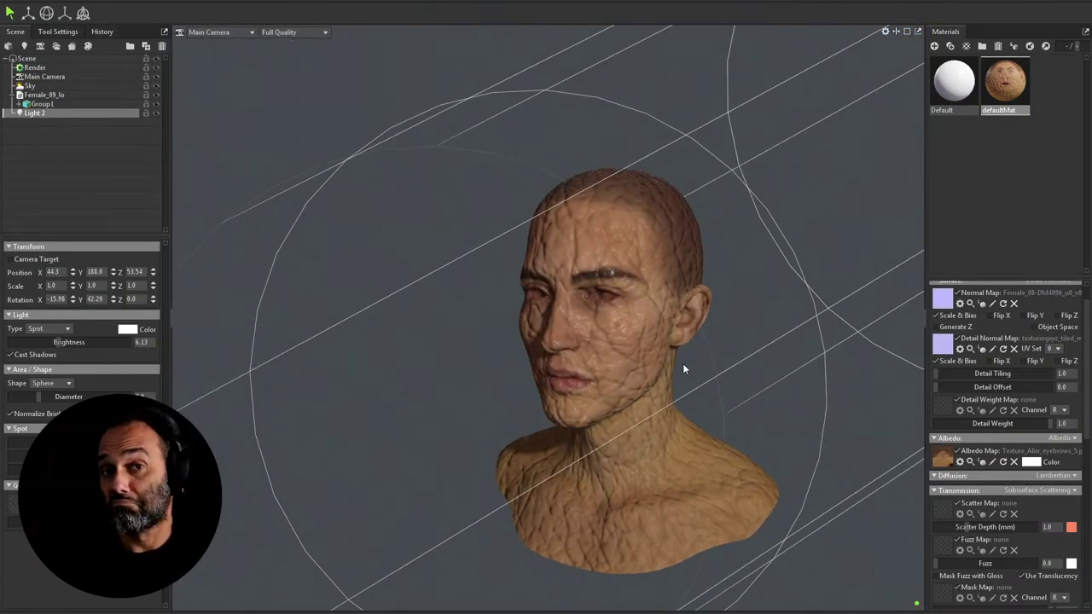
left_click_drag(936, 374, 940, 373)
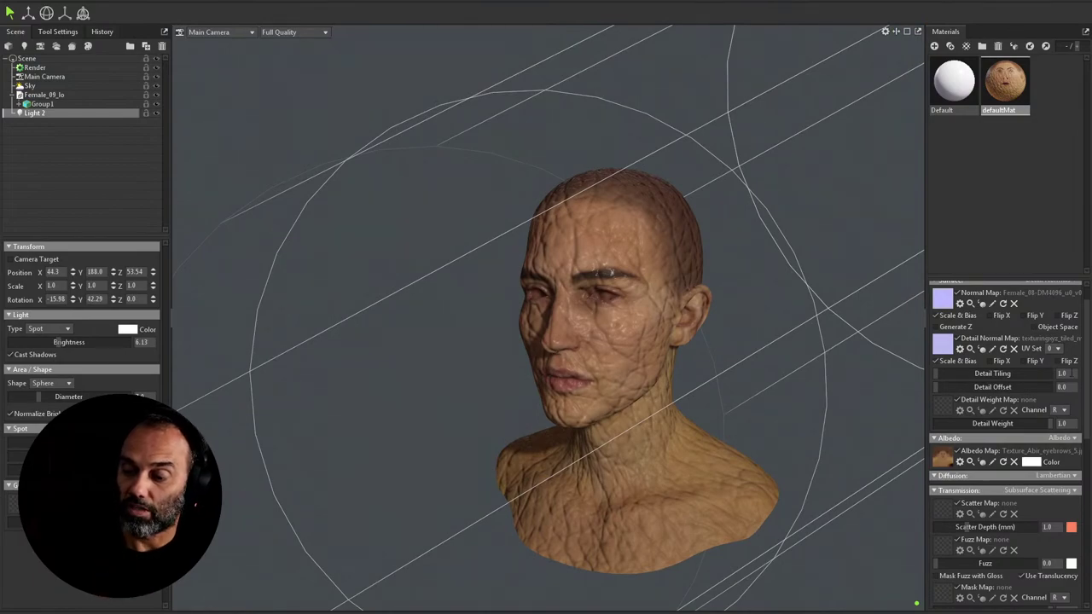
type("25")
key("Return")
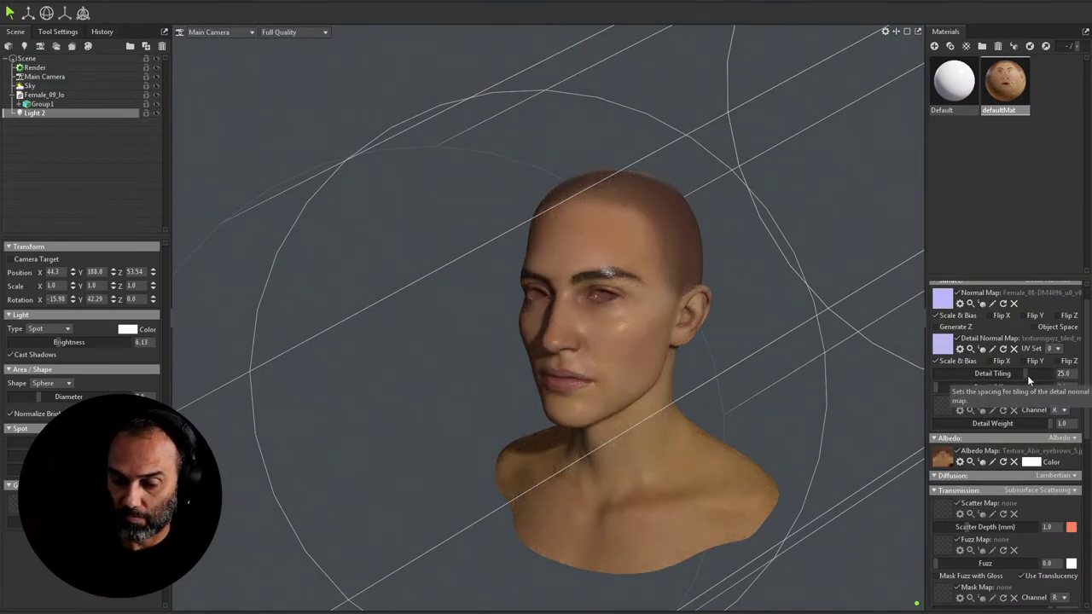
Step: Examine the micro skin detail around the nose and cheek up close, and disable the detail normal map for comparison
left_click_drag(602, 348, 563, 333)
scroll(563, 333, "down", 10)
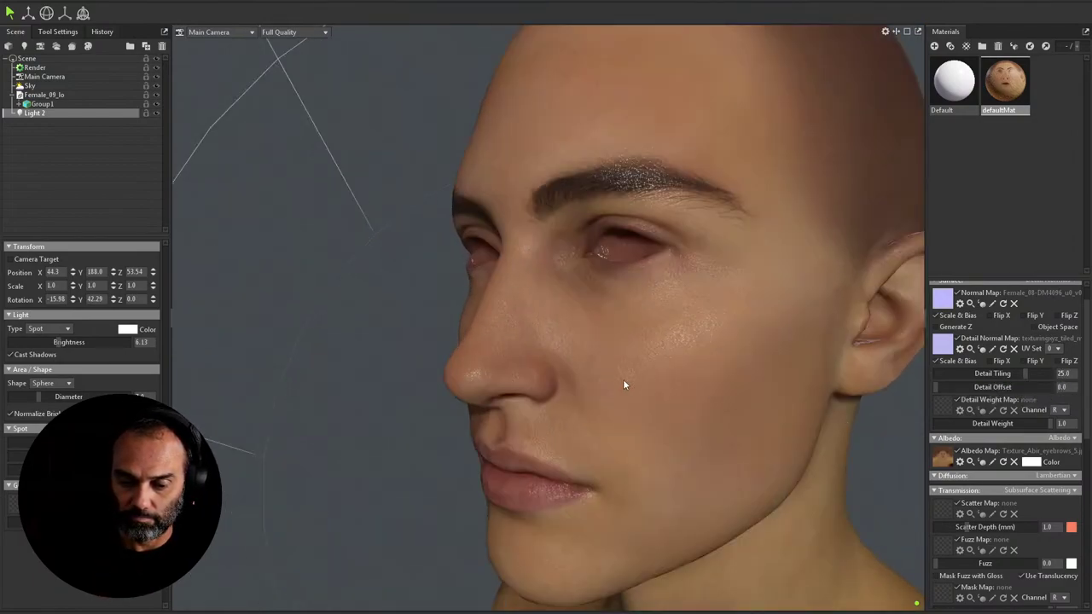
left_click_drag(675, 382, 791, 412)
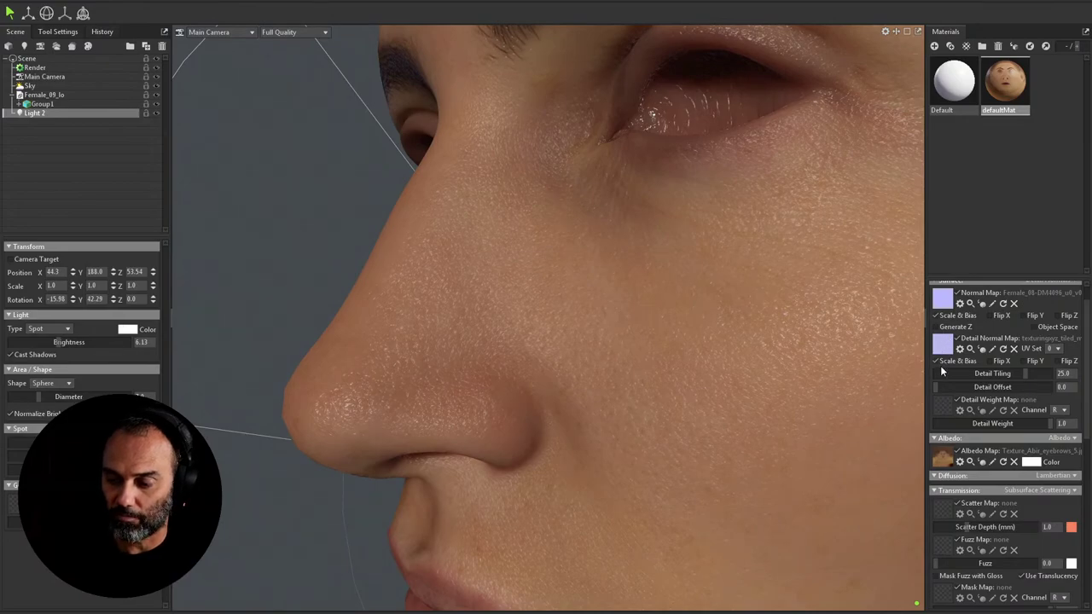
left_click(957, 340)
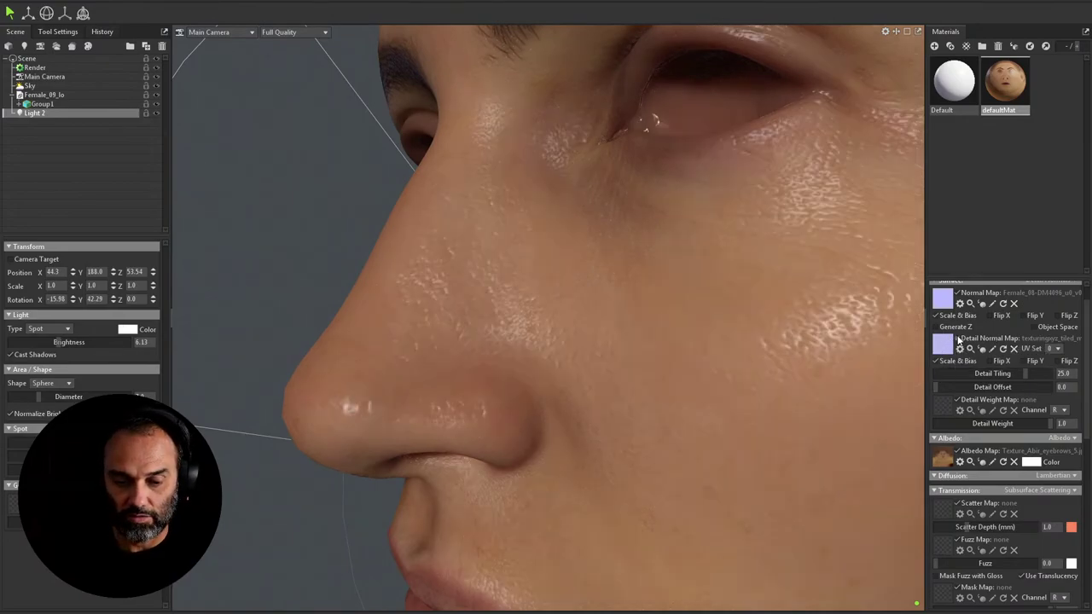
Step: Re-enable the detail normal map and compare the nose and cheek skin with it on and off
left_click(958, 340)
left_click(957, 340)
left_click(957, 340)
left_click_drag(827, 351, 779, 350)
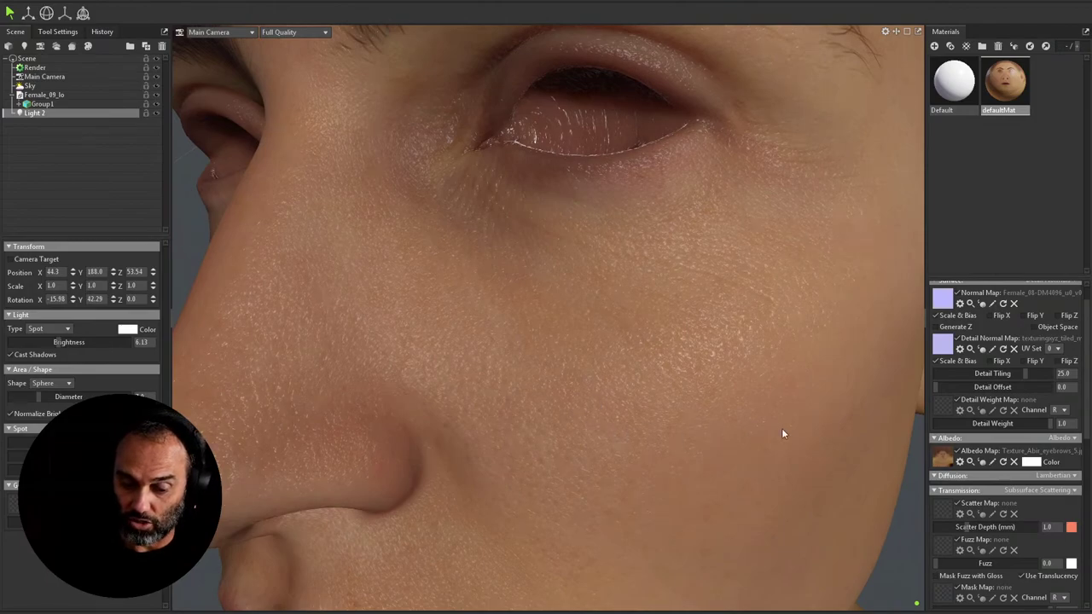
left_click(957, 340)
left_click(957, 339)
left_click(957, 339)
left_click(957, 339)
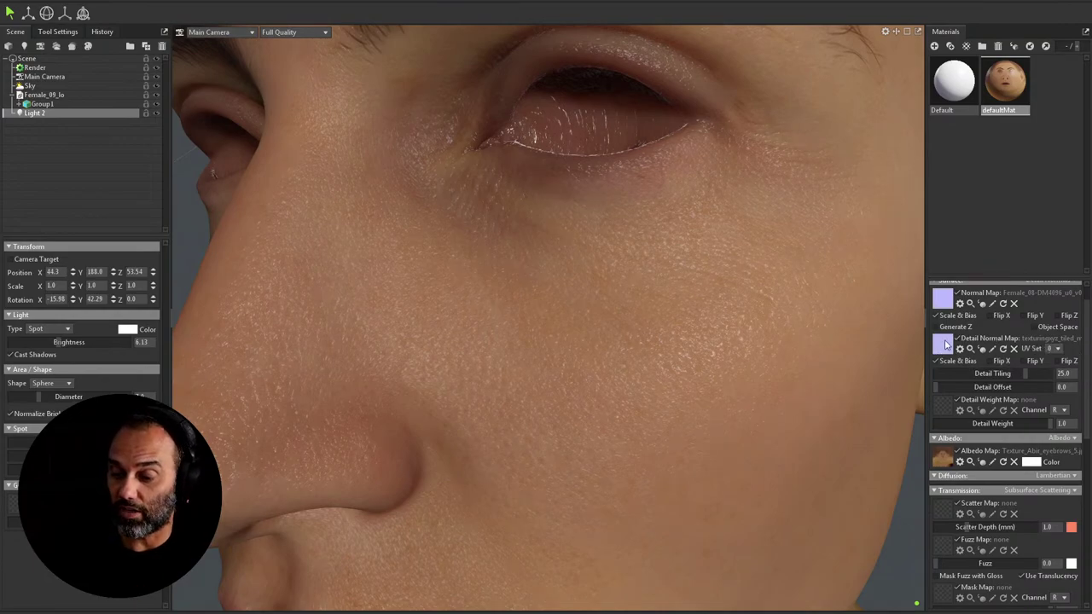
Step: Replace the skin material's detail normal map with texturingxyz_tiled_microSkinFace_22_png_pt25
left_click(943, 344)
scroll(572, 252, "down", 3)
left_click(611, 177)
left_click(238, 243)
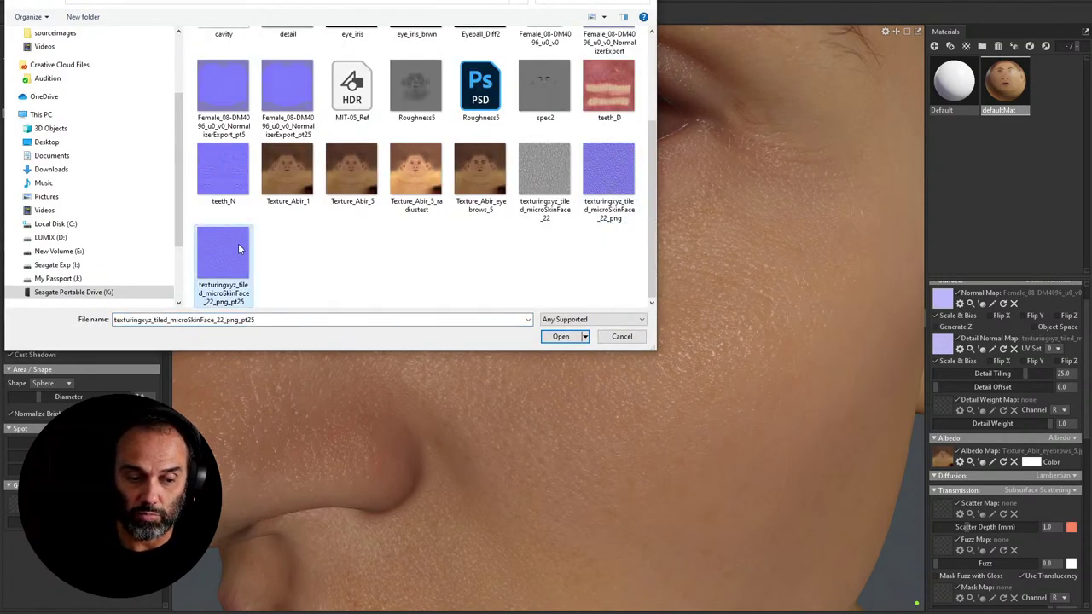
left_click(560, 336)
Step: Examine the cheek highlight up close with the new detail normal map off and on, leaving it enabled
left_click_drag(696, 362, 745, 358)
left_click_drag(617, 305, 823, 380)
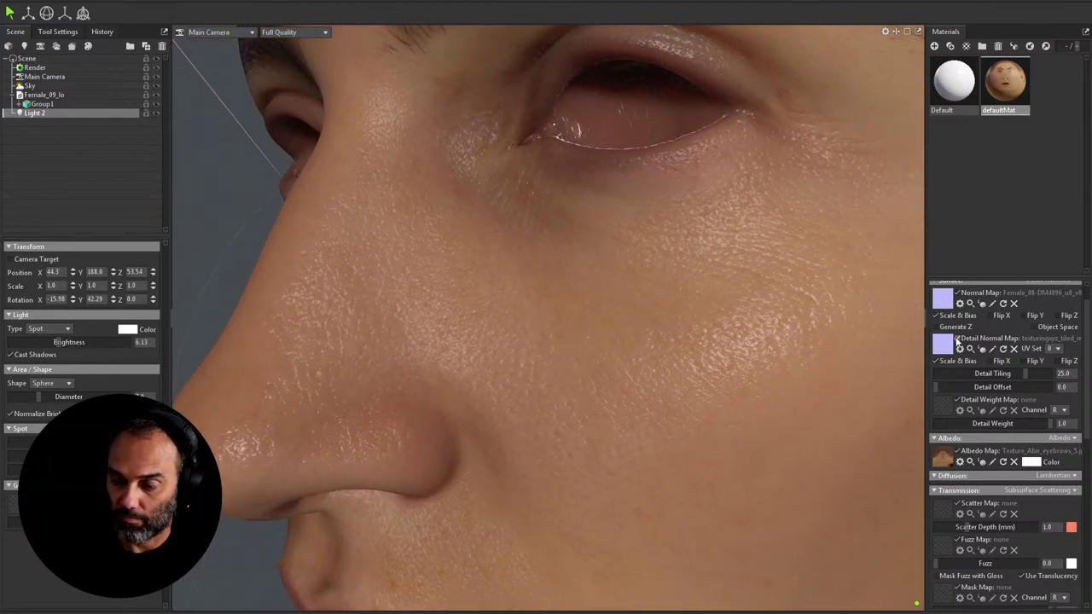
left_click(956, 339)
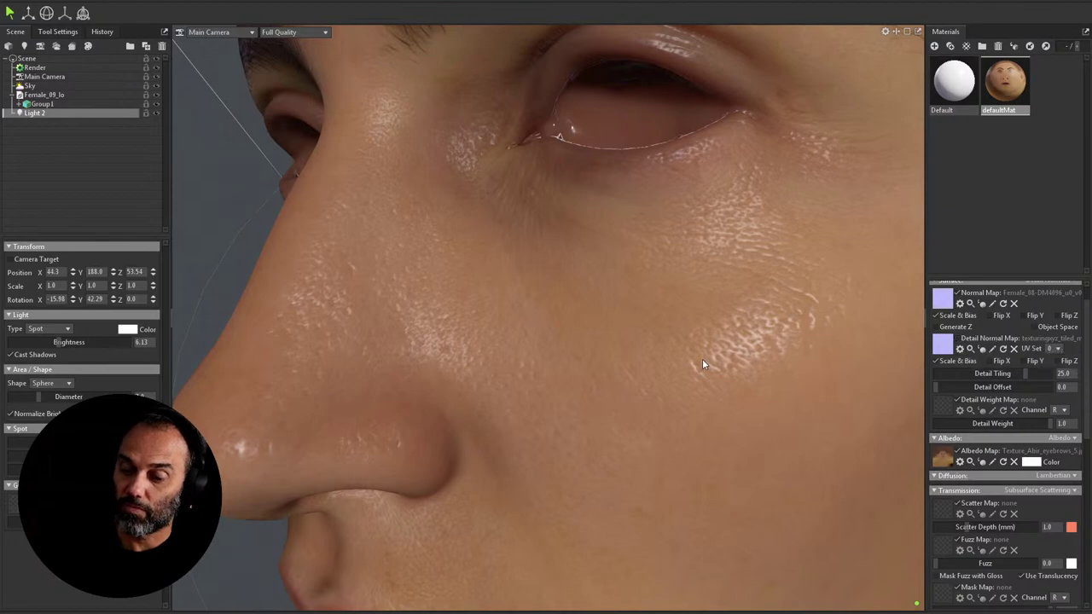
left_click_drag(783, 322, 735, 299)
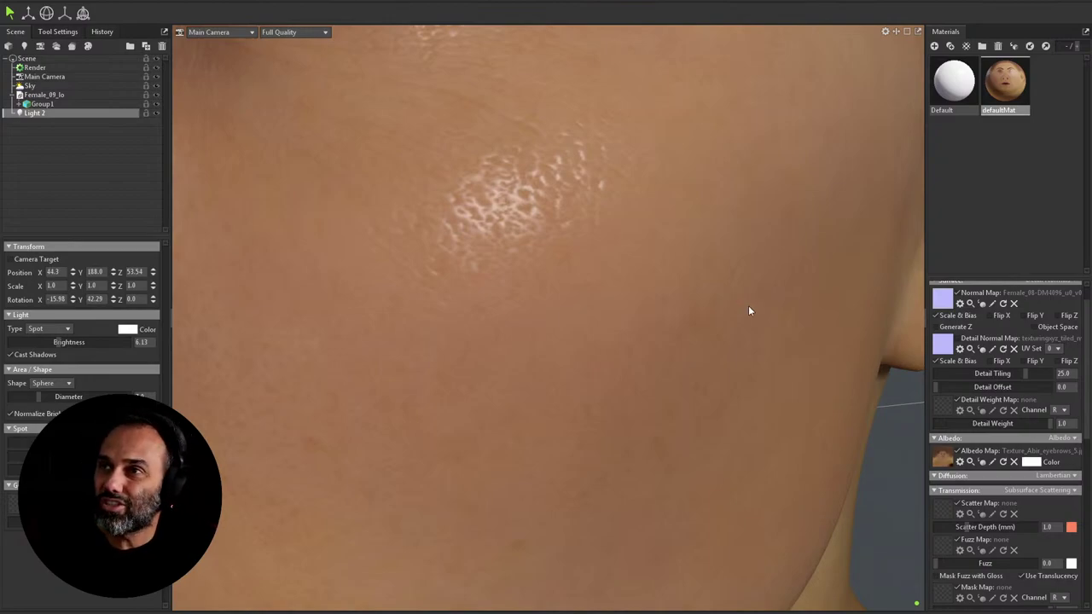
left_click(957, 340)
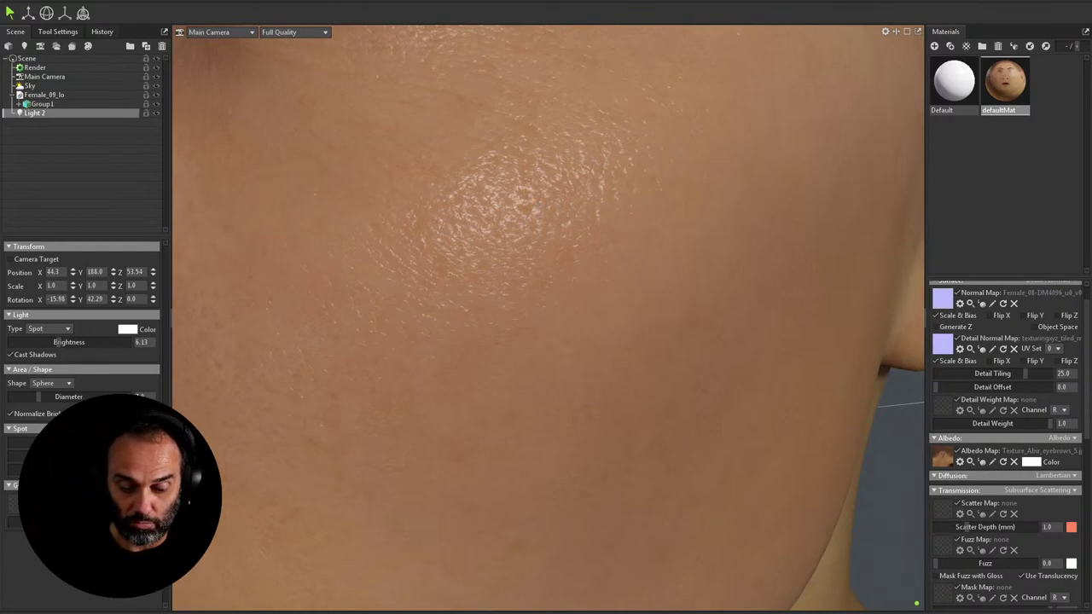
Step: Switch to Photoshop and open the render abir_0001_8k_072321.exr from the images folder, reading its alpha data as an alpha channel
key("alt+Tab")
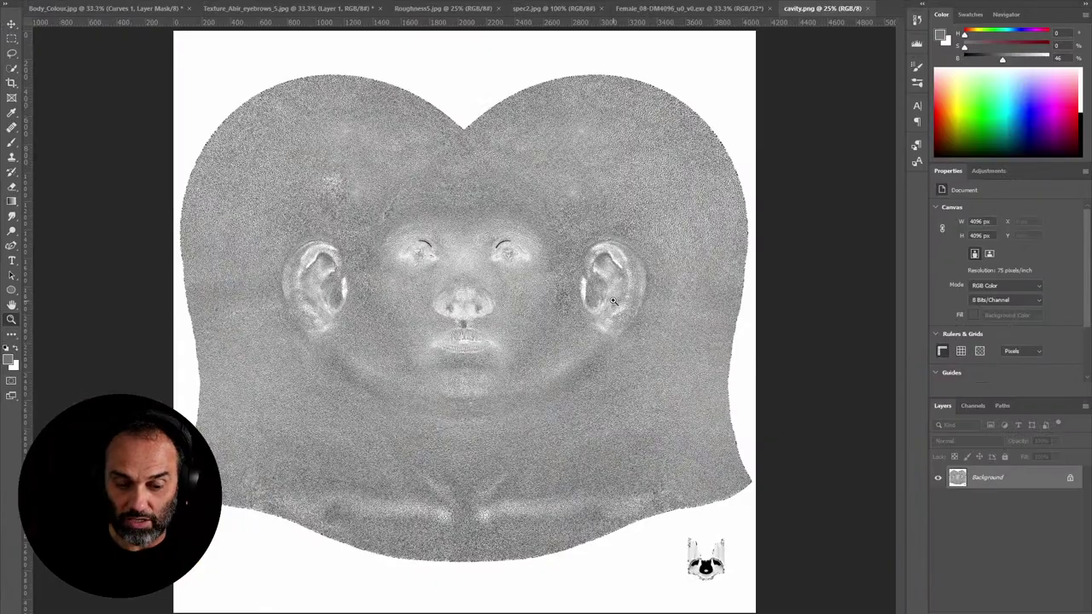
key("ctrl+o")
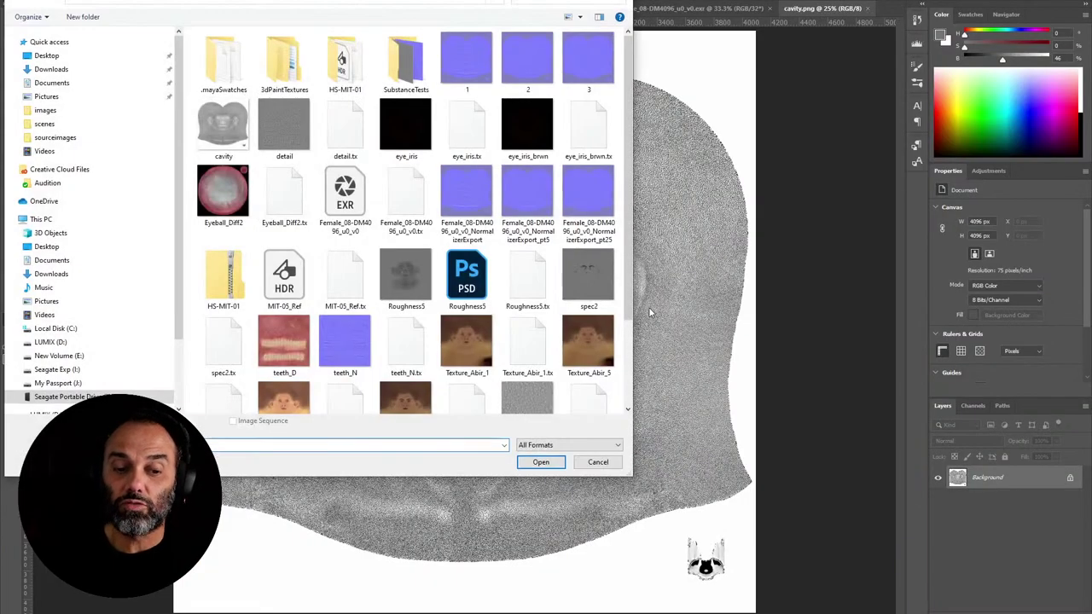
left_click(331, 3)
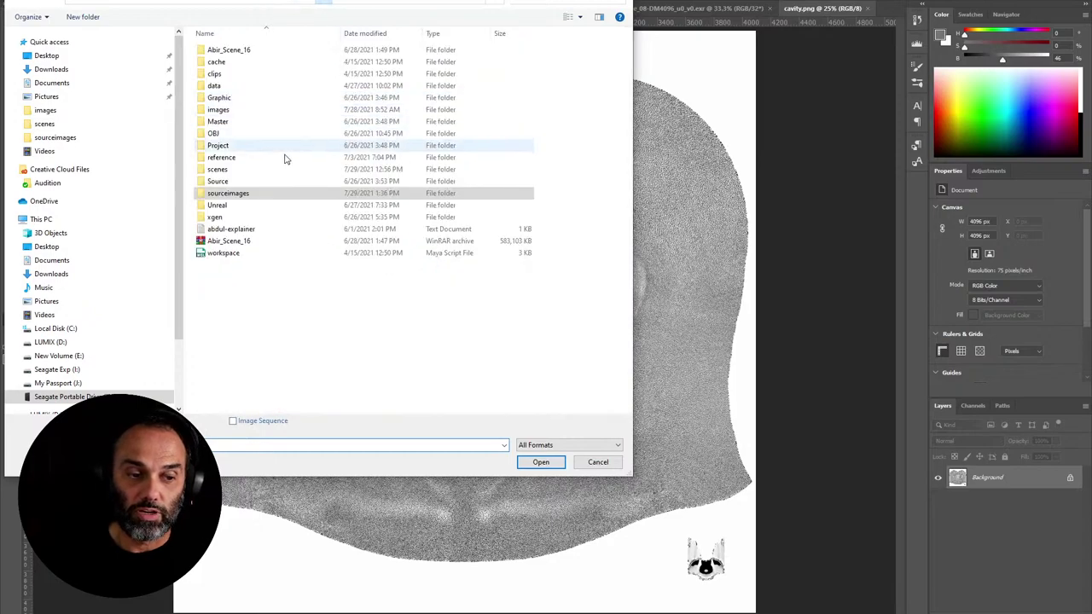
left_click(220, 112)
double_click(220, 114)
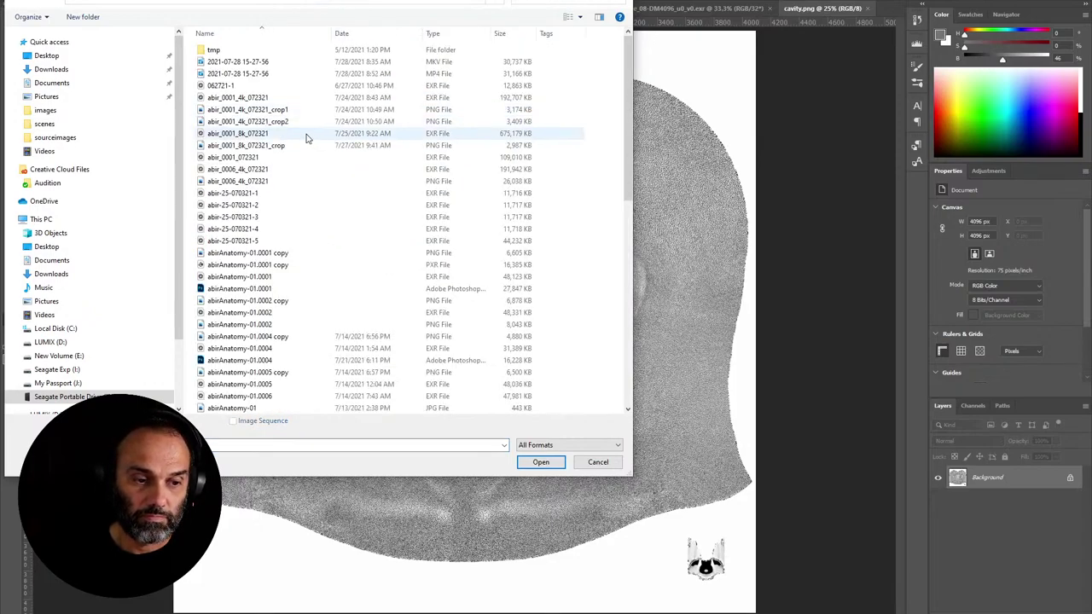
left_click(243, 134)
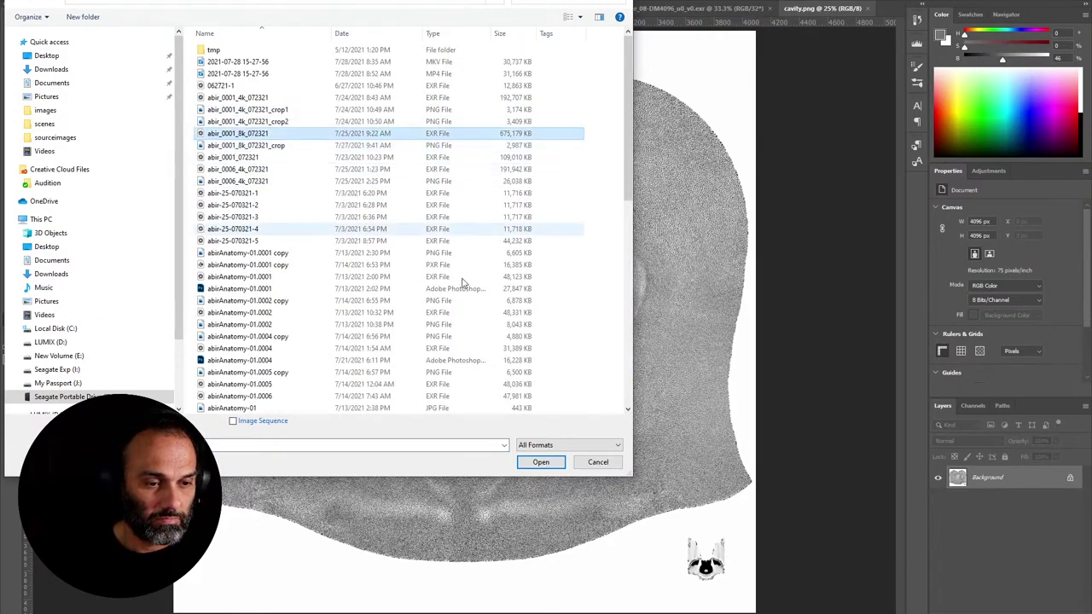
left_click(543, 462)
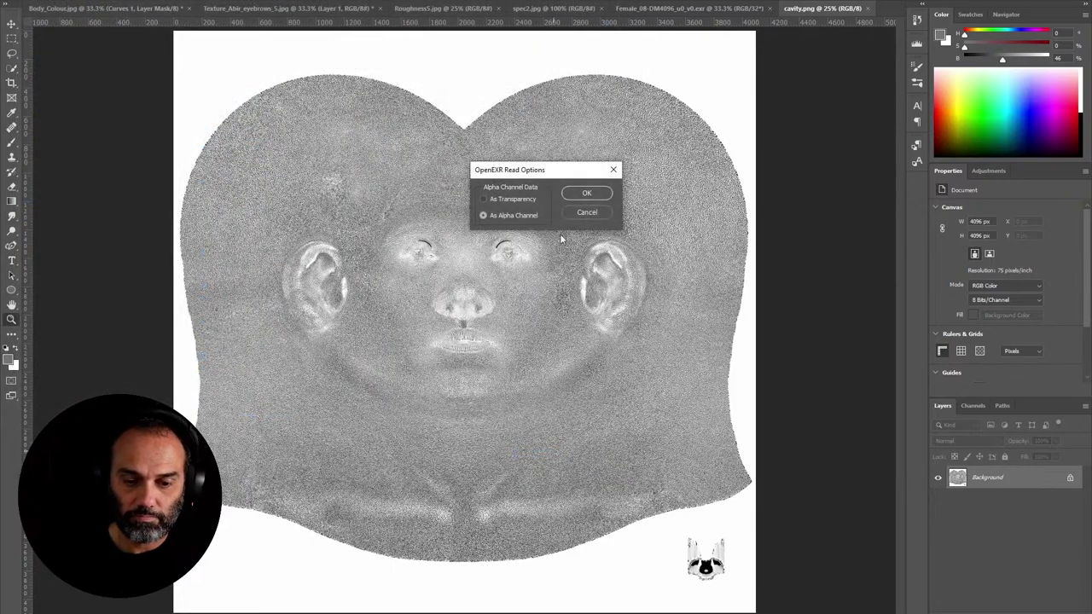
left_click(591, 196)
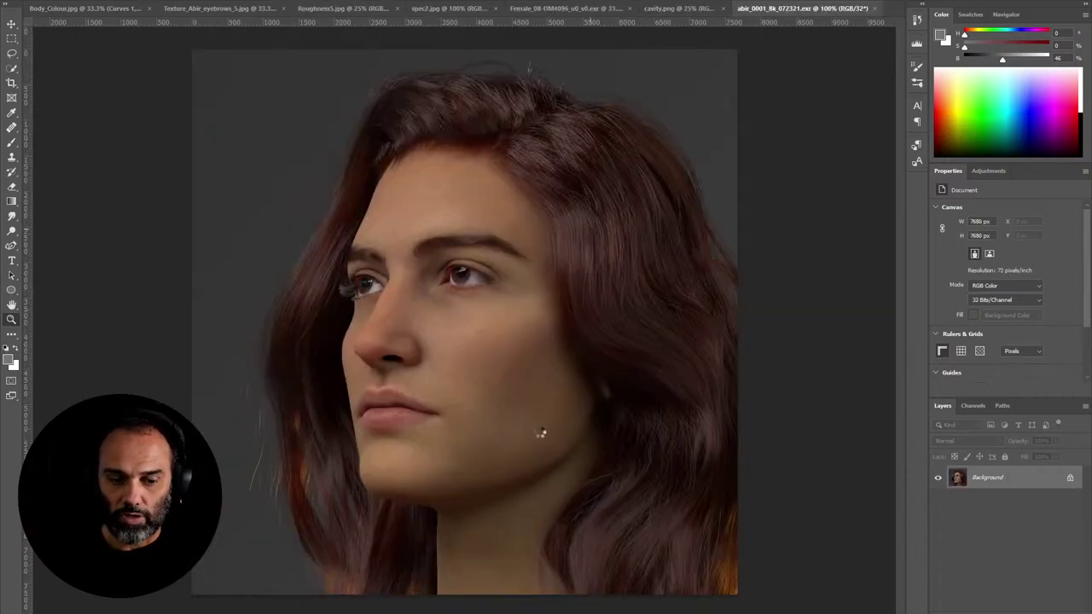
Step: Examine the cheek pores beside the nose in the 8k render at 100% and compare them with the real-time cheek in Marmoset Toolbag
left_click(458, 351)
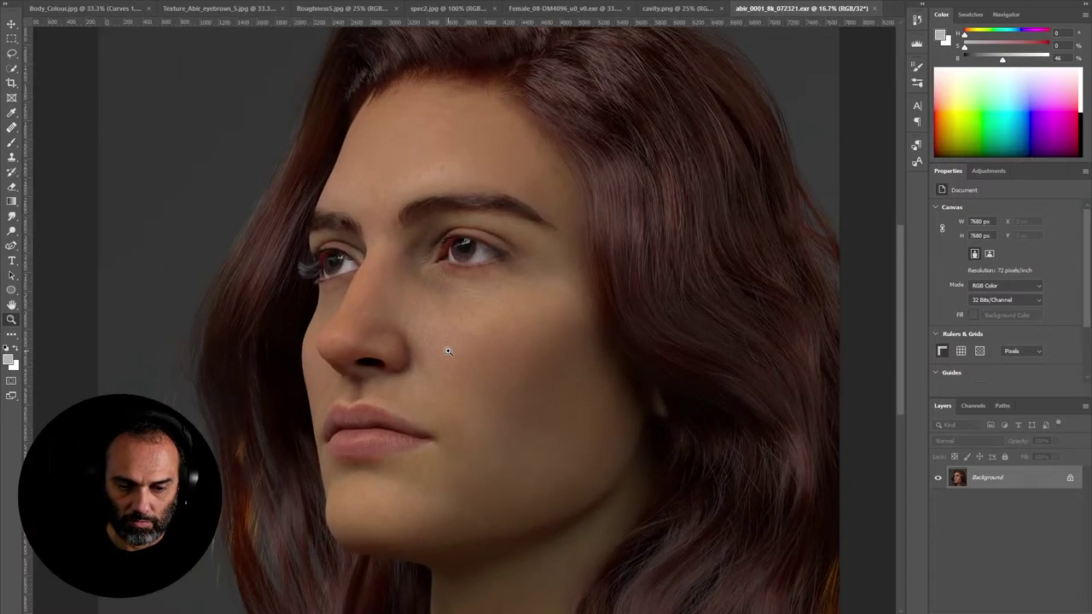
left_click(453, 358)
left_click(445, 367)
left_click(444, 354)
left_click(454, 331)
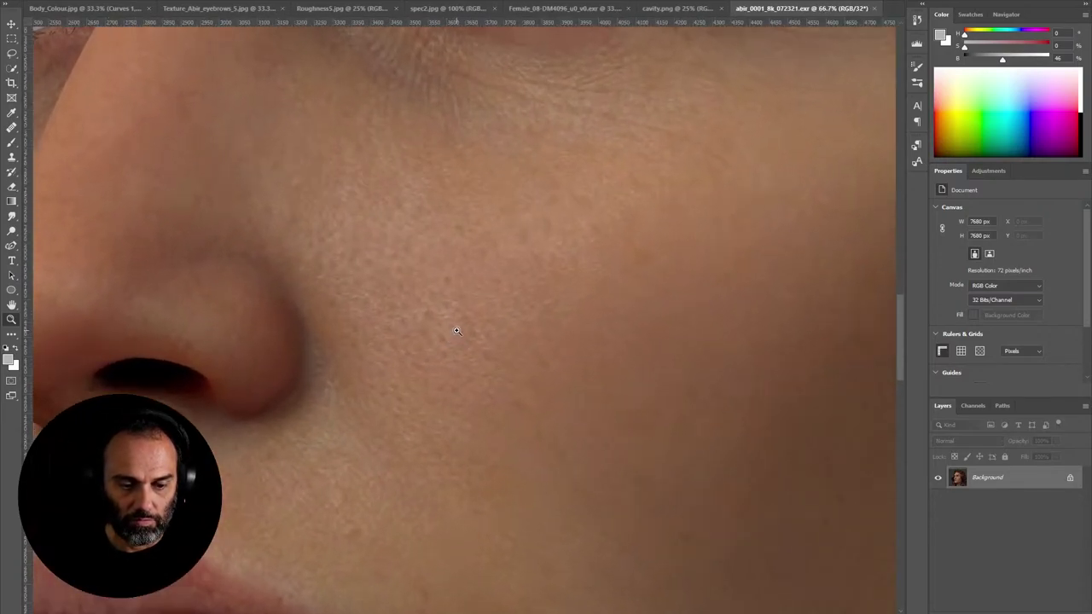
left_click(460, 333)
left_click_drag(483, 384, 518, 323)
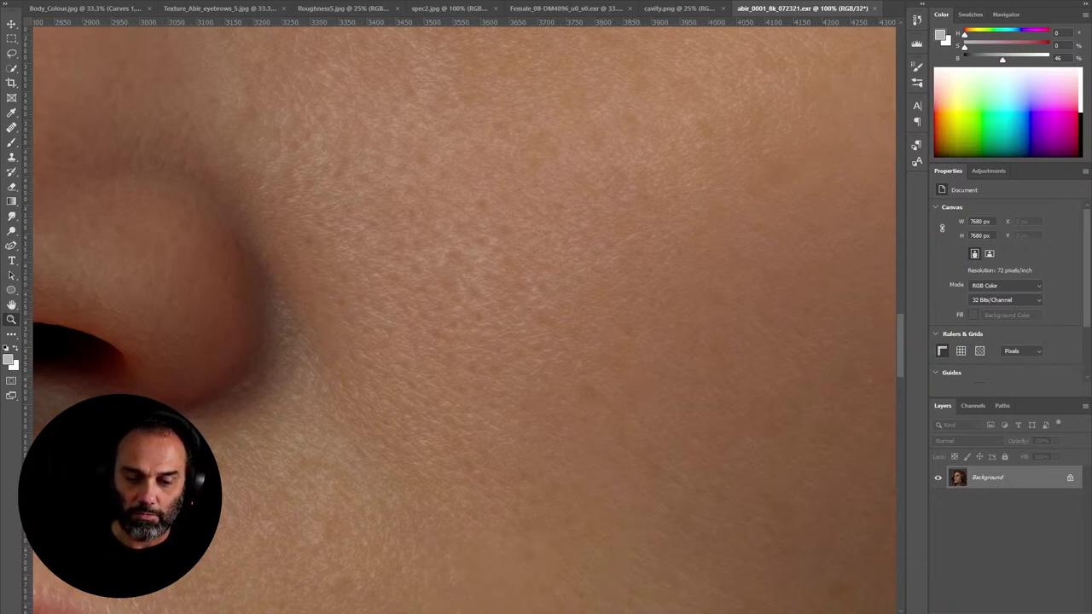
key("alt+Tab")
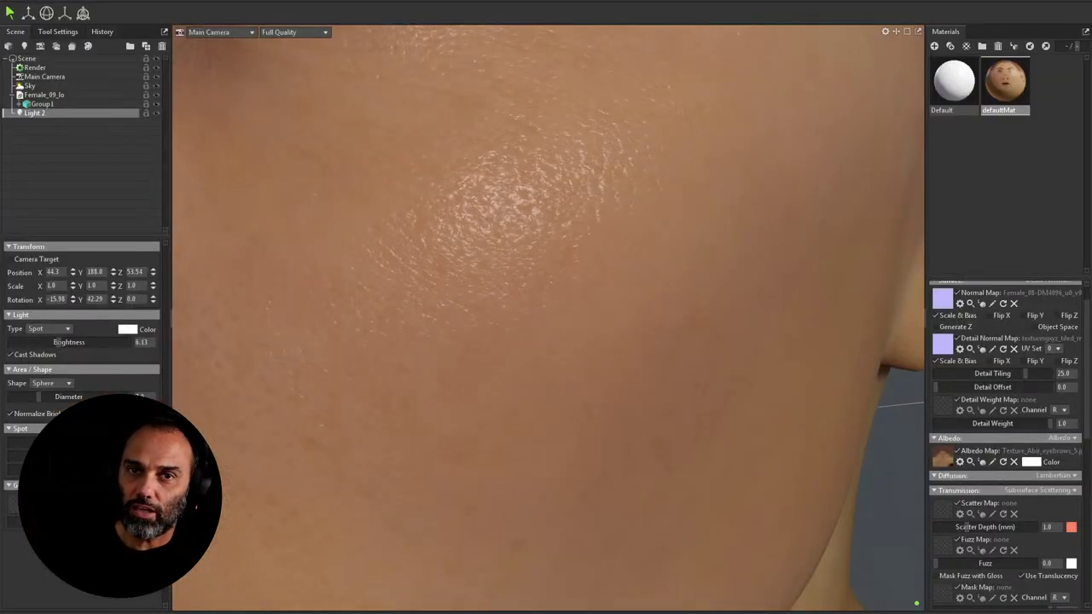
key("alt+Tab")
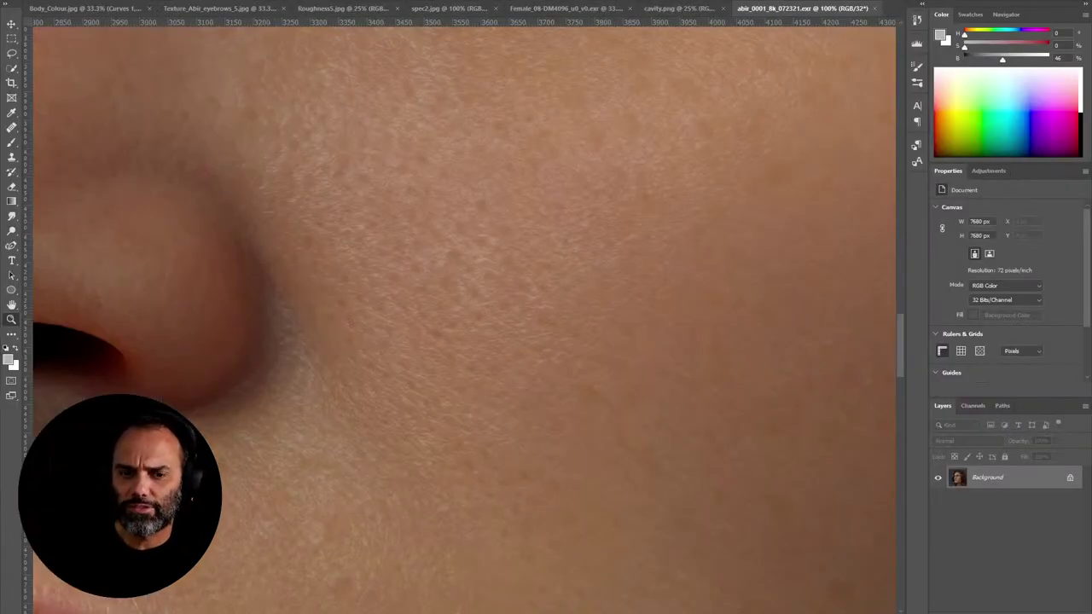
key("alt+Tab")
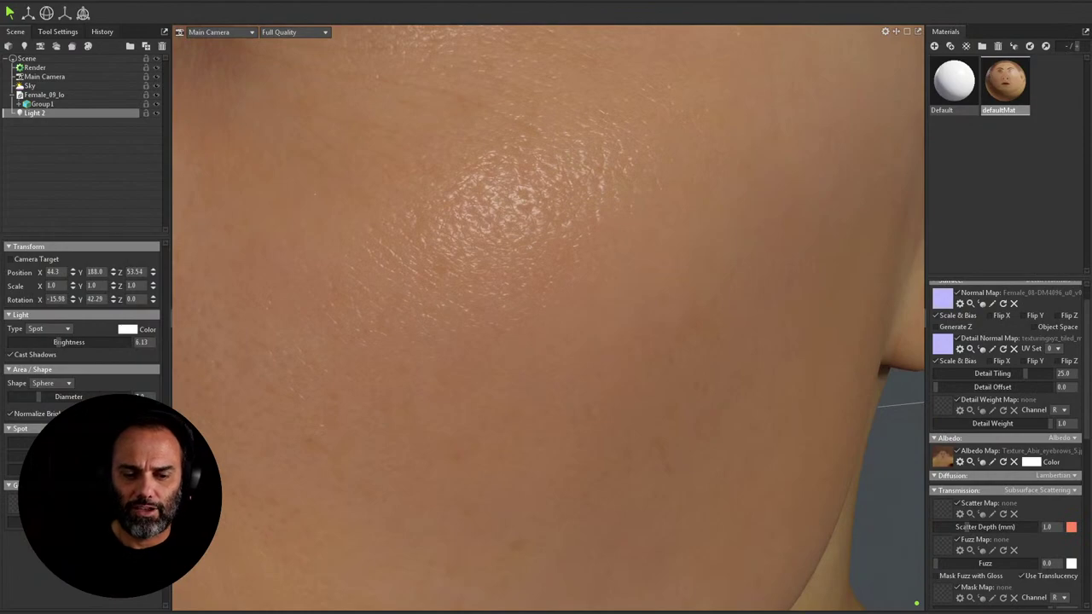
Step: Rotate the lighting slightly and examine the micro skin highlights on the nose, cheek and upper lip
scroll(837, 524, "down", 5)
left_click_drag(858, 484, 751, 458)
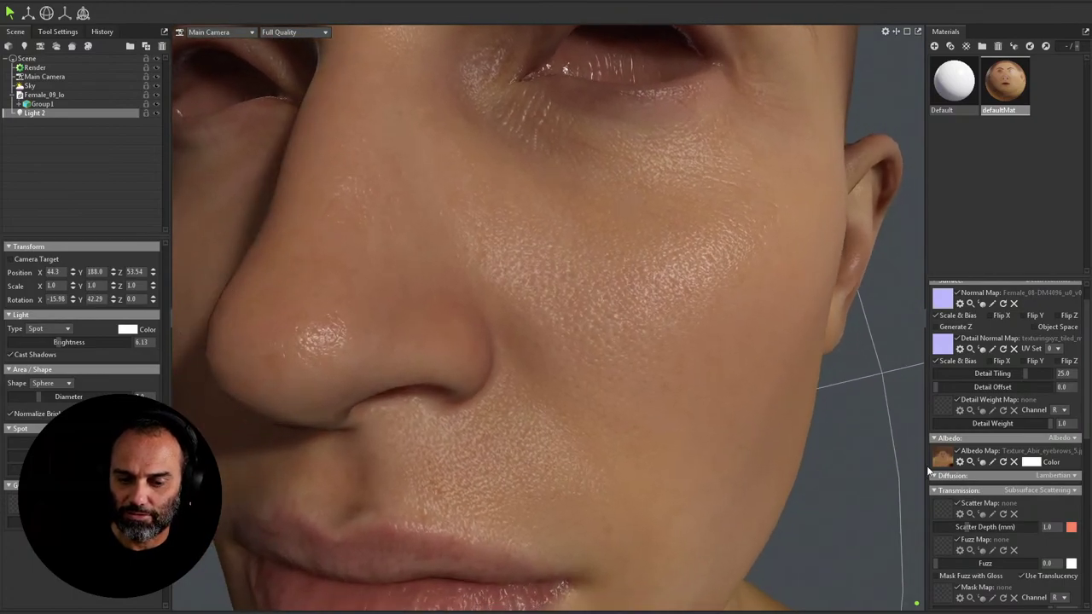
left_click_drag(751, 401, 764, 398, "shift")
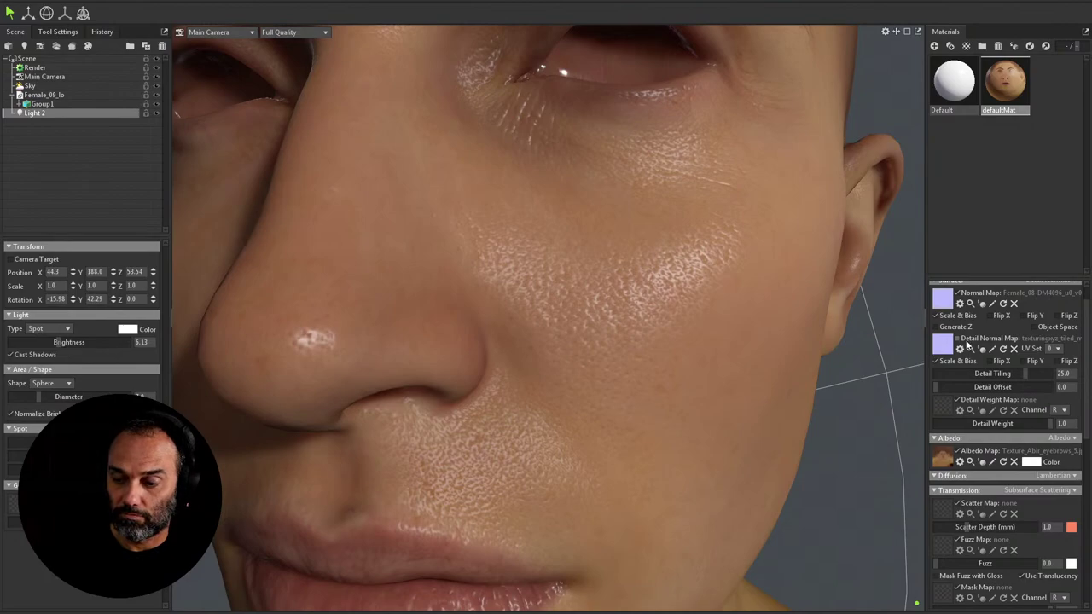
left_click_drag(750, 443, 754, 490)
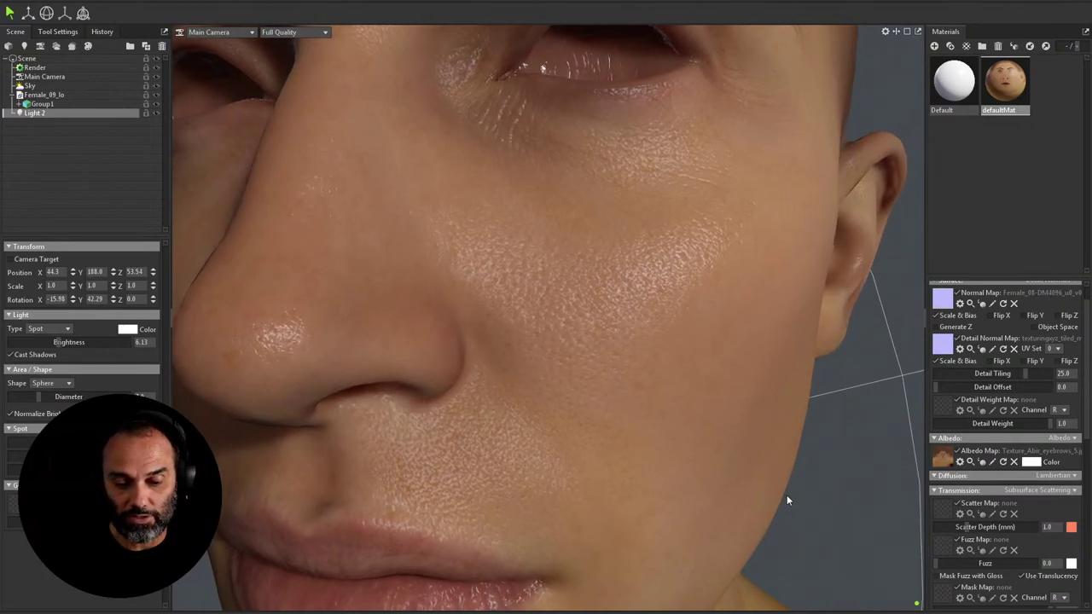
Step: Try a specular Intensity of 0.009 on the skin material and view the whole face
scroll(1008, 491, "down", 6)
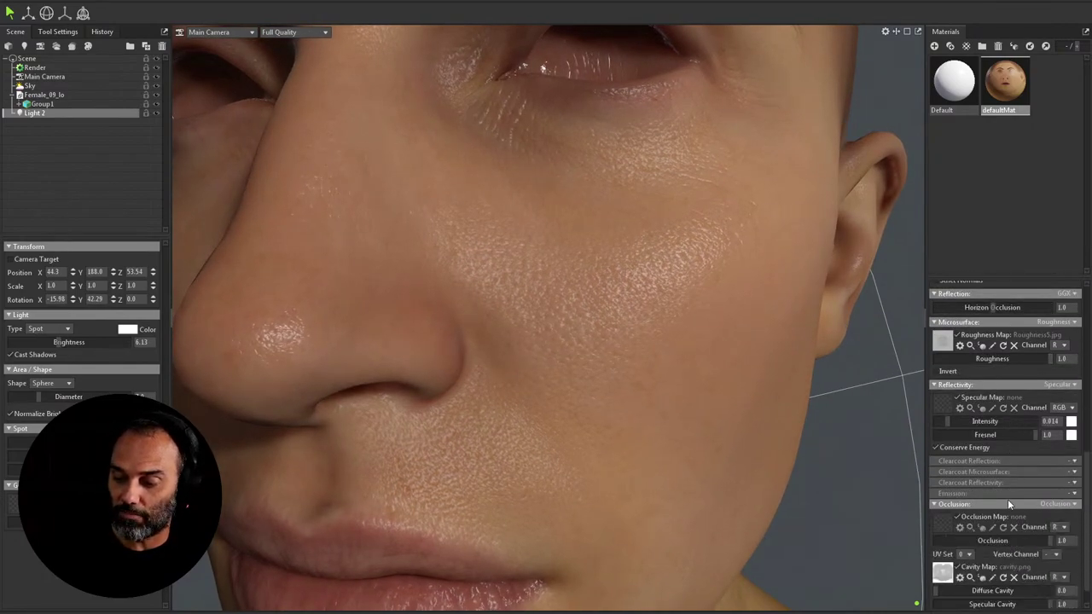
left_click_drag(948, 421, 945, 421)
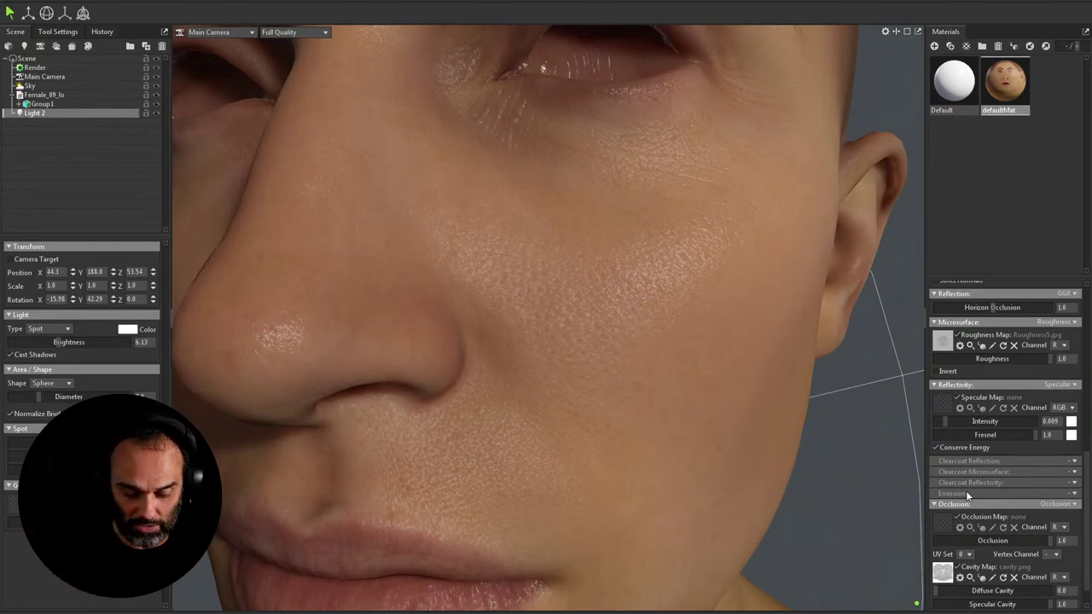
left_click_drag(889, 483, 836, 455)
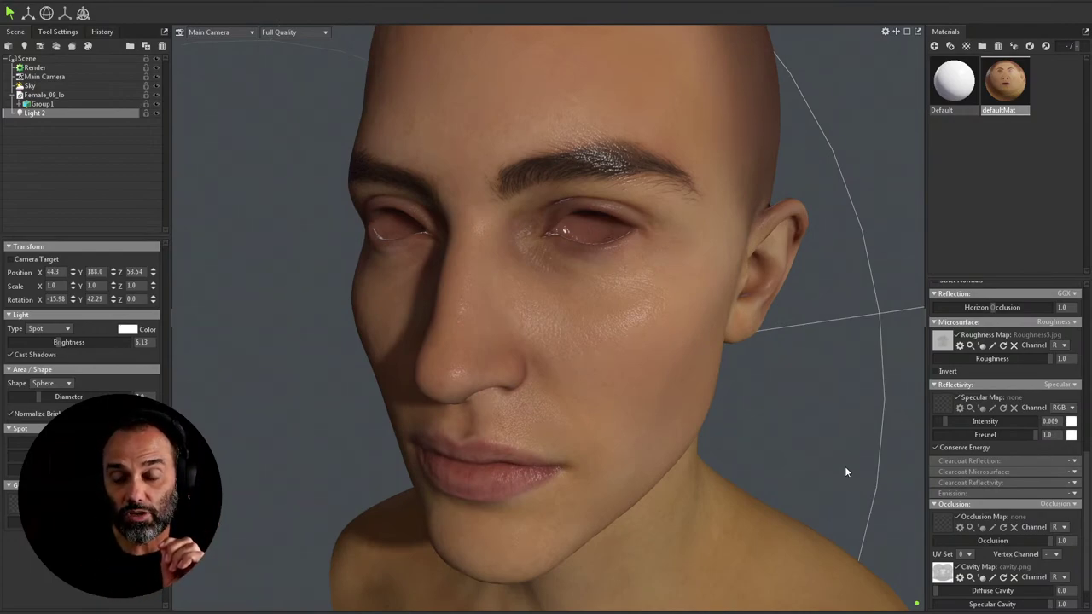
Step: Choose the spec2 image for the skin material's specular map
left_click(944, 406)
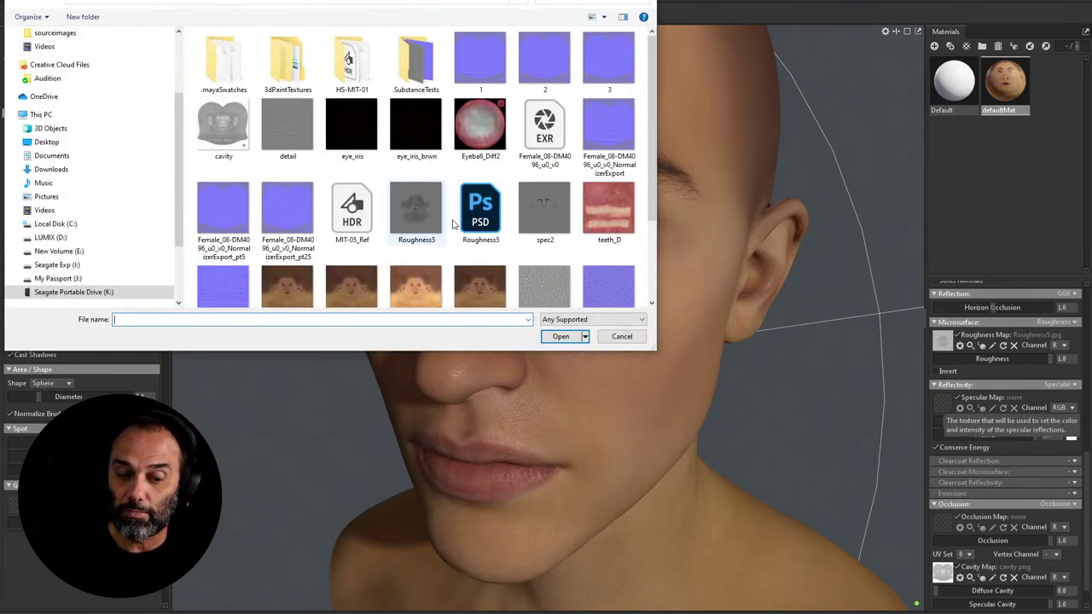
left_click(552, 218)
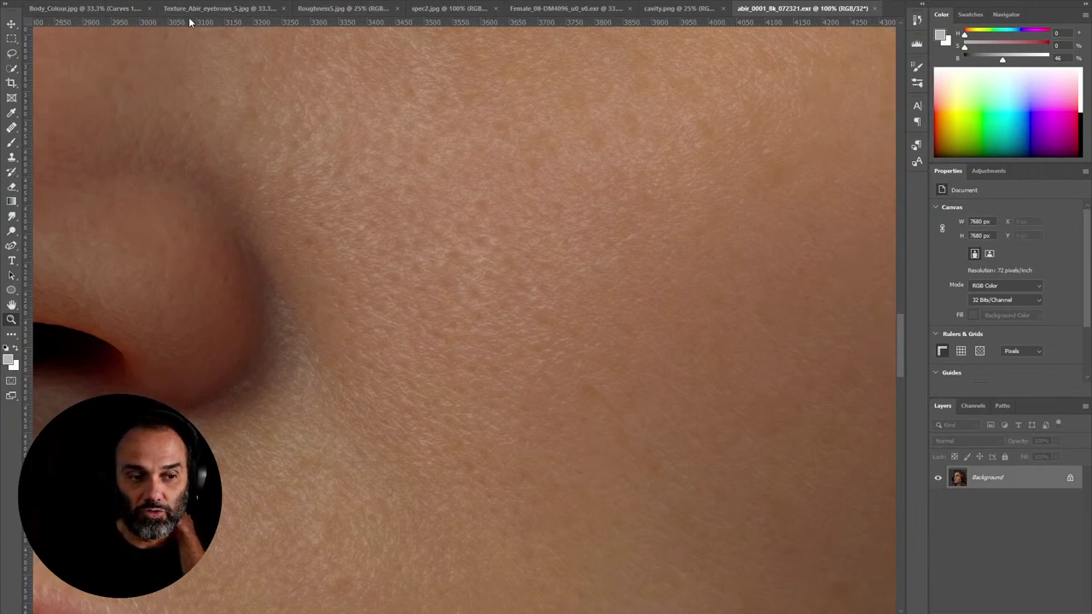
Step: Switch to Photoshop and examine the grey detail layer above the face colour in Texture_Abir_eyebrows_5.jpg, leaving that layer hidden
left_click(110, 12)
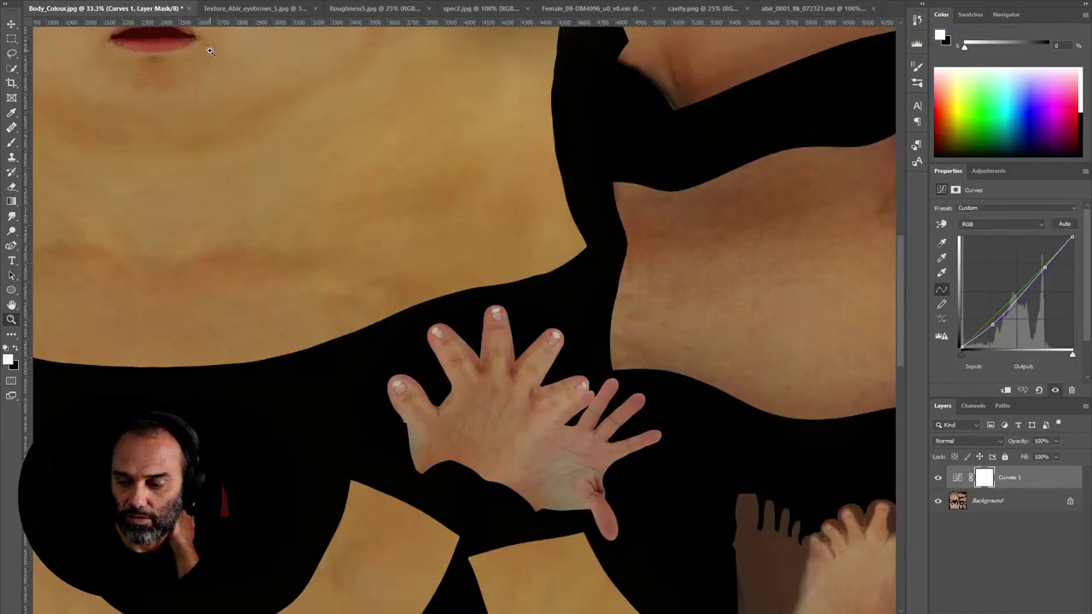
left_click(231, 12)
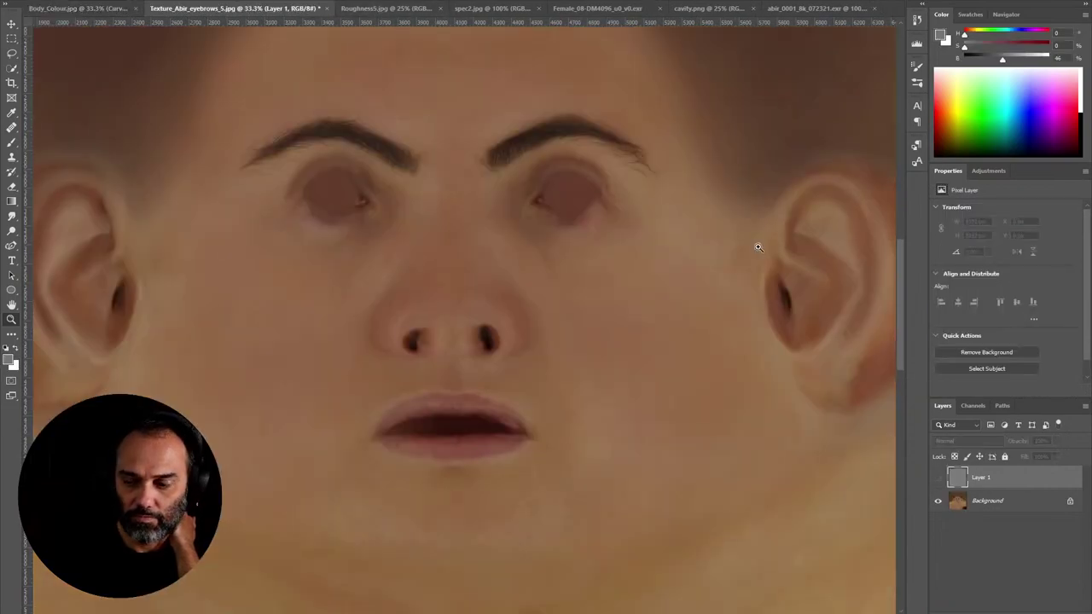
left_click(937, 478)
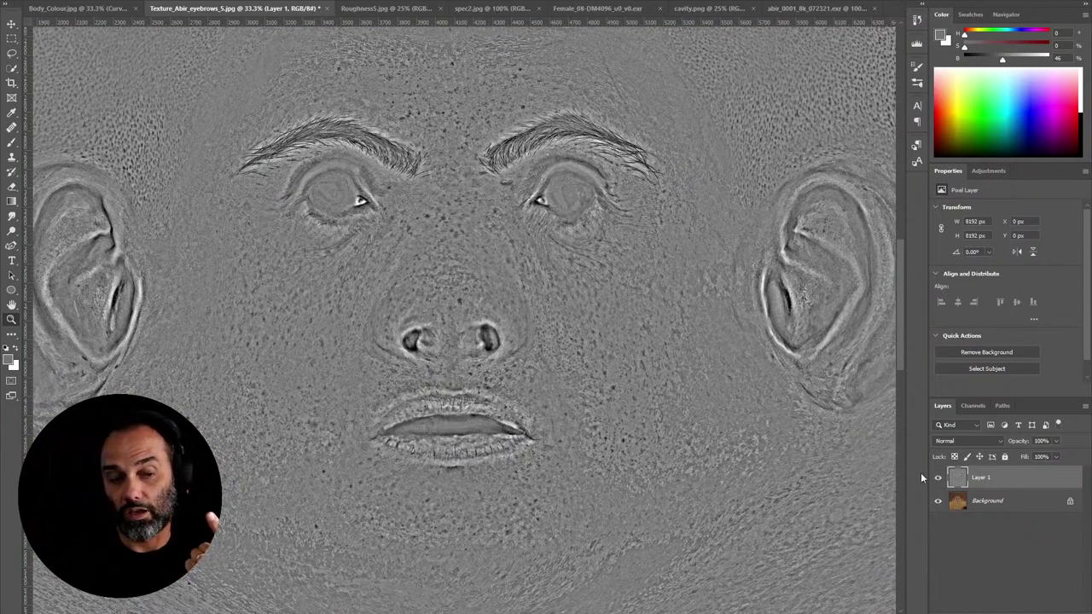
left_click(937, 478)
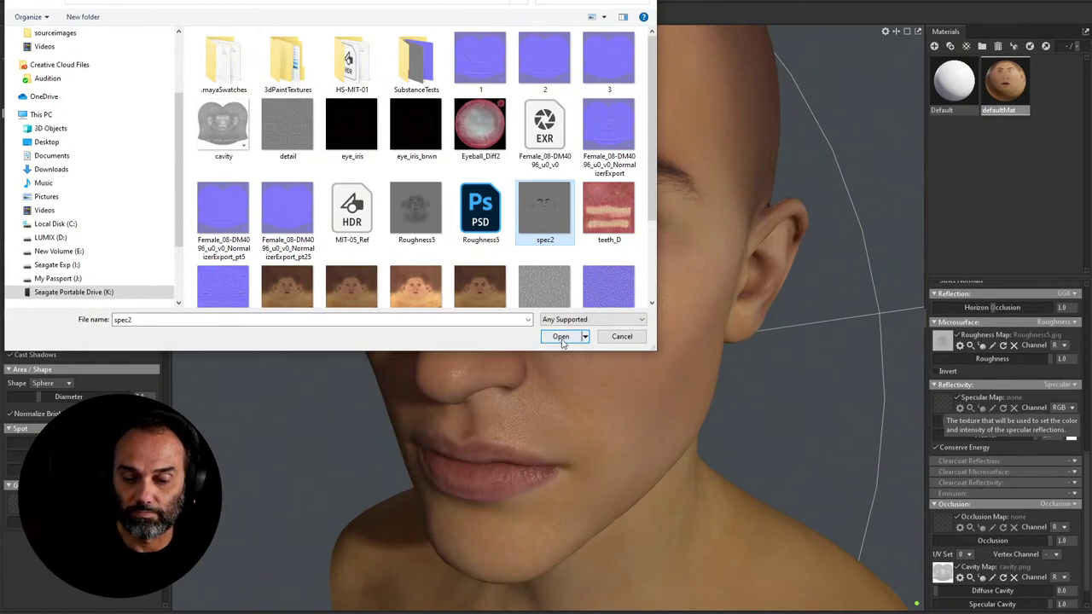
Step: Return to Marmoset Toolbag, load the chosen spec2 image as the specular map and set the specular Intensity to 0.025
left_click(560, 337)
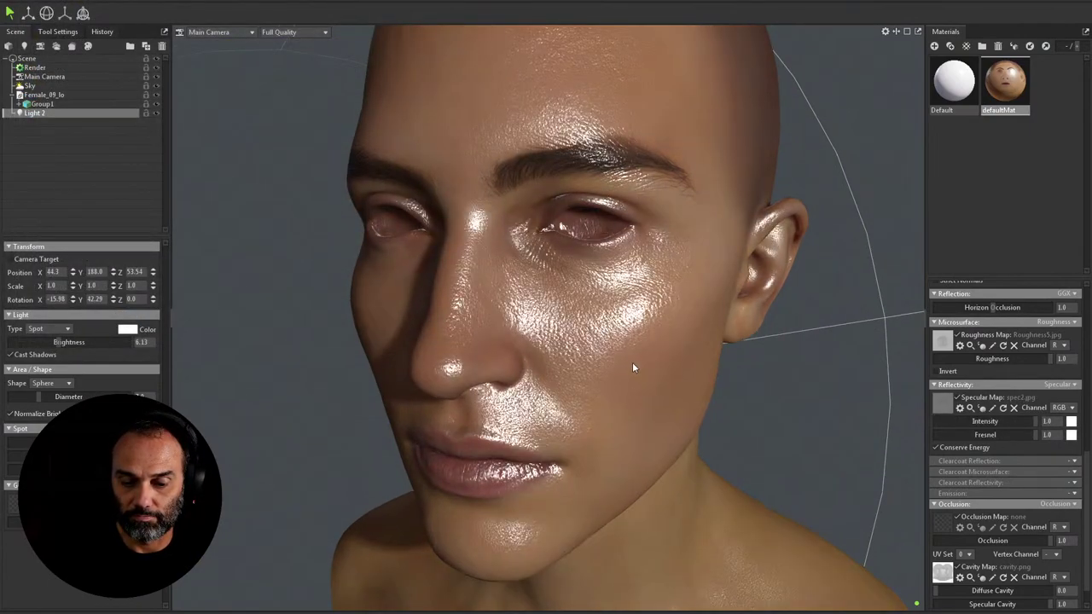
left_click_drag(630, 356, 610, 341)
scroll(633, 357, "up", 2)
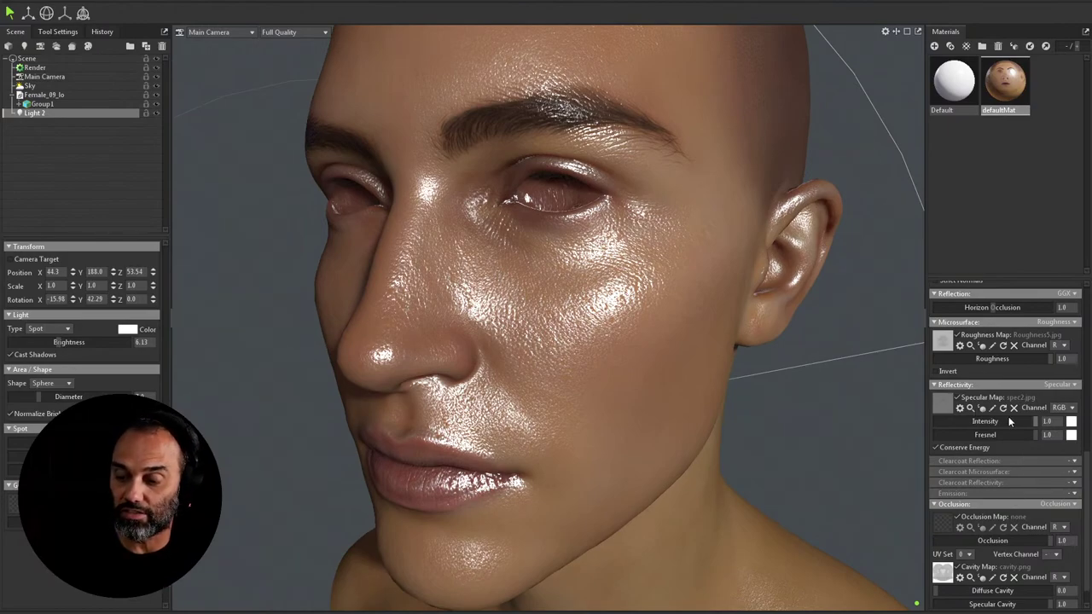
left_click_drag(1013, 422, 951, 424)
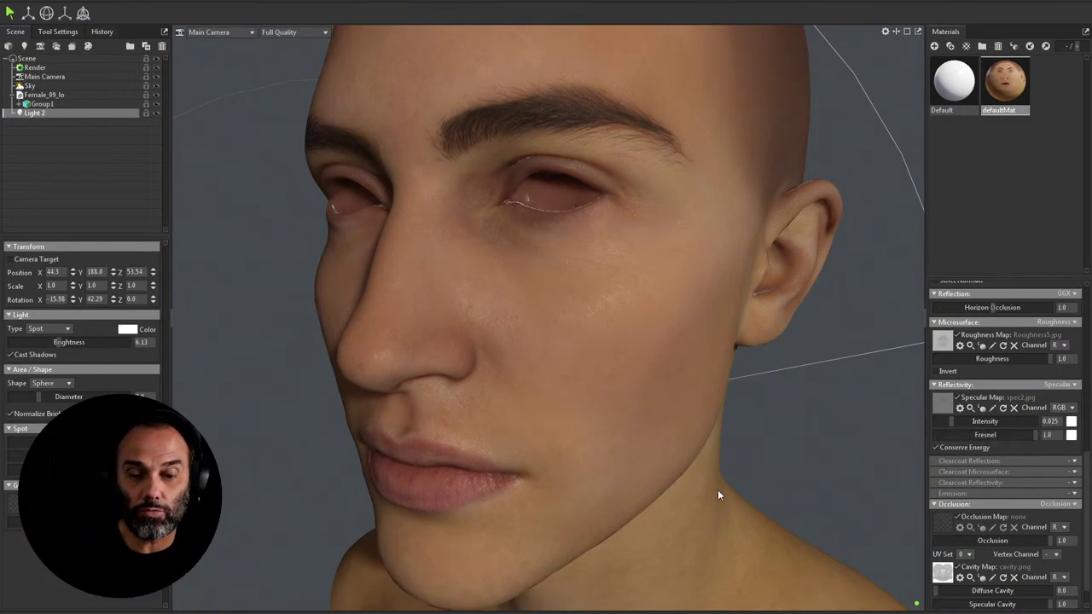
Step: Set the skin material's specular Intensity to 0.04 and inspect the cheek and nose highlights up close and across the face
left_click_drag(662, 416, 667, 412)
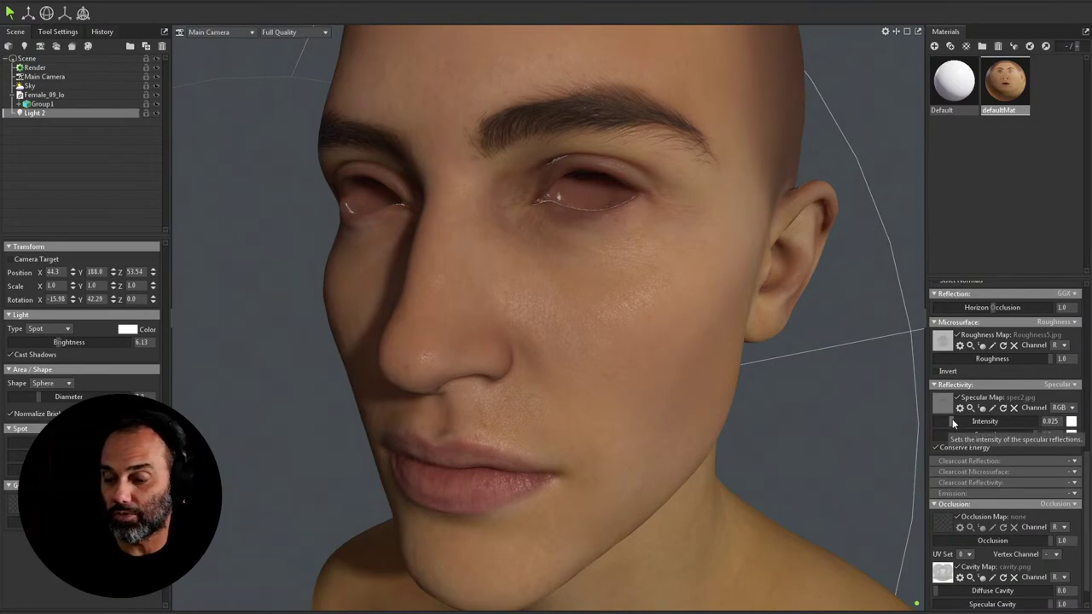
left_click_drag(951, 420, 956, 421)
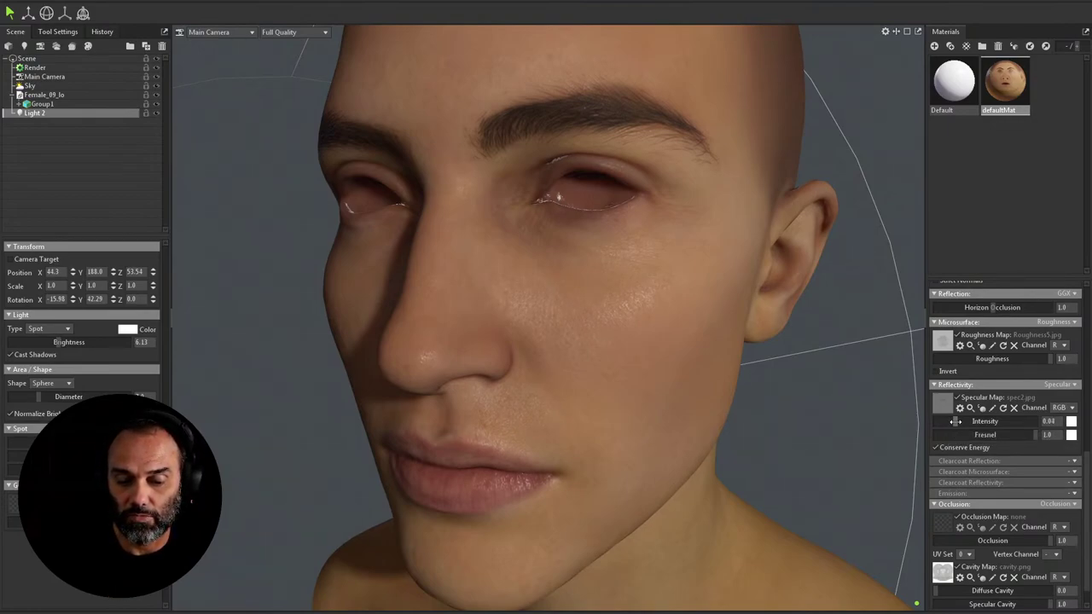
left_click_drag(600, 379, 613, 358)
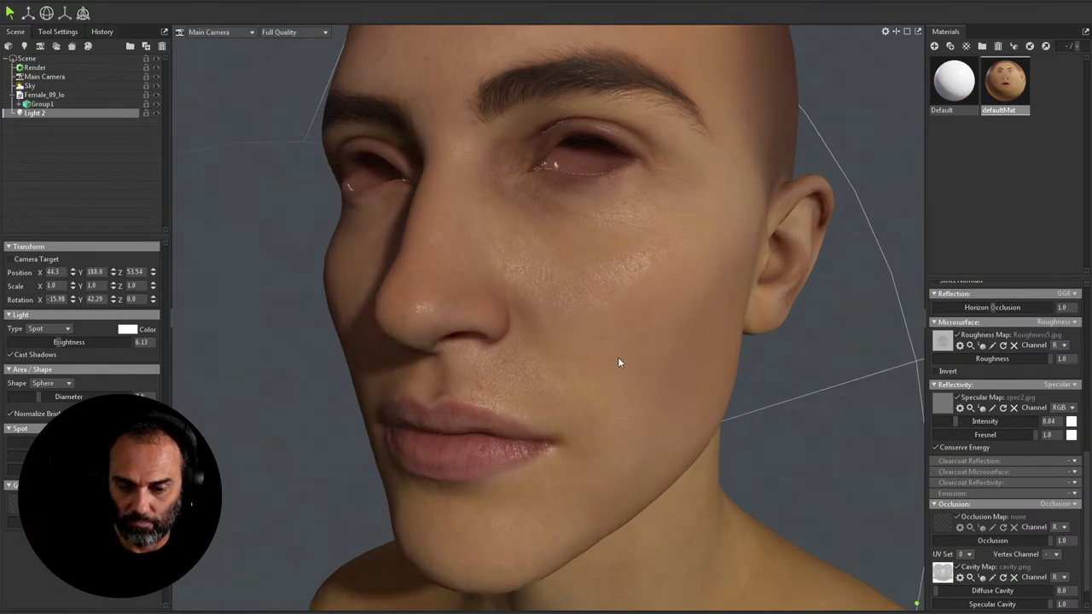
scroll(716, 398, "up", 5)
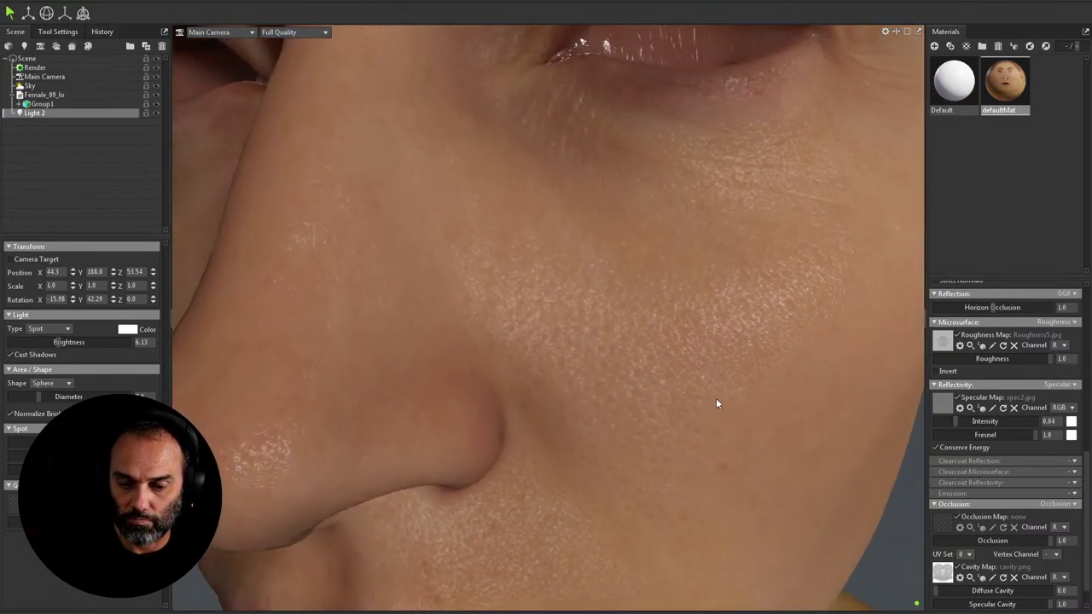
scroll(724, 405, "down", 2)
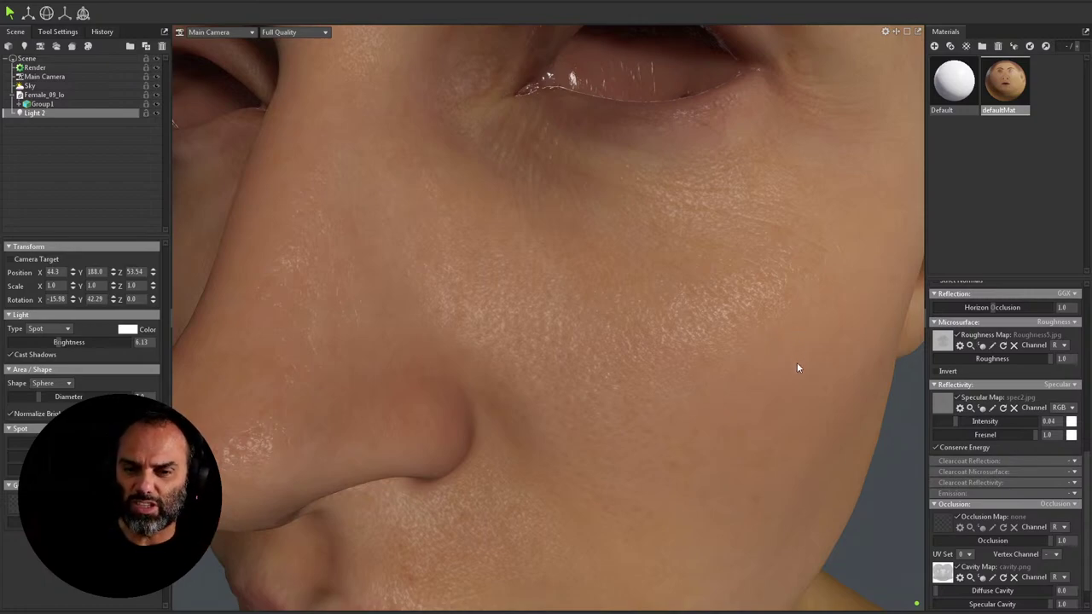
left_click_drag(798, 368, 791, 377)
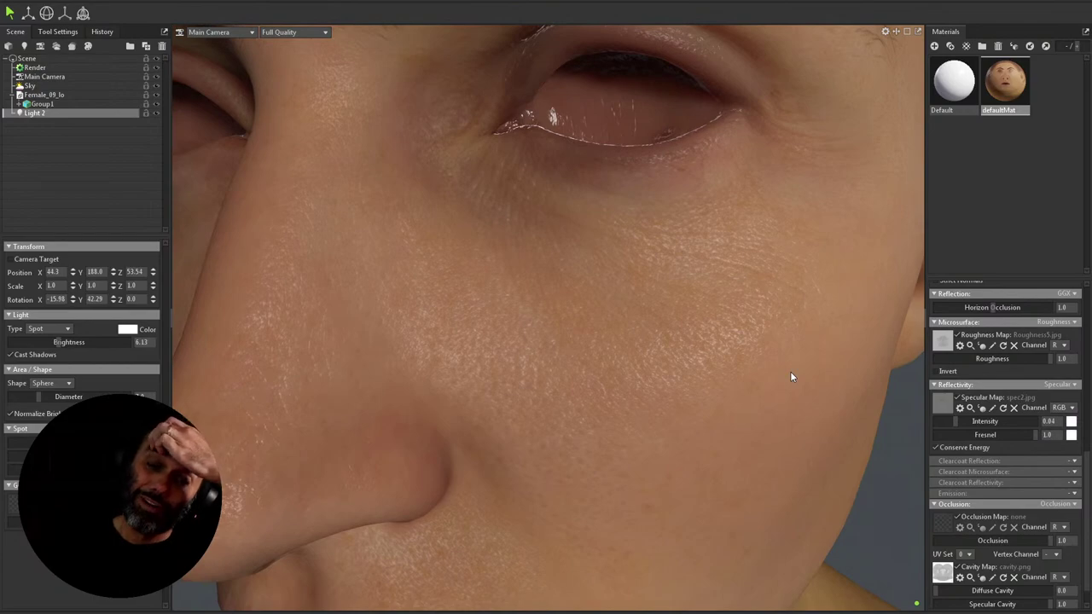
scroll(768, 354, "down", 5)
mouse_move(733, 320)
left_mouse_down()
mouse_move(718, 328)
mouse_move(705, 311)
mouse_move(736, 315)
left_mouse_up()
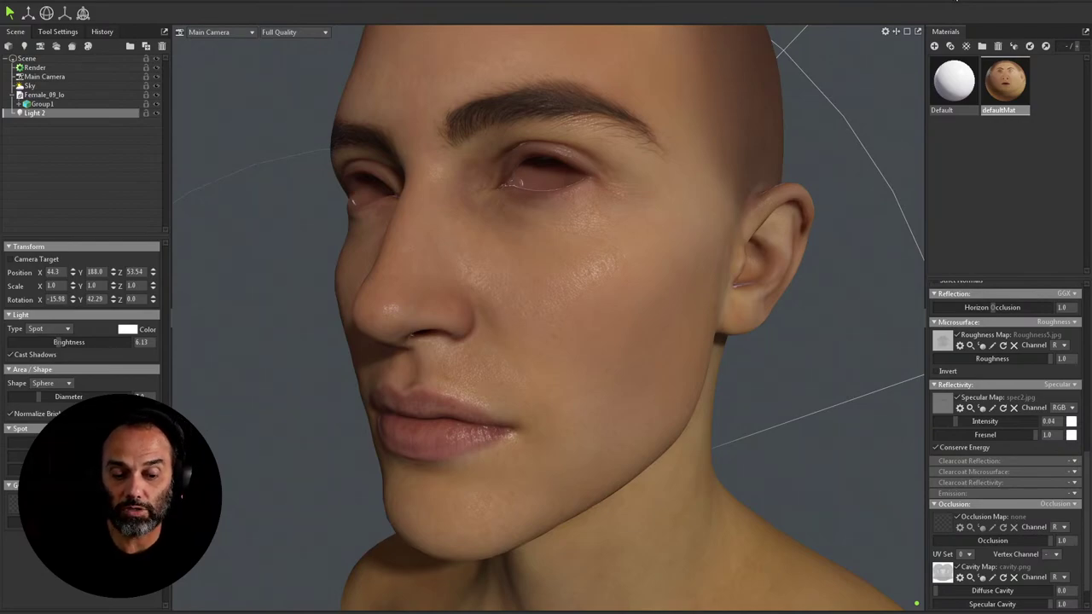
Step: Try a larger sphere Diameter on Light 2 to soften the highlights on the cheek and nose
left_click_drag(643, 251, 717, 266)
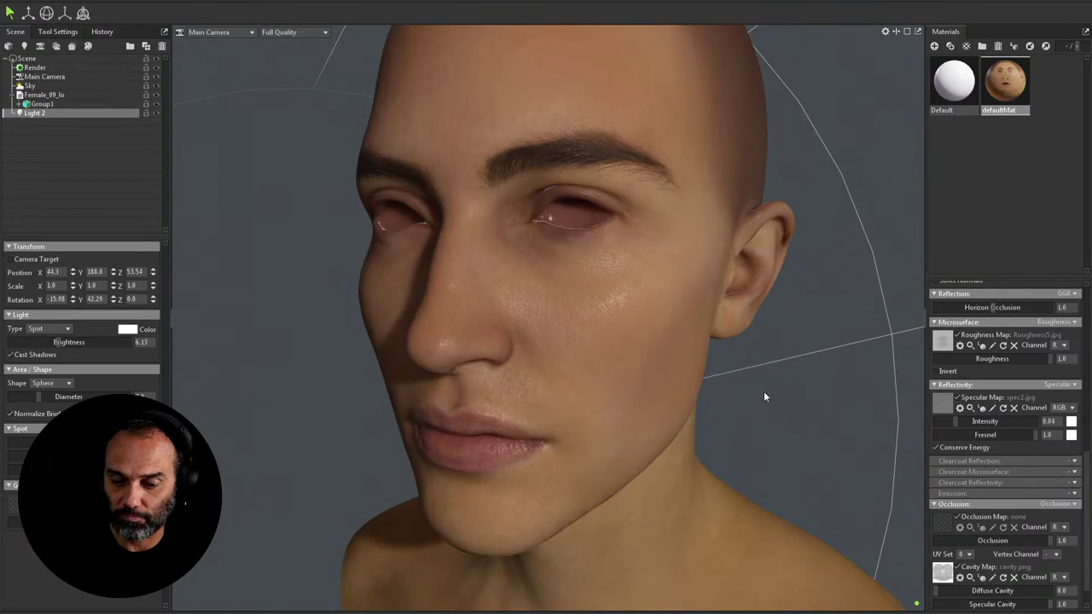
scroll(666, 358, "down", 5)
mouse_move(572, 320)
left_mouse_down()
mouse_move(722, 362)
mouse_move(581, 327)
mouse_move(616, 349)
mouse_move(653, 312)
mouse_move(551, 321)
left_mouse_up()
scroll(551, 321, "up", 5)
left_click_drag(727, 407, 766, 401)
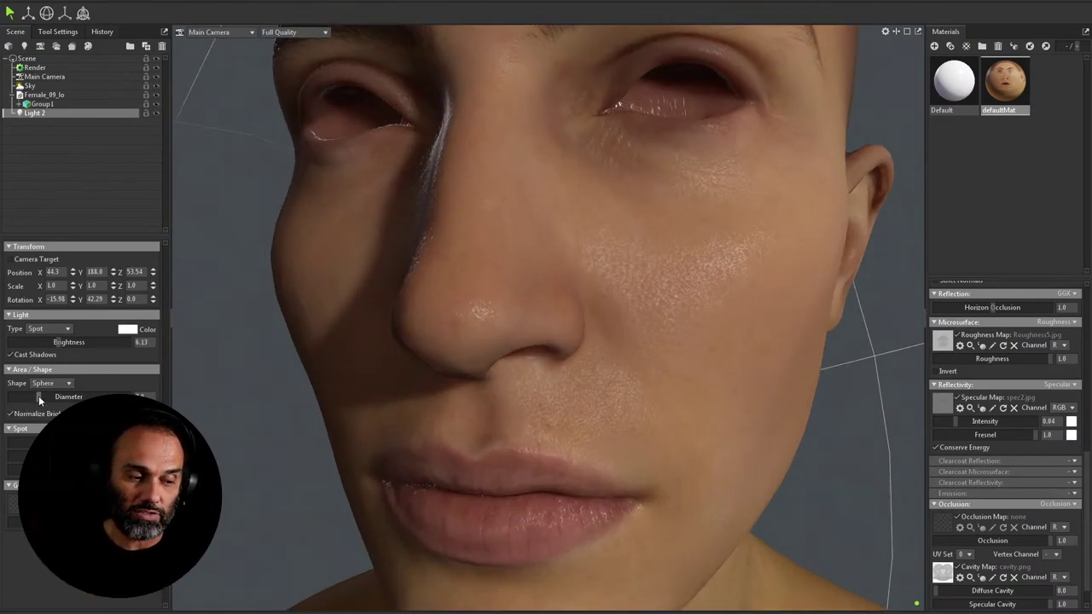
left_click_drag(38, 397, 63, 397)
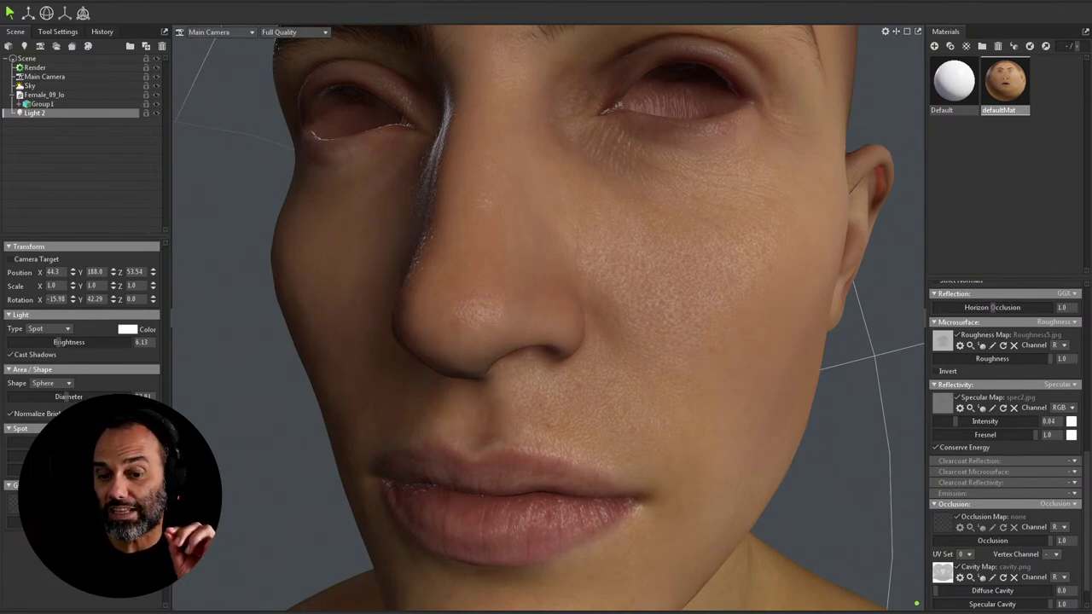
left_click_drag(67, 396, 68, 397)
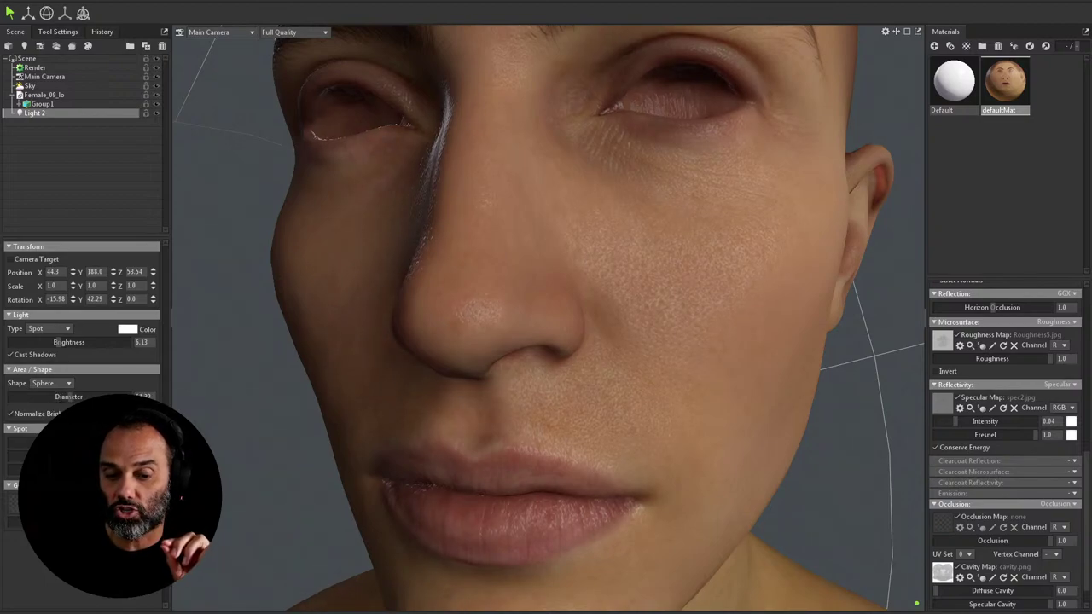
Step: Drop the skin material's specular Intensity to 0.0 for comparison and raise it again to bring back the highlights
left_click_drag(537, 427, 667, 492)
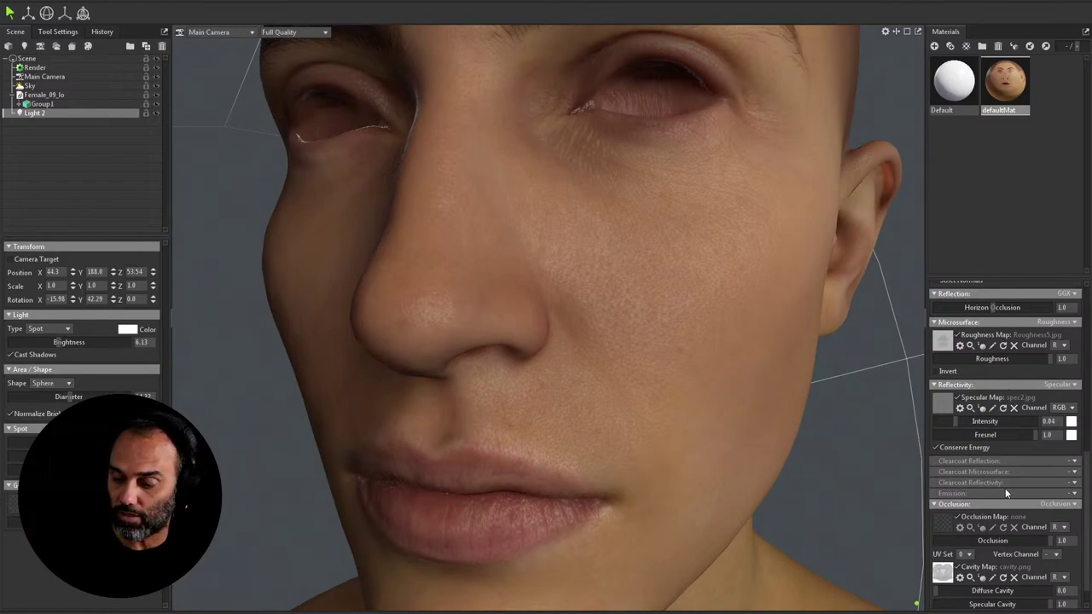
scroll(1032, 464, "down", 1)
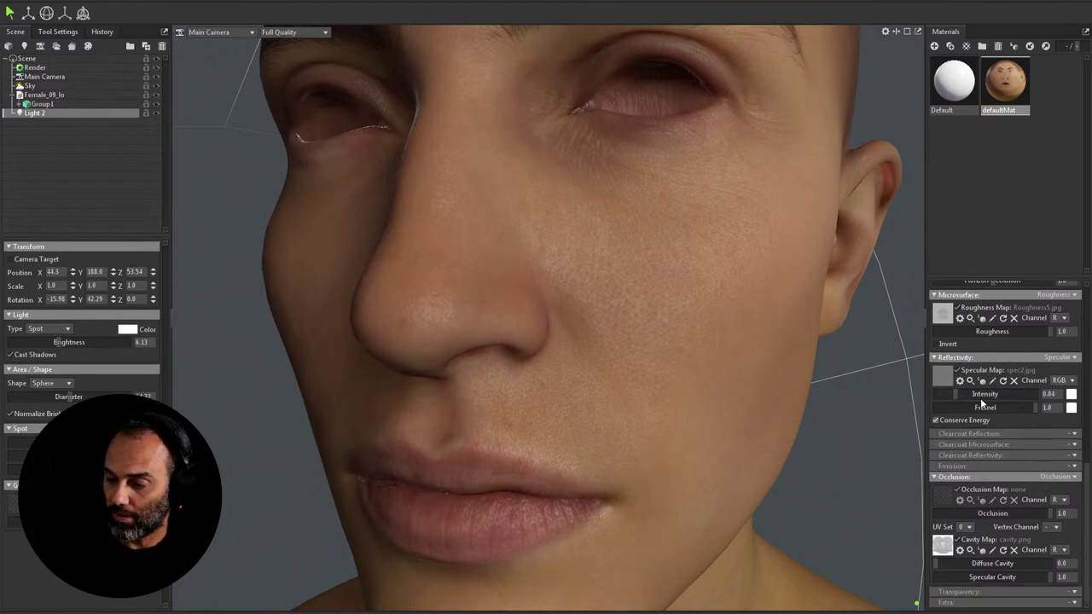
left_click_drag(954, 394, 898, 398)
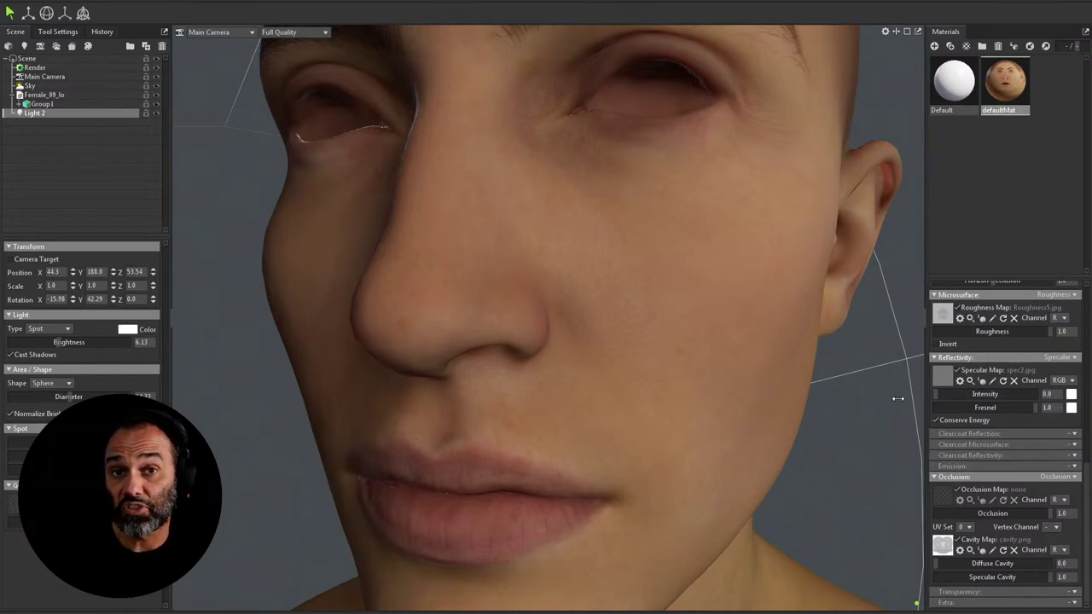
left_click_drag(910, 395, 951, 398)
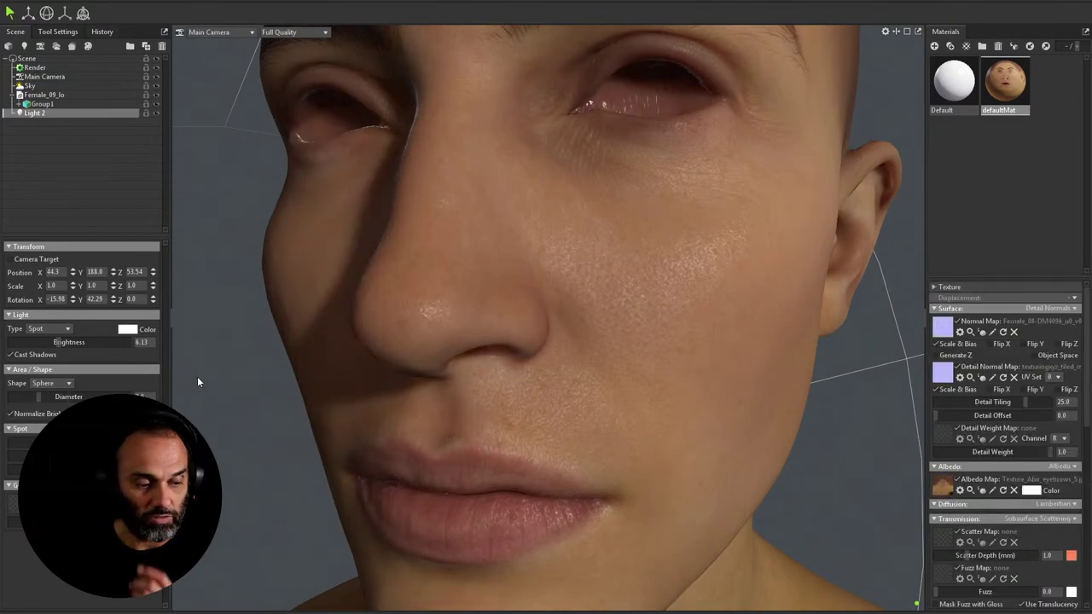
Step: Enlarge Light 2's sphere Diameter to spread its highlight and view the whole bust
left_click_drag(51, 397, 77, 396)
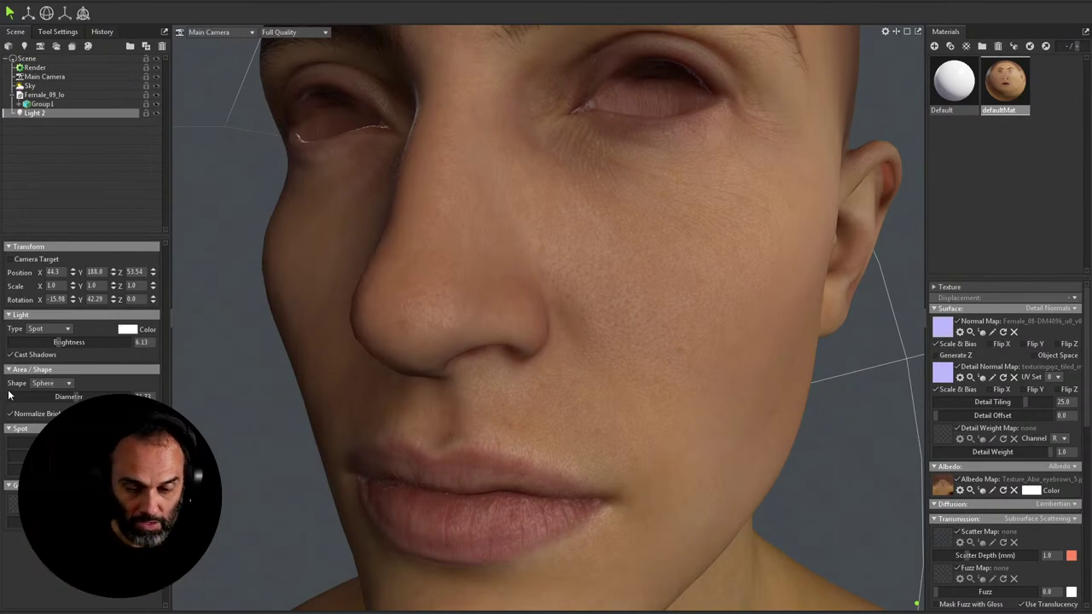
scroll(579, 303, "down", 5)
left_click_drag(532, 346, 641, 363)
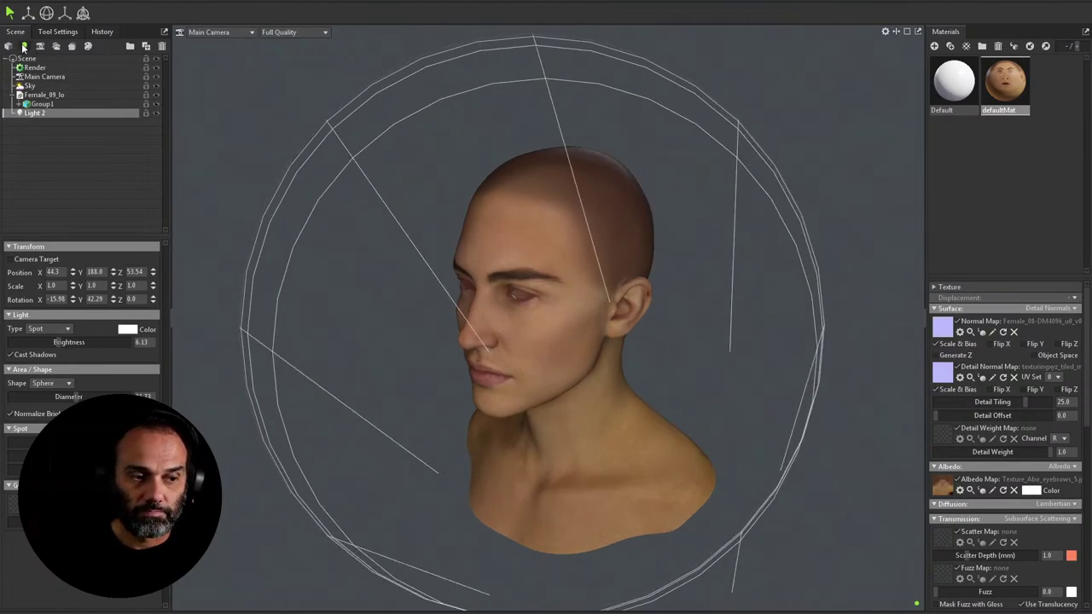
Step: Add a second spot light to the scene and toggle its visibility to compare the cheek highlights with and without it
left_click(24, 47)
left_click_drag(266, 272, 414, 312)
scroll(569, 366, "up", 5)
left_click_drag(568, 366, 517, 363)
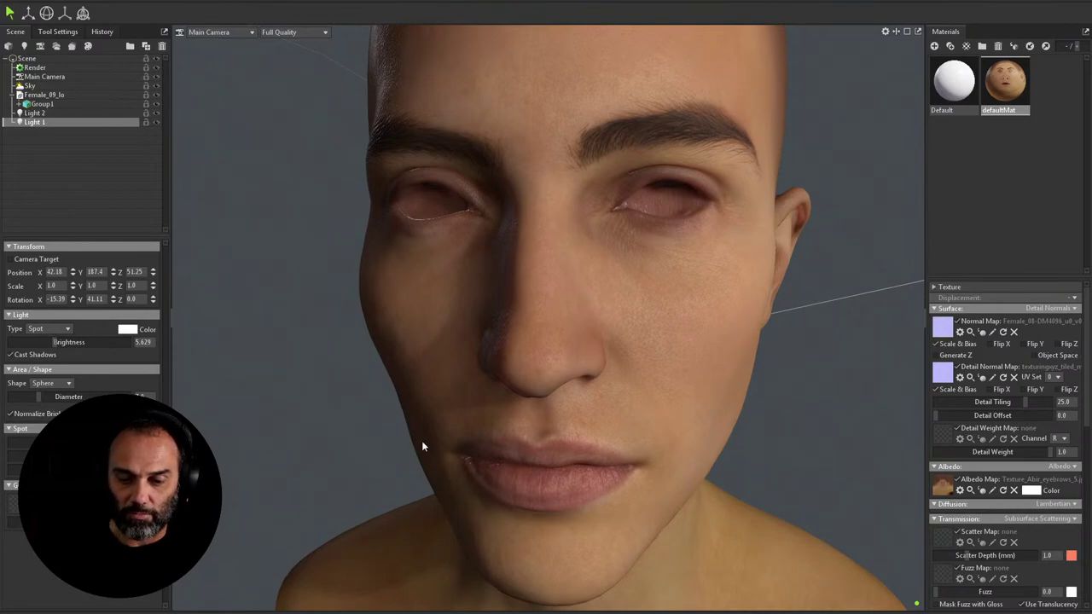
scroll(620, 416, "up", 5)
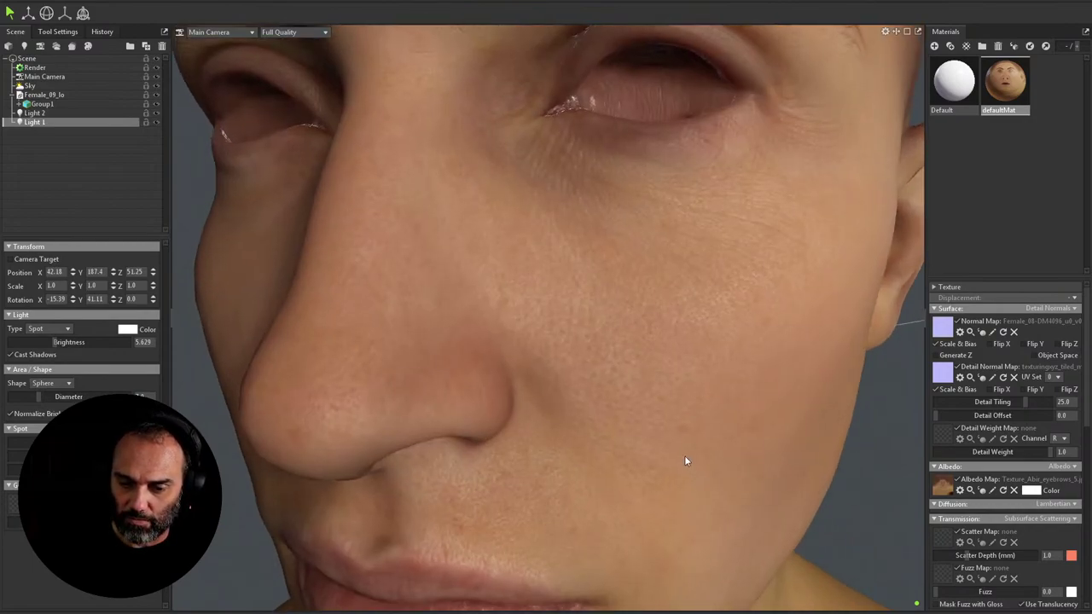
left_click(157, 122)
left_click(157, 123)
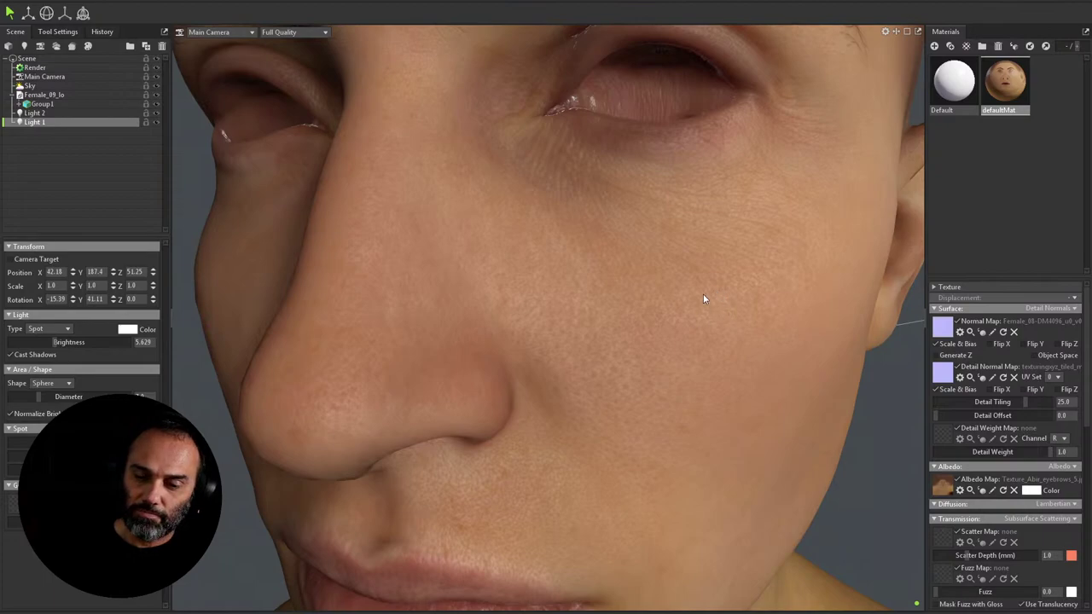
left_click(156, 124)
Step: Set the Brightness to 6.058 on Light 2 and to 5.986 on Light 1
left_click(68, 113)
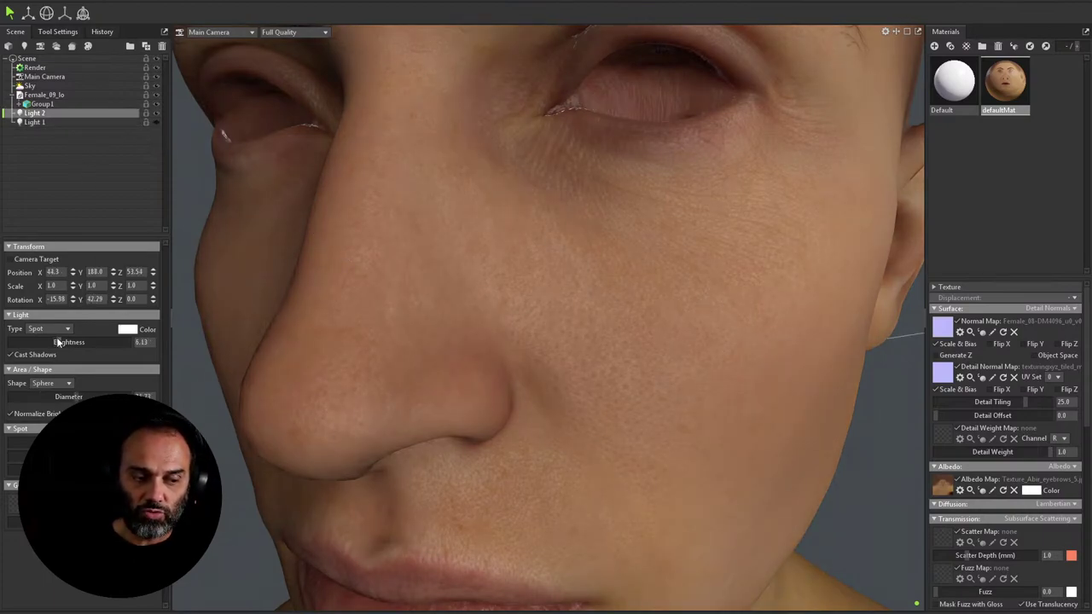
mouse_move(58, 342)
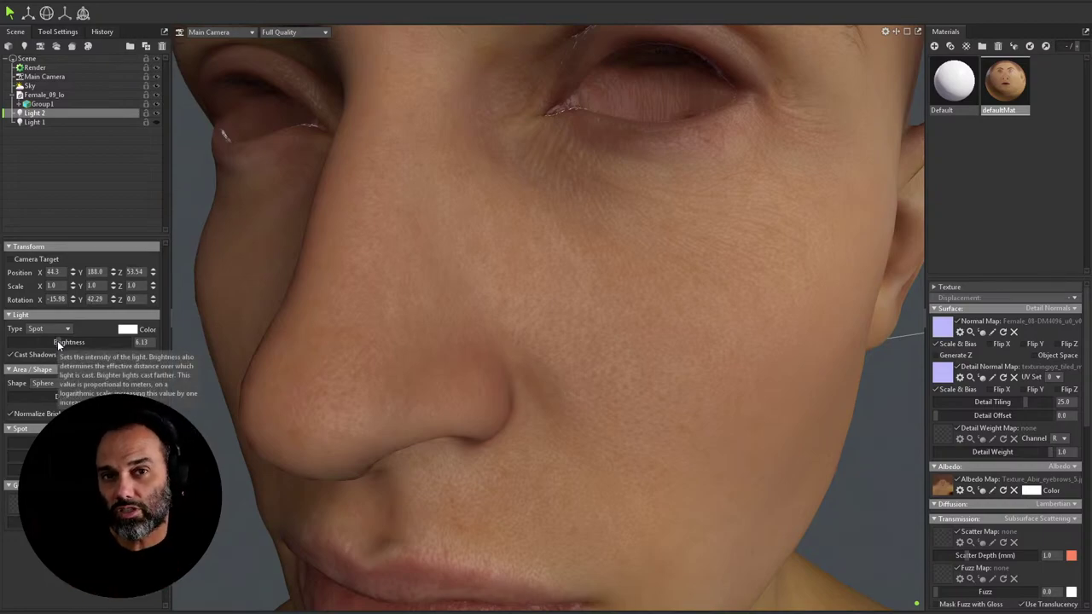
mouse_move(57, 342)
left_mouse_down()
mouse_move(47, 342)
mouse_move(57, 343)
left_mouse_up()
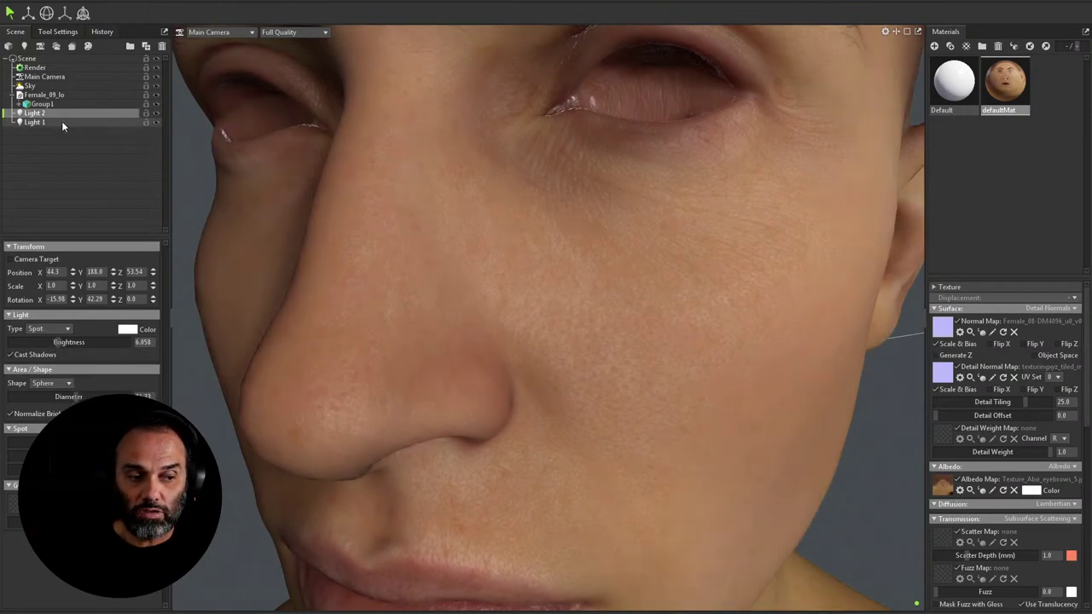
left_click(21, 123)
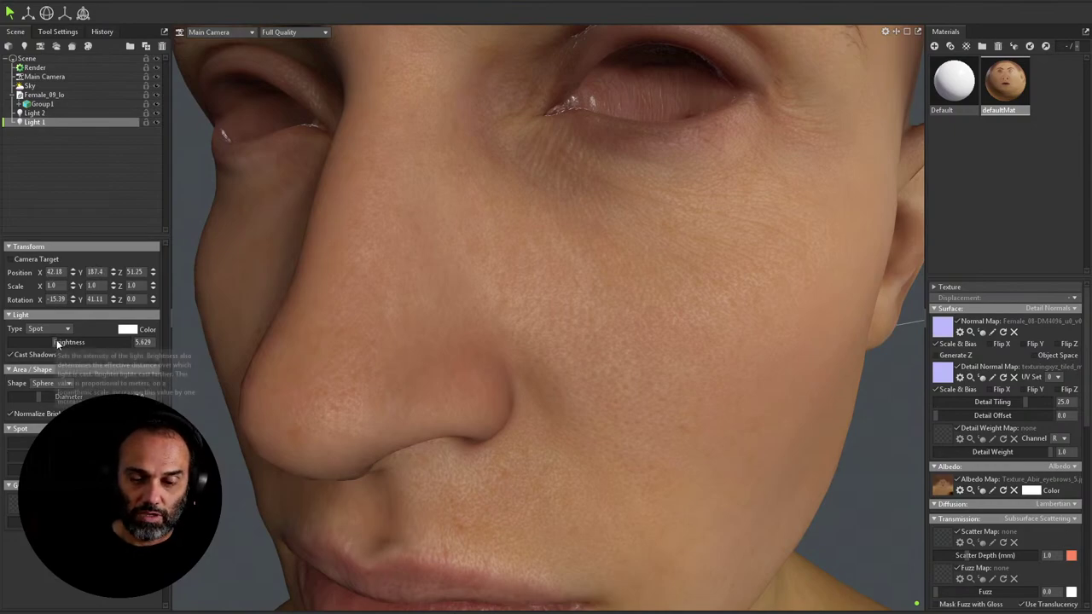
left_click_drag(56, 340, 57, 342)
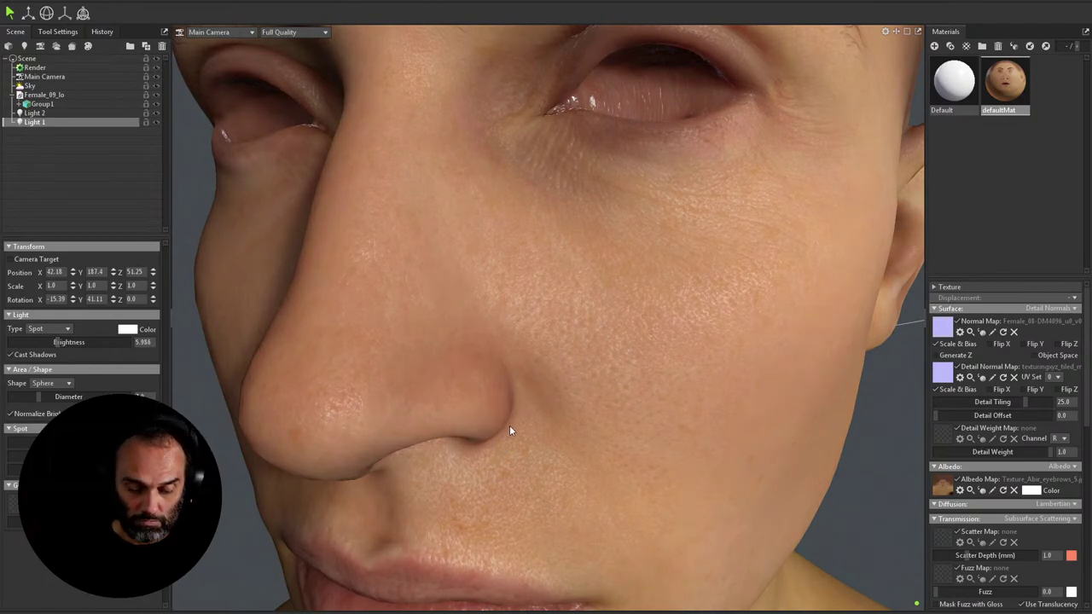
Step: Examine the skin's highlights under both lights from the whole bust to the face close up and the shaded profile
scroll(505, 431, "down", 5)
left_click_drag(481, 384, 628, 357)
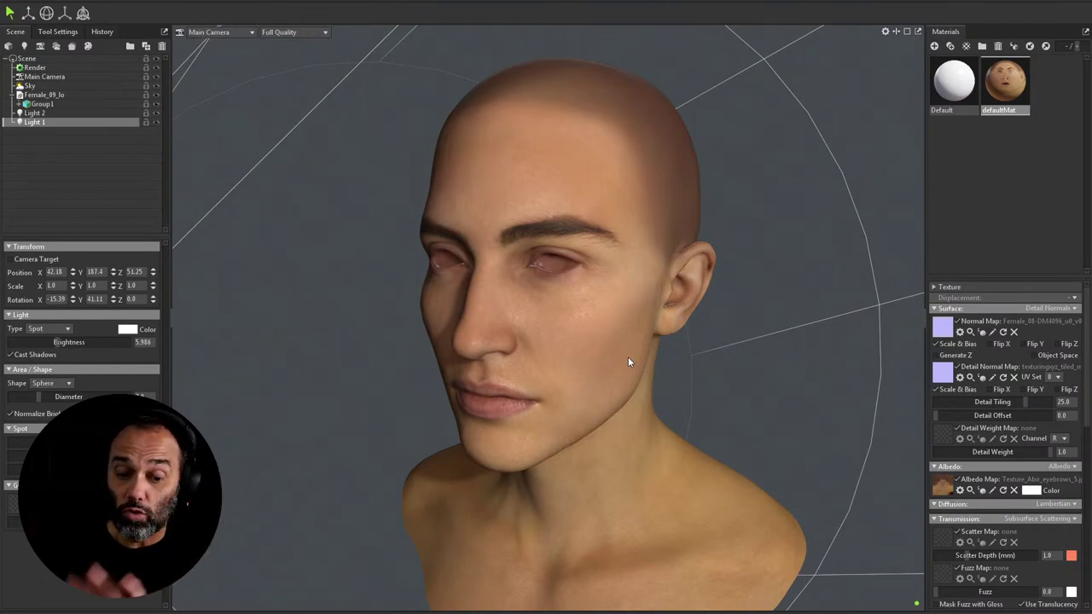
left_click_drag(648, 334, 692, 351)
right_click_drag(692, 350, 728, 402)
left_click_drag(728, 403, 715, 364)
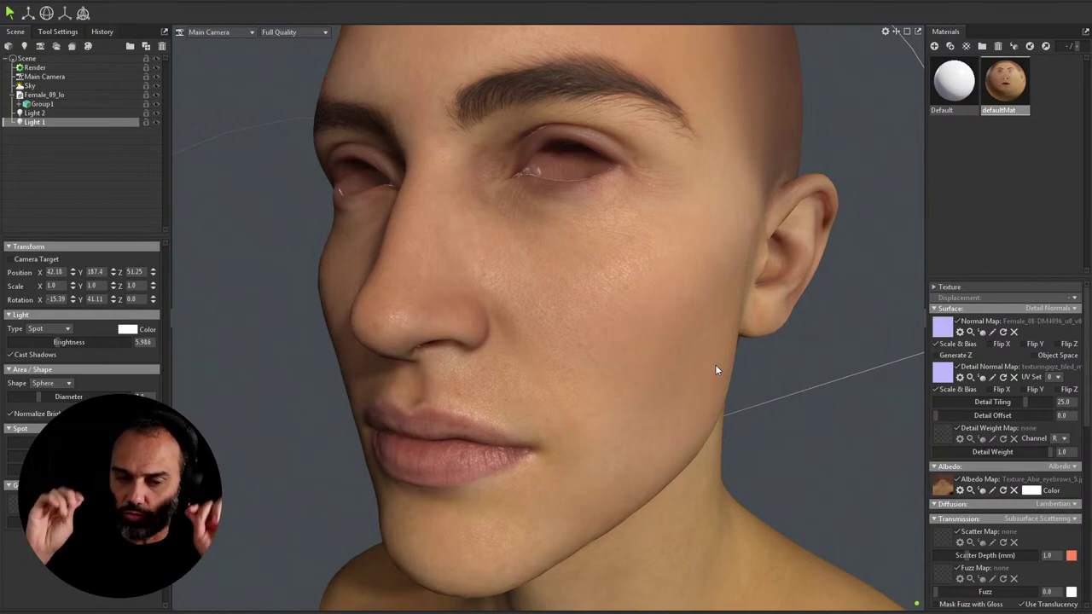
left_click_drag(741, 393, 783, 416)
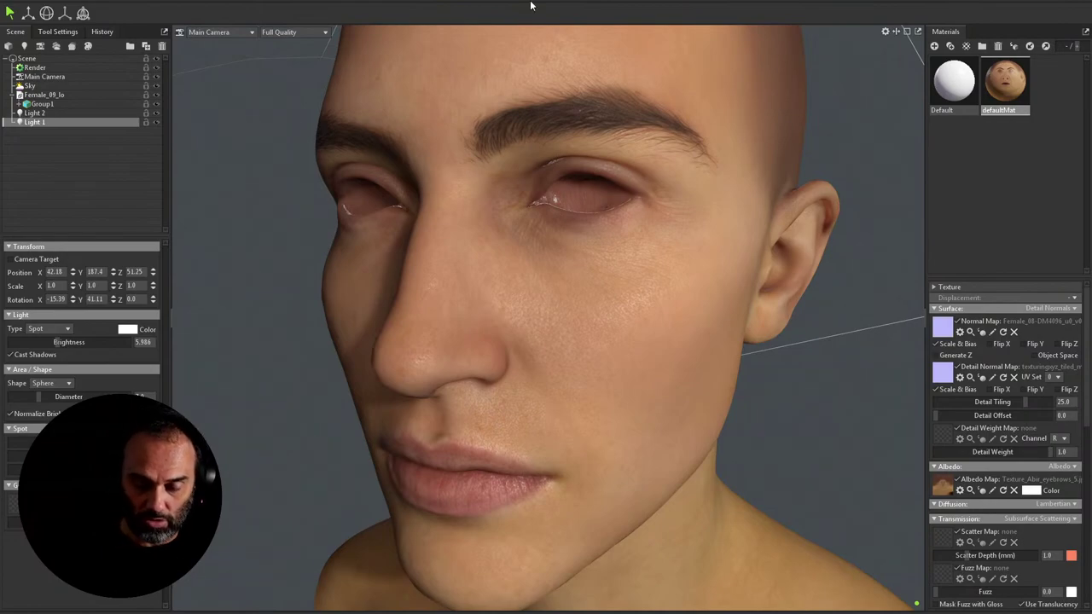
key("alt+Tab")
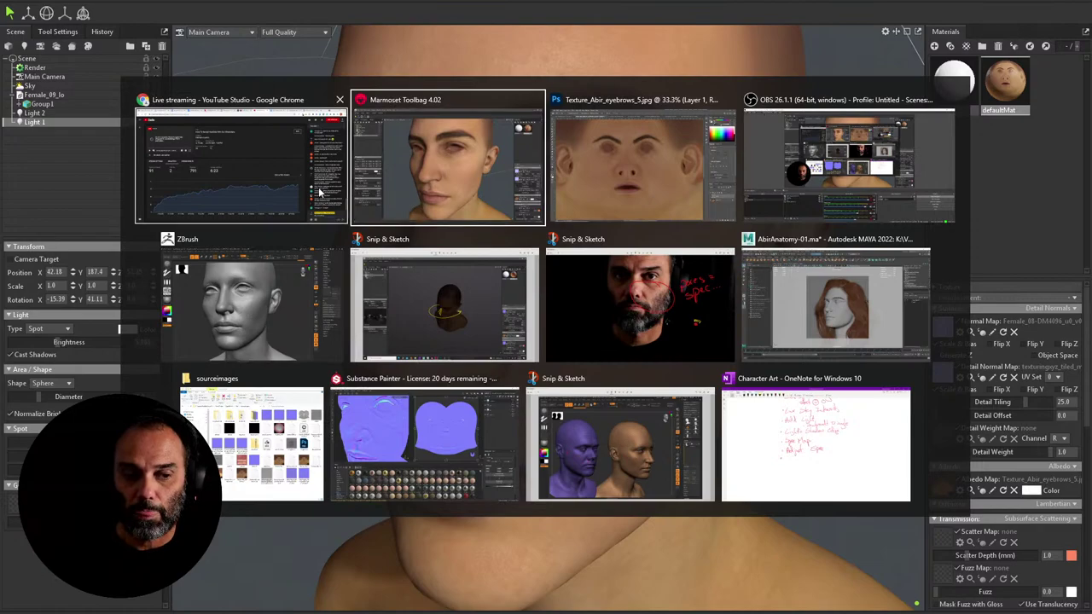
left_click(489, 197)
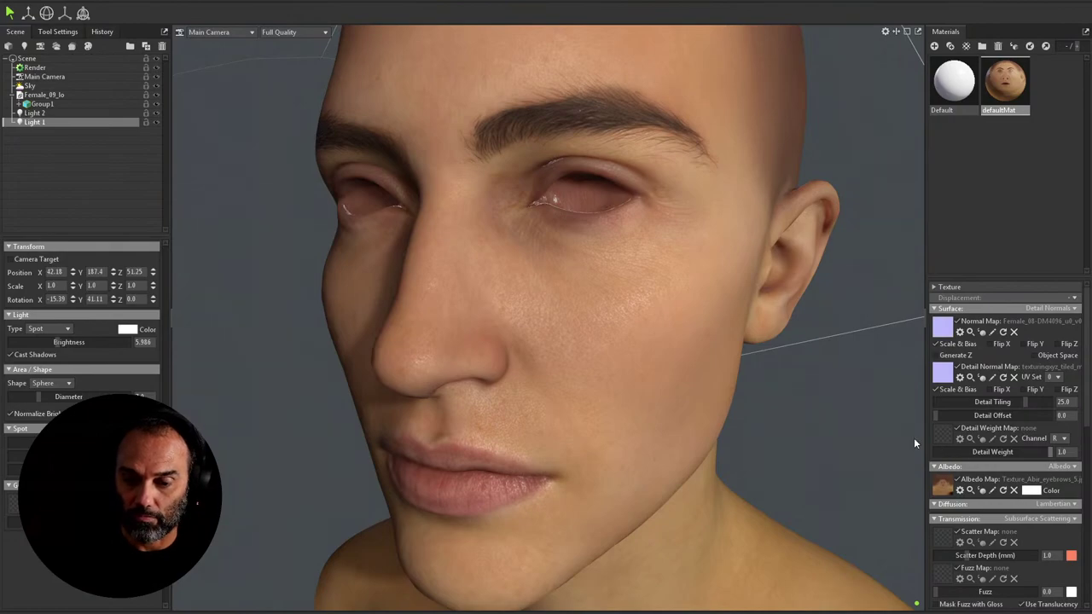
mouse_move(828, 439)
left_mouse_down()
mouse_move(845, 402)
mouse_move(851, 436)
mouse_move(794, 415)
mouse_move(779, 436)
mouse_move(655, 372)
mouse_move(744, 342)
mouse_move(642, 317)
mouse_move(695, 354)
mouse_move(692, 367)
mouse_move(742, 331)
mouse_move(774, 332)
mouse_move(762, 341)
mouse_move(773, 344)
mouse_move(760, 341)
mouse_move(763, 376)
mouse_move(792, 363)
mouse_move(782, 390)
left_mouse_up()
left_click(708, 358)
scroll(860, 383, "up", 5)
left_click_drag(861, 383, 763, 381)
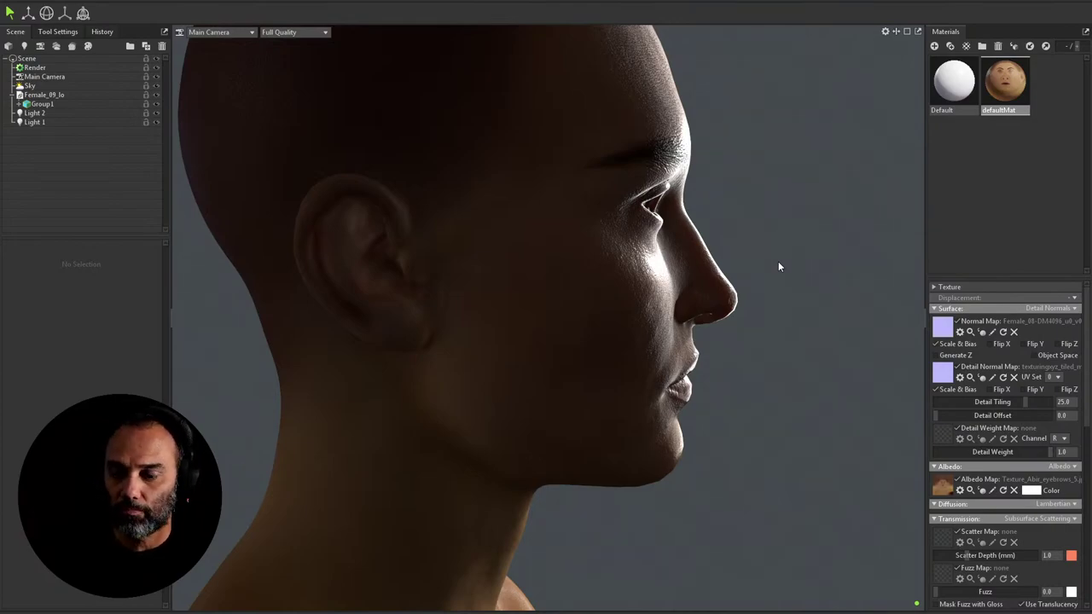
Step: Switch to spec2.jpg in Photoshop and sample the grey tones on the cheek with the Brush tool active
scroll(1032, 427, "down", 5)
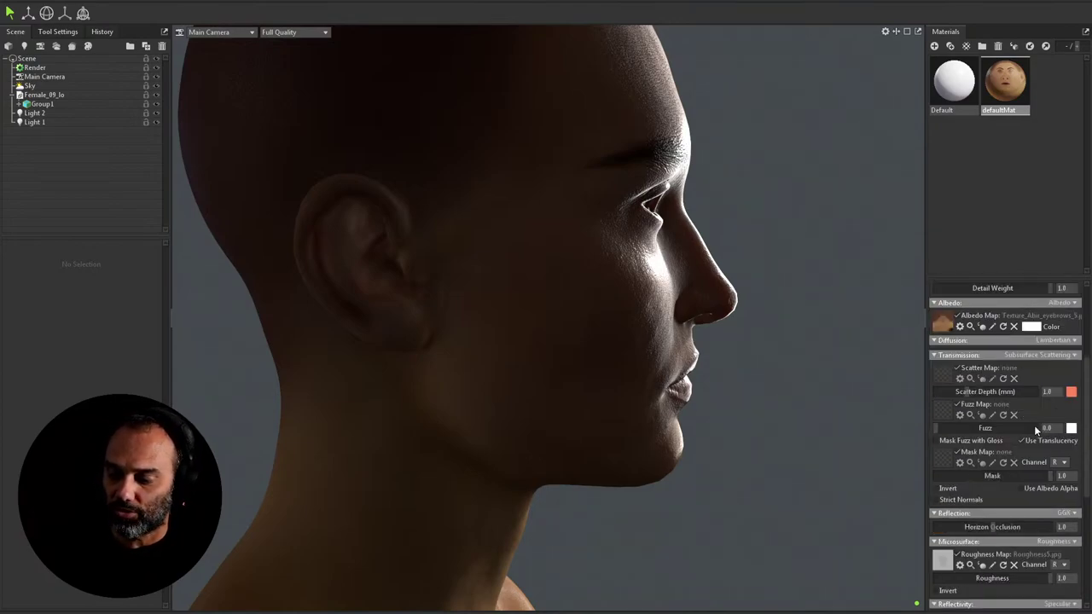
scroll(1034, 424, "down", 3)
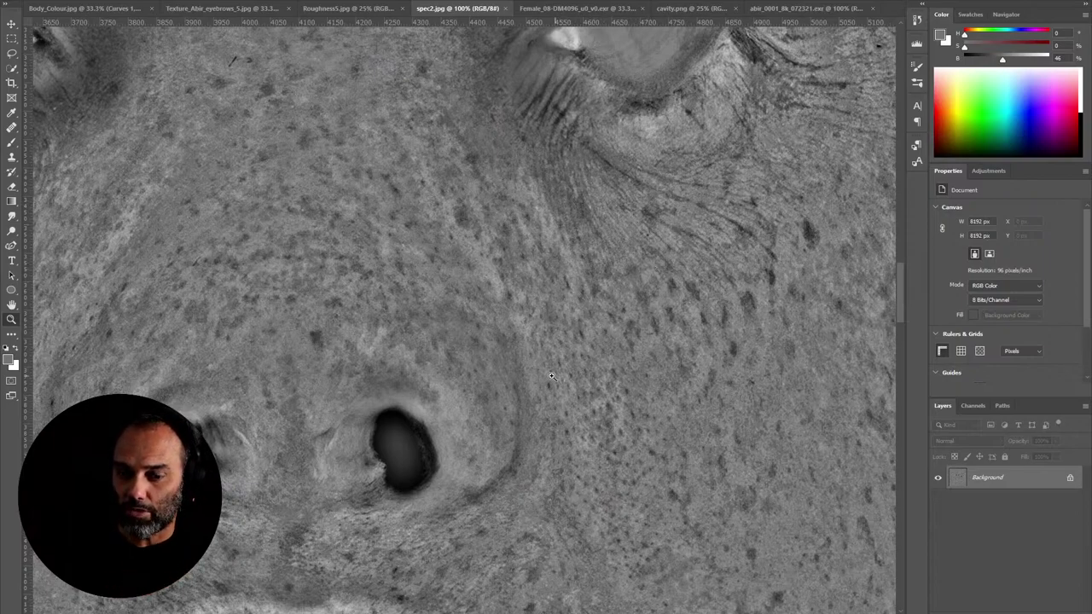
key("b")
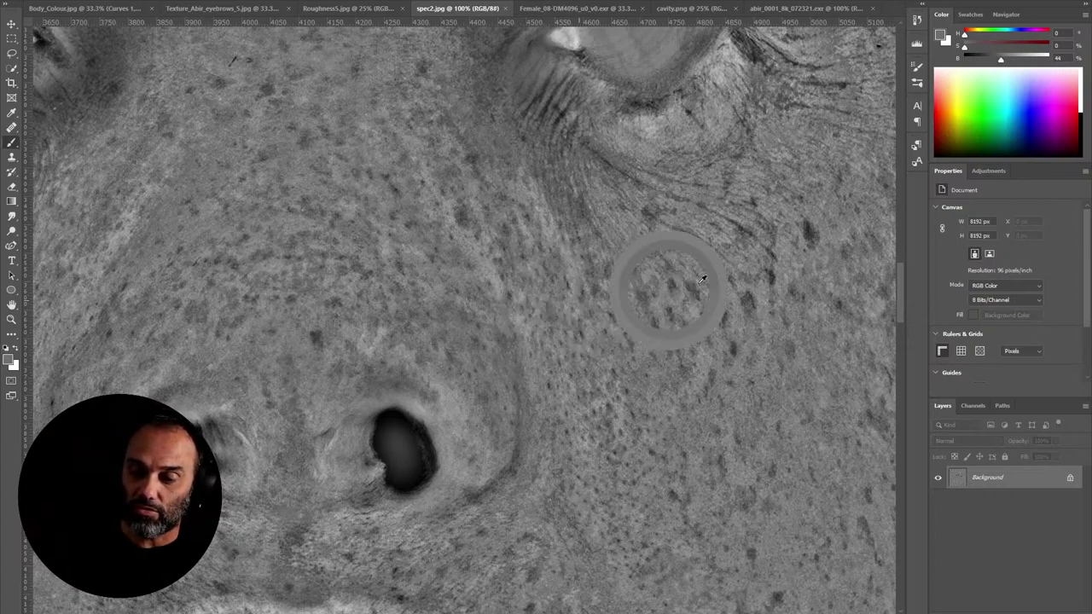
left_click(798, 236, "alt")
mouse_move(817, 237)
left_mouse_down("alt")
mouse_move(725, 219)
mouse_move(641, 110)
mouse_move(649, 113)
mouse_move(613, 47)
mouse_move(577, 38)
mouse_move(620, 407)
left_mouse_up("alt")
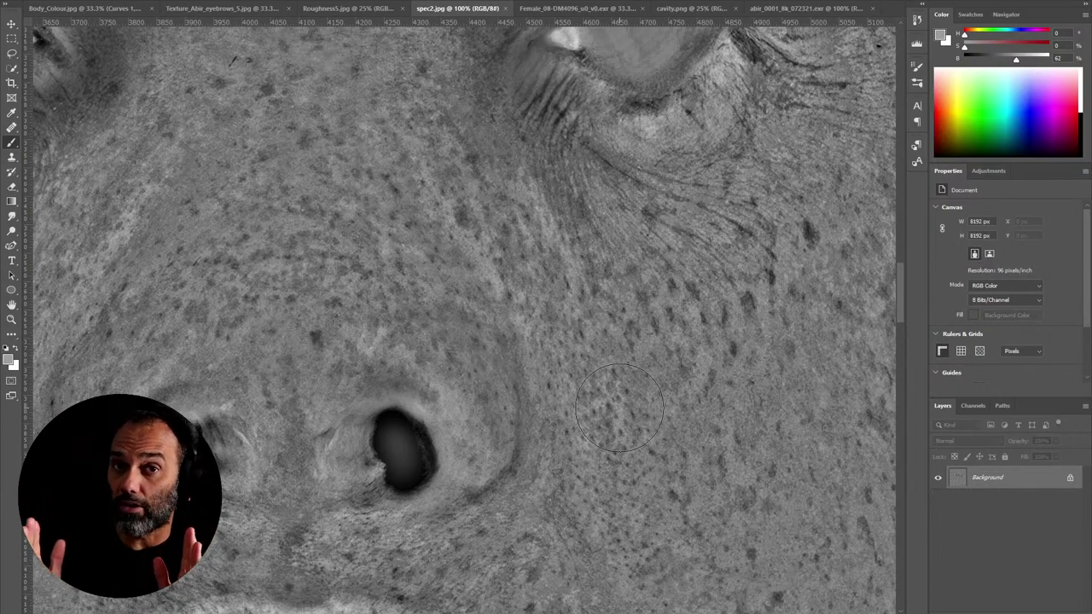
Step: Switch to Marmoset Toolbag and try raising the specular map's Intensity to 0.363, checking the effect on the cheek close up
key("alt+Tab")
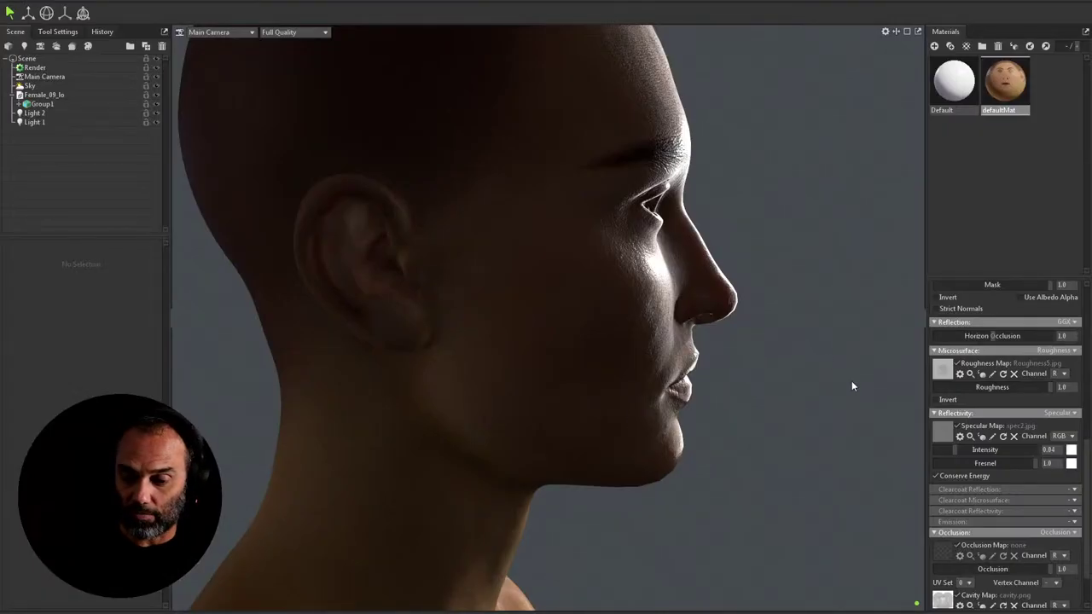
left_click_drag(820, 368, 763, 413)
scroll(1023, 459, "down", 2)
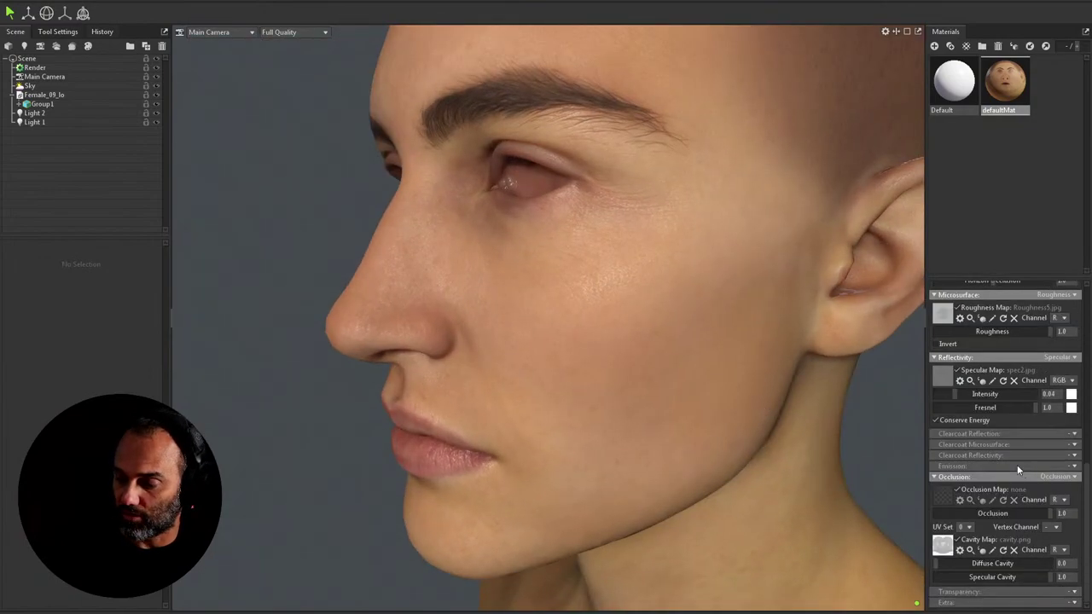
left_click_drag(954, 393, 996, 393)
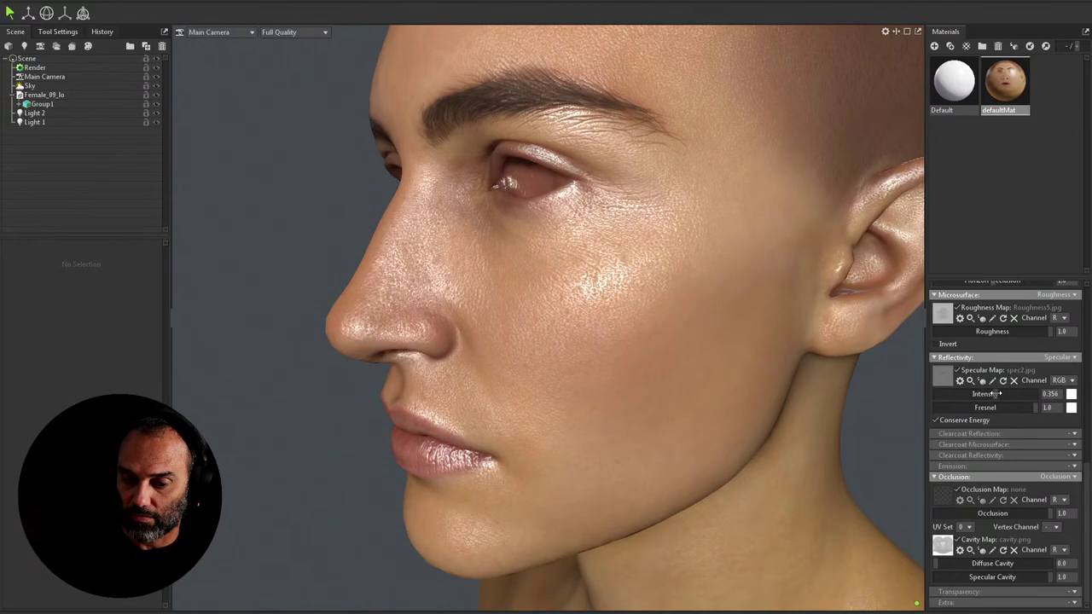
left_click_drag(500, 395, 691, 407)
scroll(696, 382, "up", 5)
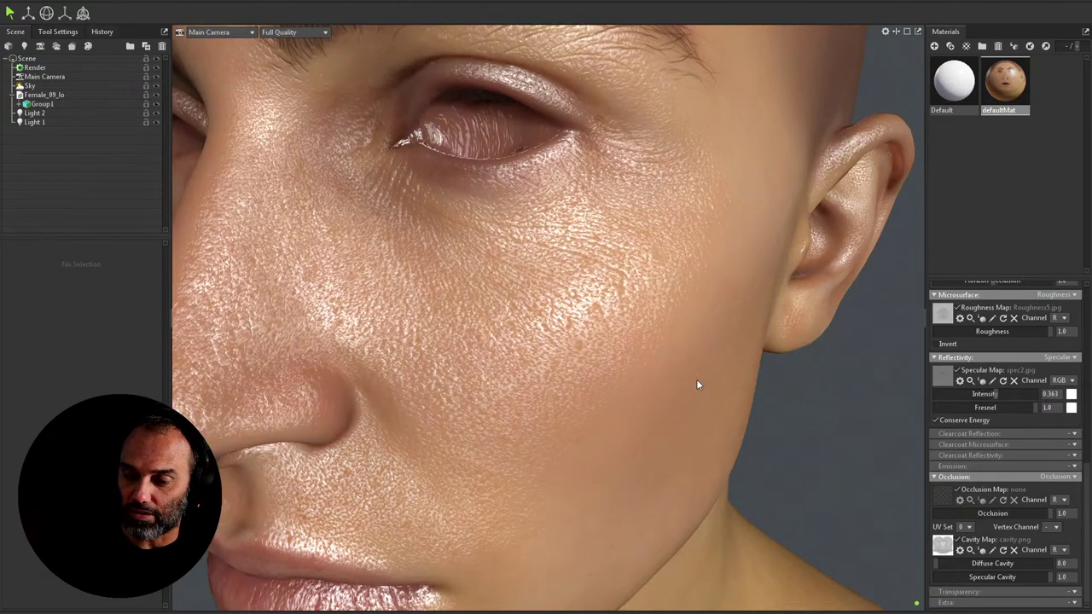
scroll(696, 380, "up", 2)
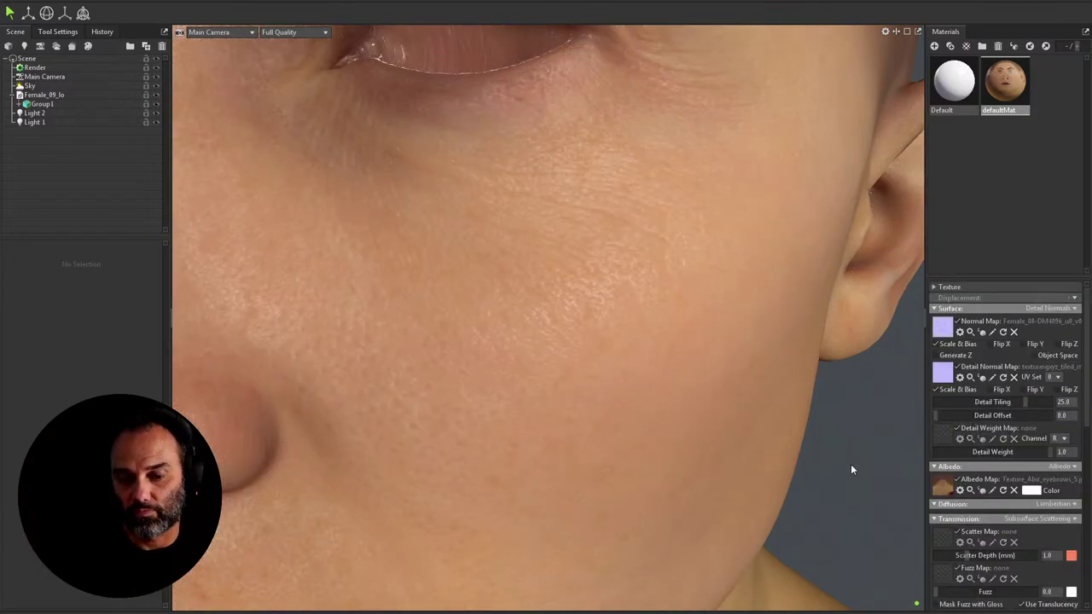
Step: Examine the cheek's highlight breakup and micro detail from the three-quarter face down to extreme close-up
left_click_drag(851, 469, 799, 414)
scroll(678, 395, "down", 5)
scroll(807, 442, "up", 5)
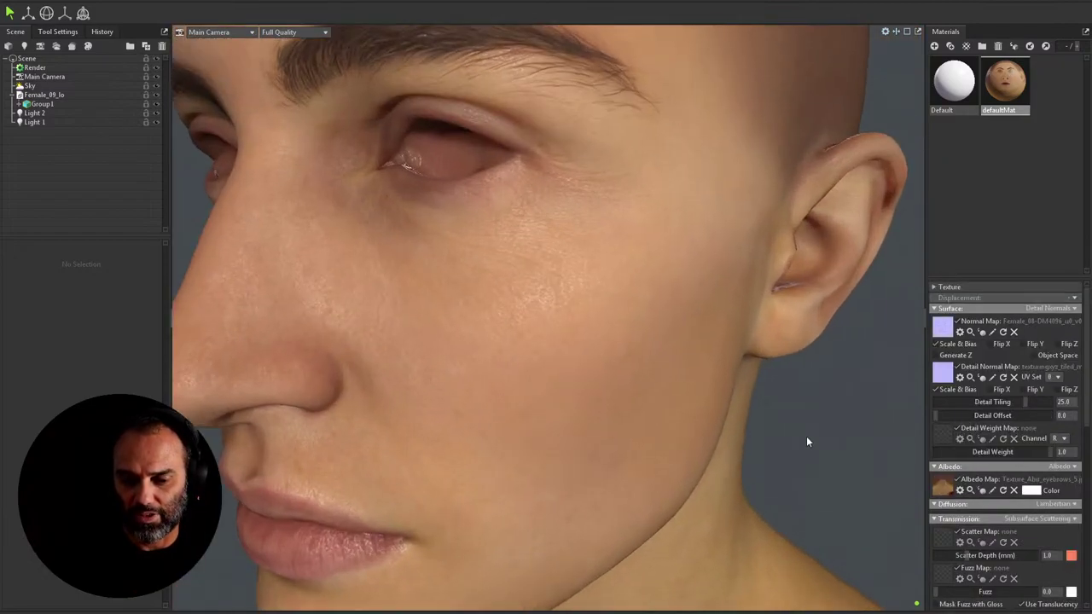
scroll(806, 442, "up", 8)
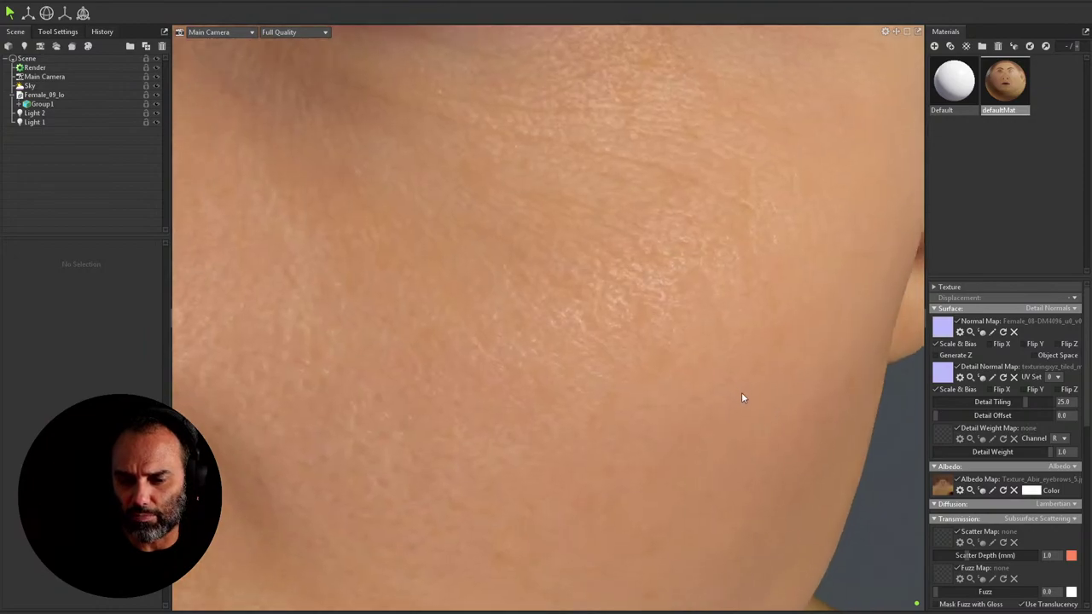
scroll(741, 397, "up", 8)
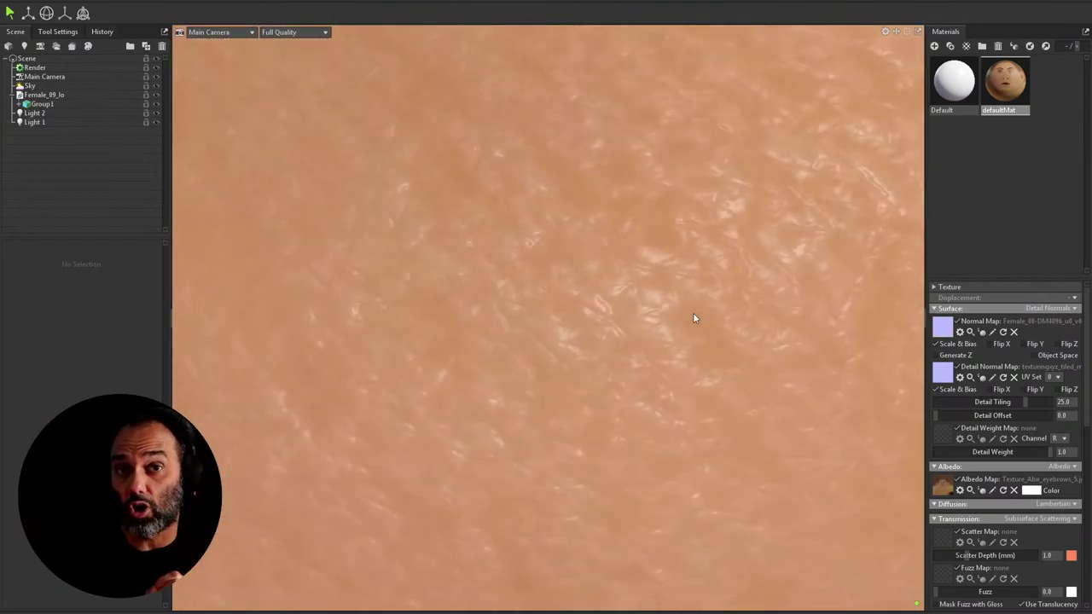
scroll(741, 373, "down", 10)
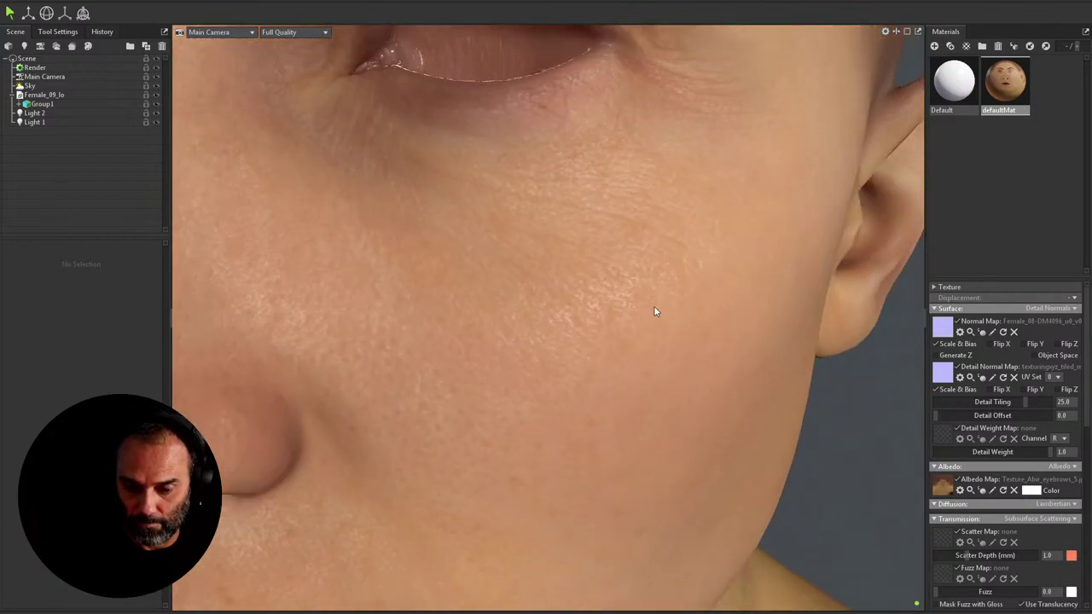
left_click_drag(662, 324, 702, 406)
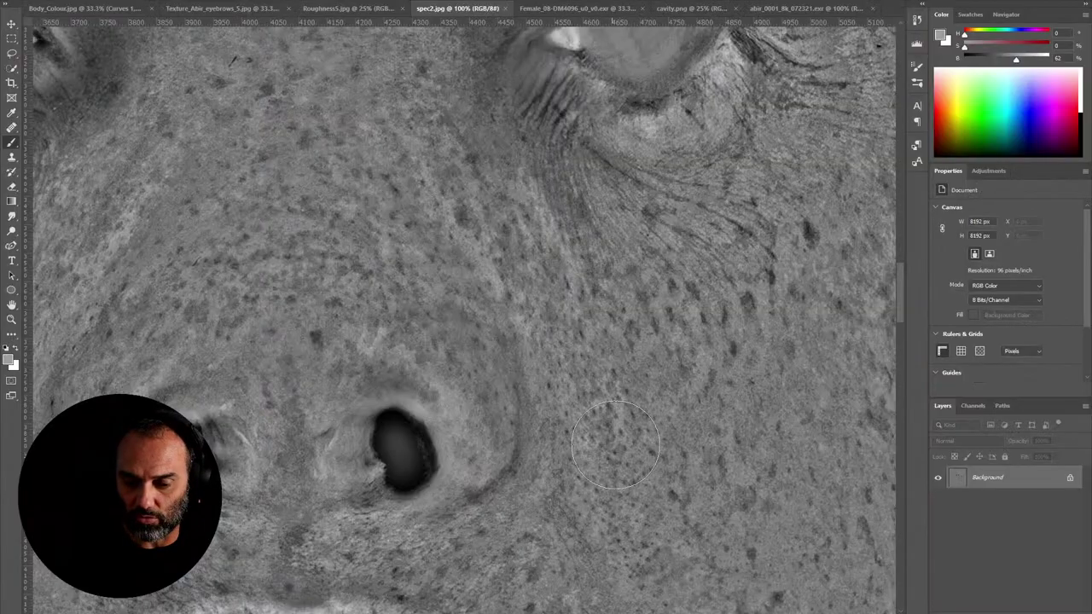
Step: Open the abir_0001_8k_072321.exr reference photo in Photoshop and study the skin highlights across the cheek and under the eye
left_click(787, 8)
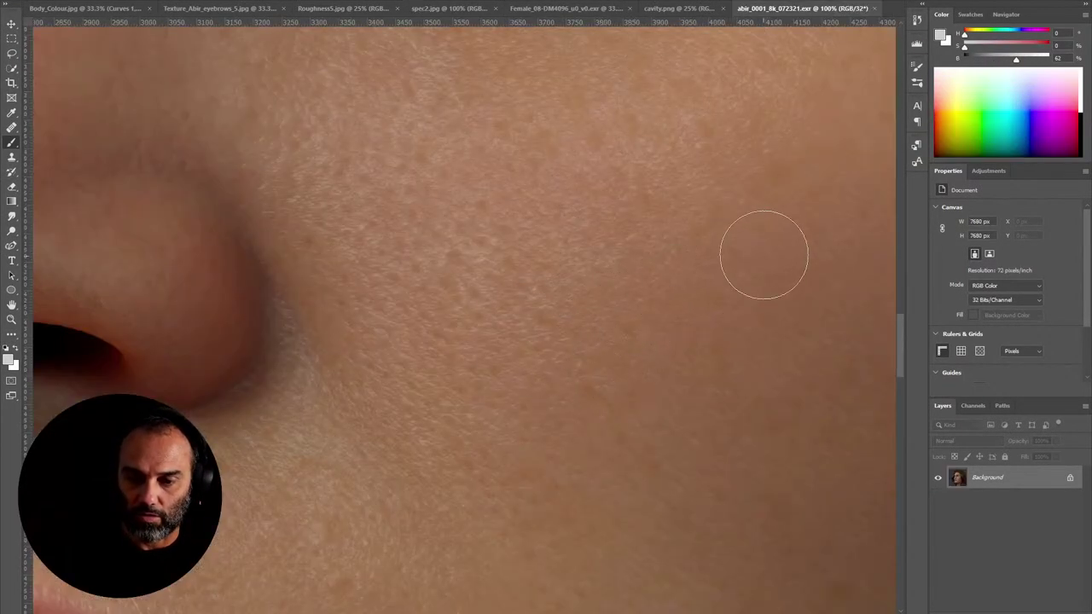
left_click_drag(753, 182, 614, 397)
mouse_move(457, 381)
left_mouse_down()
mouse_move(518, 393)
mouse_move(520, 375)
left_mouse_up()
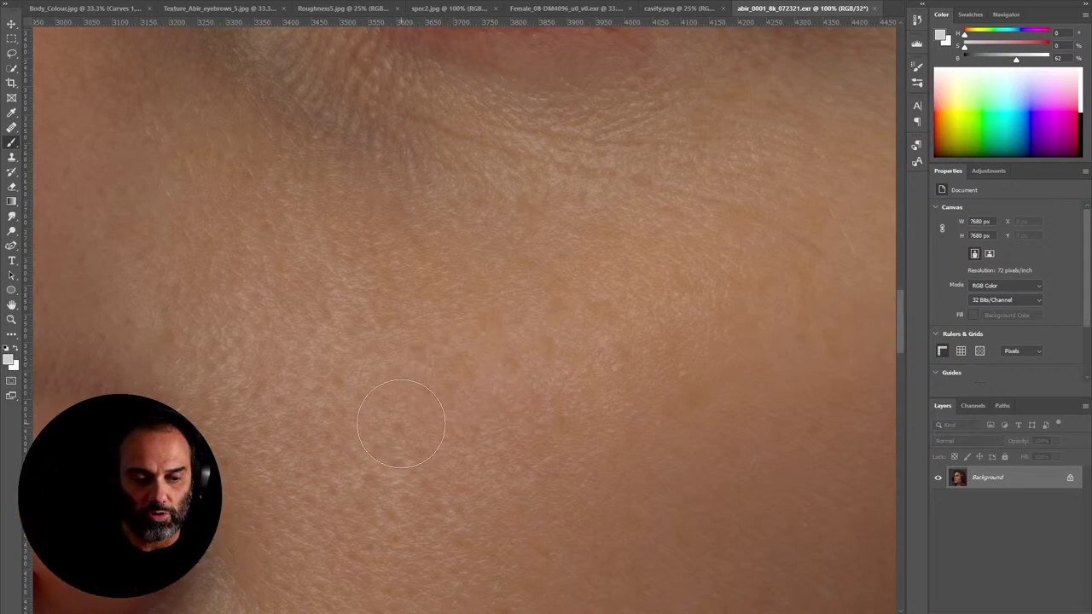
left_click_drag(470, 390, 309, 464)
mouse_move(529, 458)
left_mouse_down()
mouse_move(464, 443)
mouse_move(419, 407)
mouse_move(566, 339)
left_mouse_up()
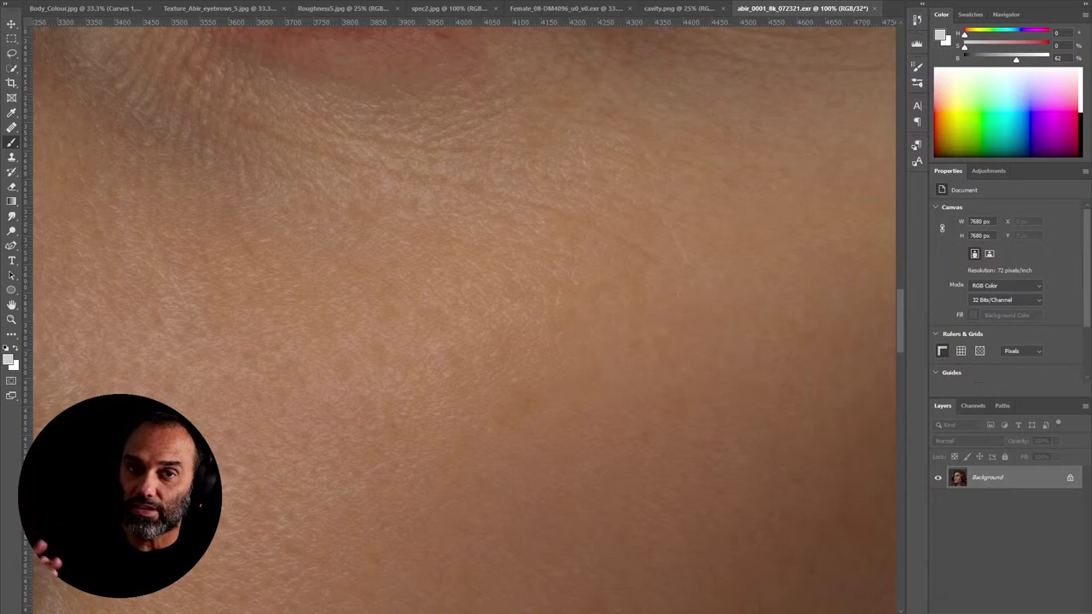
Step: Switch back to Marmoset Toolbag, add a third spot light facing the bust's shaded side and enlarge its Diameter
key("alt+Tab")
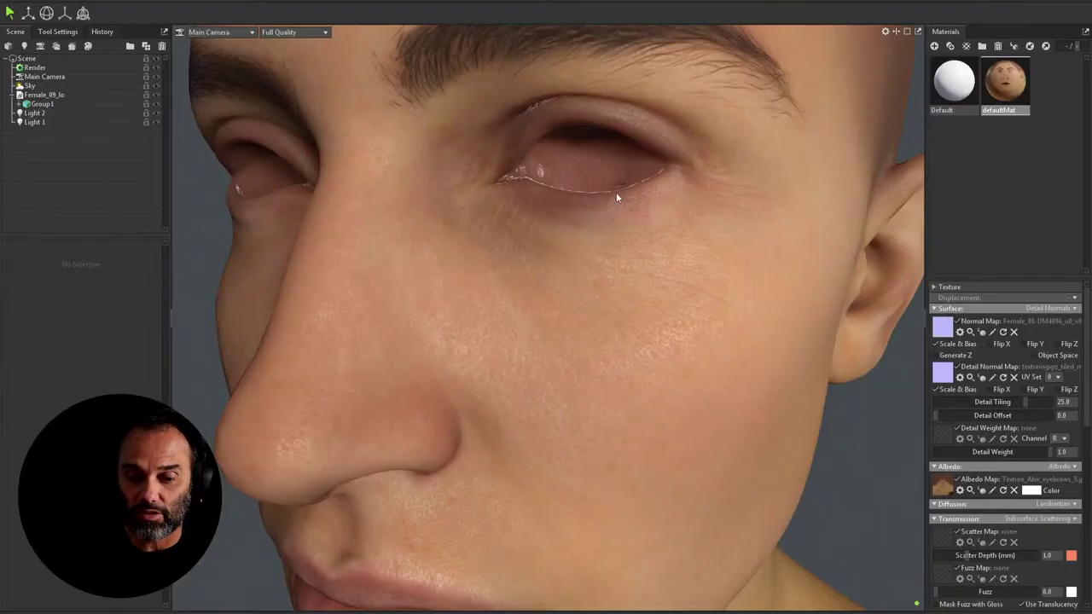
left_click_drag(616, 198, 763, 151)
scroll(763, 151, "down", 5)
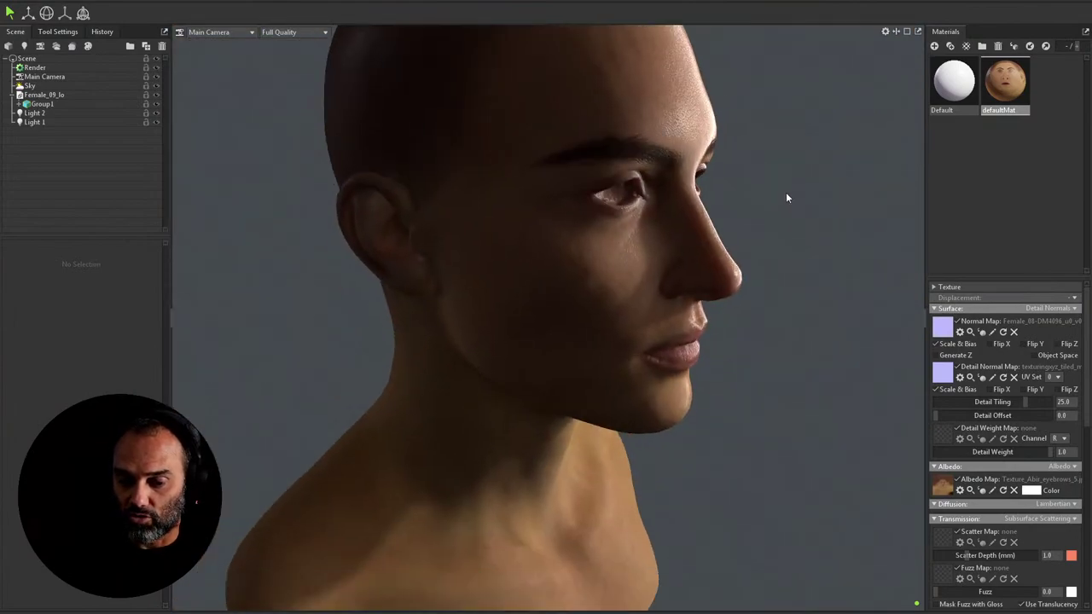
scroll(771, 154, "down", 5)
left_click_drag(753, 163, 773, 247)
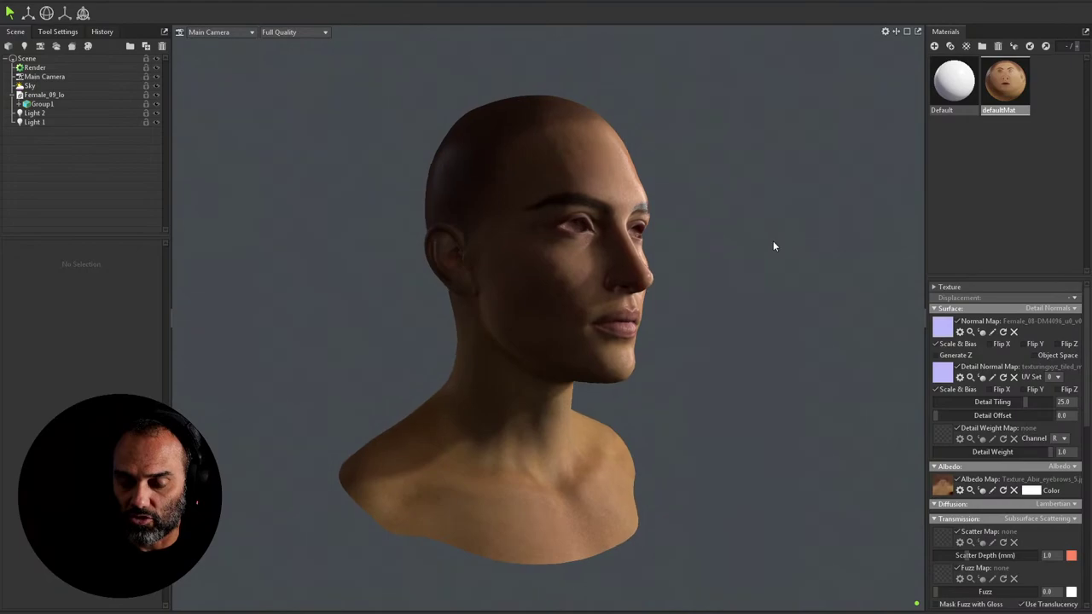
left_click_drag(545, 281, 517, 285)
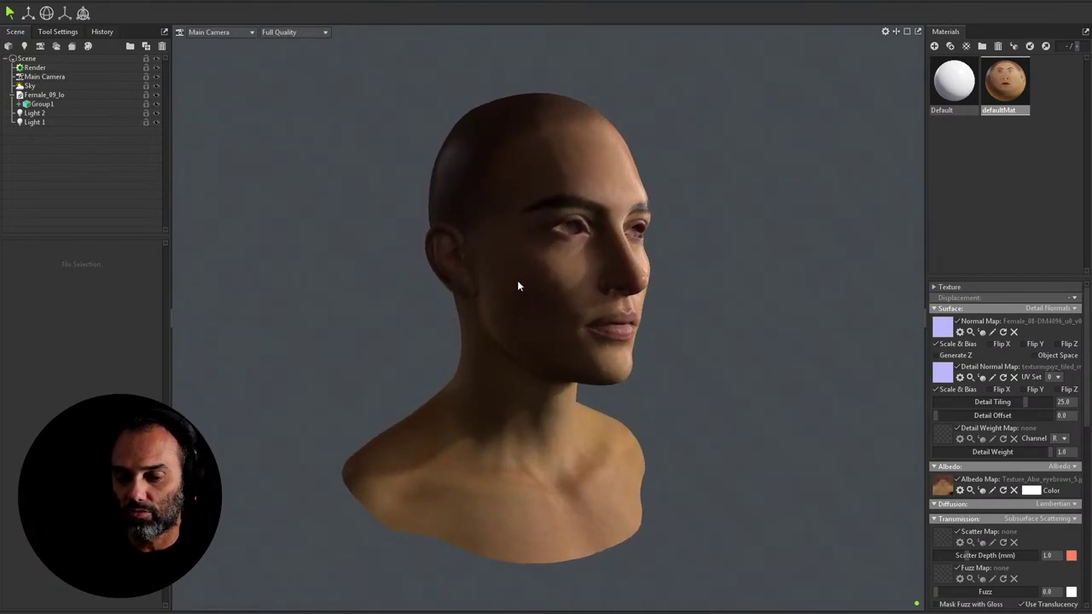
left_click(24, 45)
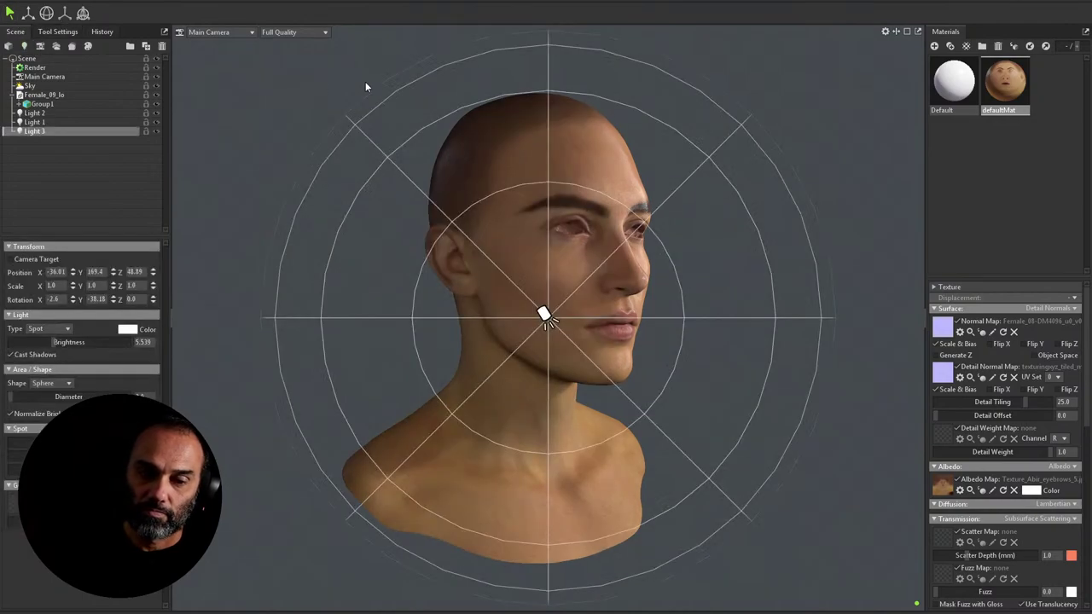
left_click_drag(771, 224, 706, 236)
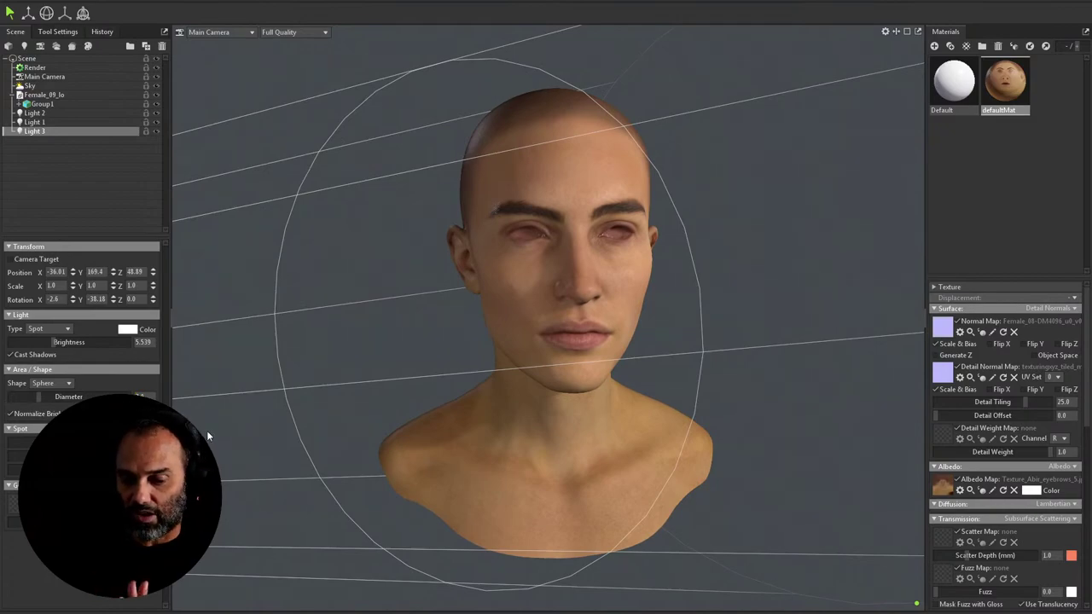
Step: Set the Brightness of Light 3 to 5 while checking the shaded side of the face
mouse_move(51, 342)
left_mouse_down()
mouse_move(17, 345)
mouse_move(50, 348)
left_mouse_up()
left_click_drag(533, 424, 697, 302)
scroll(762, 344, "up", 5)
left_click_drag(763, 344, 483, 378)
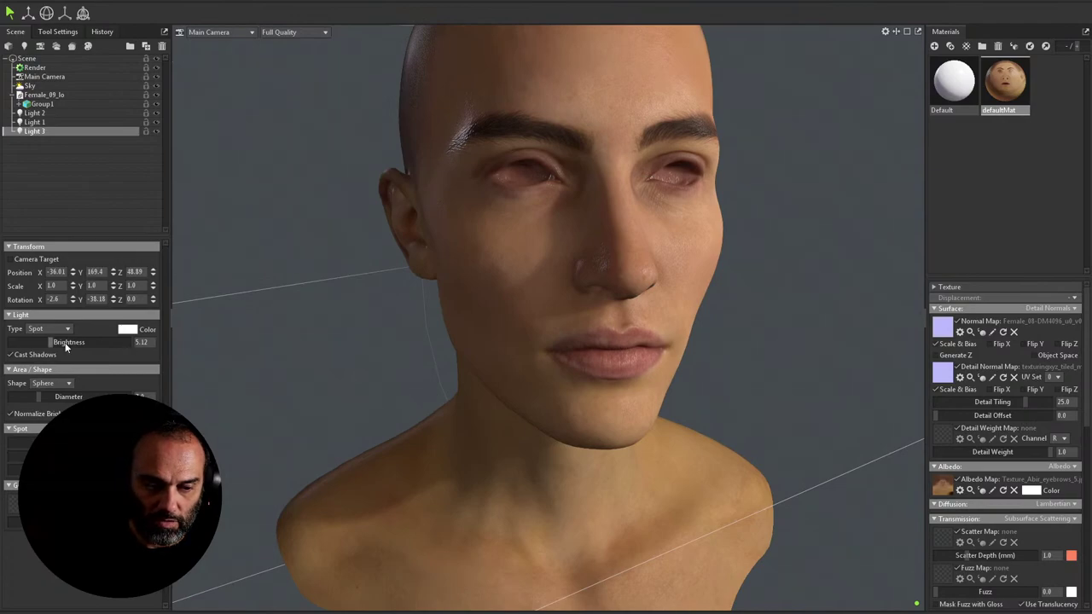
mouse_move(106, 342)
left_mouse_down()
mouse_move(212, 348)
mouse_move(102, 339)
left_mouse_up()
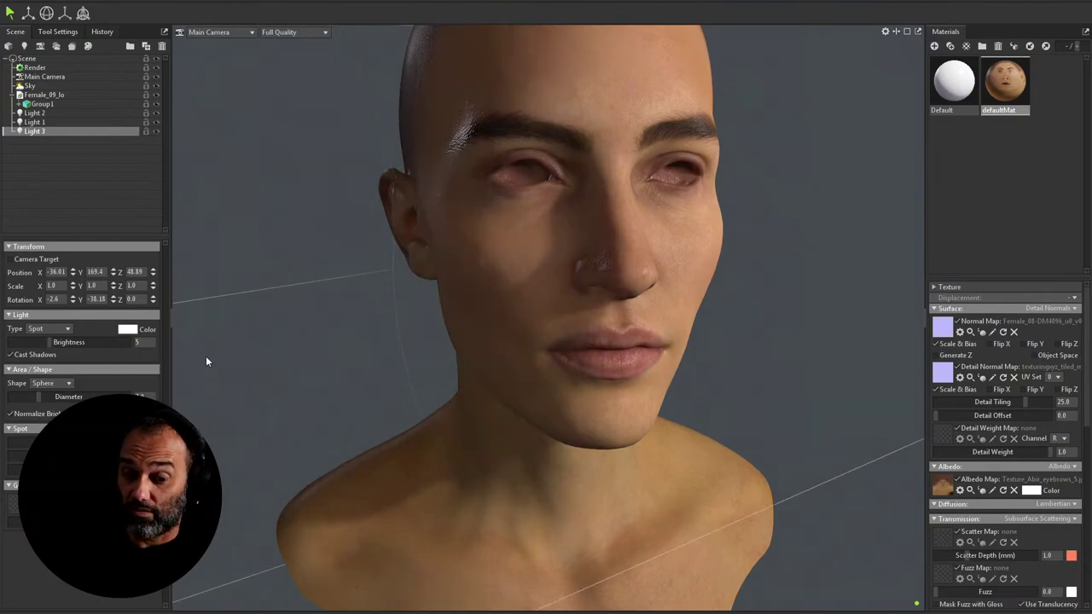
Step: Tint Light 3 a pale pink-magenta, hex efa6ee, and check the tint from the front of the face
left_click(127, 329)
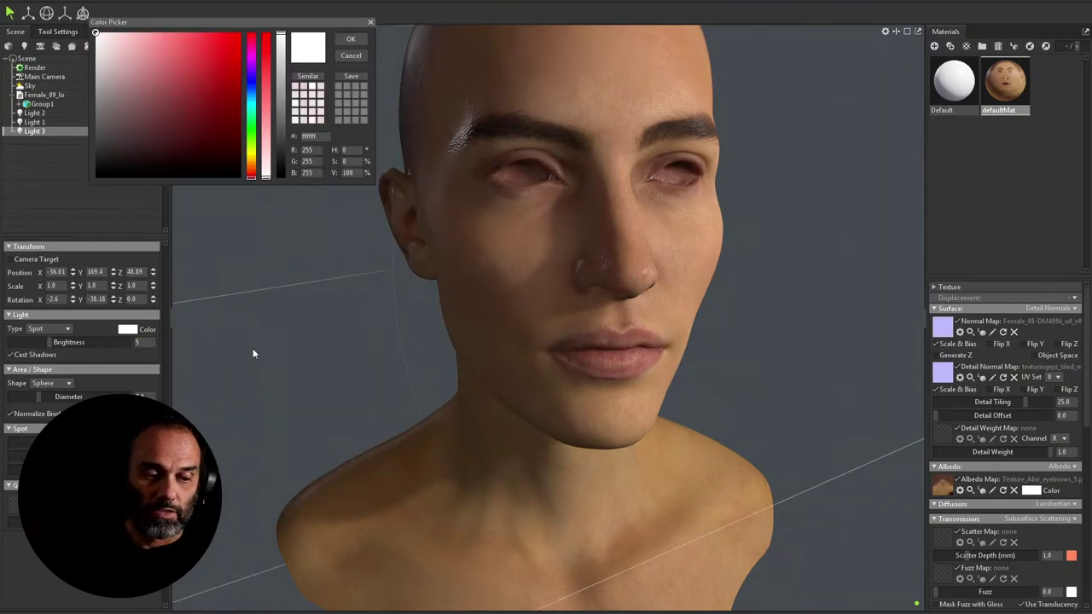
left_click(252, 57)
left_click_drag(159, 56, 153, 40)
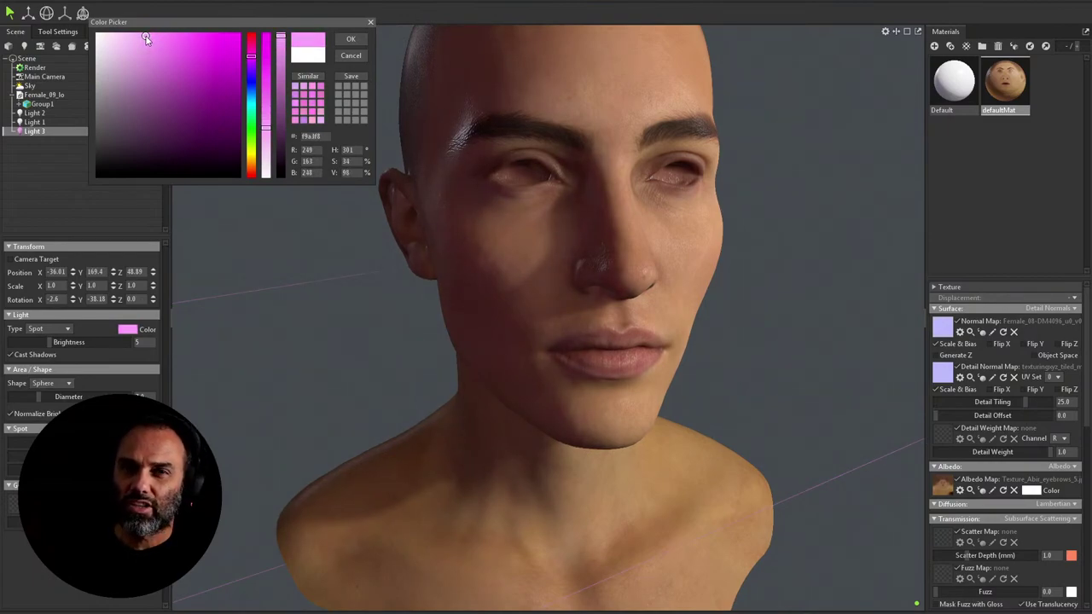
left_click_drag(143, 40, 141, 43)
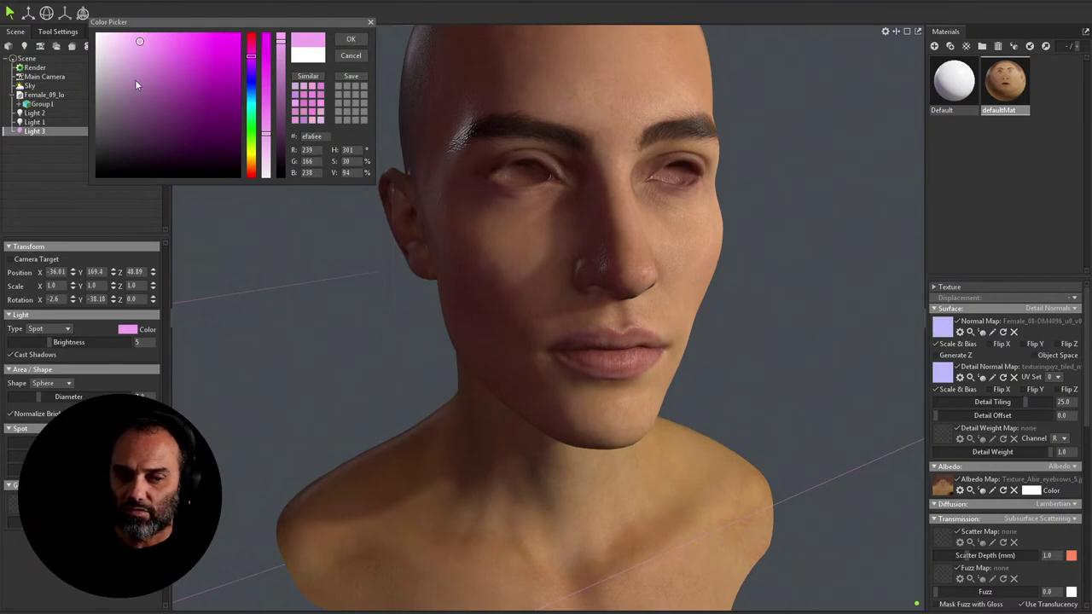
left_click(350, 39)
left_click_drag(765, 205, 696, 231)
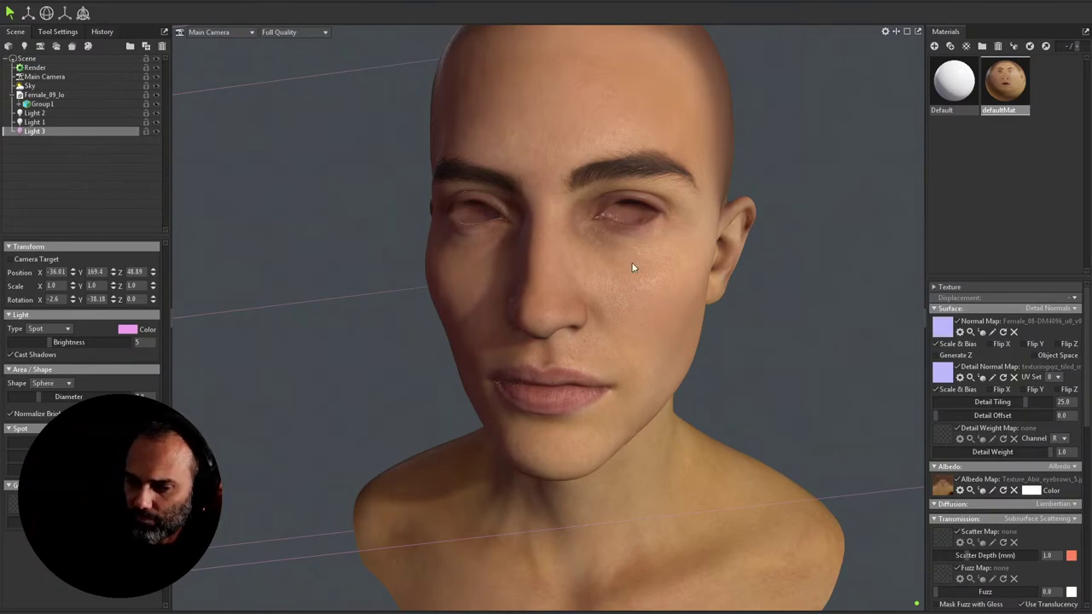
left_click_drag(634, 311, 672, 259)
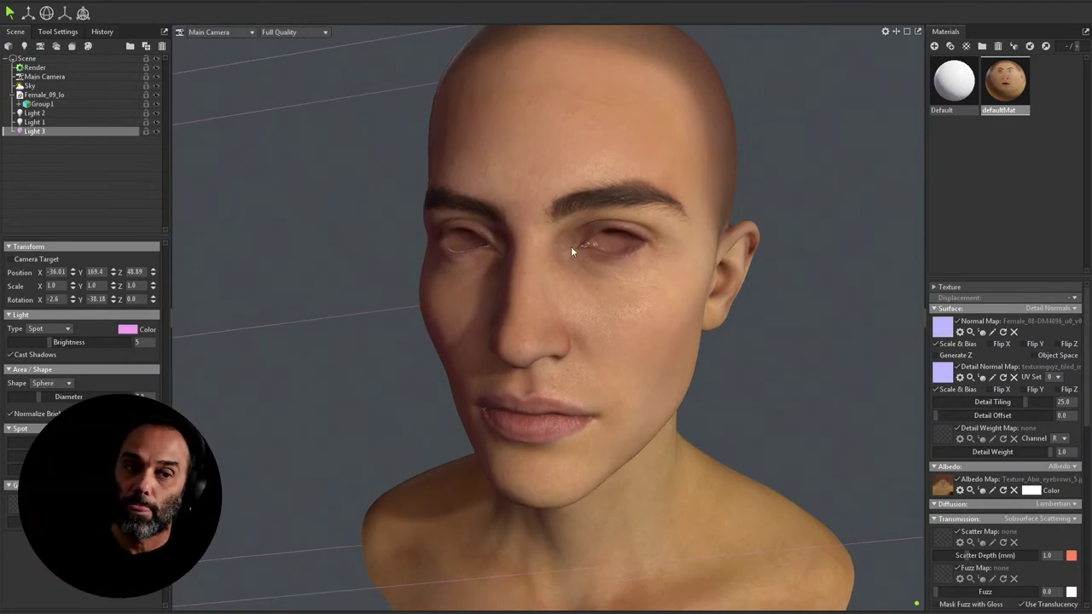
Step: Select the Main Camera, narrow its field of view and reframe the face
left_click(119, 77)
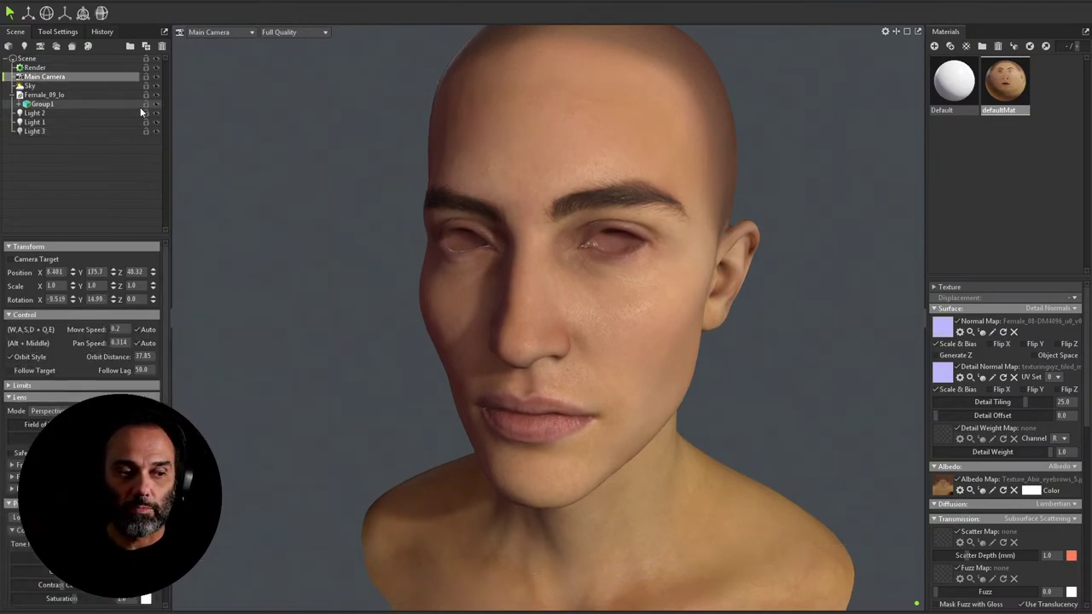
scroll(81, 341, "down", 2)
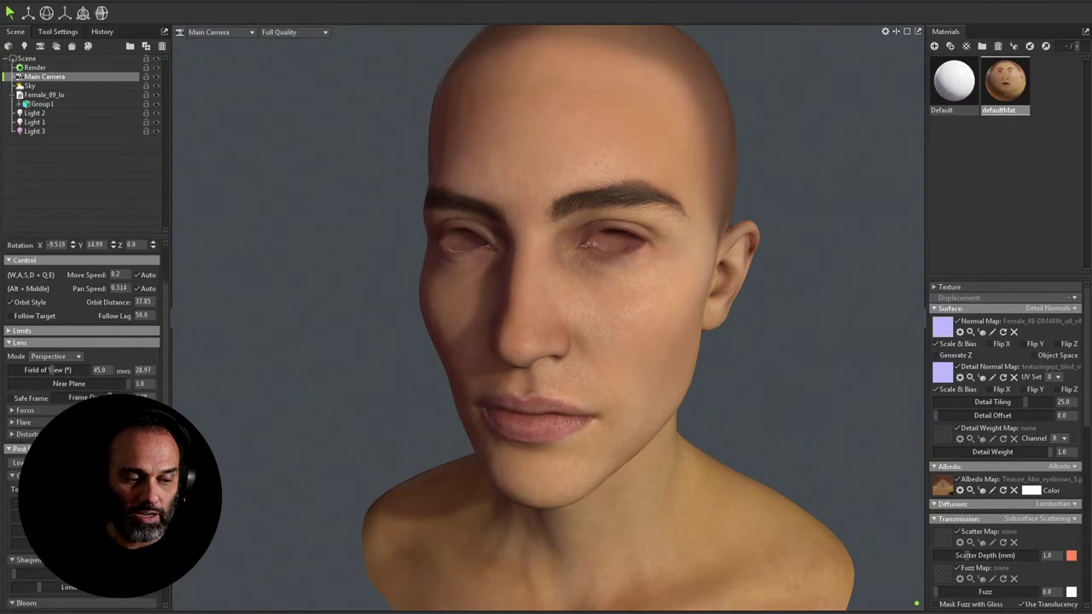
scroll(128, 343, "up", 2)
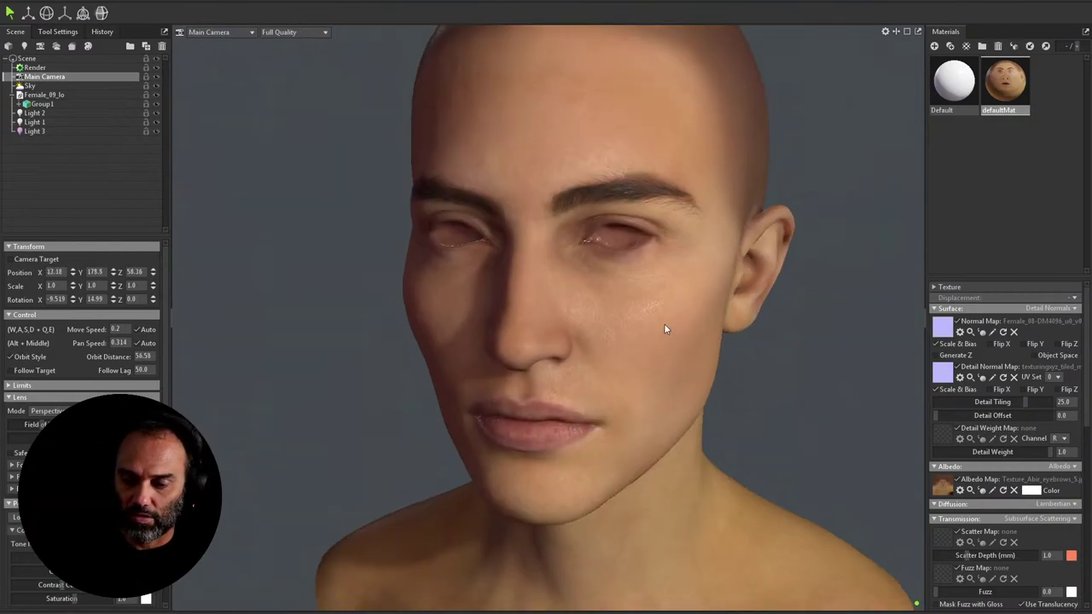
Step: Examine the whole bust and the face under all three lights from several distances and slightly different angles
scroll(664, 327, "down", 4)
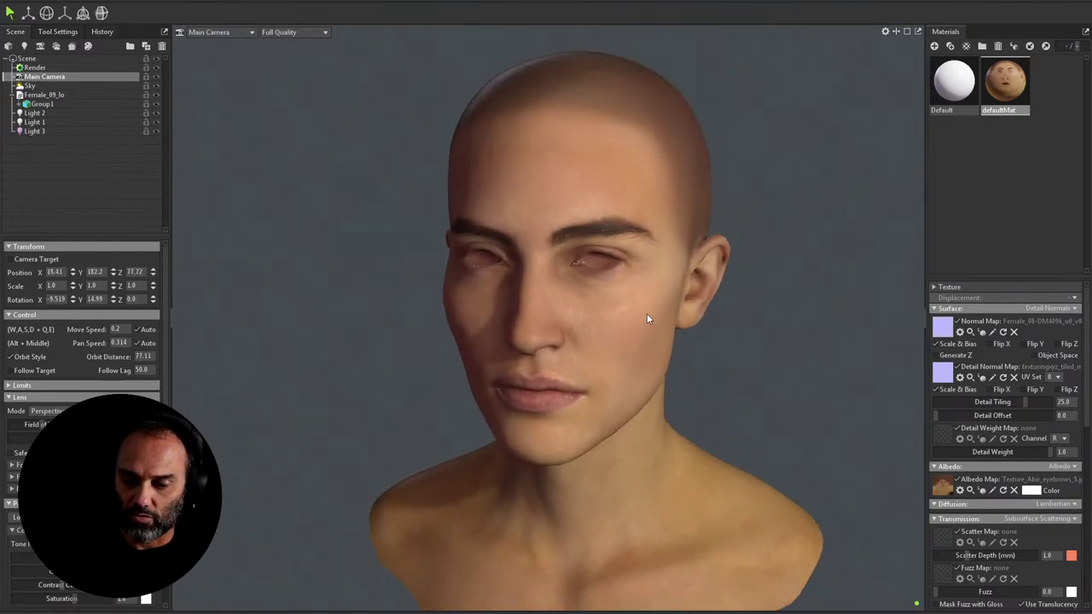
left_click_drag(641, 313, 653, 310)
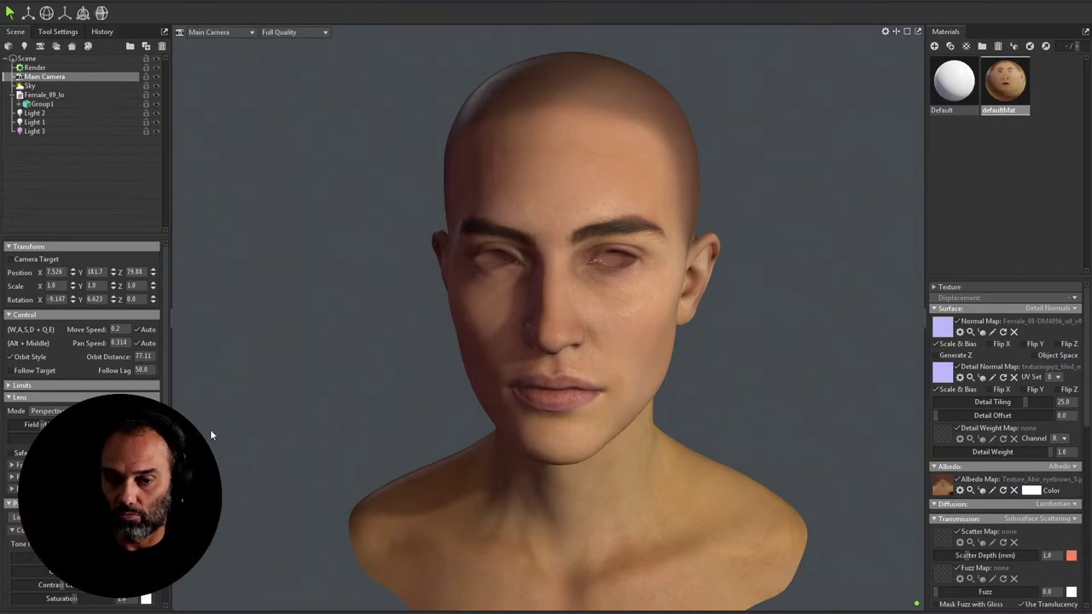
scroll(273, 429, "up", 3)
scroll(688, 351, "down", 5)
mouse_move(688, 352)
left_mouse_down()
mouse_move(669, 362)
mouse_move(669, 344)
left_mouse_up()
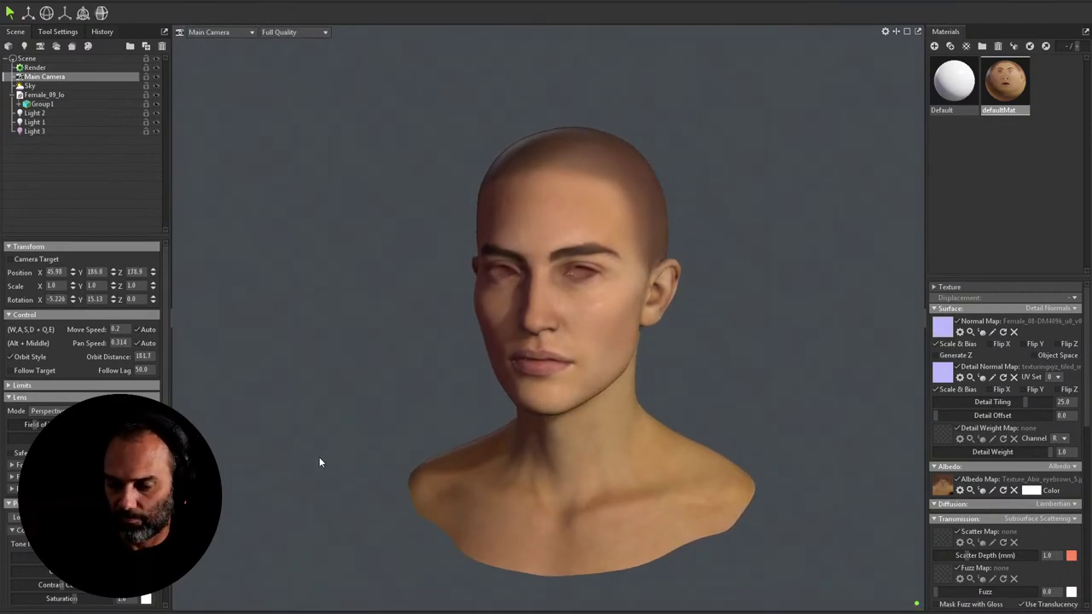
scroll(632, 453, "down", 5)
scroll(700, 356, "up", 6)
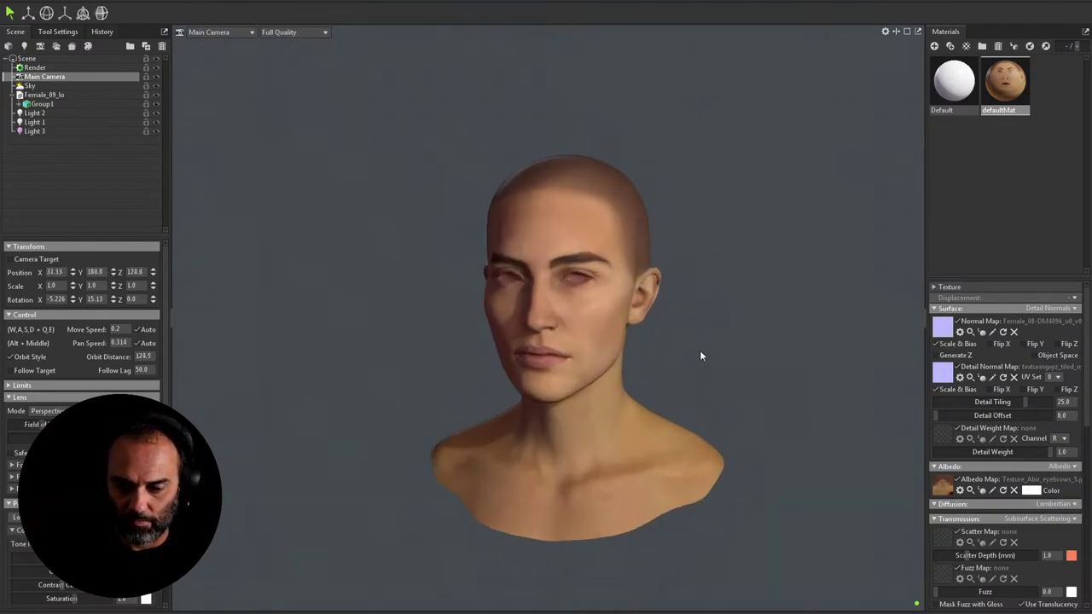
scroll(699, 356, "up", 5)
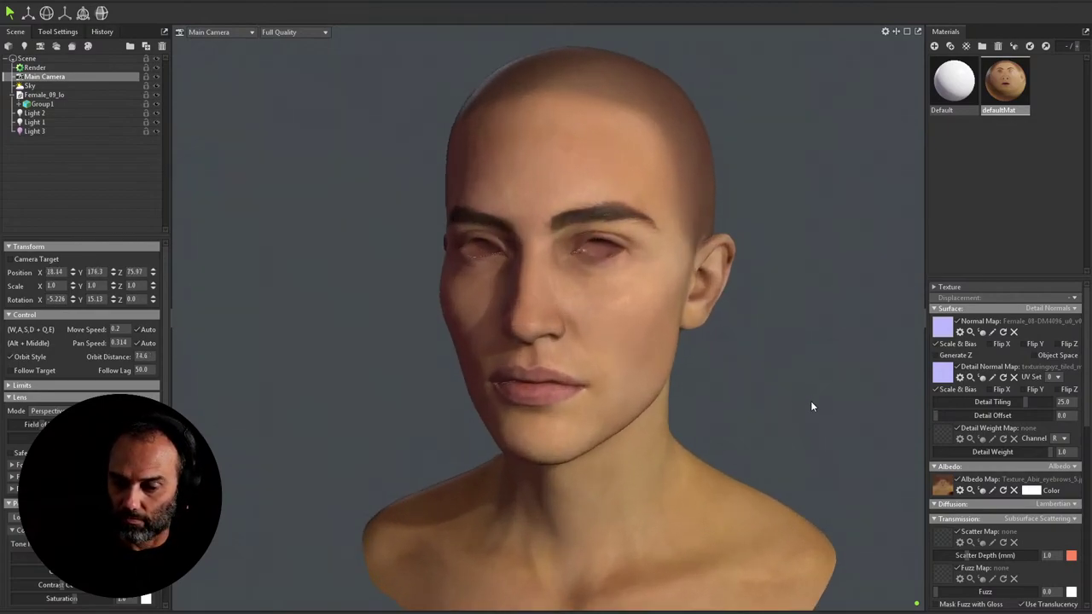
left_click_drag(711, 407, 732, 408)
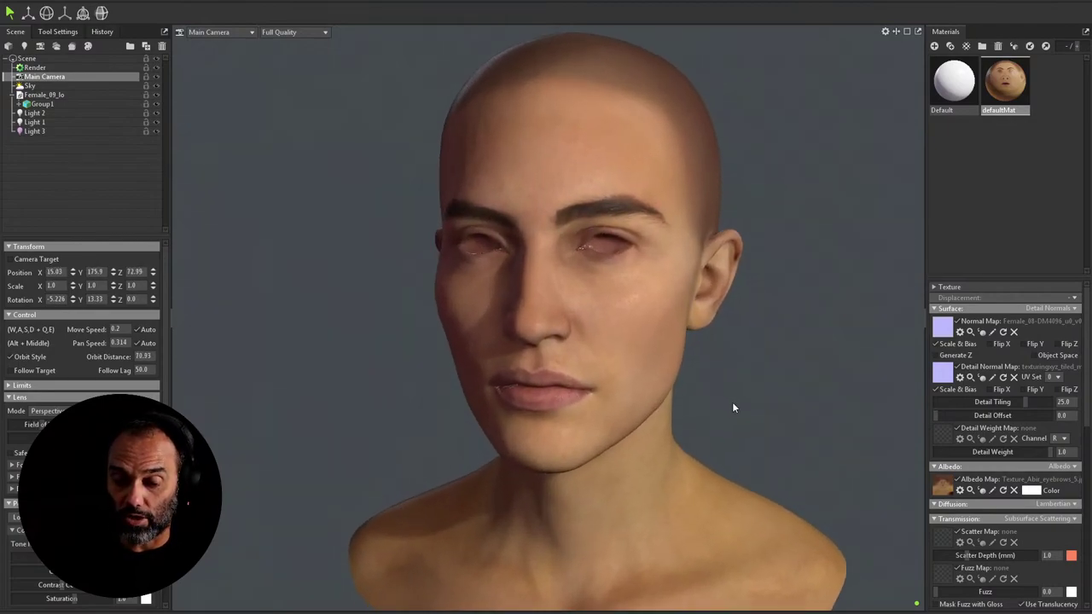
Step: Try ACES tone mapping on the Main Camera with the face framed closer
scroll(737, 418, "up", 1)
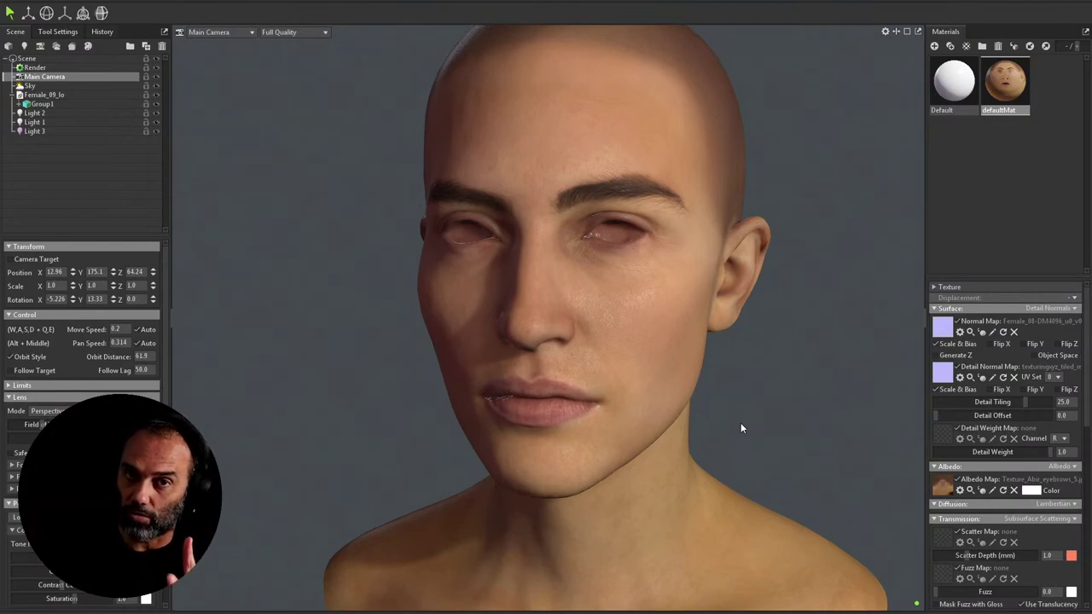
left_click_drag(585, 420, 638, 400)
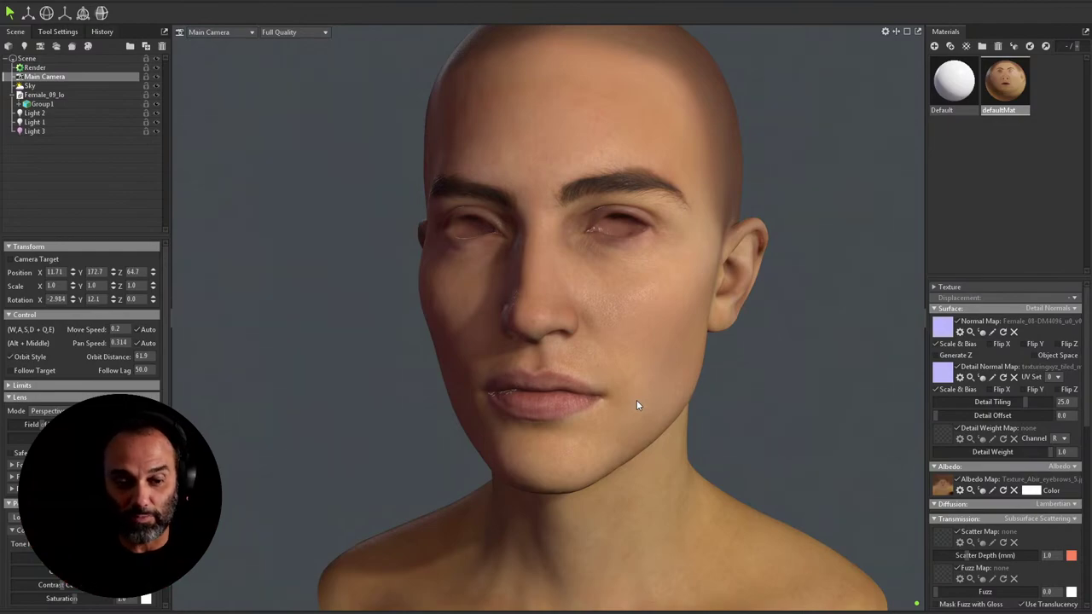
left_click_drag(730, 397, 713, 406)
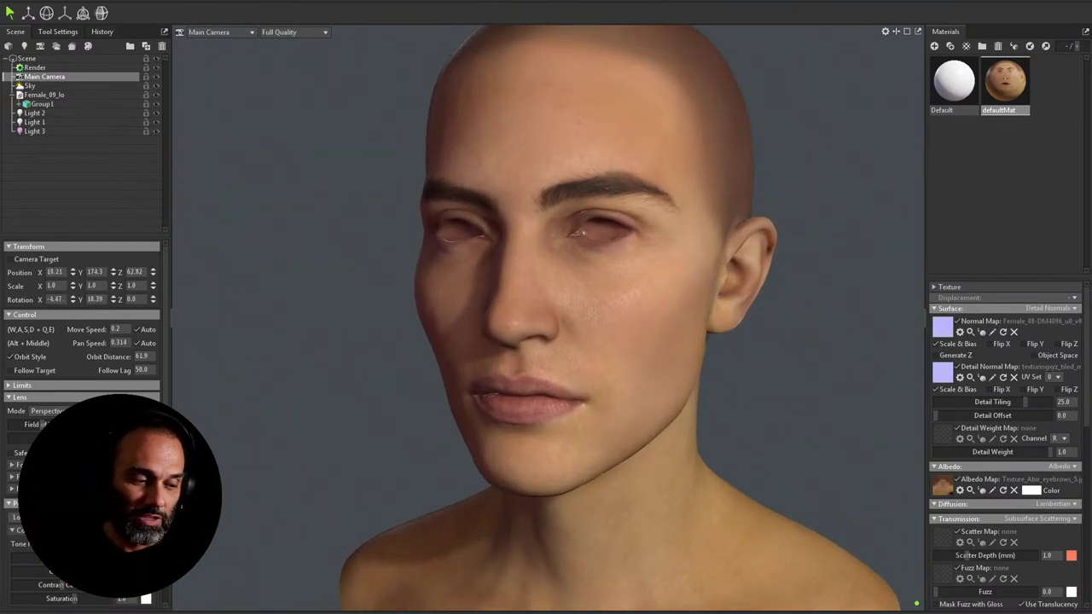
scroll(81, 341, "down", 5)
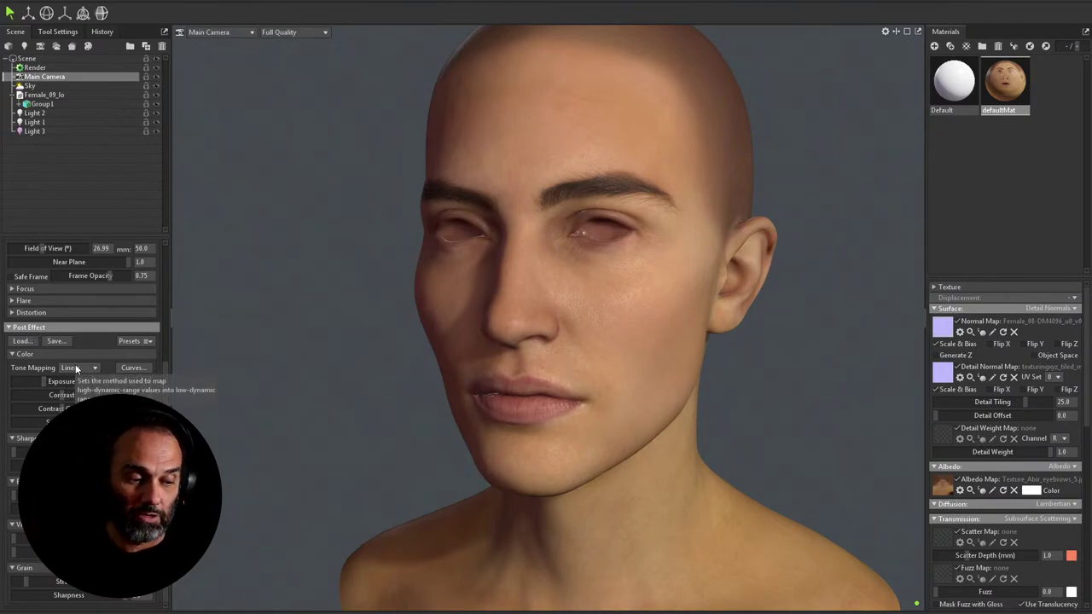
left_click(75, 368)
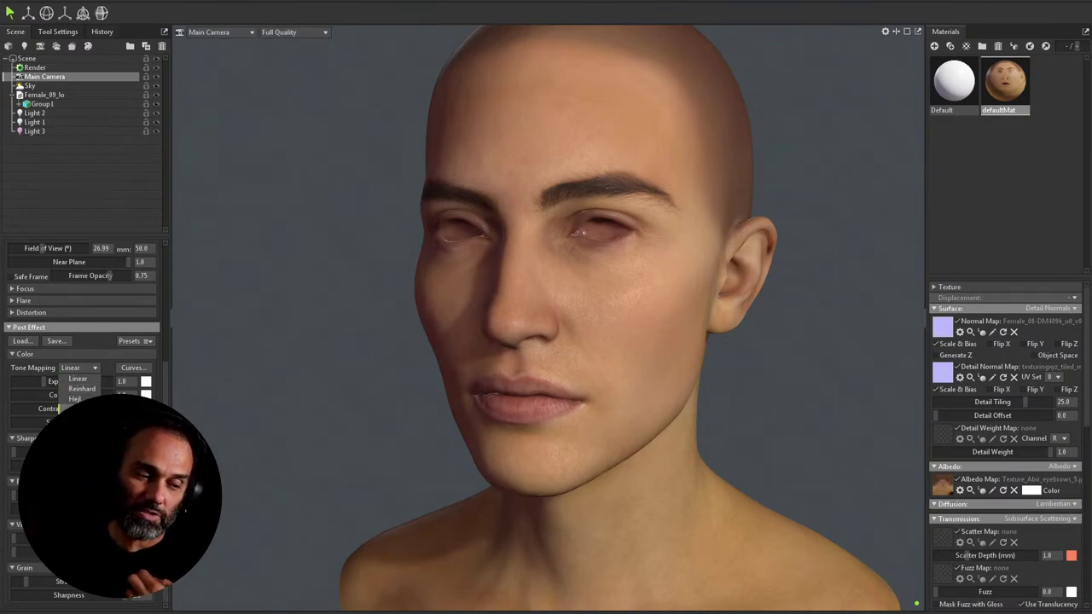
left_click(77, 409)
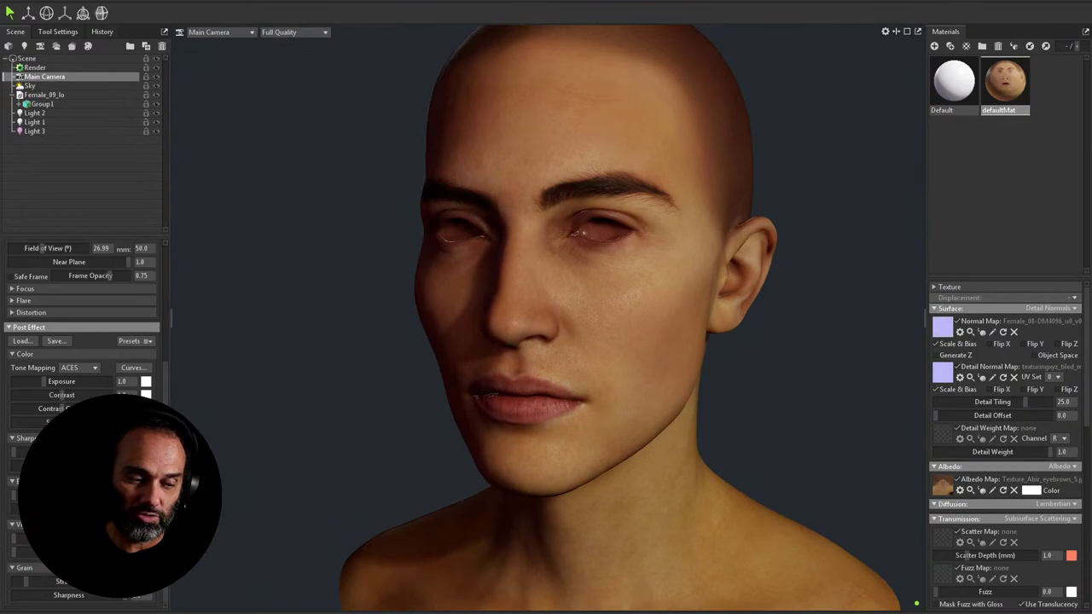
Step: Compare Hejl and Reinhard tone mapping on the Main Camera and settle on Hejl
left_click(85, 369)
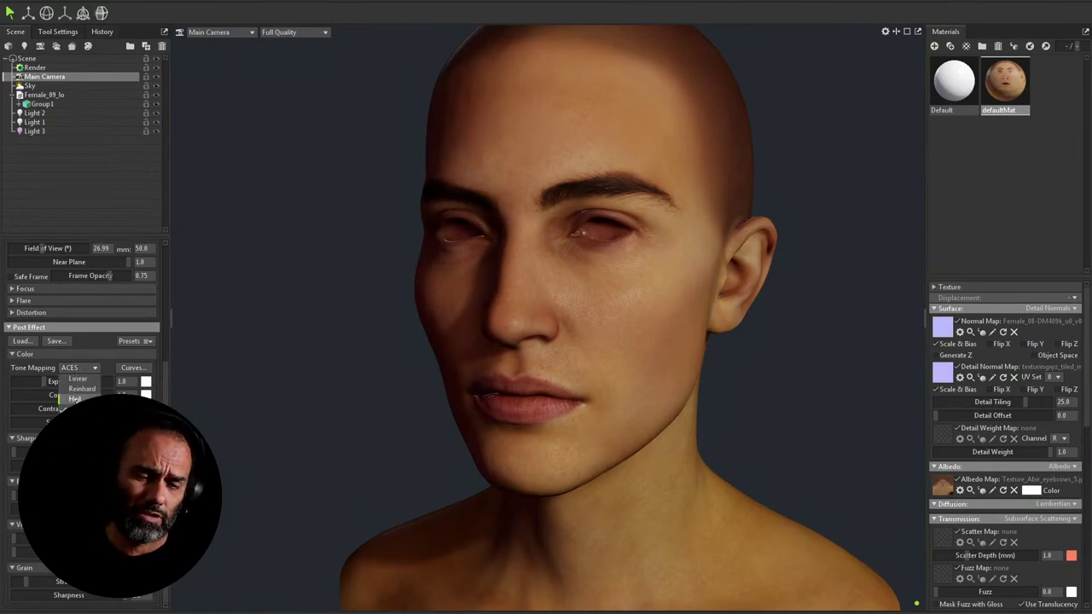
left_click(77, 398)
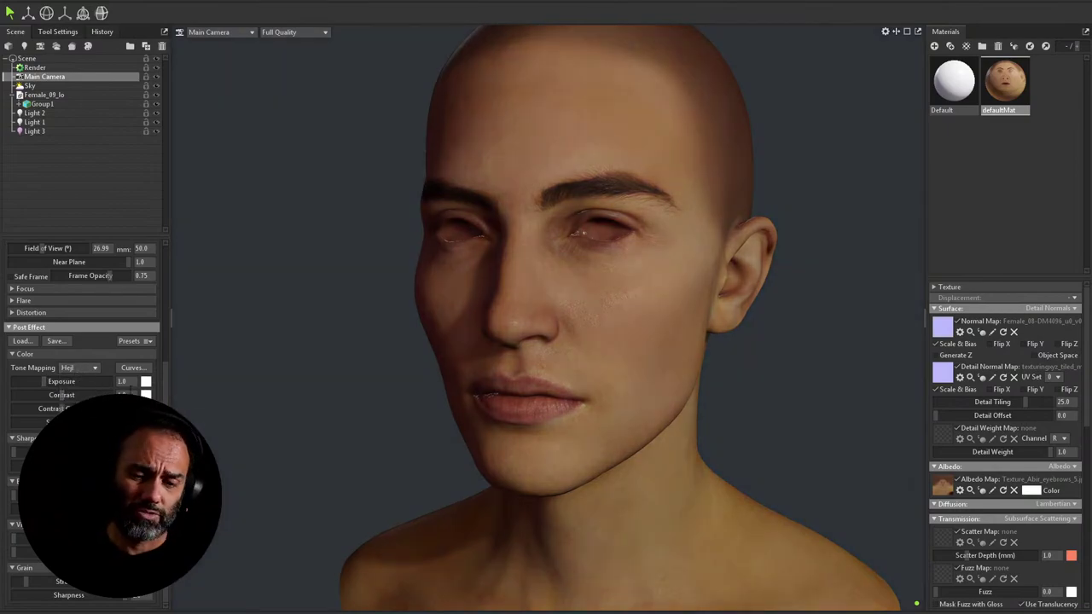
left_click(83, 368)
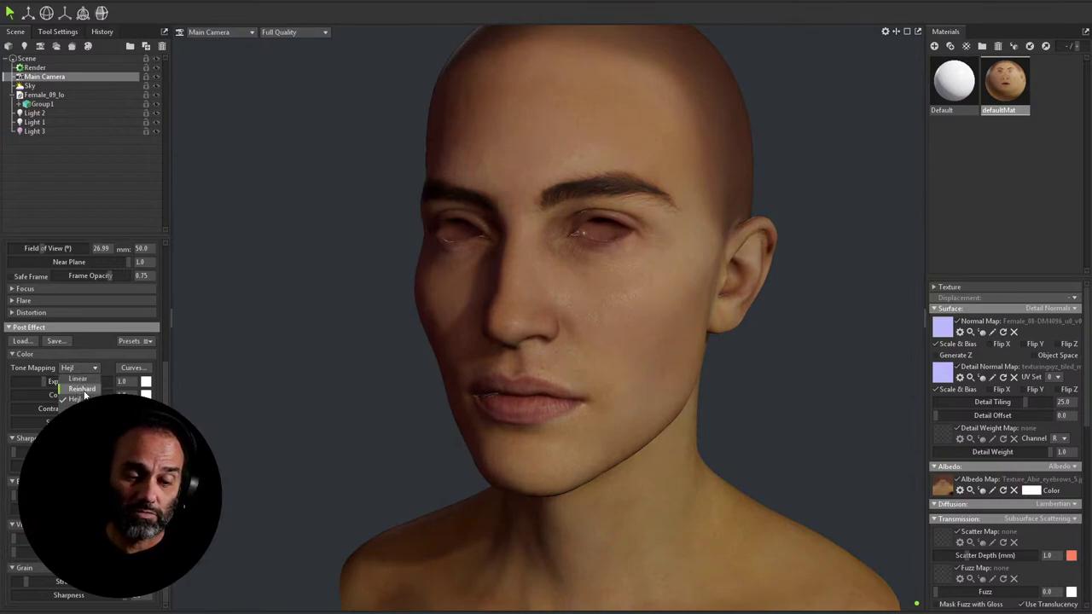
left_click(83, 390)
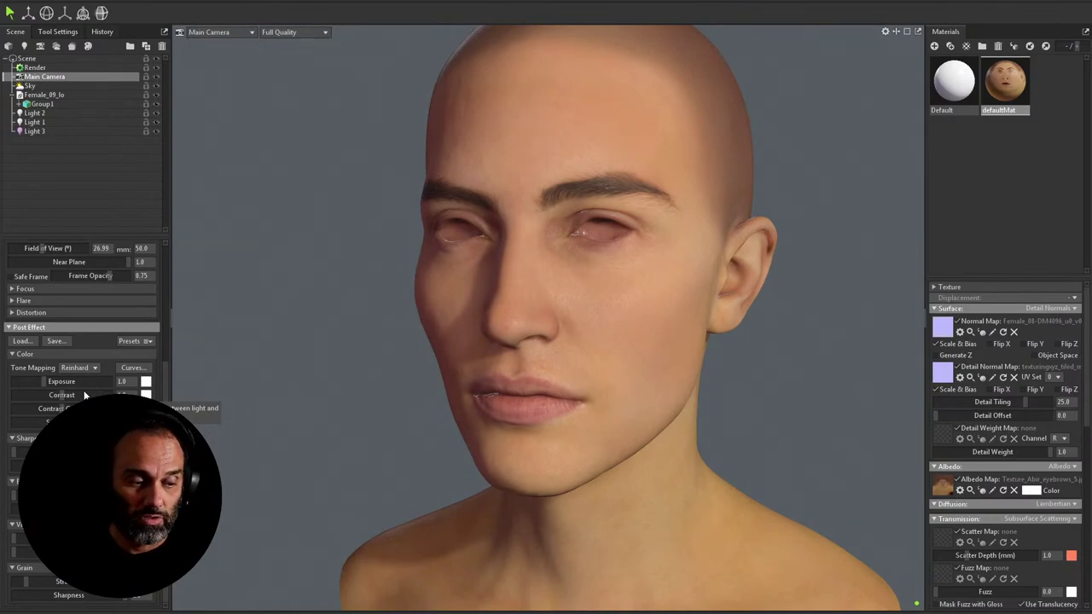
left_click(78, 368)
left_click(86, 400)
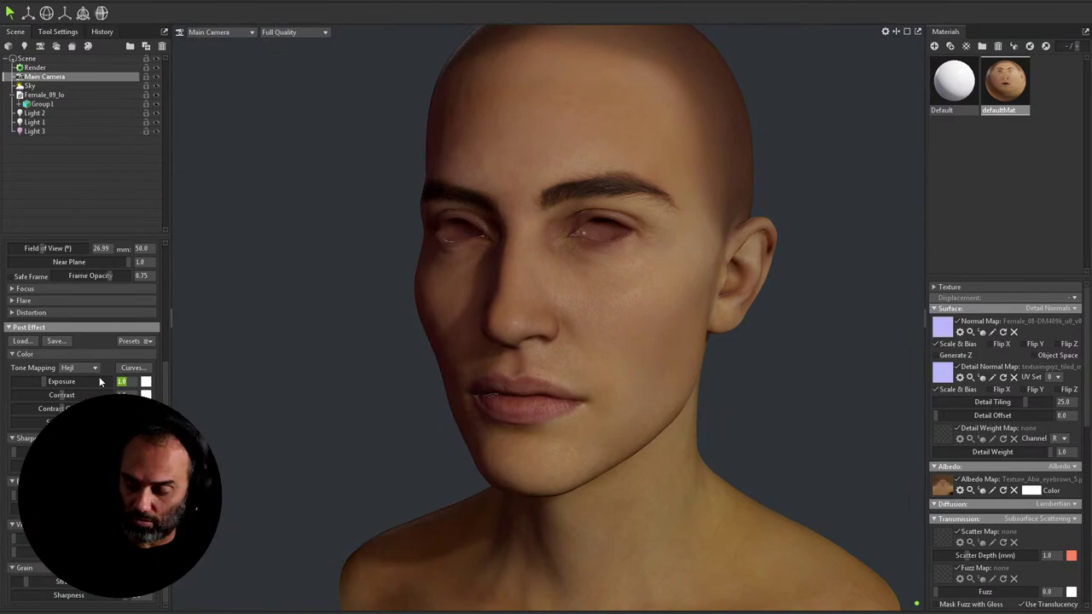
Step: Set the Main Camera's Exposure to 1.5
key("BackSpace")
type("5")
key("Return")
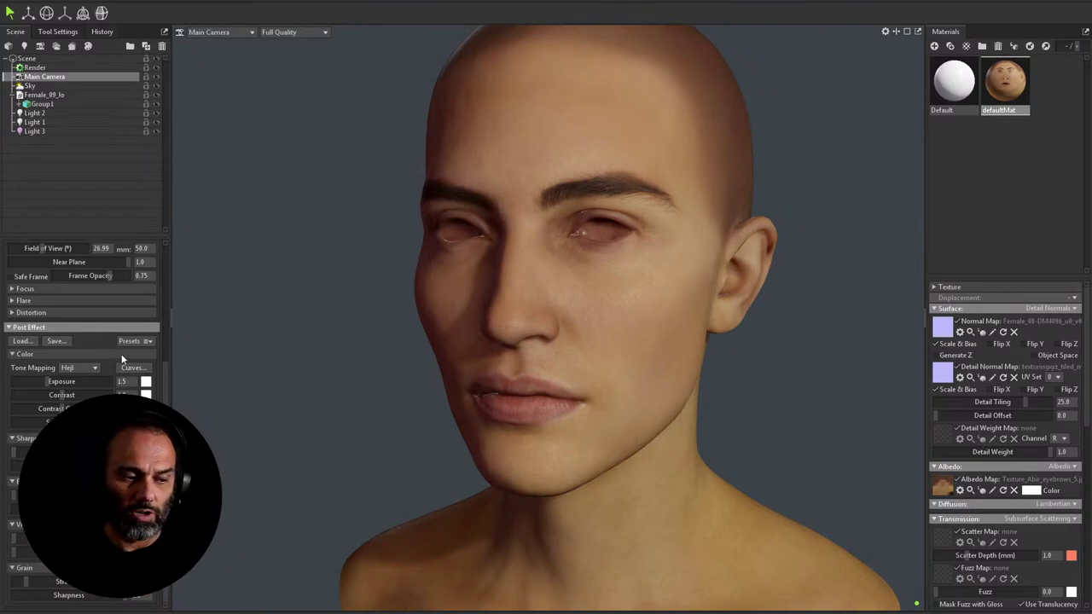
Step: Tint Light 2 light blue, hex 98d2f9, after trying a cyan and a more saturated blue
scroll(109, 366, "up", 4)
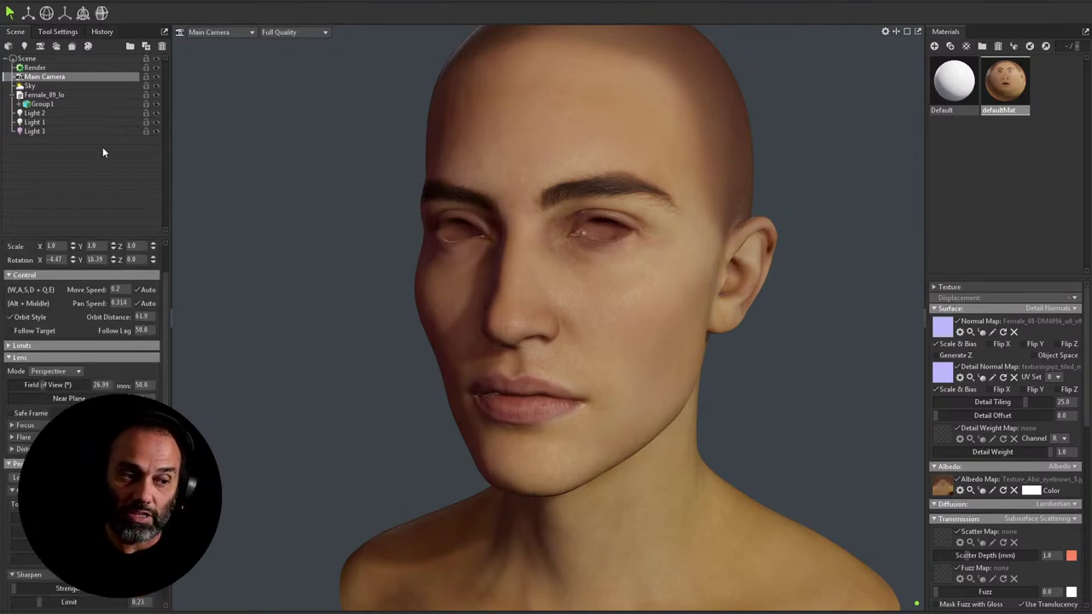
left_click(53, 111)
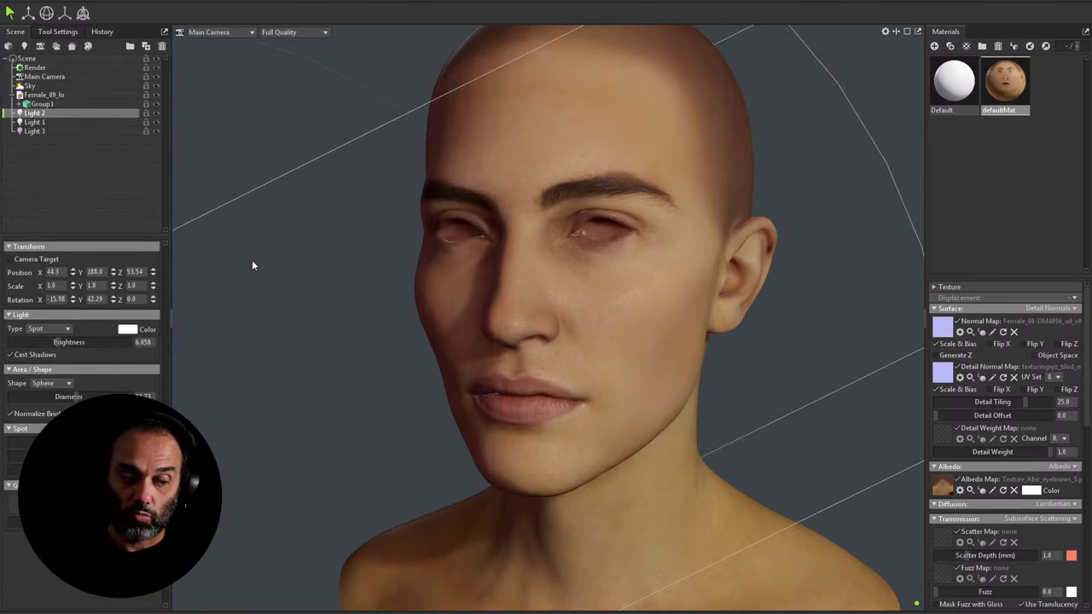
left_click(128, 329)
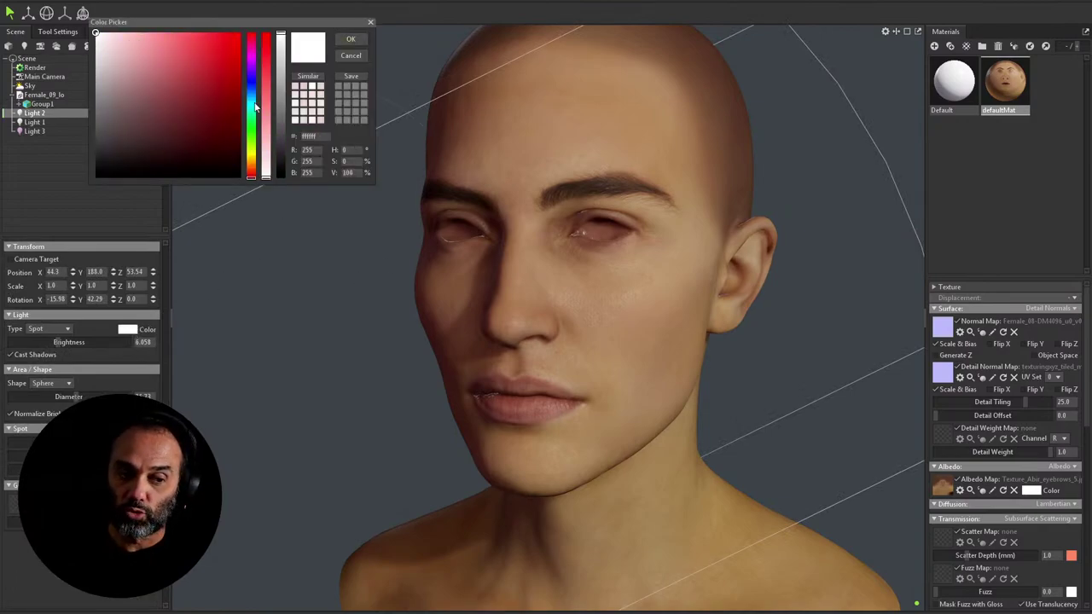
left_click(251, 104)
left_click(124, 37)
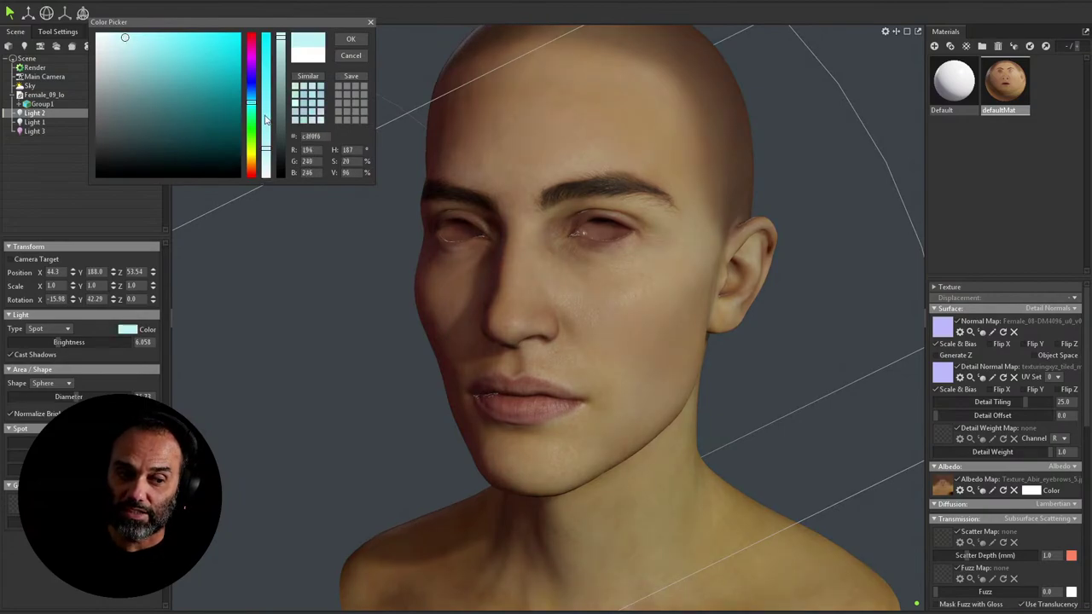
left_click_drag(251, 101, 252, 94)
mouse_move(131, 39)
left_mouse_down()
mouse_move(122, 31)
mouse_move(204, 38)
mouse_move(232, 74)
mouse_move(219, 43)
left_mouse_up()
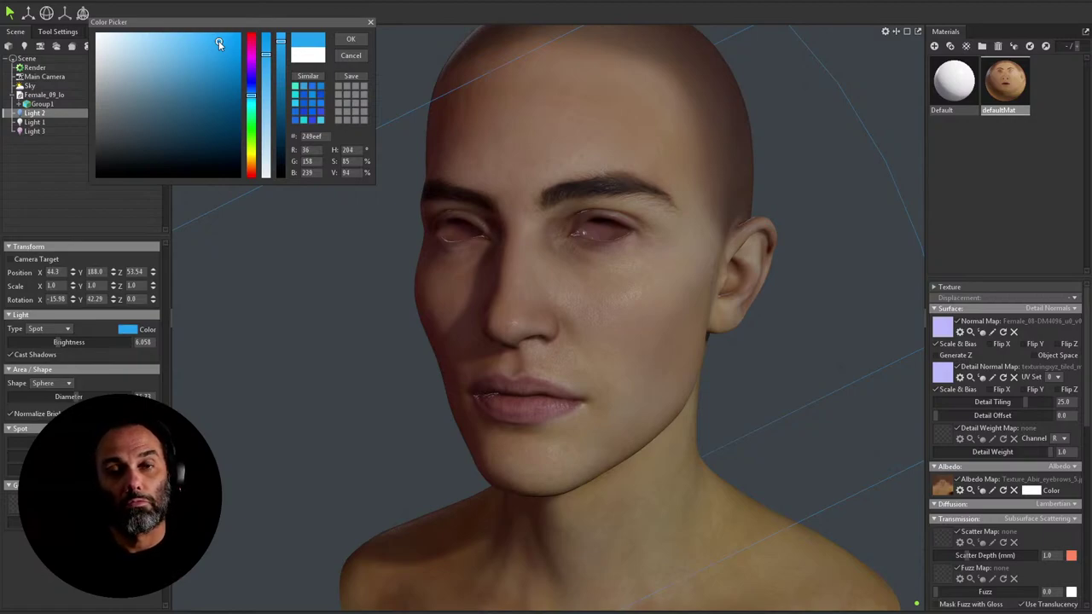
left_click_drag(167, 45, 152, 38)
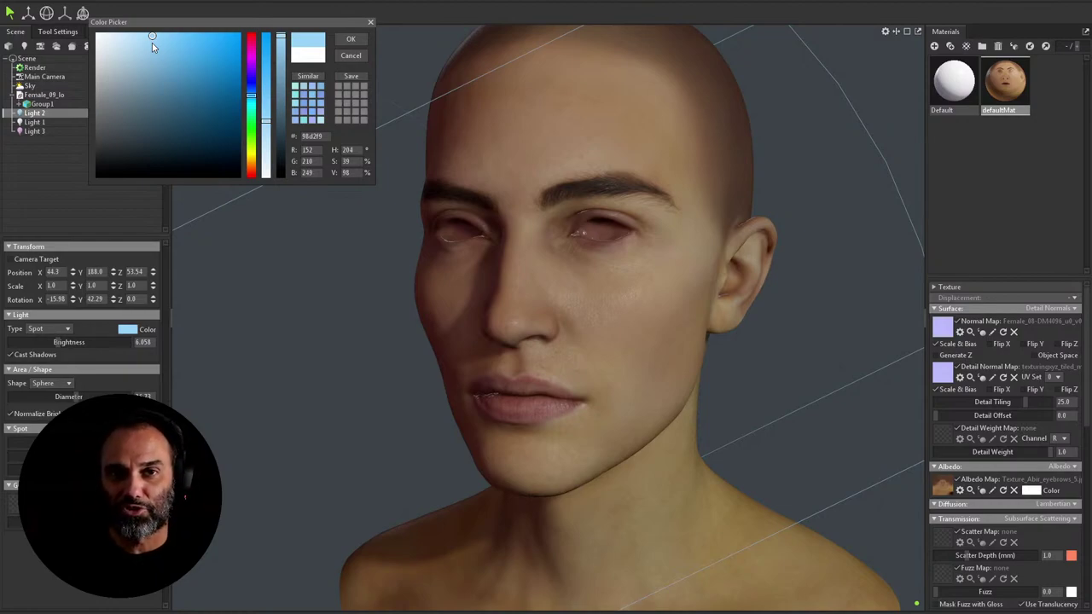
left_click(352, 40)
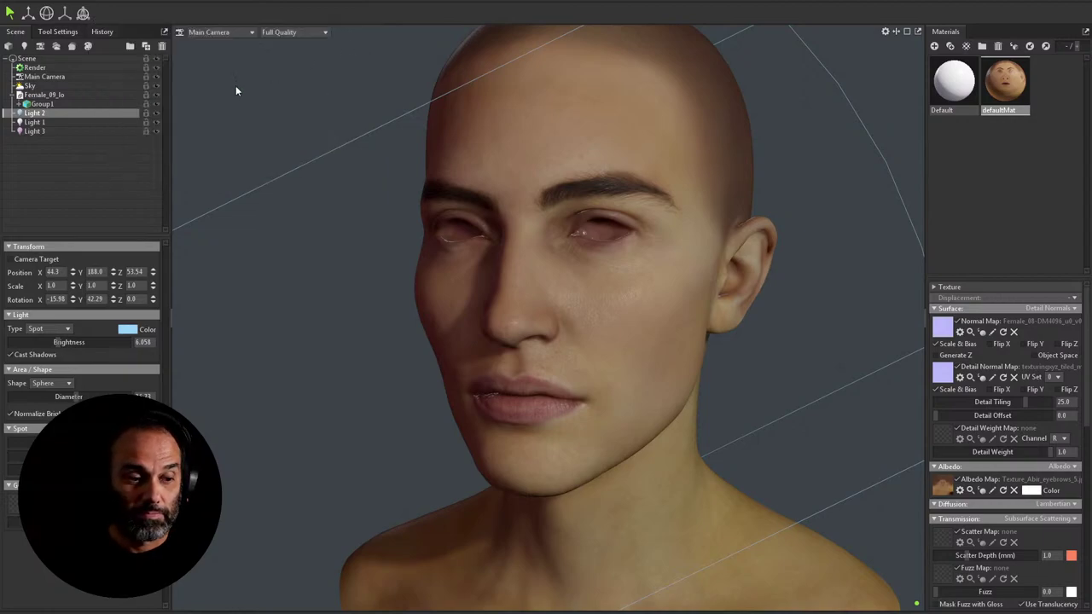
Step: Tint Light 1 a very pale blue, hex dce3fa
left_click(50, 120)
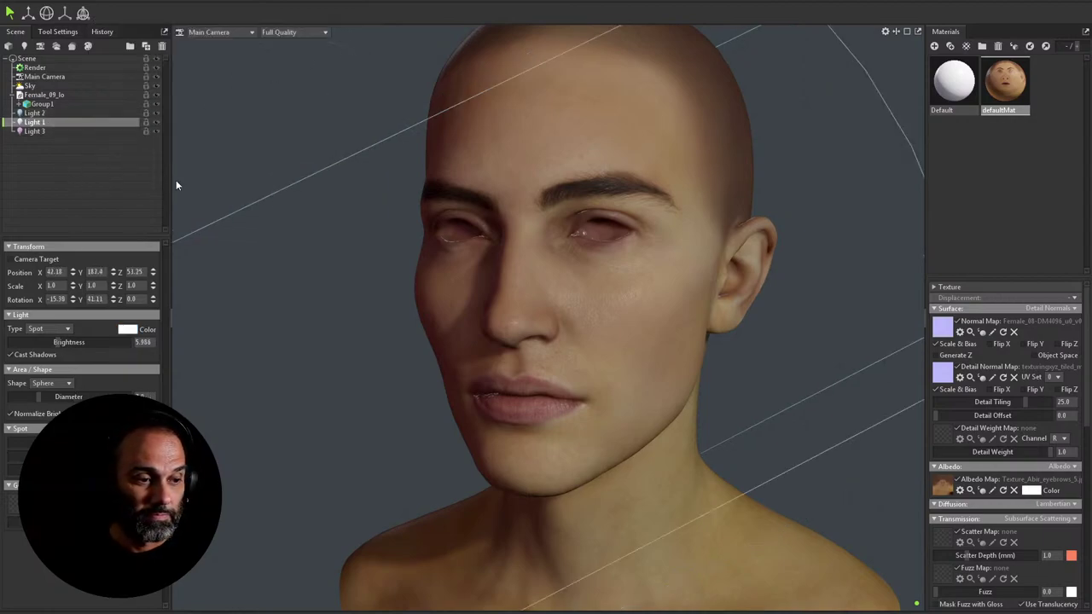
left_click(128, 331)
left_click(252, 86)
left_click_drag(114, 37, 116, 39)
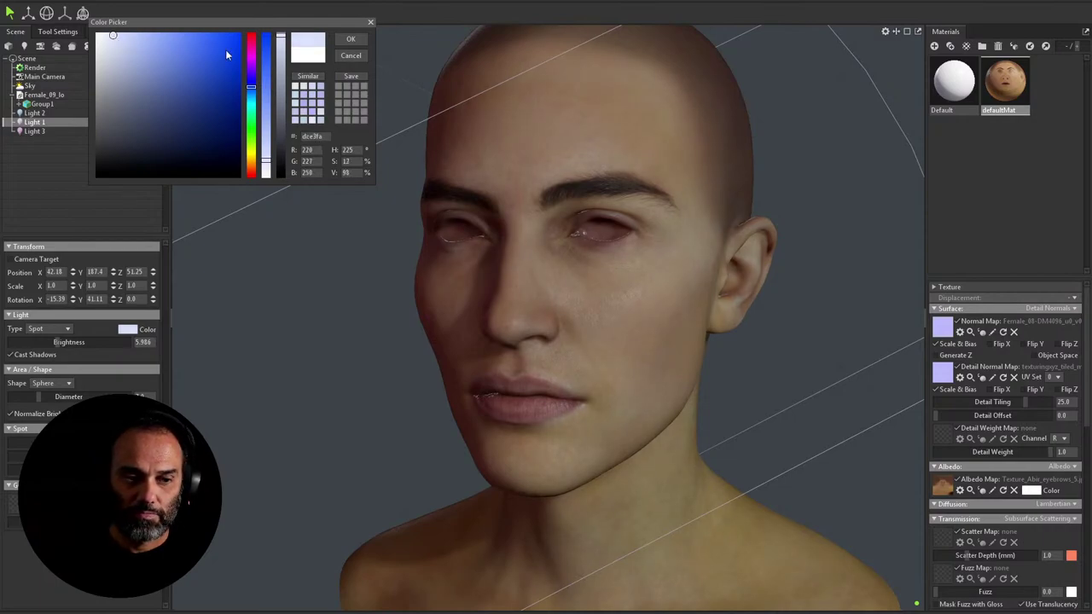
left_click(351, 38)
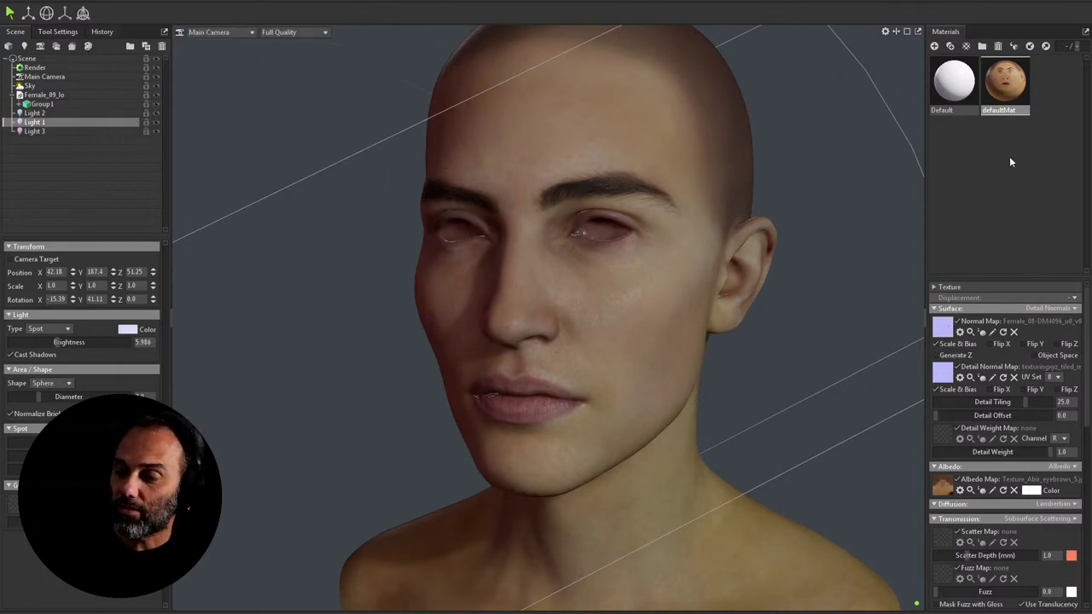
Step: Give the skin material's specular Intensity a very pale yellow colour after trying bluish and pink tints, and check the highlights on the face
scroll(1021, 424, "down", 6)
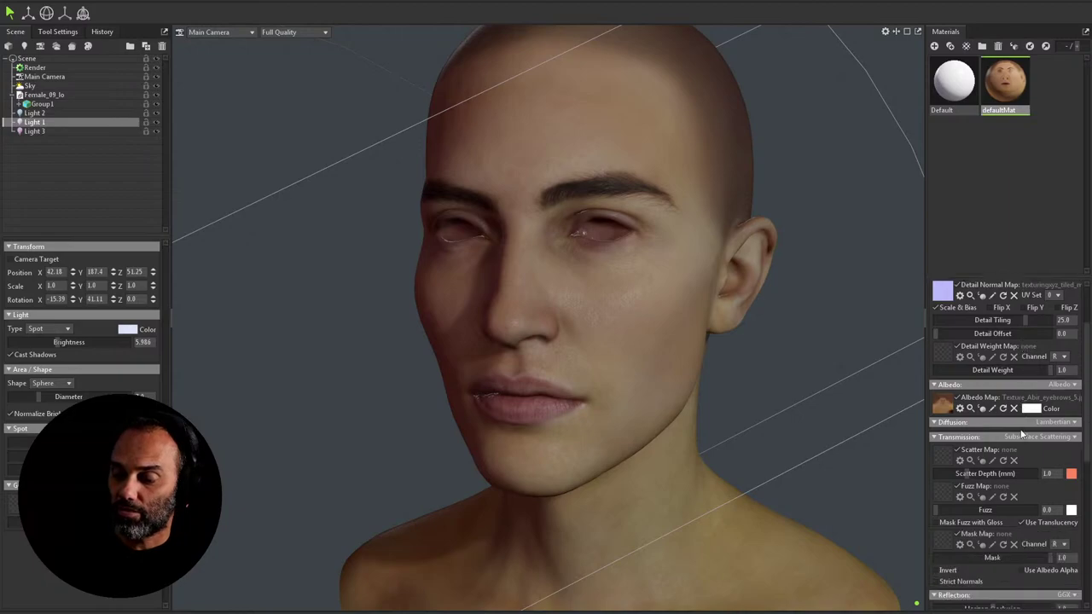
scroll(1028, 461, "down", 4)
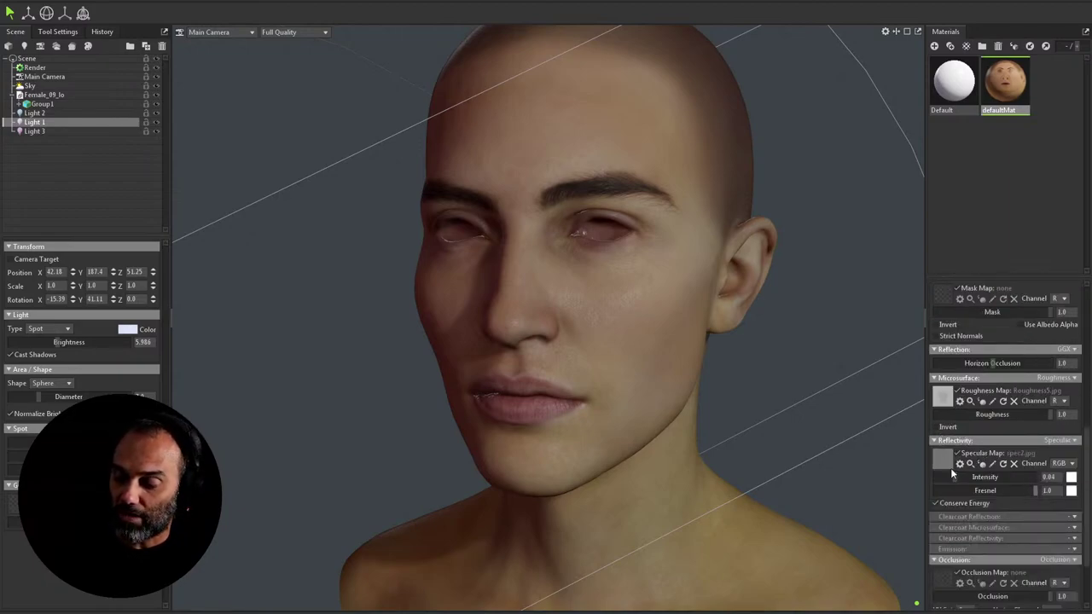
left_click(1071, 478)
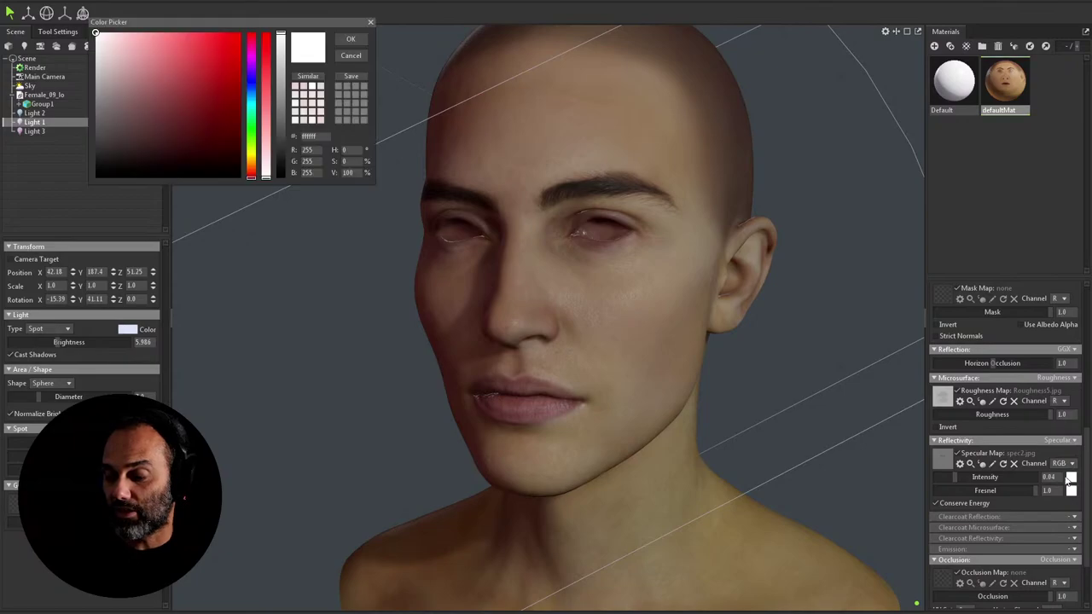
left_click(252, 92)
mouse_move(118, 42)
left_mouse_down()
mouse_move(136, 54)
mouse_move(119, 35)
left_mouse_up()
left_click(250, 55)
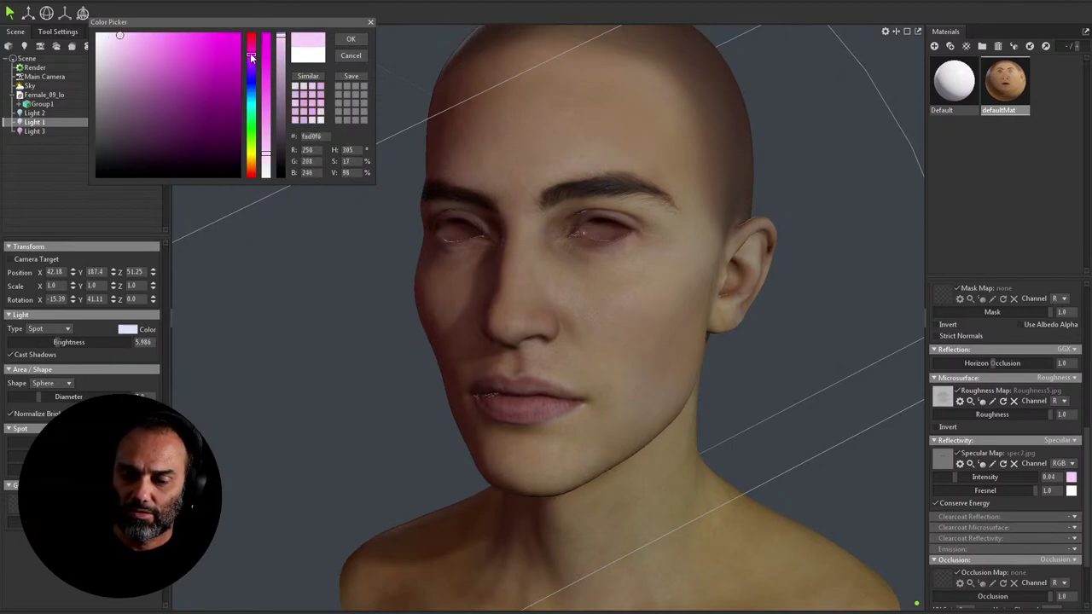
left_click(252, 153)
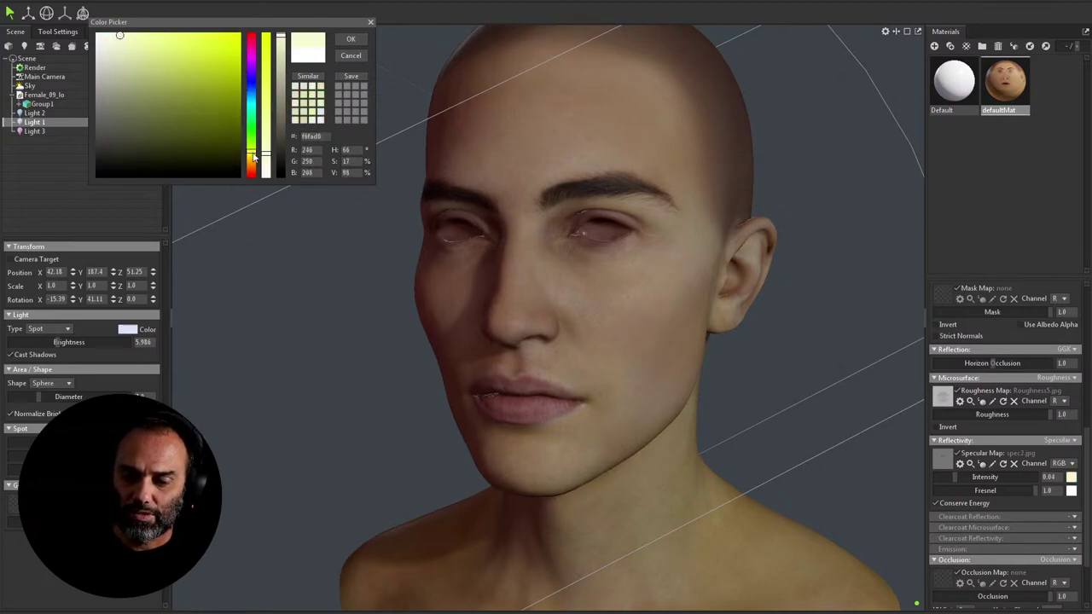
mouse_move(128, 42)
left_mouse_down()
mouse_move(146, 49)
mouse_move(137, 36)
mouse_move(72, 22)
mouse_move(105, 33)
left_mouse_up()
left_click(352, 40)
left_click_drag(384, 102, 475, 128)
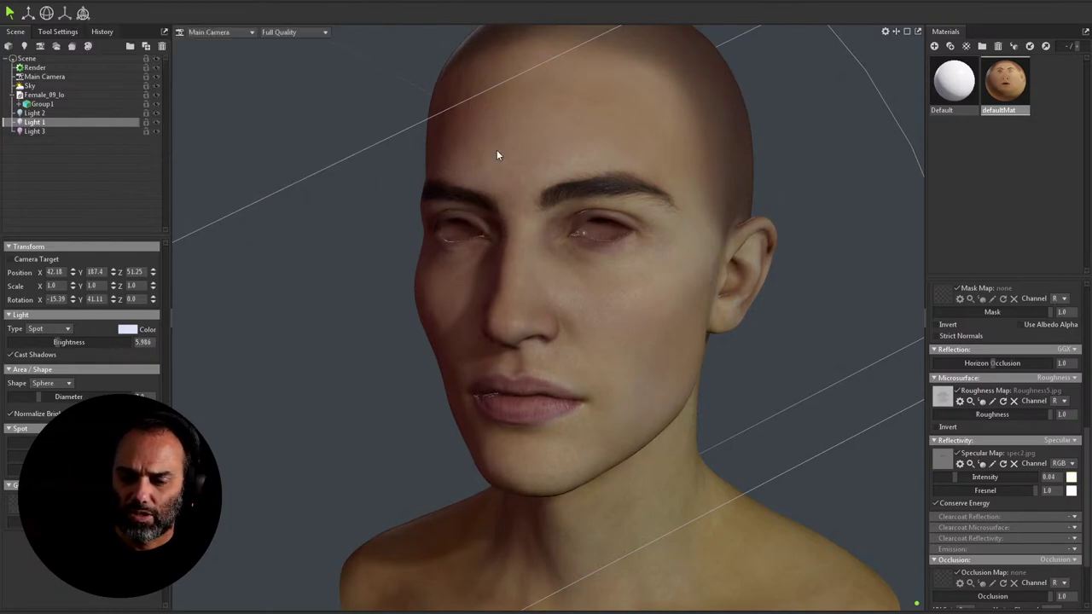
left_click_drag(856, 349, 836, 338)
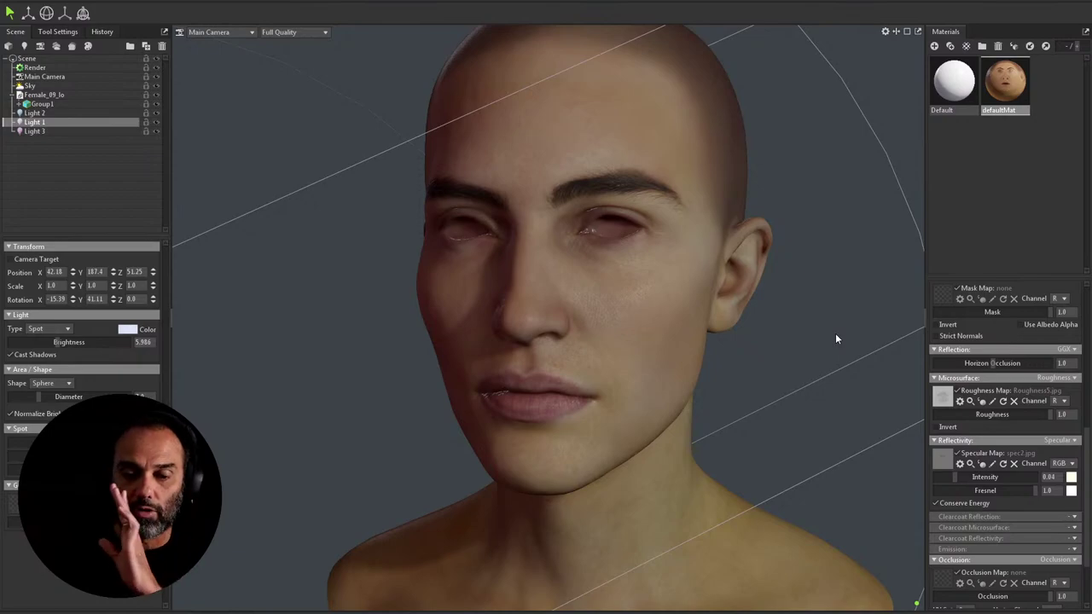
Step: Soften Light 3's tint to a very pale pink, hex fce3fc, and check the face from a more three-quarter angle
left_click(96, 130)
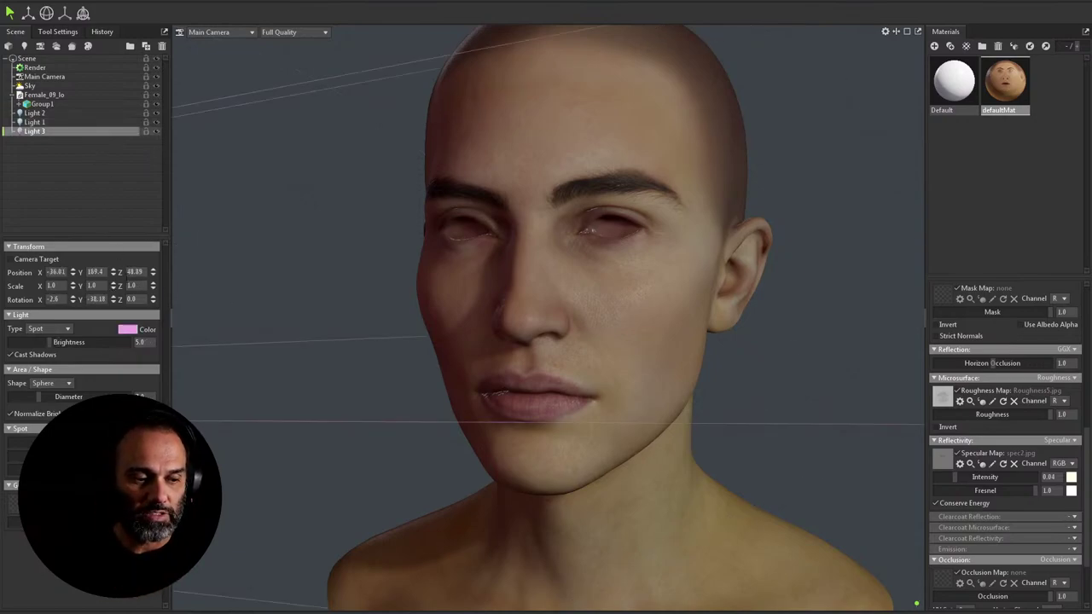
left_click(127, 329)
mouse_move(133, 41)
left_mouse_down()
mouse_move(76, 47)
mouse_move(109, 38)
left_mouse_up()
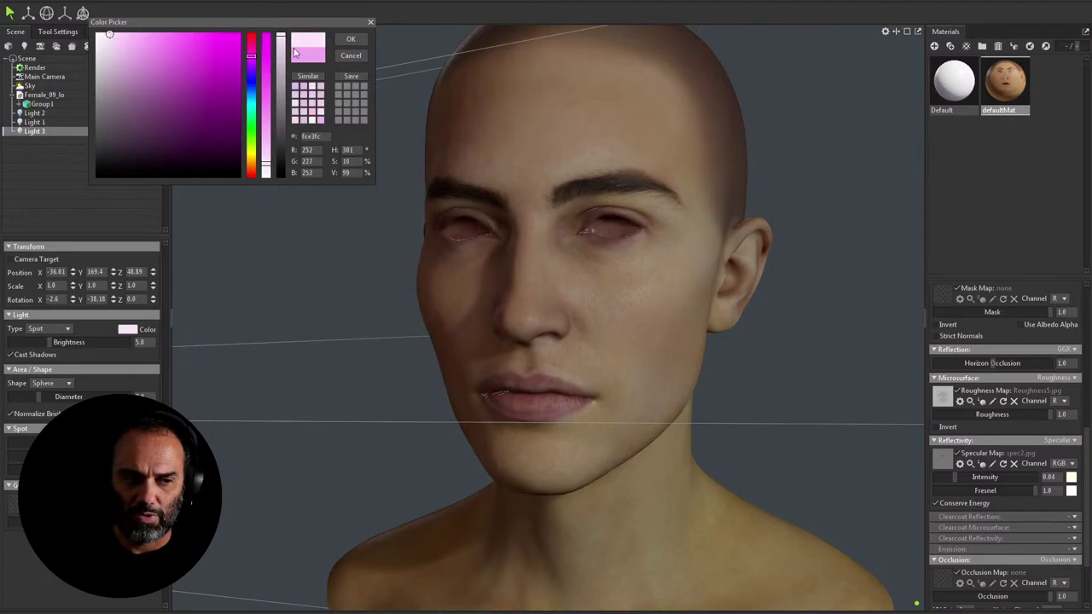
left_click(344, 38)
left_click_drag(687, 267, 872, 234)
left_click(757, 312)
left_click_drag(757, 312, 782, 300)
scroll(592, 253, "down", 5)
left_click_drag(592, 254, 642, 315)
scroll(643, 315, "up", 3)
left_click_drag(779, 375, 685, 312)
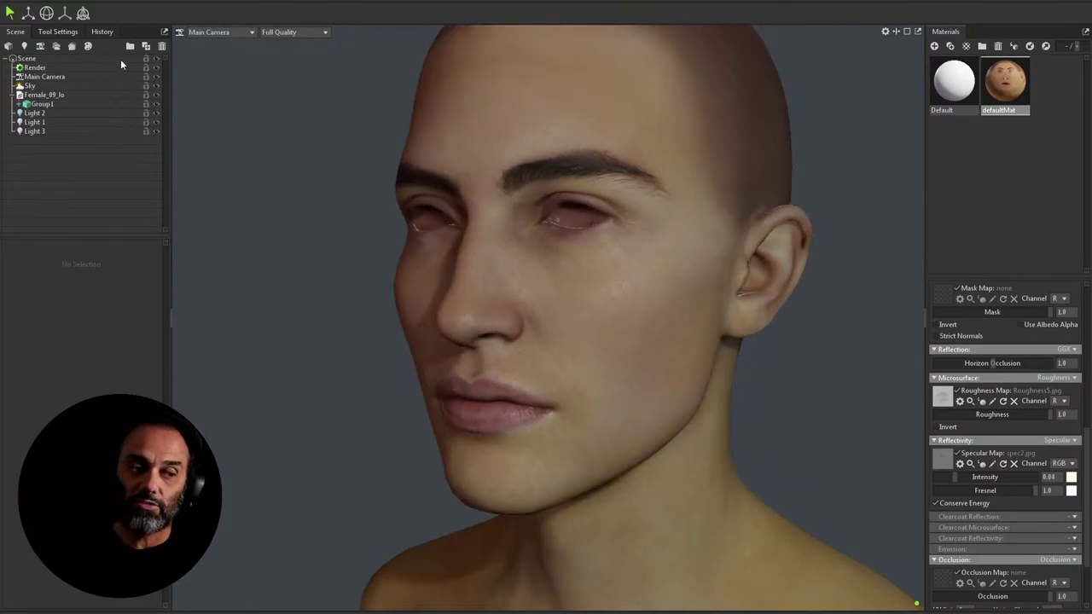
Step: Turn on ambient occlusion in the render settings with a dark red occlusion colour, compare it off and on, and check the face
left_click(34, 67)
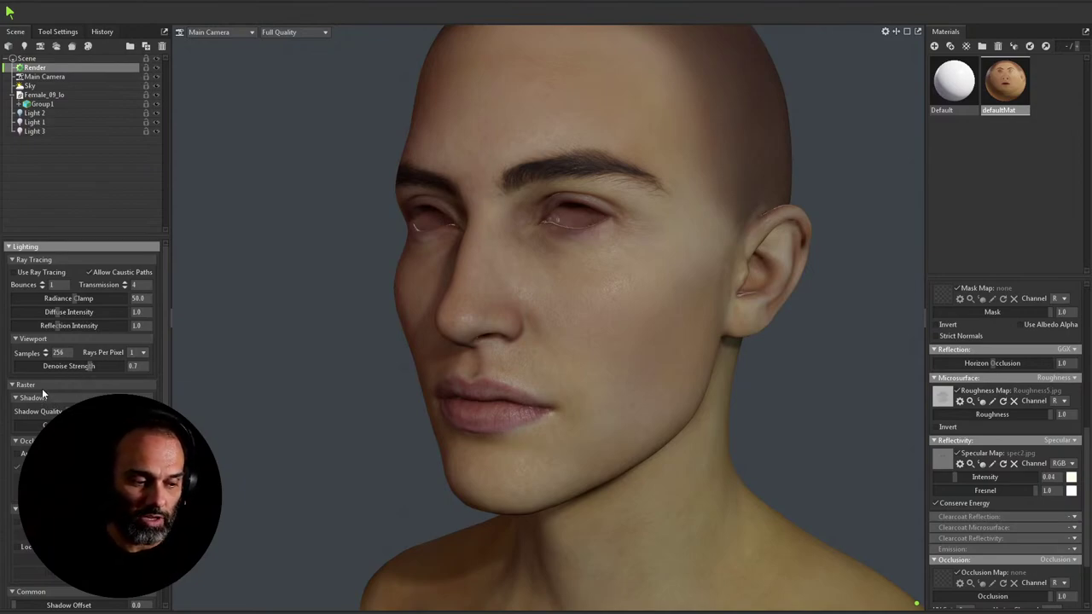
left_click(16, 463)
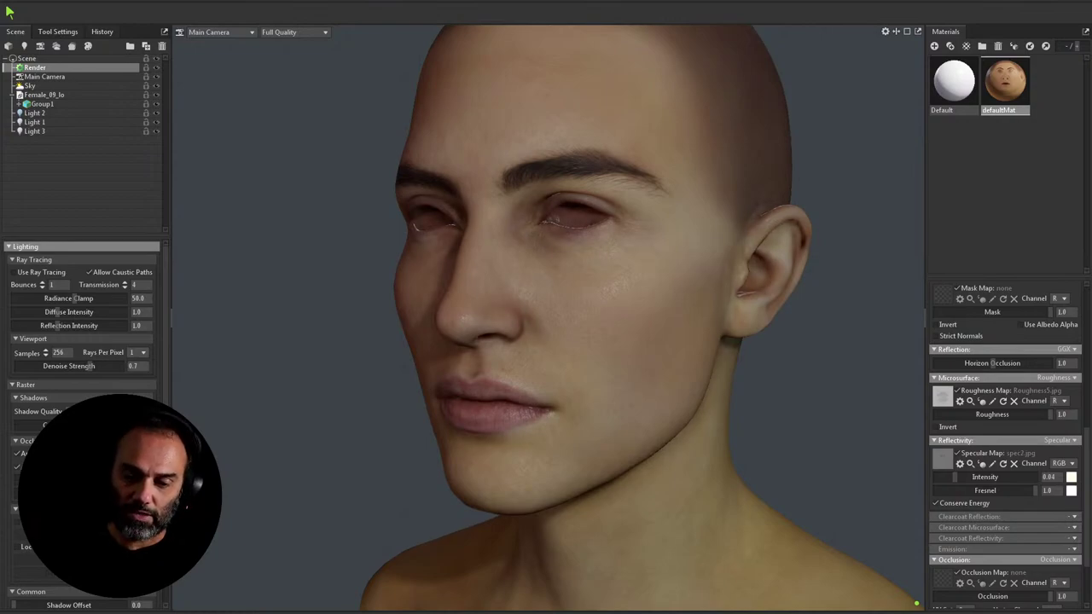
left_click(150, 480)
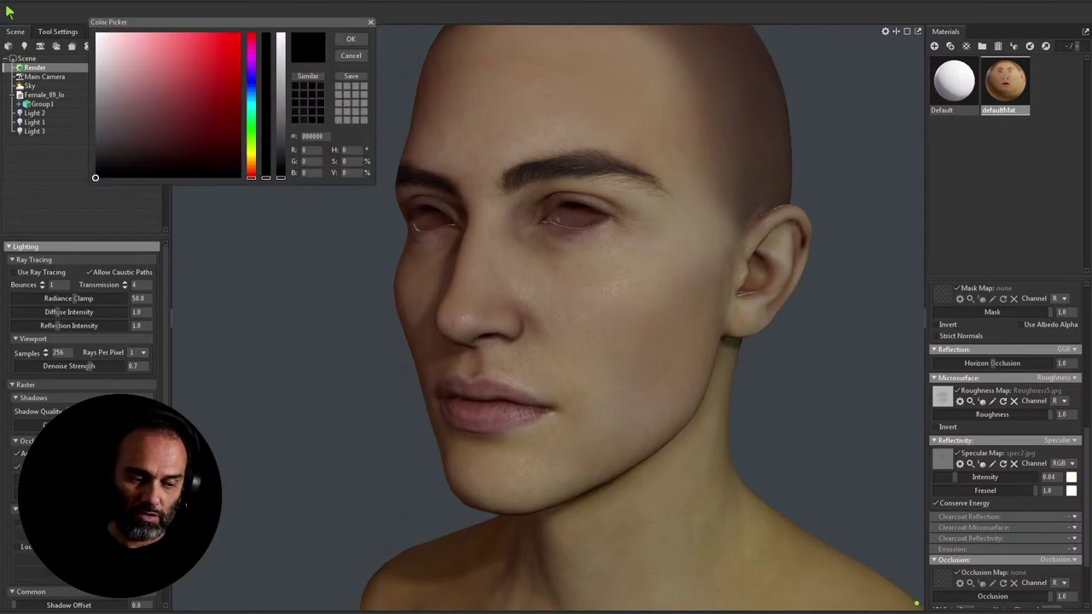
left_click_drag(171, 141, 191, 122)
left_click(351, 38)
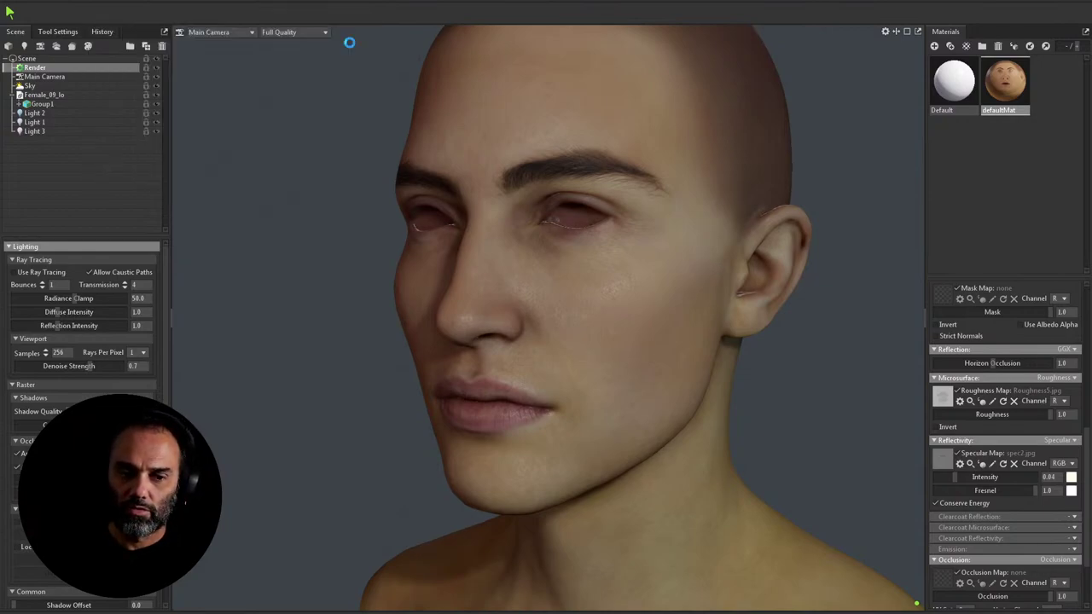
left_click(17, 455)
left_click(17, 454)
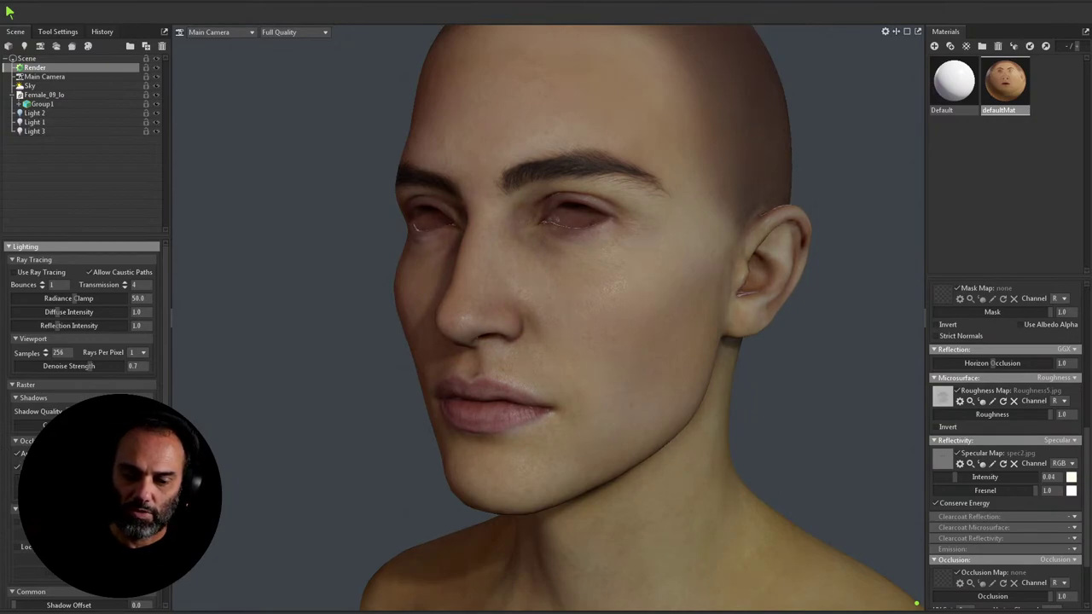
left_click_drag(800, 435, 629, 383)
scroll(734, 392, "down", 5)
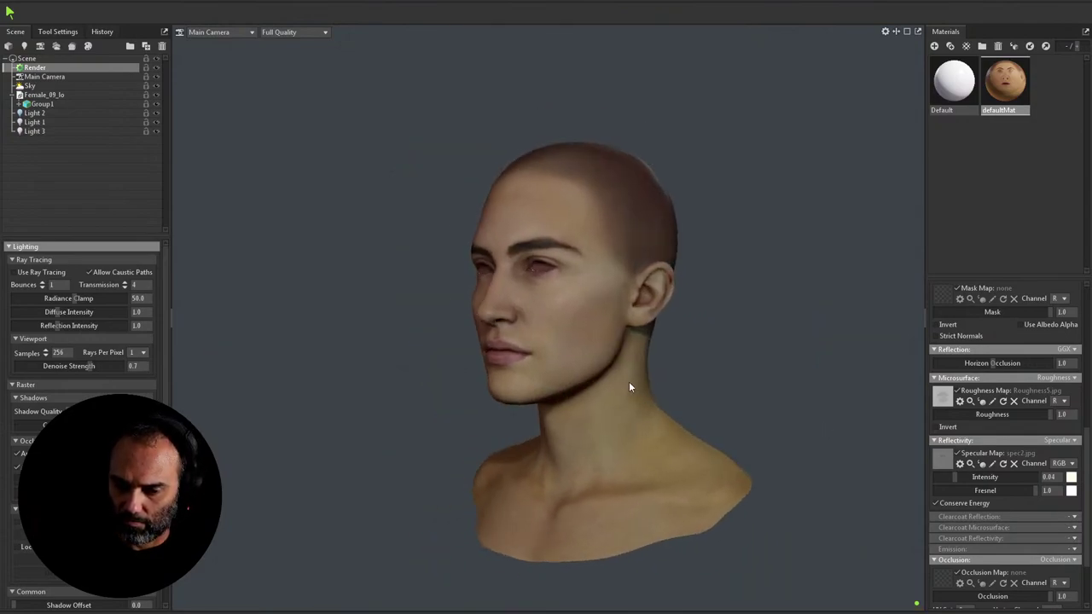
scroll(777, 443, "up", 5)
left_click_drag(777, 443, 722, 400)
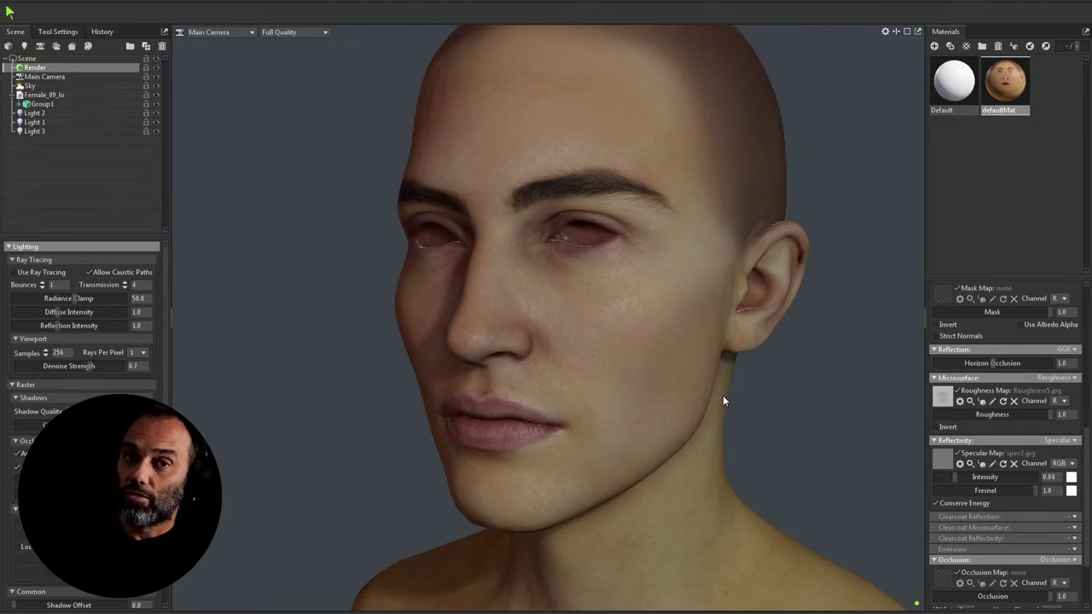
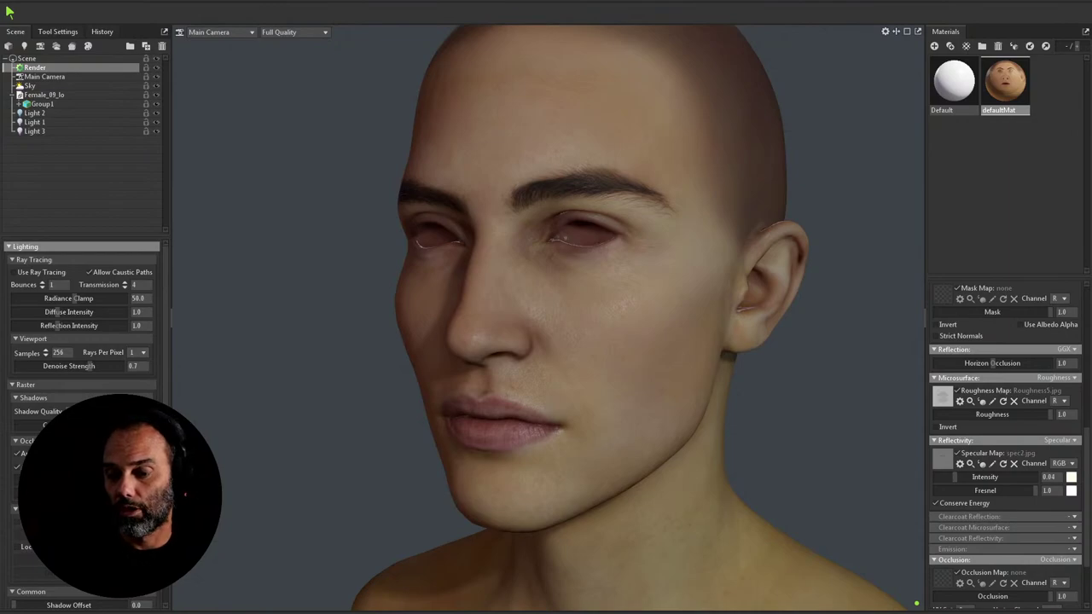
Step: Inspect the ear close up, then switch to Photoshop and add a new empty layer to Roughness5.jpg
left_click_drag(835, 316, 772, 264)
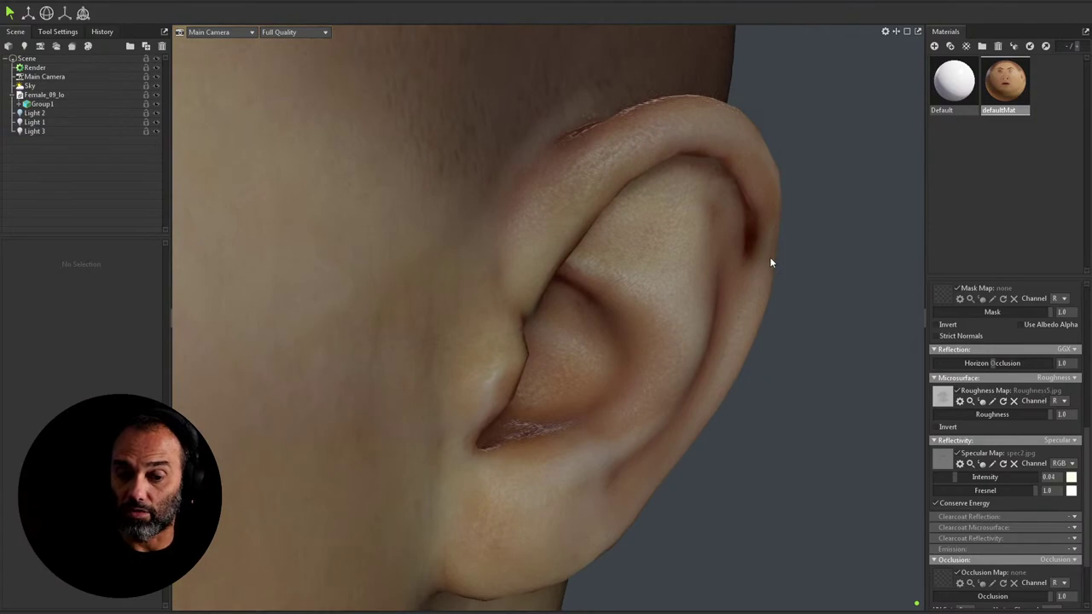
left_click_drag(834, 283, 763, 280)
key("alt+Tab")
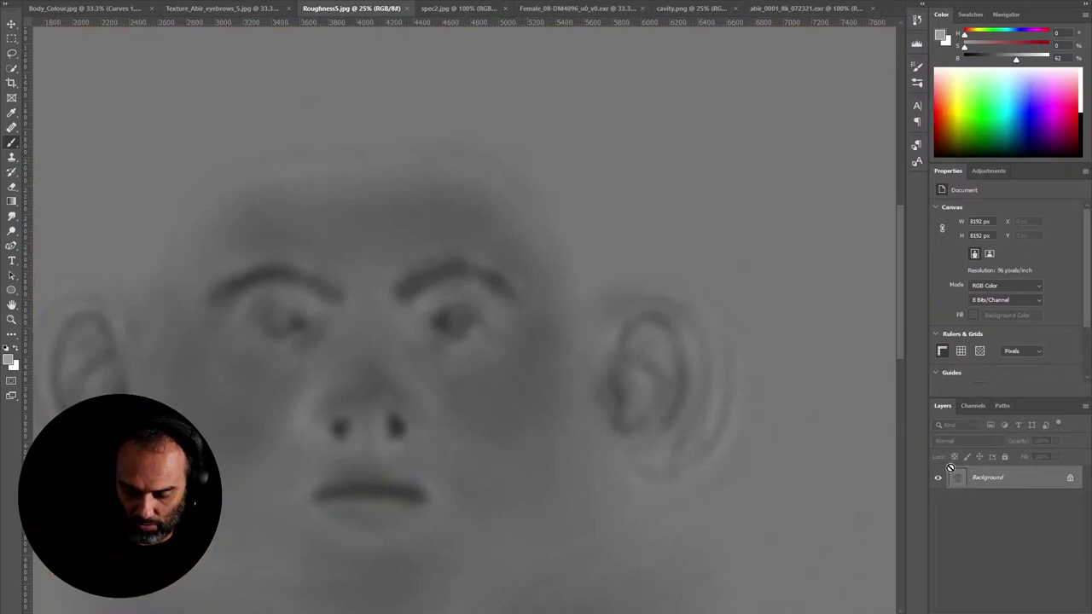
key("ctrl+shift+n")
key("Return")
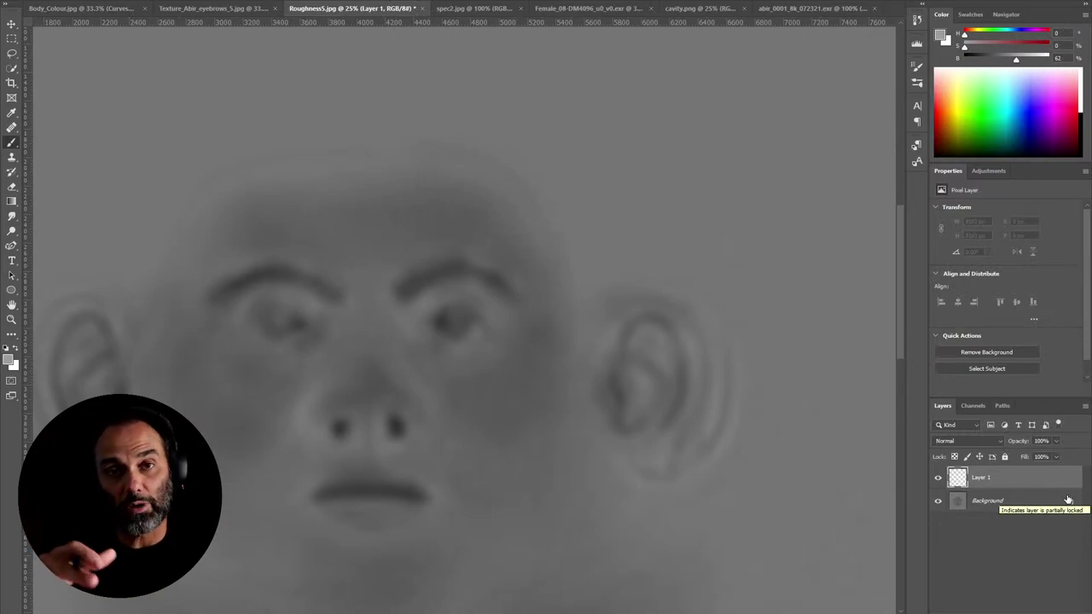
Step: Try brushing mid-grey strokes over the ear beside the face on the new layer, using 45% and 58% brightness
mouse_move(689, 381)
left_mouse_down()
mouse_move(675, 344)
mouse_move(676, 406)
mouse_move(682, 391)
mouse_move(676, 409)
mouse_move(682, 366)
mouse_move(666, 425)
mouse_move(691, 387)
left_mouse_up()
right_click_drag(691, 386, 694, 376, "alt+shift")
left_click_drag(665, 432, 687, 392)
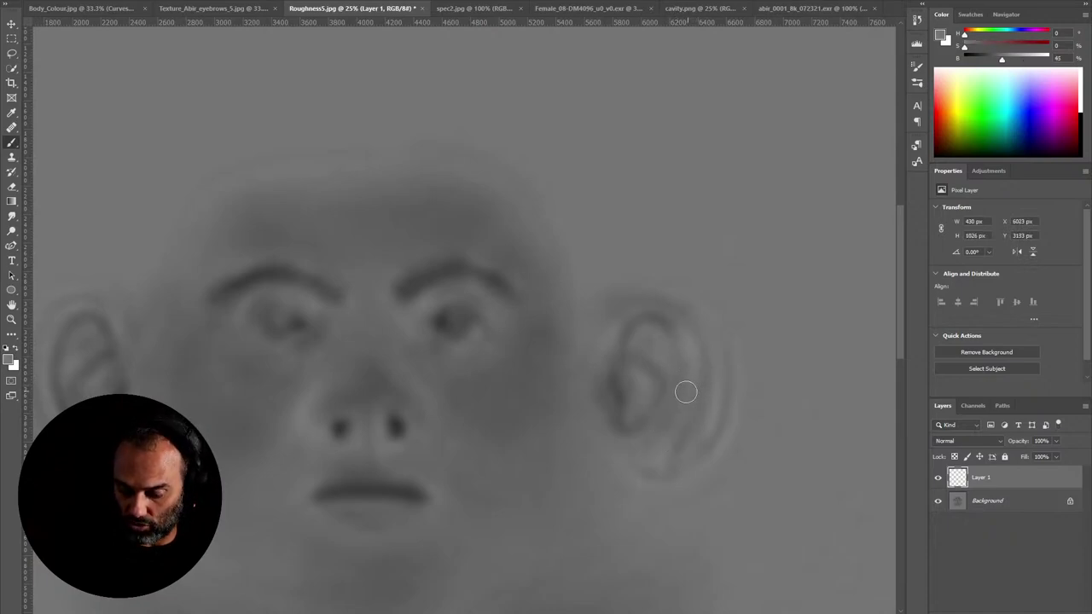
left_click_drag(1003, 60, 1015, 62)
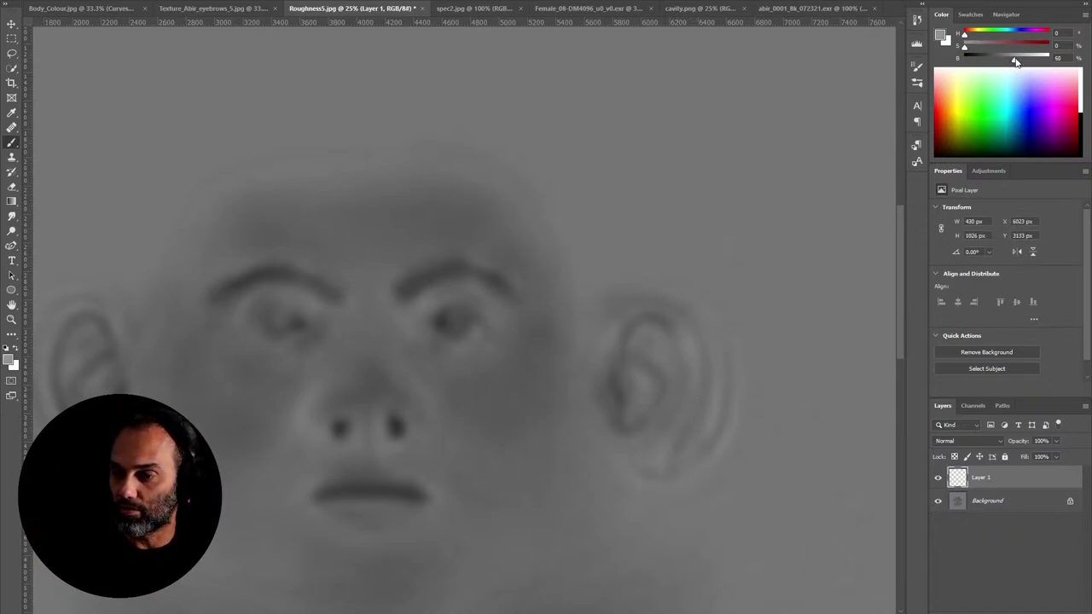
mouse_move(726, 332)
left_mouse_down()
mouse_move(698, 350)
mouse_move(676, 429)
mouse_move(696, 345)
mouse_move(685, 373)
left_mouse_up()
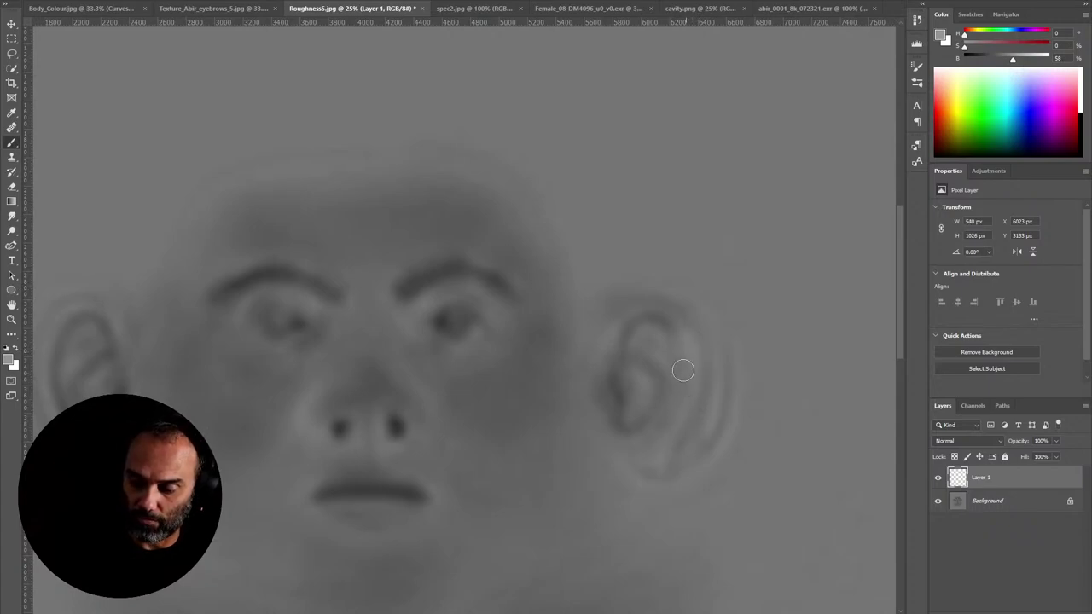
Step: Enlarge the brush, set the paint colour to 78% brightness and cover the whole ear with light grey
key("]")
key("]")
key("]")
key("]")
key("]")
key("]")
key("]")
key("]")
left_click_drag(1012, 59, 1029, 60)
left_click(688, 362)
mouse_move(688, 362)
left_mouse_down()
mouse_move(672, 394)
mouse_move(672, 354)
mouse_move(664, 380)
mouse_move(642, 340)
mouse_move(692, 337)
mouse_move(698, 428)
mouse_move(662, 417)
mouse_move(661, 340)
left_mouse_up()
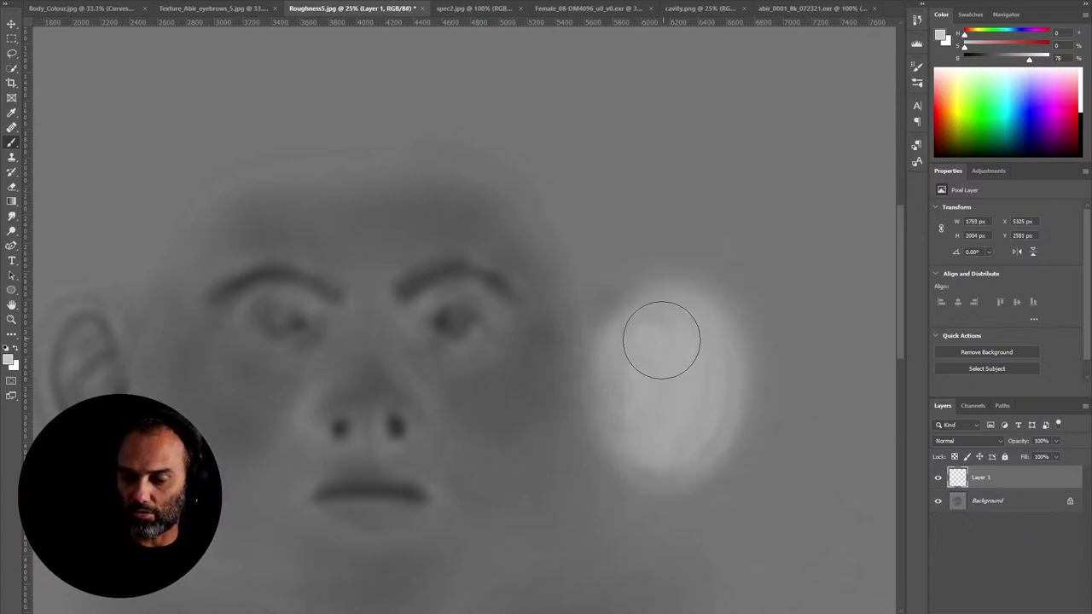
Step: Sample the surrounding grey at 45% brightness and paint over both dark eyebrow shapes with a larger brush
key("alt")
left_click(602, 226, "alt")
mouse_move(486, 284)
left_mouse_down()
mouse_move(429, 274)
mouse_move(445, 269)
mouse_move(401, 286)
mouse_move(408, 294)
mouse_move(458, 264)
mouse_move(406, 296)
mouse_move(402, 289)
mouse_move(501, 281)
mouse_move(503, 299)
mouse_move(514, 301)
mouse_move(453, 273)
mouse_move(408, 299)
mouse_move(408, 284)
mouse_move(339, 303)
mouse_move(313, 276)
mouse_move(273, 275)
mouse_move(246, 275)
mouse_move(204, 300)
mouse_move(302, 278)
mouse_move(275, 272)
mouse_move(342, 307)
mouse_move(332, 283)
left_mouse_up()
key("bracketright")
key("bracketright")
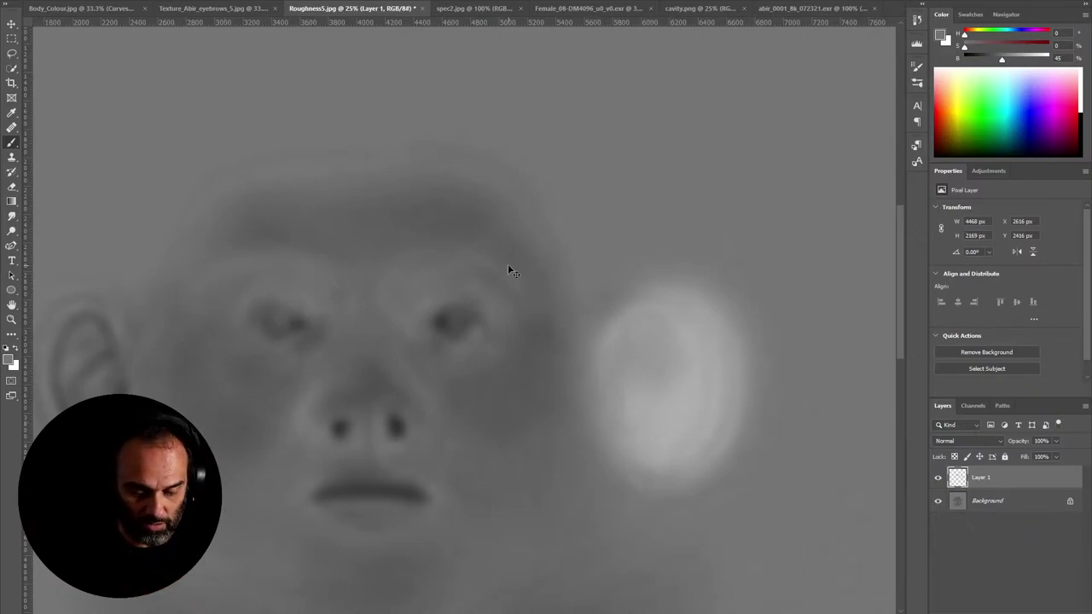
Step: Save the edited roughness map as a new Photoshop file named Roughness6.psd
key("ctrl+shift+s")
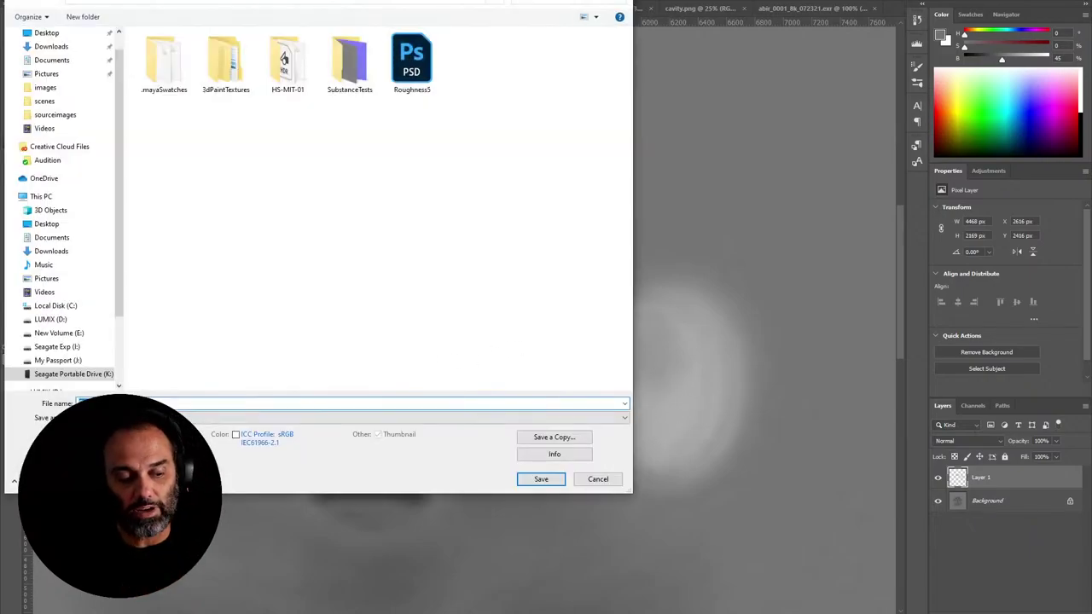
left_click(414, 72)
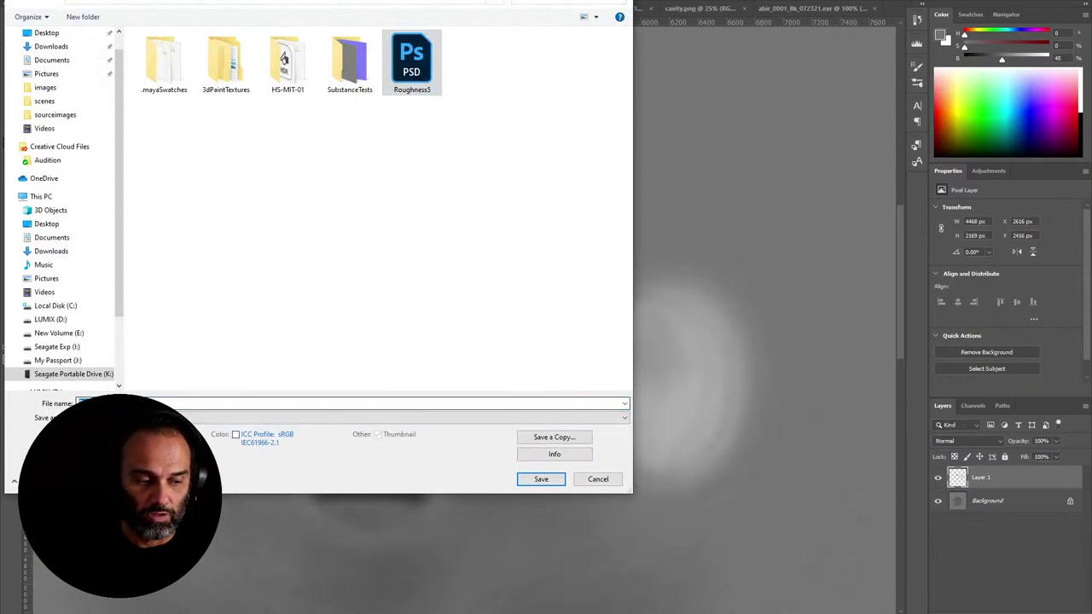
left_click(164, 403)
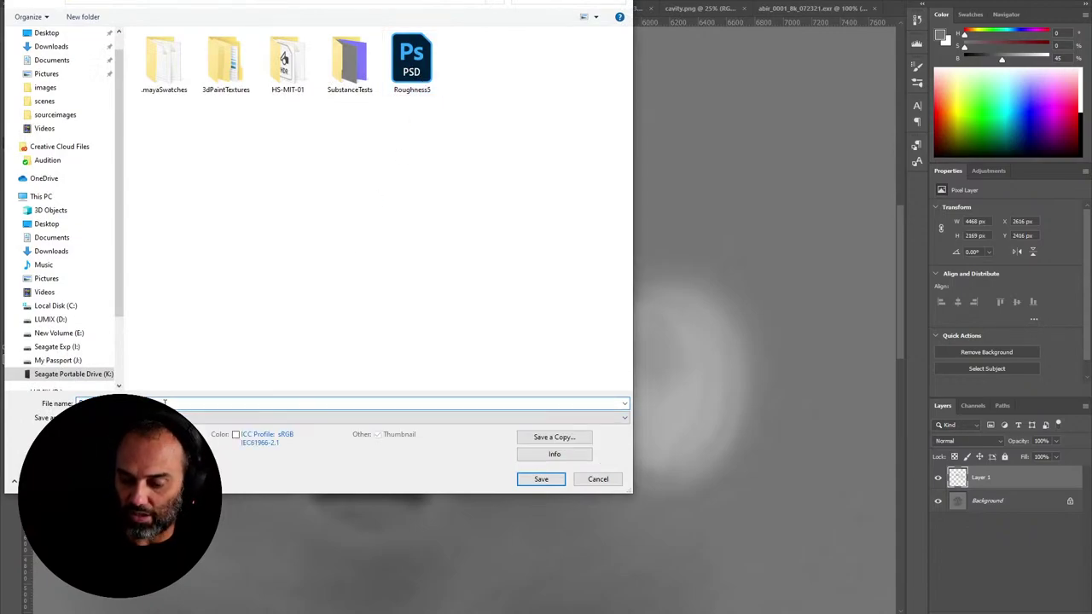
left_click(541, 479)
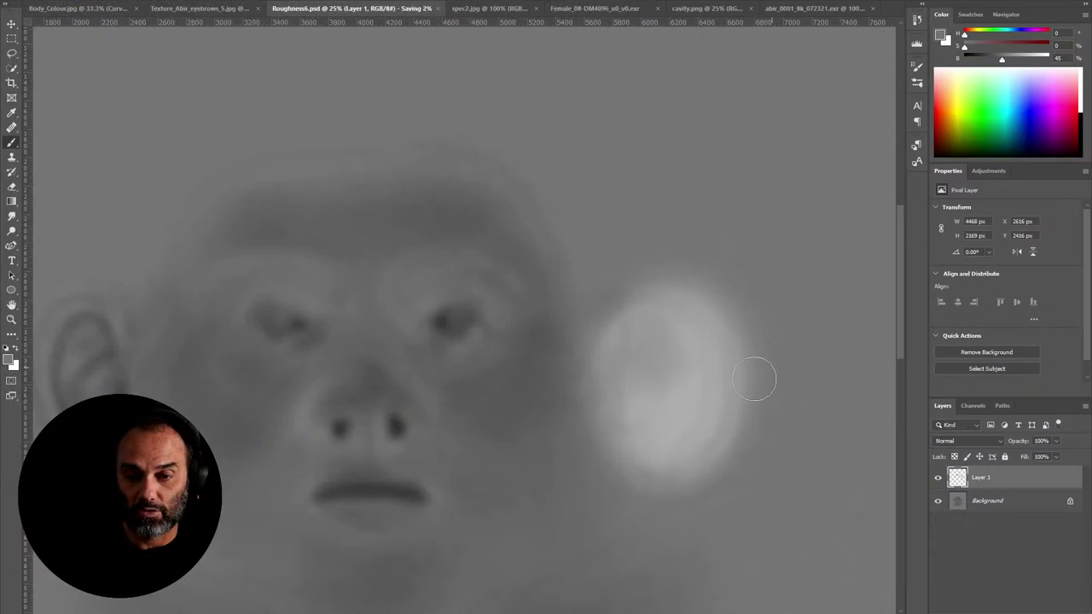
Step: Switch to Marmoset Toolbag, load Roughness6.psd as the skin material's Roughness Map and check the ear close up
key("alt+Tab")
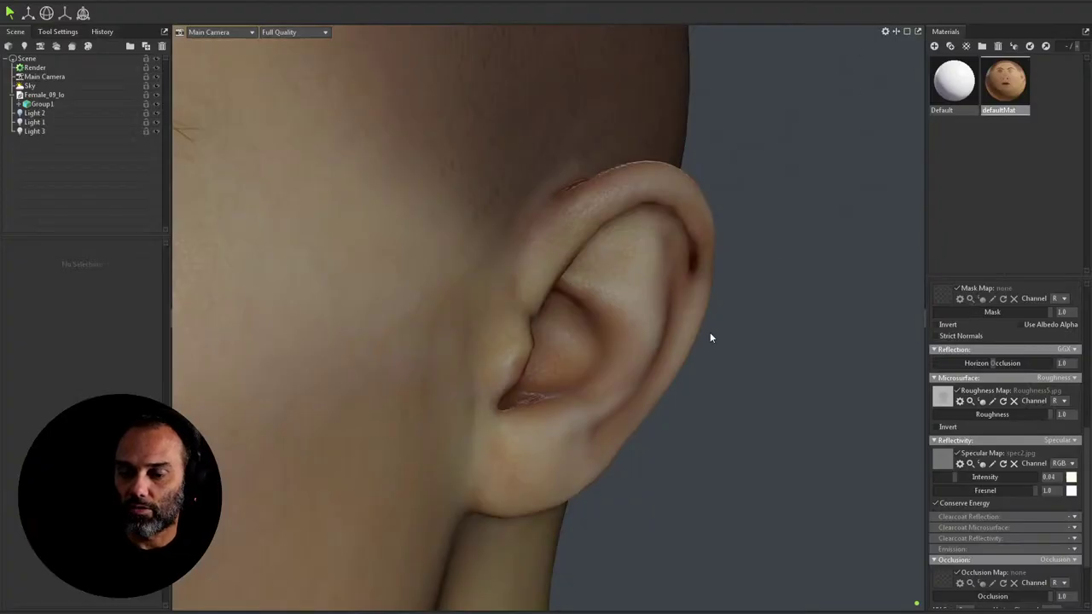
left_click(941, 400)
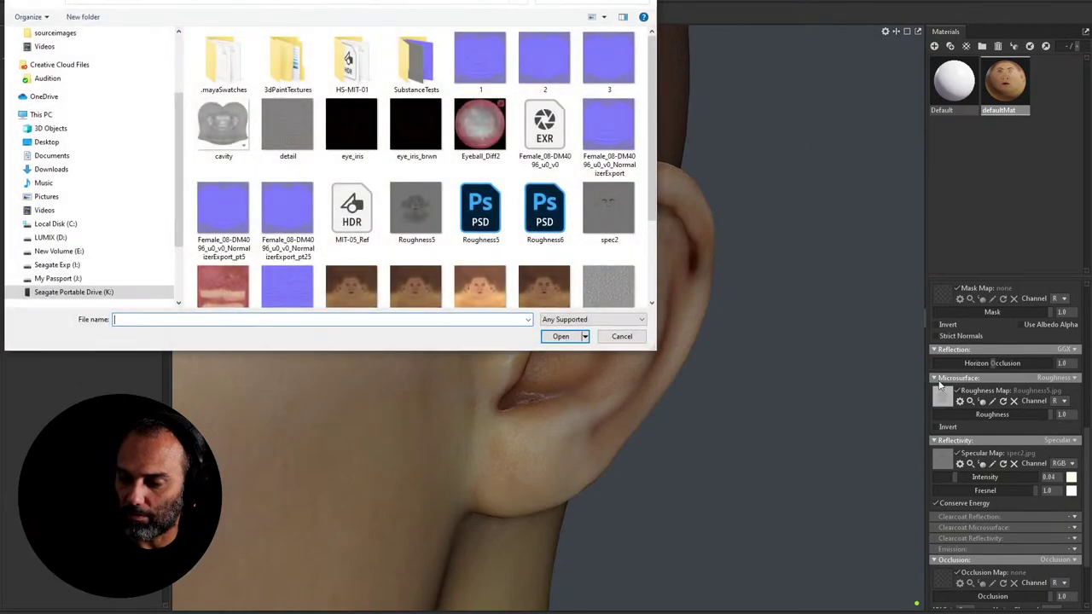
left_click(544, 213)
left_click(560, 336)
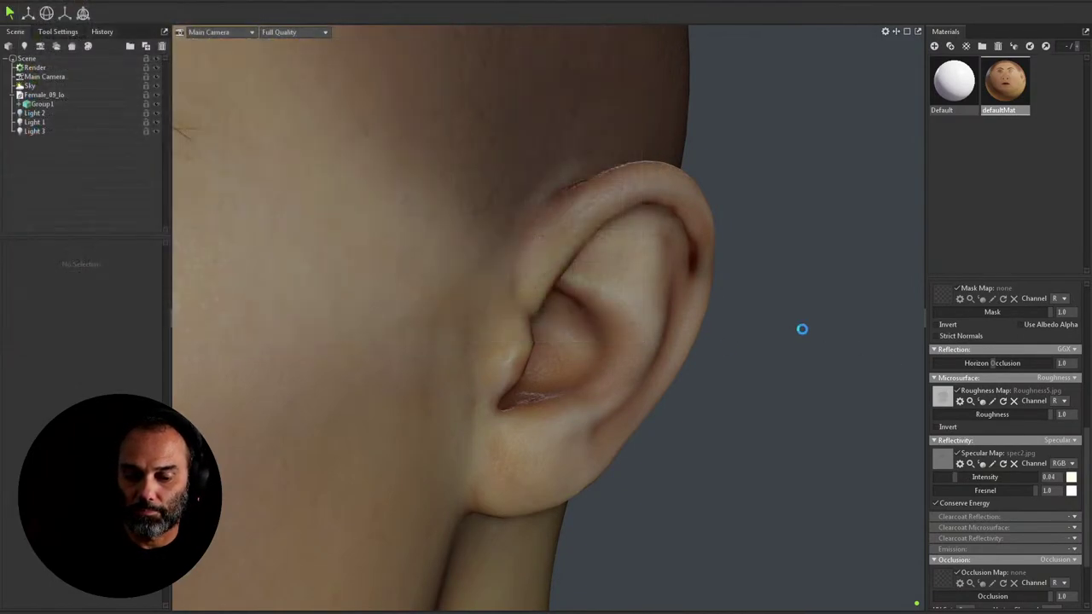
left_click_drag(739, 360, 813, 388)
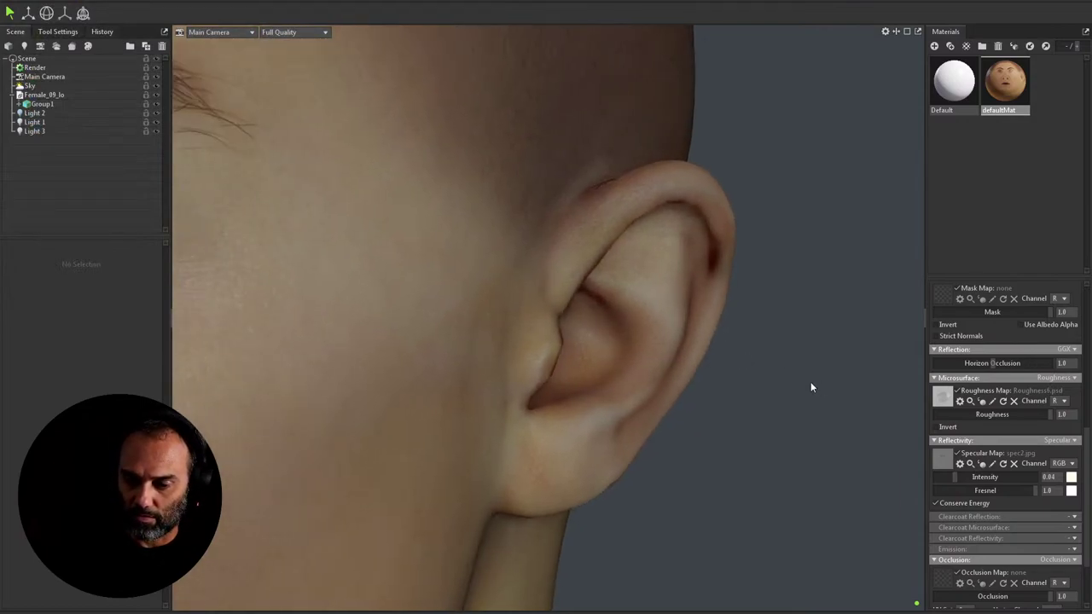
key("f")
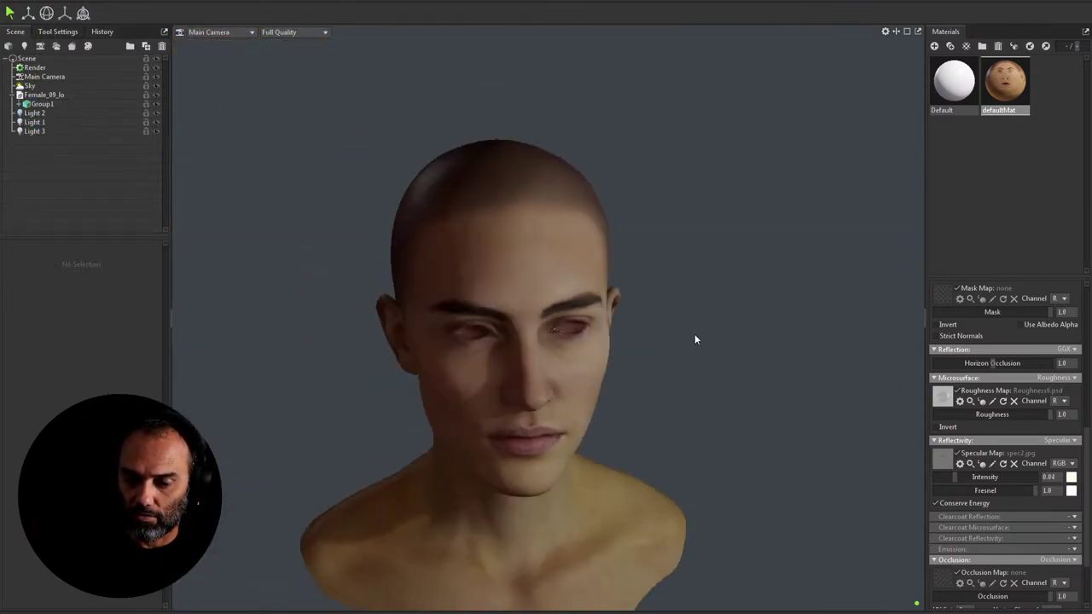
left_click_drag(694, 340, 585, 324)
scroll(819, 410, "up", 5)
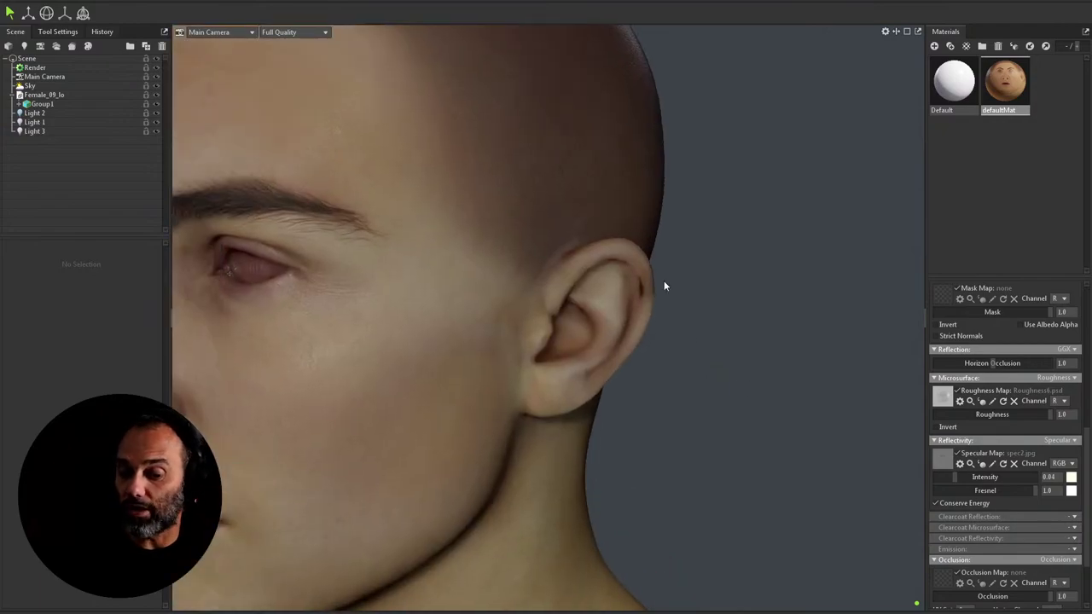
scroll(770, 327, "up", 2)
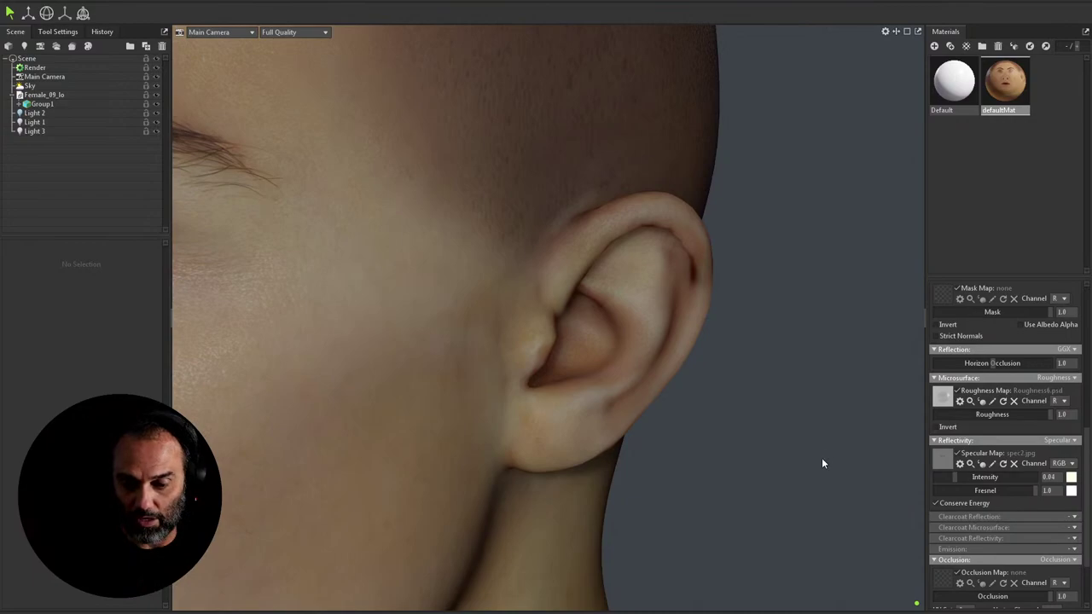
Step: Invert the painted layer of Roughness6.psd in Photoshop, save it and compare the ear's shine in Marmoset Toolbag
key("alt+Tab")
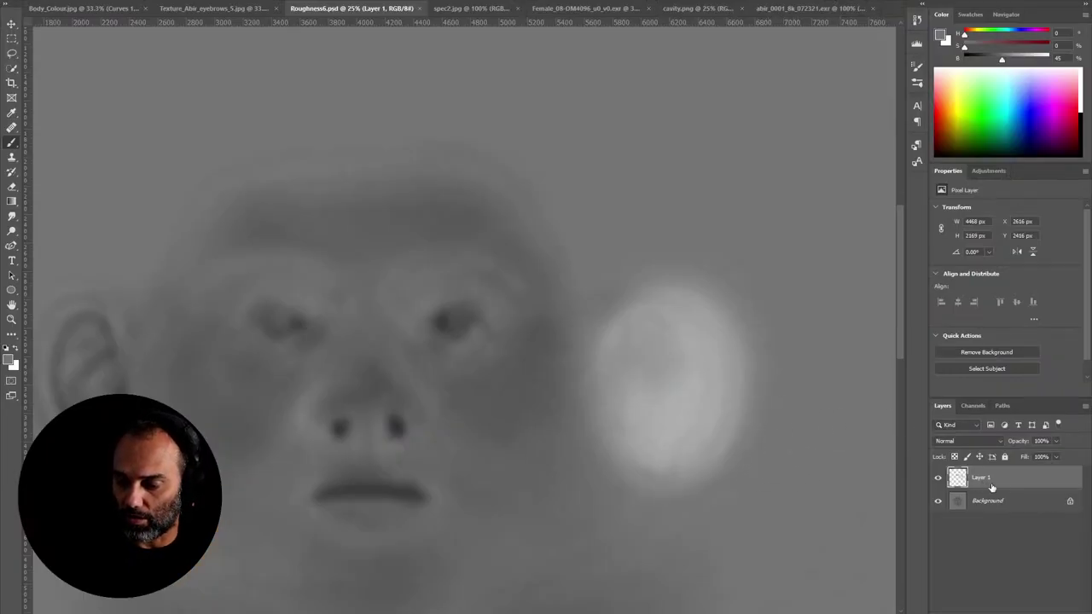
key("ctrl+i")
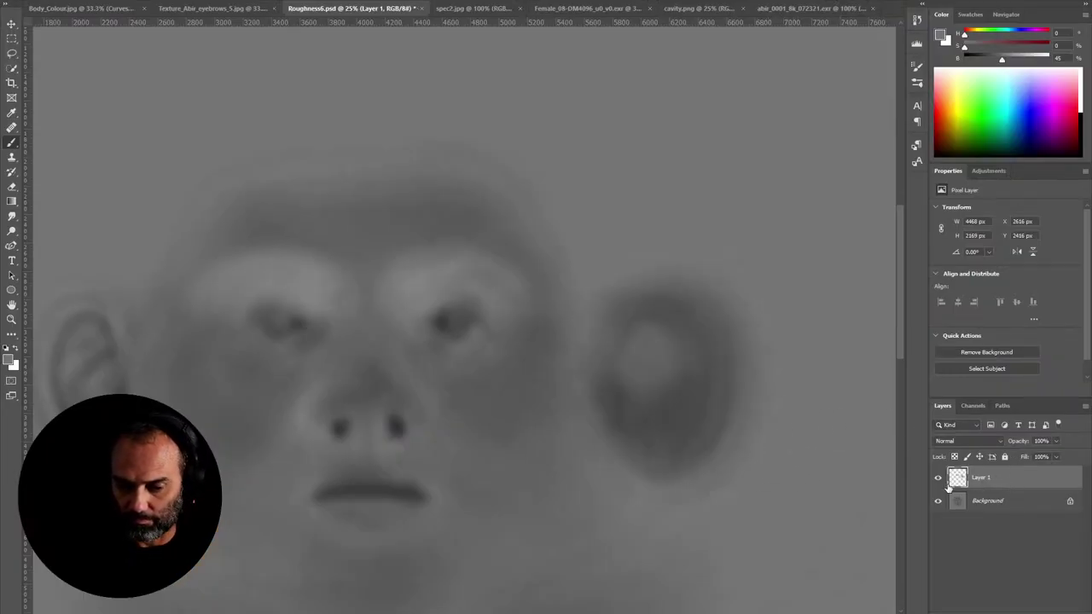
key("ctrl+s")
key("alt+Tab")
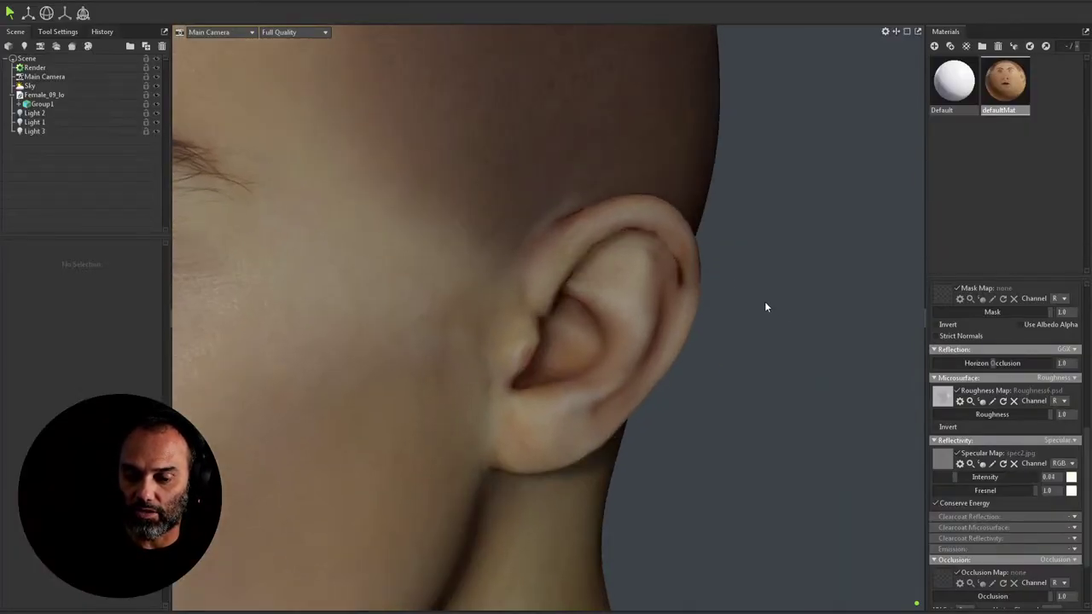
key("alt+Tab")
key("alt+Tab")
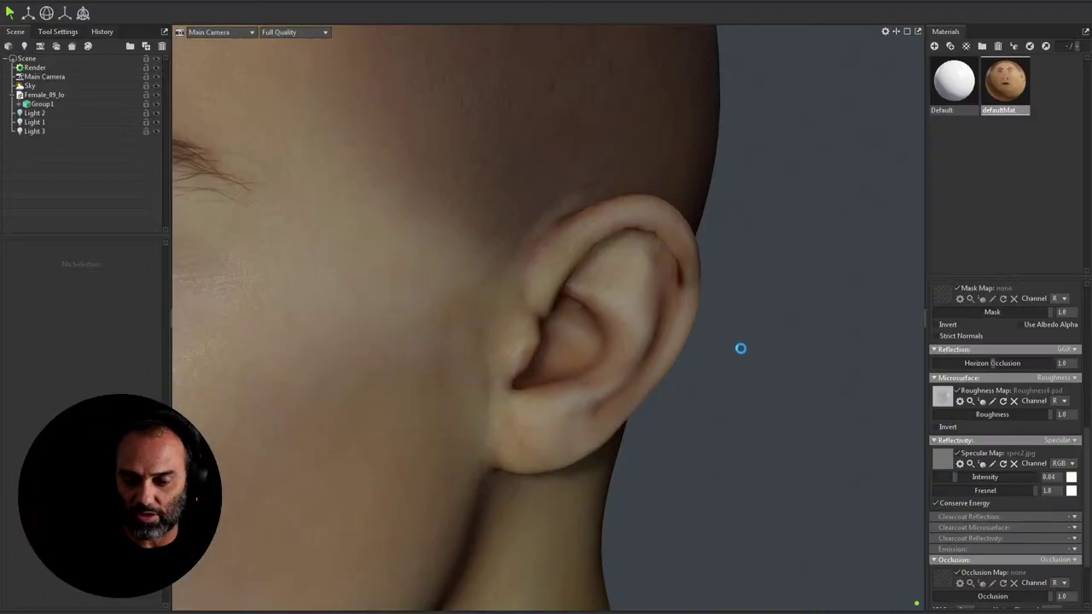
left_click_drag(776, 303, 762, 323)
scroll(759, 333, "up", 5)
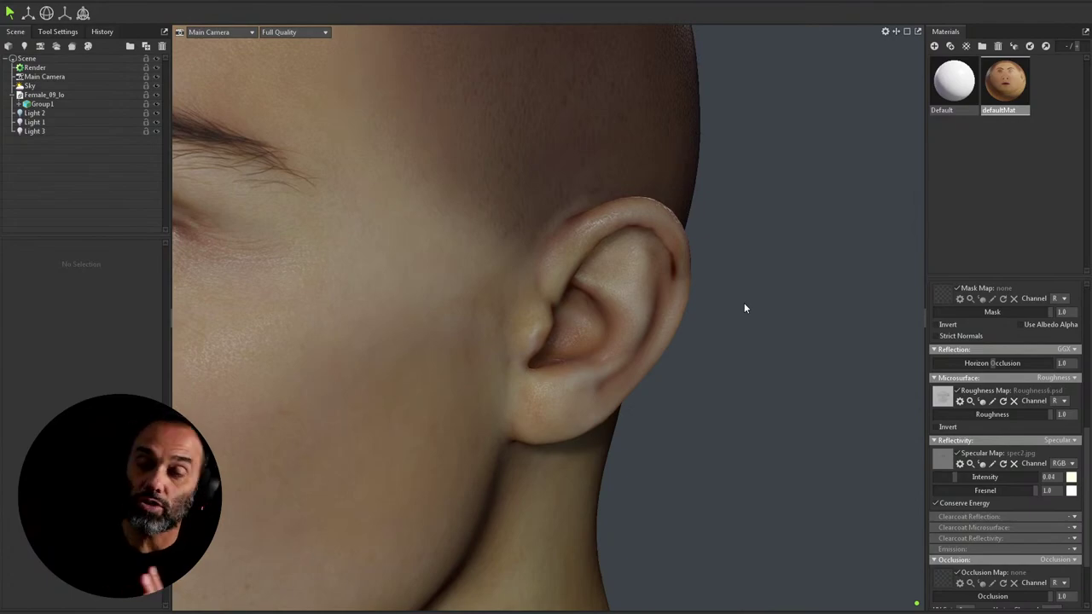
scroll(744, 308, "down", 2)
Step: Switch to Photoshop, invert the painted layer back to a light ear and return to the render in Marmoset Toolbag
key("alt+Tab")
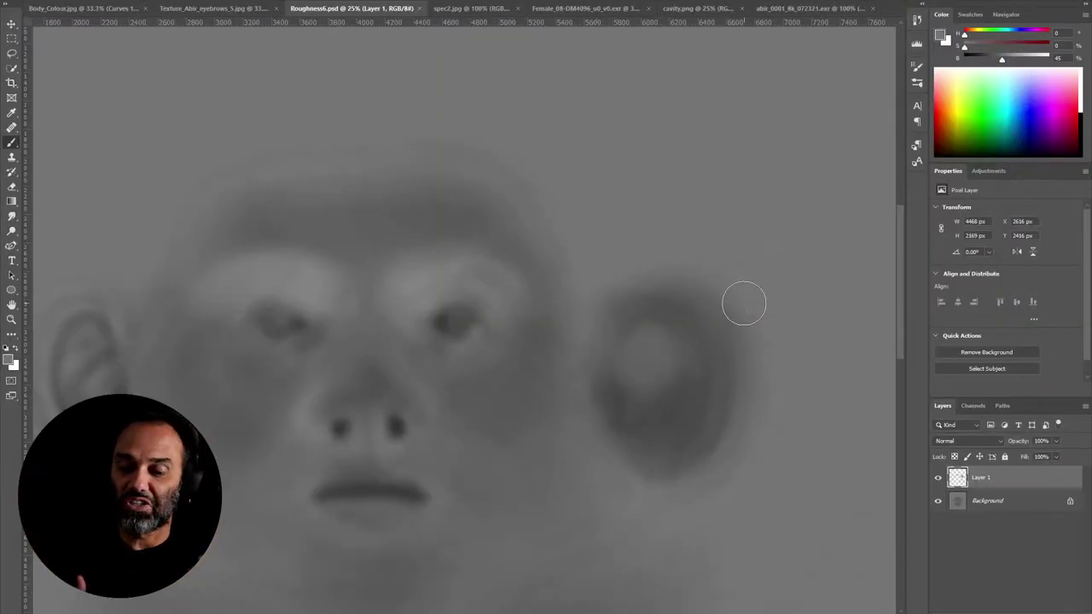
key("ctrl+i")
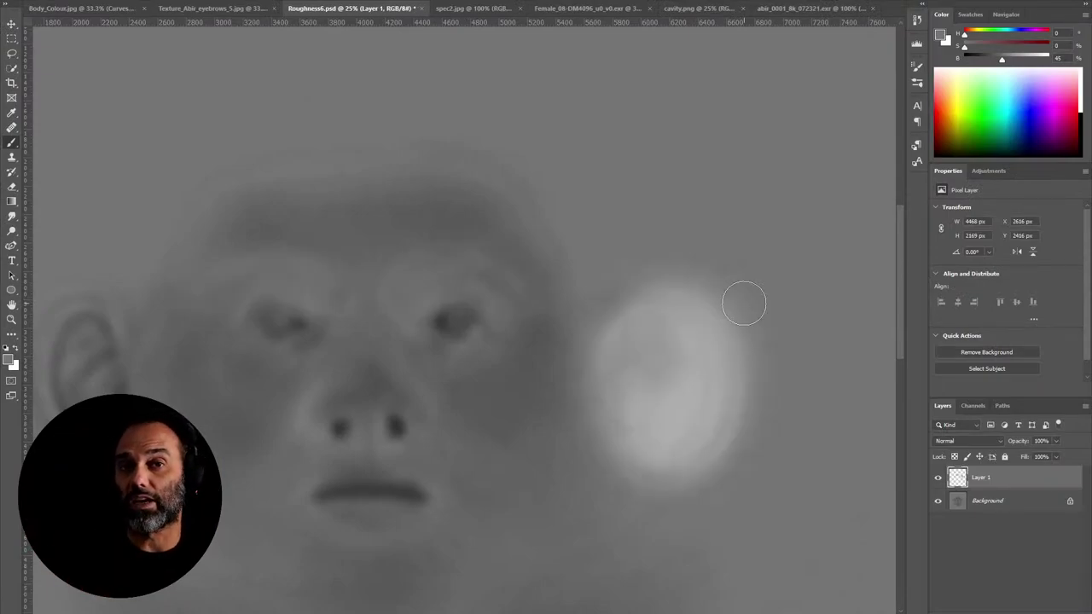
key("alt+Tab")
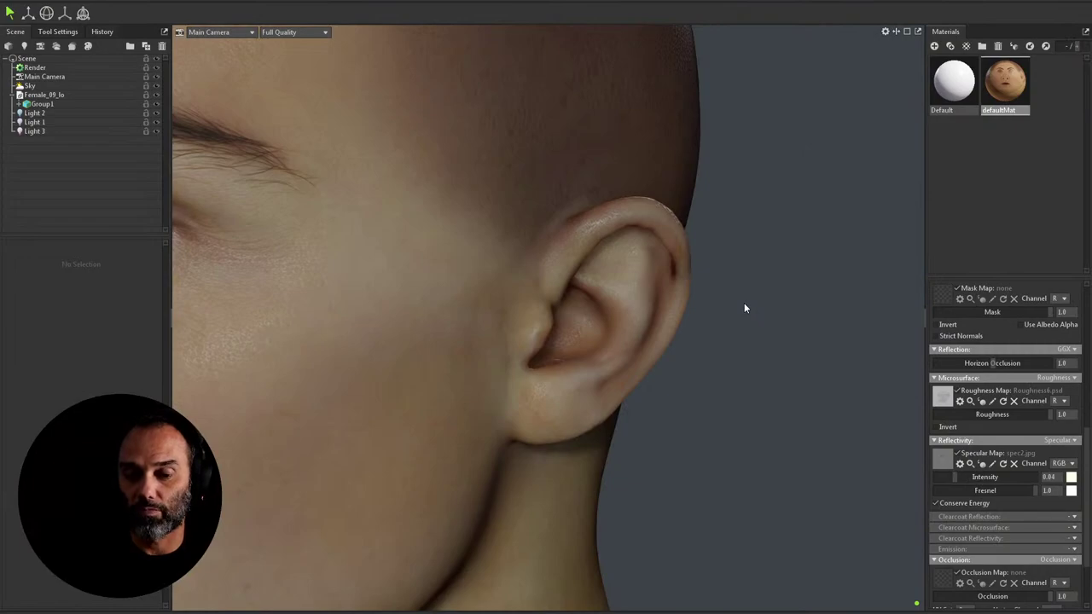
Step: Save Roughness6.psd in Photoshop and check the ear's shine in Marmoset Toolbag
key("alt+Tab")
key("ctrl+s")
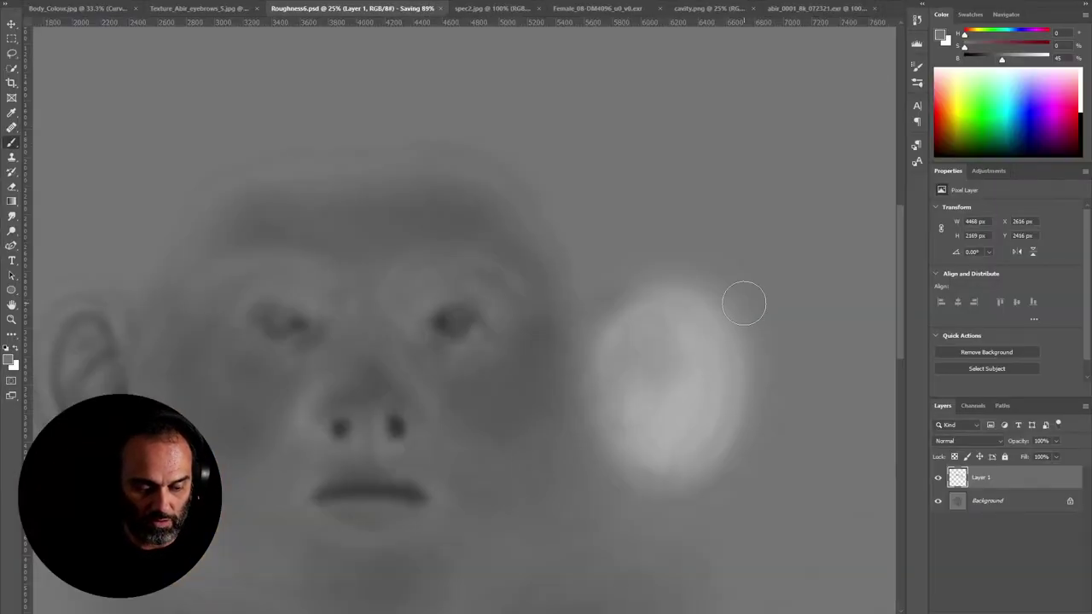
key("alt+Tab")
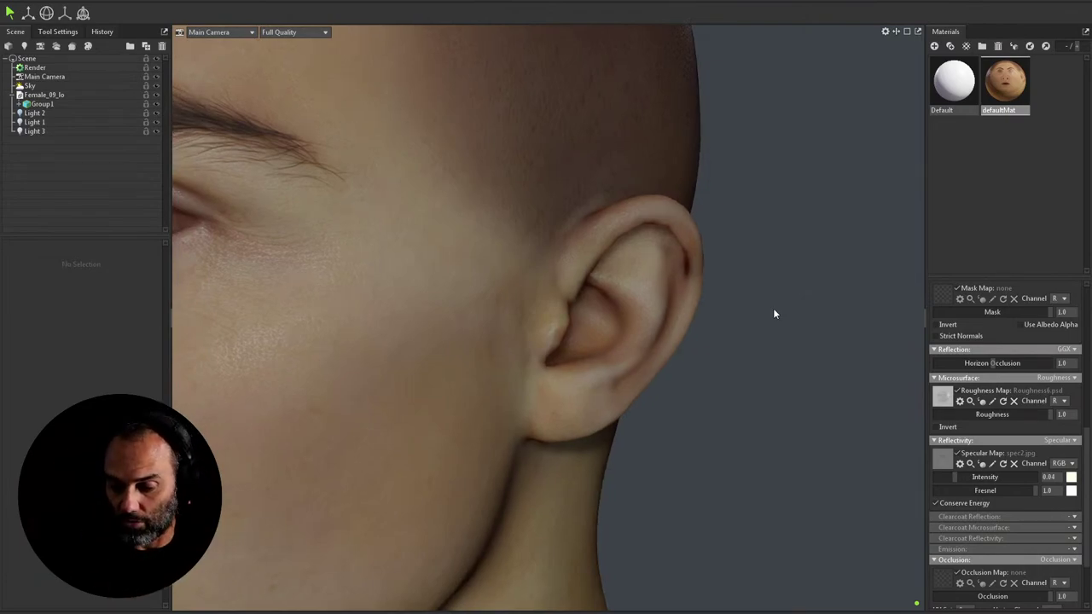
left_click_drag(743, 357, 707, 318)
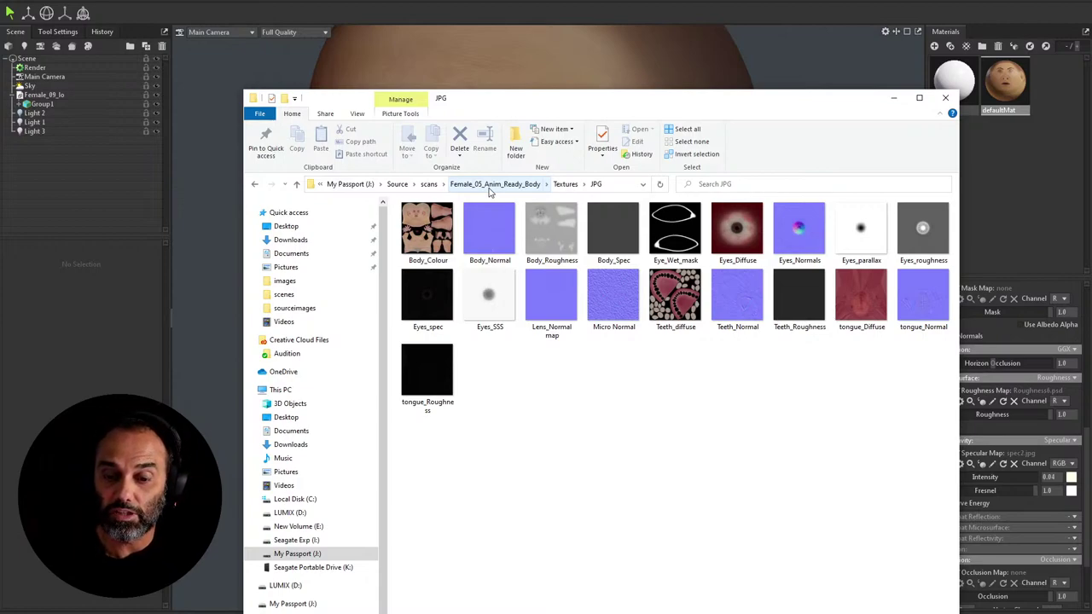
Step: Preview the Body_Colour texture, close the preview and its folder, and inspect the rendered head in Marmoset Toolbag
left_click(429, 244)
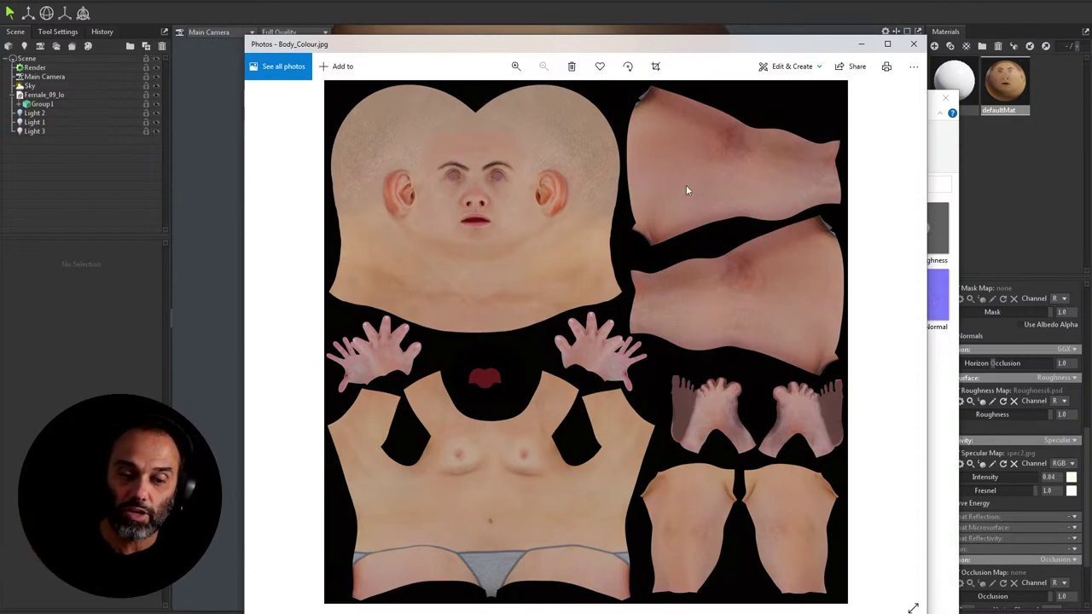
left_click(914, 44)
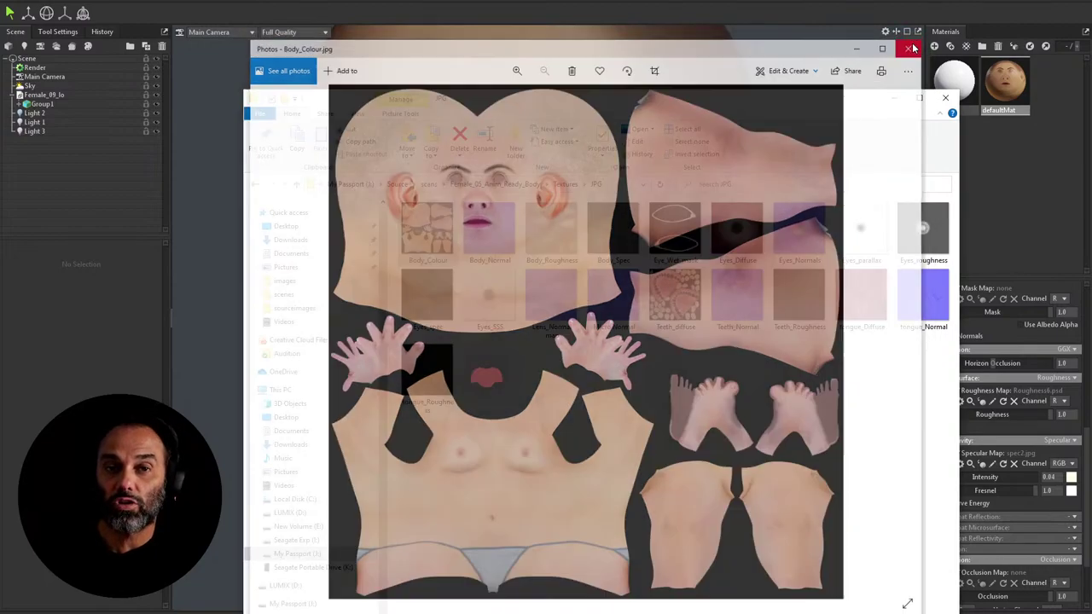
left_click(945, 97)
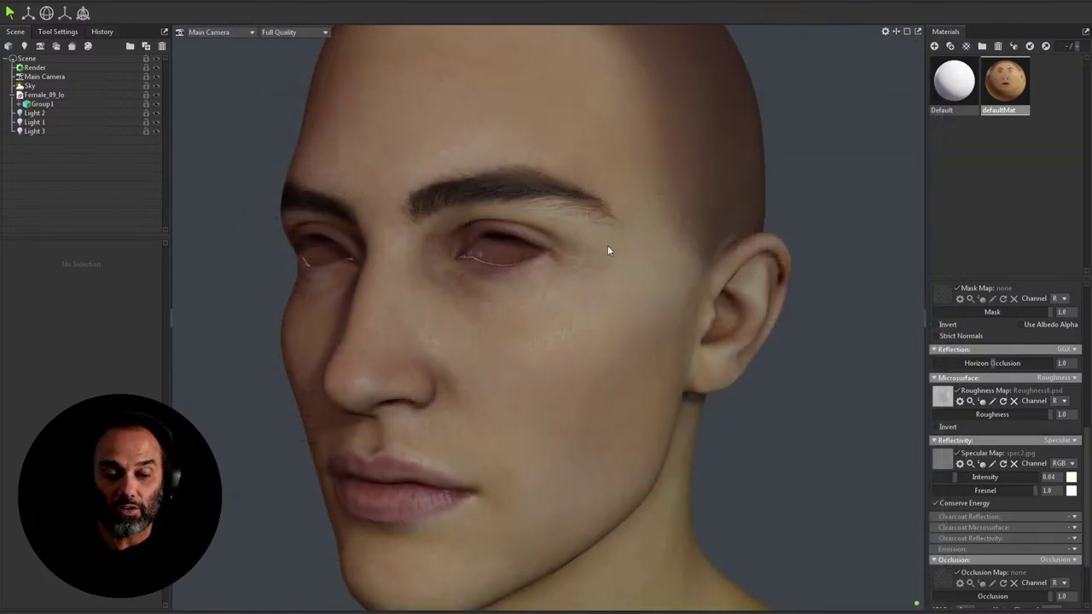
left_click(671, 333)
left_click_drag(586, 373, 663, 309)
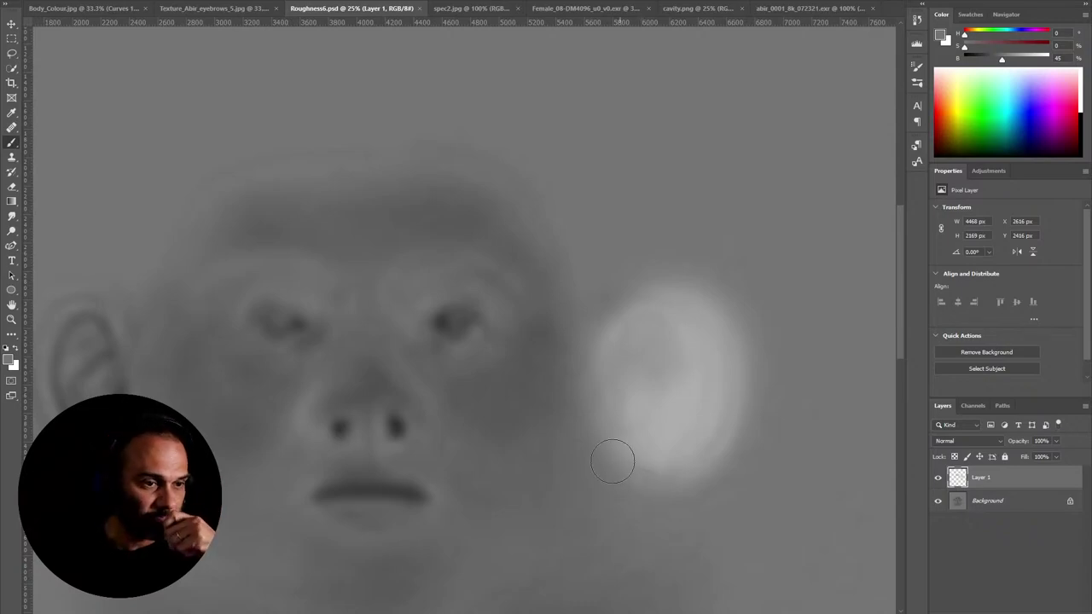
Step: Switch to Body_Colour.jpg in Photoshop, hide the Curves 1 adjustment and bring the face and ears into view
left_click(111, 15)
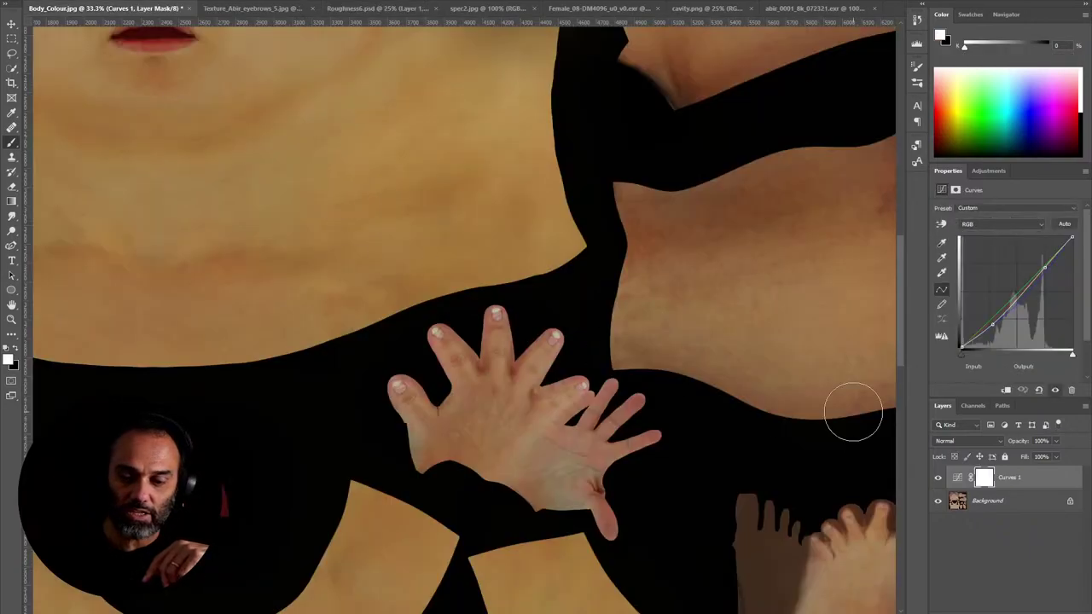
left_click(938, 479)
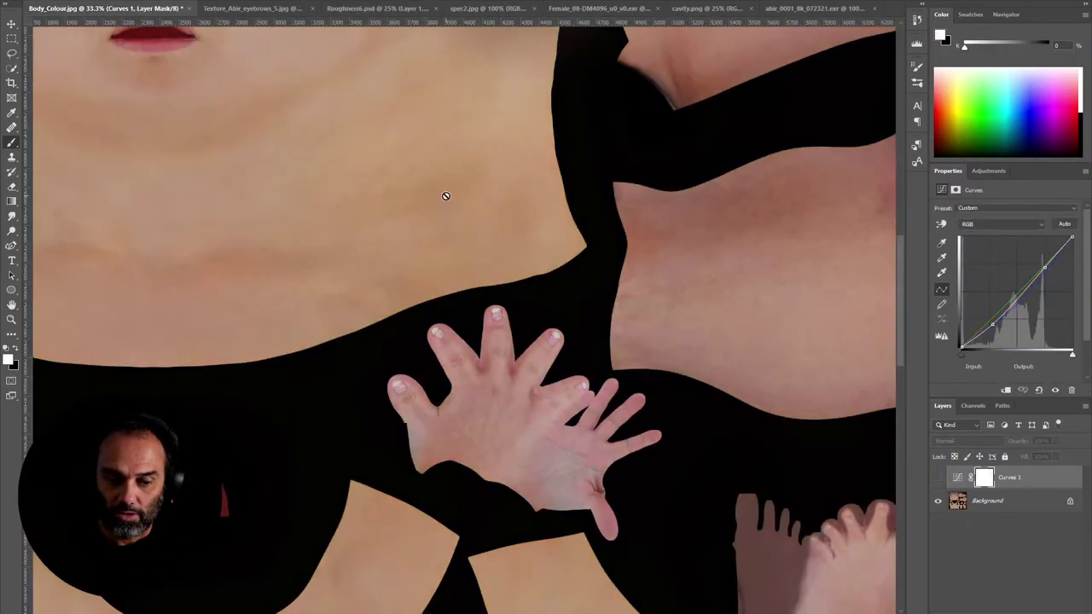
left_click_drag(433, 188, 624, 407)
left_click_drag(449, 122, 402, 105)
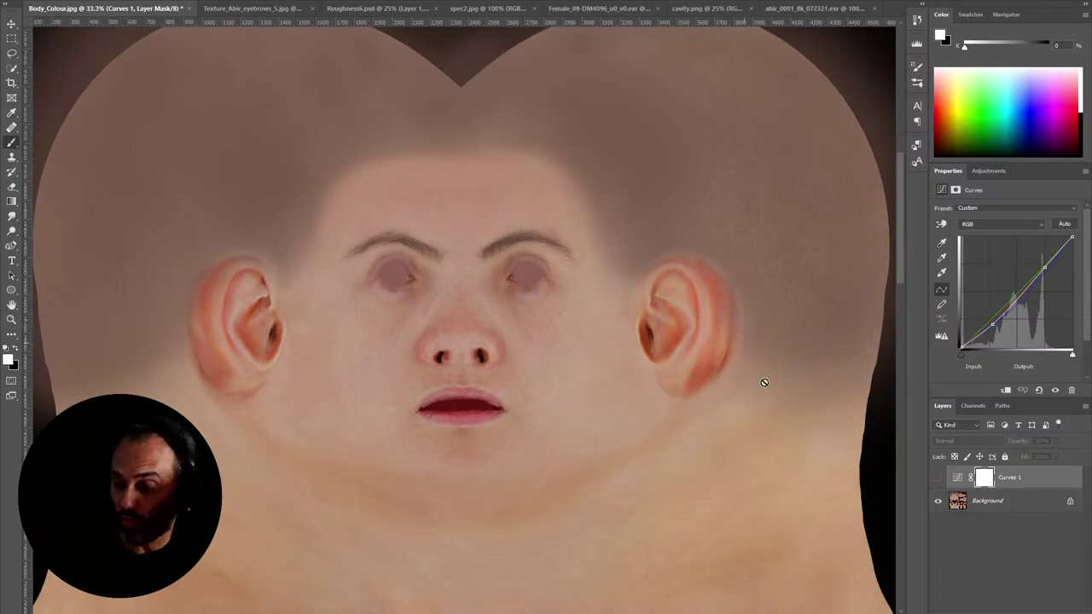
Step: Add a Curves adjustment directly above the Background layer and slightly lower its Blue channel midtones
left_click(990, 501)
left_click(1007, 609)
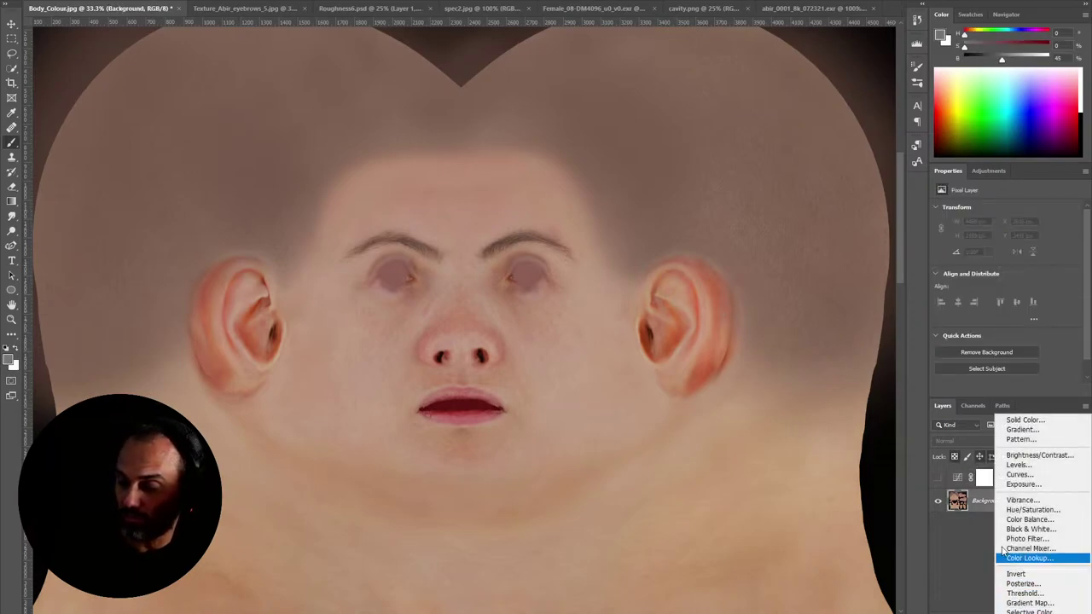
left_click(1029, 474)
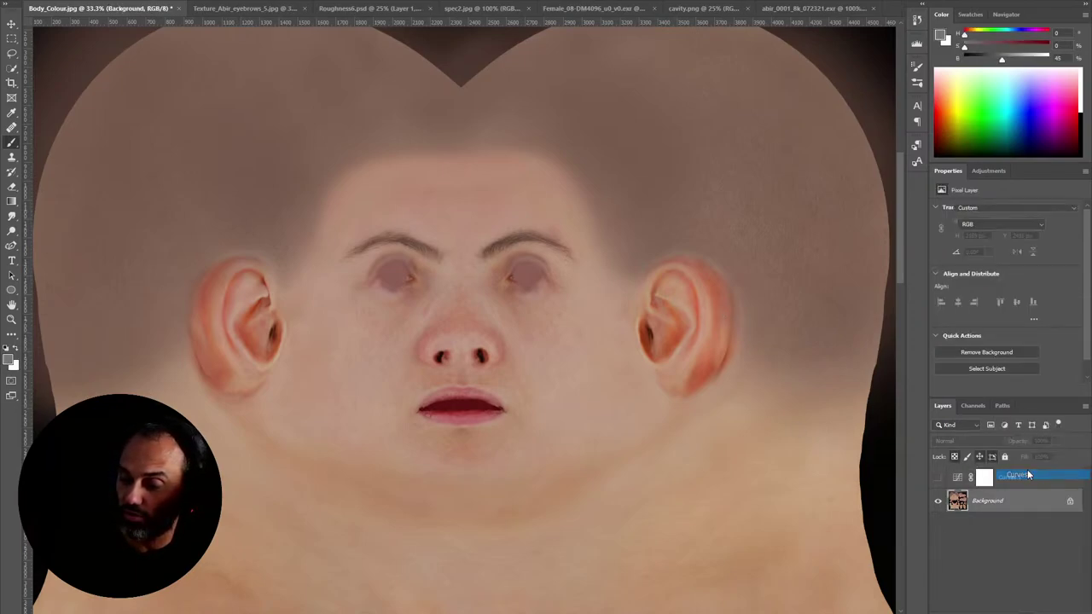
left_click(978, 226)
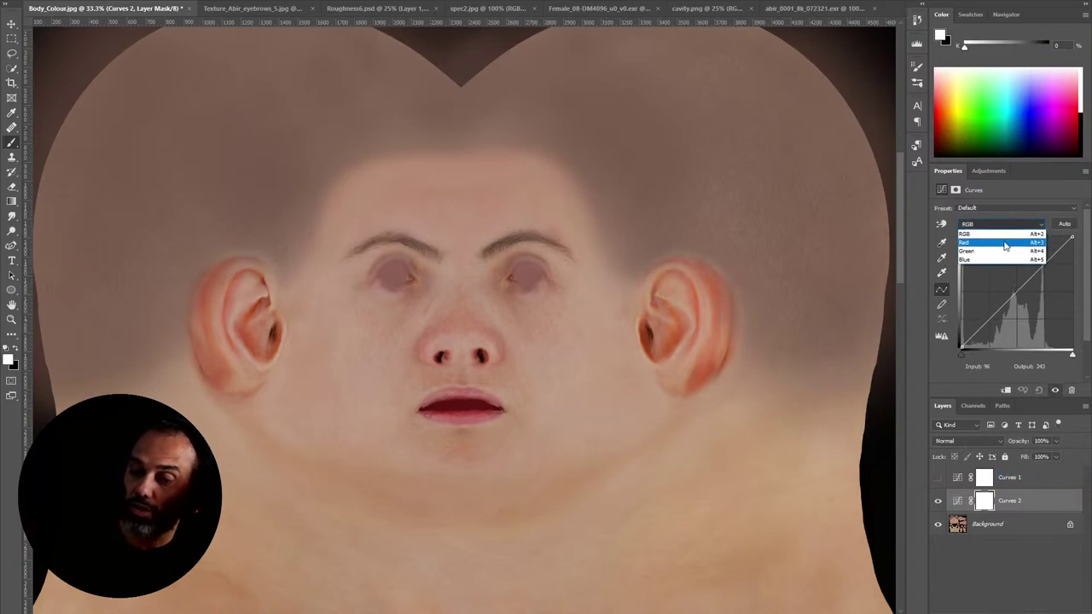
left_click(996, 256)
left_click_drag(1020, 290, 1020, 294)
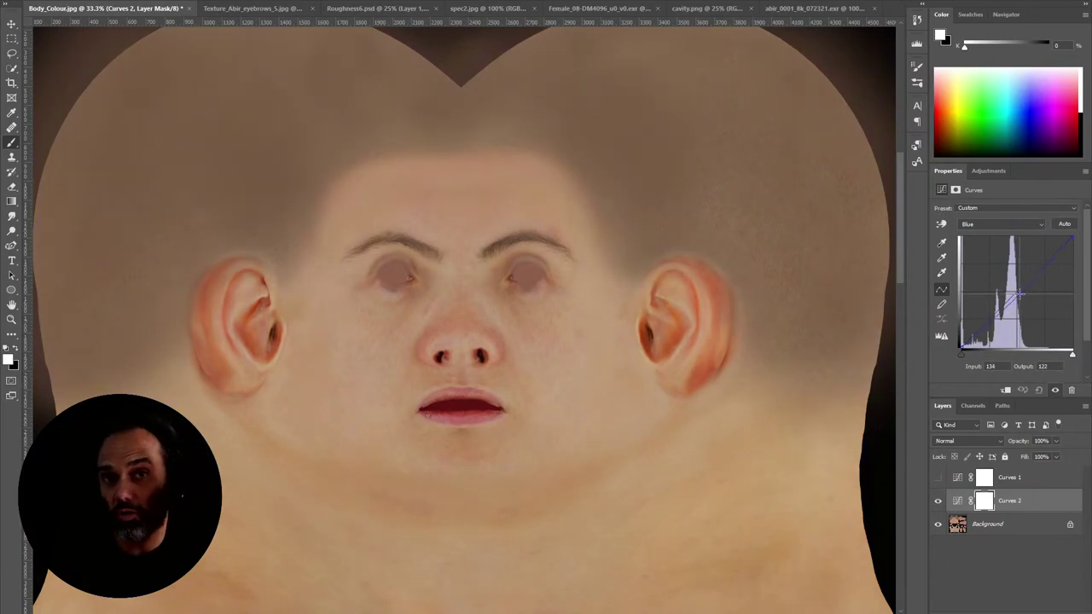
left_click_drag(1019, 294, 1019, 295)
Step: Lower the Green curve to output 121 at input 131, and shape the Red curve with a lowered shadow point and a highlight point
left_click(1002, 224)
left_click(990, 254)
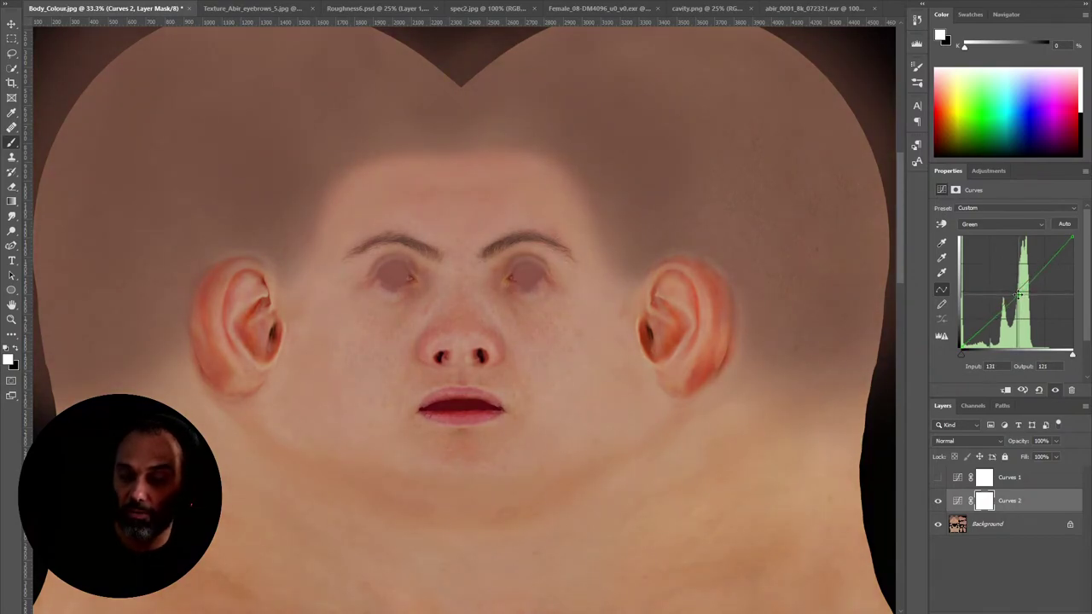
left_click(982, 224)
left_click(981, 242)
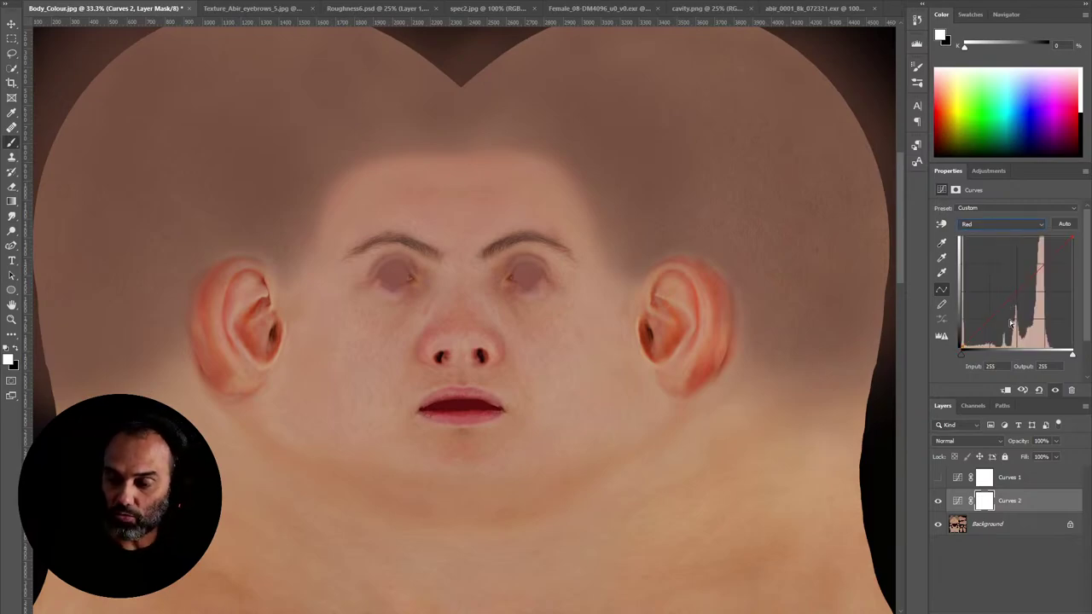
left_click_drag(993, 314, 993, 323)
left_click_drag(1031, 292, 1041, 262)
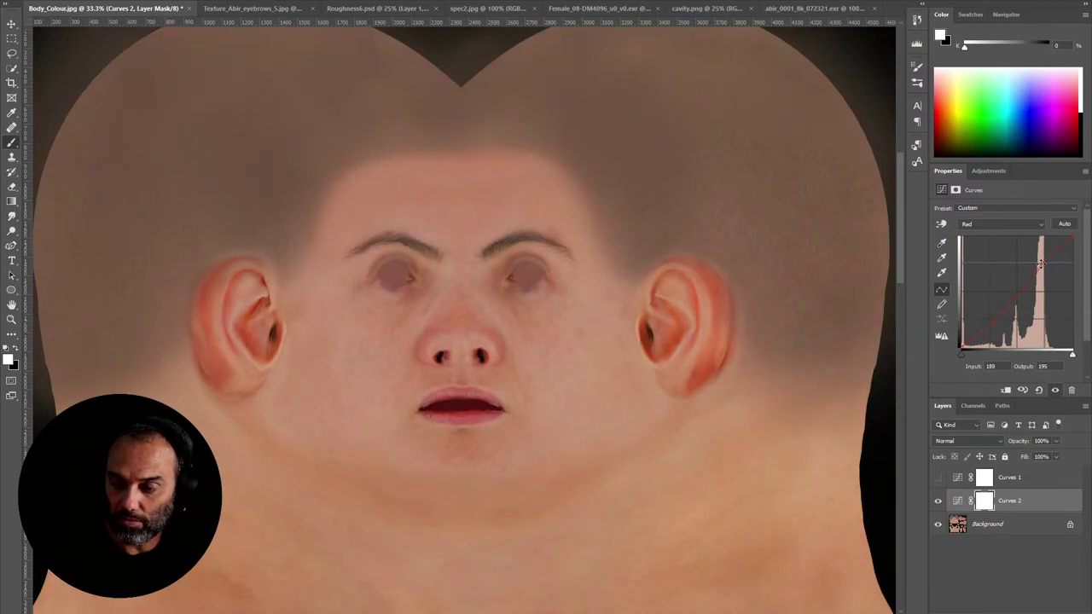
mouse_move(994, 322)
left_mouse_down()
mouse_move(1002, 336)
mouse_move(994, 325)
left_mouse_up()
left_click_drag(1046, 262, 1049, 268)
Step: Reshape the Blue curve with a highlight point at input 207, output 185, and darken the Green curve's lower midtones
left_click(1004, 223)
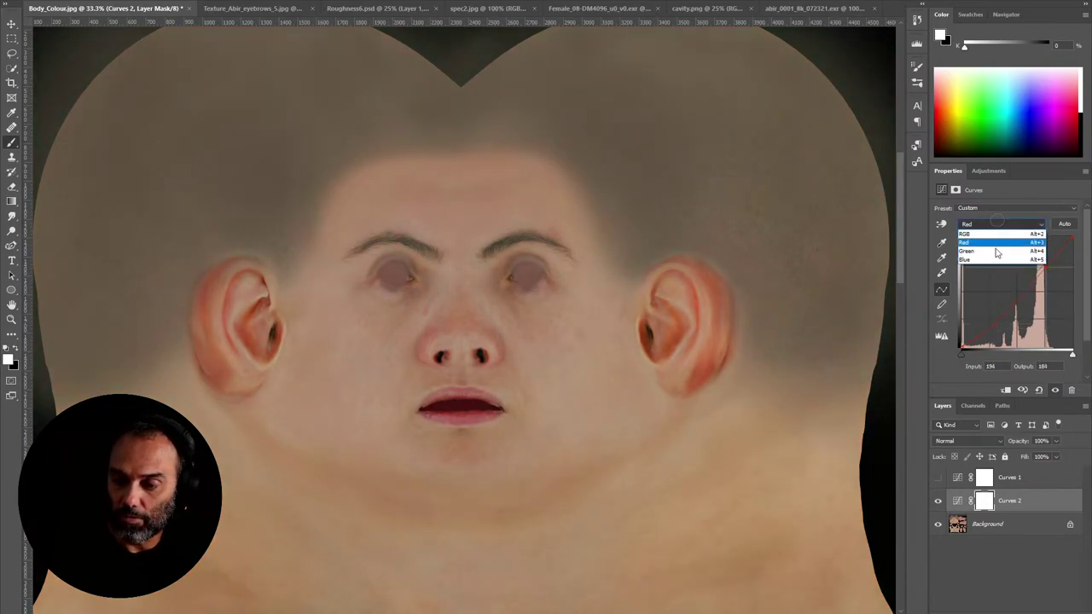
left_click(998, 259)
left_click_drag(1018, 298, 1052, 267)
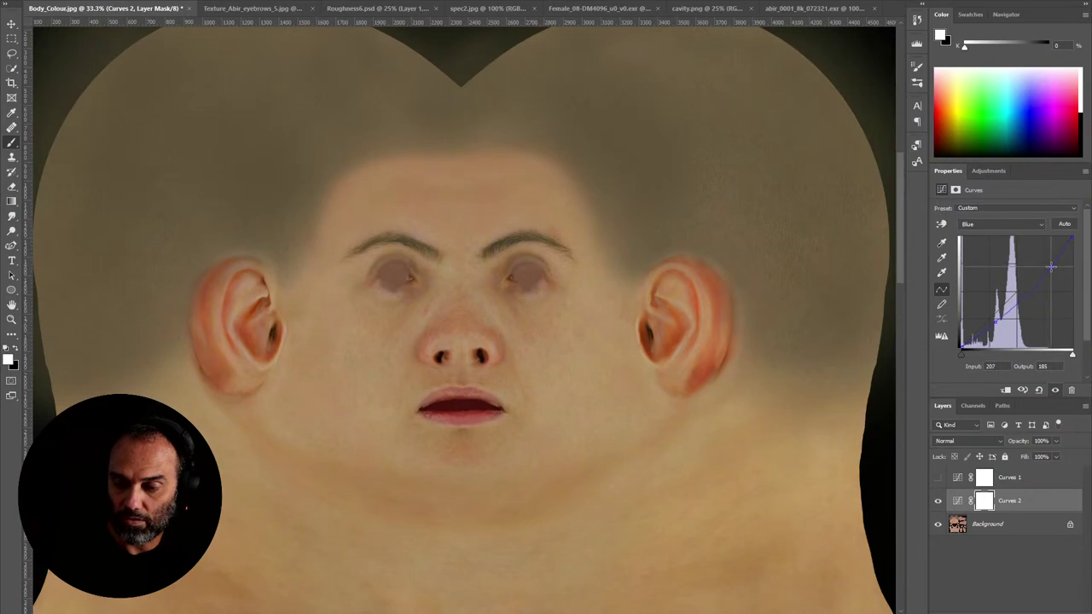
left_click(1015, 225)
left_click(1002, 249)
left_click_drag(1020, 294, 1013, 305)
left_click_drag(1049, 271, 1039, 249)
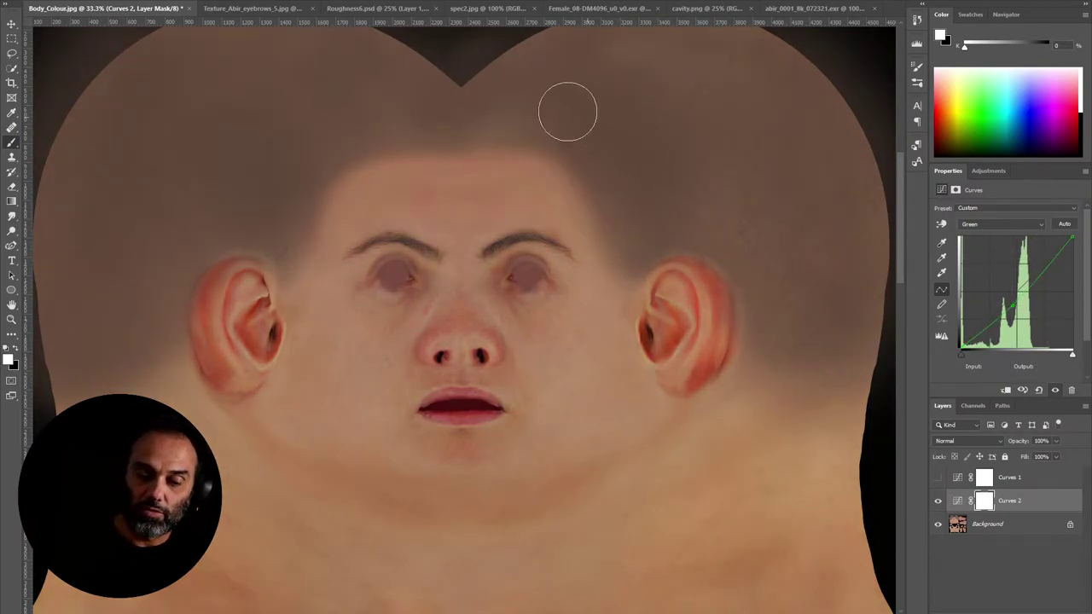
Step: Show Texture_Abir_eyebrows_5.jpg, and browse File Explorer to the JPG textures folder of the Female_05_Anim_Ready_Body scan on My Passport
left_click(269, 8)
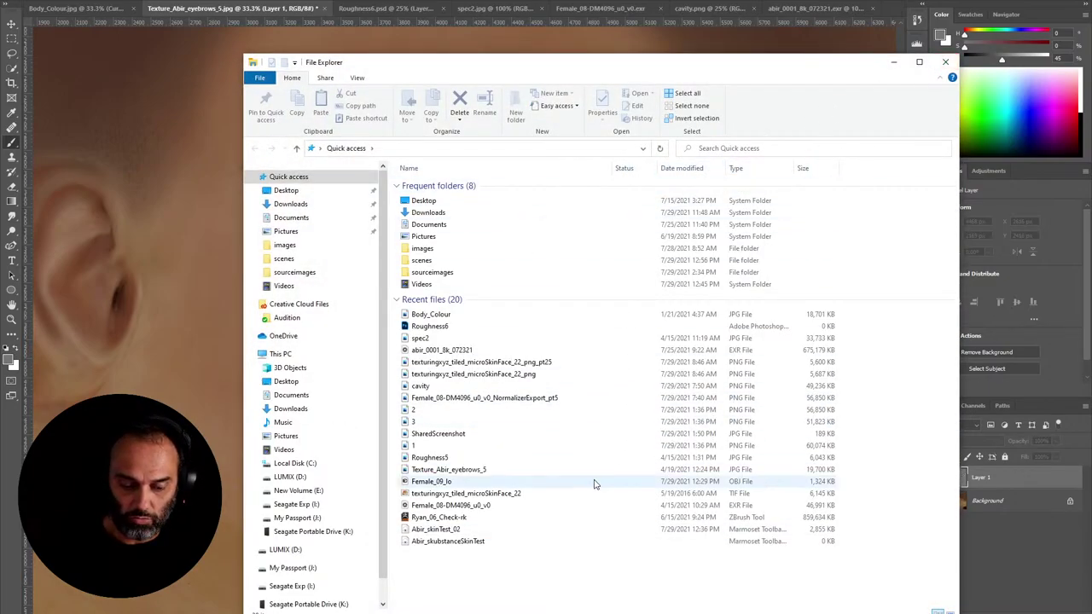
left_click(326, 518)
double_click(439, 375)
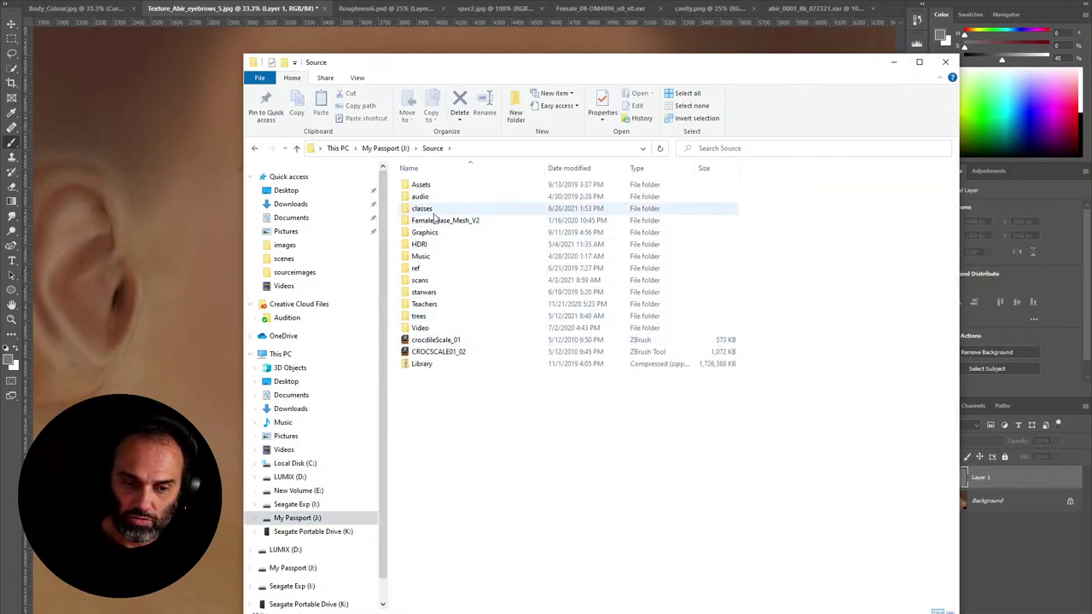
double_click(431, 280)
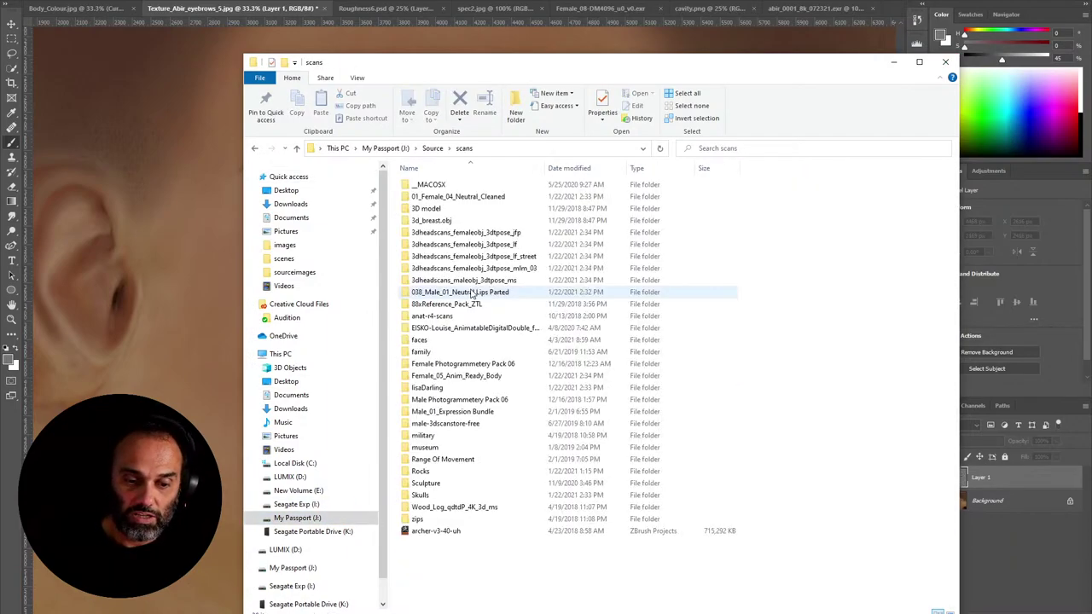
double_click(457, 375)
double_click(444, 209)
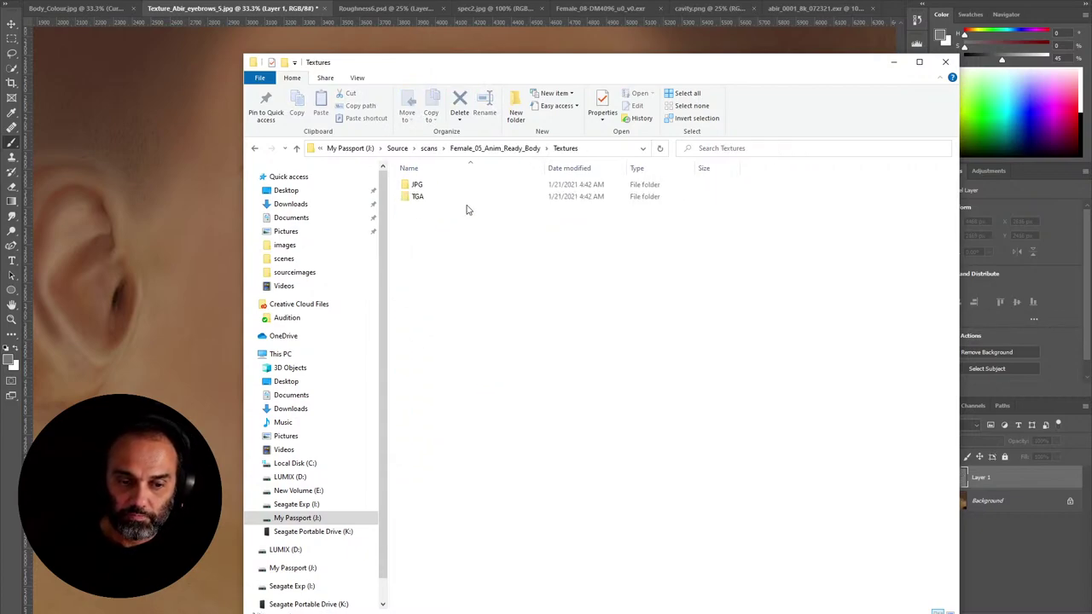
double_click(414, 187)
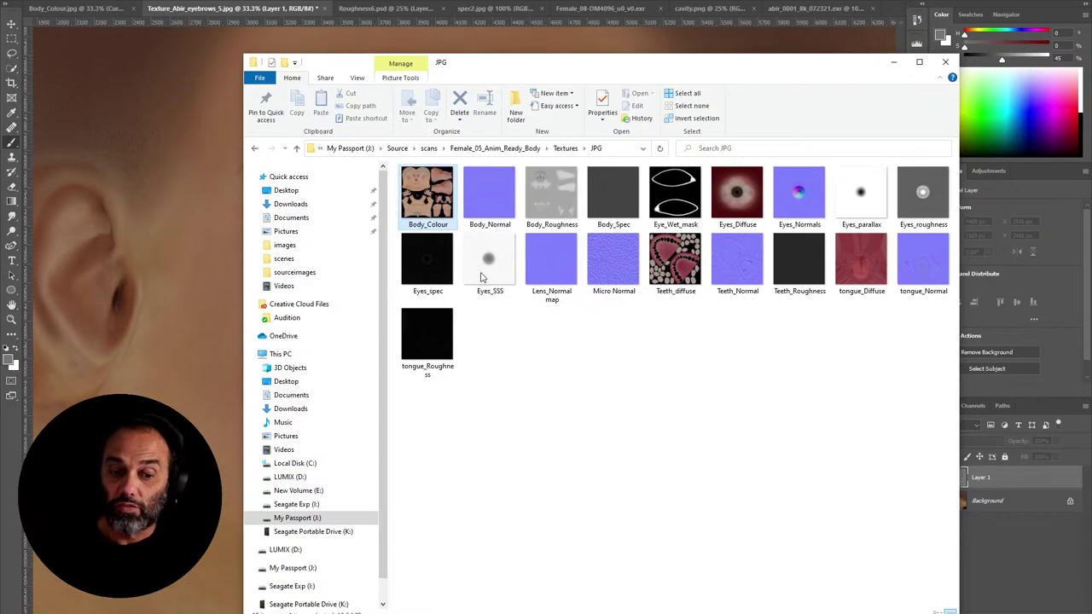
Step: Review the body roughness, specular and normal maps and the scan's ZTL folder, and close File Explorer
left_click(550, 209)
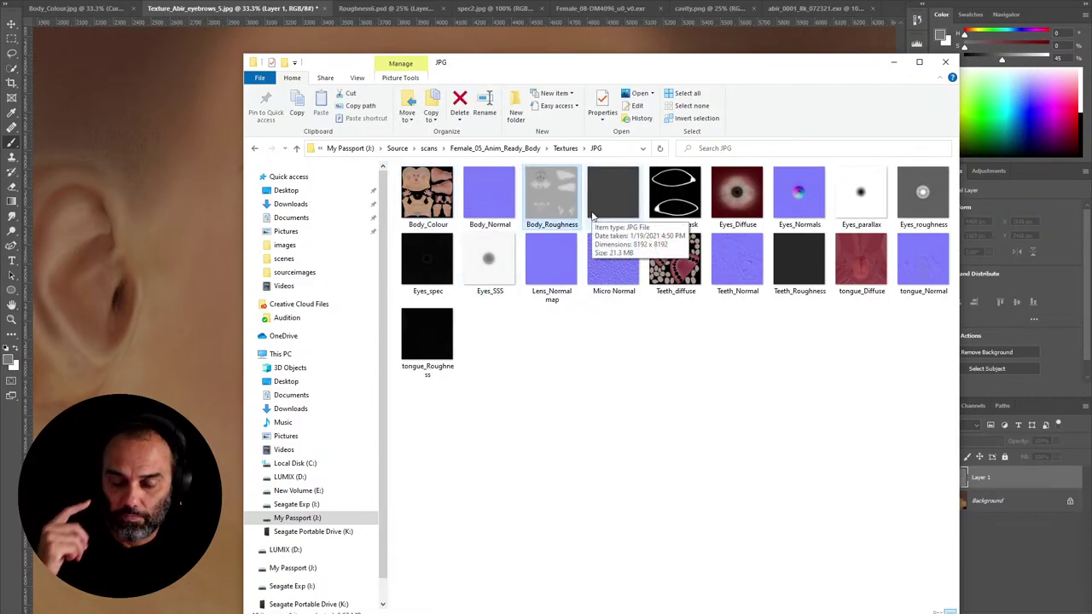
left_click(613, 187)
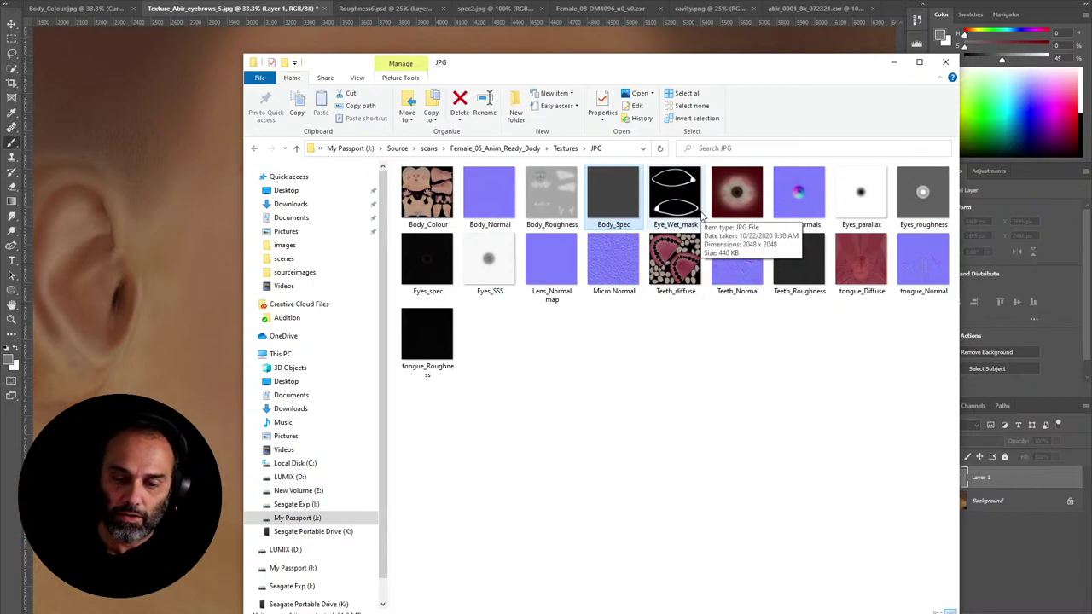
left_click(481, 200)
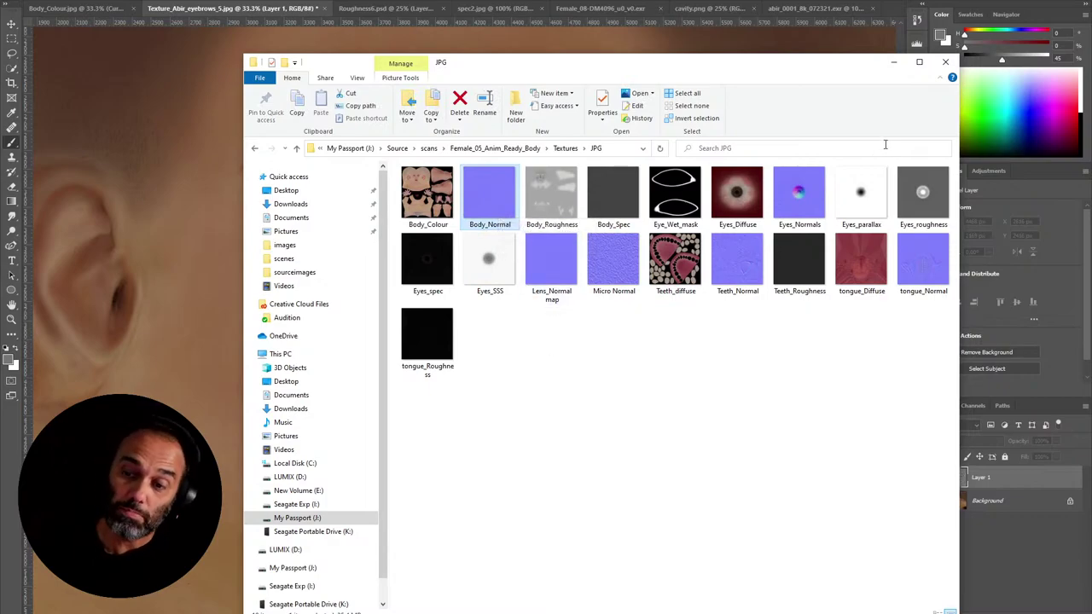
left_click(565, 147)
left_click(511, 148)
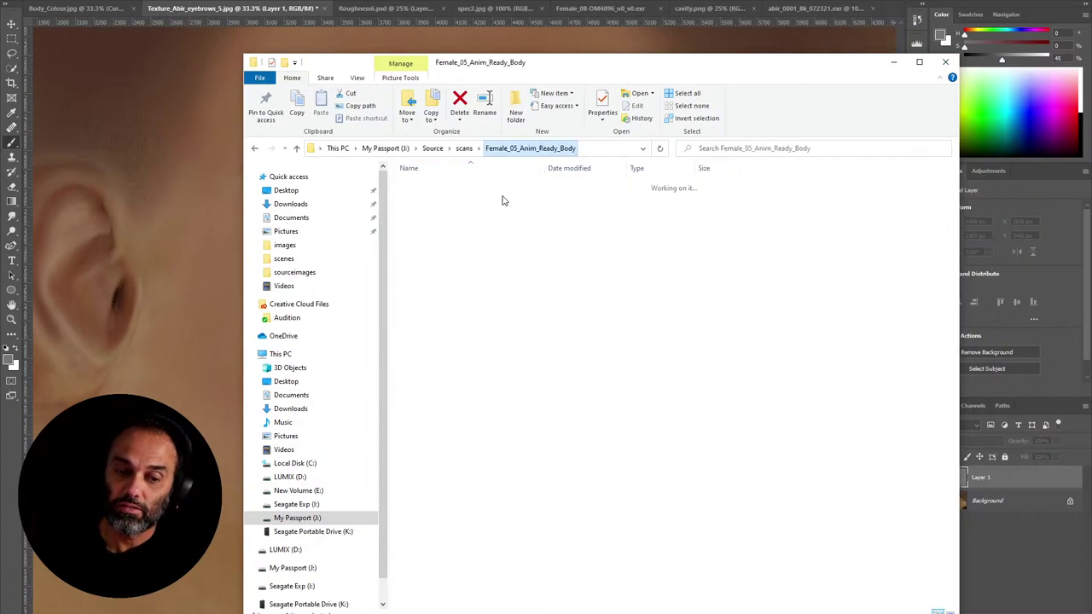
double_click(419, 221)
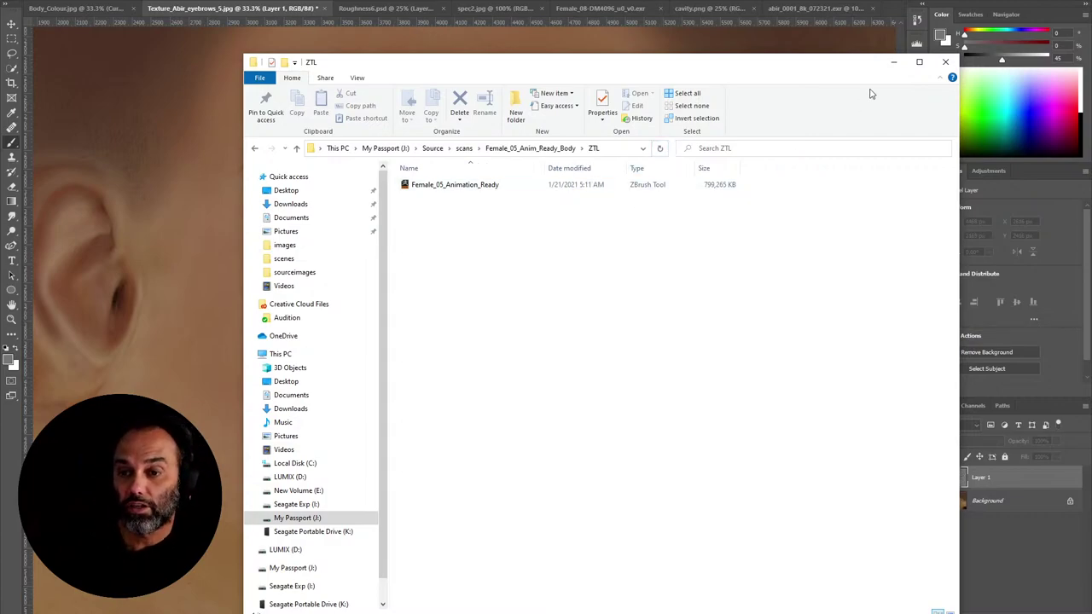
left_click(945, 62)
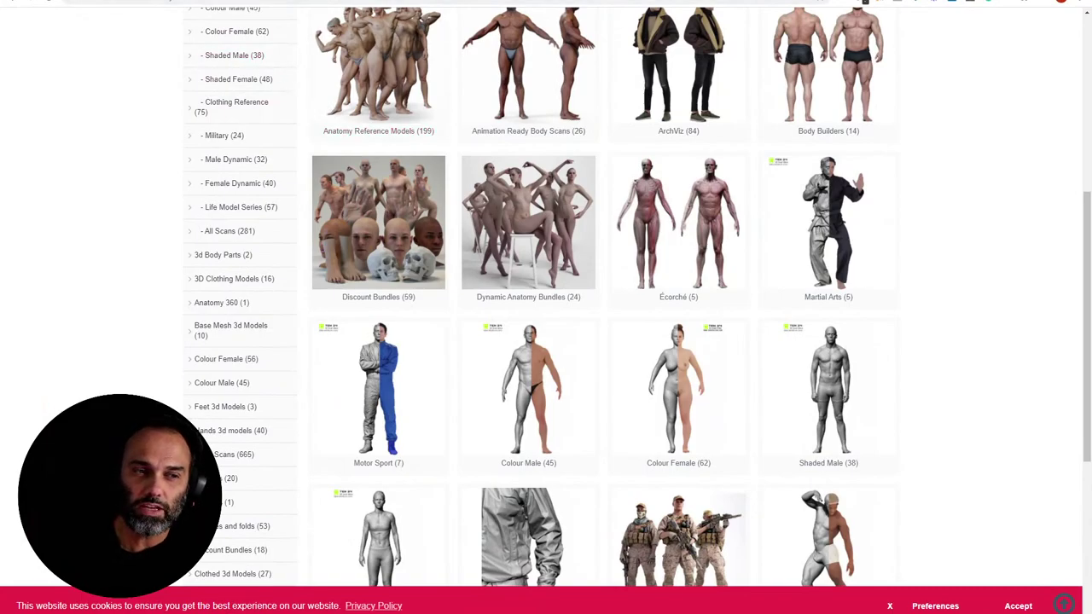
Step: Search the web for "triplegangers" in a new browser tab and open the Triplegangers home page
key("ctrl+t")
type("tripp")
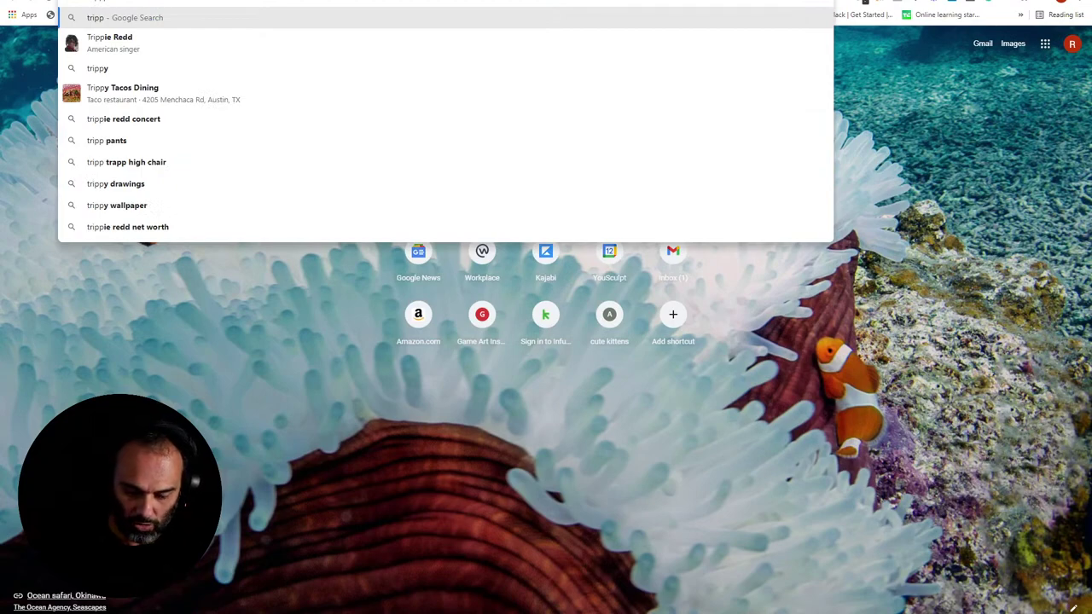
type("legan")
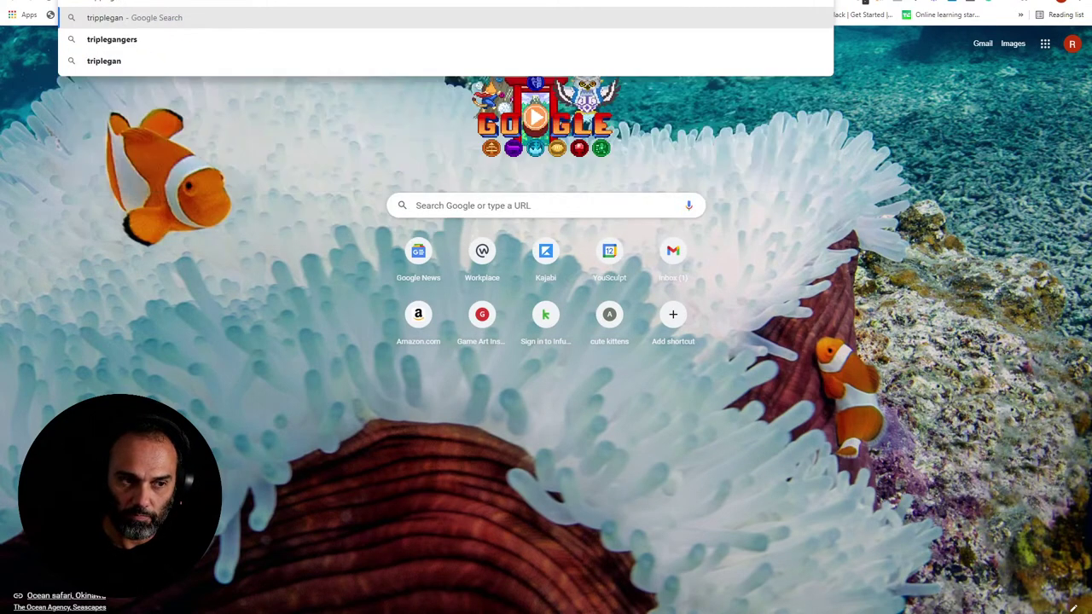
type("gers")
key("Down")
key("Return")
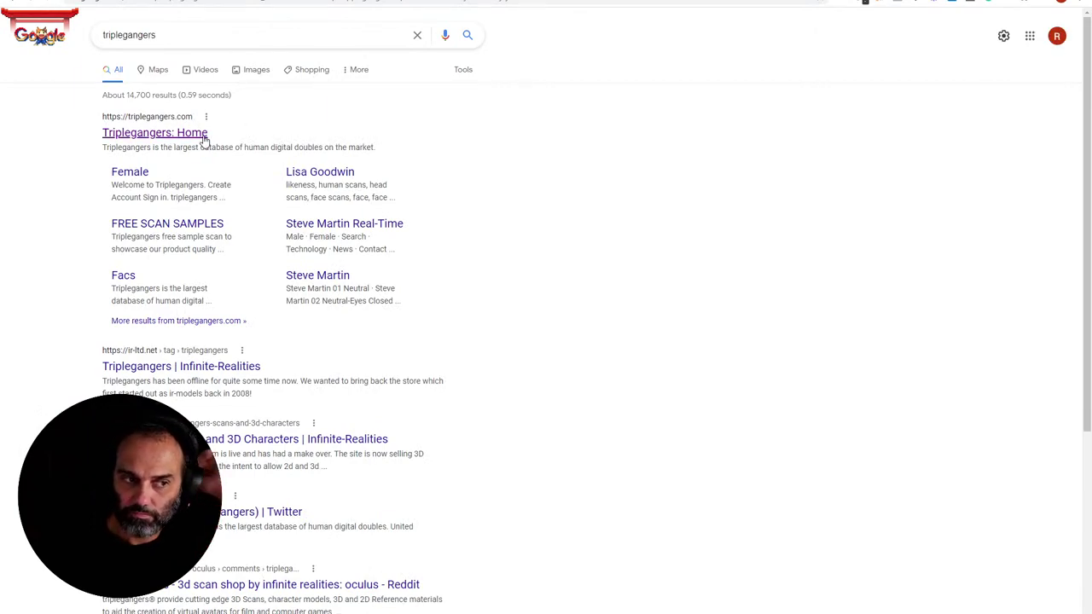
left_click(204, 136)
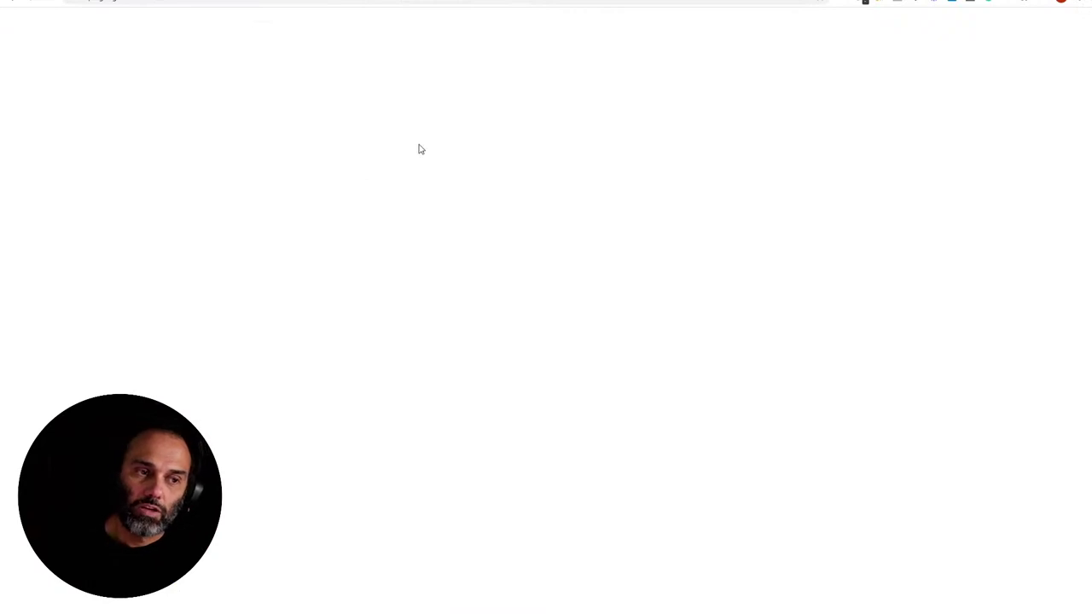
Step: Look through the featured scan models and database statistics on the Triplegangers home page
scroll(539, 145, "down", 3)
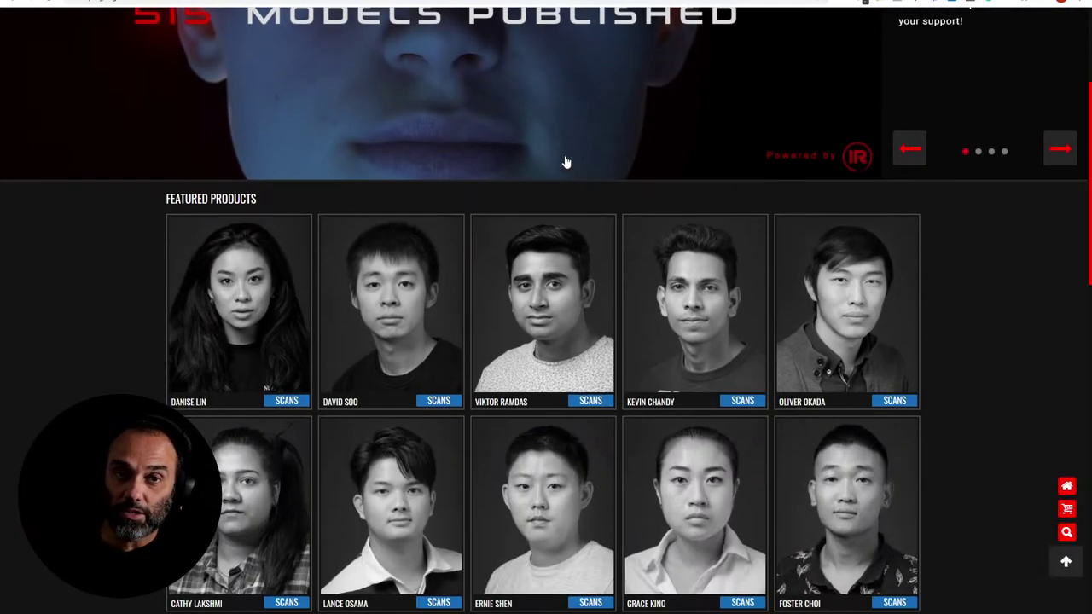
scroll(602, 182, "down", 2)
scroll(603, 182, "down", 1)
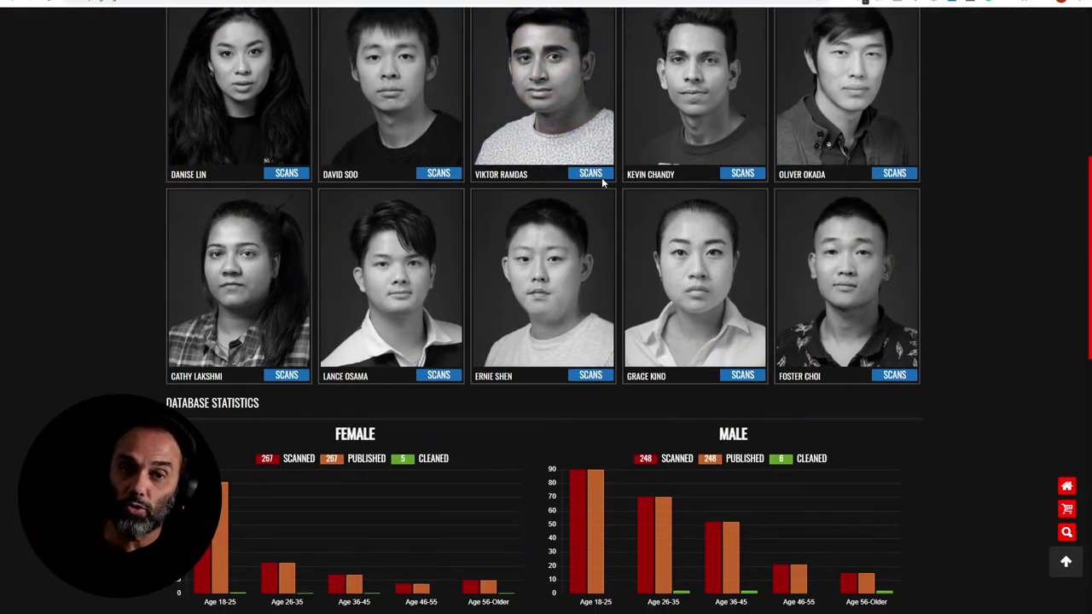
scroll(602, 177, "up", 5)
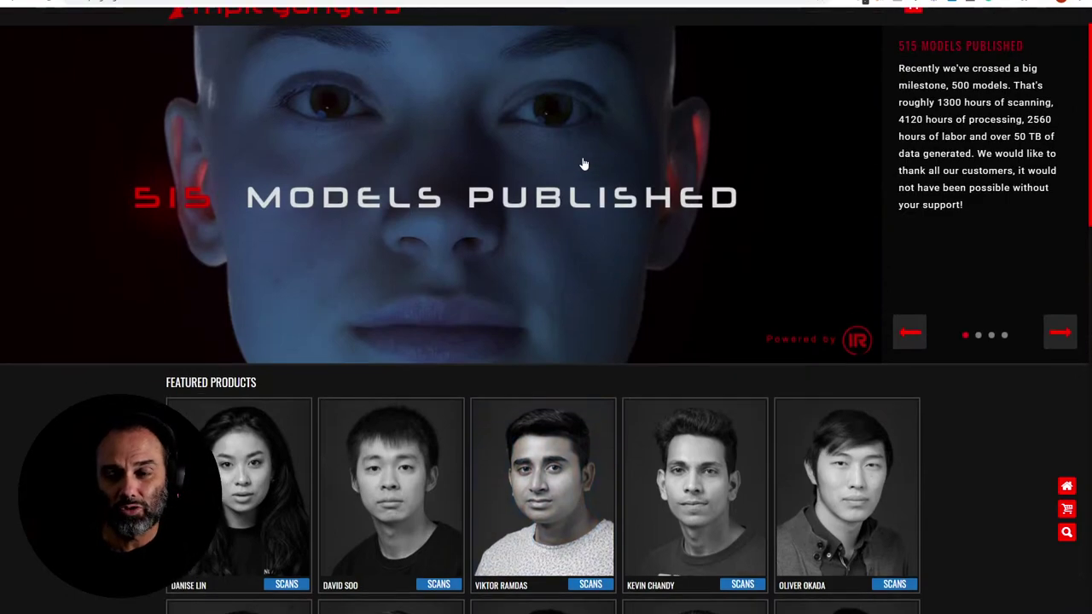
scroll(584, 164, "up", 1)
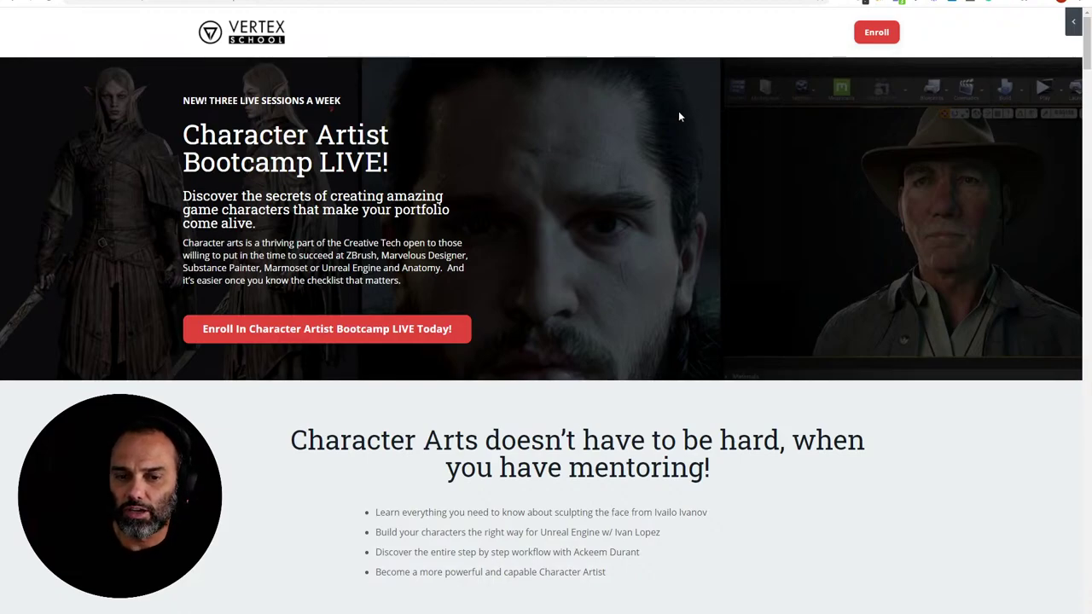
Step: Search the web for the first character artist's name in a new browser tab and open the artist's ArtStation portfolio
key("ctrl+t")
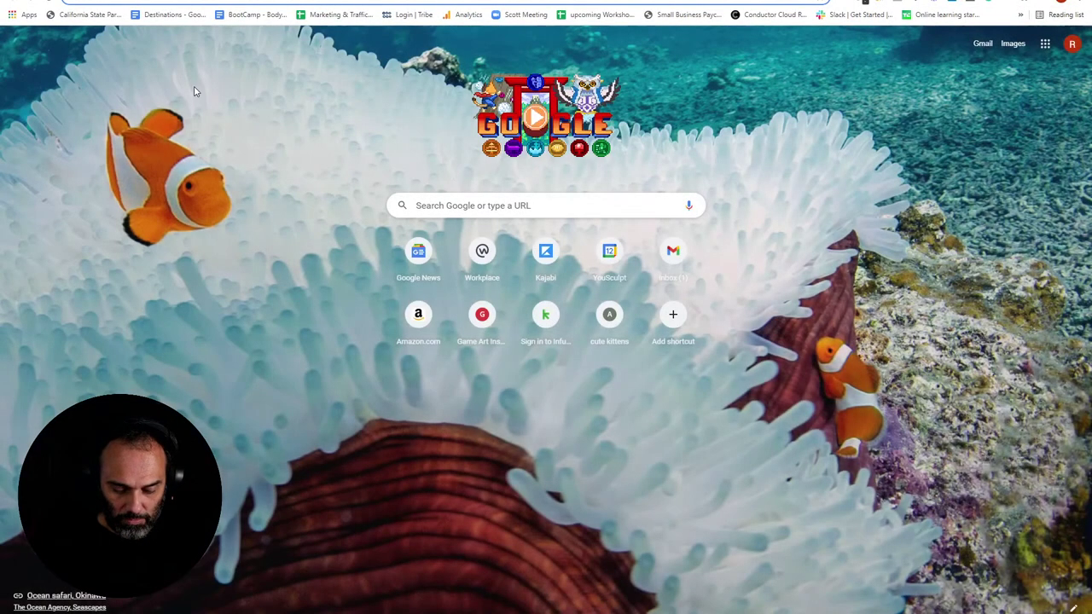
type("marko lazo")
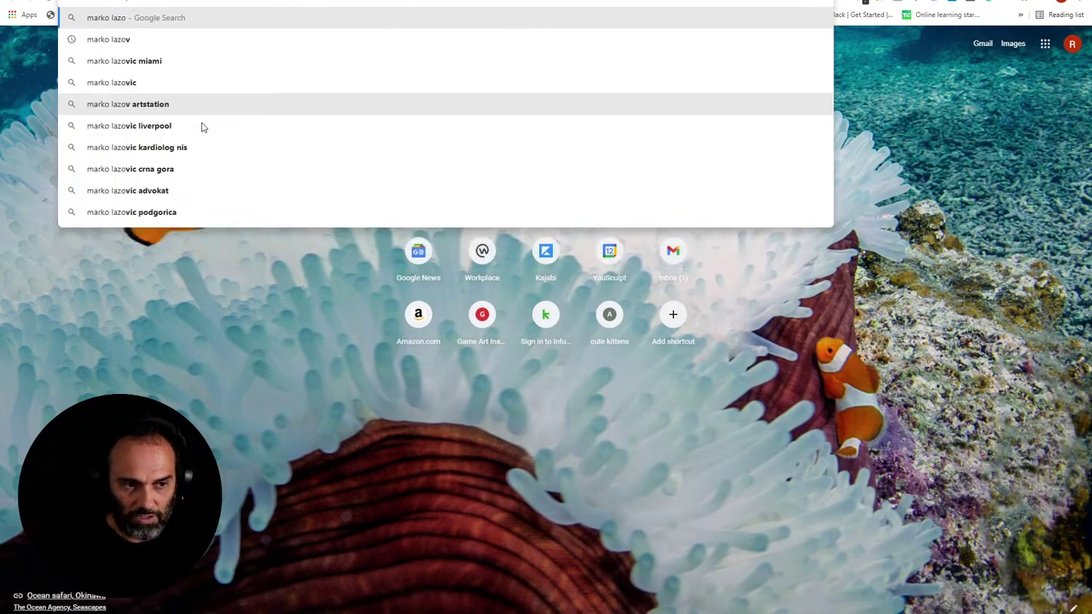
key("Up")
key("Up")
key("Up")
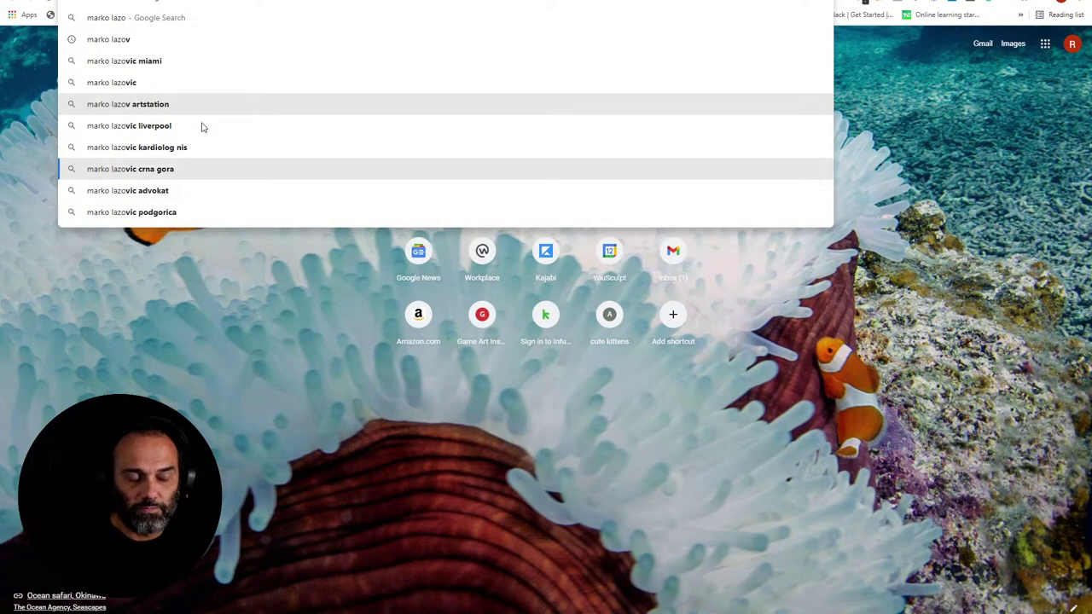
left_click(161, 43)
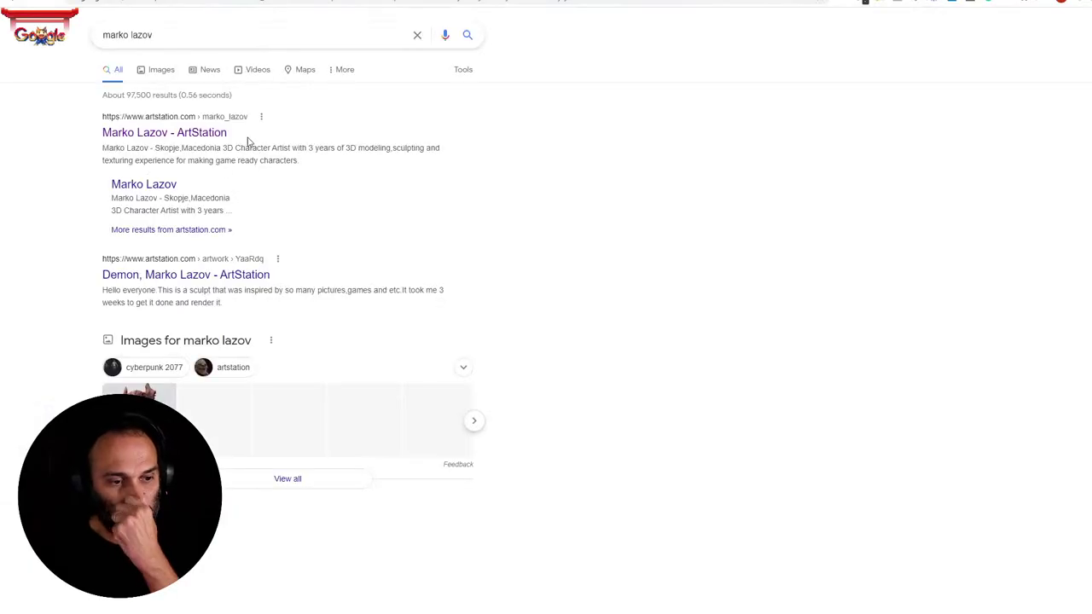
left_click(183, 133)
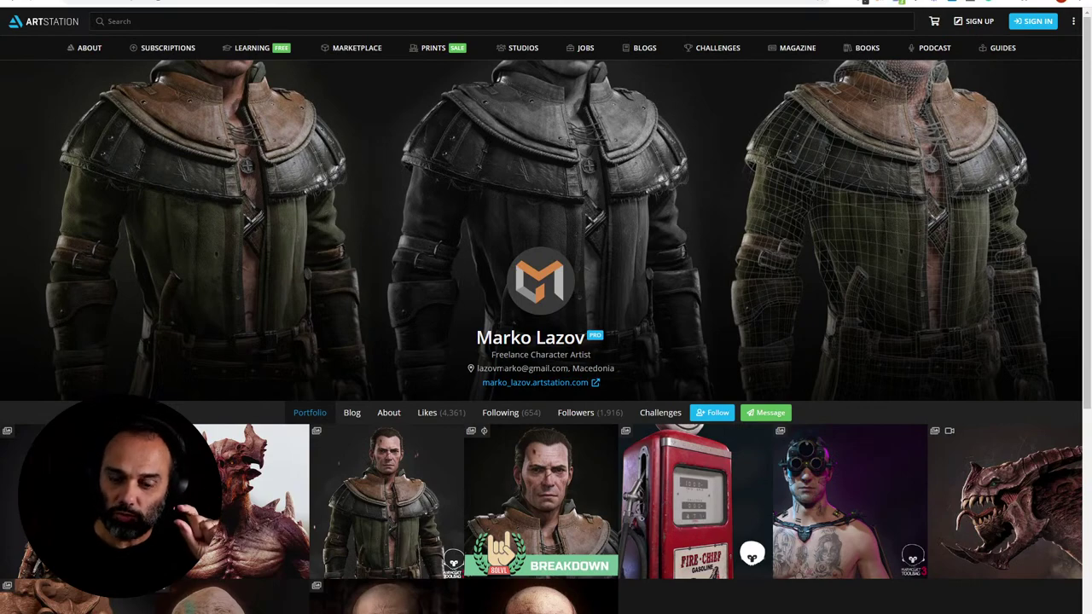
Step: Open the Realtime Character Cyberpunk 2077 Fan Art project and look through its full-body renders
left_click(843, 480)
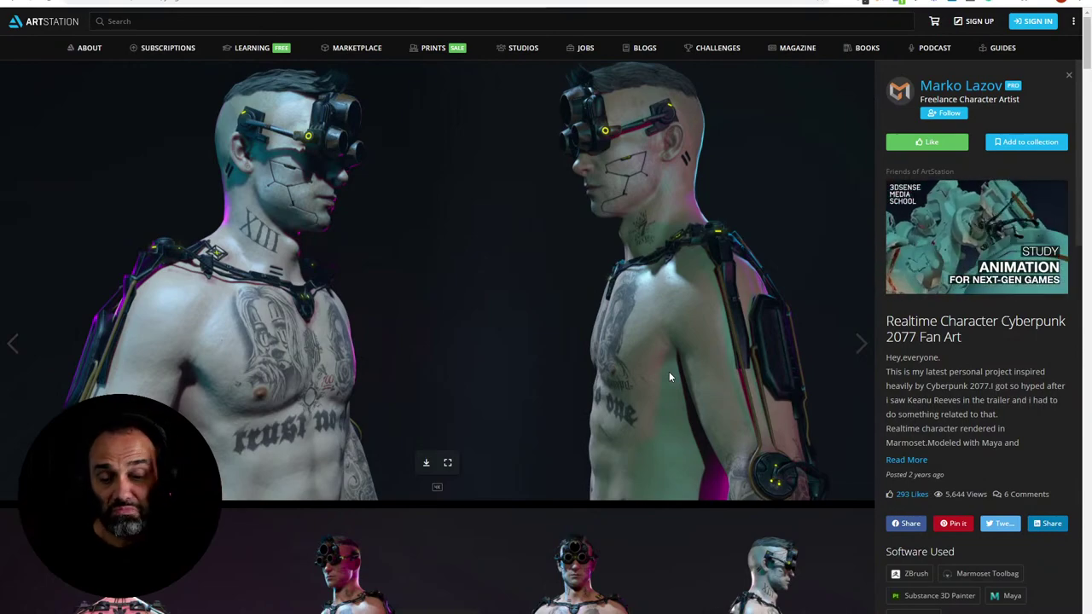
scroll(670, 376, "down", 3)
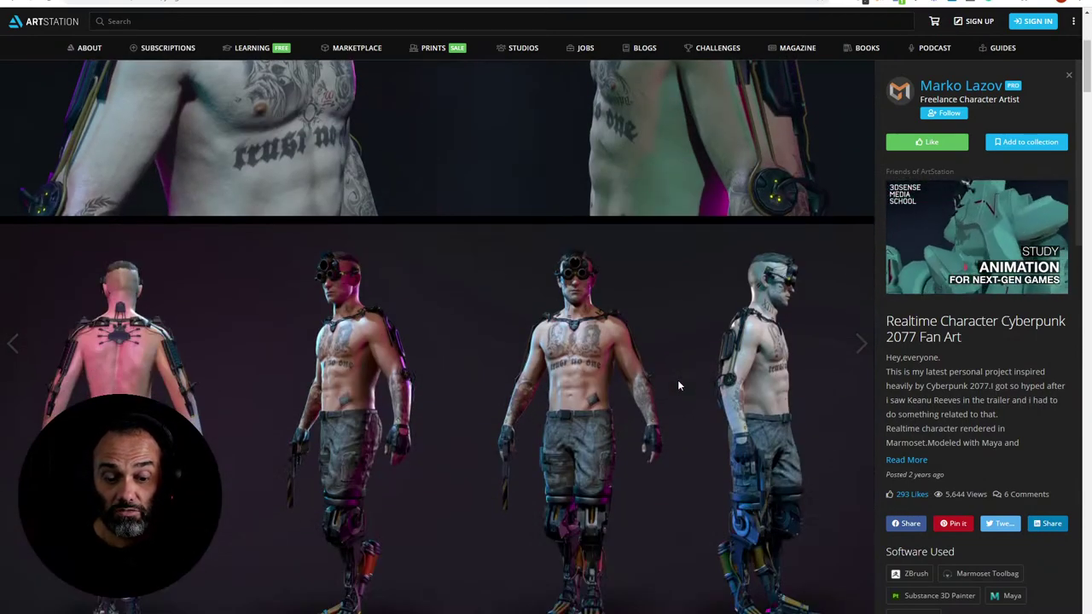
scroll(678, 382, "down", 3)
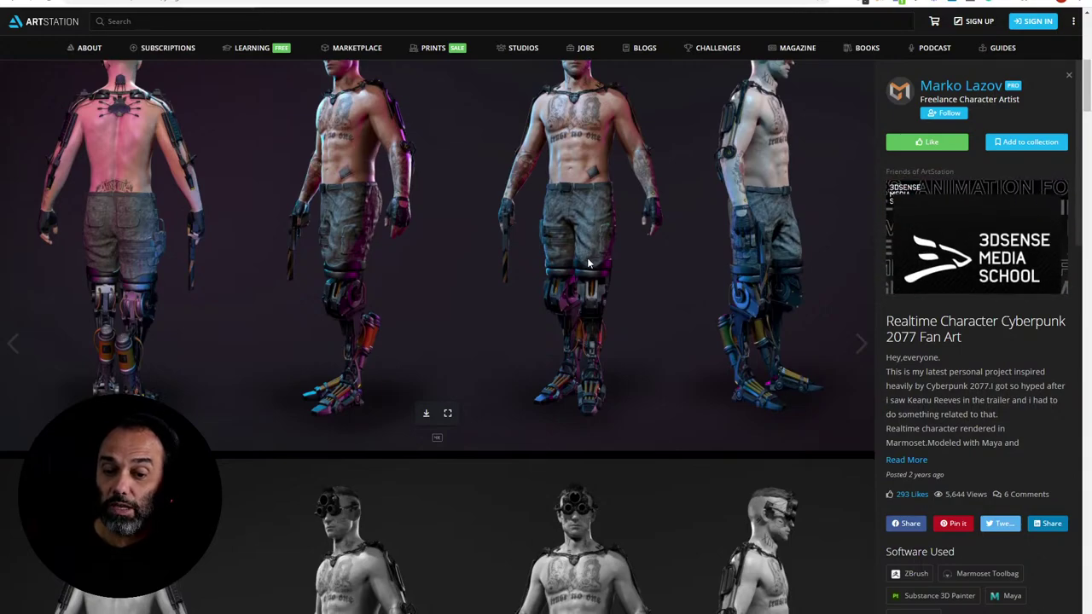
Step: Return to the artist's portfolio, and open the Bounty Hunter - Realtime Character project to examine its costume renders
left_click(979, 89)
scroll(359, 283, "down", 3)
left_click(410, 292)
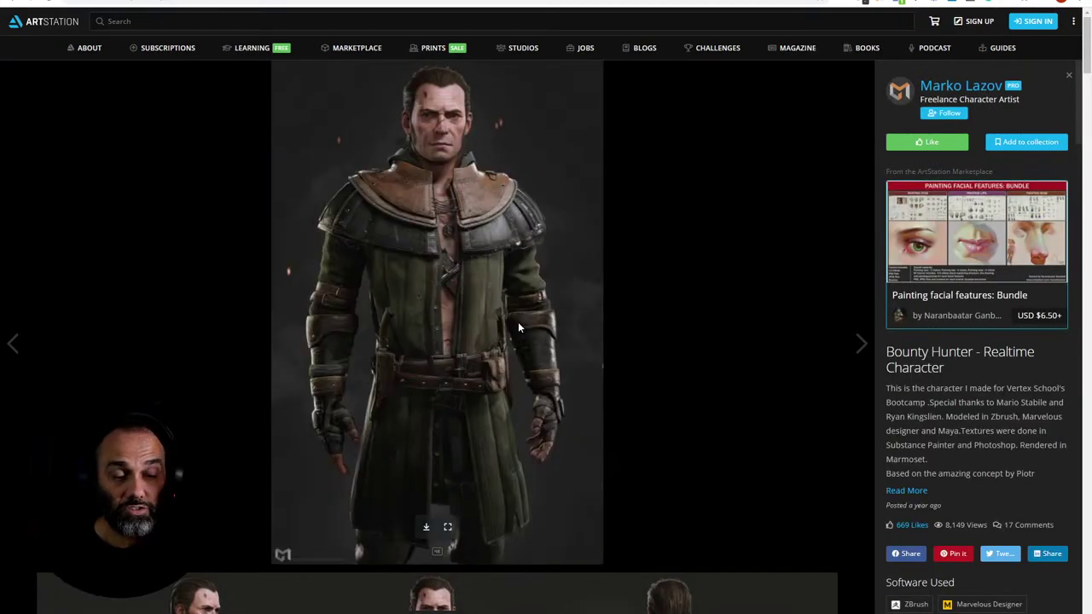
scroll(517, 325, "down", 6)
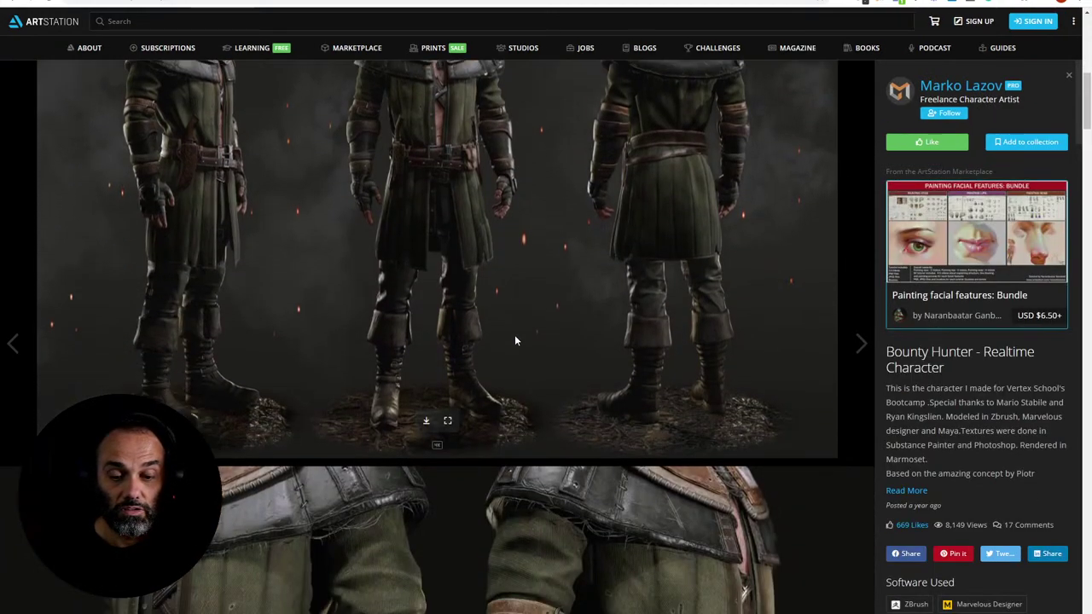
scroll(515, 341, "down", 4)
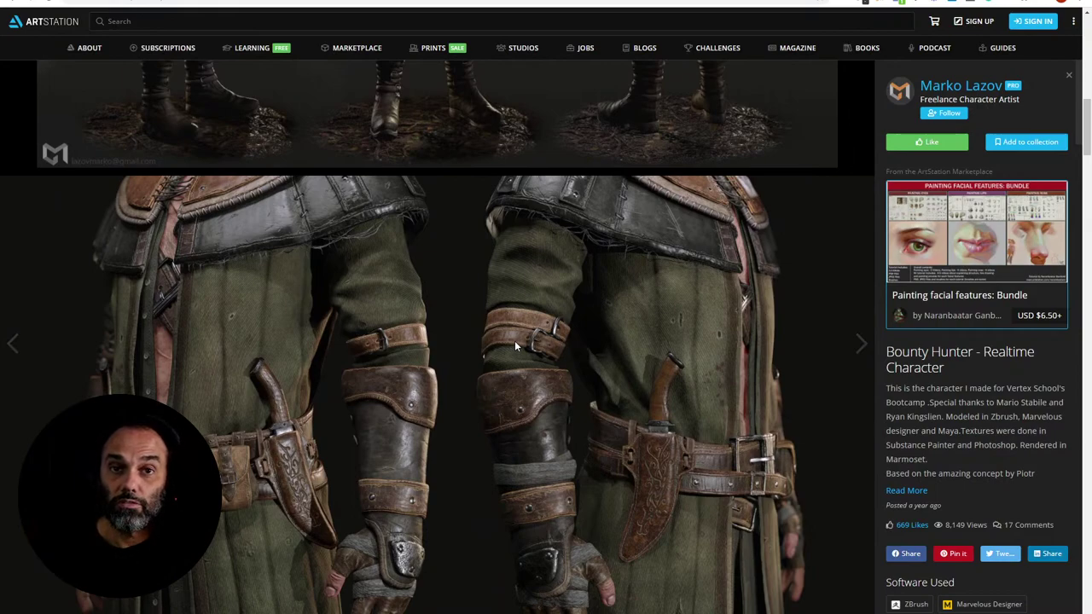
scroll(514, 340, "down", 1)
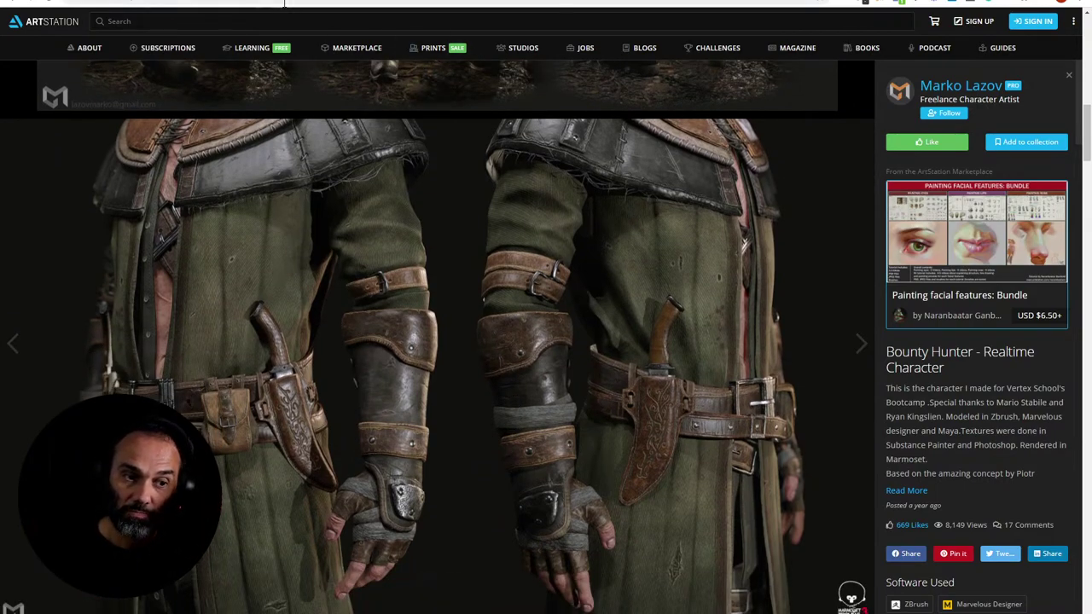
Step: Search the web for a second character artist's name in the same tab and open that artist's ArtStation portfolio
key("ctrl+l")
type("lar")
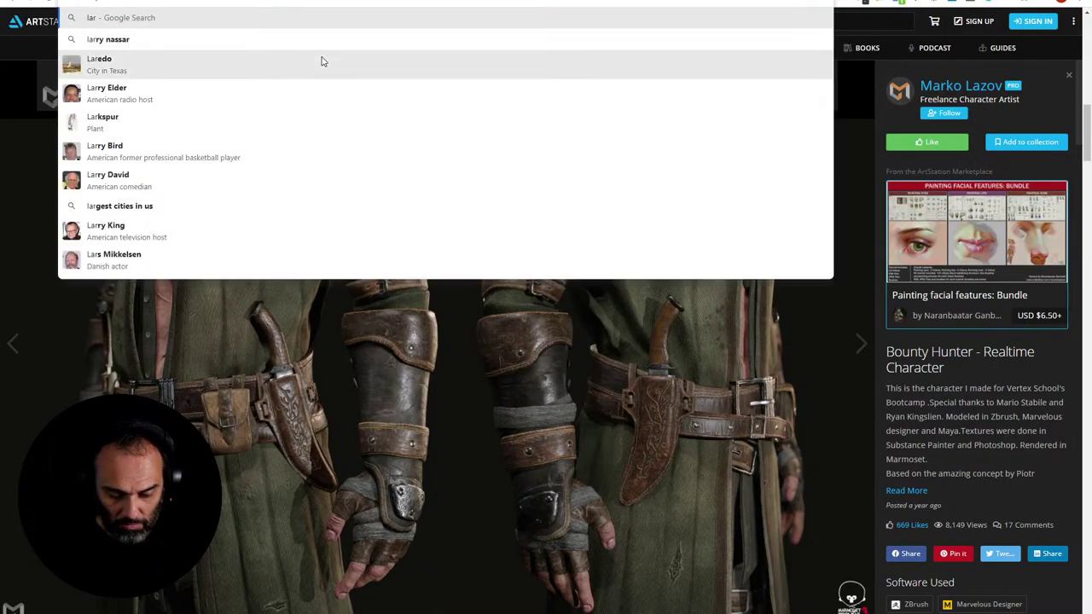
key("BackSpace")
type("wrence")
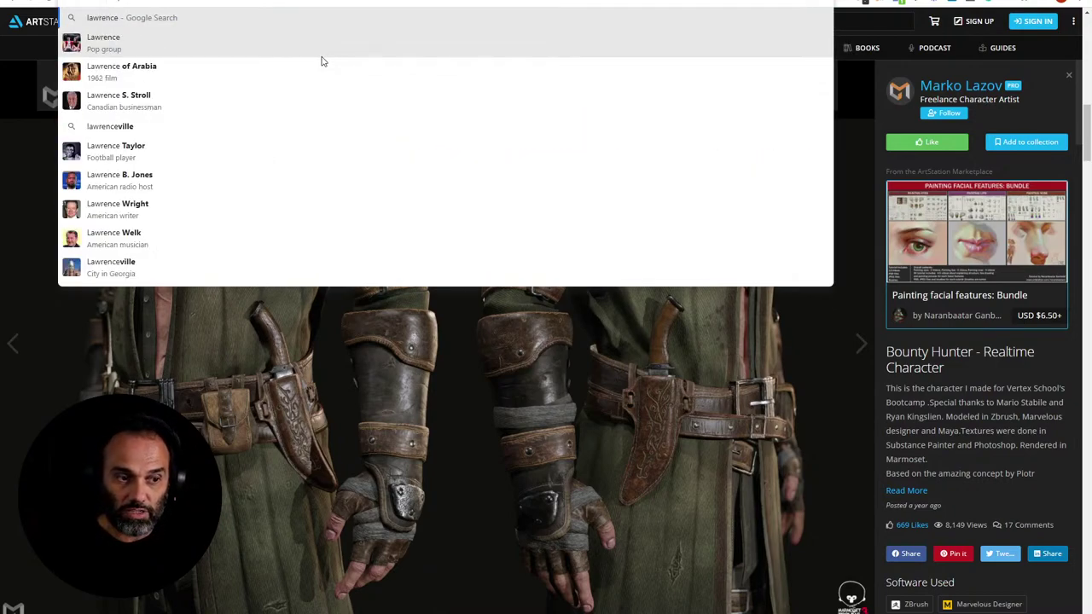
type(" kameen")
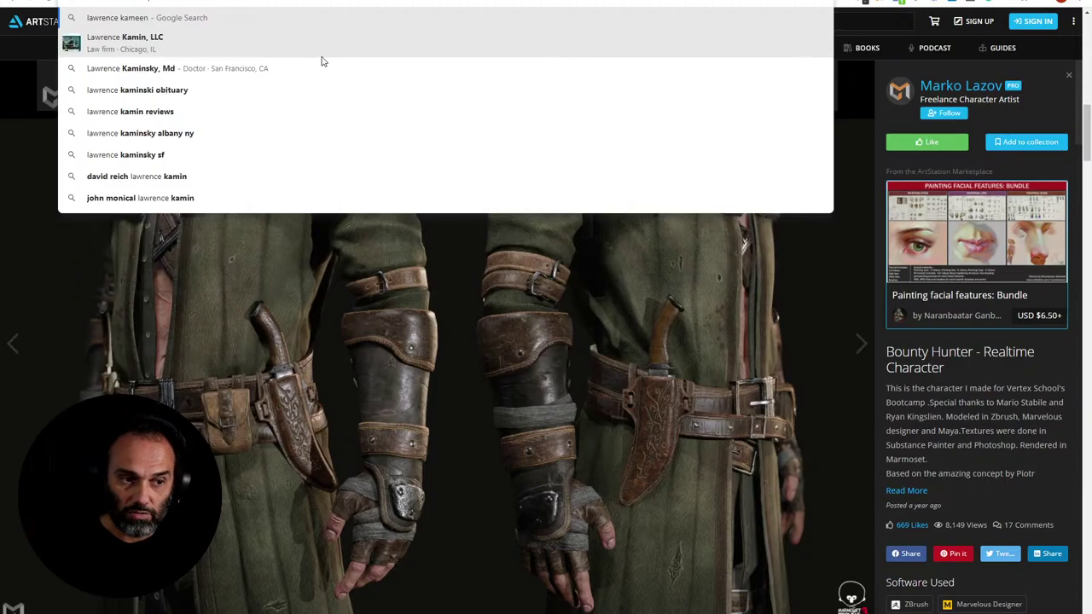
key("Return")
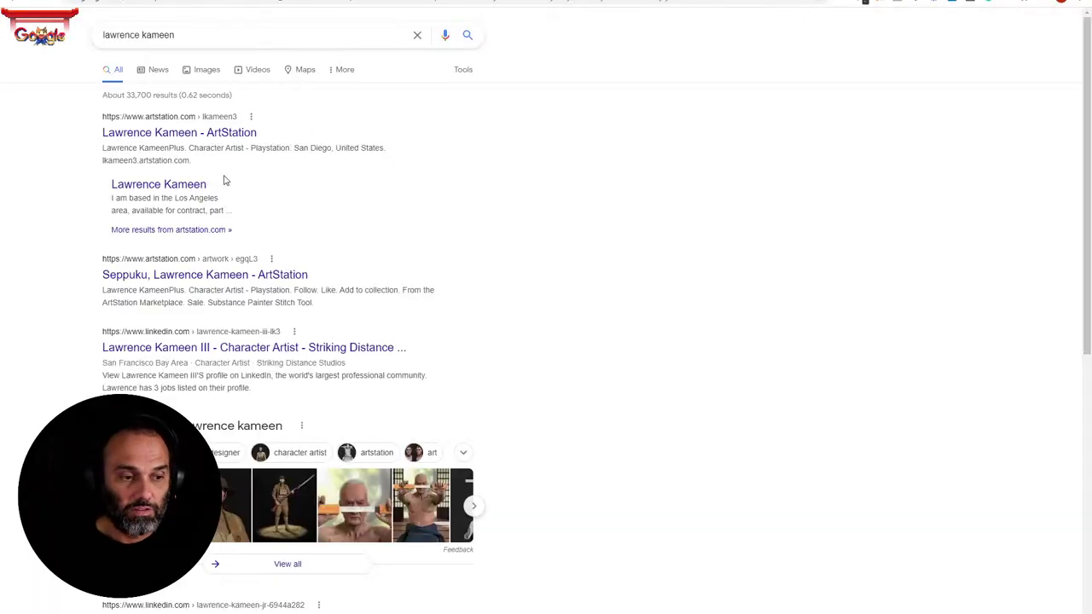
left_click(183, 134)
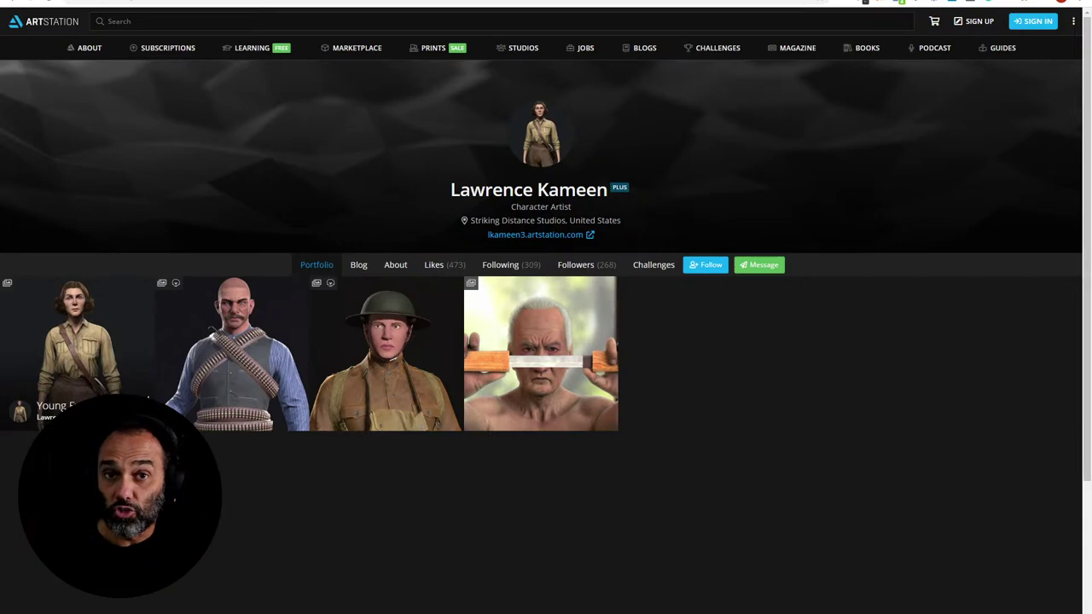
Step: View the Young Evelyn and Bandito projects from the artist's portfolio, ending on Young Evelyn
left_click(141, 368)
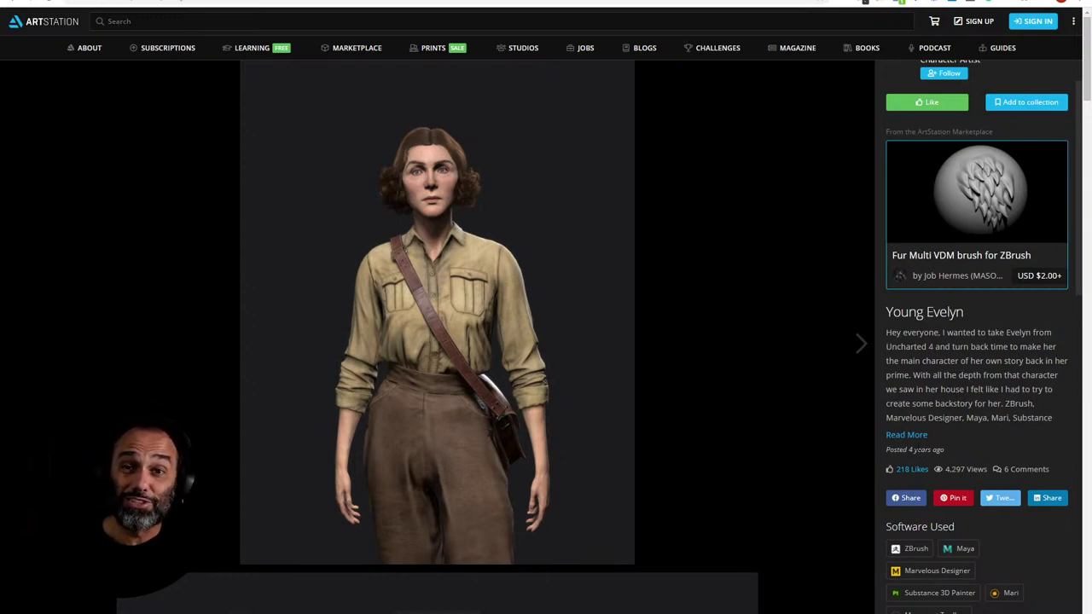
scroll(987, 128, "up", 1)
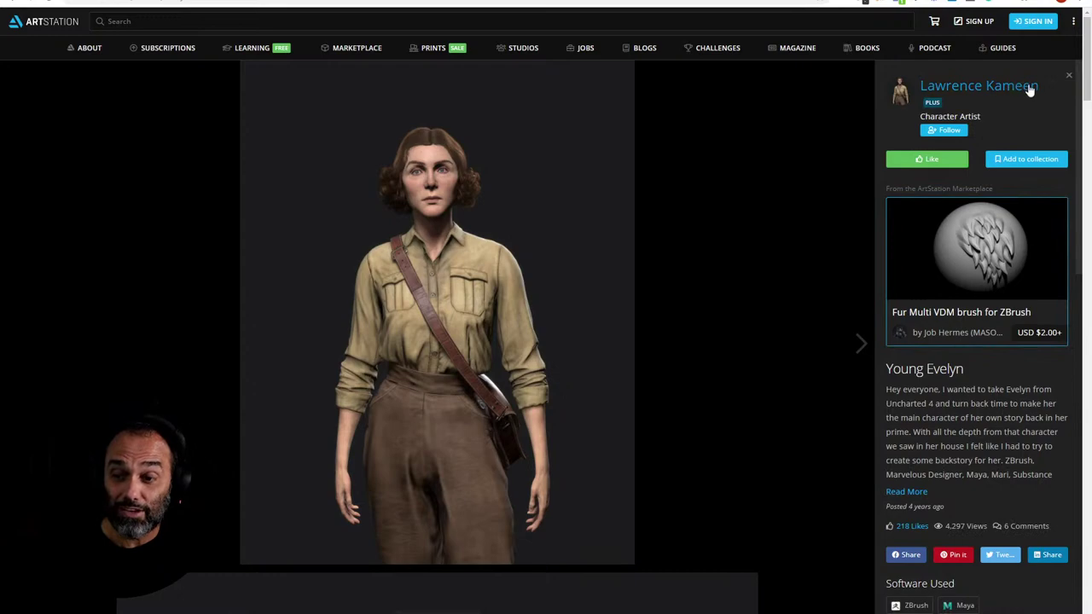
left_click(965, 96)
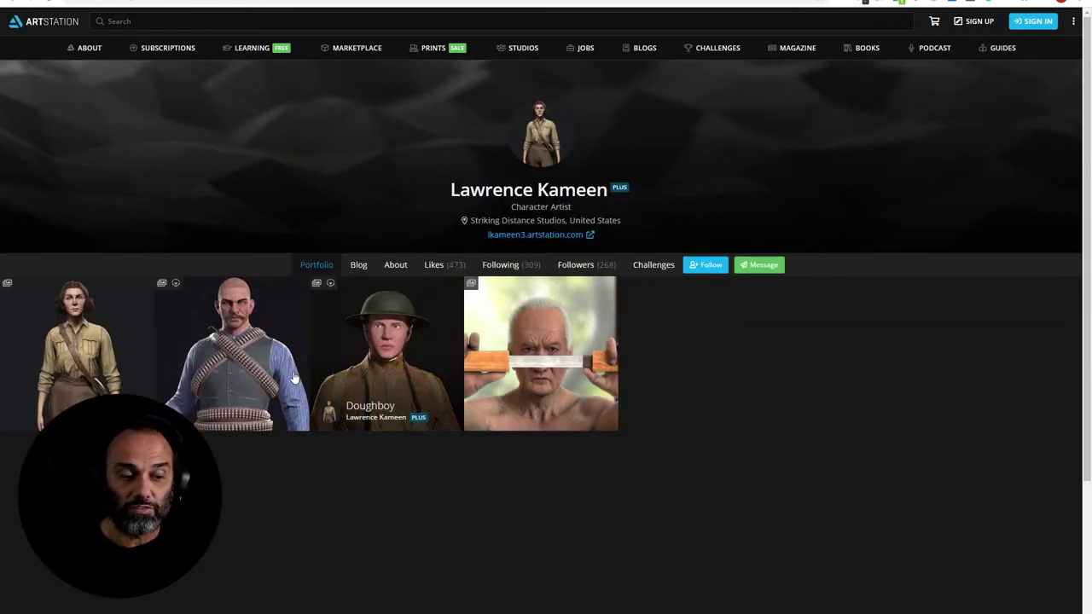
left_click(242, 374)
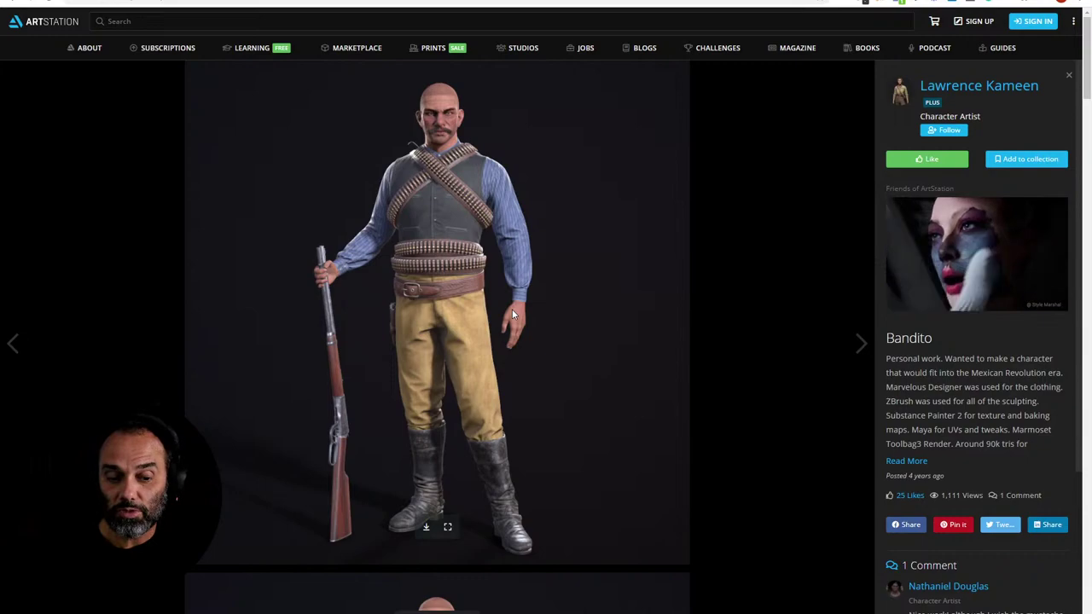
left_click(969, 89)
left_click(122, 333)
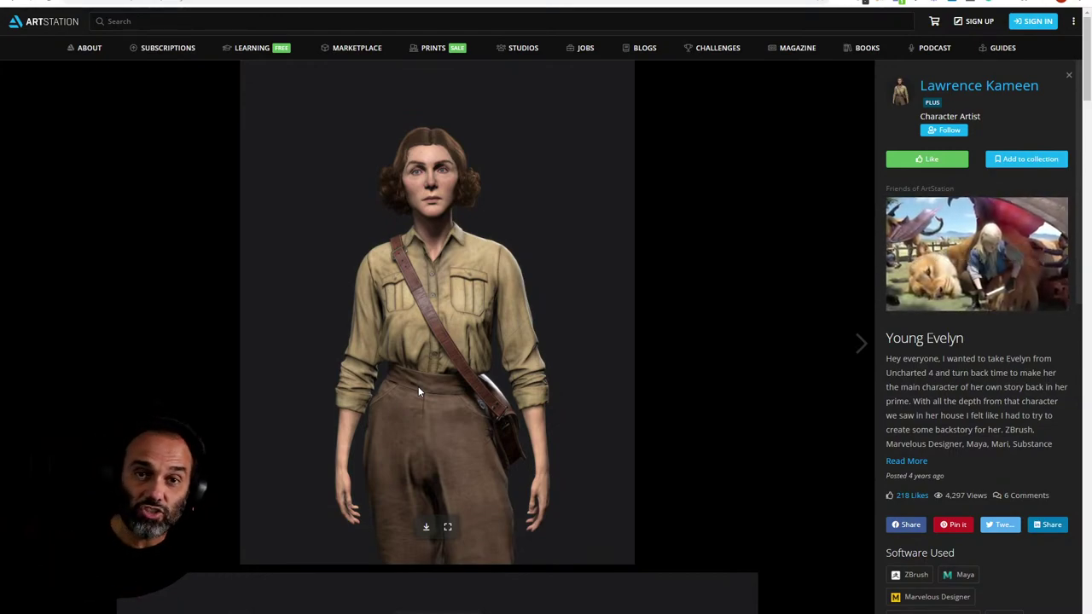
Step: Return to the Character Artist Bootcamp LIVE page, and search the web for "obama painting artist" in a new tab
left_click(53, 3)
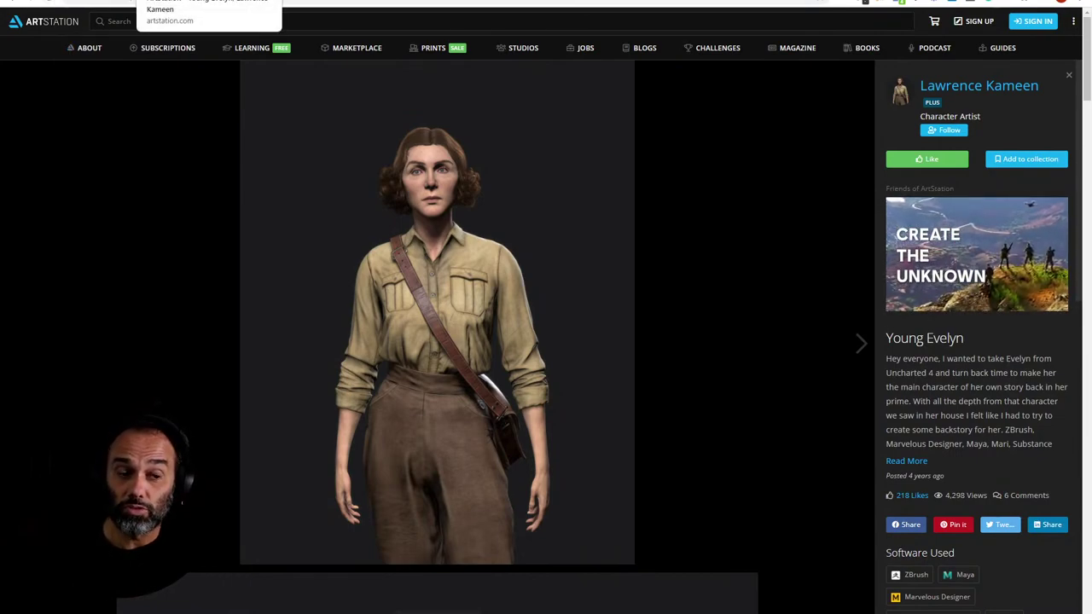
left_click(154, 5)
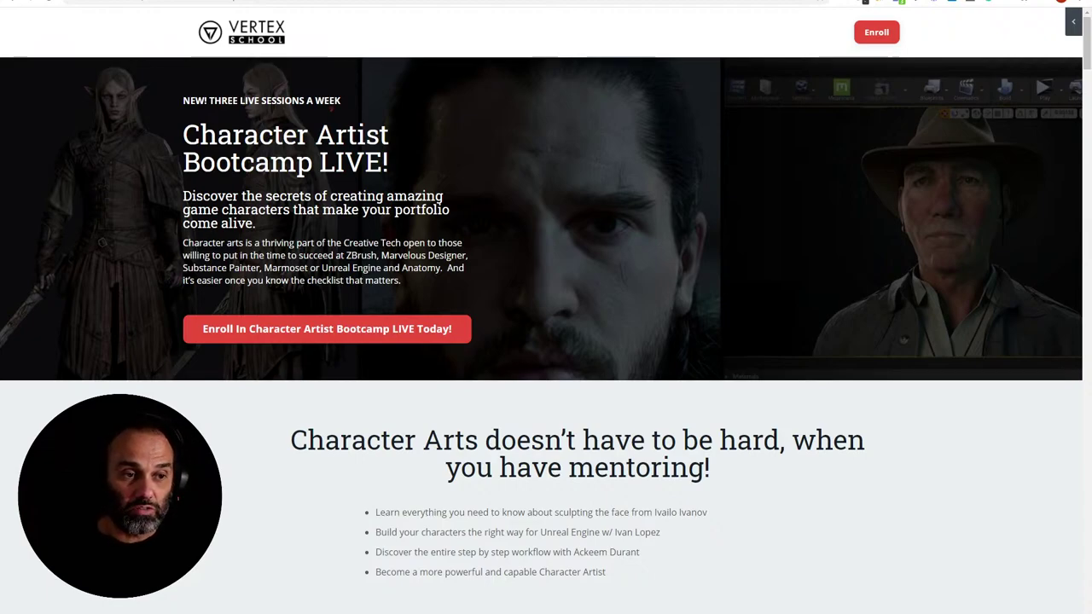
key("ctrl+t")
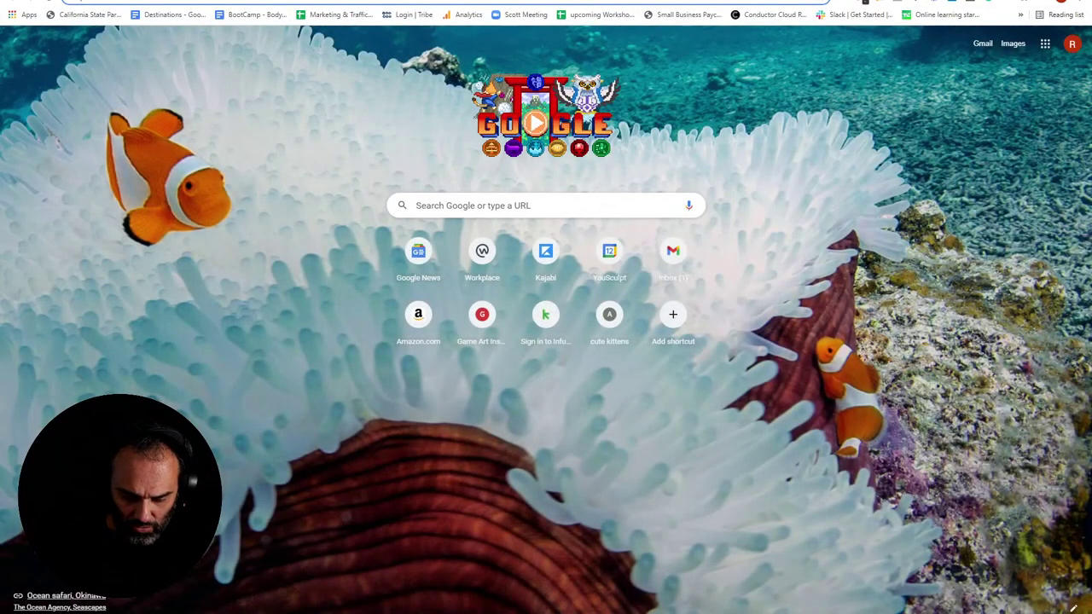
type("obama painting")
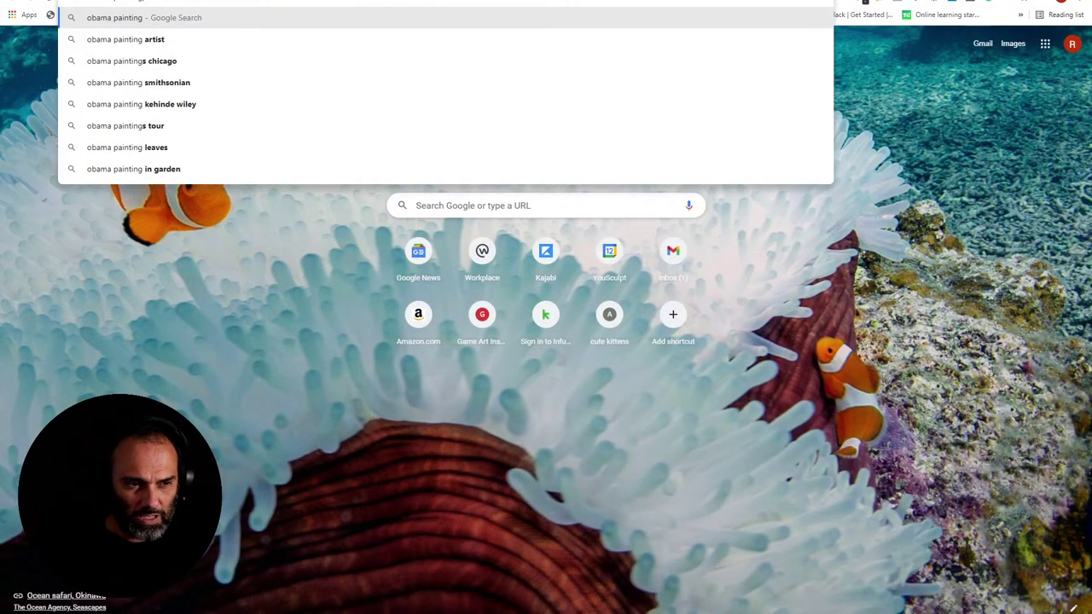
key("Down")
key("Return")
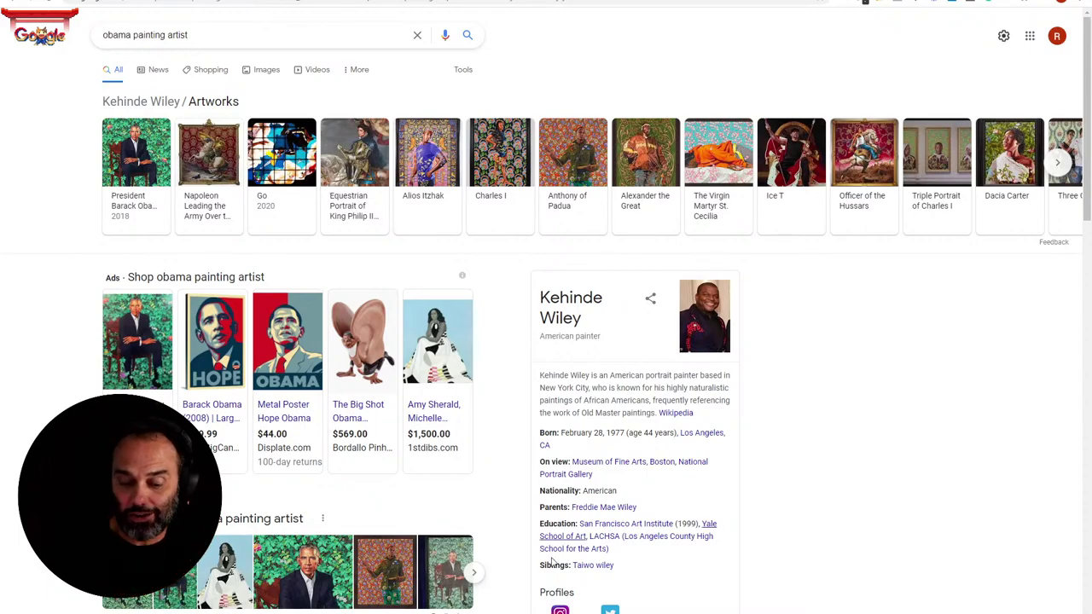
Step: Show the female bust render in Marmoset Toolbag, and switch back to the Character Artist Bootcamp LIVE page in Google Chrome
key("ctrl+Tab")
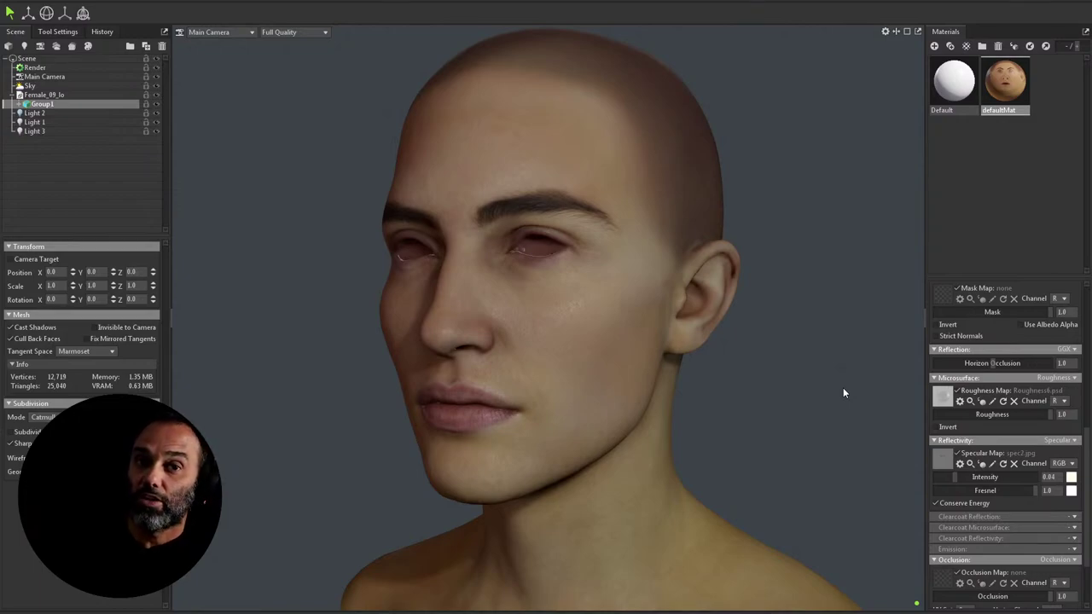
key("alt+Tab")
key("alt+Tab")
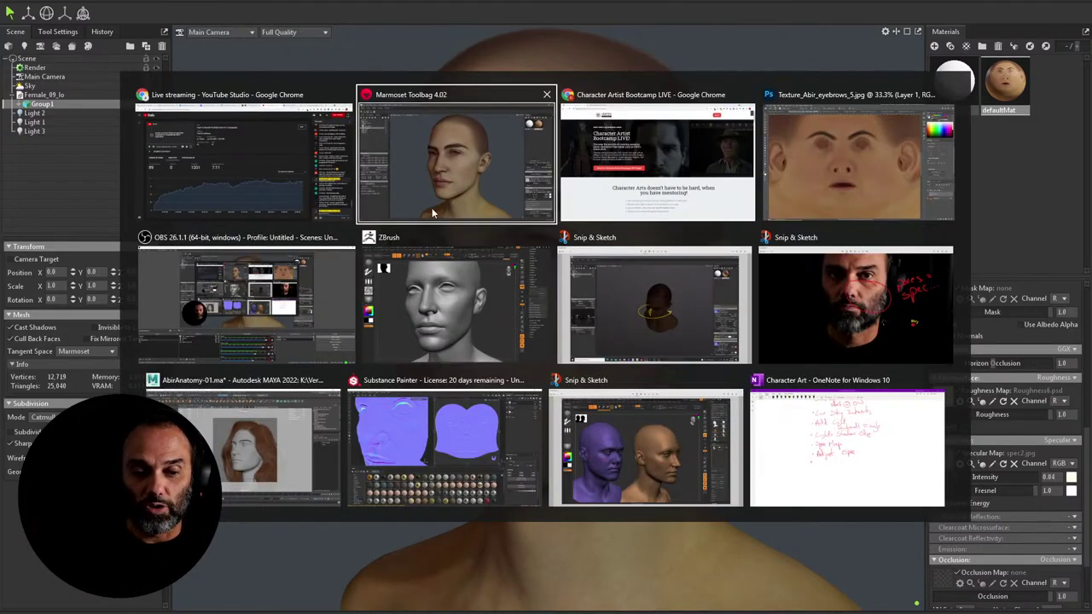
left_click(684, 184)
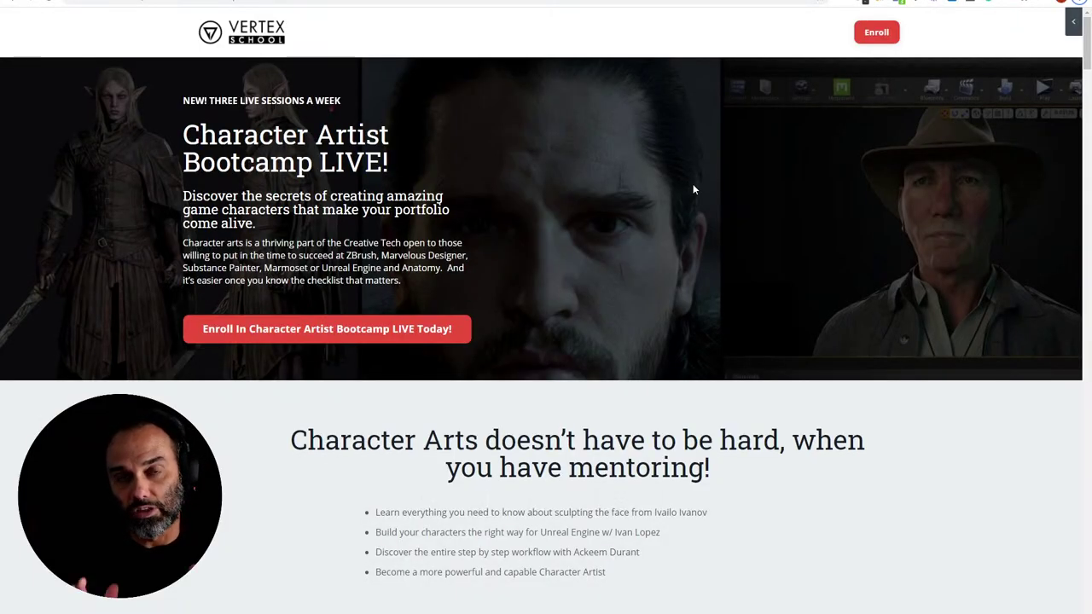